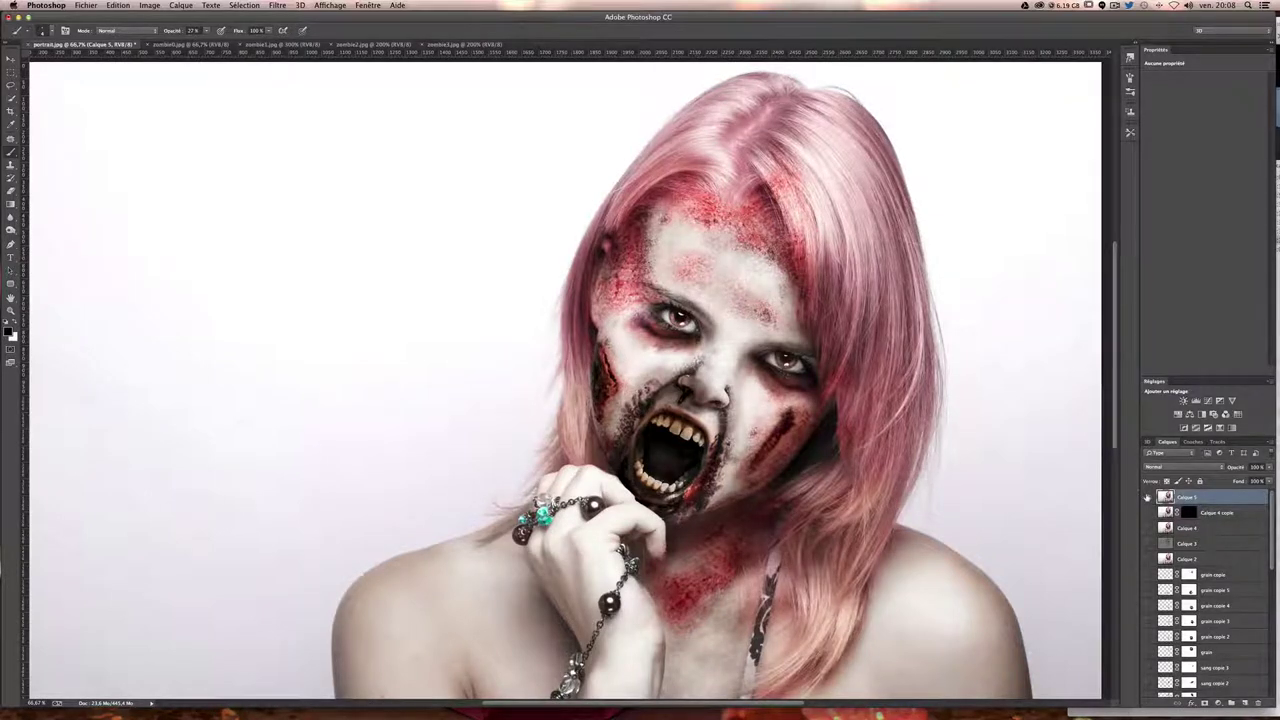
- Hide and reshow the top zombie layer to compare it against the original portrait
click(1148, 497)
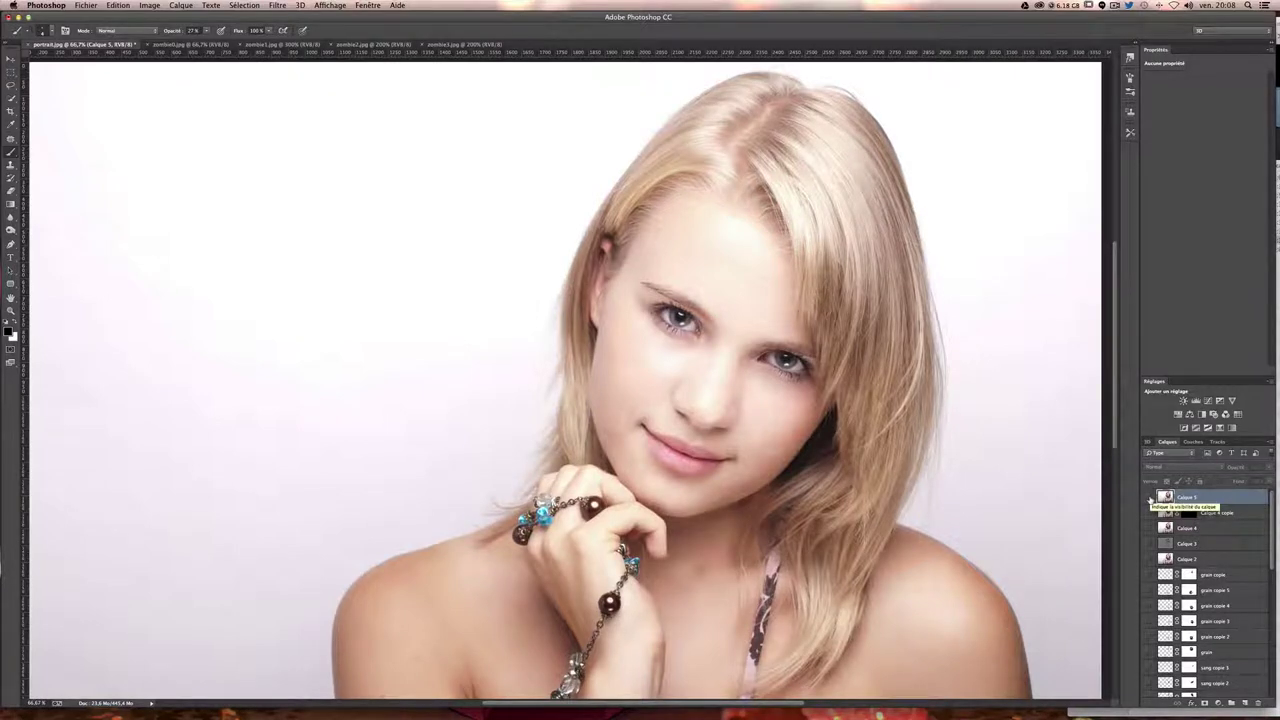
click(1148, 497)
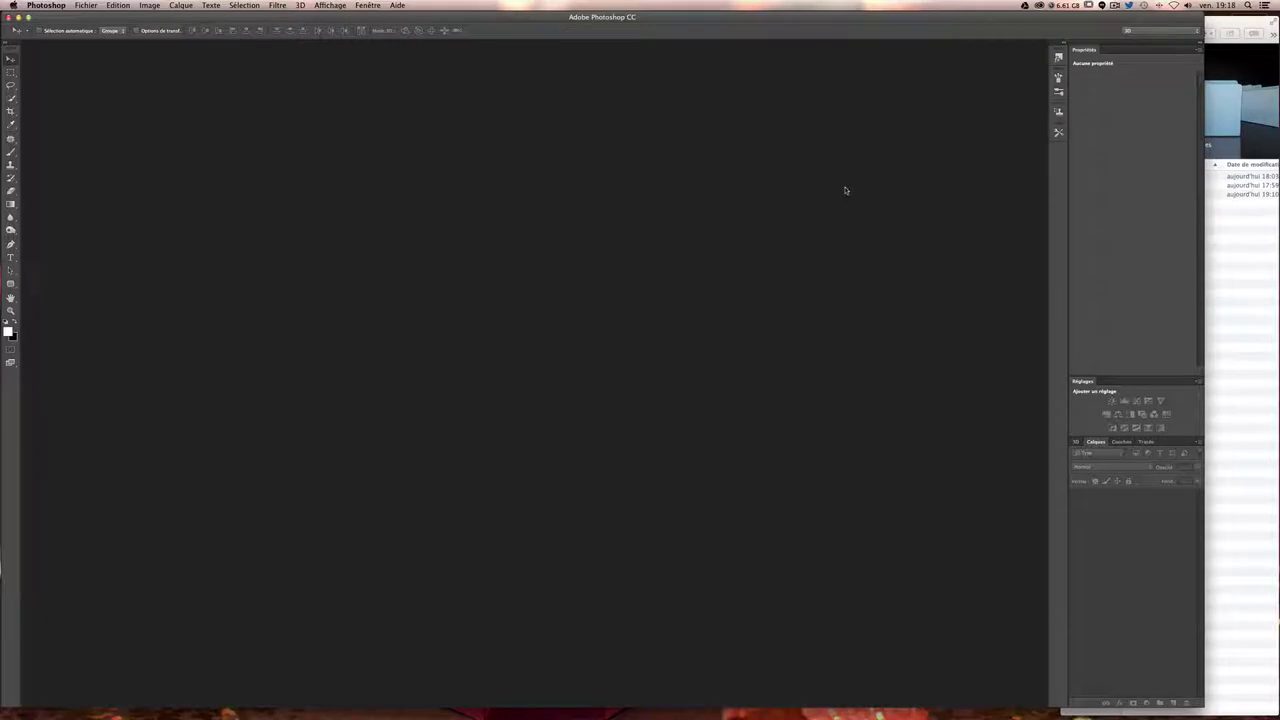
- Expand the zombie project's brushes and images folders in Finder list view
click(1248, 232)
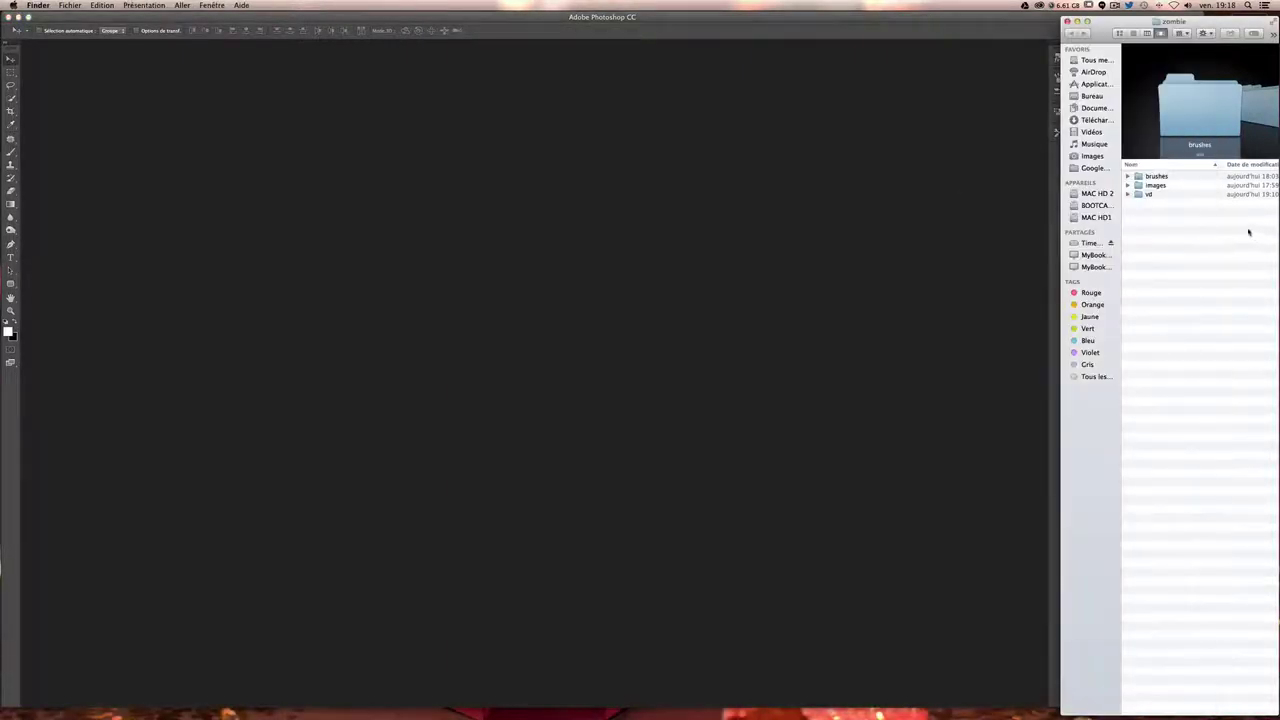
click(1129, 176)
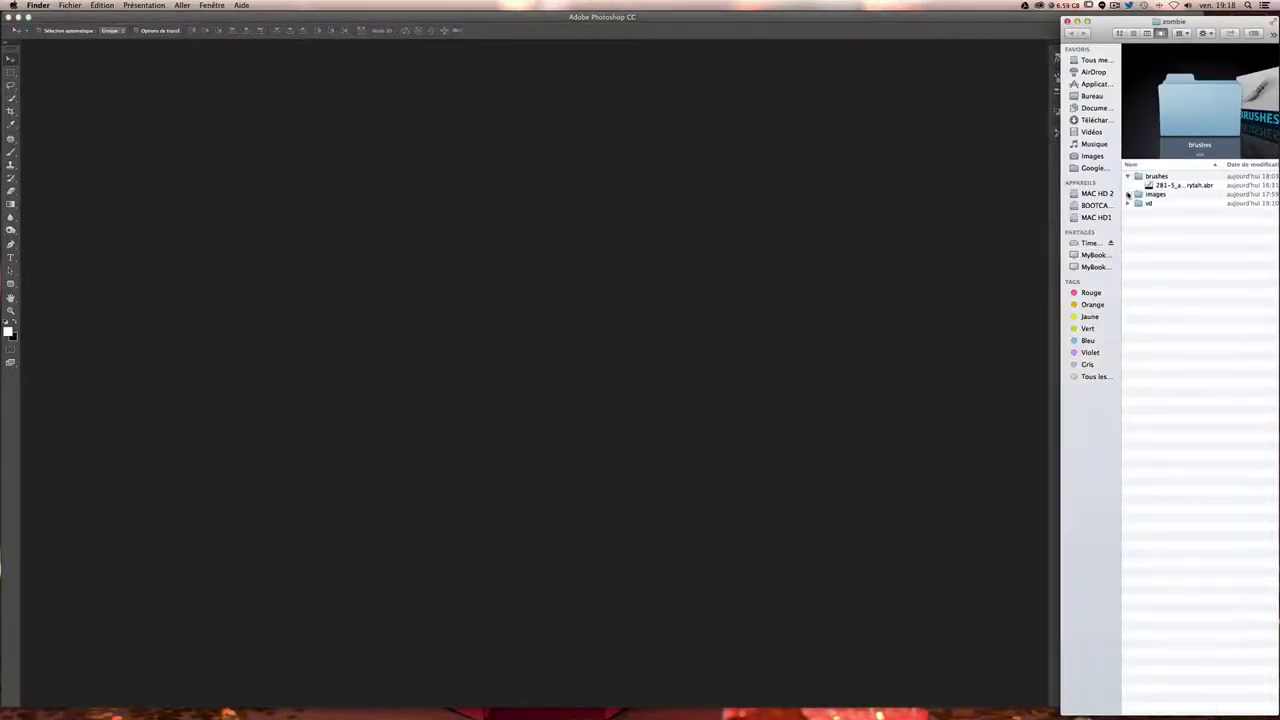
click(1128, 194)
drag(1189, 22, 1193, 81)
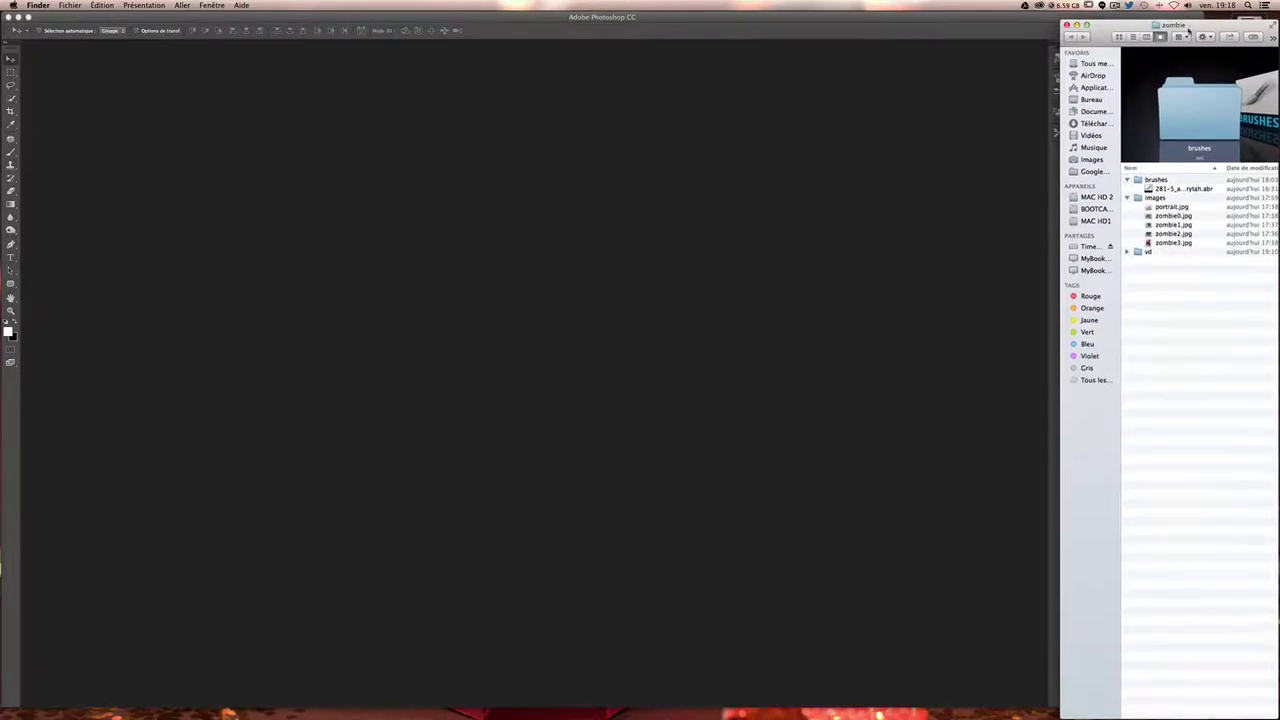
- Browse the SSD to Applications > Adobe Photoshop CC > Presets > Brushes
double_click(1248, 35)
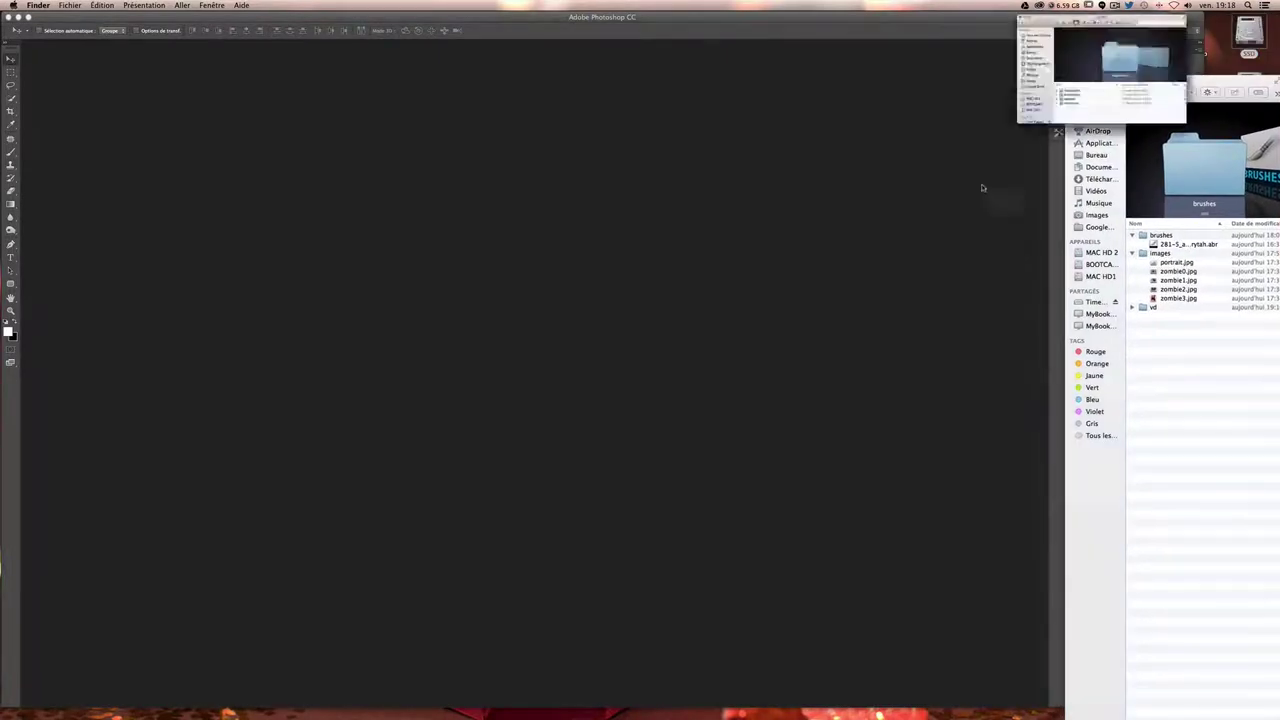
double_click(826, 177)
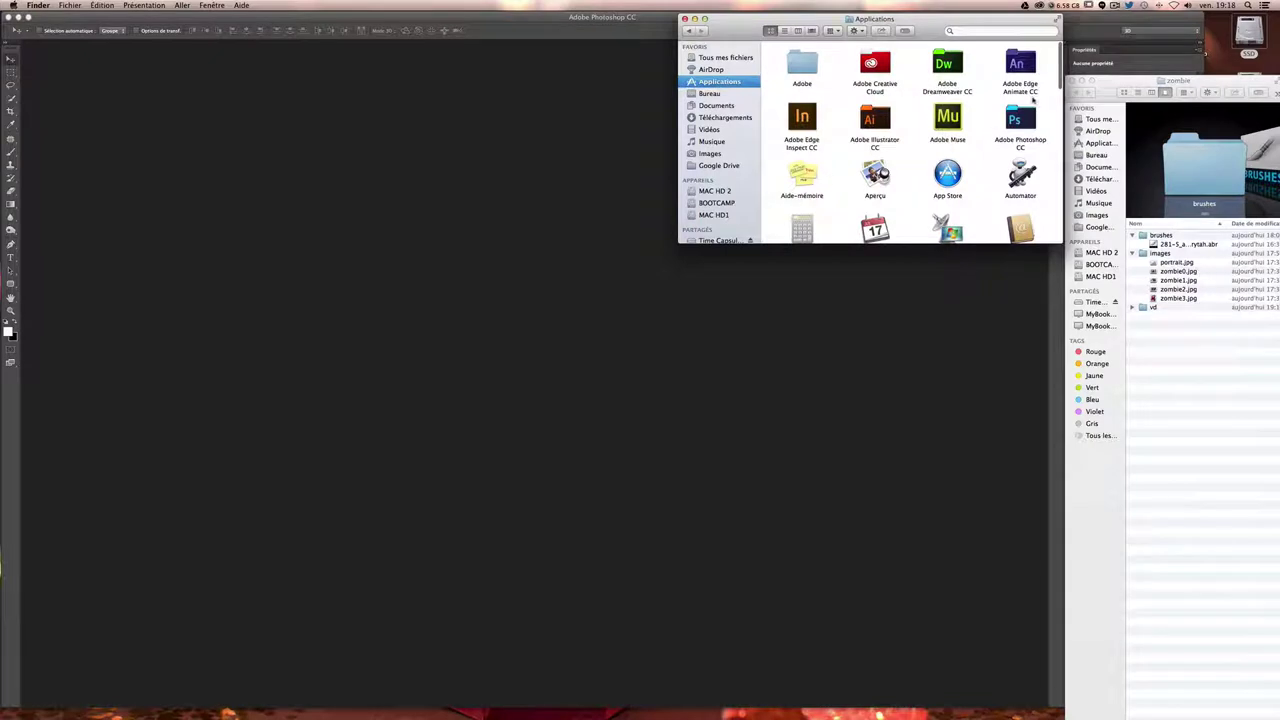
double_click(1030, 105)
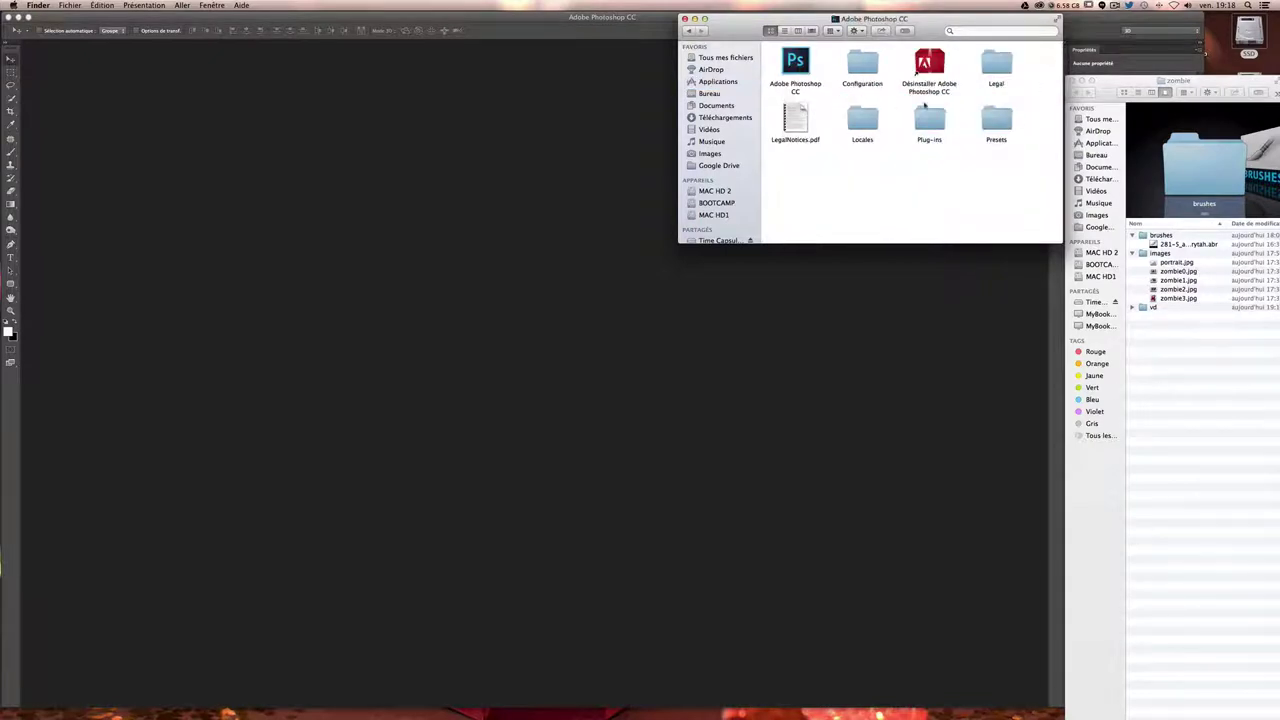
click(988, 121)
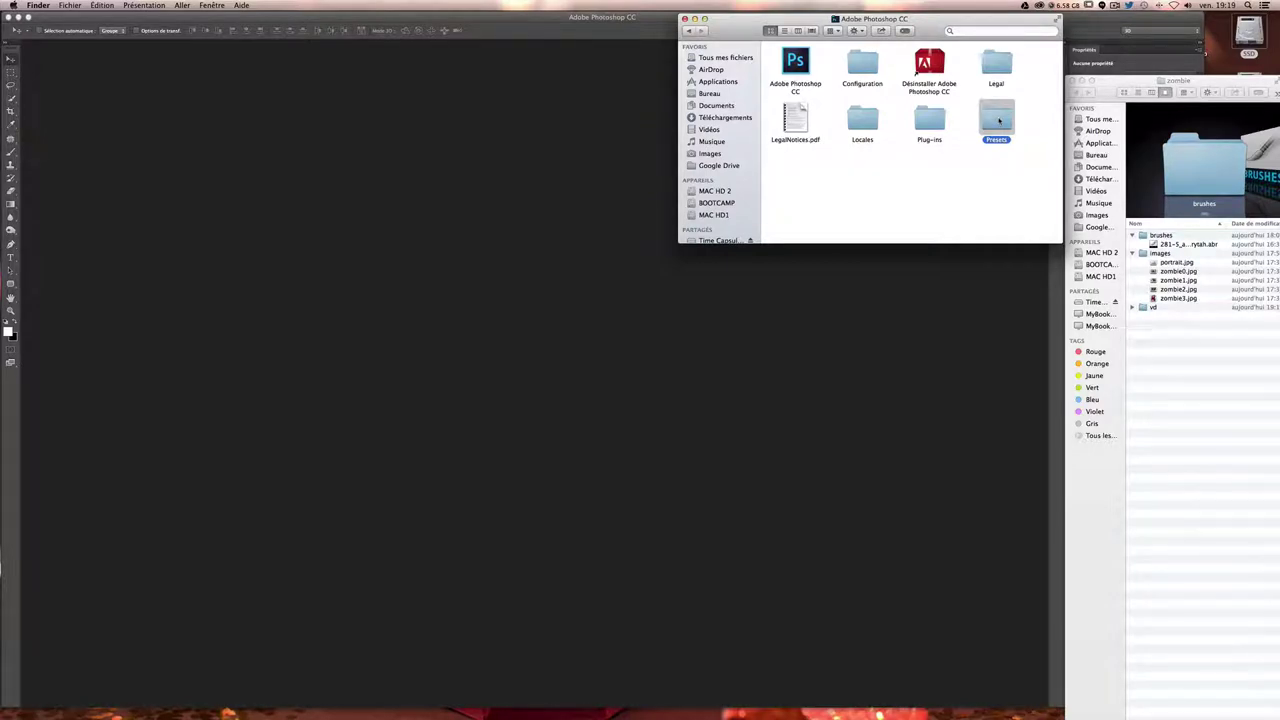
double_click(998, 121)
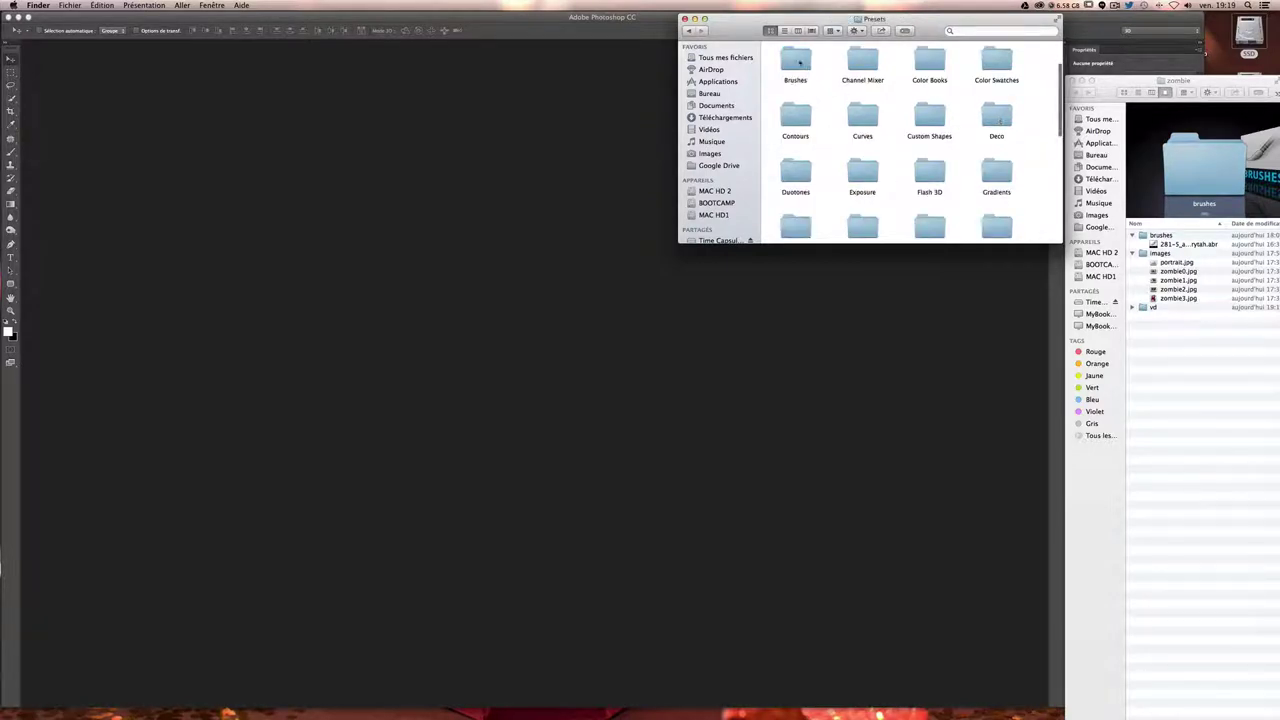
double_click(797, 62)
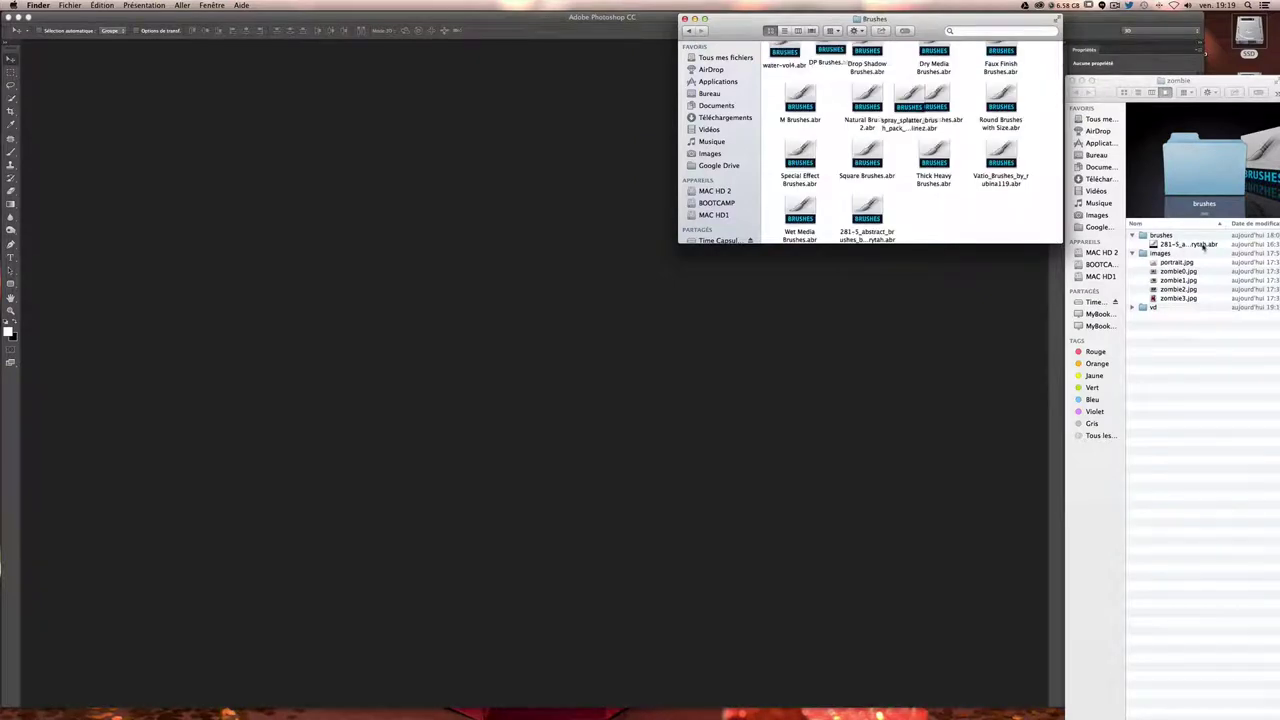
- Copy the 281-5 abstract brushes .abr file into Photoshop's Presets > Brushes folder
drag(1205, 244, 950, 205)
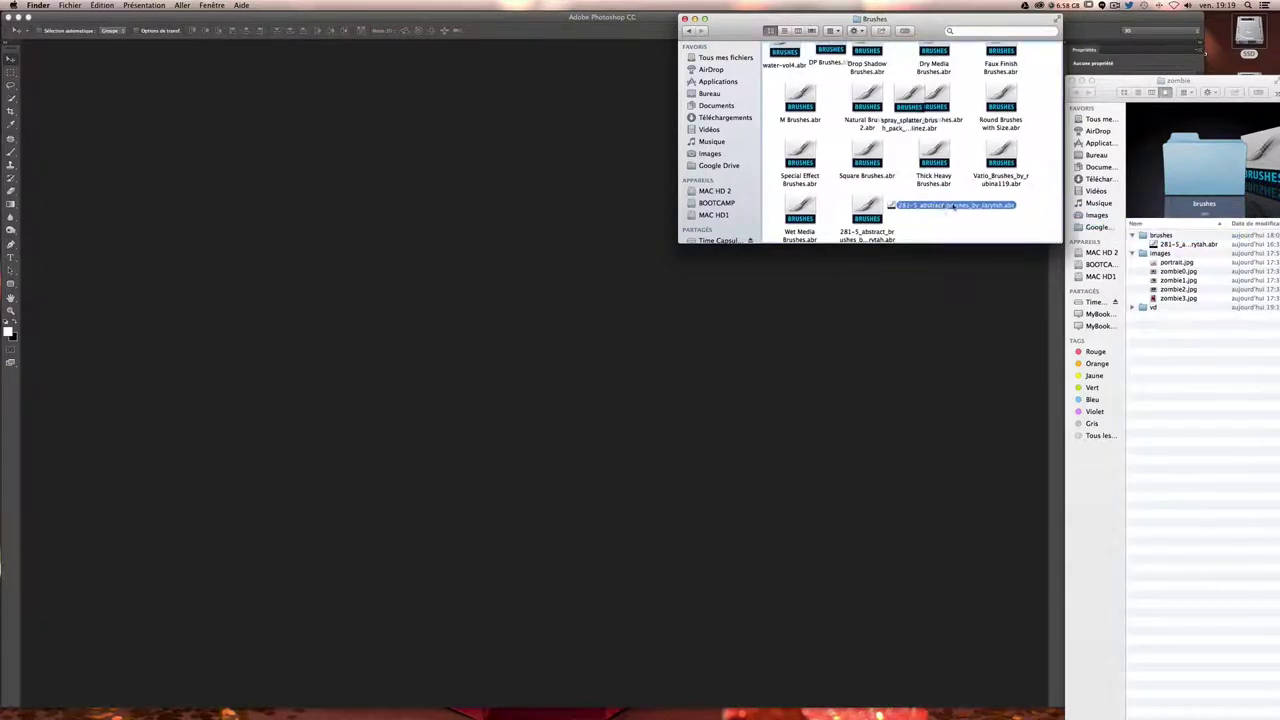
drag(950, 205, 1040, 208)
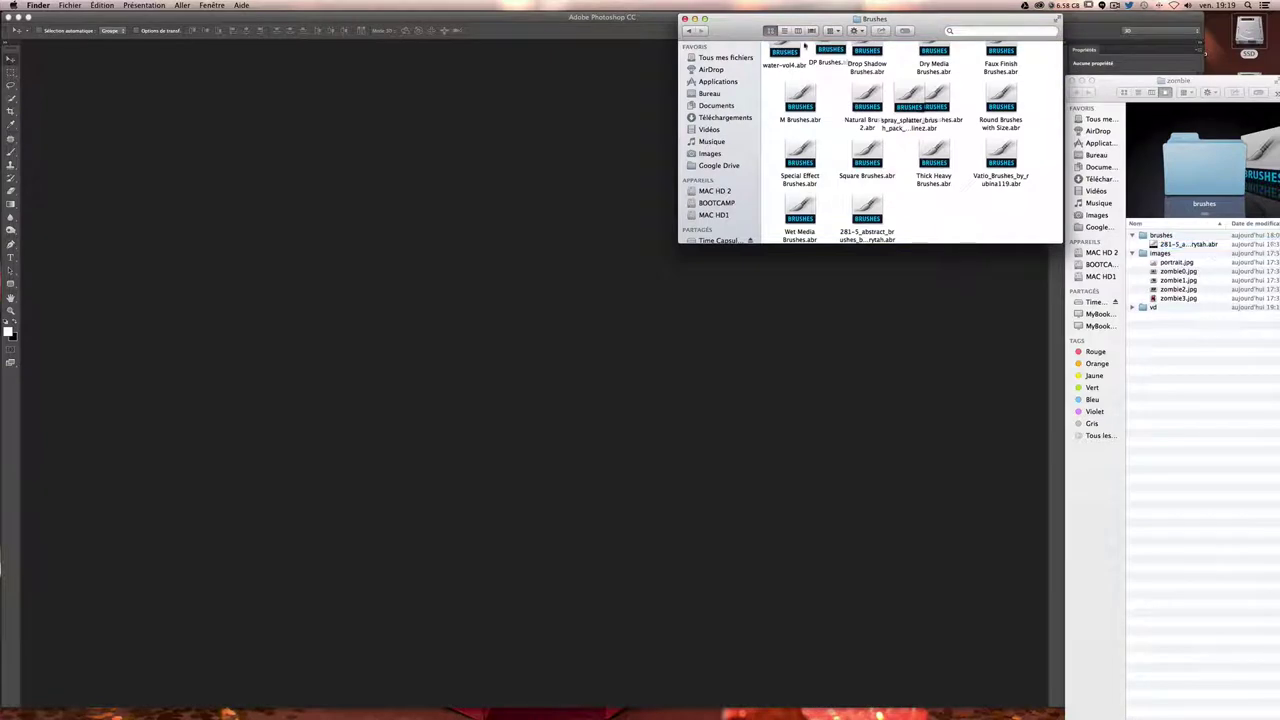
click(685, 19)
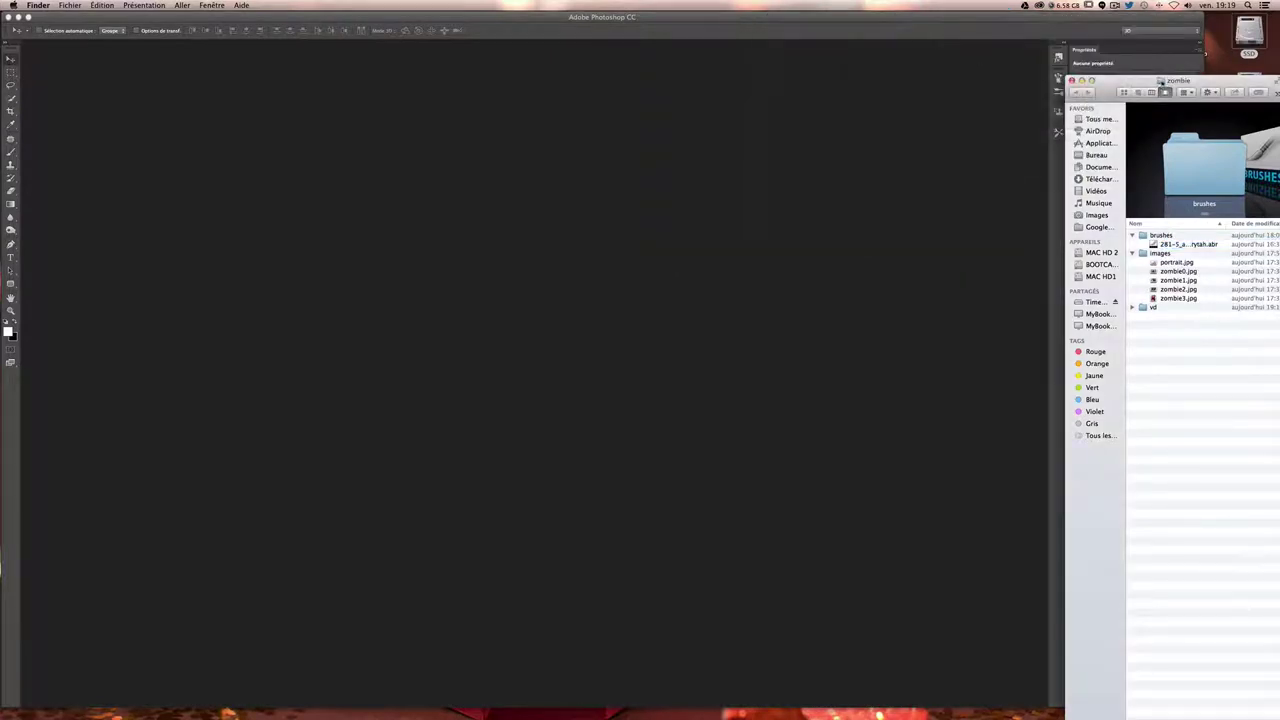
drag(1200, 80, 1203, 22)
- Open portrait.jpg in Photoshop CC, discarding its embedded colour profile
click(1180, 187)
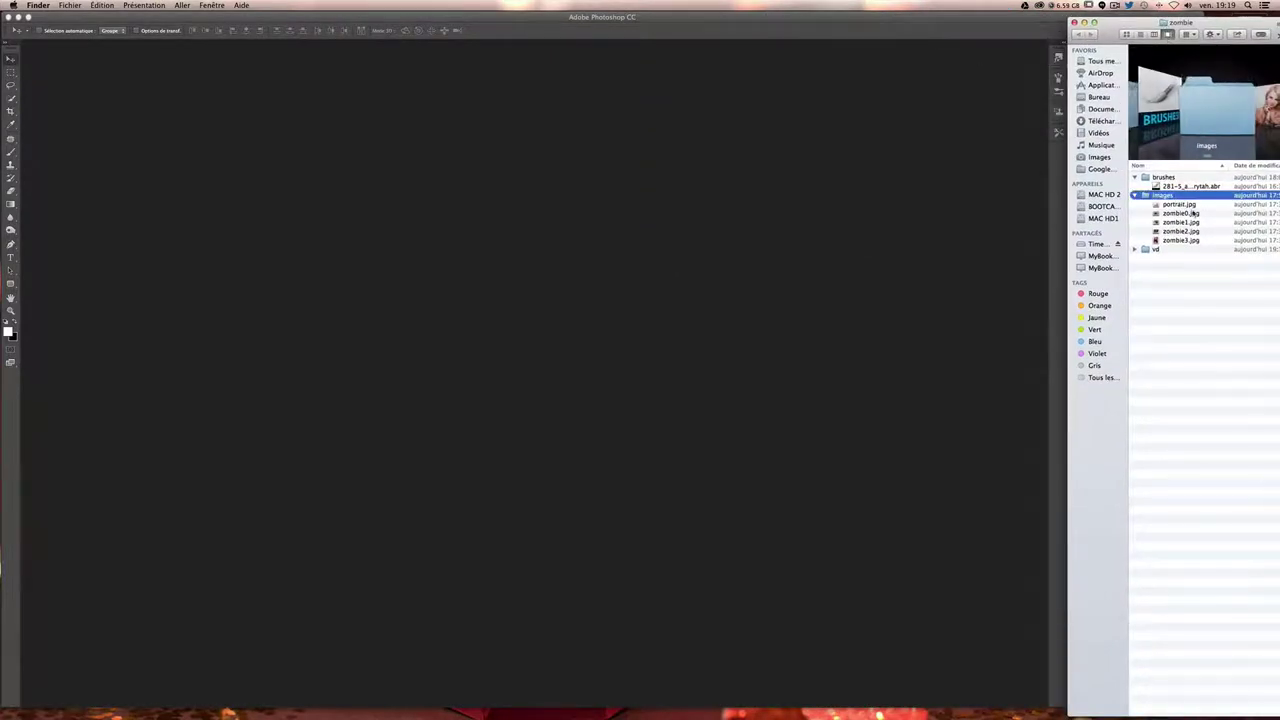
click(1178, 204)
right_click(1165, 204)
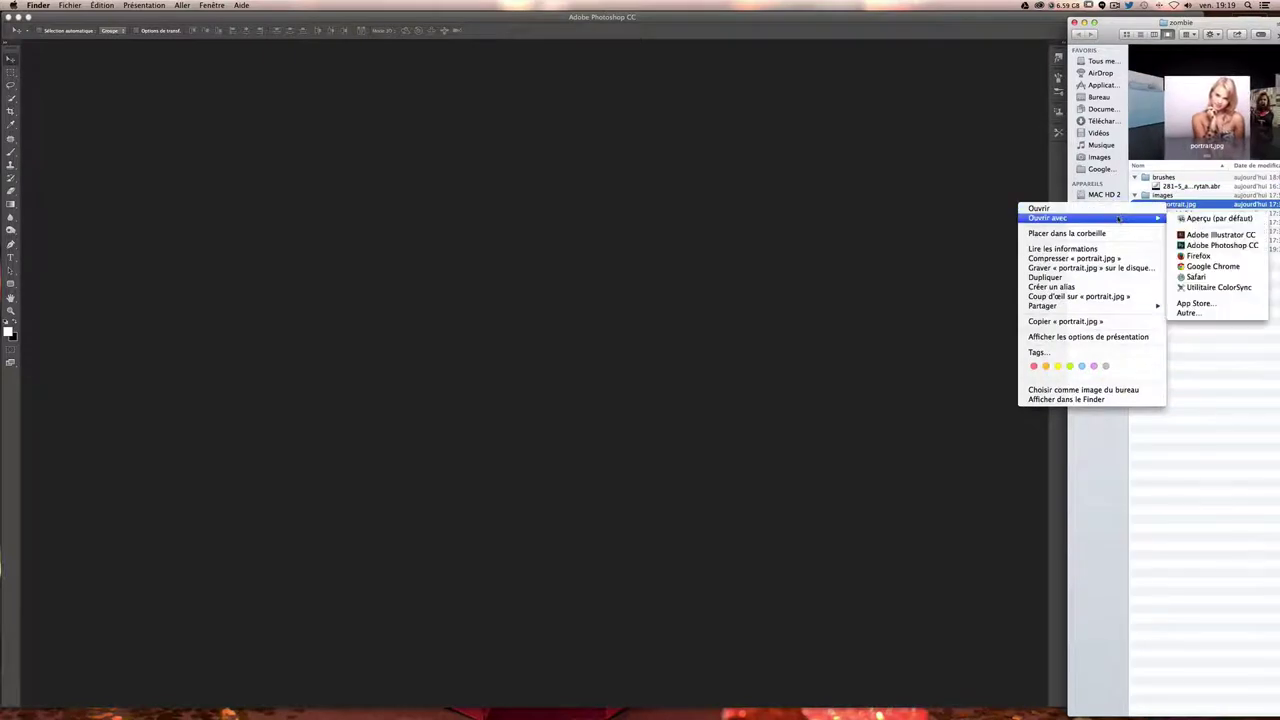
click(1215, 252)
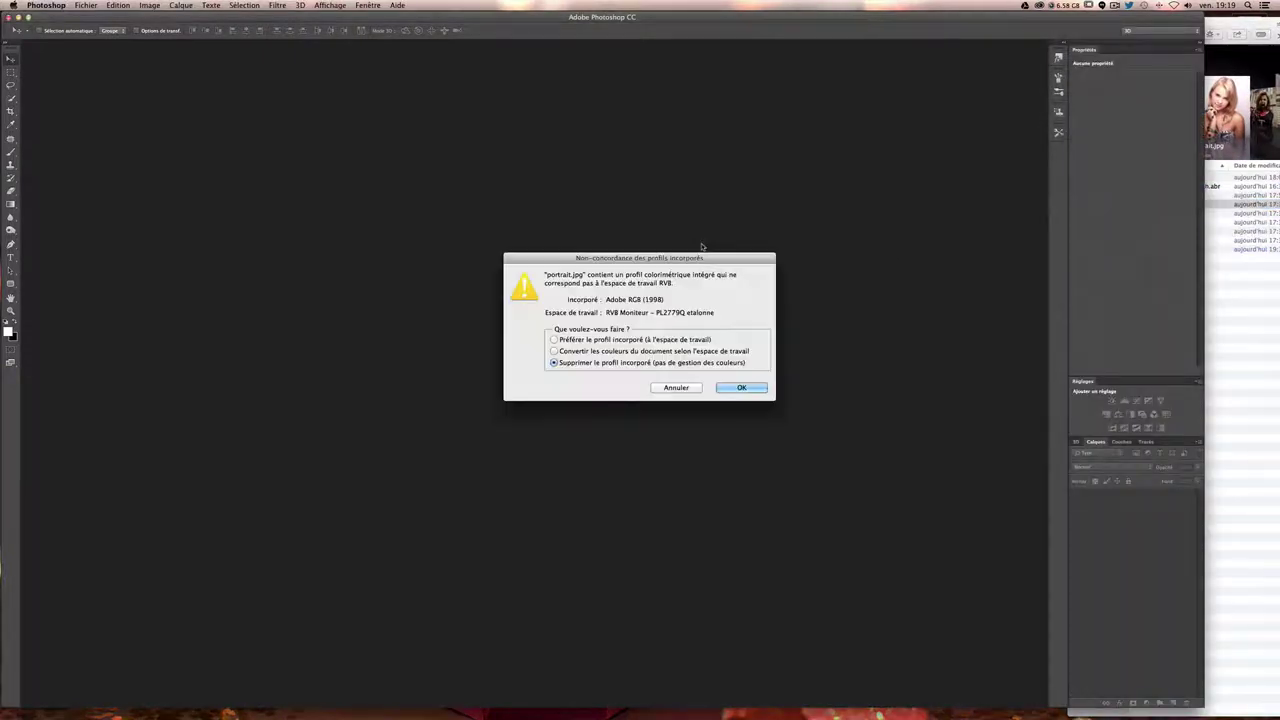
key(Return)
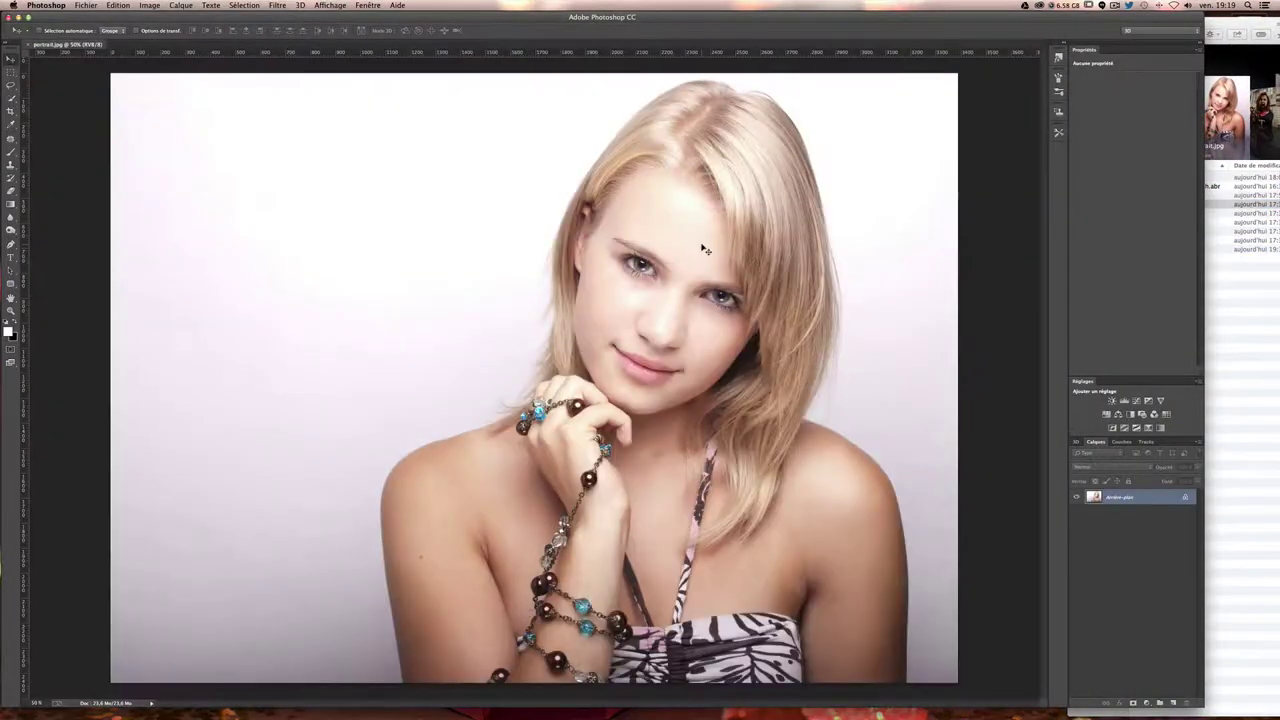
- Zoom to 100% on the face, then zoom back out to the whole portrait
key(ctrl+plus)
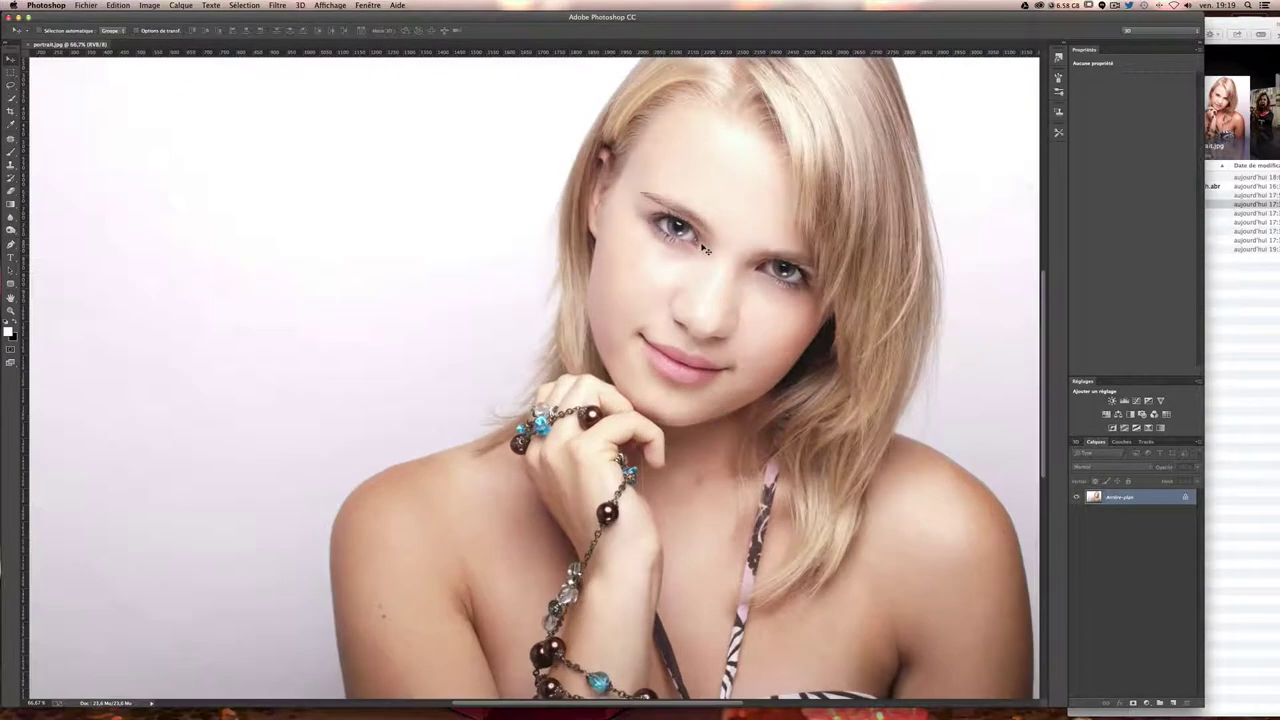
key(ctrl+plus)
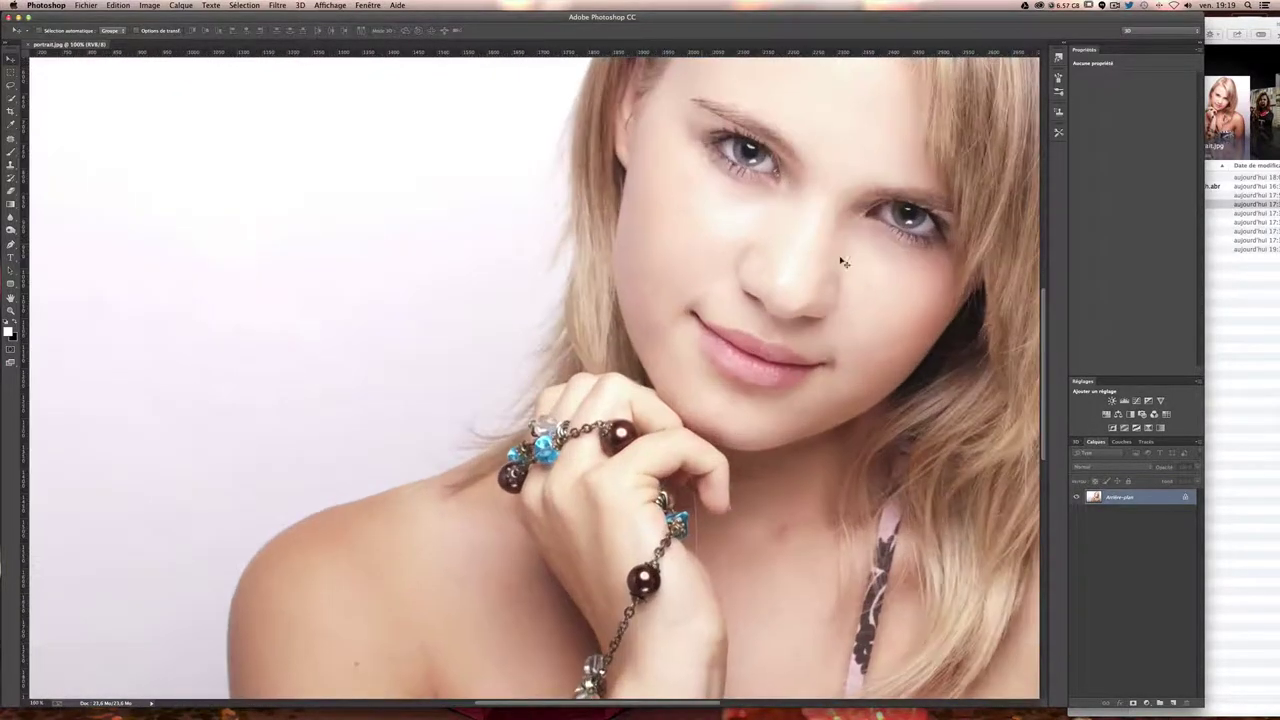
drag(866, 236, 636, 413)
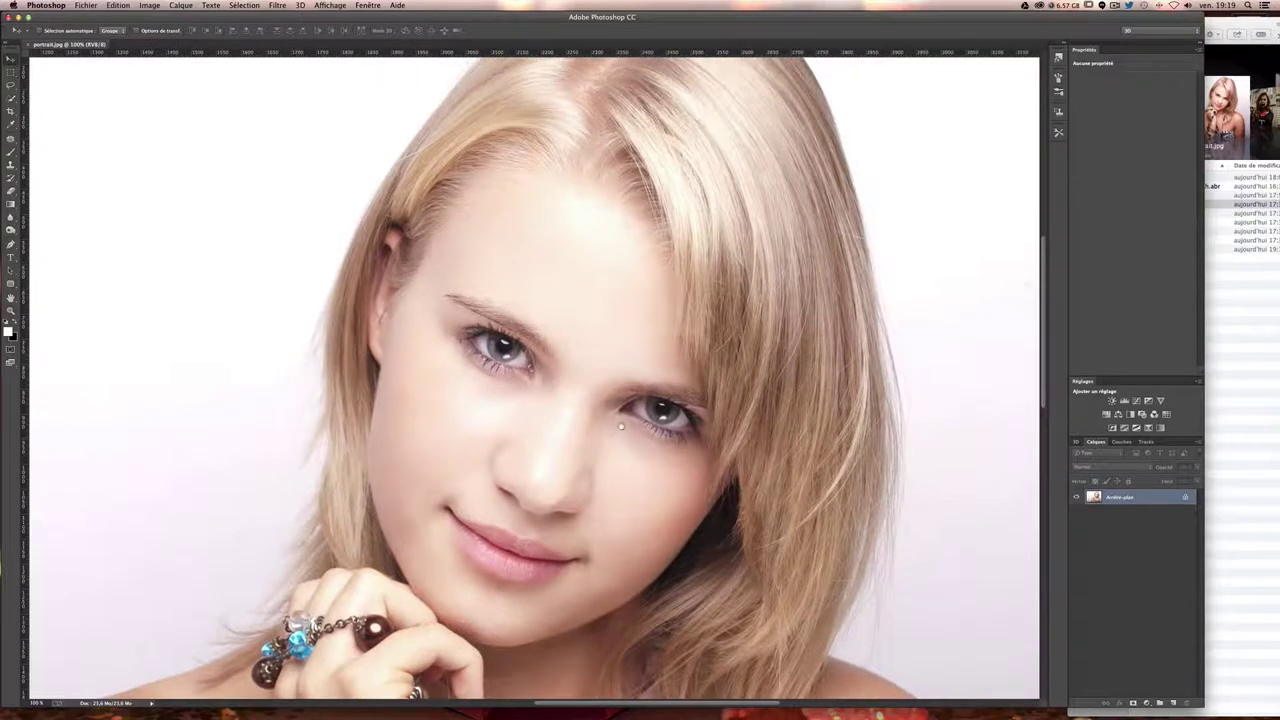
key(ctrl+minus)
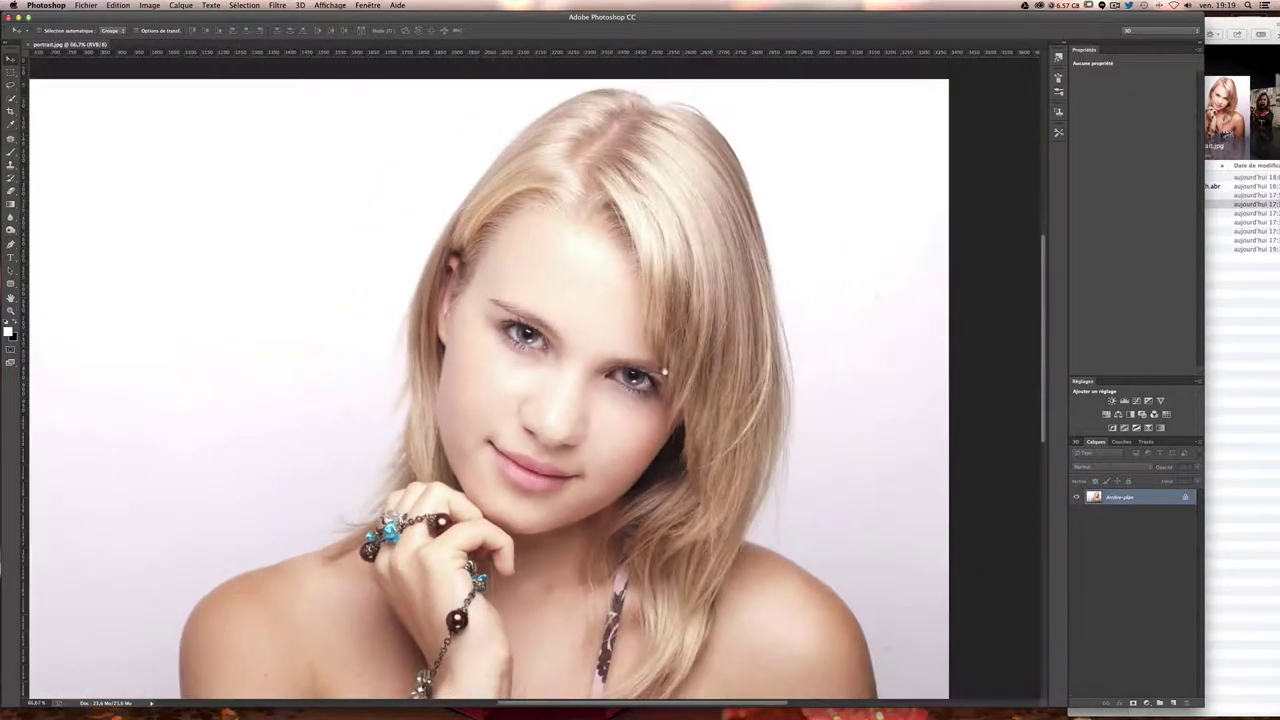
key(ctrl+minus)
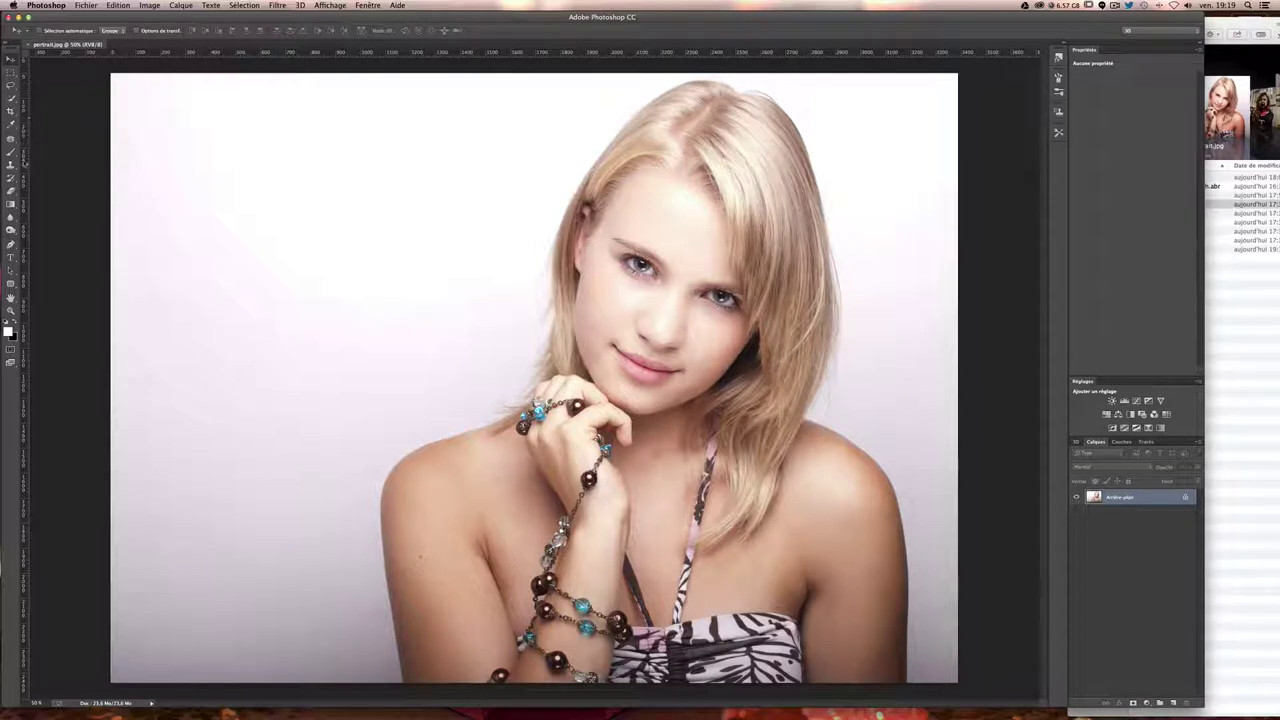
- Quick-select the face, hand and shoulders
click(11, 98)
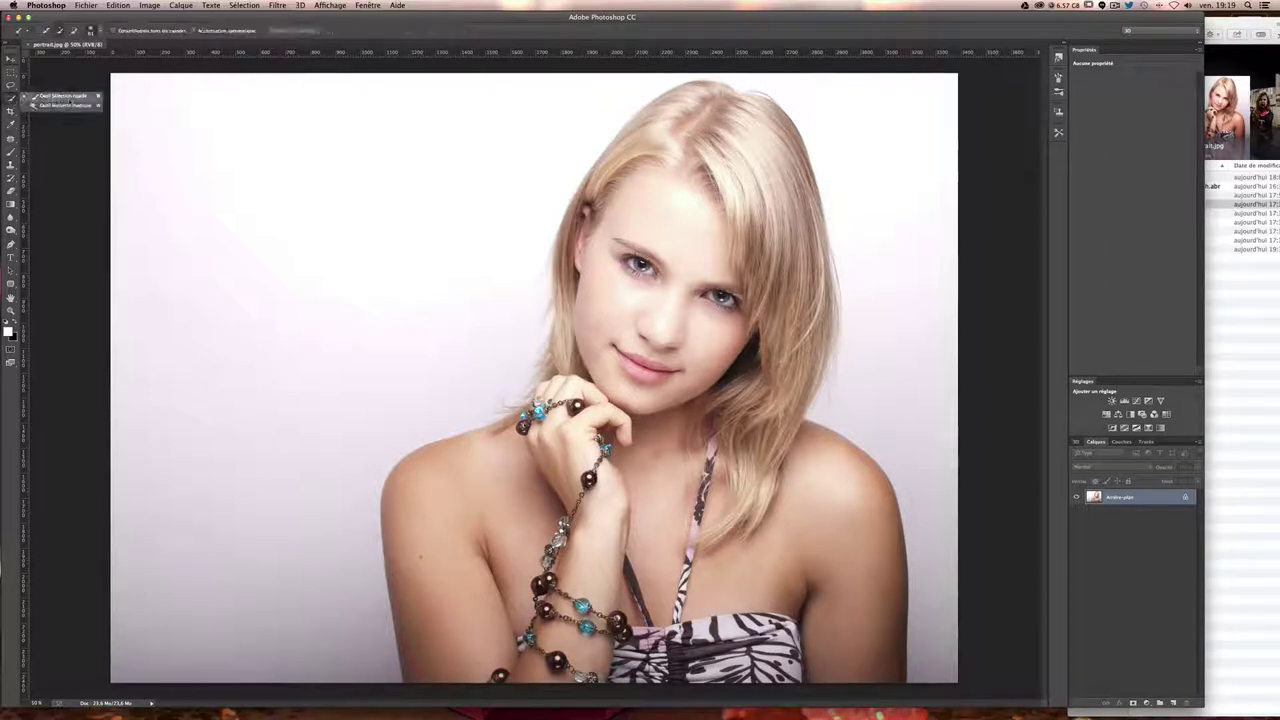
click(58, 97)
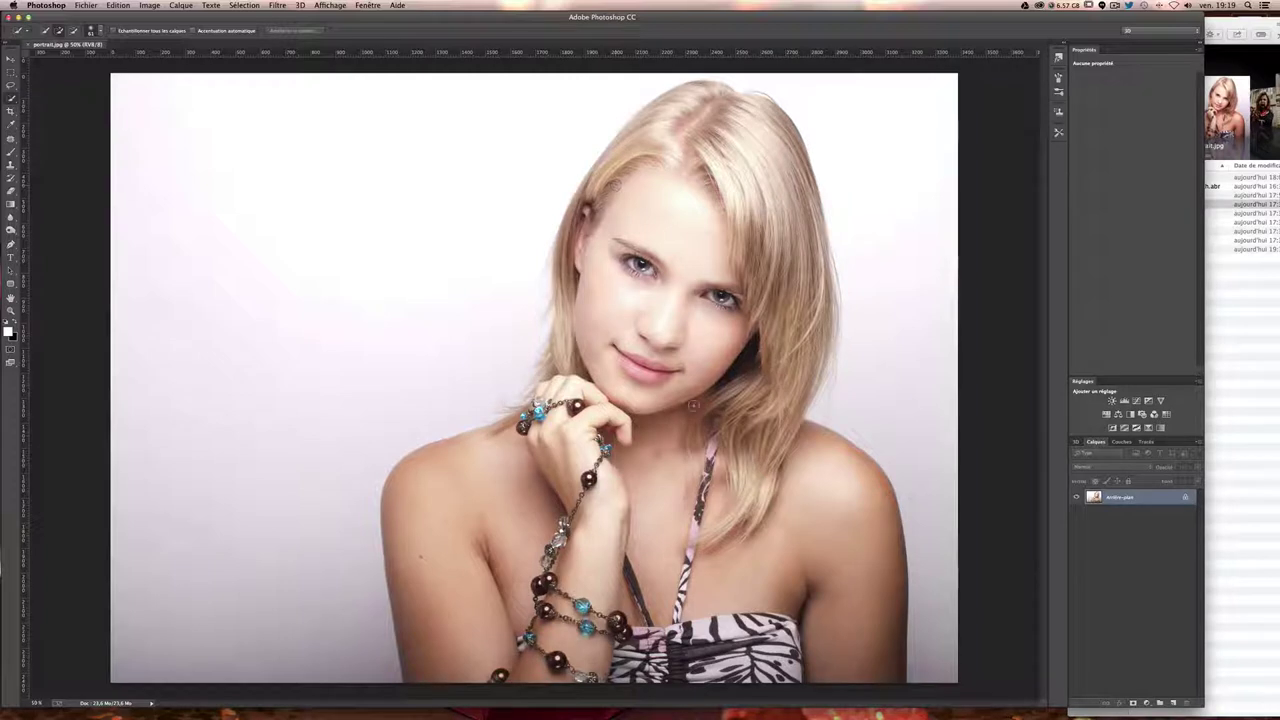
mouse_move(627, 199)
mouse_down()
mouse_move(616, 238)
mouse_move(695, 164)
mouse_move(627, 341)
mouse_move(672, 259)
mouse_move(652, 351)
mouse_up()
mouse_move(540, 412)
mouse_down()
mouse_move(495, 479)
mouse_move(550, 548)
mouse_move(584, 656)
mouse_move(648, 666)
mouse_move(762, 591)
mouse_up()
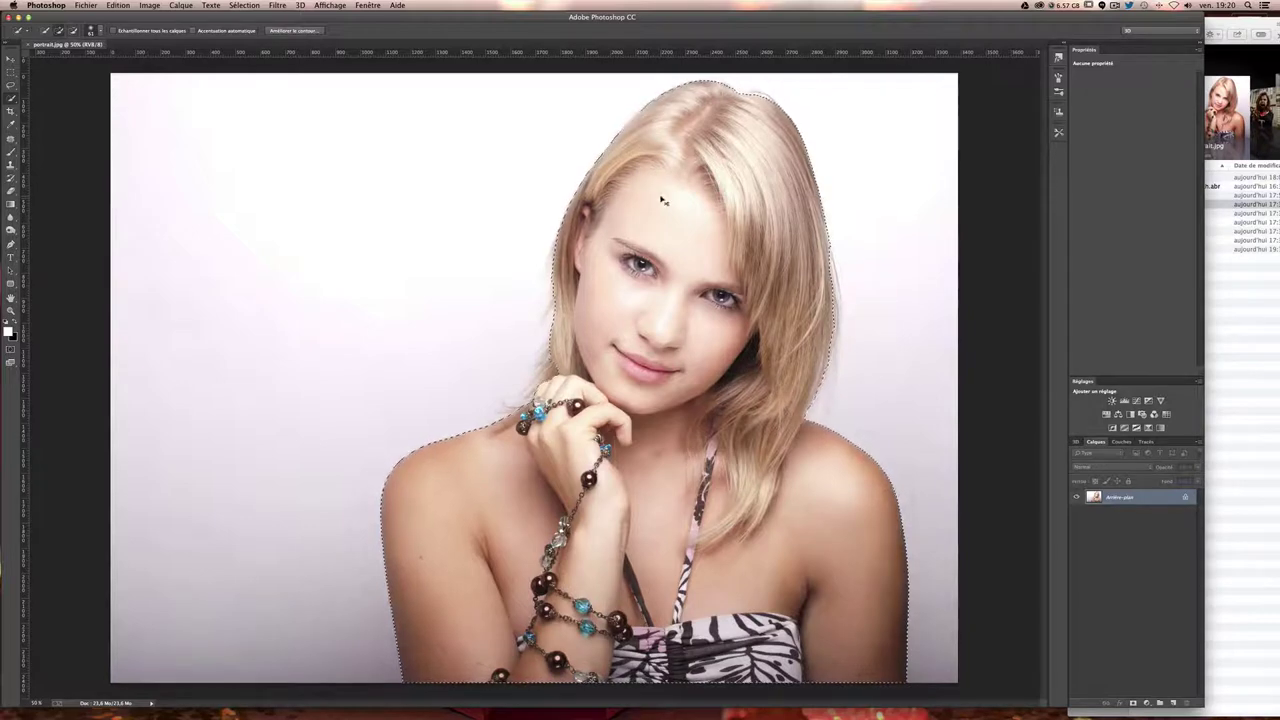
scroll(661, 200, up, 2)
scroll(553, 253, down, 1)
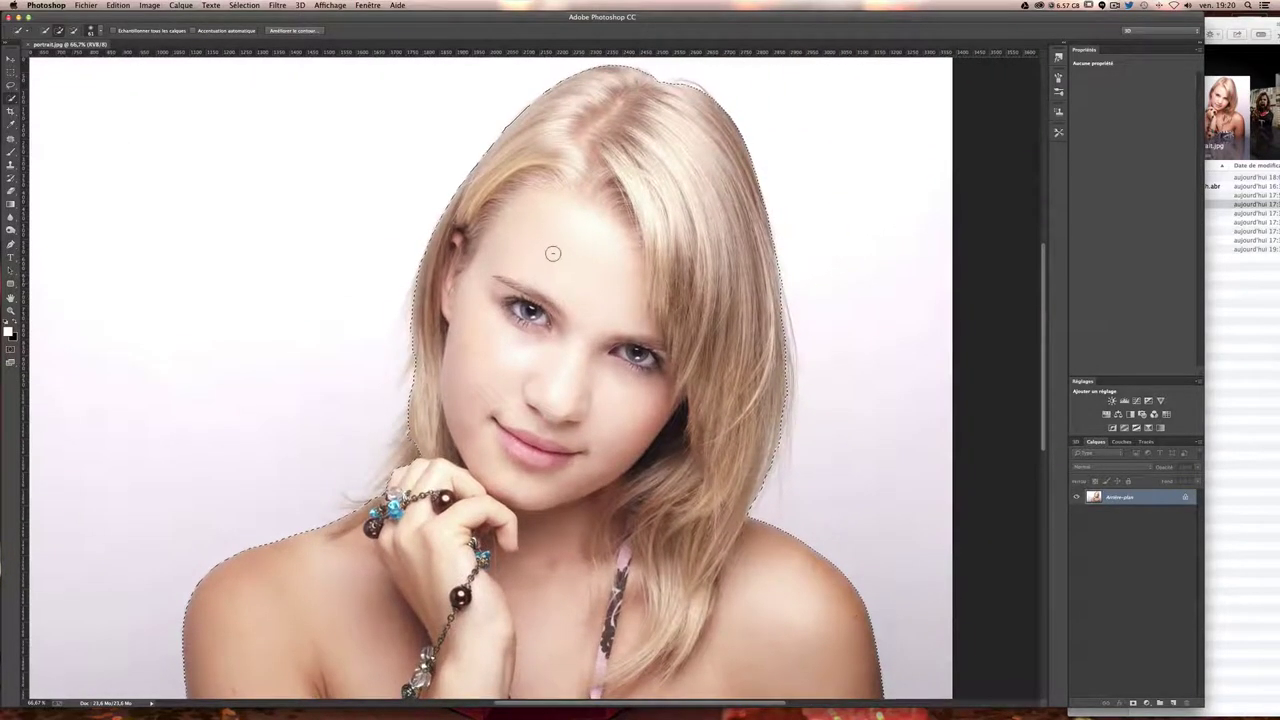
- Extend the selection over the hairline and the hair on both sides
drag(500, 140, 540, 123)
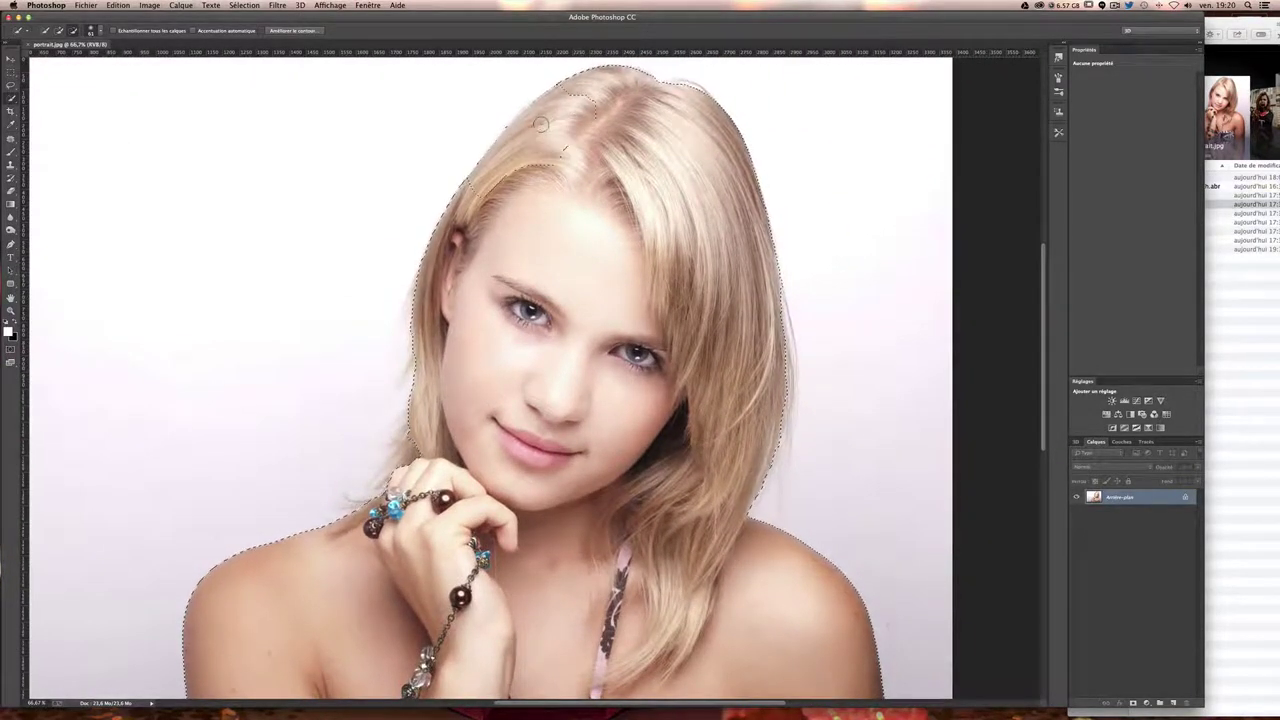
mouse_move(680, 177)
mouse_down()
mouse_move(587, 172)
mouse_move(690, 362)
mouse_up()
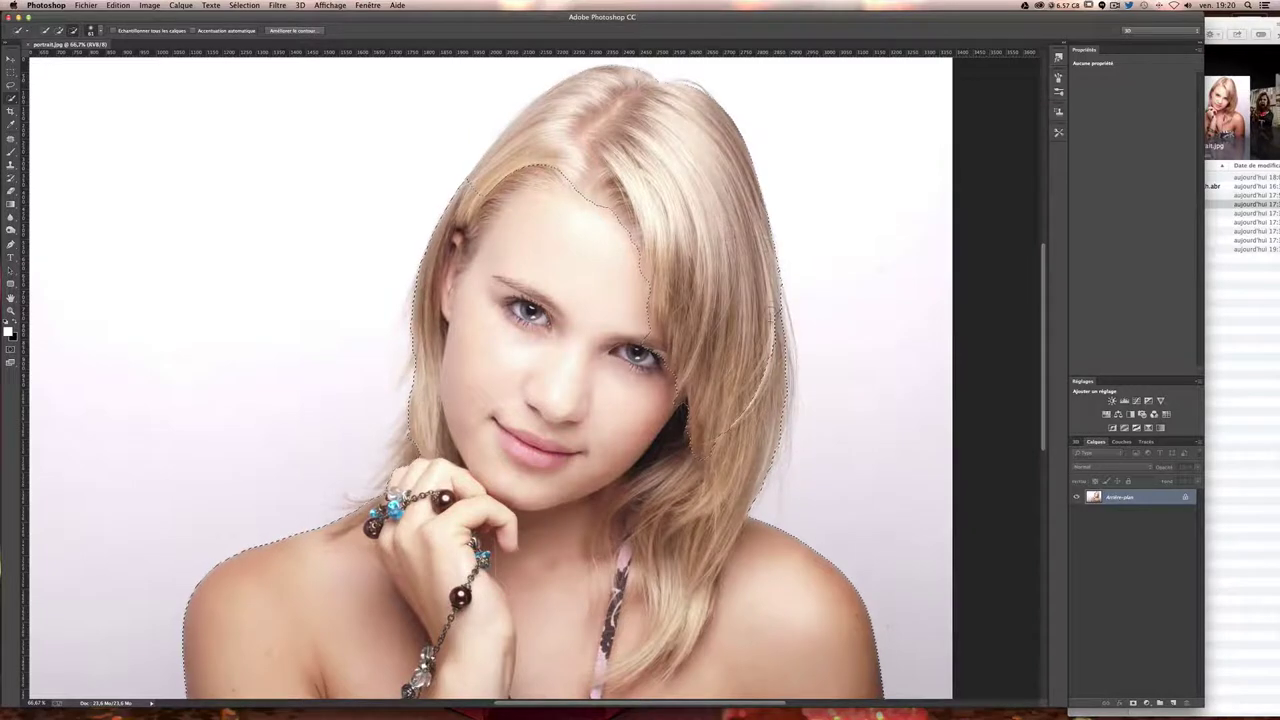
drag(786, 346, 625, 677)
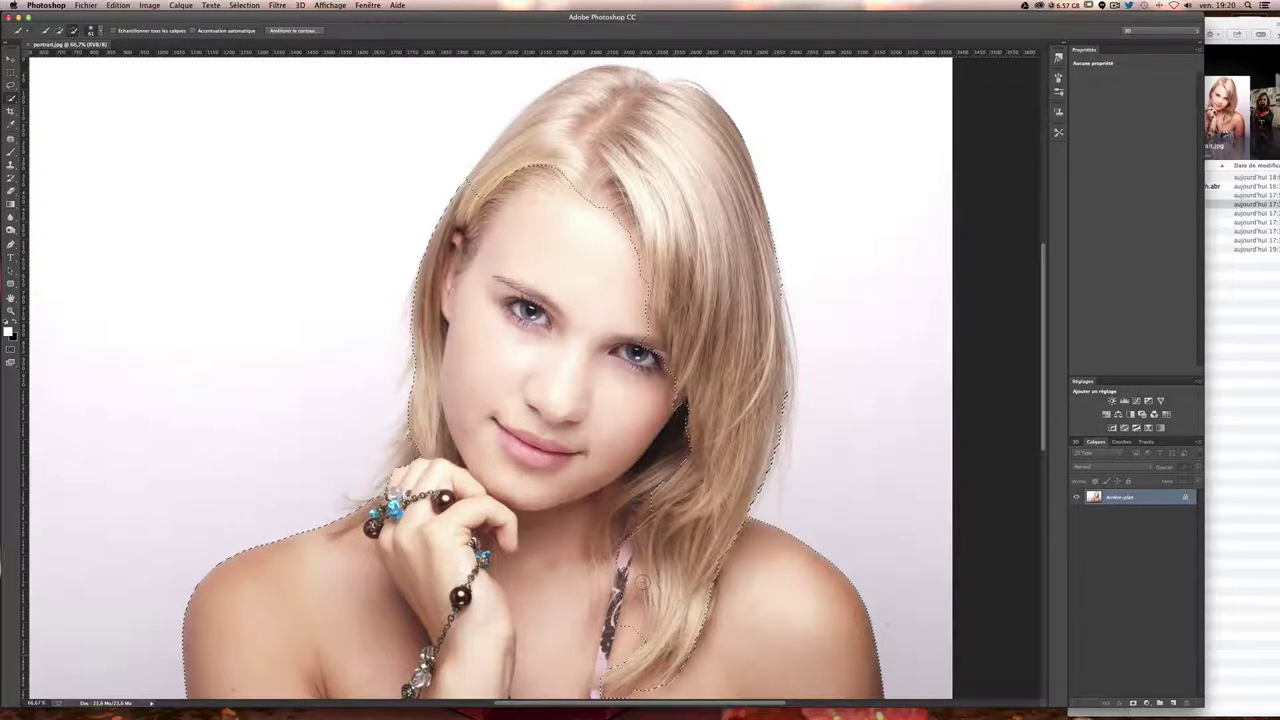
mouse_move(684, 632)
mouse_down()
mouse_move(597, 615)
mouse_move(653, 492)
mouse_move(657, 435)
mouse_up()
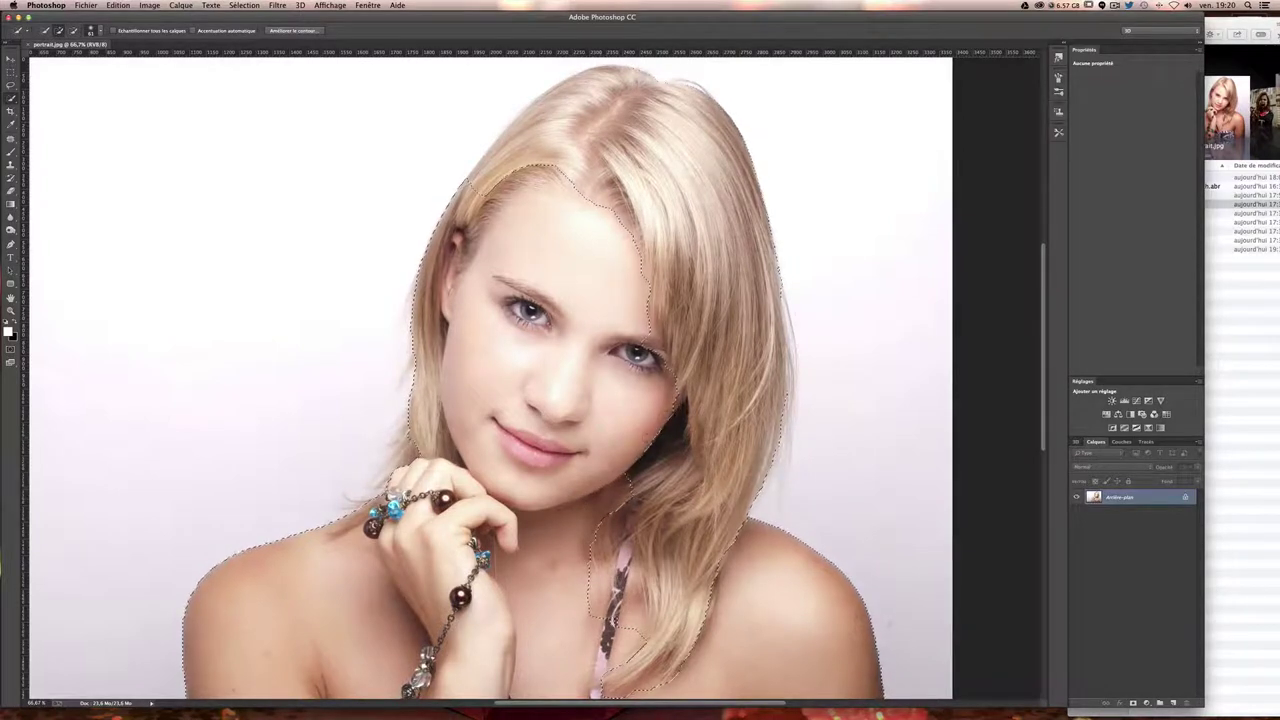
- Subtract the hairline, left hair strip and temple hair from the selection
key(alt)
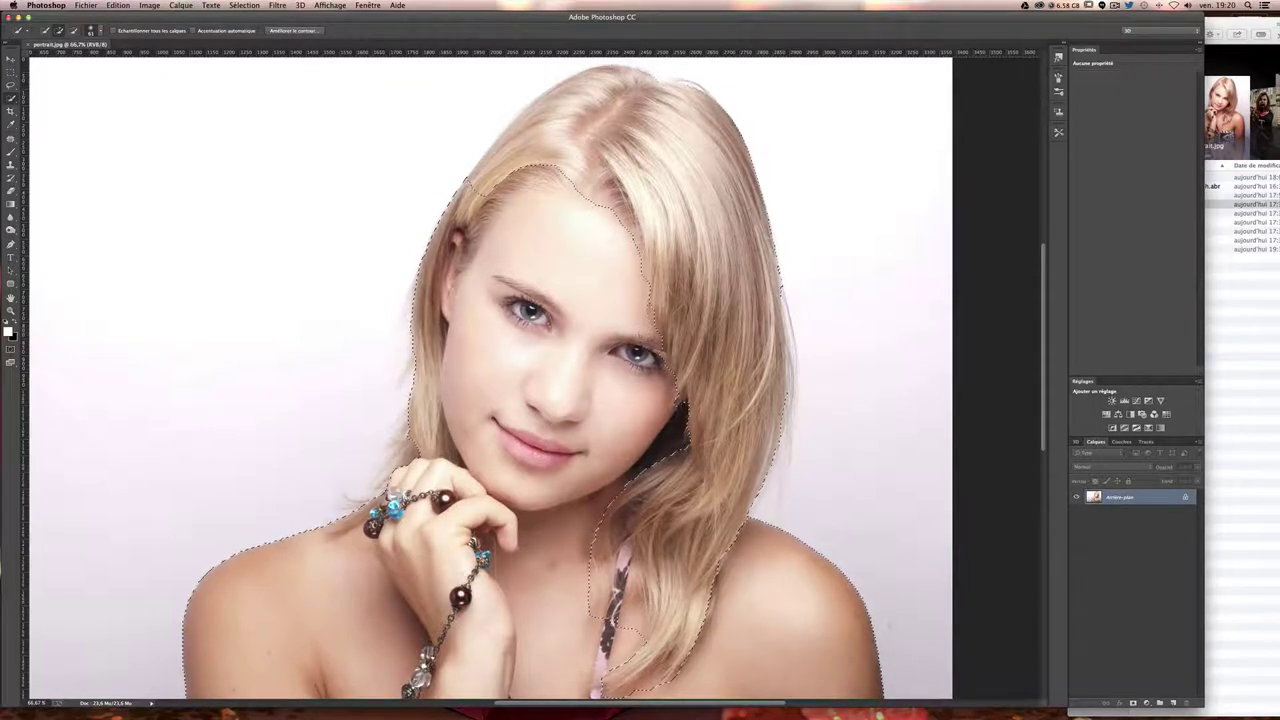
mouse_move(580, 200)
mouse_down()
mouse_move(532, 176)
mouse_move(509, 186)
mouse_up()
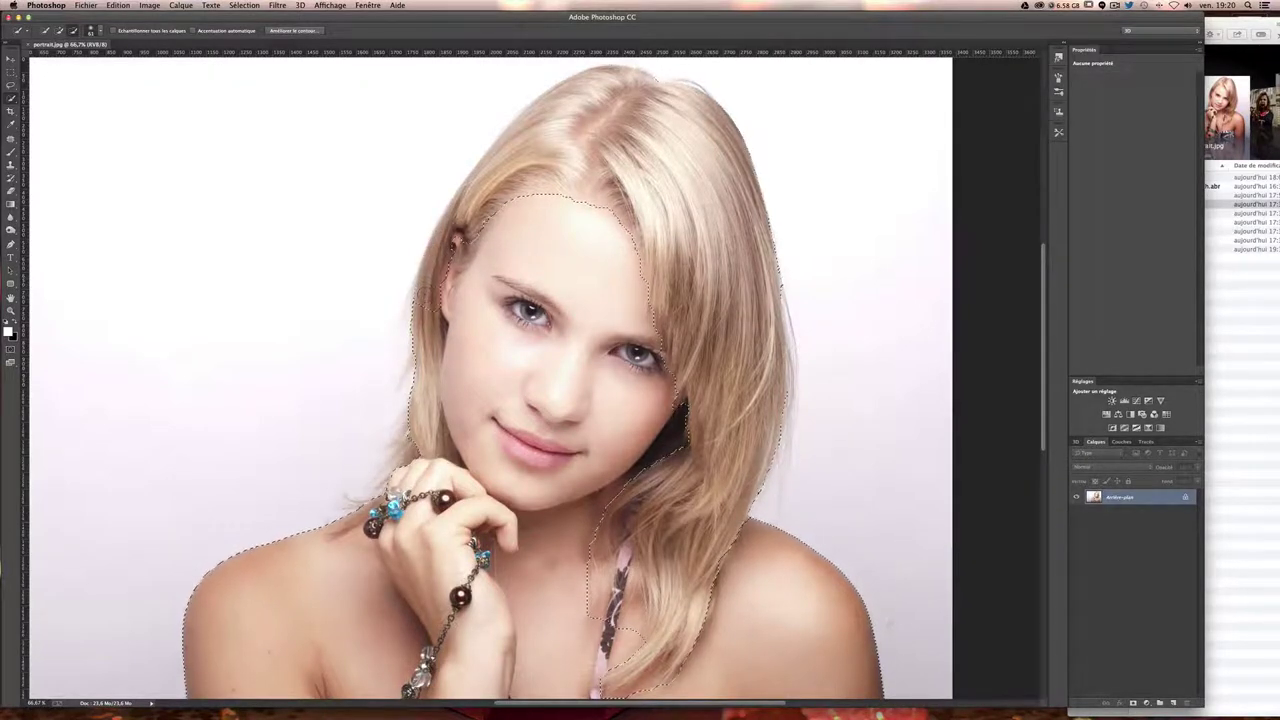
drag(425, 298, 420, 433)
click(470, 245)
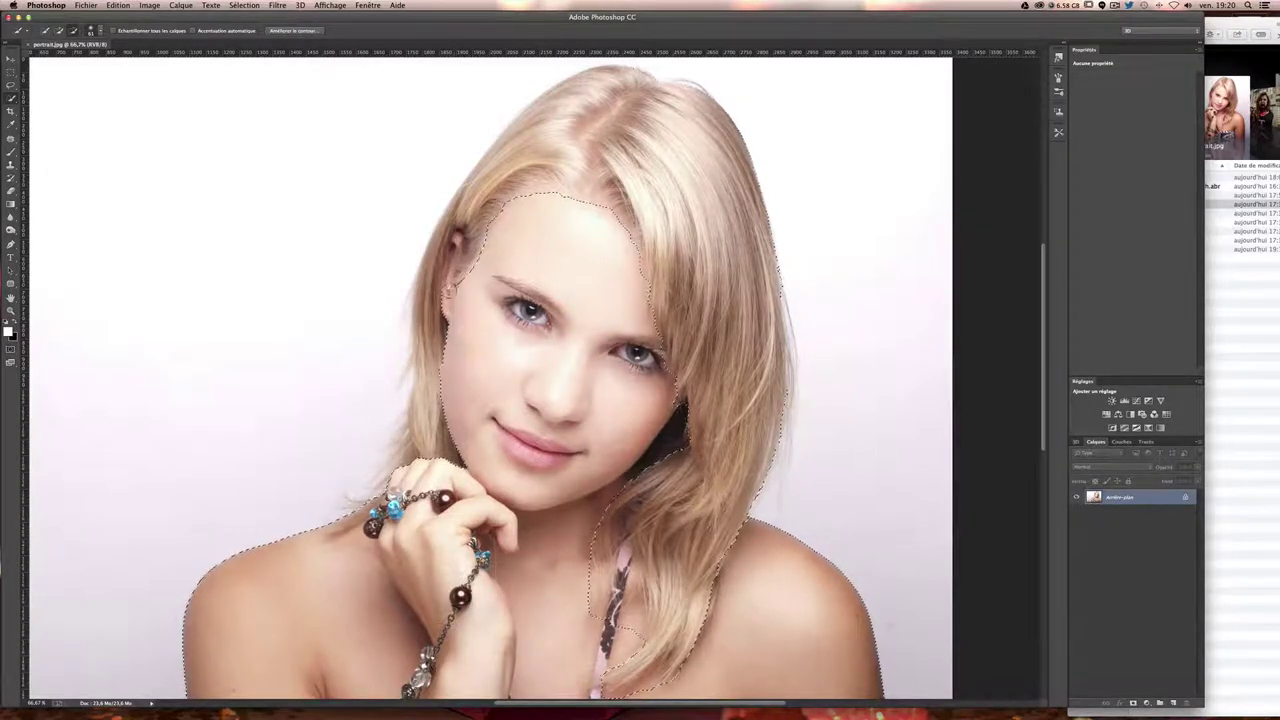
- Extend the skin selection up to the forehead hairline at 200% zoom
scroll(547, 265, up, 5)
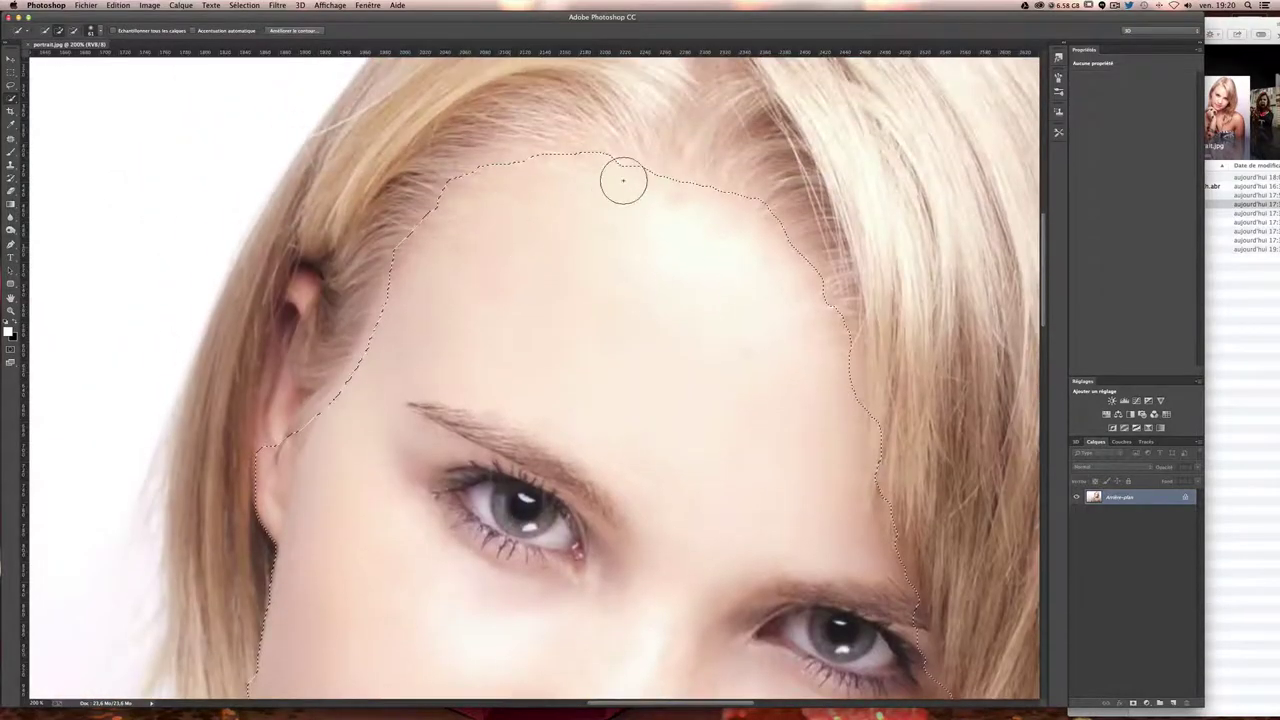
mouse_move(623, 177)
mouse_down()
mouse_move(609, 151)
mouse_move(757, 177)
mouse_move(508, 143)
mouse_move(460, 185)
mouse_up()
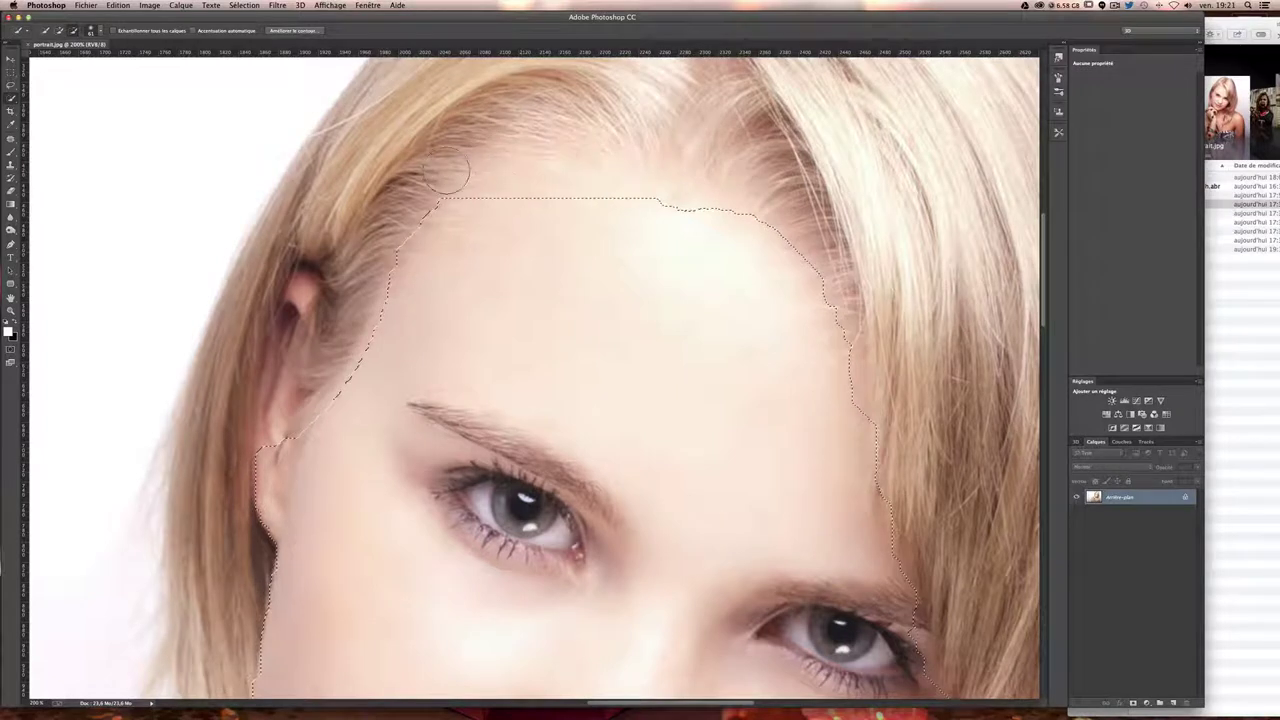
mouse_move(546, 219)
mouse_down()
mouse_move(543, 209)
mouse_move(571, 206)
mouse_move(646, 220)
mouse_up()
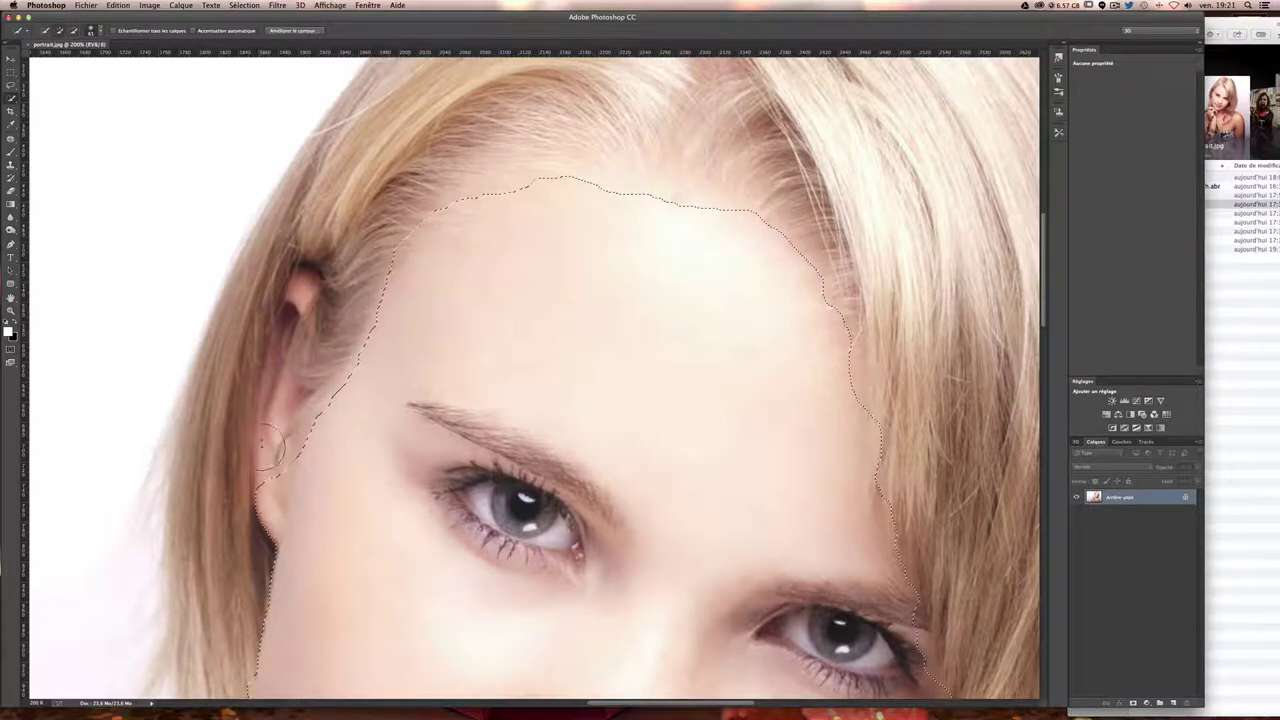
- Add the whole left ear to the selection while excluding the hair beside it
click(268, 442)
drag(248, 406, 243, 380)
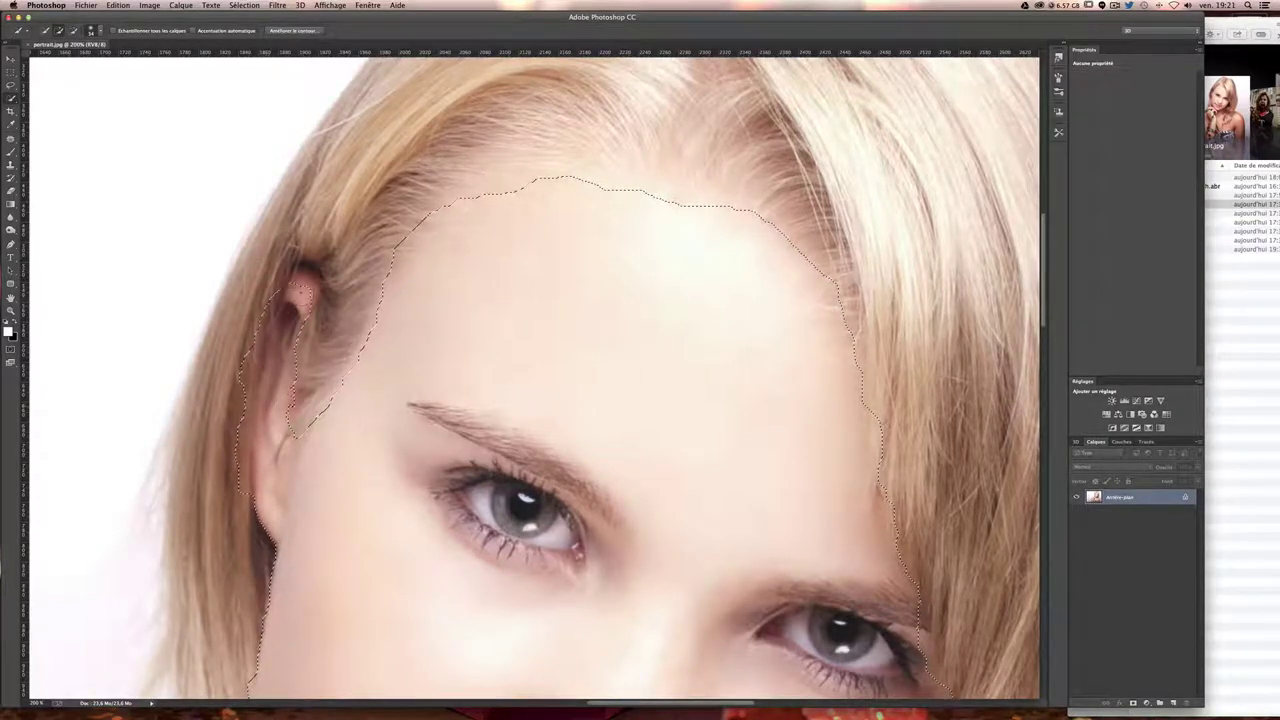
mouse_move(302, 290)
mouse_down()
mouse_move(292, 386)
mouse_move(216, 365)
mouse_up()
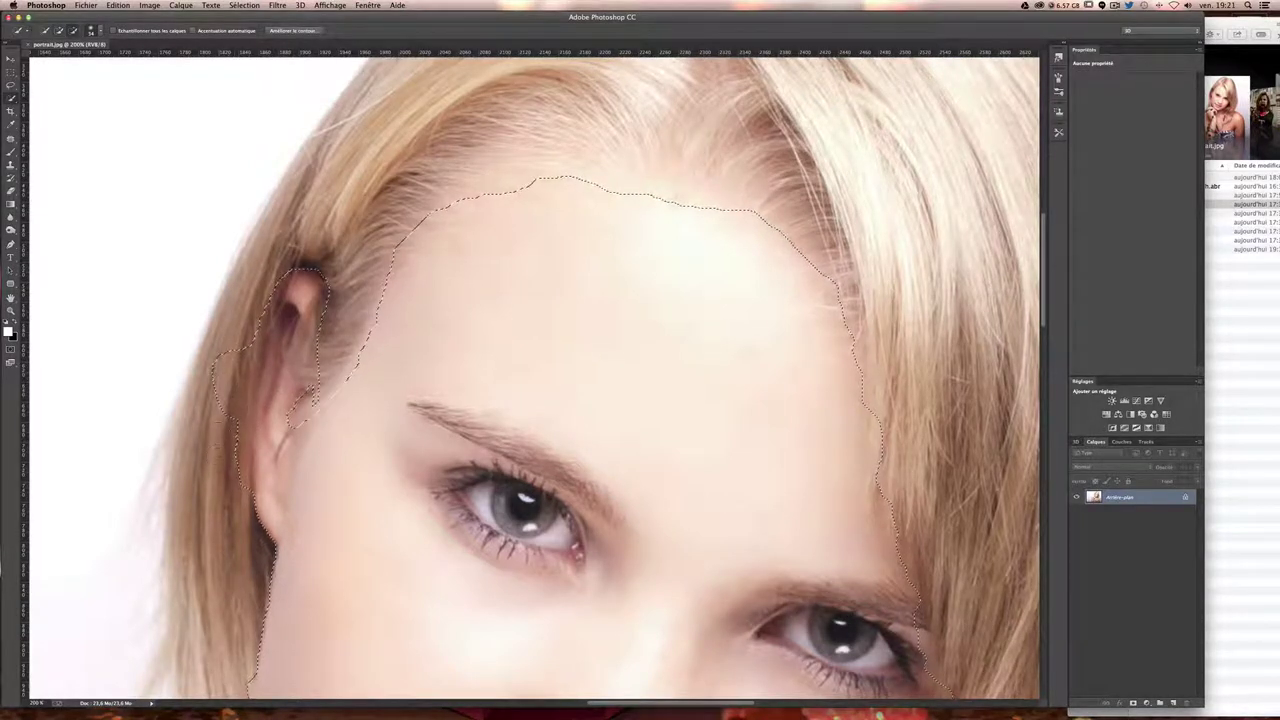
alt+click(219, 362)
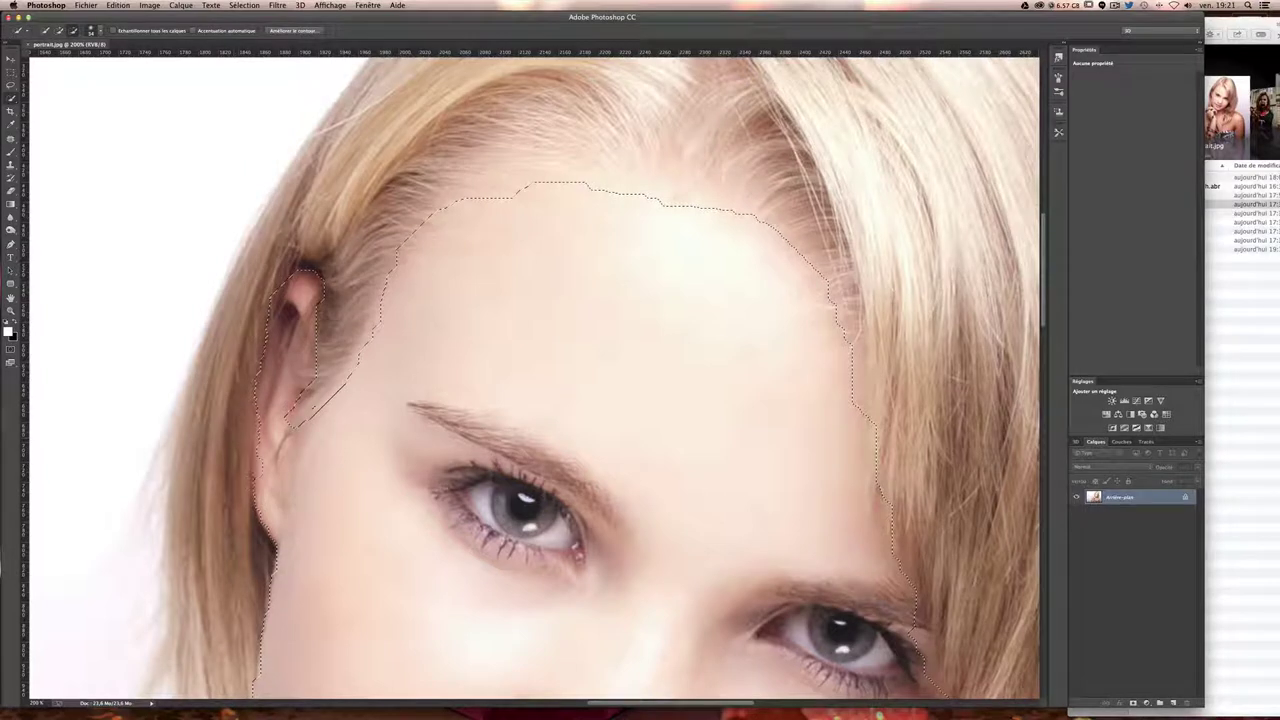
drag(268, 472, 276, 458)
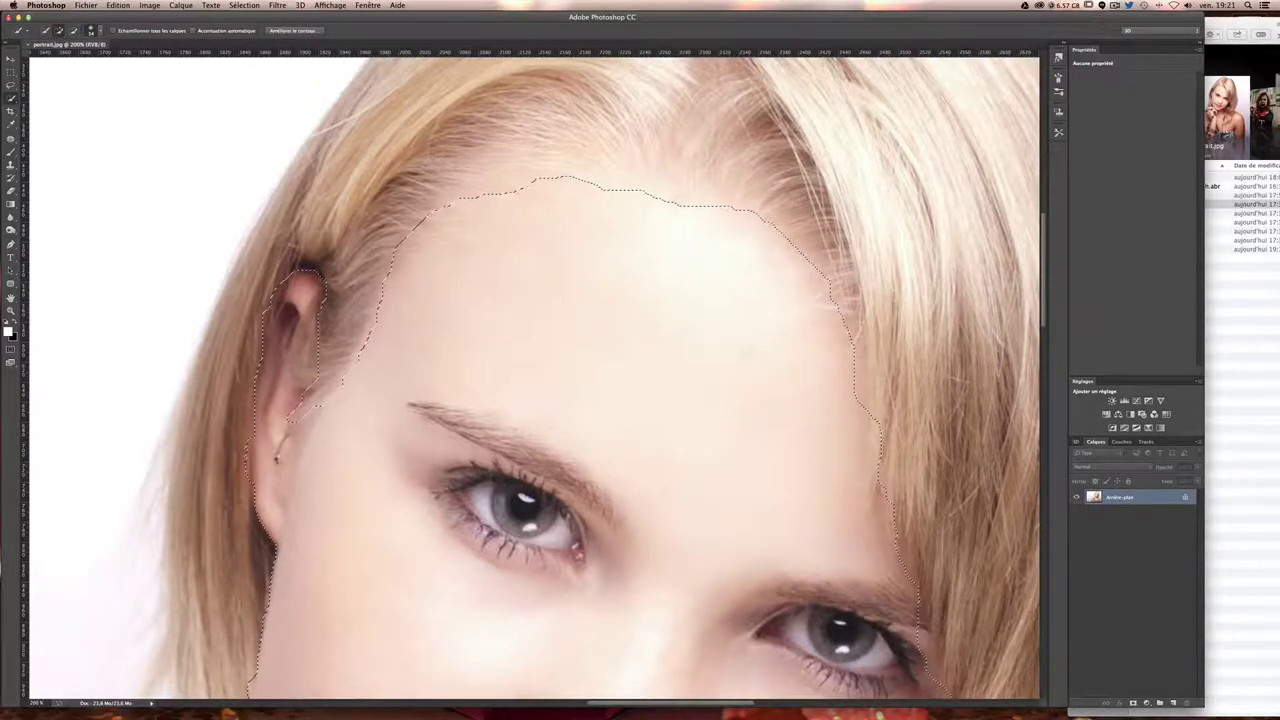
mouse_move(330, 395)
mouse_down()
mouse_move(270, 426)
mouse_move(320, 400)
mouse_up()
key(alt)
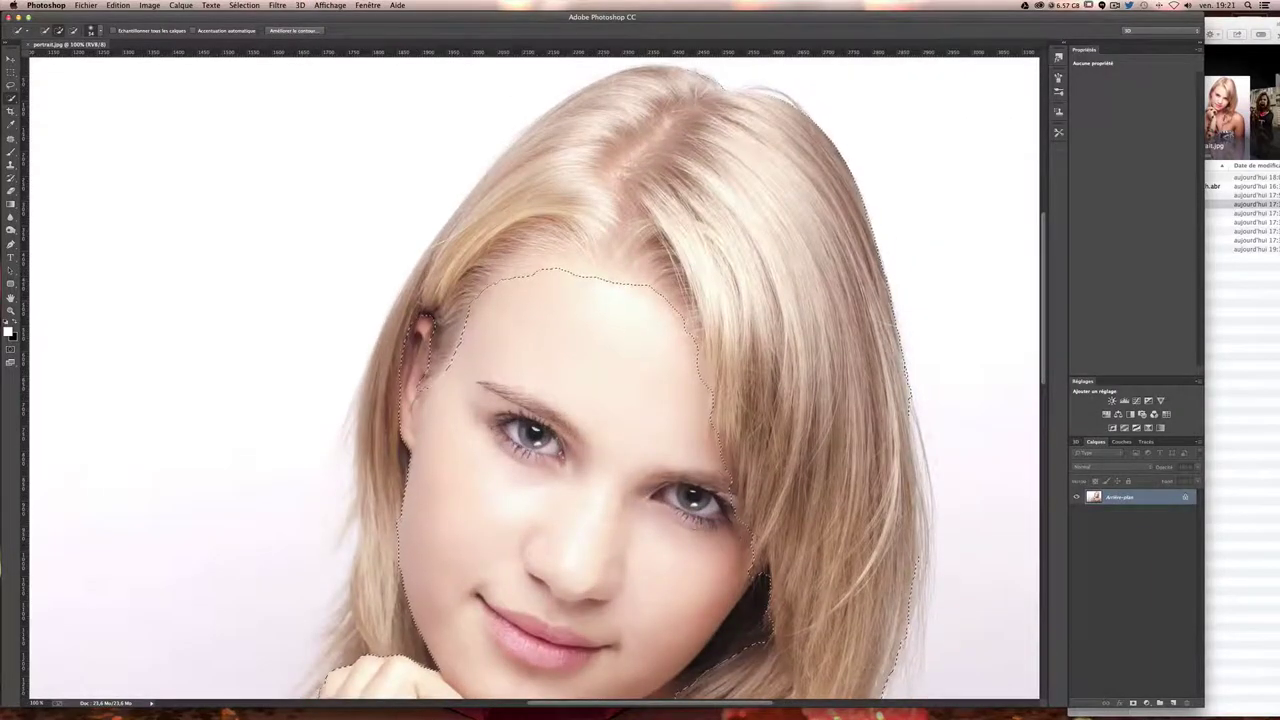
key(alt)
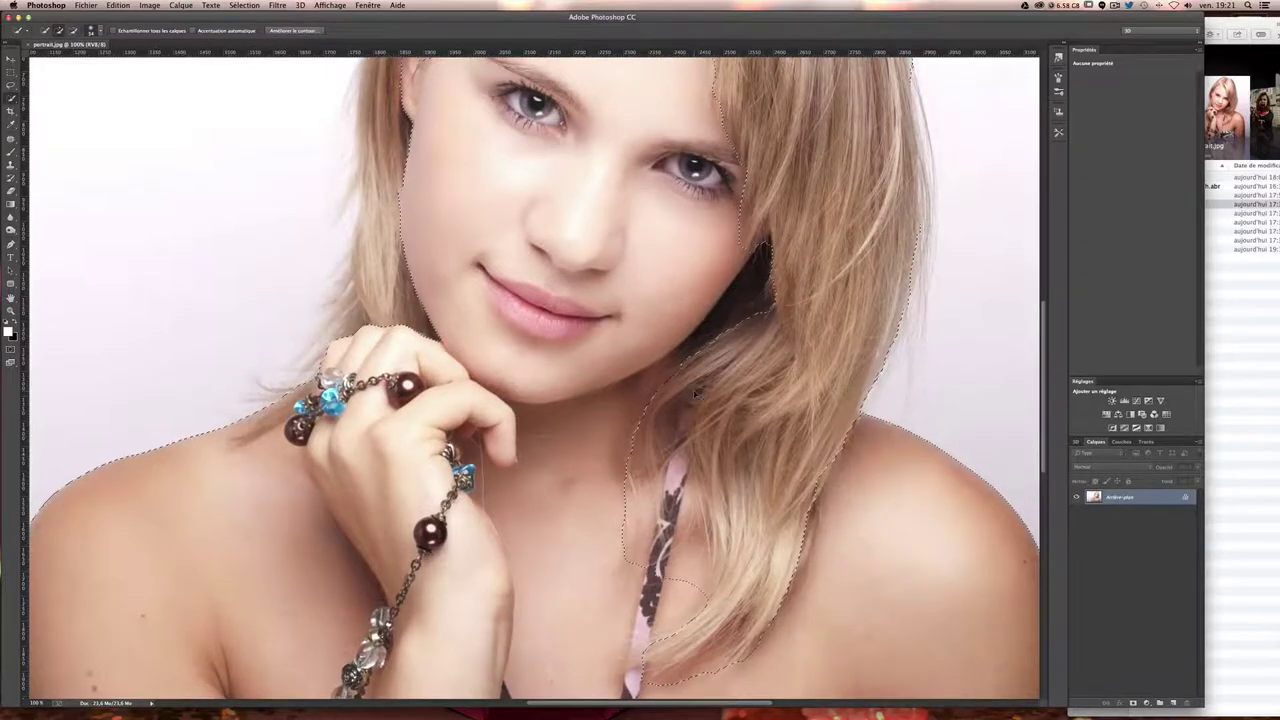
scroll(695, 393, down, 2)
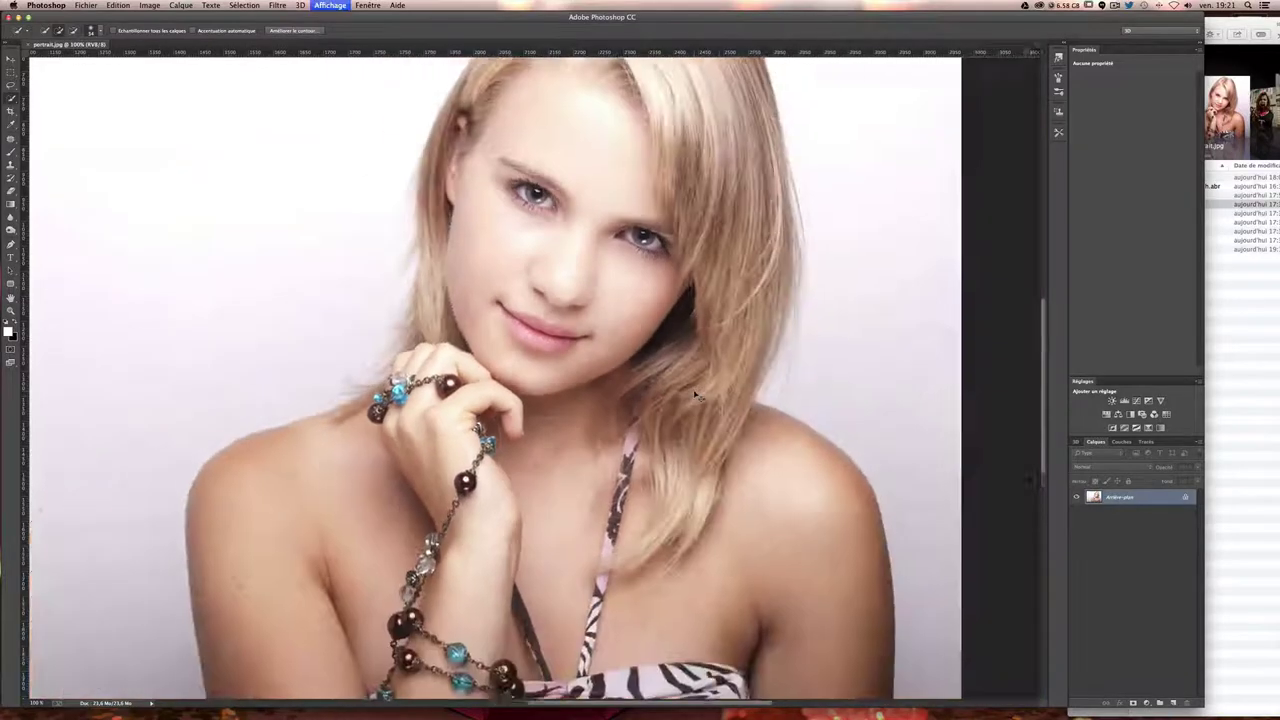
scroll(695, 393, up, 1)
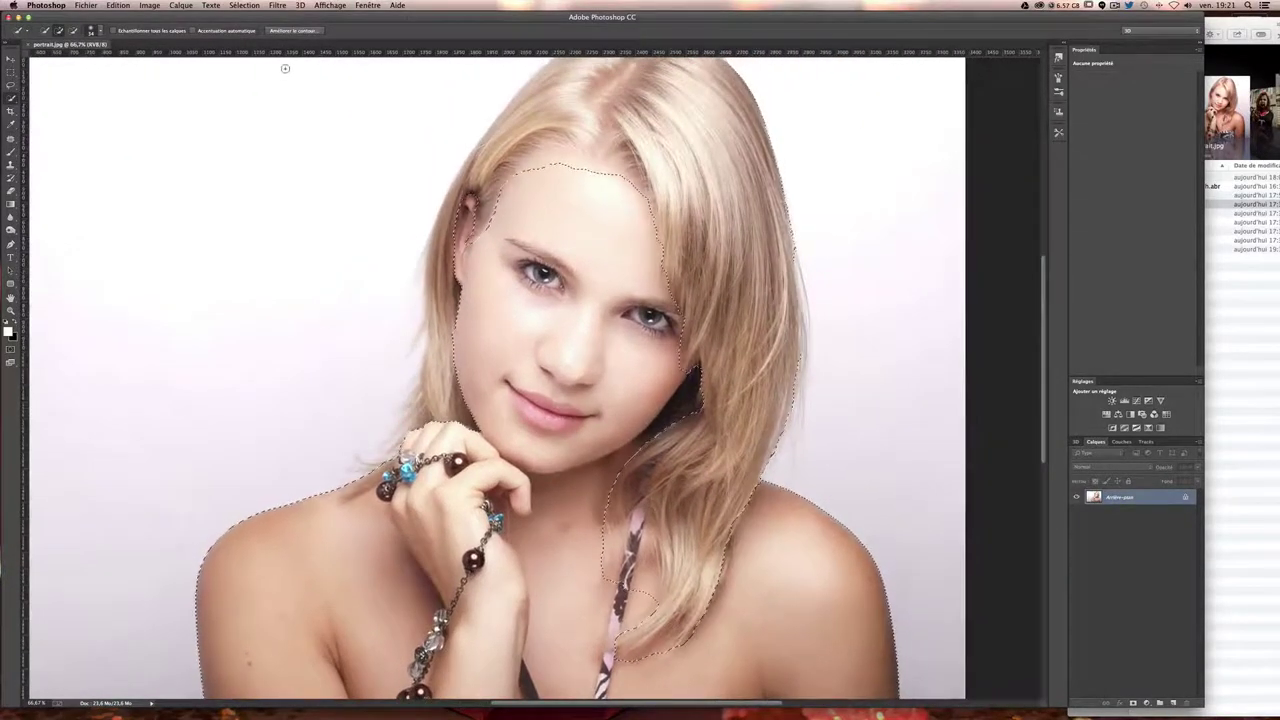
- In Refine Edge, use Overlay view and enable Smart Radius with a larger radius
click(298, 31)
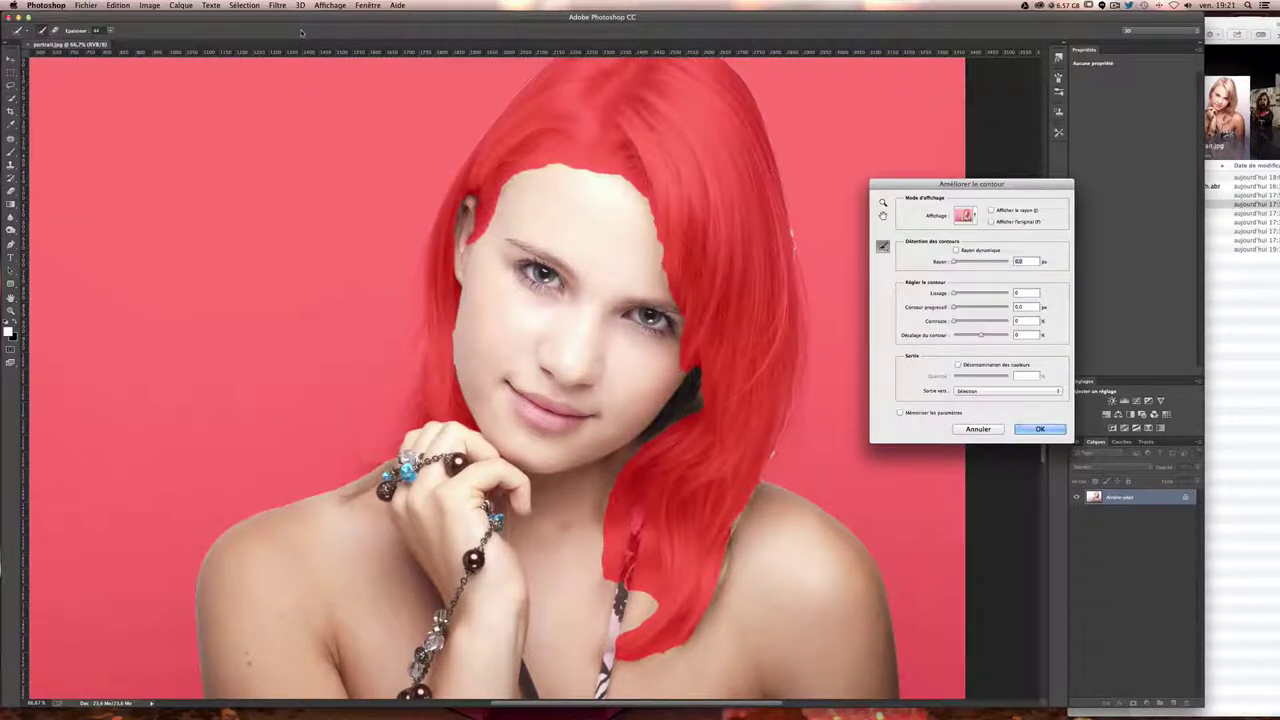
click(977, 216)
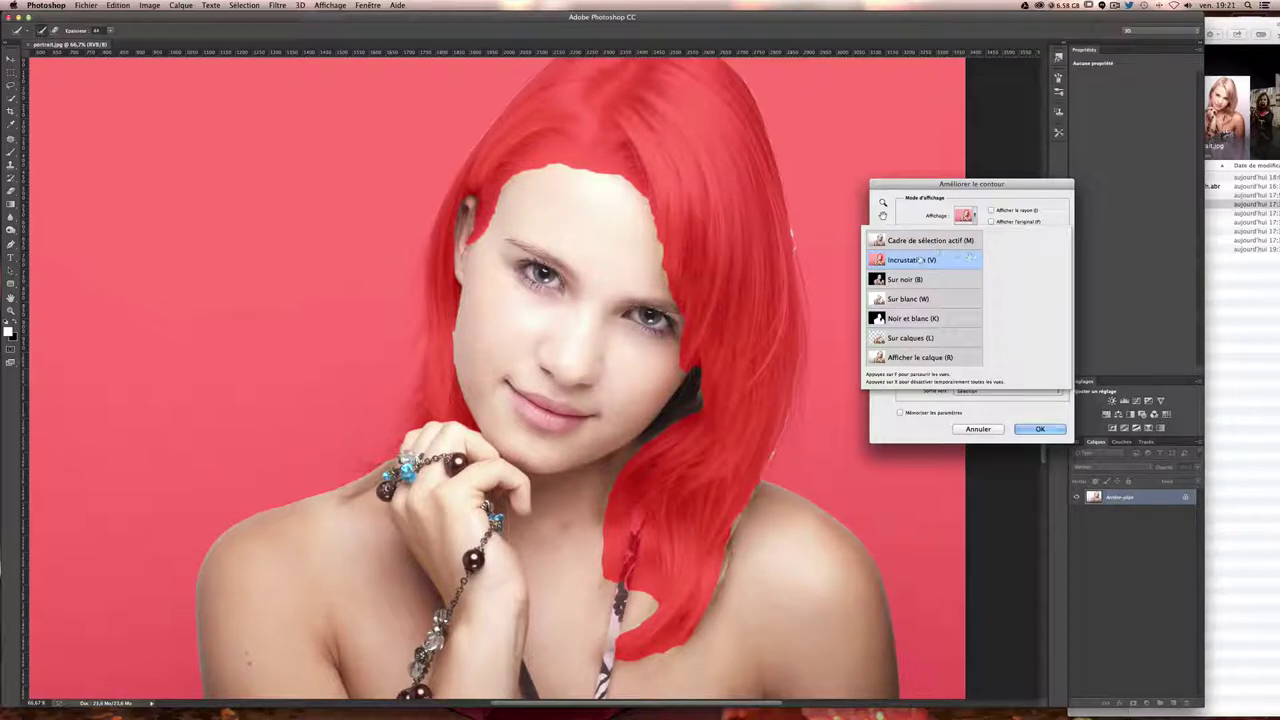
click(970, 259)
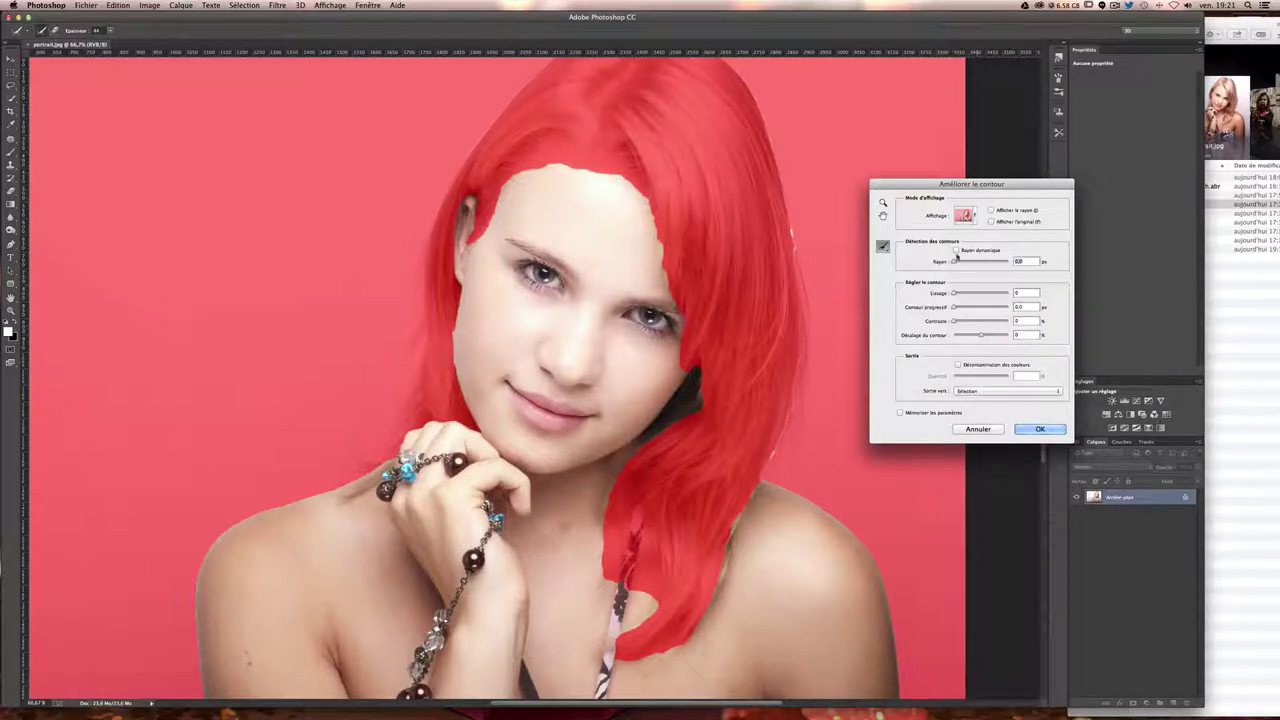
click(956, 250)
drag(955, 262, 983, 264)
- Refine the hairline and earring edges, then output with Decontaminate Colors to a new masked layer
drag(620, 180, 571, 226)
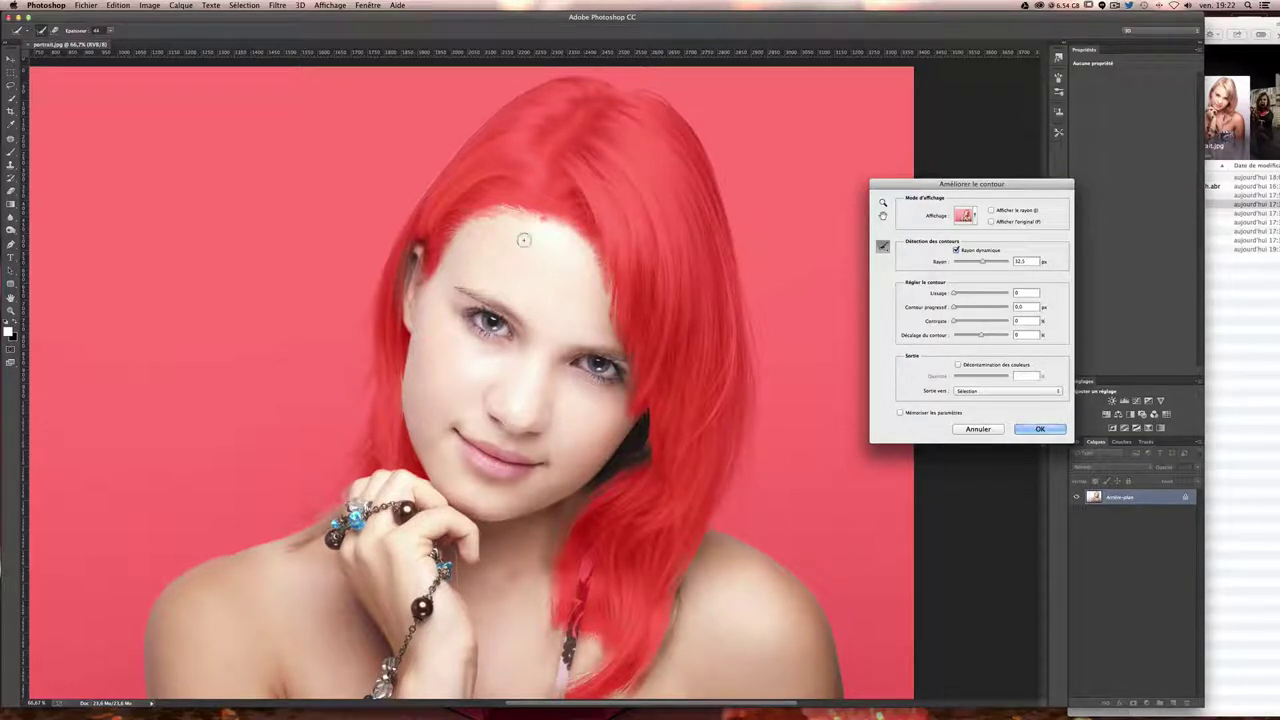
mouse_move(494, 222)
mouse_down()
mouse_move(524, 208)
mouse_move(410, 228)
mouse_move(471, 243)
mouse_move(471, 222)
mouse_move(609, 290)
mouse_move(634, 362)
mouse_move(638, 398)
mouse_move(600, 505)
mouse_move(560, 560)
mouse_move(545, 636)
mouse_move(610, 668)
mouse_move(660, 605)
mouse_move(700, 500)
mouse_up()
scroll(880, 428, down, 2)
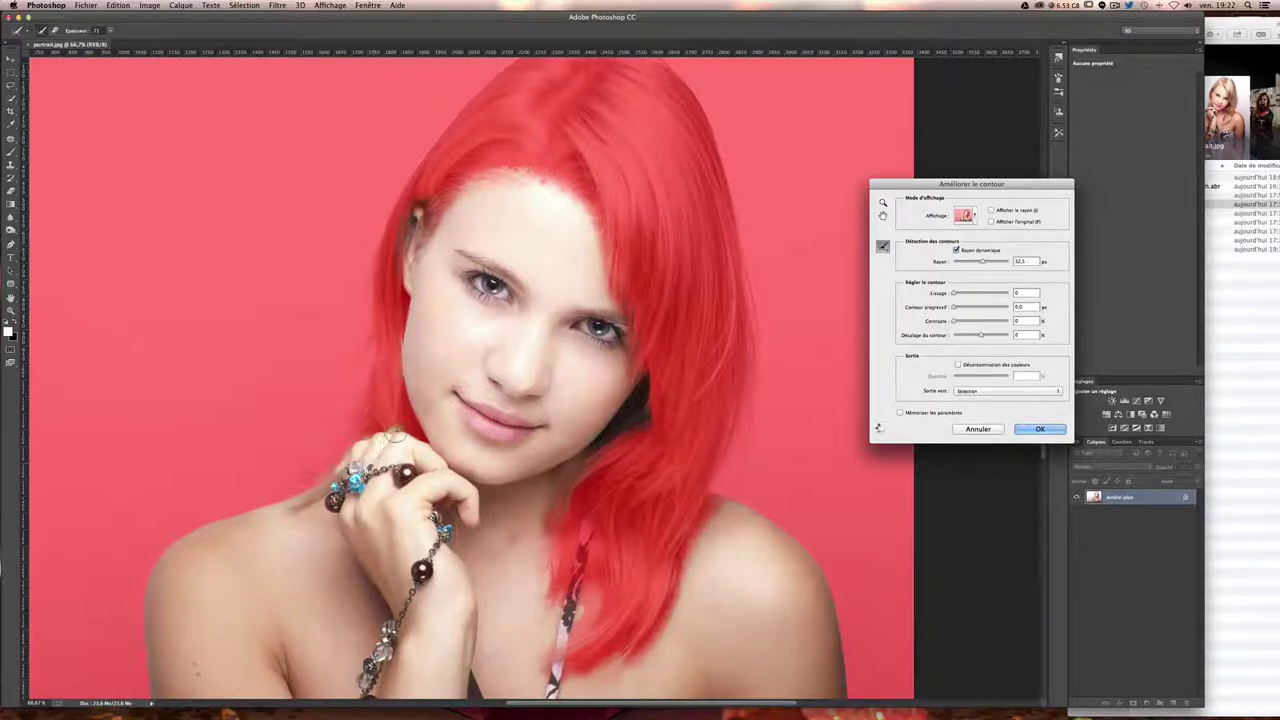
mouse_move(395, 405)
mouse_down()
mouse_move(395, 265)
mouse_move(435, 195)
mouse_up()
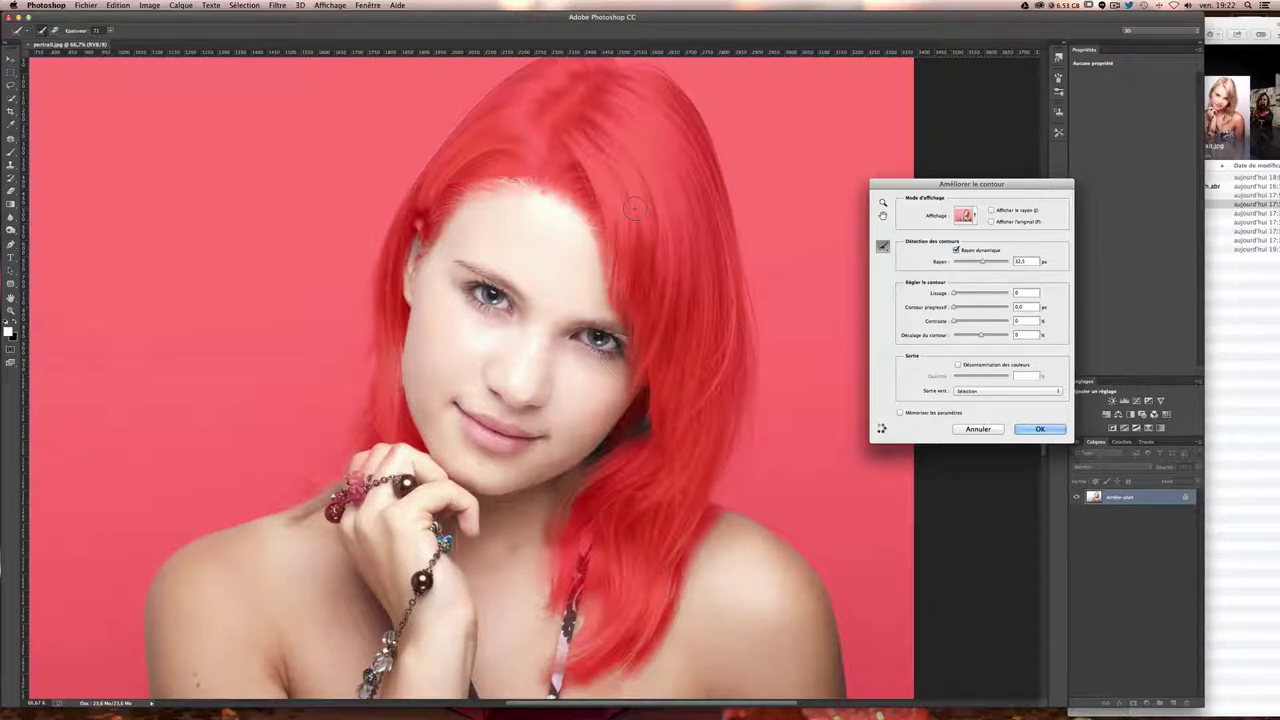
scroll(590, 257, down, 3)
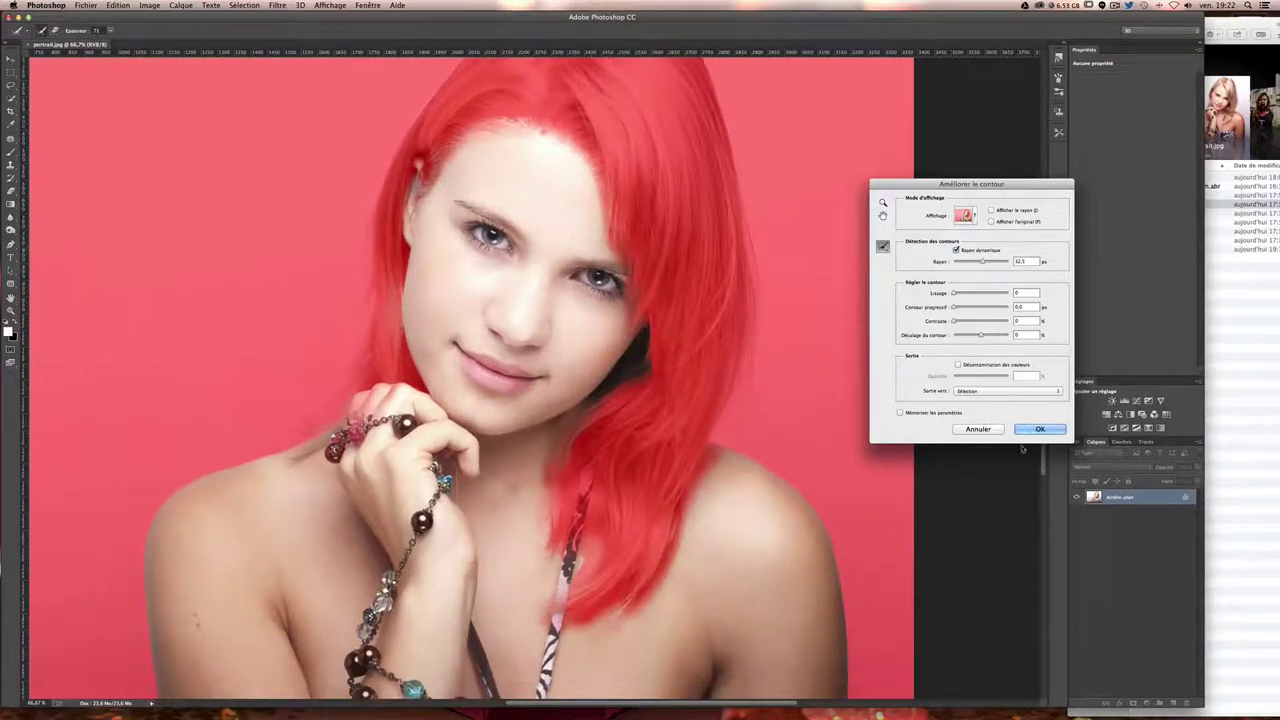
click(958, 364)
click(1040, 428)
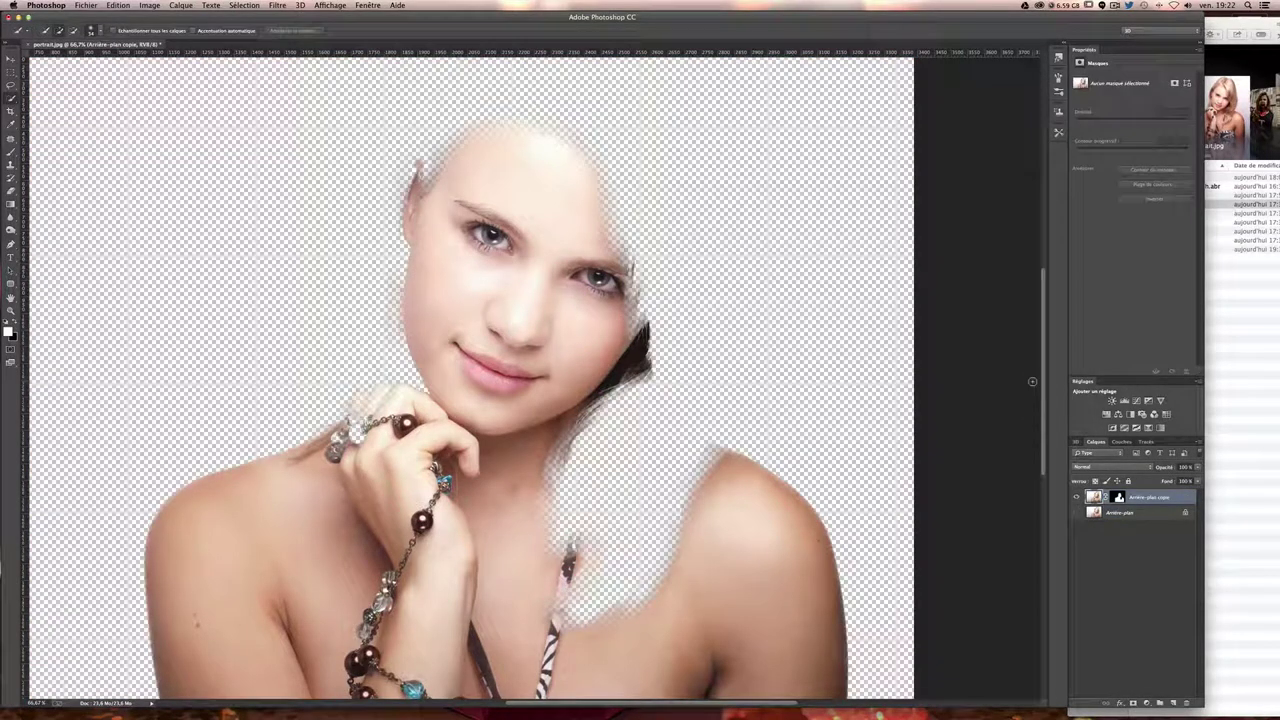
- Zoom out, turn the Background layer back on, and add a Vibrance adjustment layer
key(super+minus)
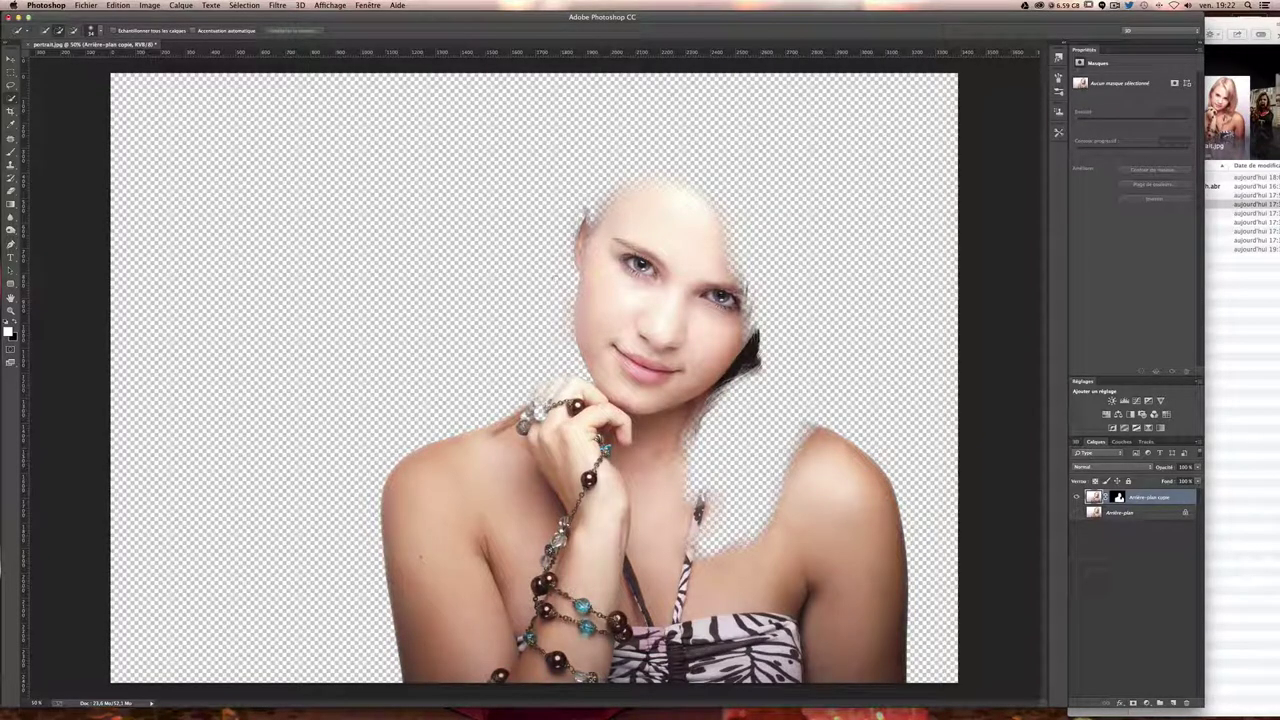
click(1077, 513)
click(1077, 513)
click(1077, 513)
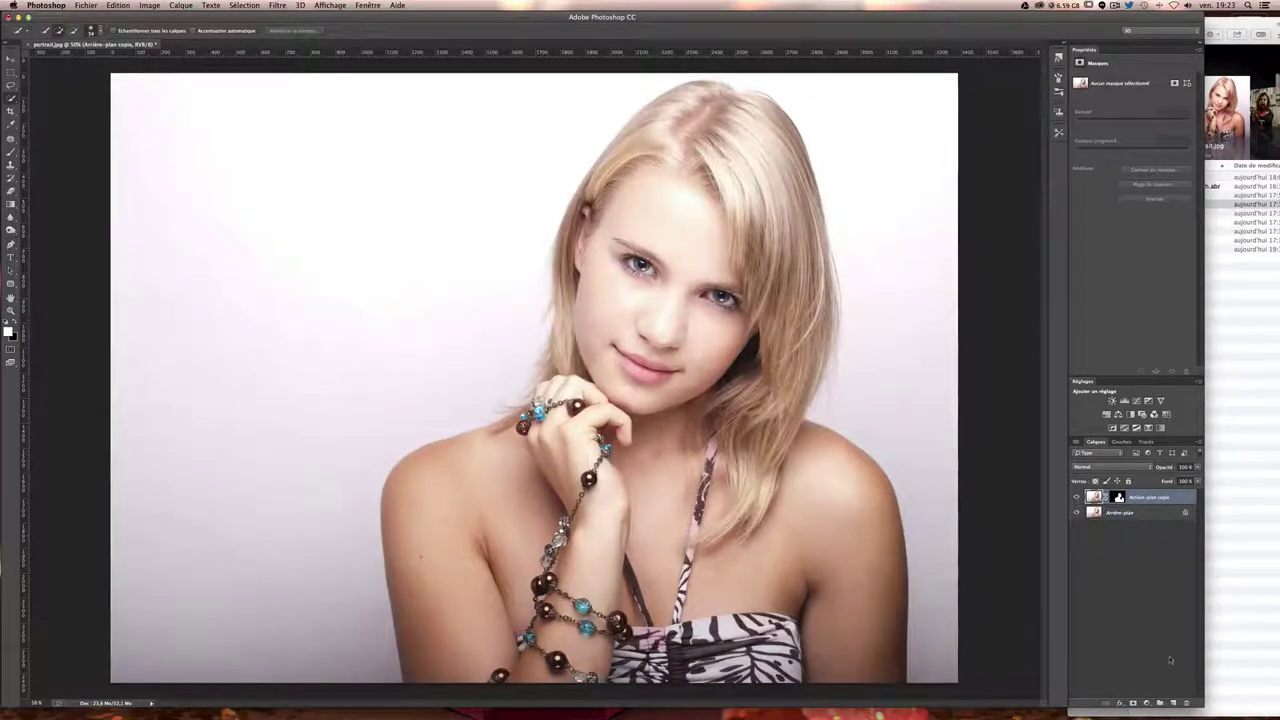
click(1146, 703)
click(1169, 628)
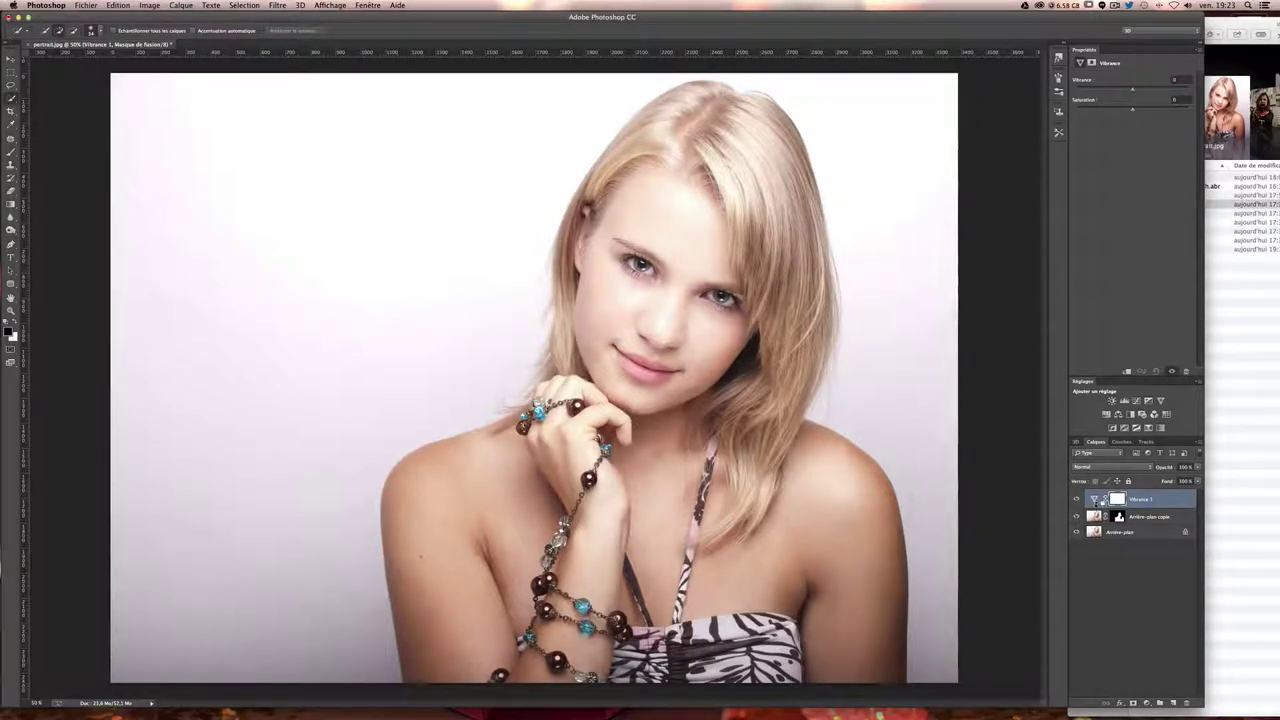
- Clip Vibrance to the skin at -42, stamp visible layers into Calque 1, and load the skin mask
alt+click(1100, 507)
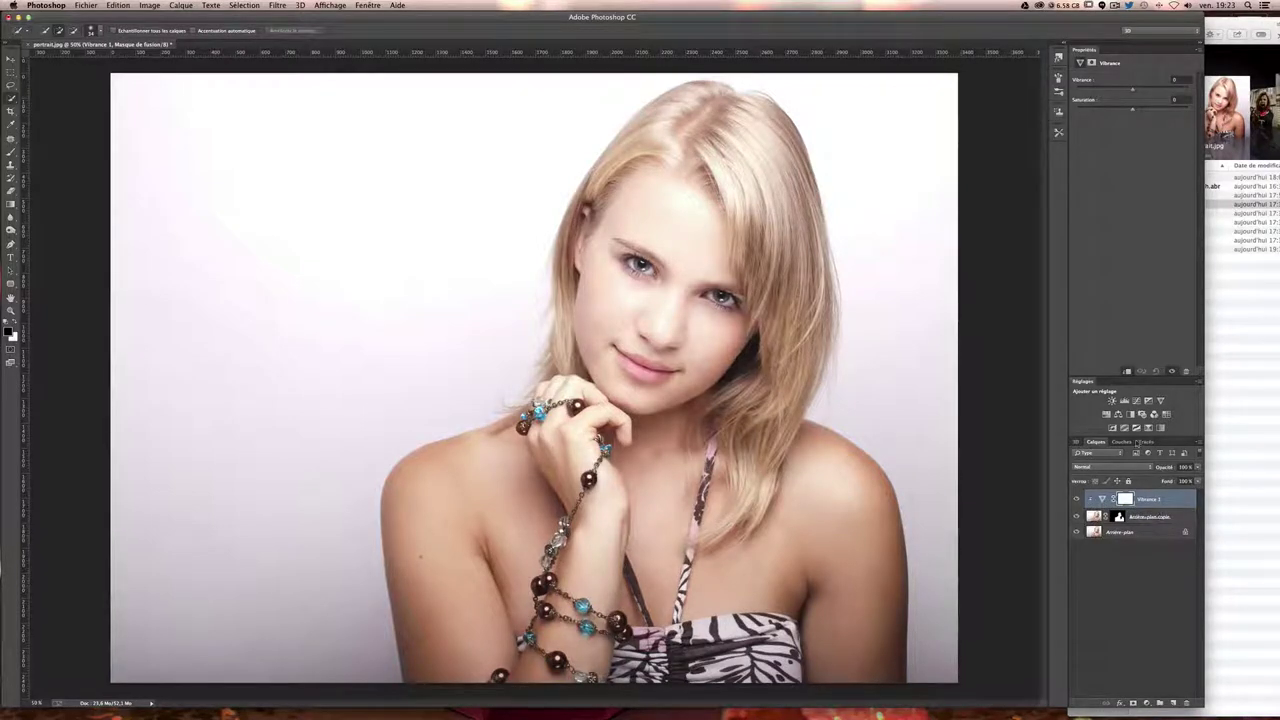
drag(1132, 89, 1075, 98)
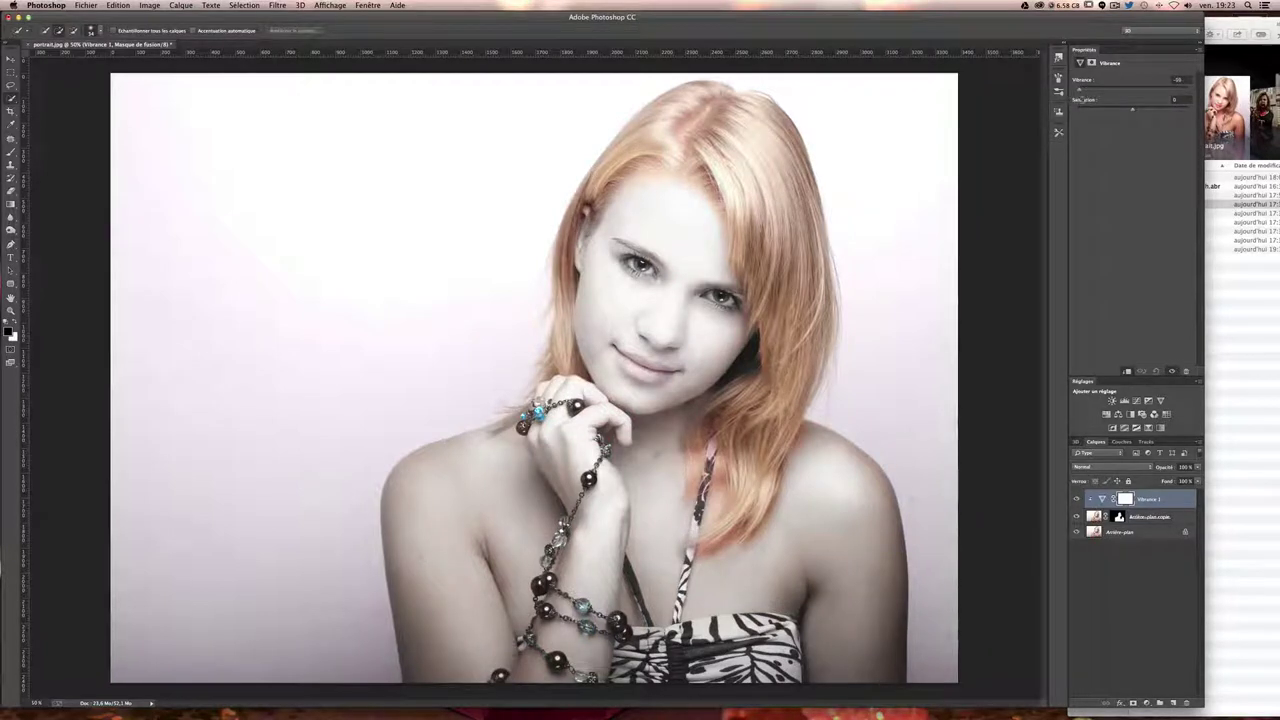
mouse_move(1077, 90)
mouse_down()
mouse_move(1098, 93)
mouse_move(1087, 96)
mouse_up()
key(ctrl+shift+alt+e)
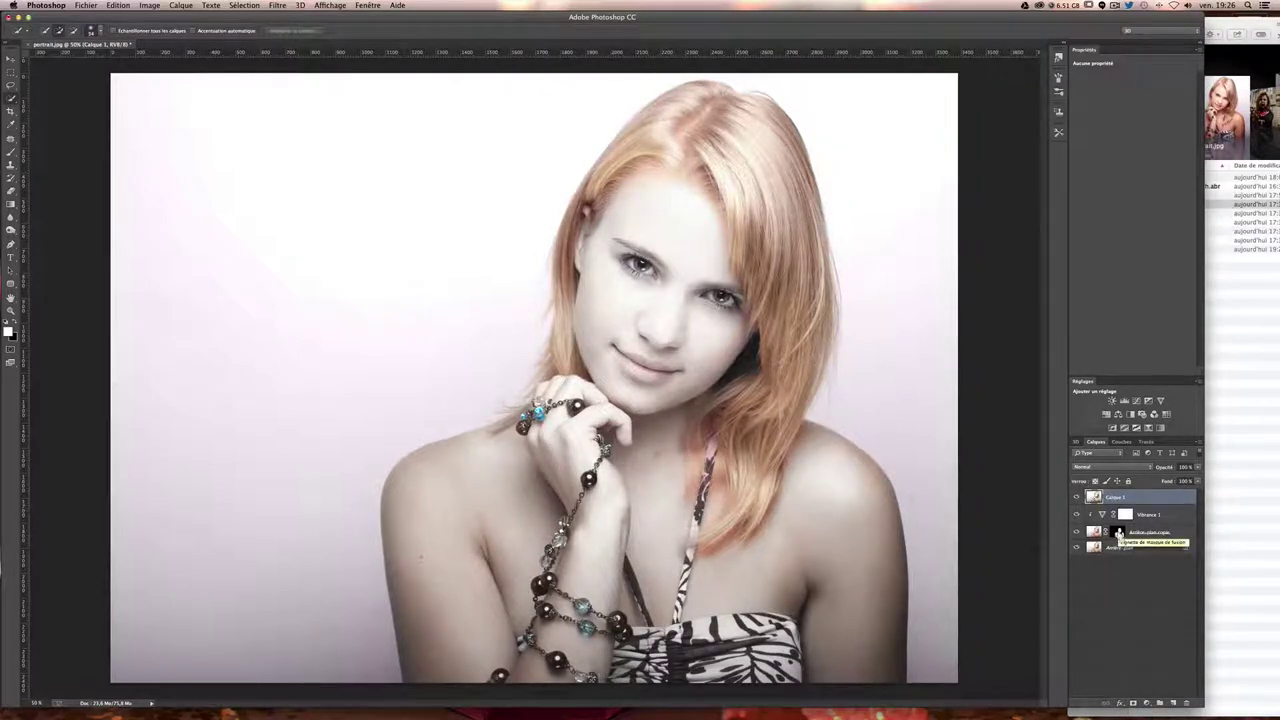
ctrl+click(1119, 533)
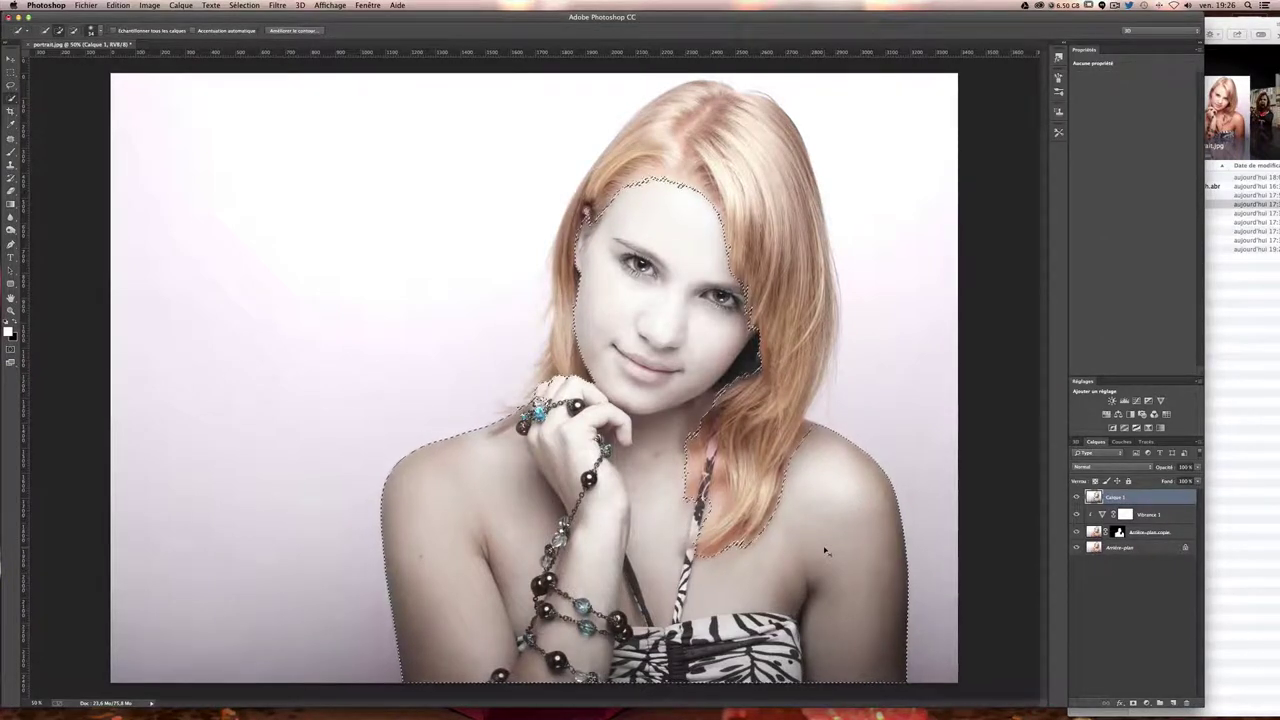
- Invert the selection and add a Hue/Saturation layer, shifting hue and raising saturation until the hair is pink
key(ctrl+shift+i)
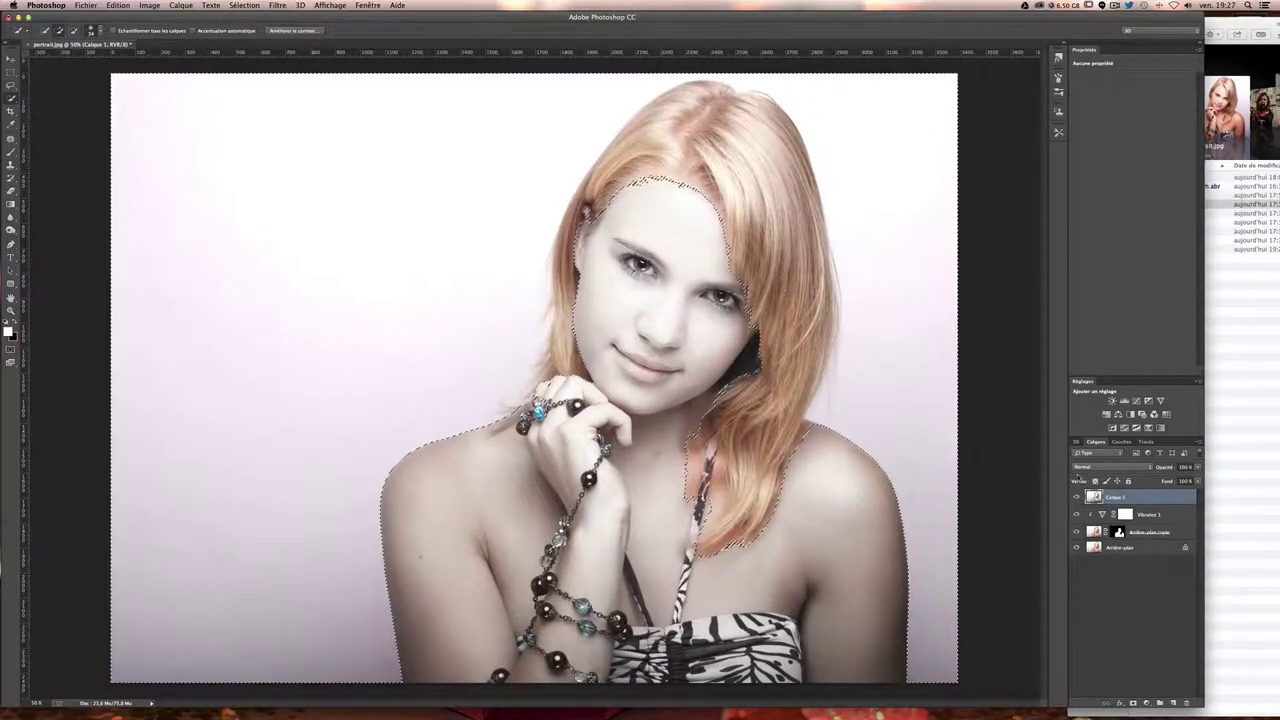
click(1134, 704)
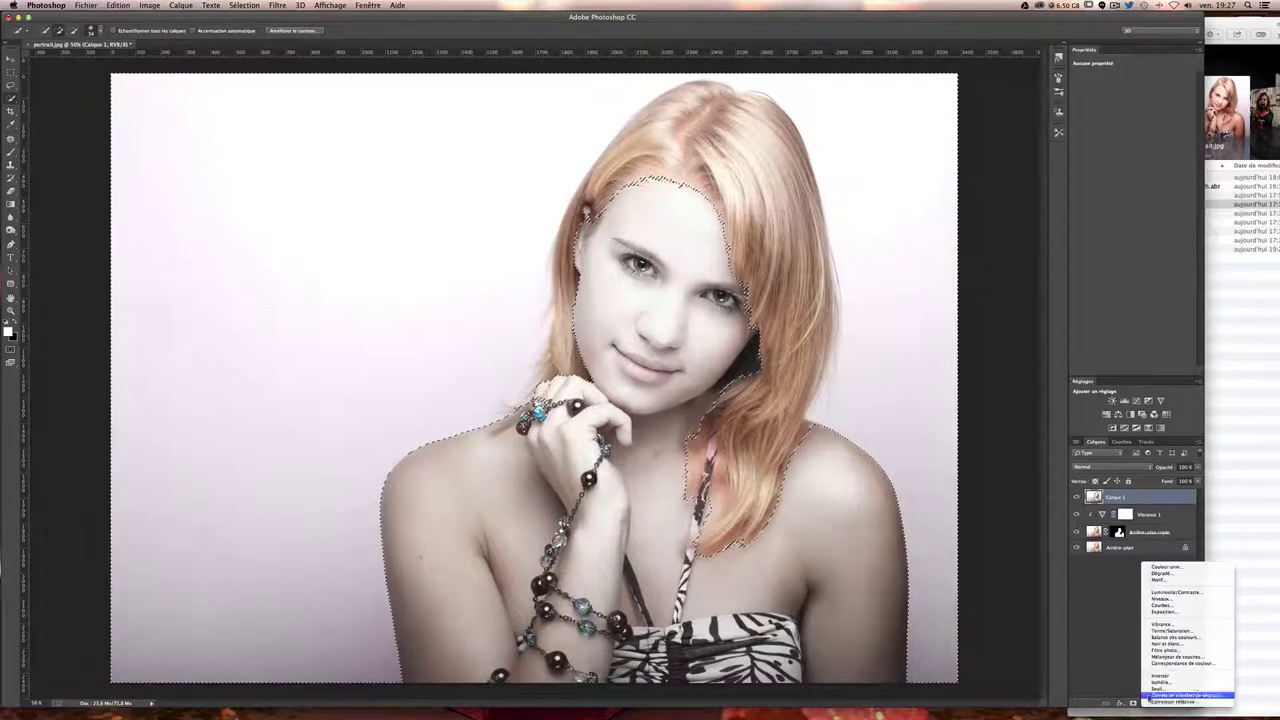
click(1190, 631)
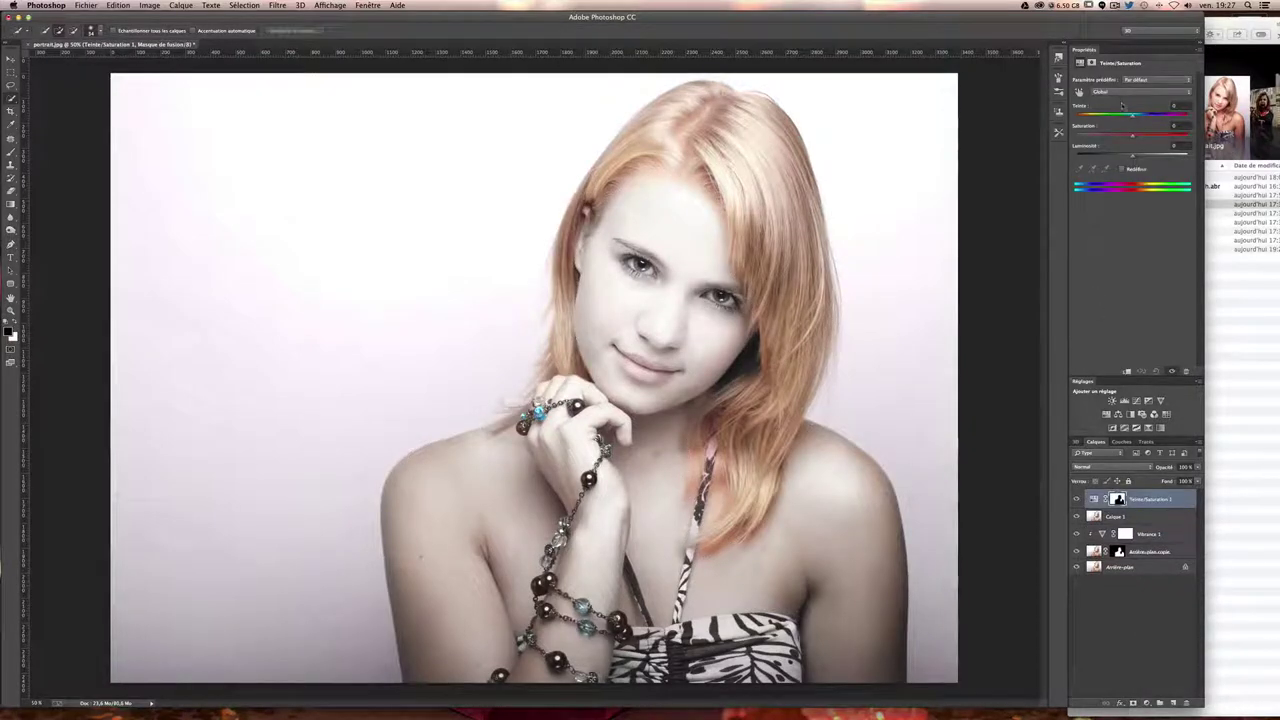
drag(1133, 117, 1104, 119)
mouse_move(1134, 120)
mouse_down()
mouse_move(1102, 120)
mouse_move(1129, 137)
mouse_move(1005, 136)
mouse_up()
mouse_move(1082, 137)
mouse_down()
mouse_move(1168, 137)
mouse_move(1124, 138)
mouse_move(1120, 119)
mouse_up()
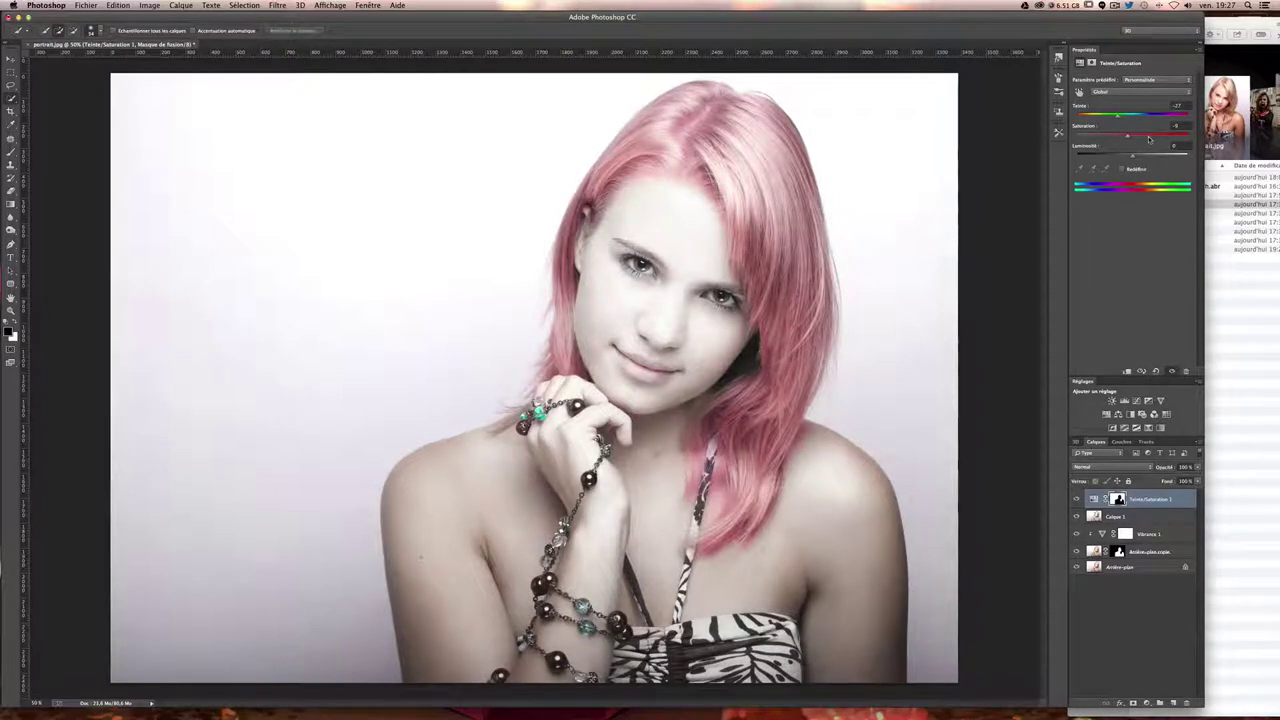
click(1168, 598)
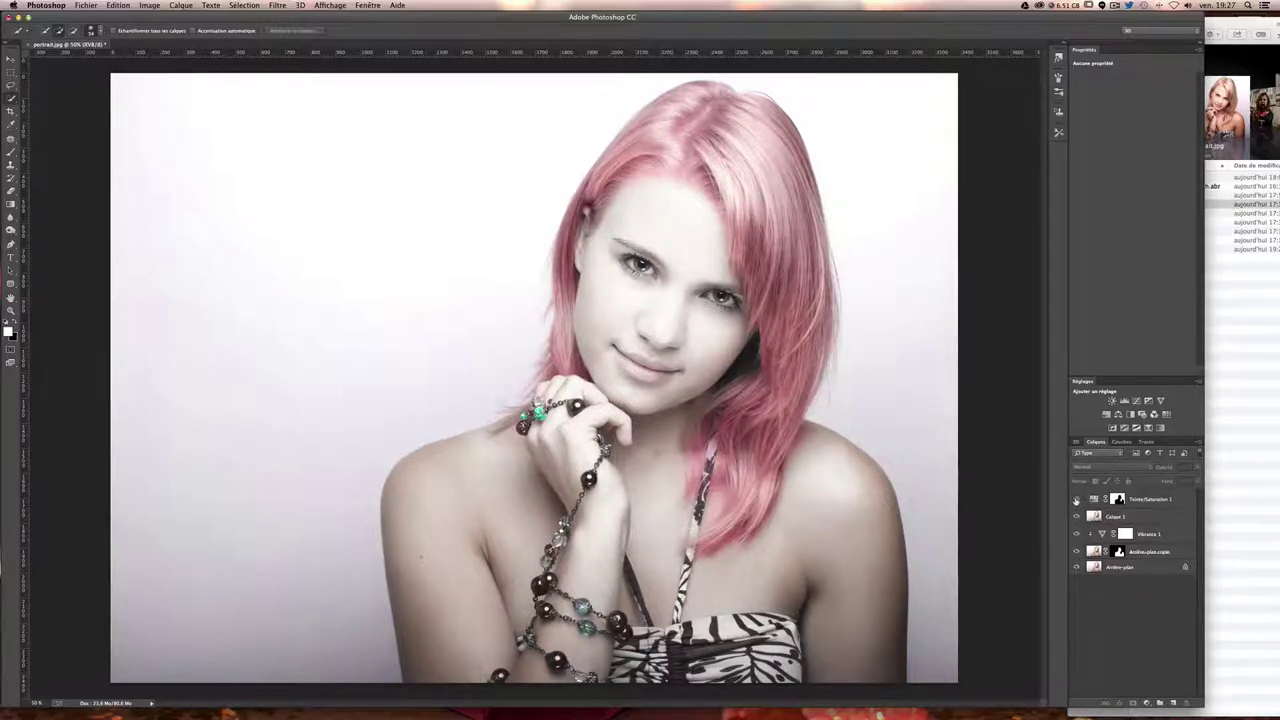
- Compare the hue change, then paint its mask with an enlarged brush and undo the stroke
click(1076, 498)
click(1076, 498)
click(1118, 499)
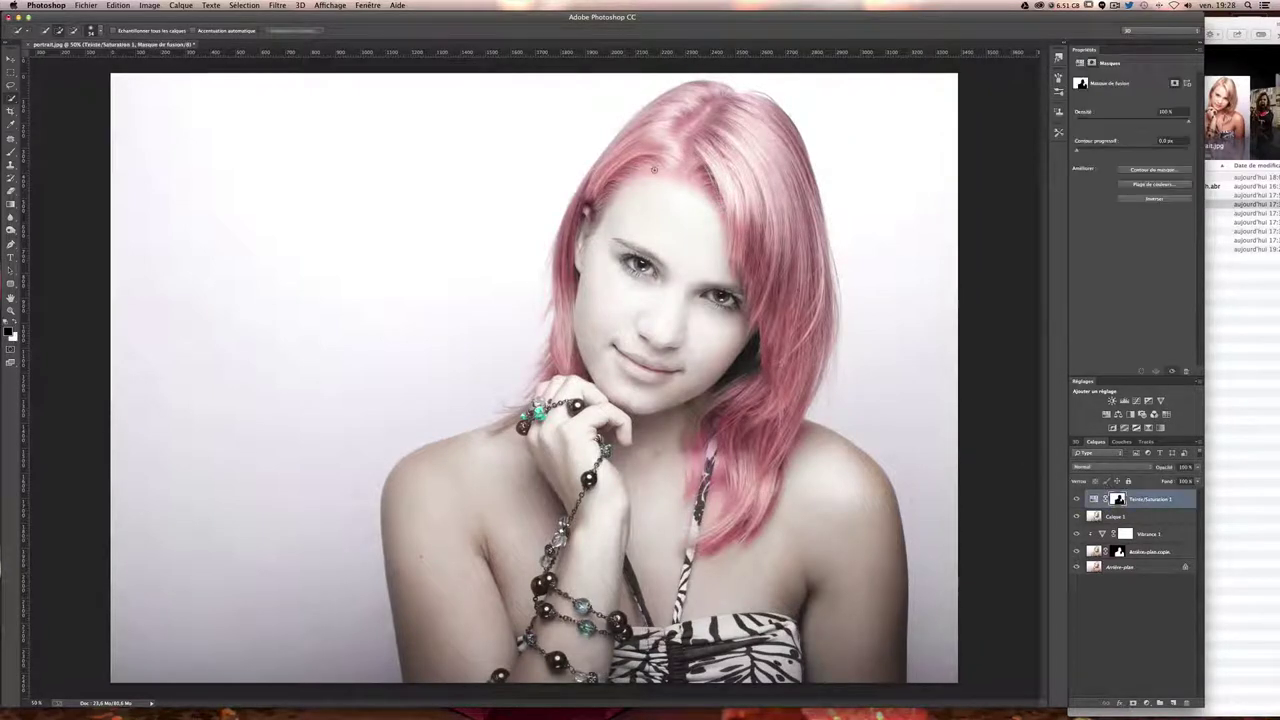
click(12, 151)
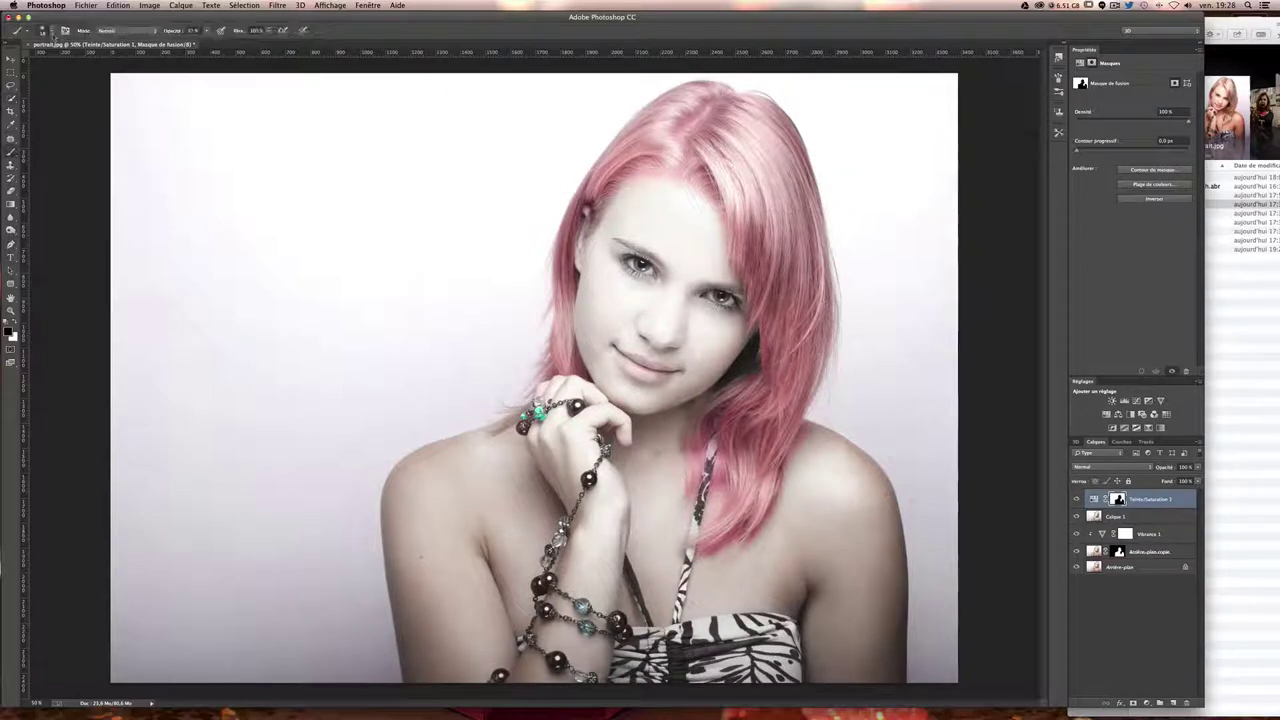
click(49, 31)
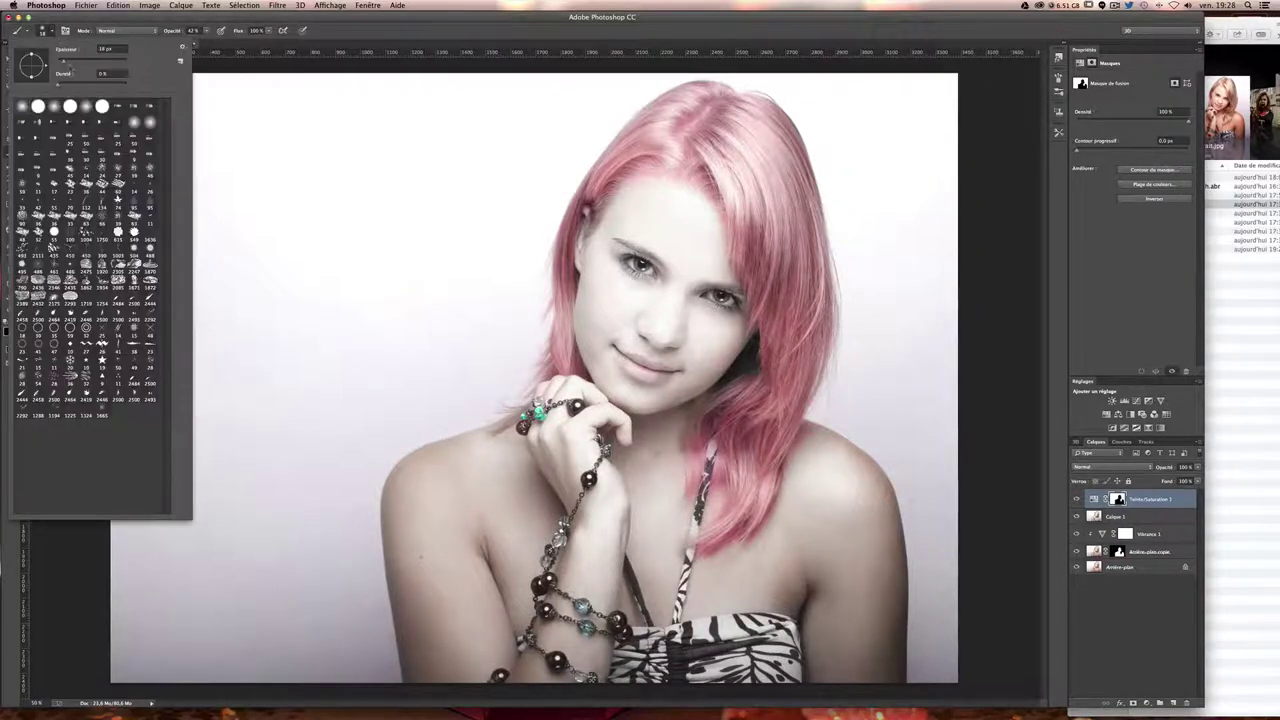
drag(80, 62, 97, 63)
click(738, 158)
drag(785, 217, 790, 352)
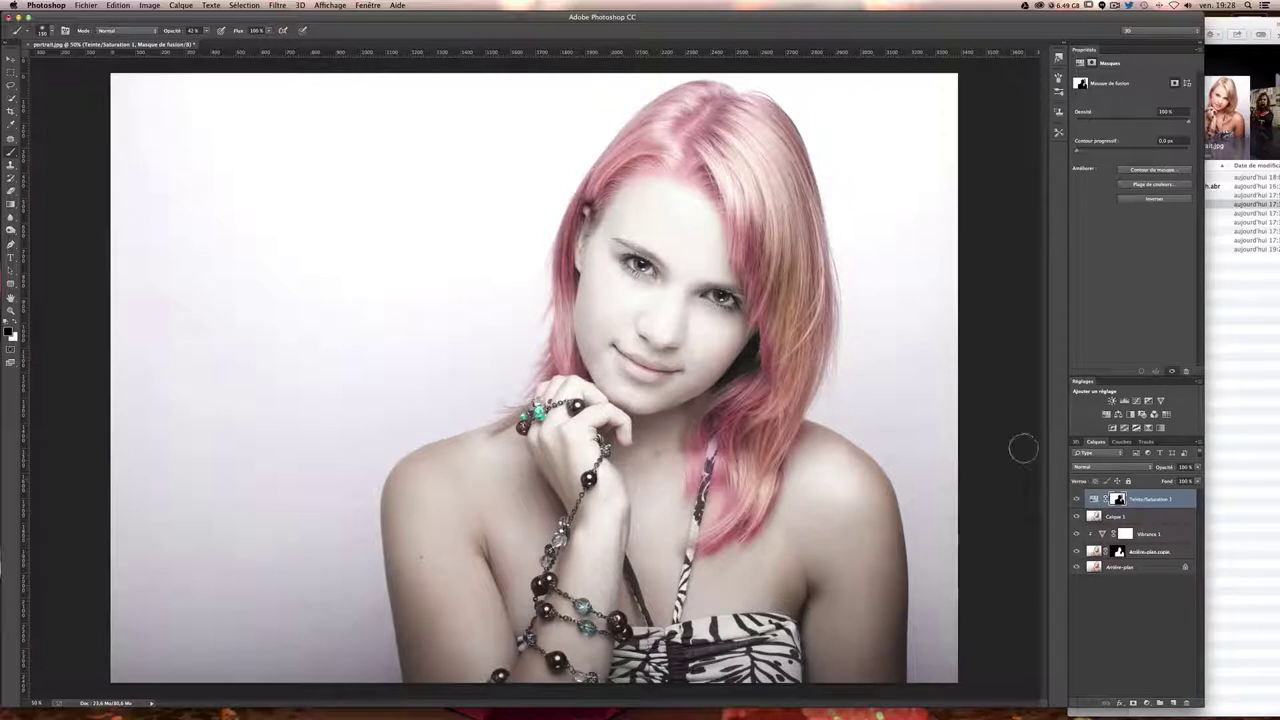
key(ctrl+z)
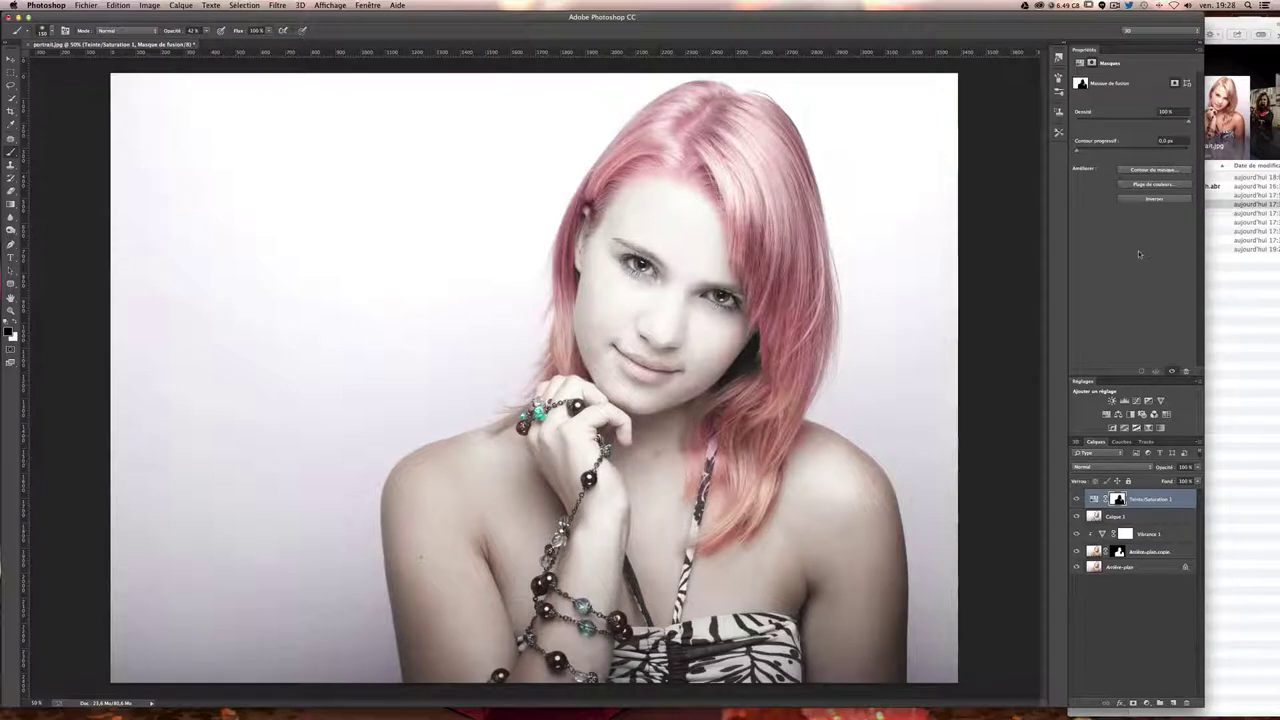
- Open zombie0.jpg from the project's images folder in Adobe Photoshop CC
click(1230, 100)
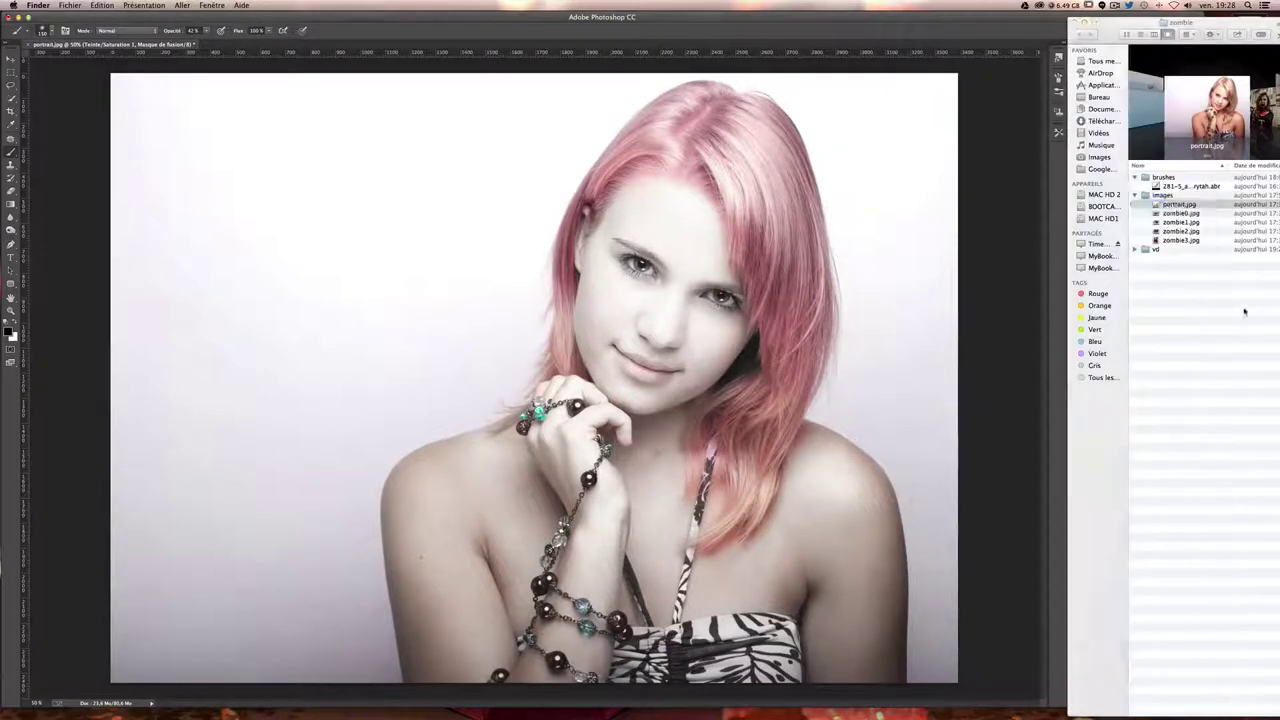
click(1180, 213)
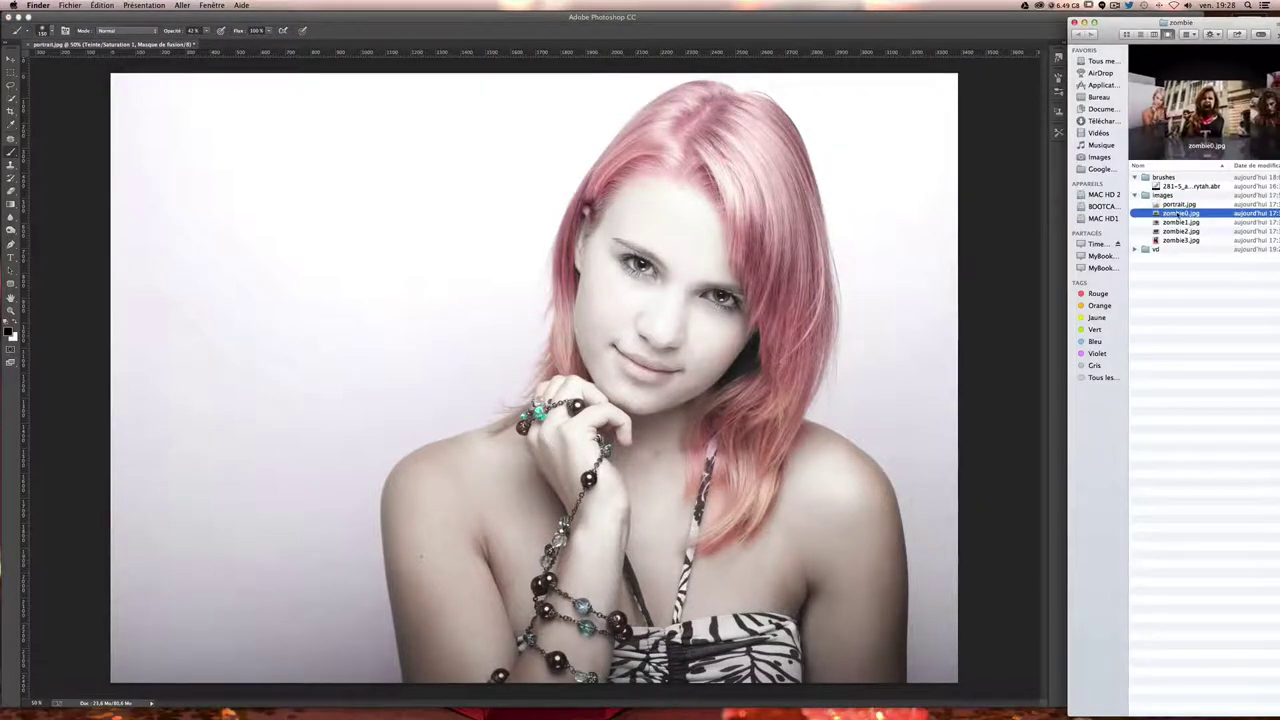
right_click(1174, 214)
mouse_move(1060, 226)
click(988, 252)
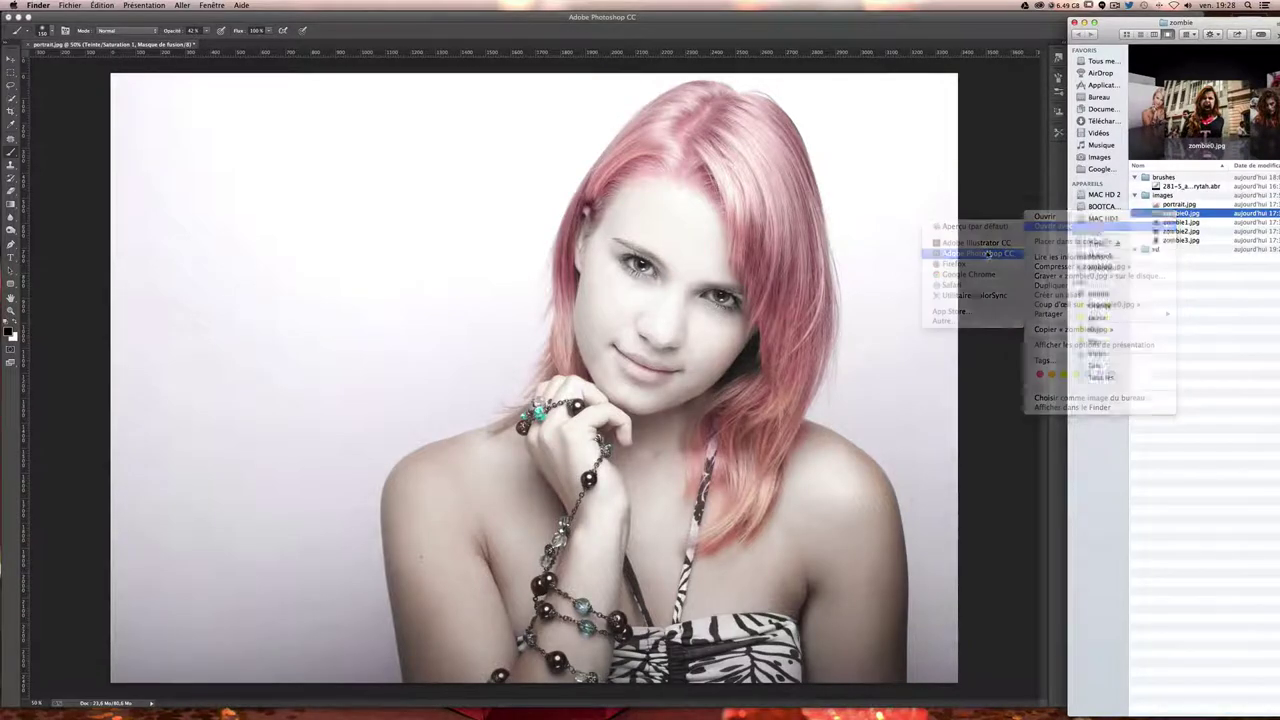
- Lasso-select the zombie's face, open mouth and bloody neck in zombie0.jpg
key(Return)
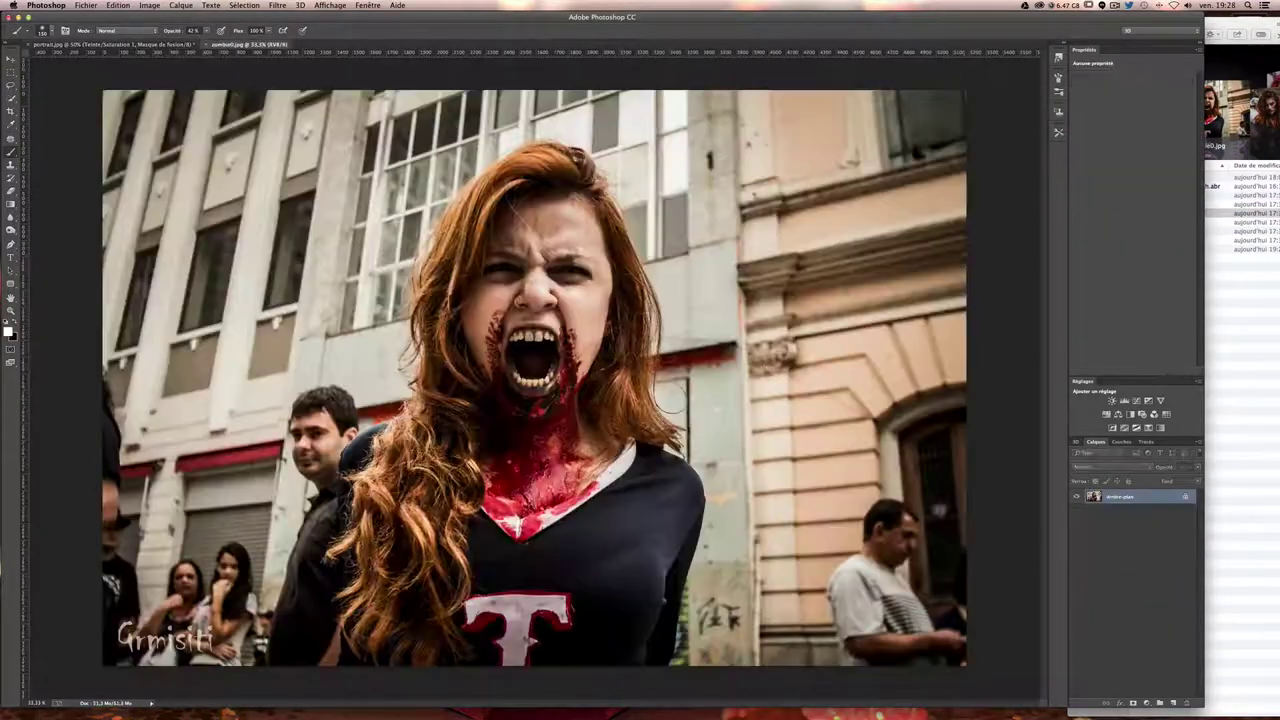
key(super+plus)
key(super+plus)
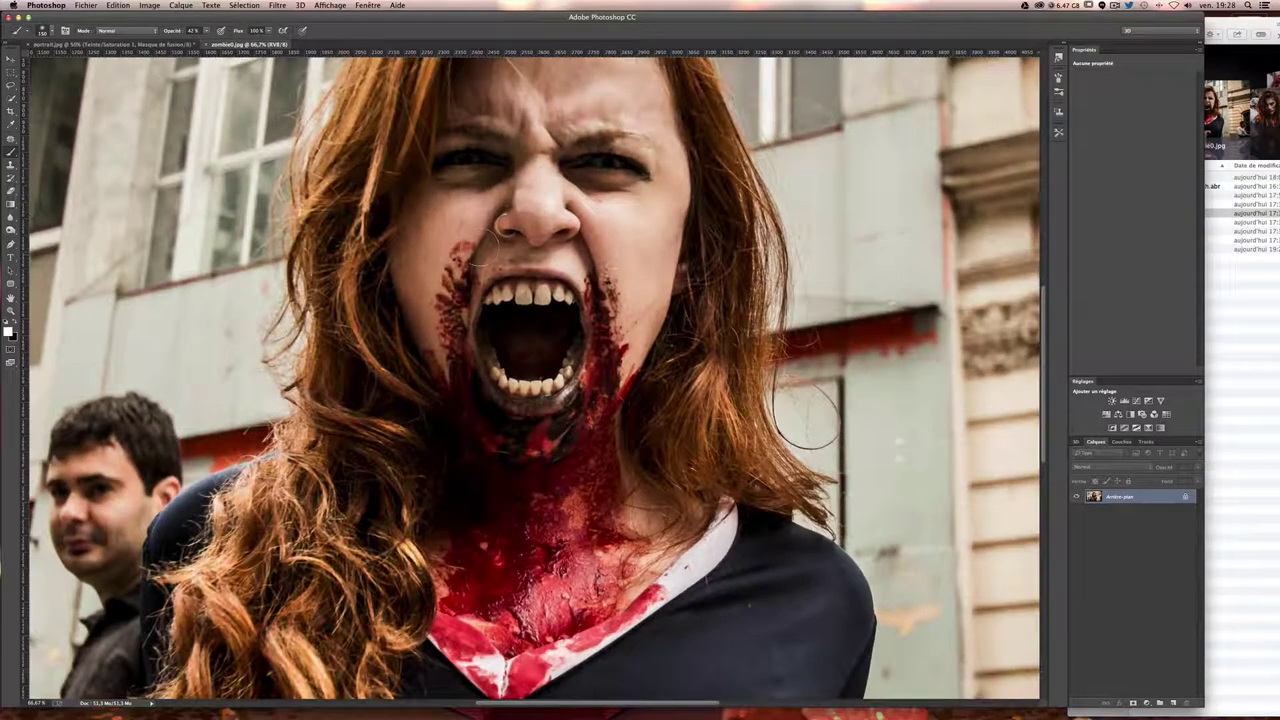
click(9, 85)
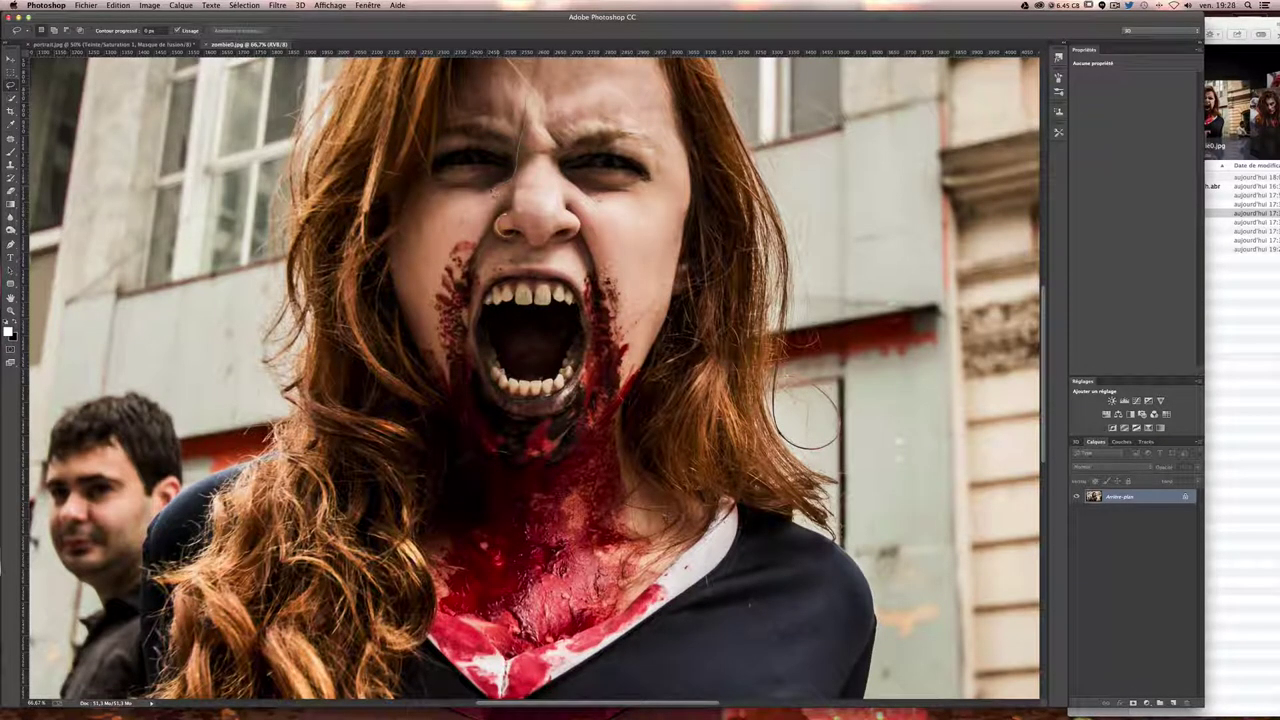
drag(521, 151, 479, 186)
mouse_move(412, 320)
mouse_down()
mouse_move(442, 492)
mouse_move(443, 613)
mouse_up()
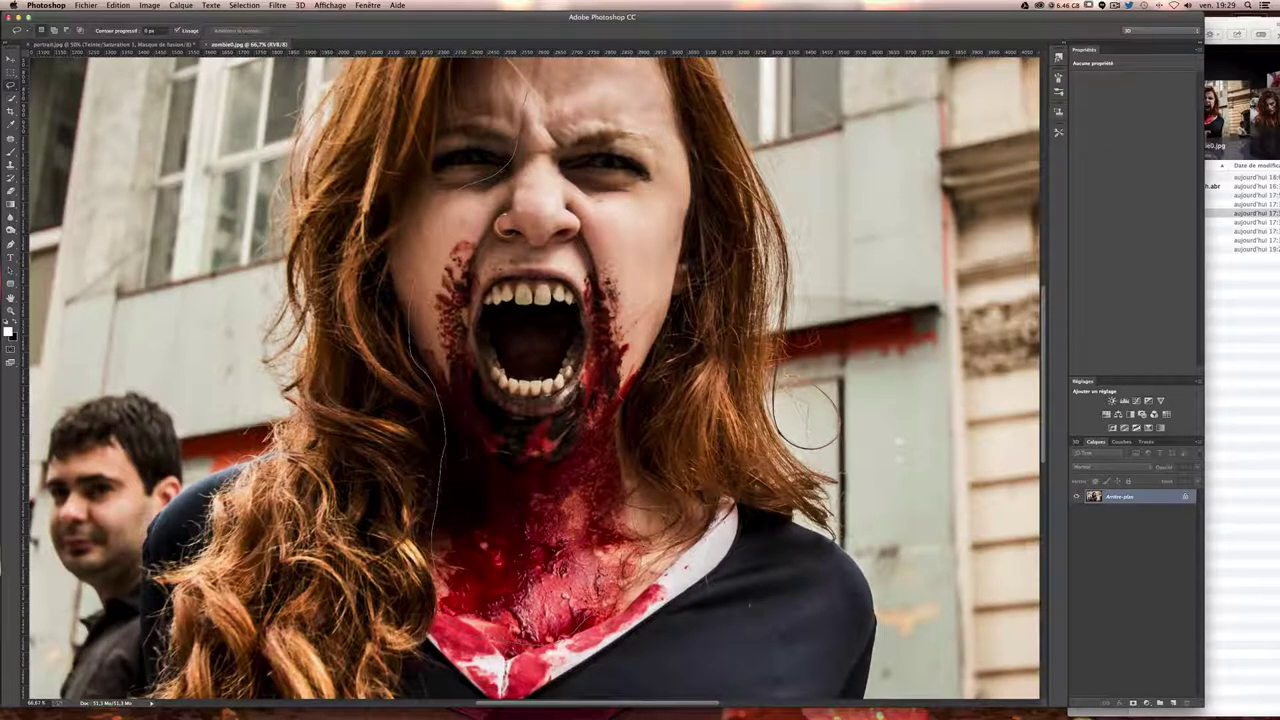
mouse_move(630, 485)
mouse_down()
mouse_move(623, 438)
mouse_move(655, 307)
mouse_up()
mouse_move(645, 244)
mouse_down()
mouse_move(560, 158)
mouse_move(561, 112)
mouse_move(540, 92)
mouse_up()
- Bring the pink-haired portrait.jpg document back to the front
scroll(828, 322, up, 2)
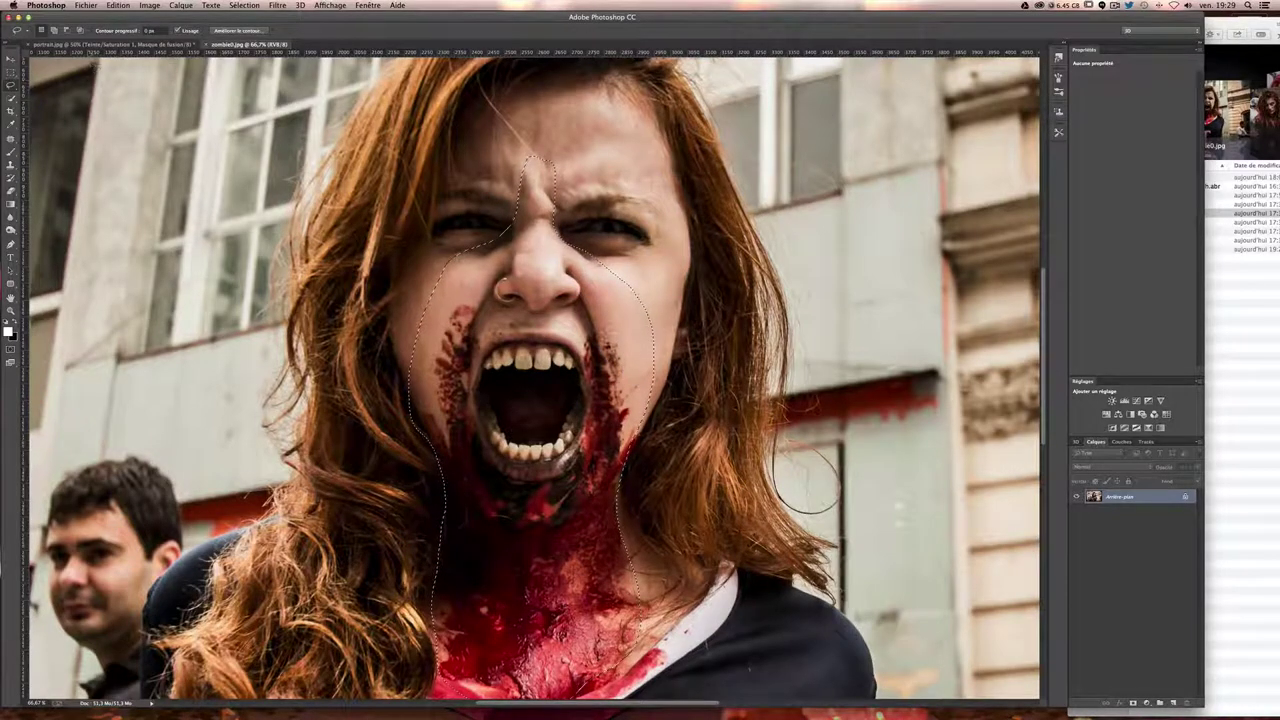
click(110, 44)
click(11, 58)
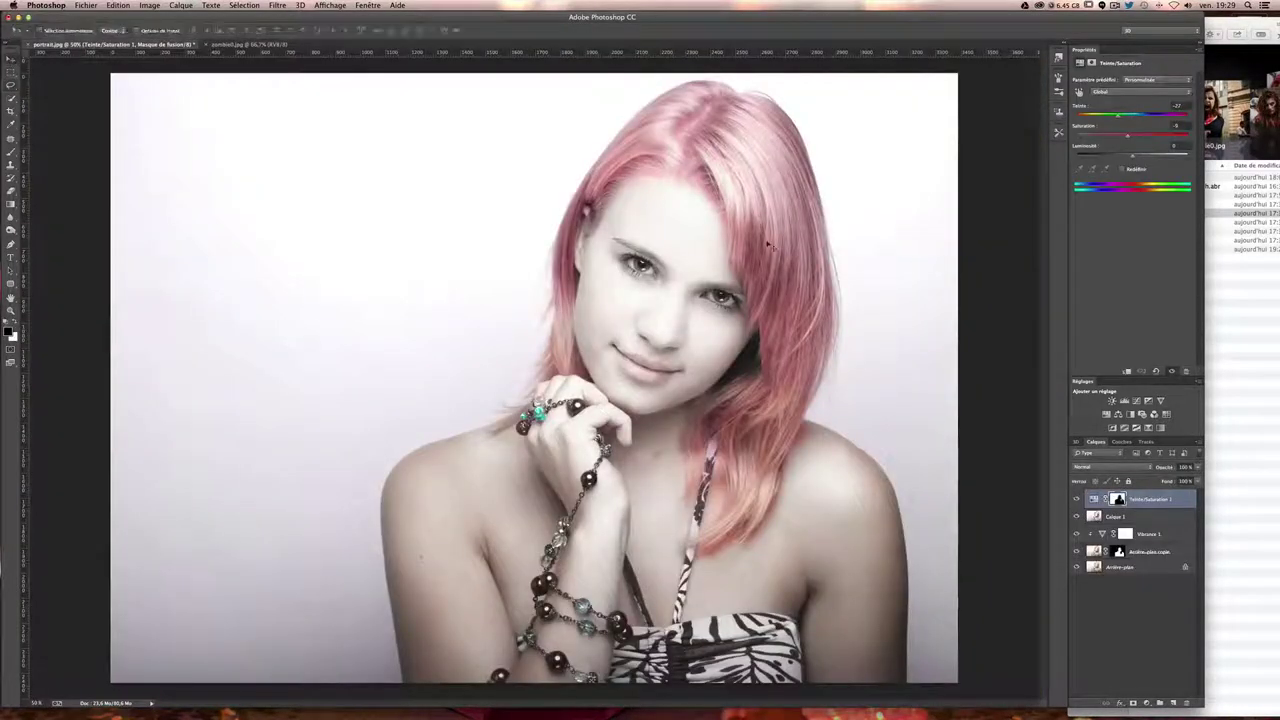
- Paste the zombie face as a semi-transparent layer over the woman's face
key(ctrl+plus)
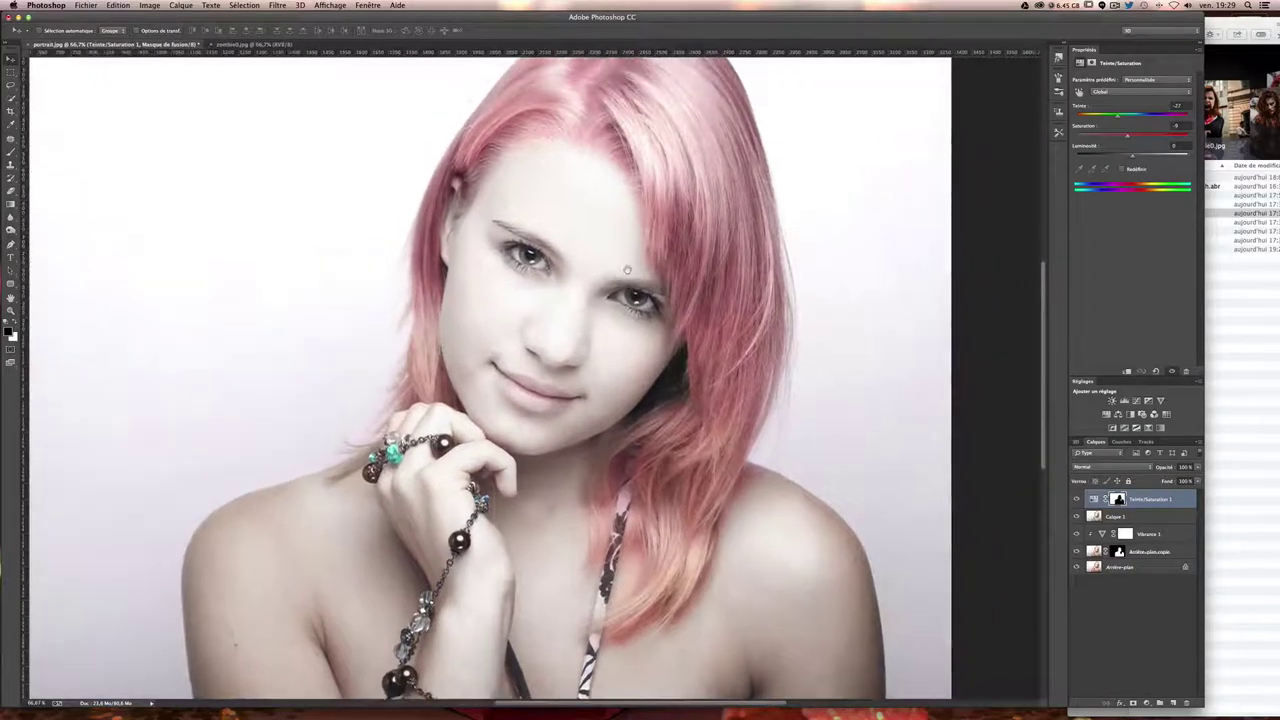
key(ctrl+v)
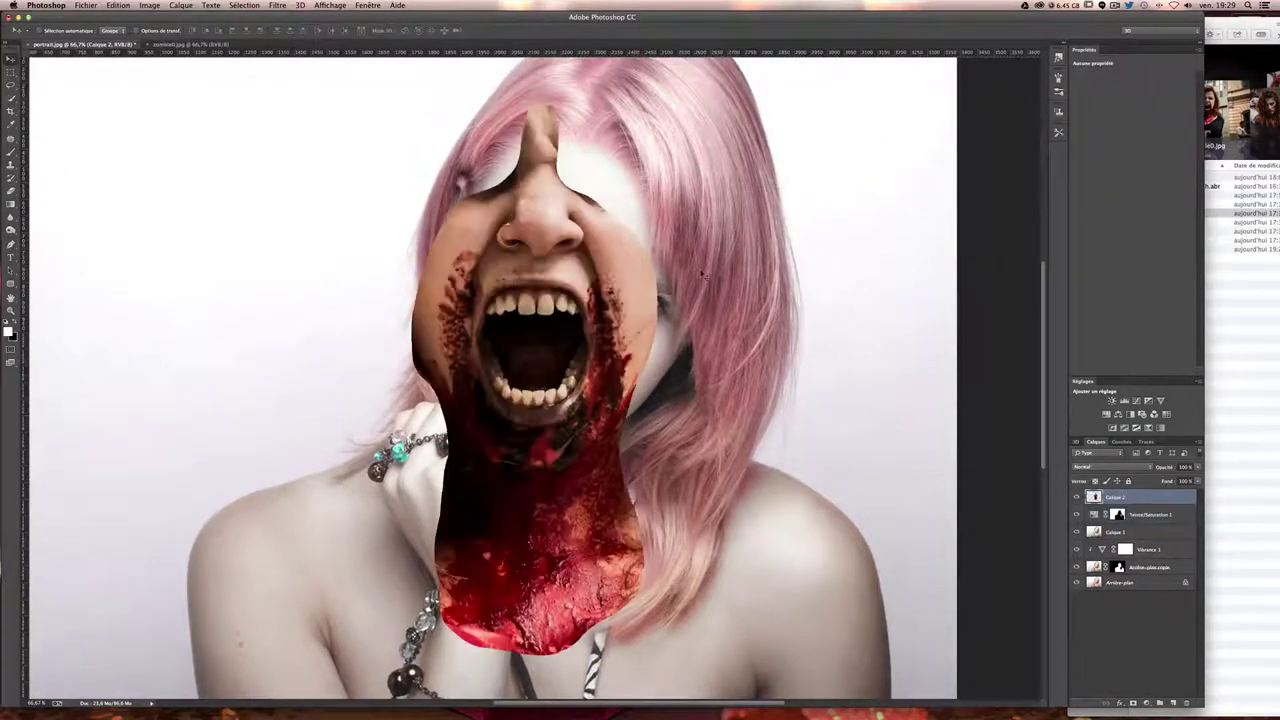
click(1199, 467)
drag(1197, 482, 1177, 483)
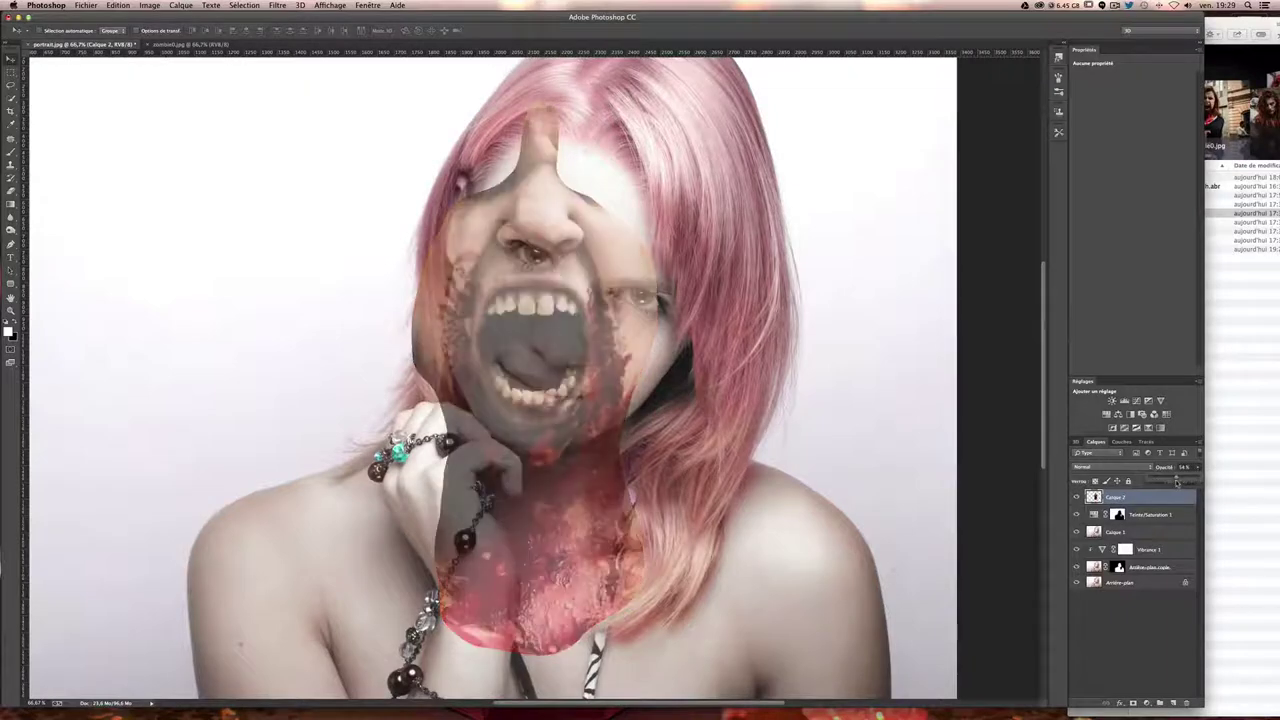
mouse_move(634, 223)
mouse_down()
mouse_move(674, 313)
mouse_move(658, 293)
mouse_up()
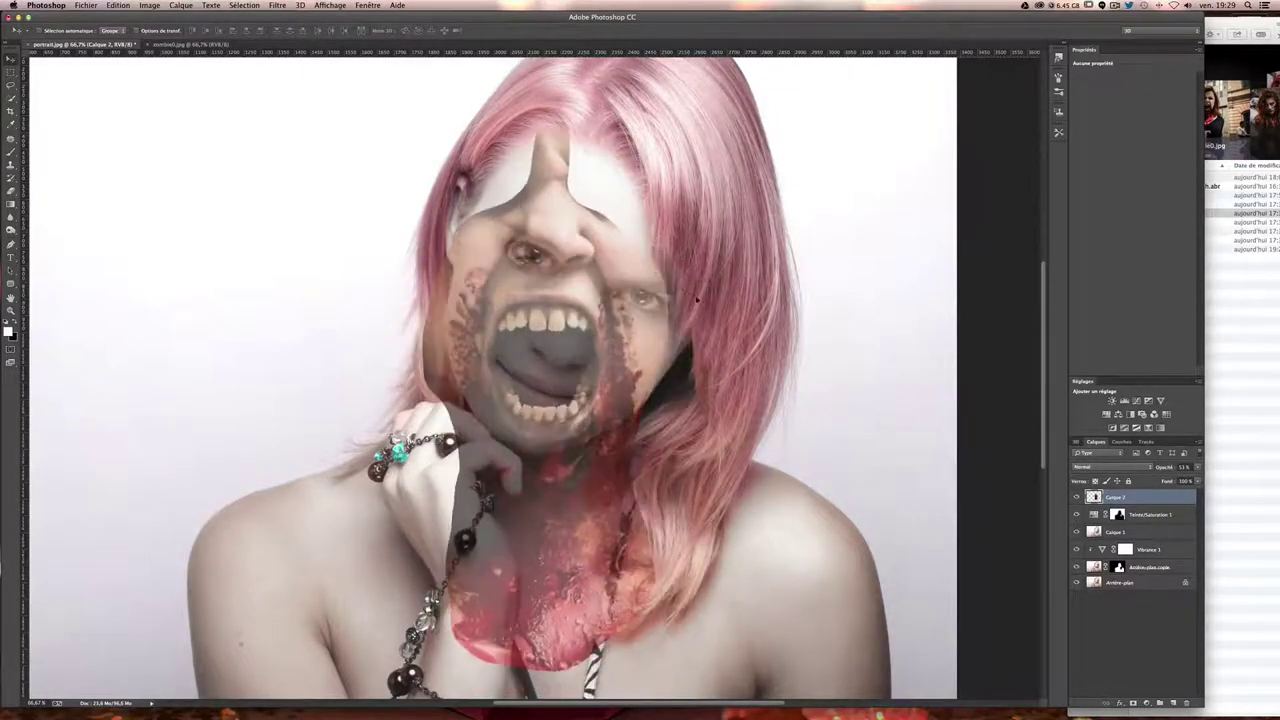
- Free Transform the zombie overlay to fit her mouth and jaw, matching the head tilt
key(ctrl+t)
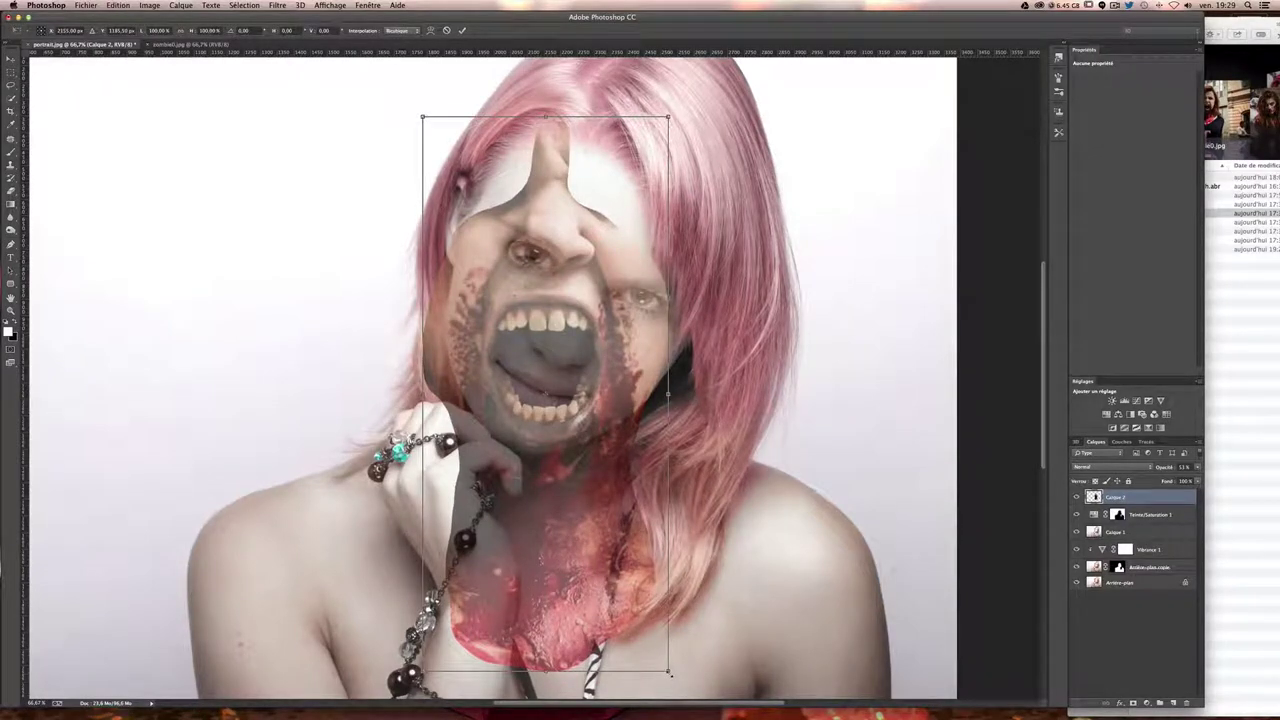
drag(668, 671, 604, 530)
mouse_move(668, 188)
mouse_down()
mouse_move(686, 195)
mouse_move(686, 232)
mouse_move(694, 223)
mouse_move(611, 266)
mouse_move(750, 352)
mouse_move(740, 360)
mouse_up()
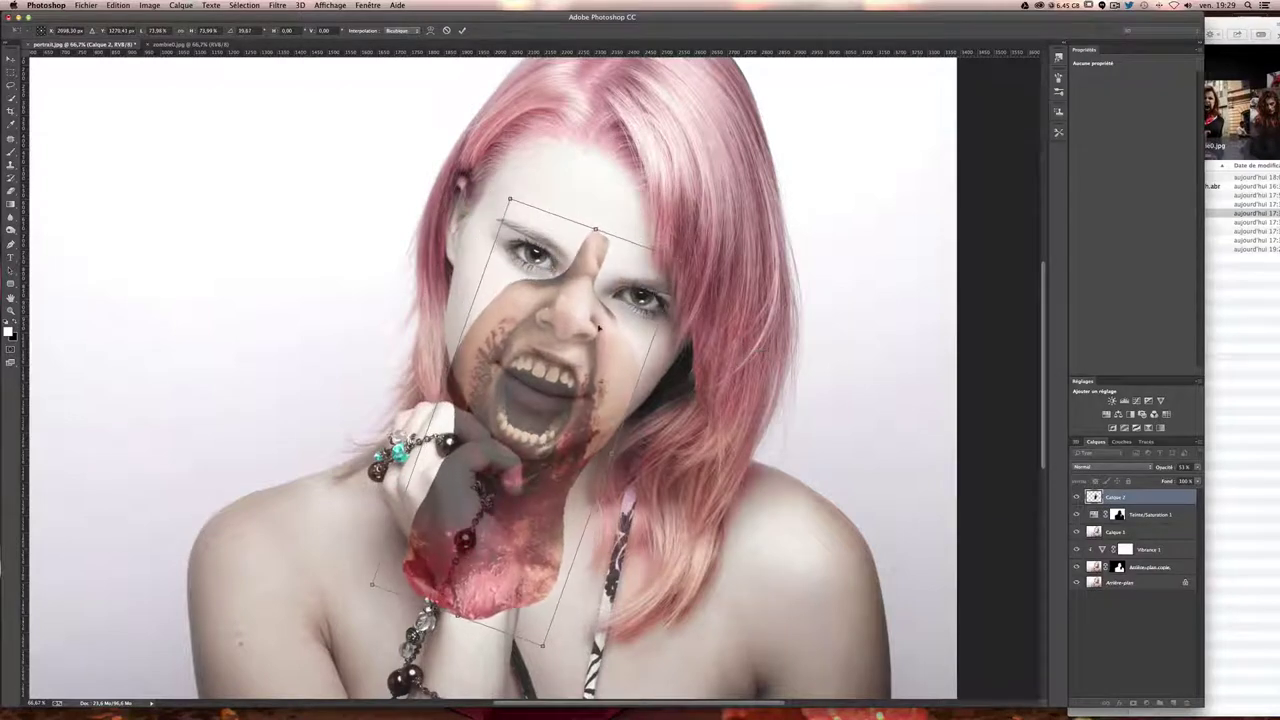
drag(600, 315, 608, 336)
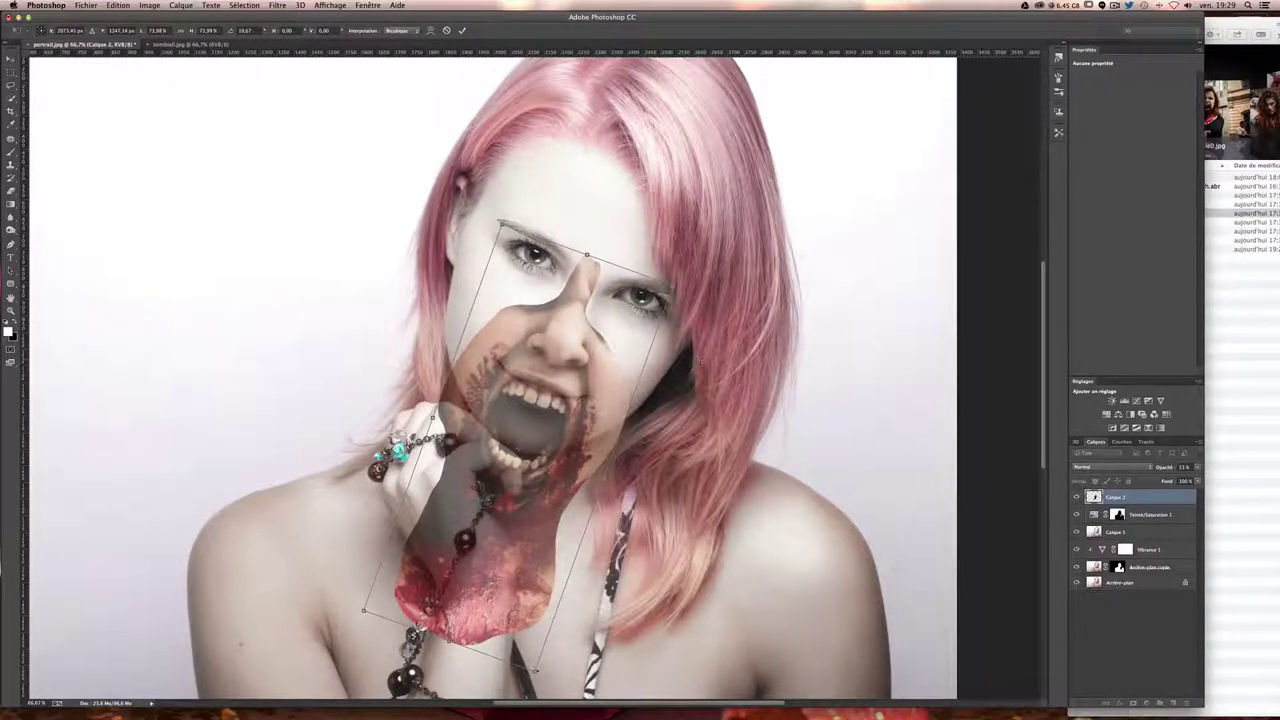
drag(534, 670, 539, 638)
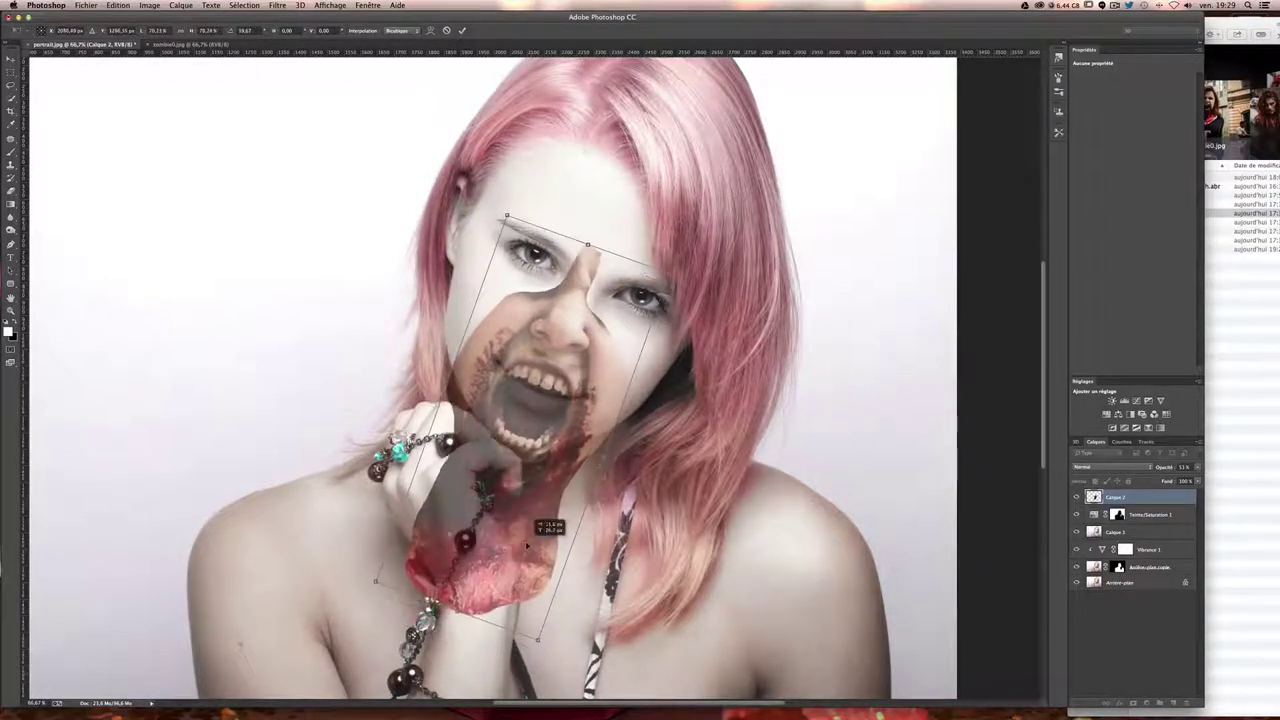
drag(510, 577, 513, 548)
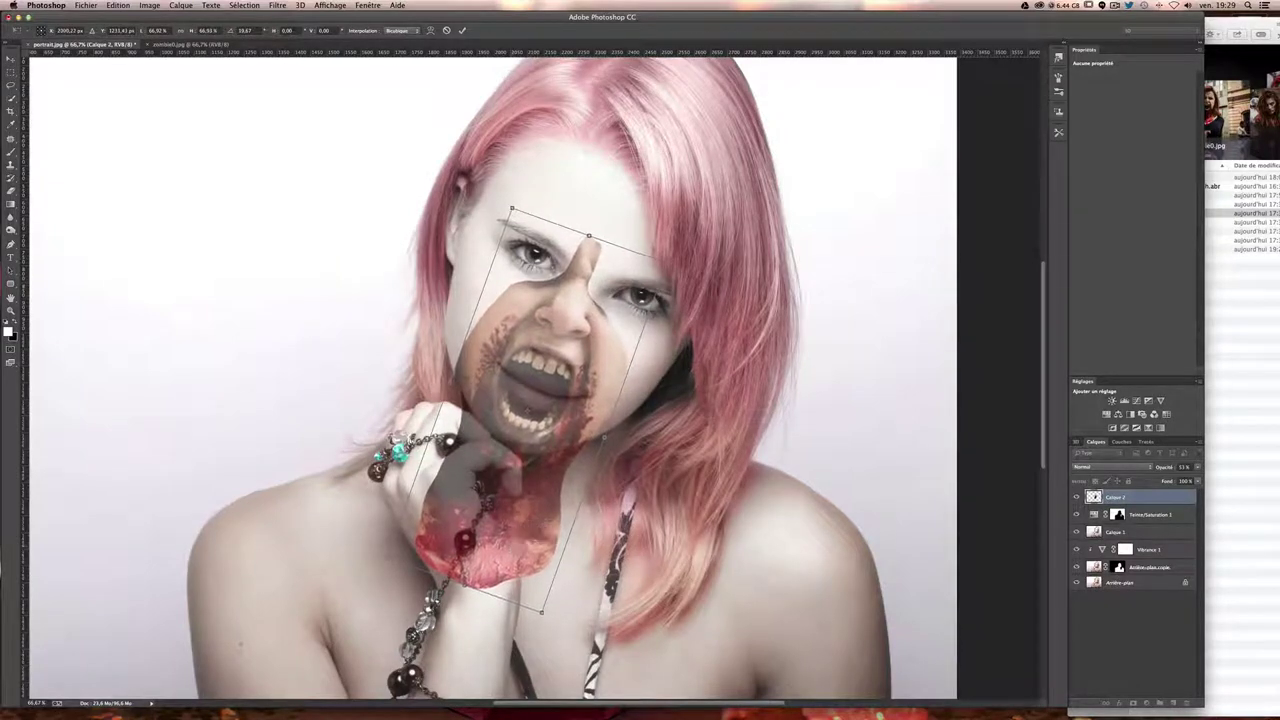
drag(666, 263, 574, 348)
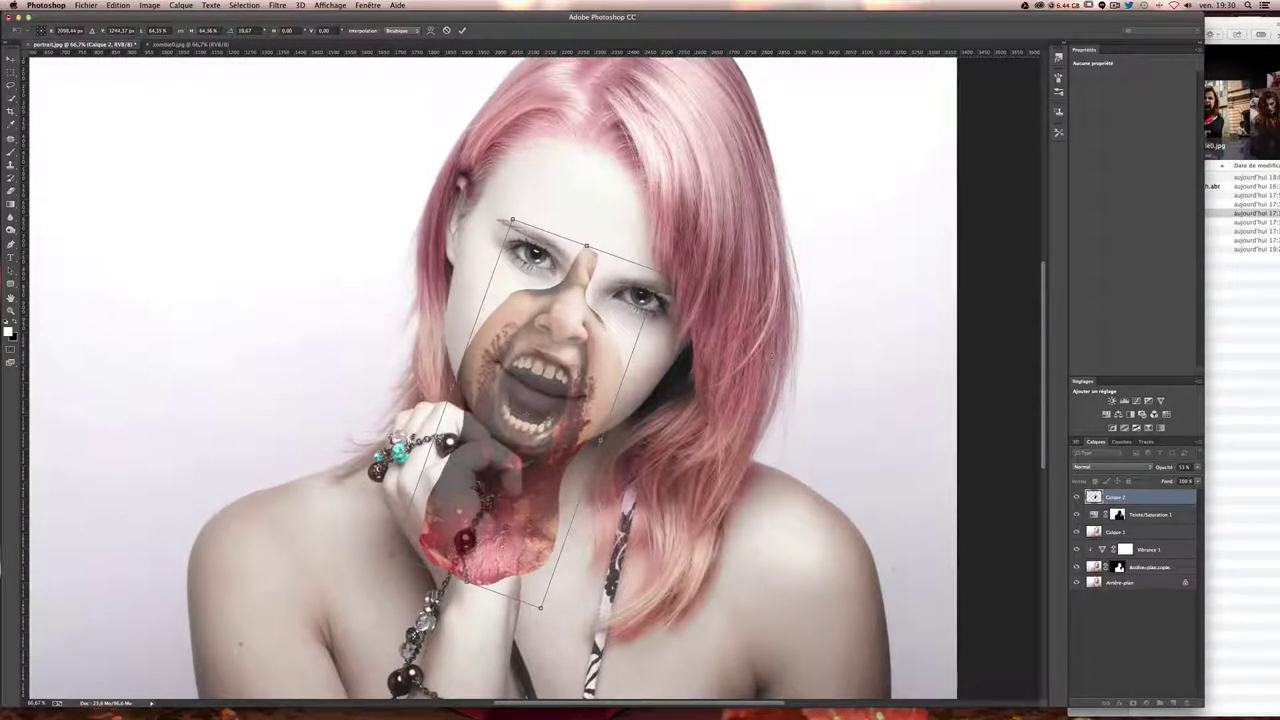
drag(660, 515, 738, 507)
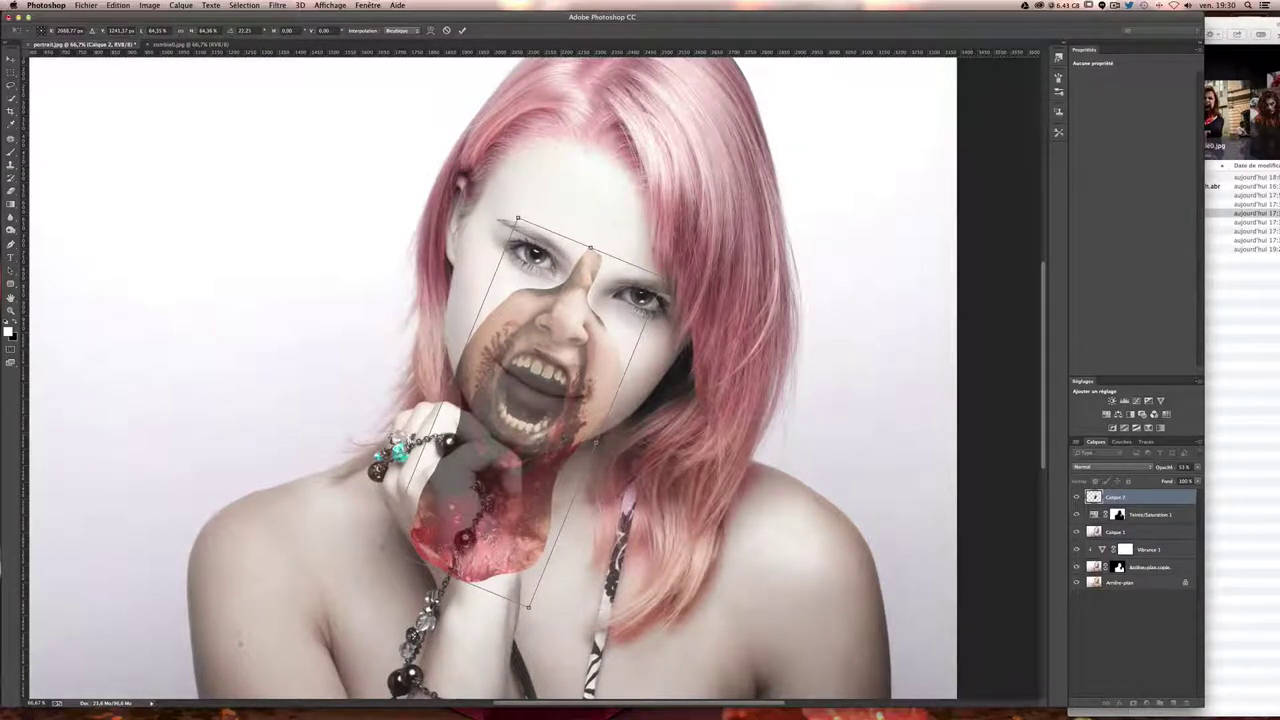
drag(680, 446, 684, 450)
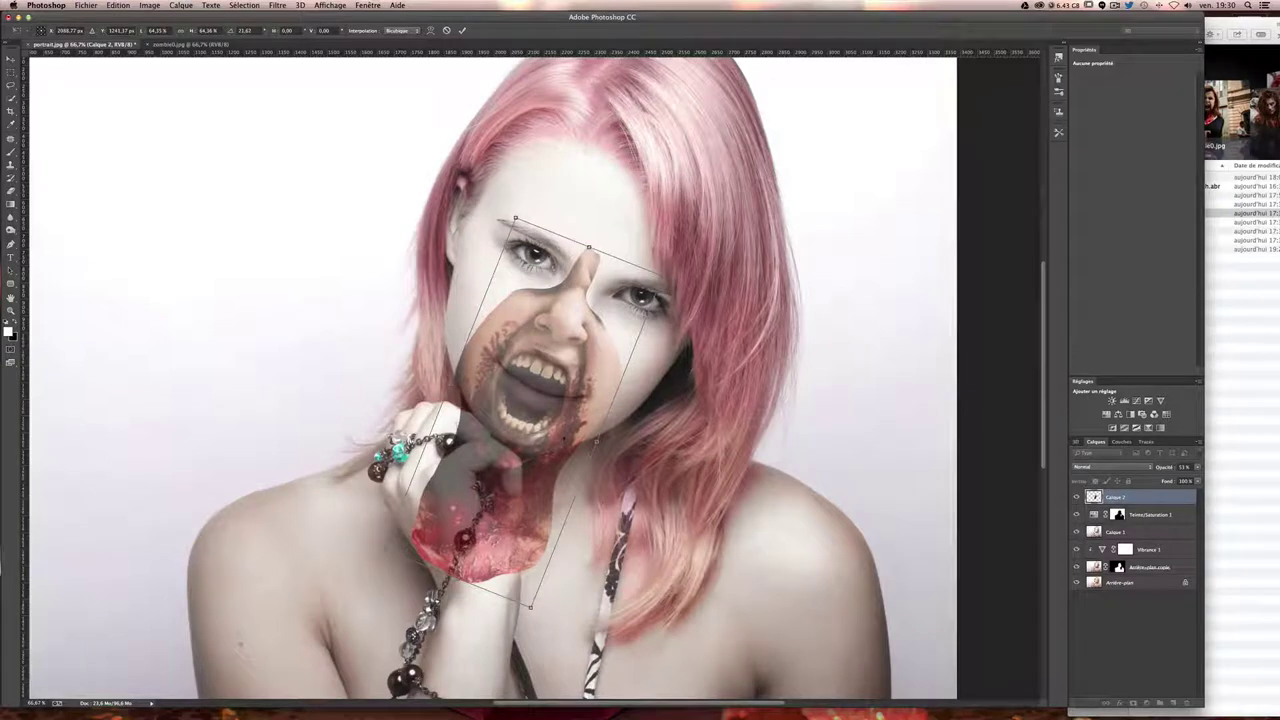
key(Return)
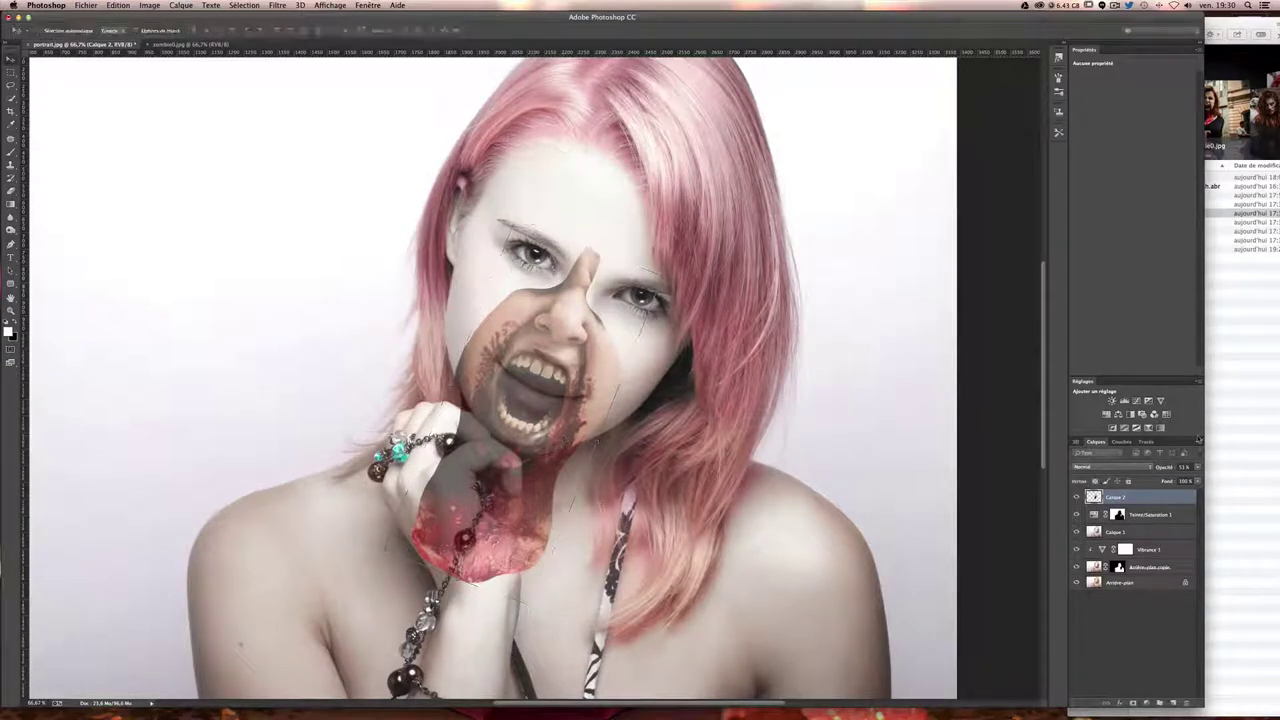
- Set the overlay layer to 100% opacity and rename it 'bouche'
click(1076, 497)
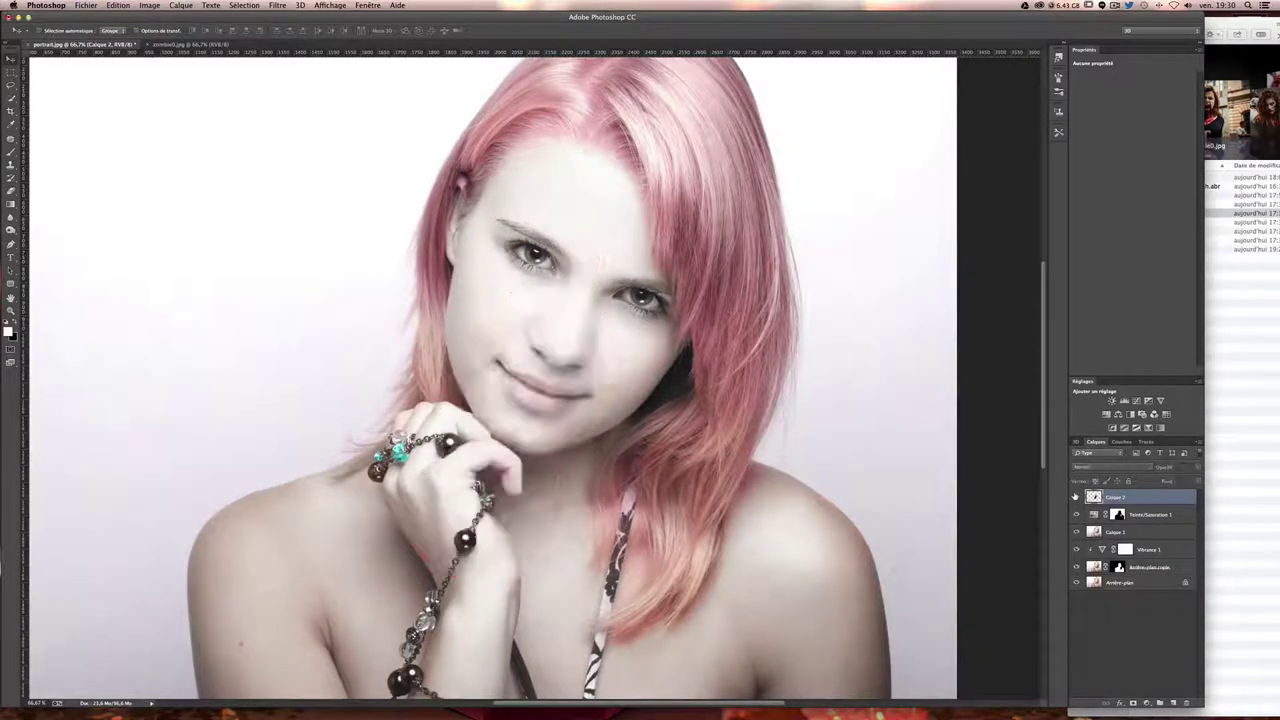
click(1076, 497)
click(1076, 497)
click(1076, 497)
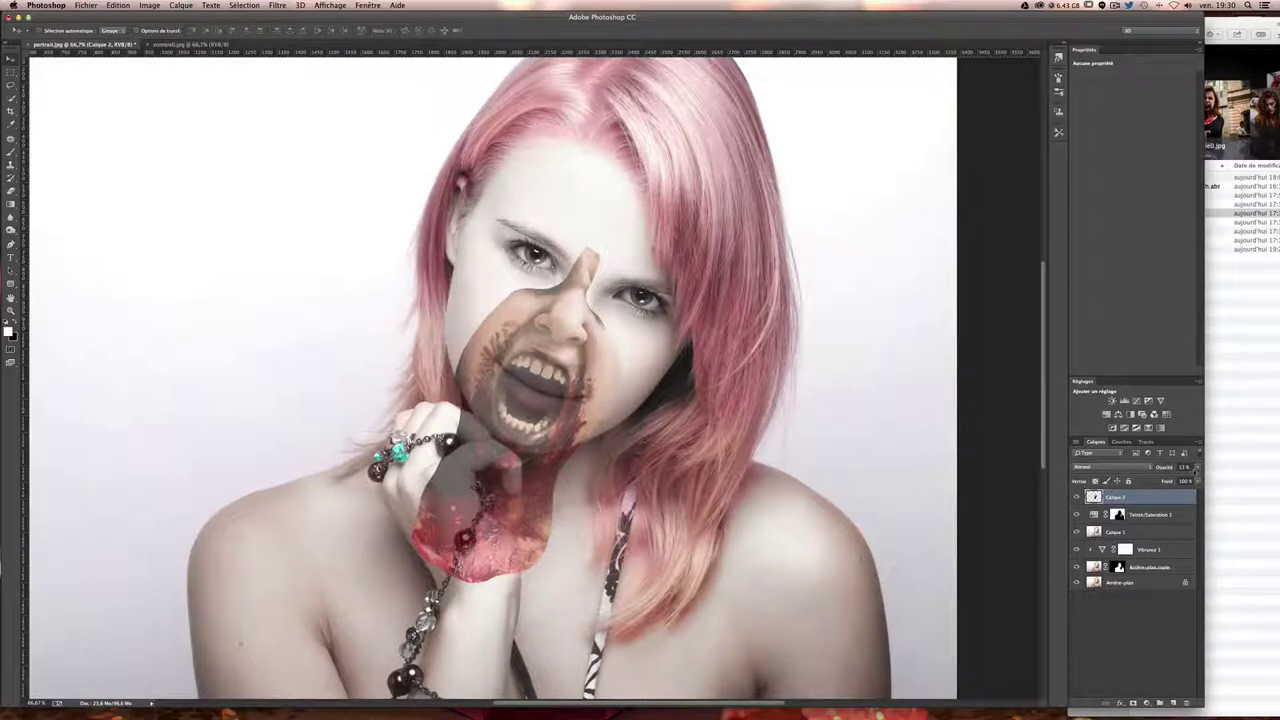
click(1196, 467)
drag(1220, 478, 1278, 475)
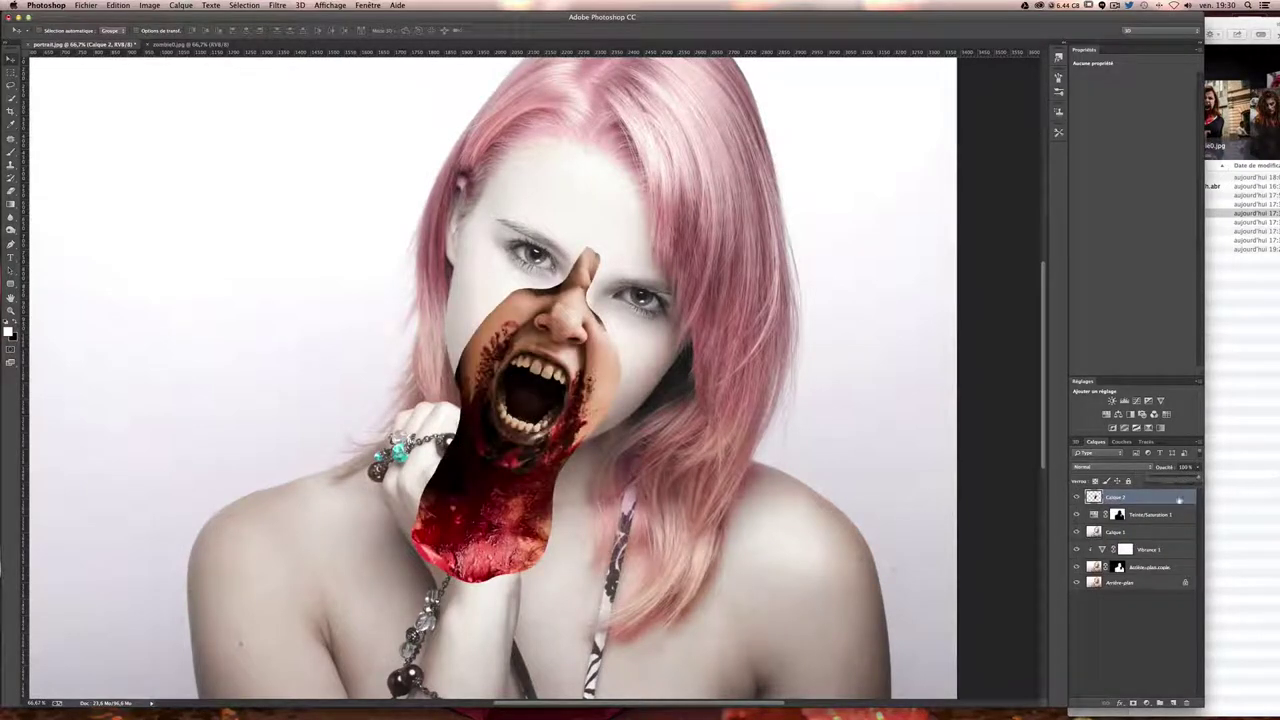
double_click(1114, 497)
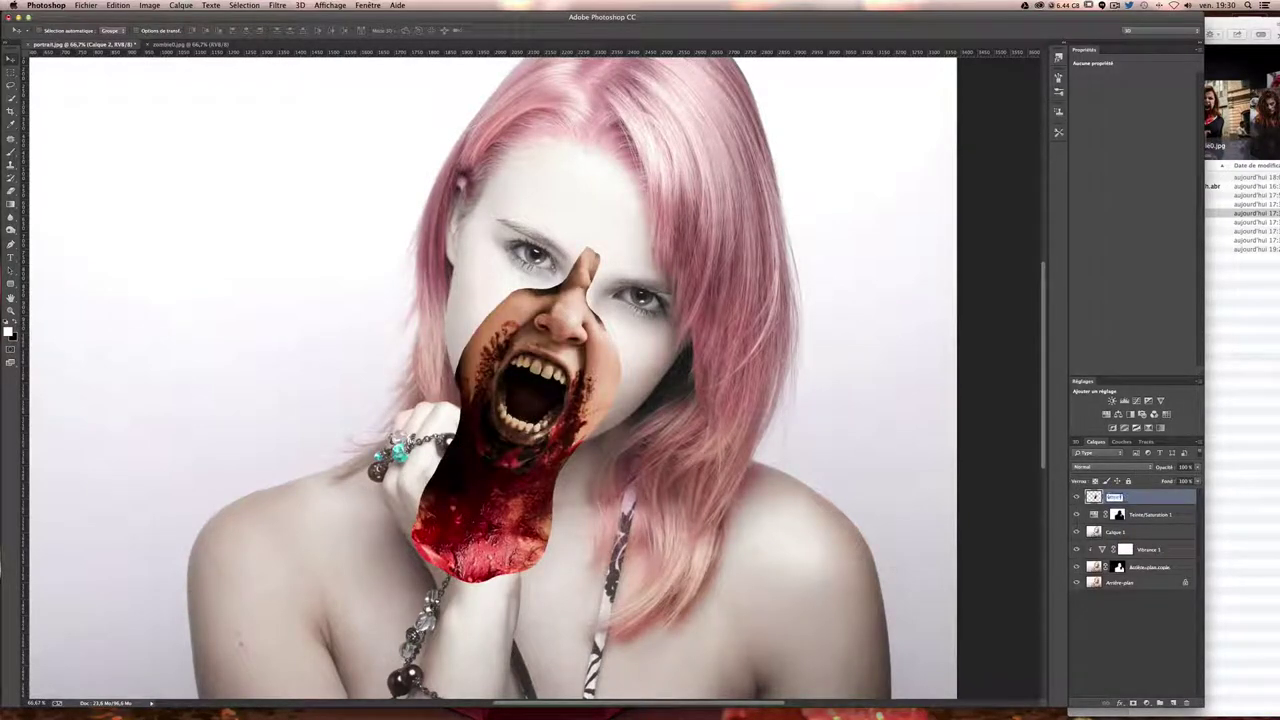
text(bouche)
key(Return)
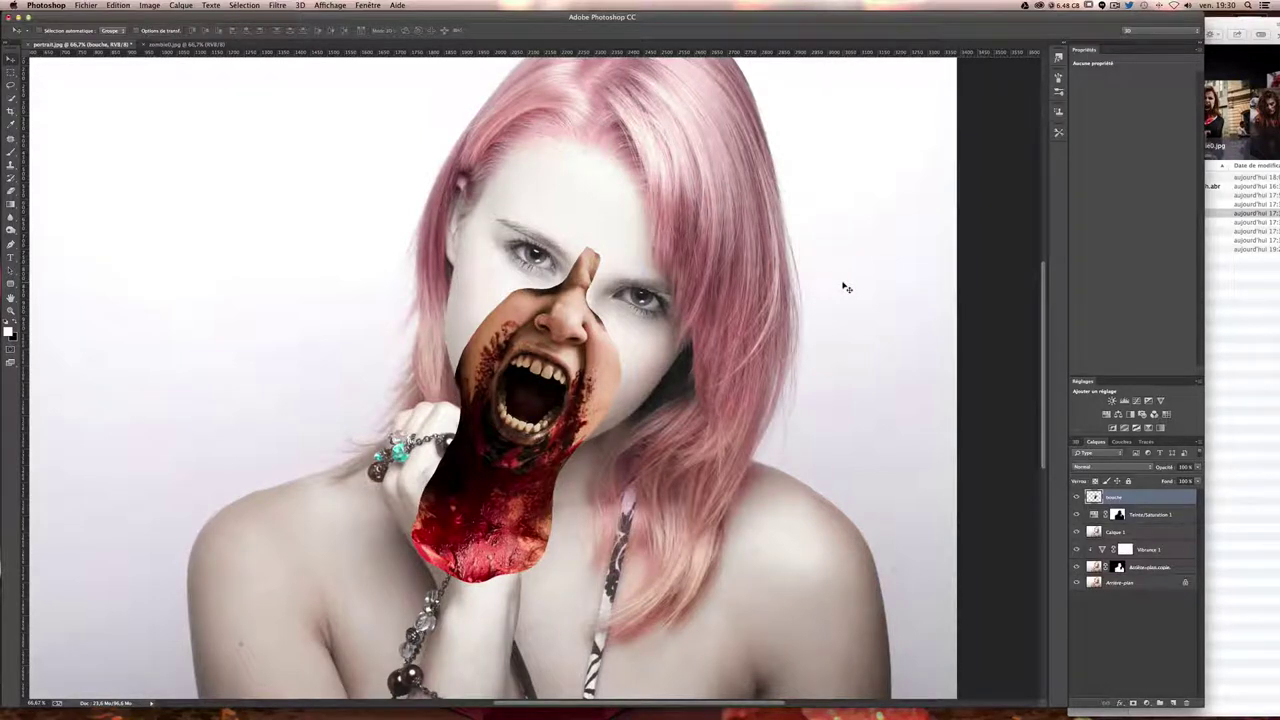
- Move Vibrance 1 above bouche, clip it to that layer and ease its desaturation
click(1161, 549)
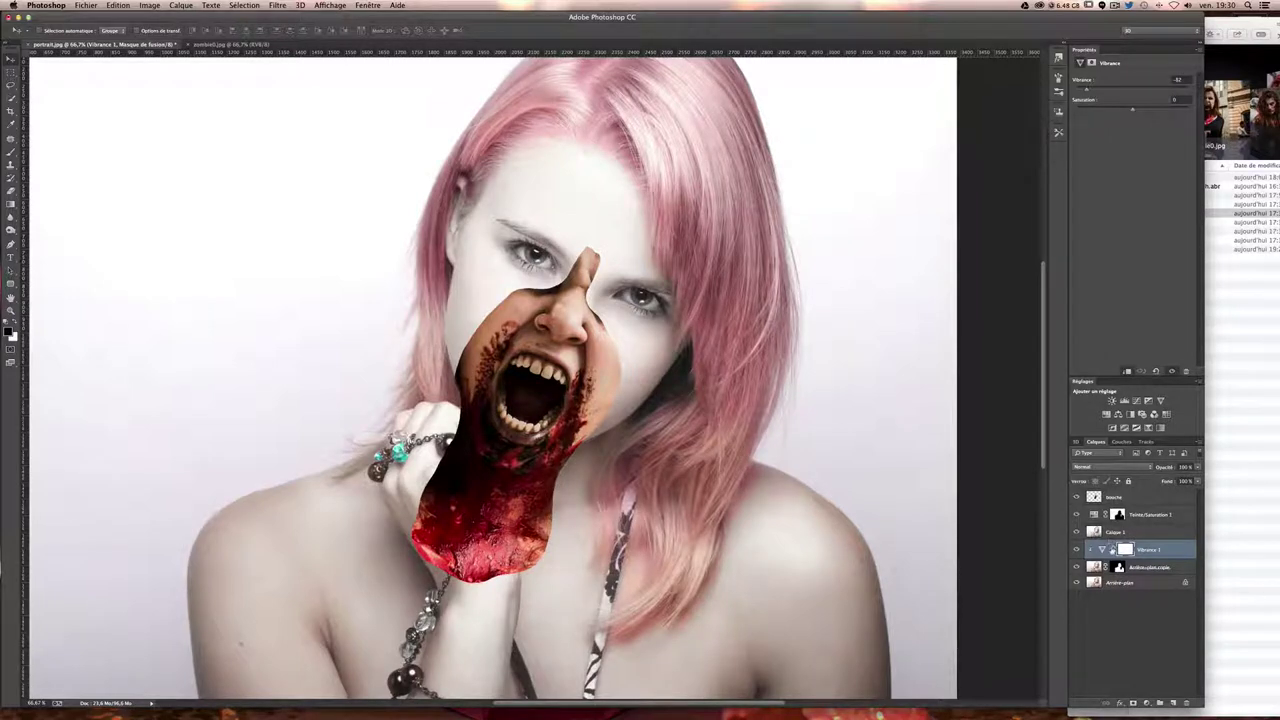
drag(1146, 549, 1135, 498)
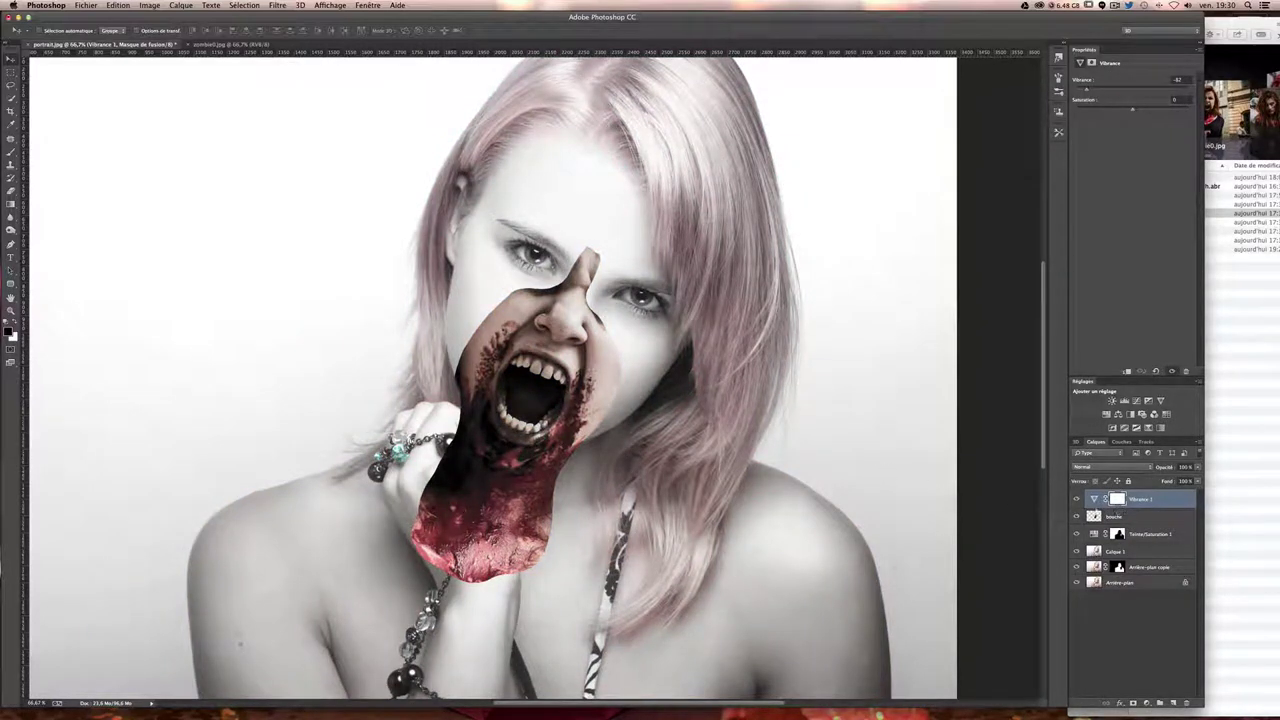
alt+click(1099, 506)
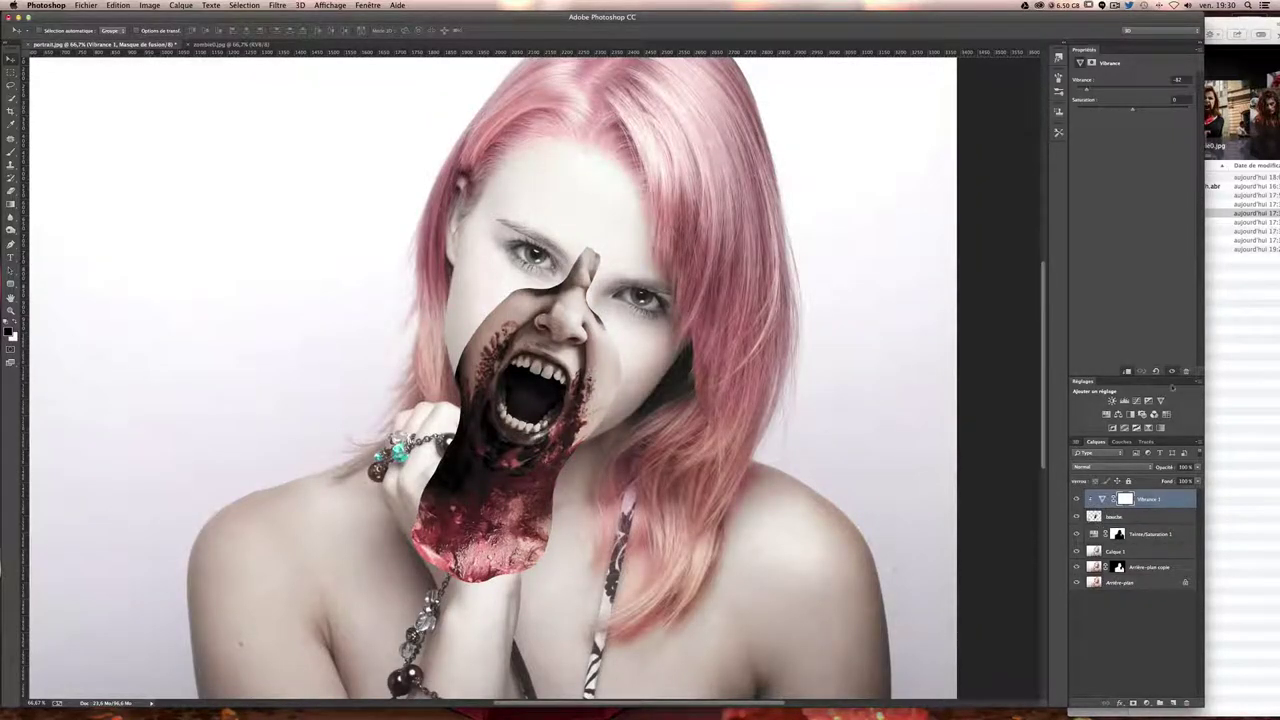
drag(1088, 91, 1108, 95)
key(ctrl+t)
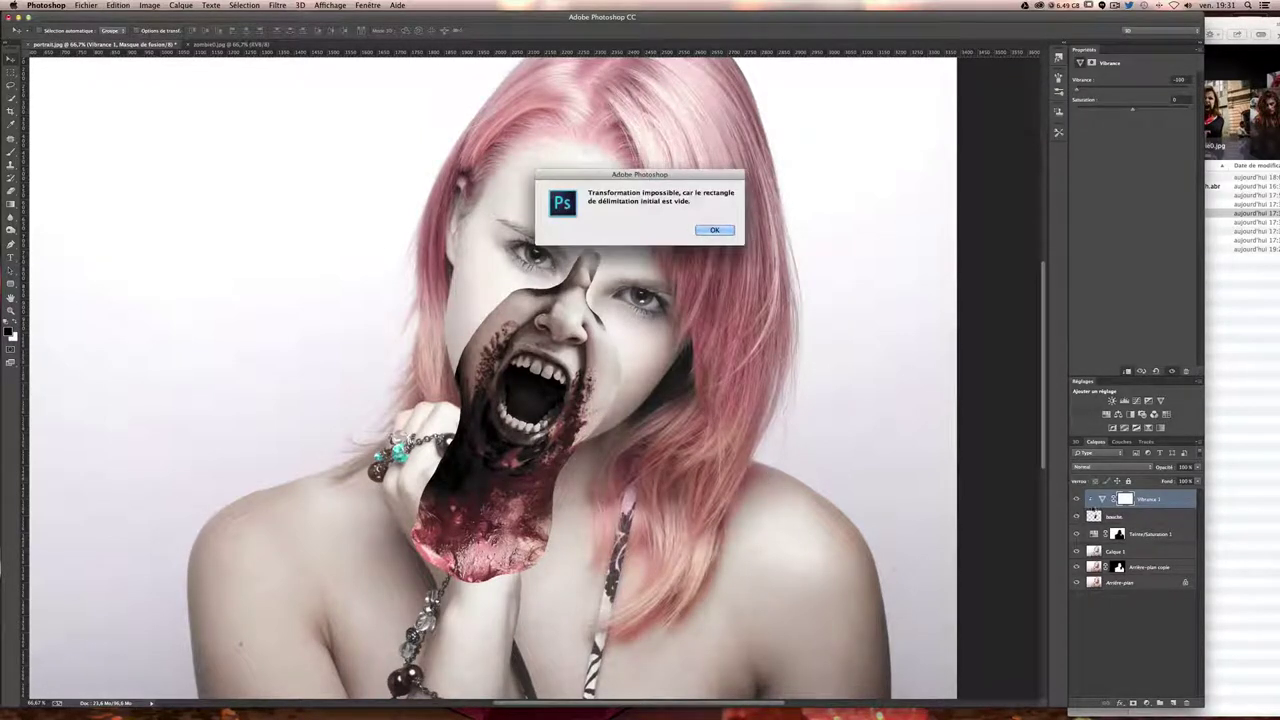
- Rotate the bouche overlay slightly clockwise and nudge it up and left
key(Return)
key(alt+bracketleft)
key(ctrl+t)
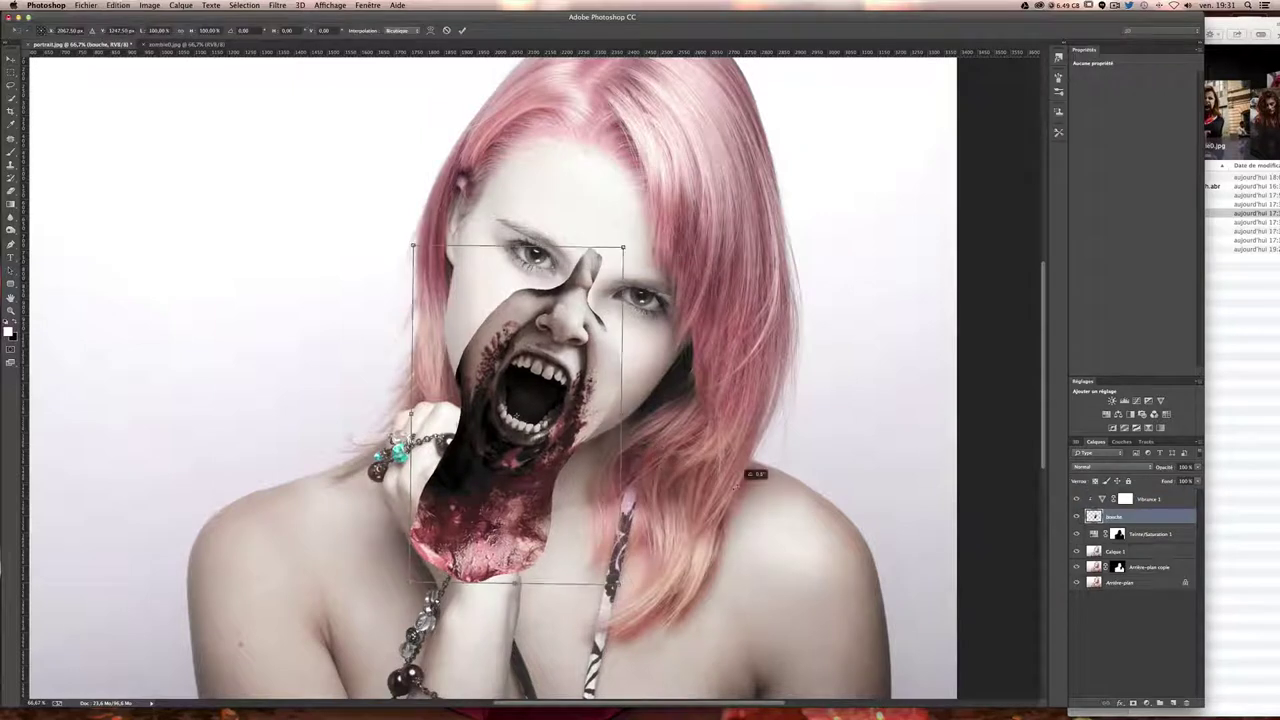
drag(742, 478, 738, 486)
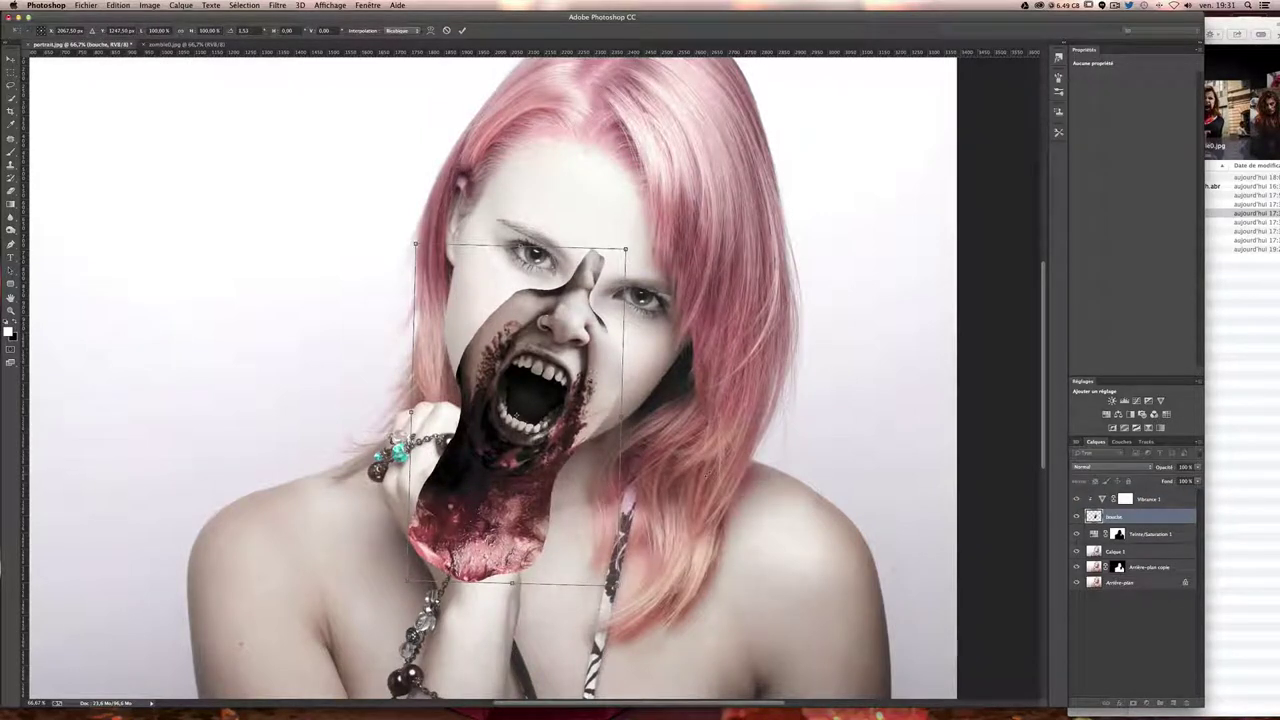
key(Return)
key(Up)
key(Left)
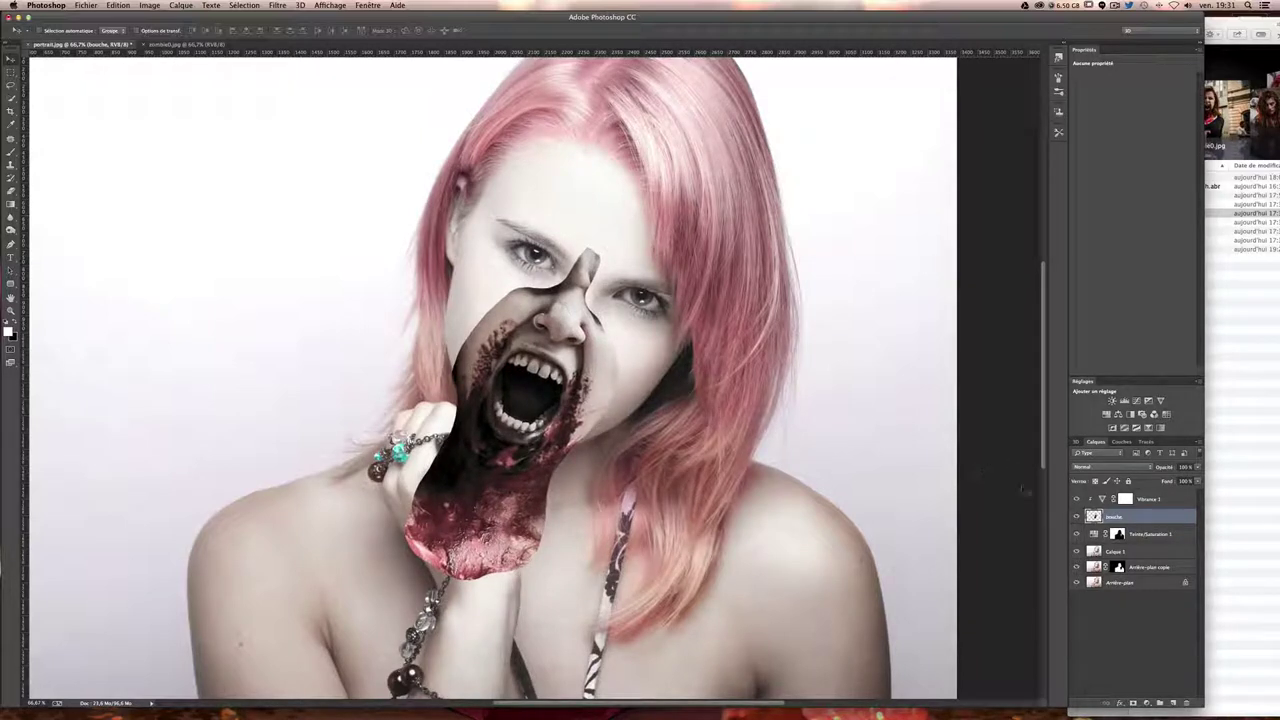
- Check the bouche alignment at a different opacity, then target the Vibrance 1 mask
click(1197, 468)
mouse_move(1197, 480)
mouse_down()
mouse_move(1181, 480)
mouse_move(1229, 476)
mouse_up()
click(757, 447)
click(1126, 499)
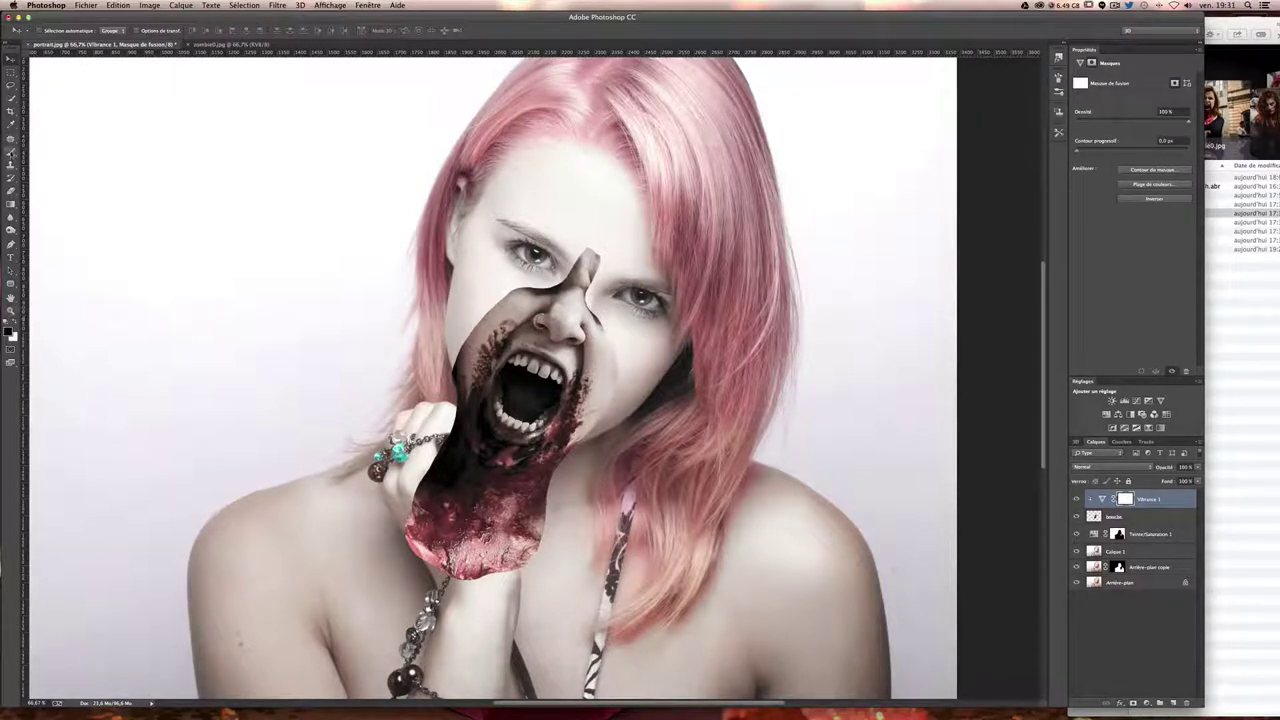
- Paint black at 42% on the Vibrance 1 mask to restore the teeth and lips' colour
key(b)
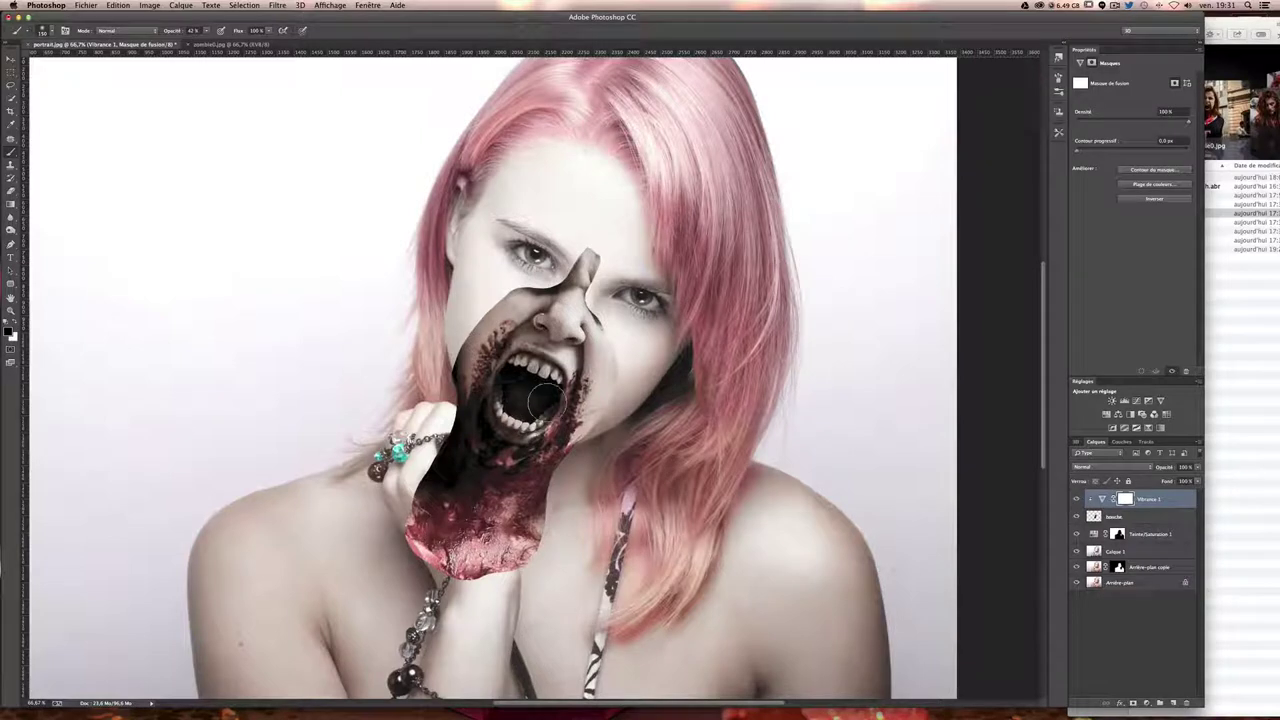
drag(544, 398, 528, 398)
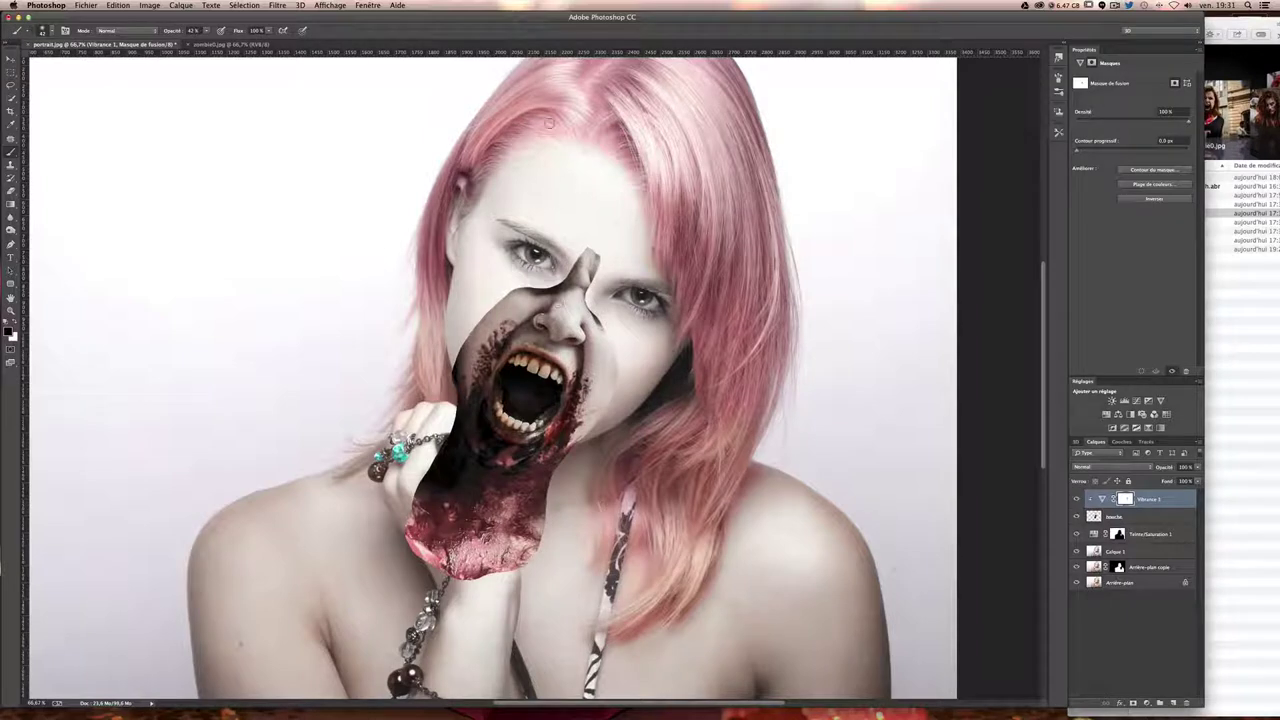
click(1147, 518)
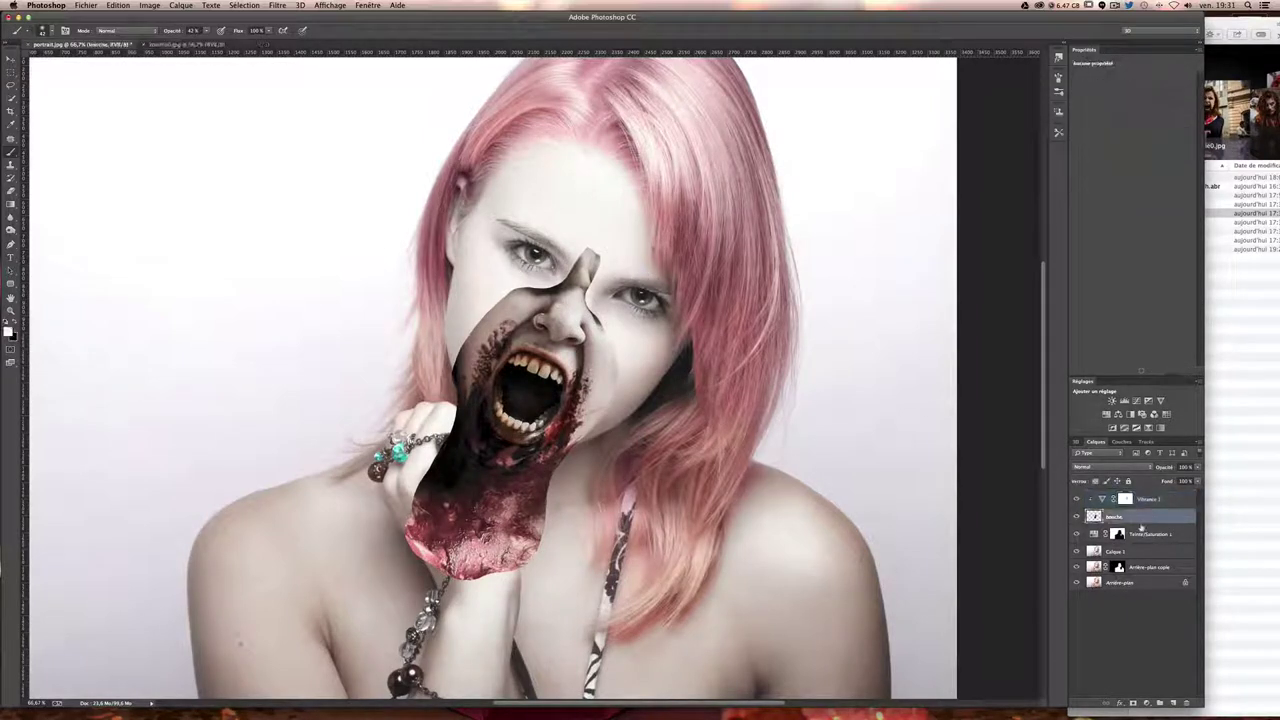
- Add a layer mask to bouche and magnify the face to 200%
click(1145, 703)
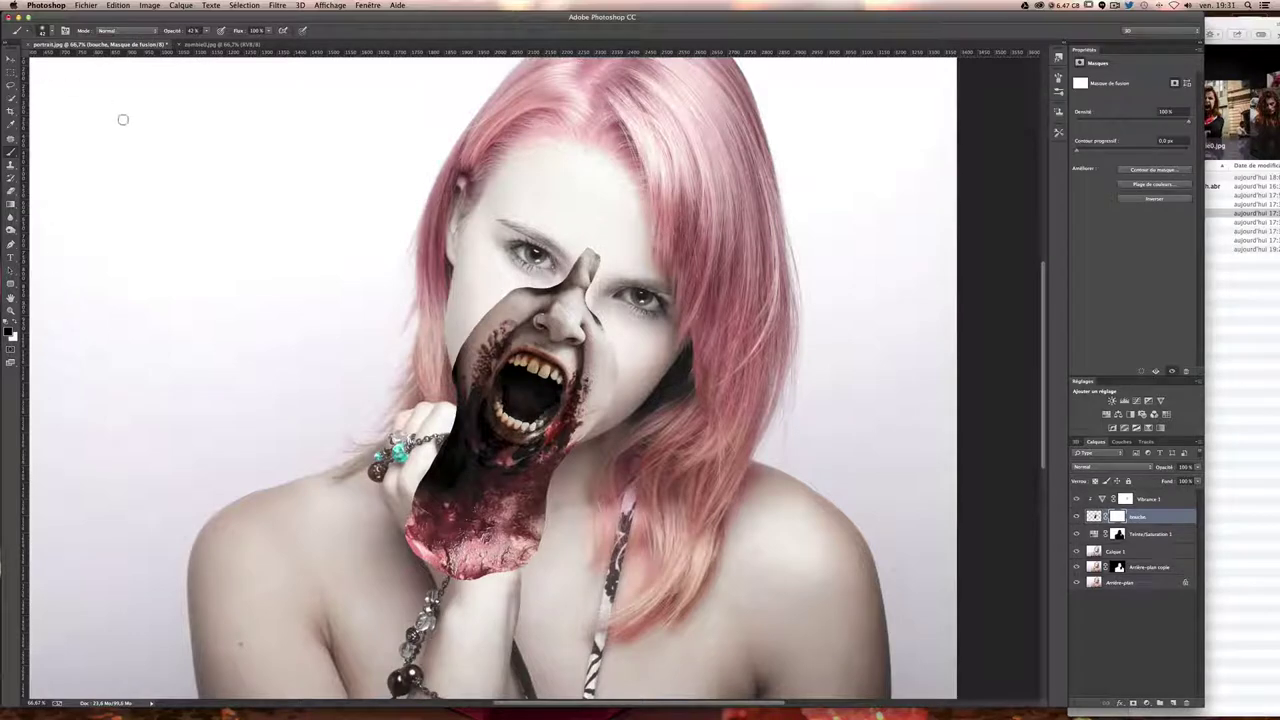
key(ctrl+plus)
key(ctrl+plus)
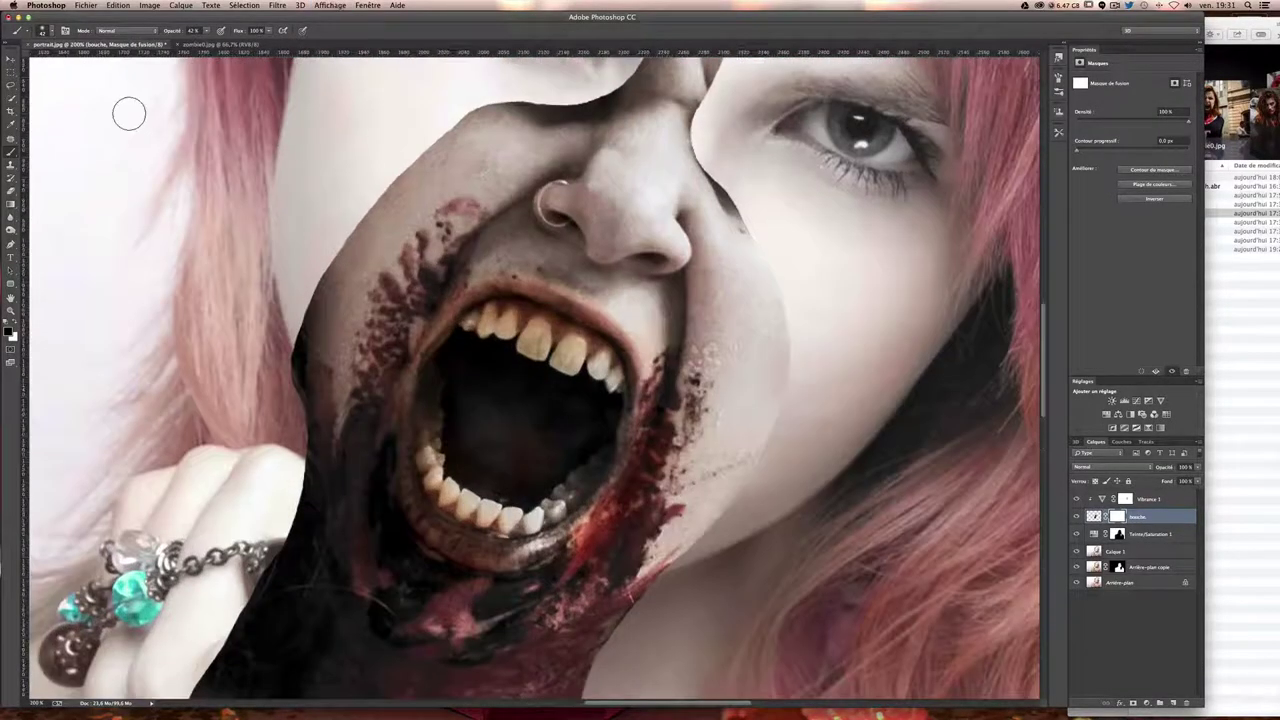
scroll(400, 316, up, 3)
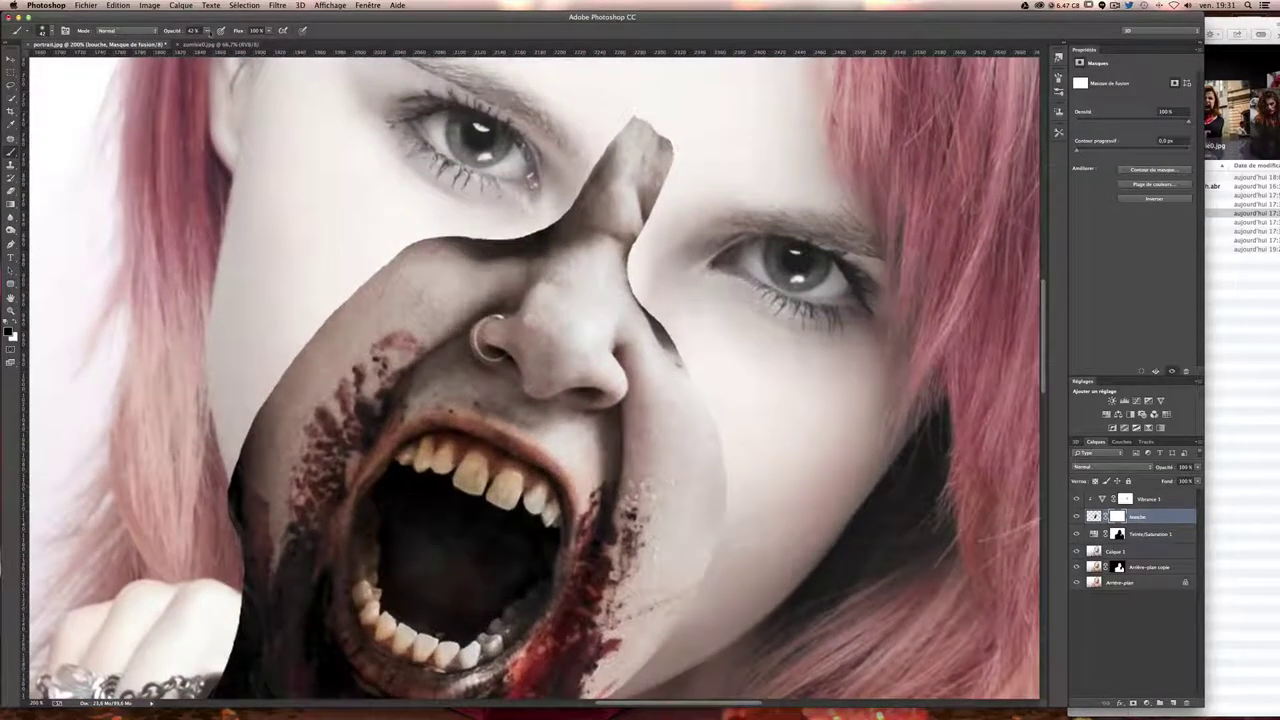
- Choose the scattered speckle brush tip from the presets and set it to about 202 px
click(50, 32)
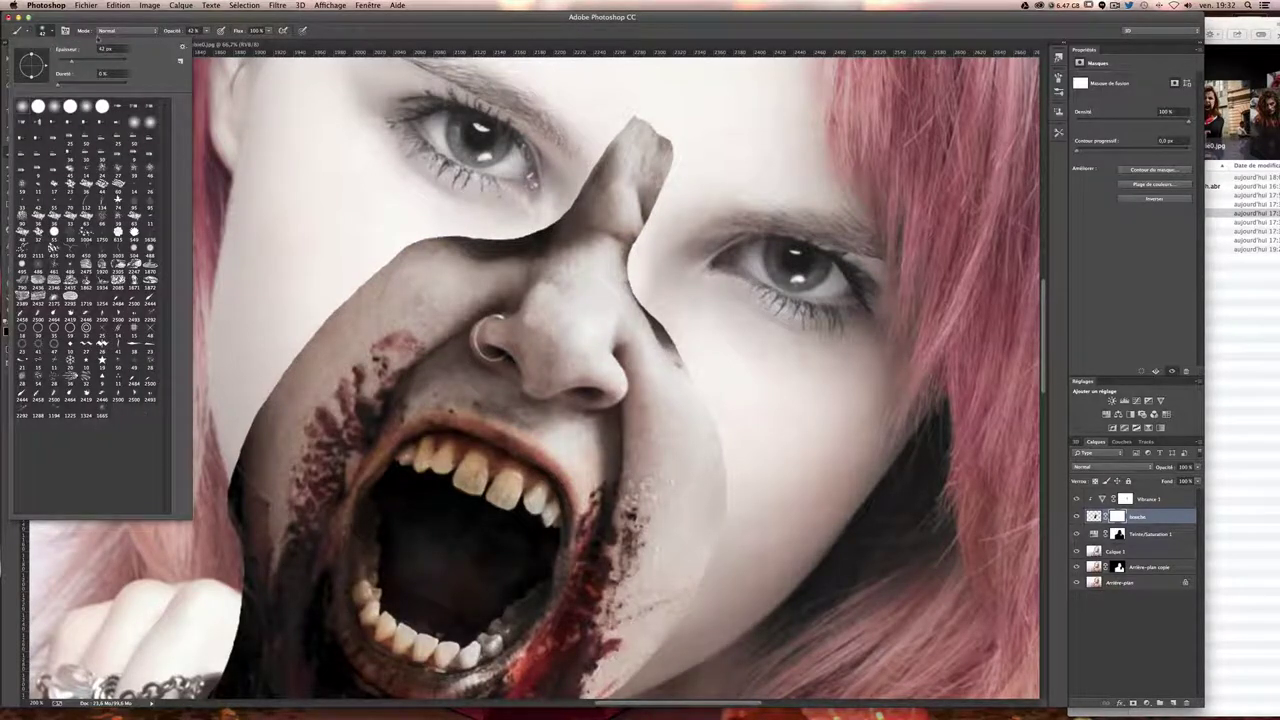
click(48, 32)
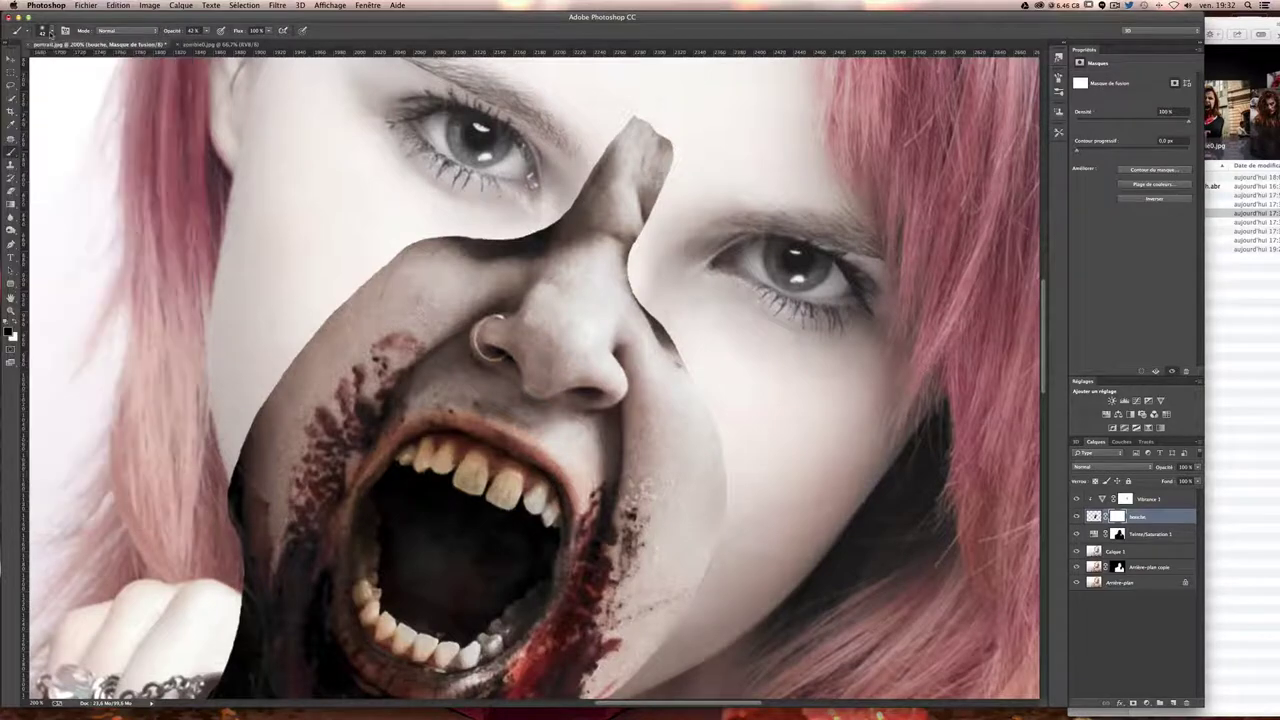
click(52, 32)
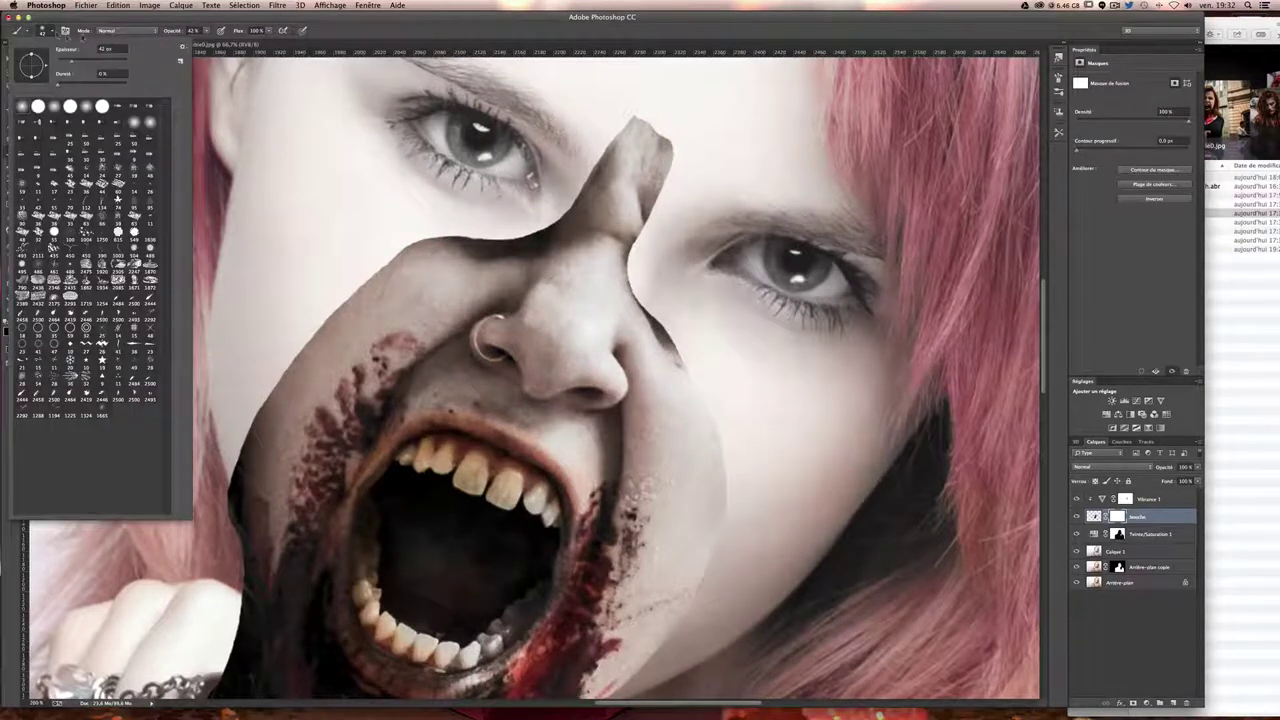
click(52, 32)
click(50, 32)
click(181, 47)
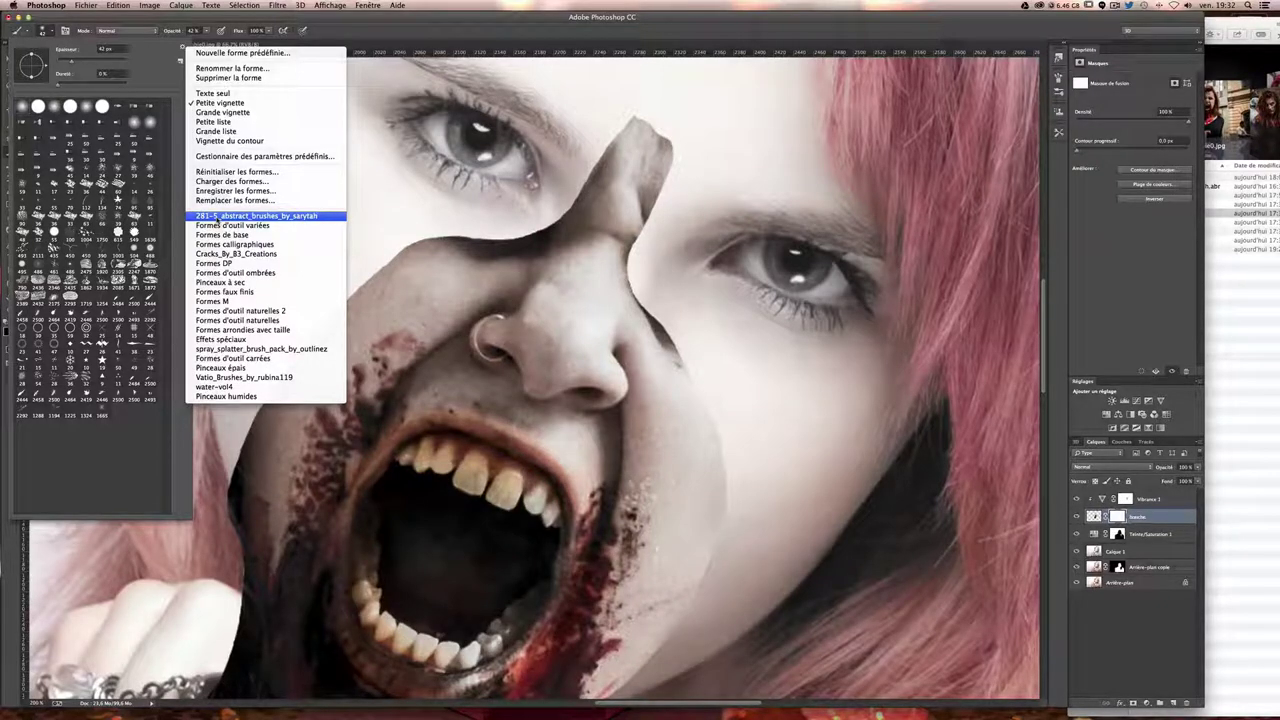
click(84, 420)
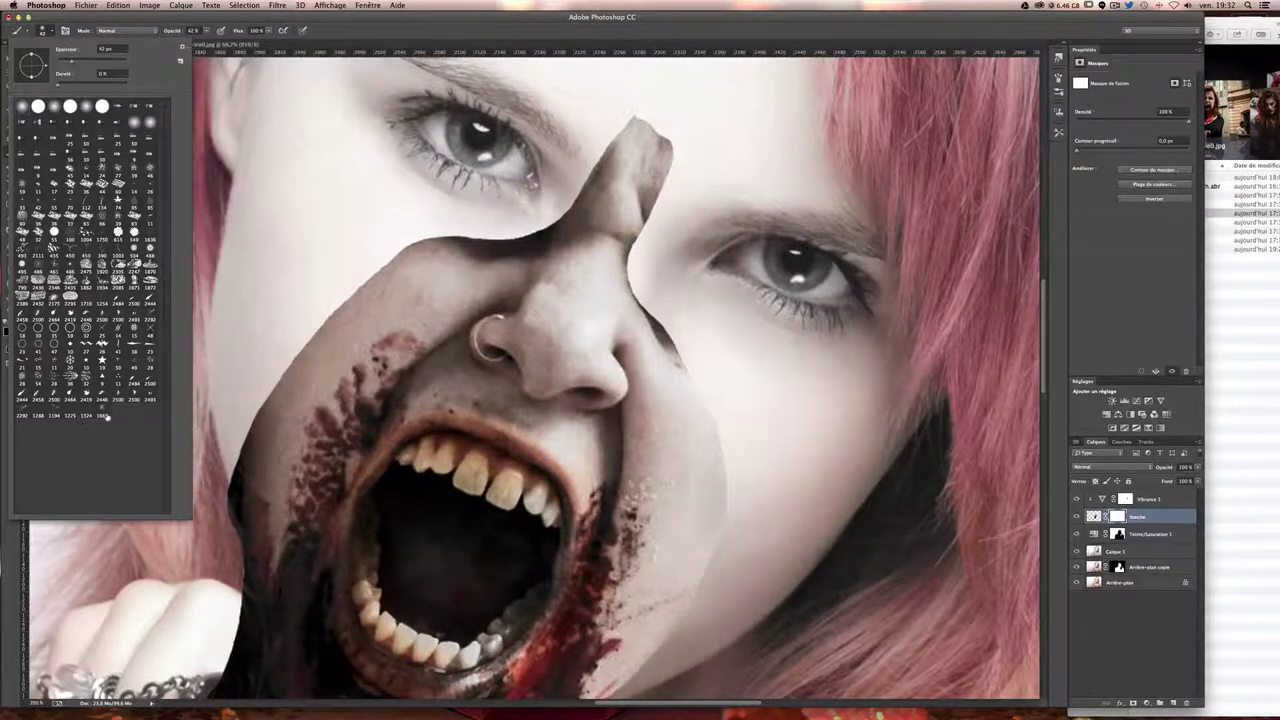
click(114, 415)
drag(97, 60, 108, 62)
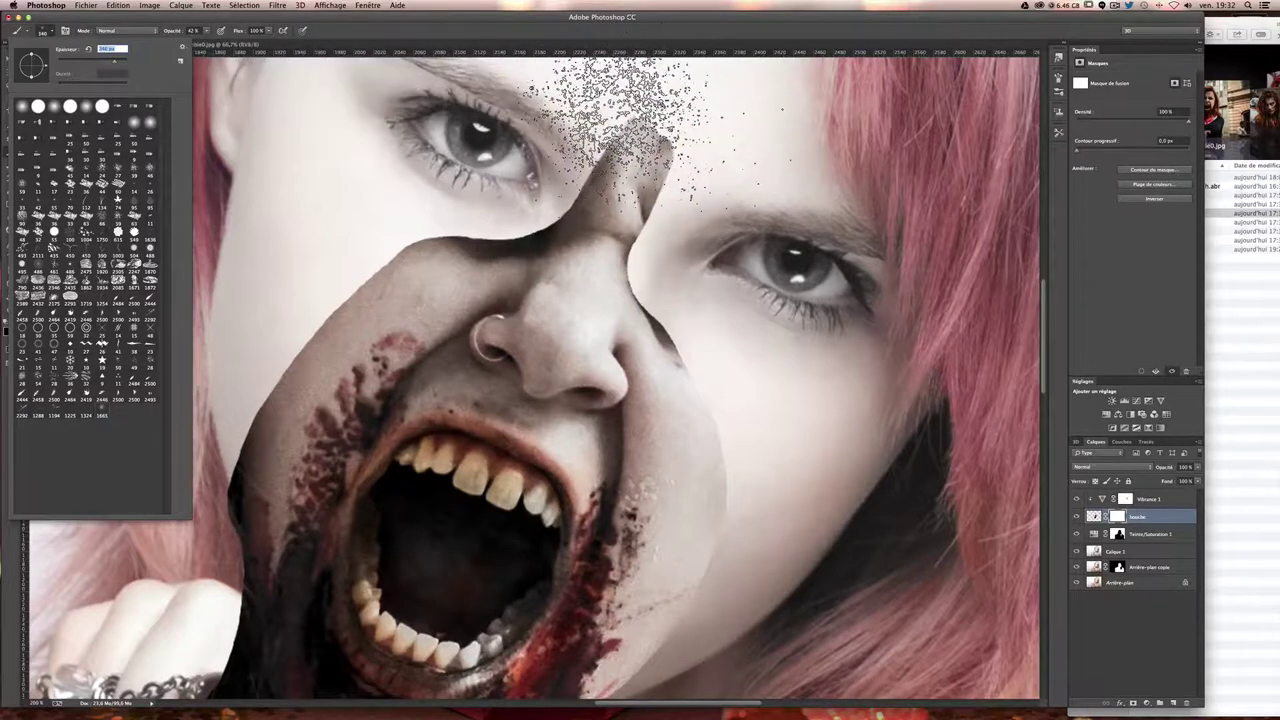
- Speckle-mask the wound texture on the left cheek and below the left eye
key(ctrl+minus)
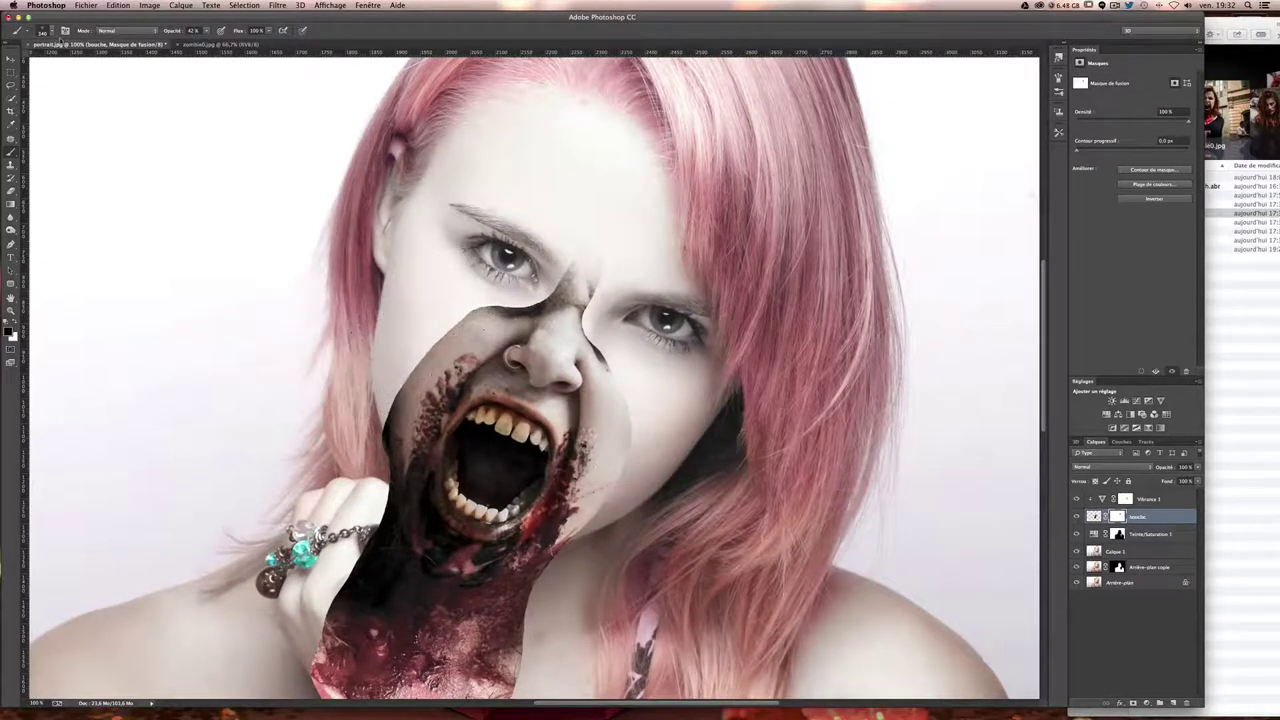
drag(372, 366, 360, 410)
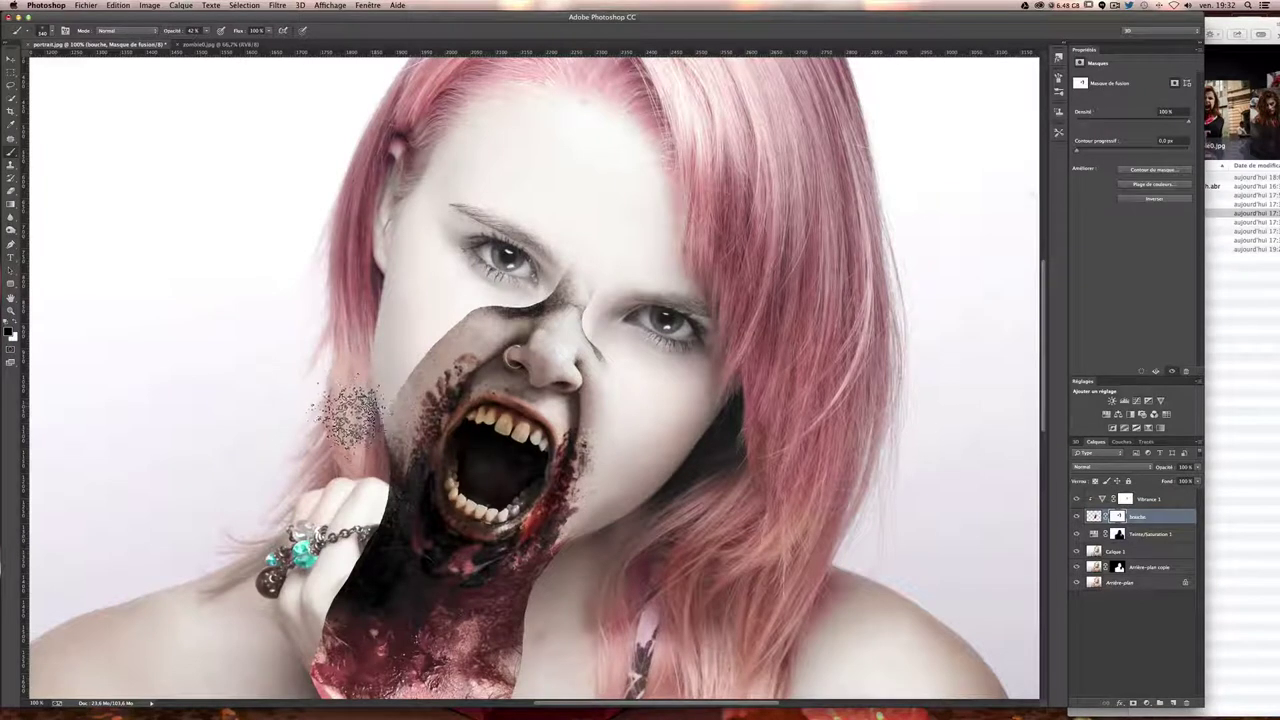
mouse_move(410, 360)
mouse_down()
mouse_move(386, 422)
mouse_move(410, 350)
mouse_move(365, 428)
mouse_move(392, 420)
mouse_move(466, 320)
mouse_move(407, 362)
mouse_move(423, 309)
mouse_move(493, 317)
mouse_up()
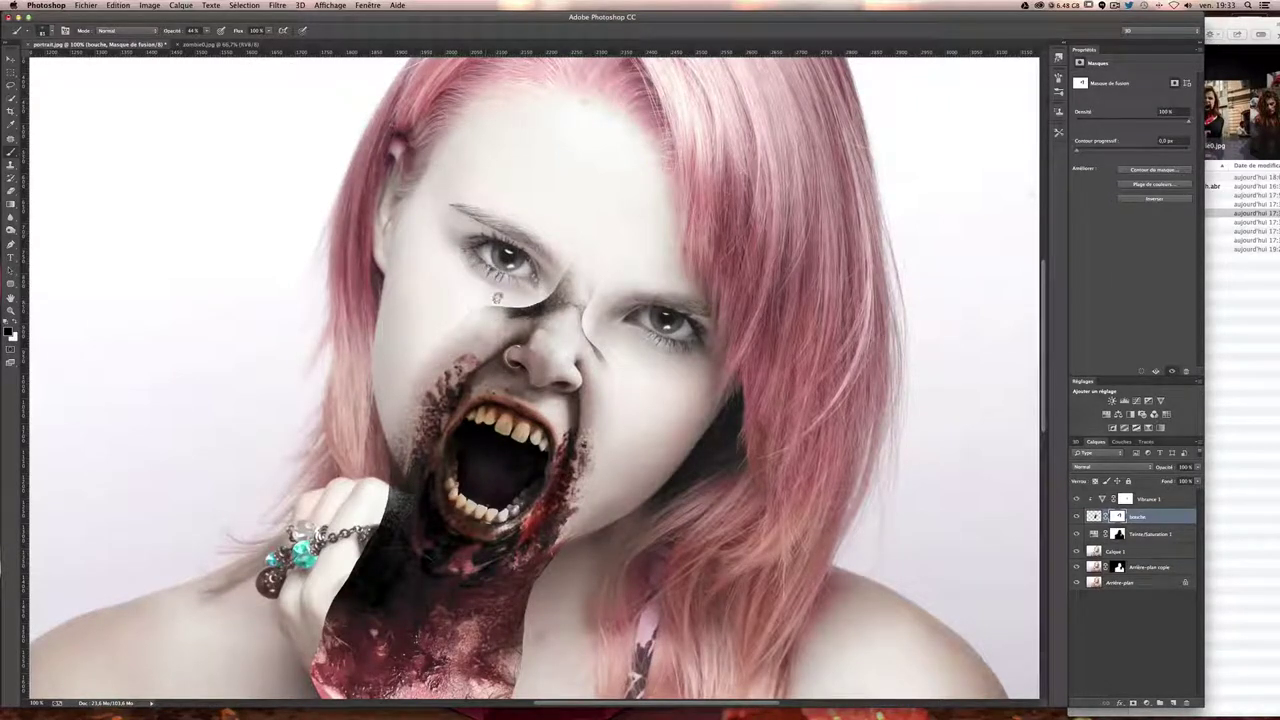
drag(481, 310, 463, 289)
drag(213, 37, 209, 37)
drag(515, 282, 471, 305)
- Resize the brush to about 201 px and blend the wound texture over the nose
mouse_move(428, 288)
mouse_down()
mouse_move(470, 288)
mouse_move(460, 296)
mouse_up()
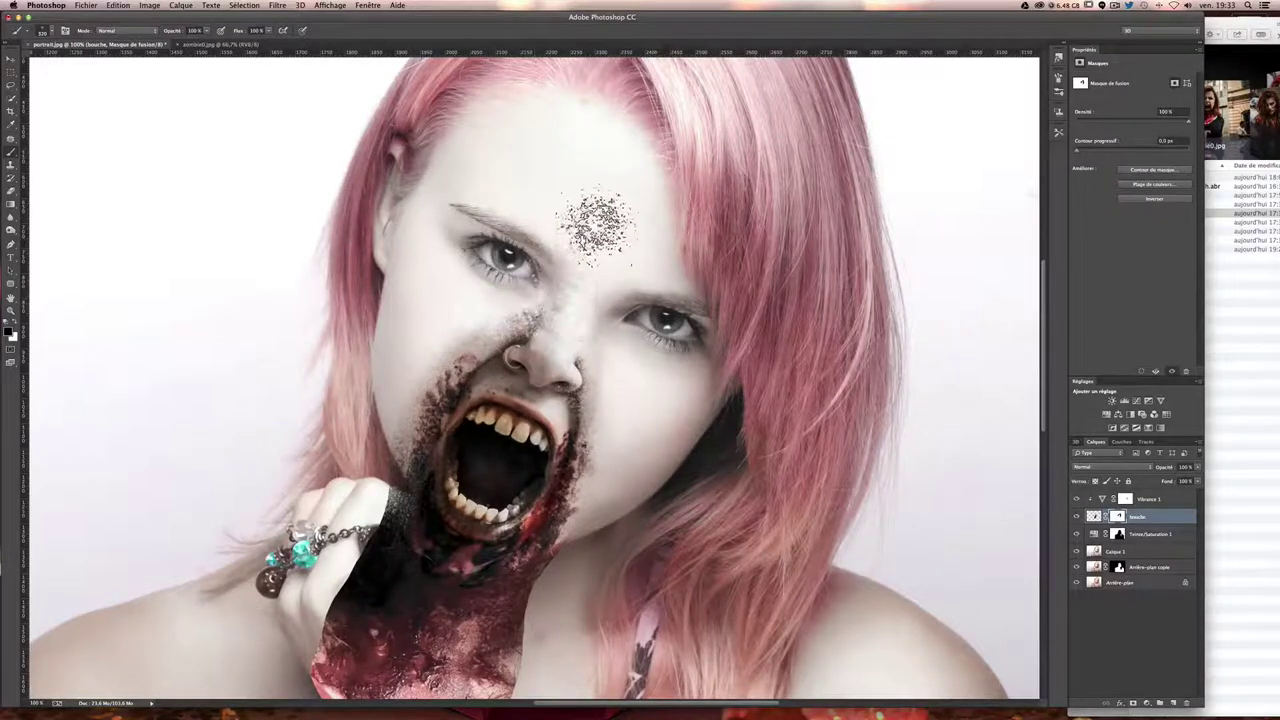
drag(520, 280, 545, 275)
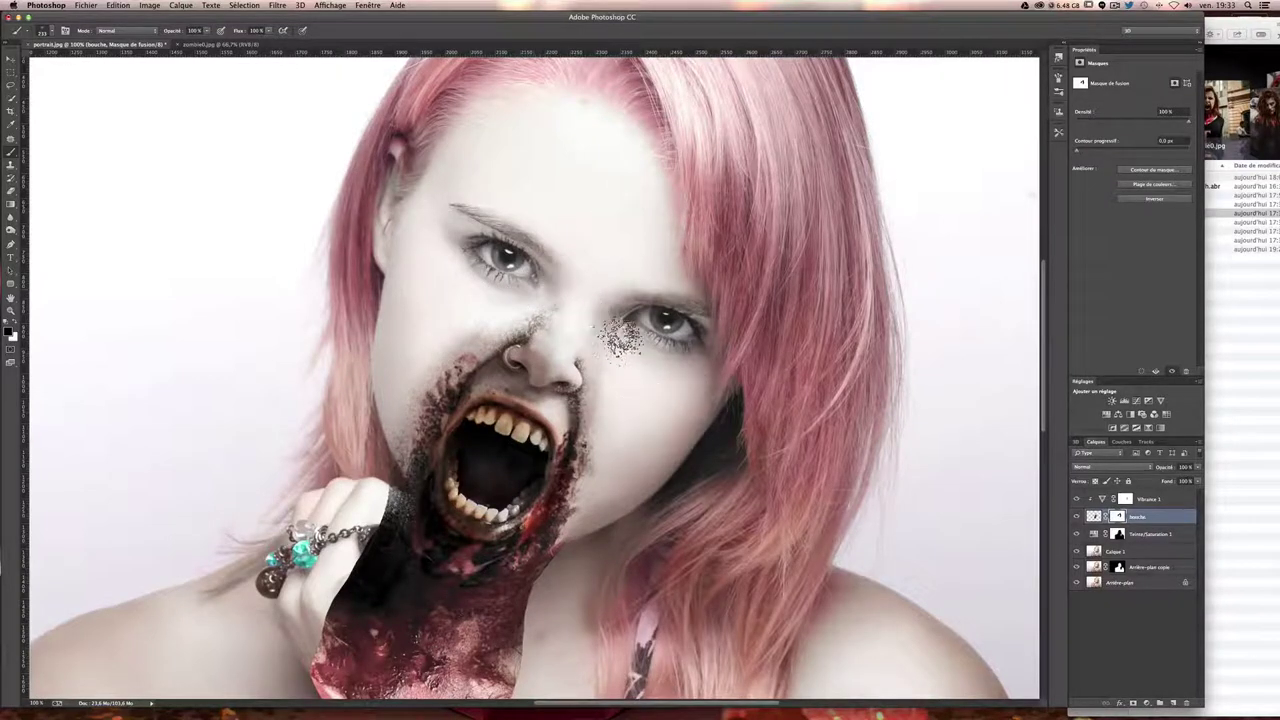
drag(614, 337, 630, 335)
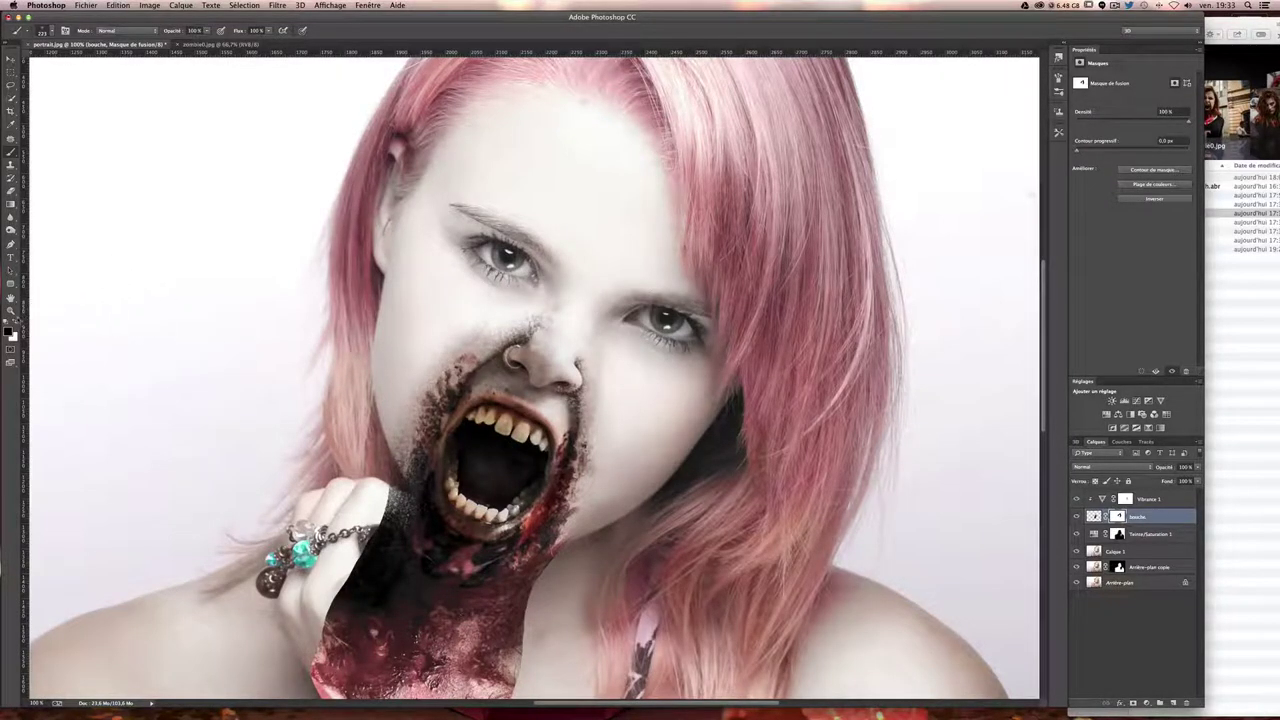
drag(575, 325, 575, 358)
drag(575, 365, 540, 350)
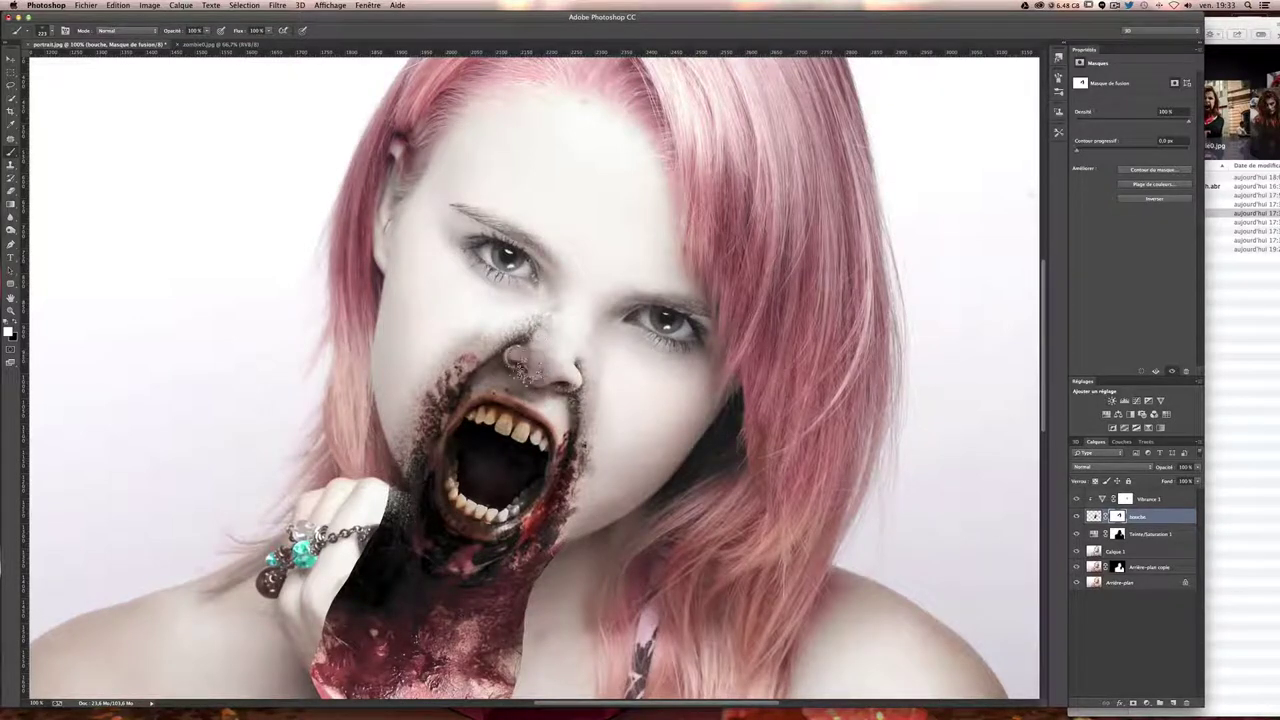
key(ctrl+z)
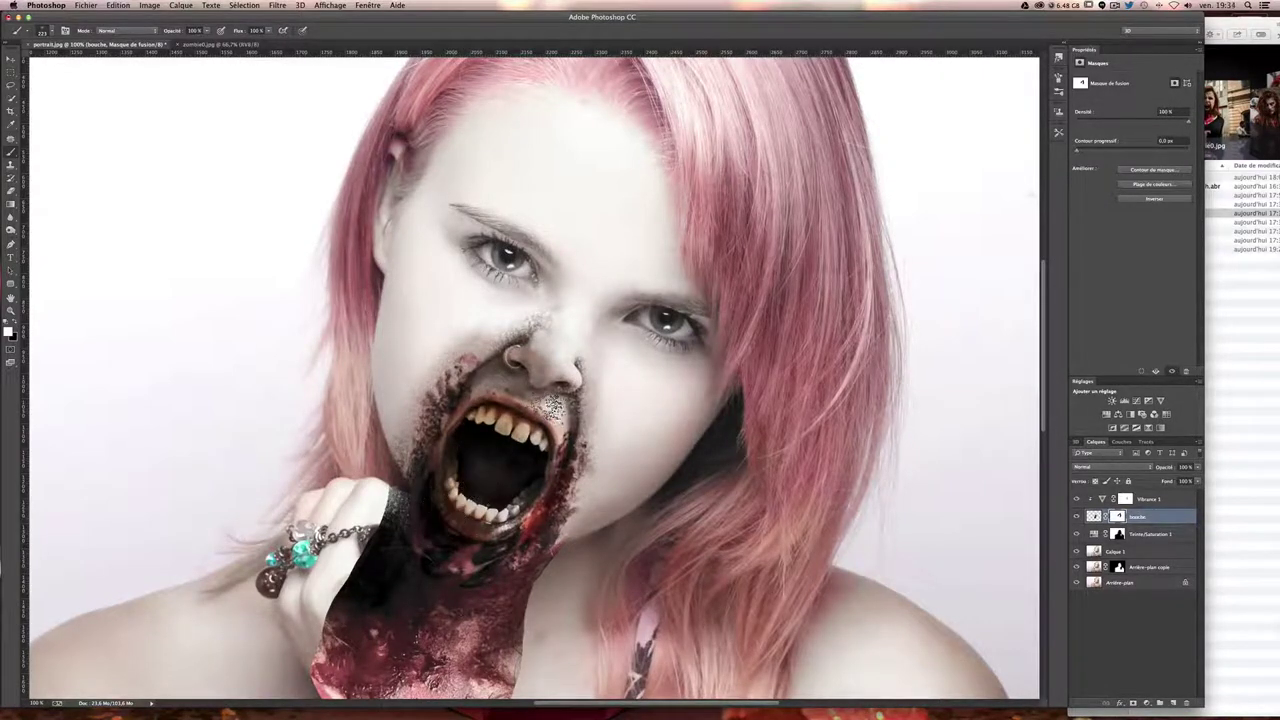
- Mask out the blood texture over the neck and, with a smaller brush, the finger
scroll(600, 428, down, 5)
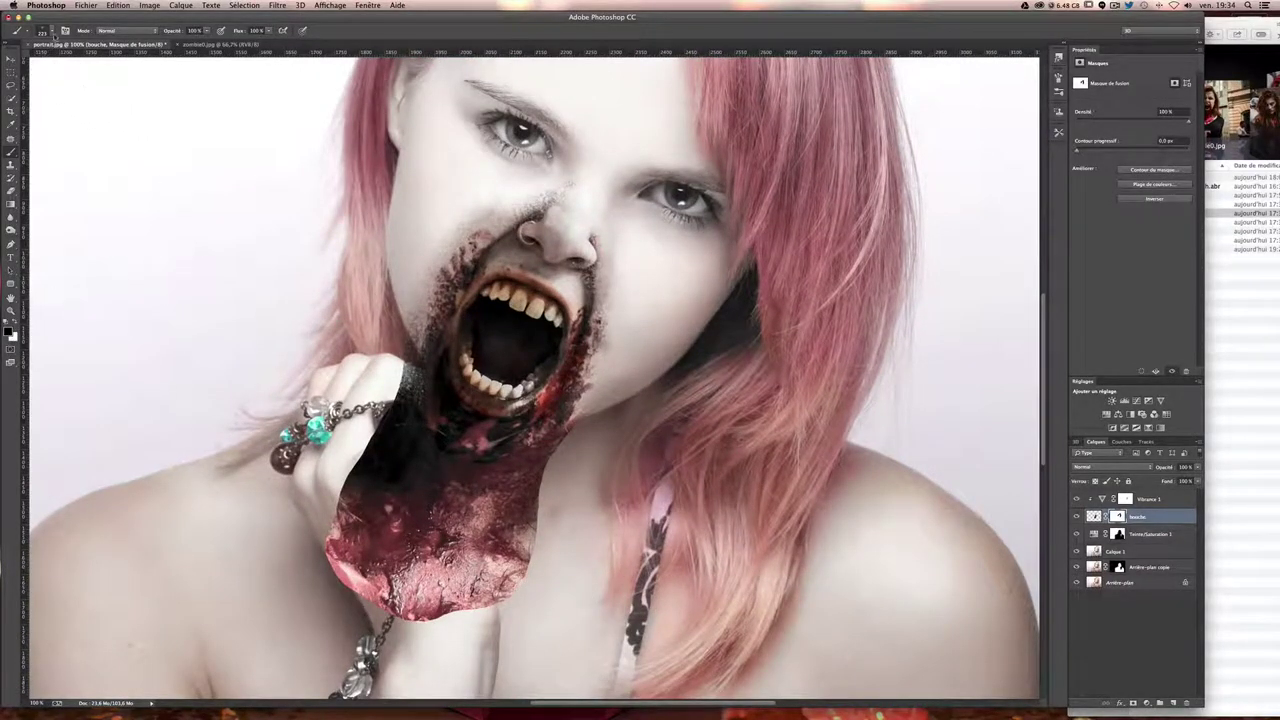
click(55, 33)
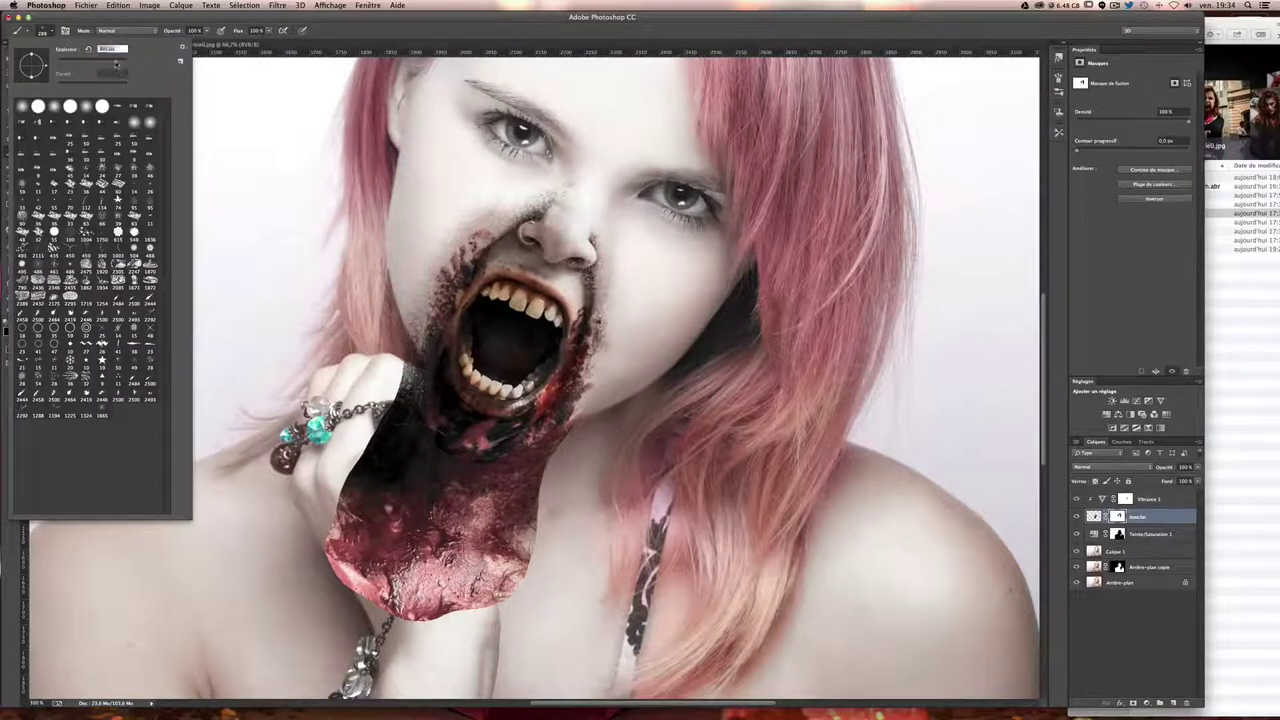
mouse_move(320, 460)
mouse_down()
mouse_move(510, 652)
mouse_move(571, 529)
mouse_move(400, 520)
mouse_move(510, 515)
mouse_move(560, 470)
mouse_move(440, 515)
mouse_move(380, 400)
mouse_move(330, 410)
mouse_move(395, 414)
mouse_move(557, 586)
mouse_move(360, 366)
mouse_move(487, 481)
mouse_move(512, 560)
mouse_up()
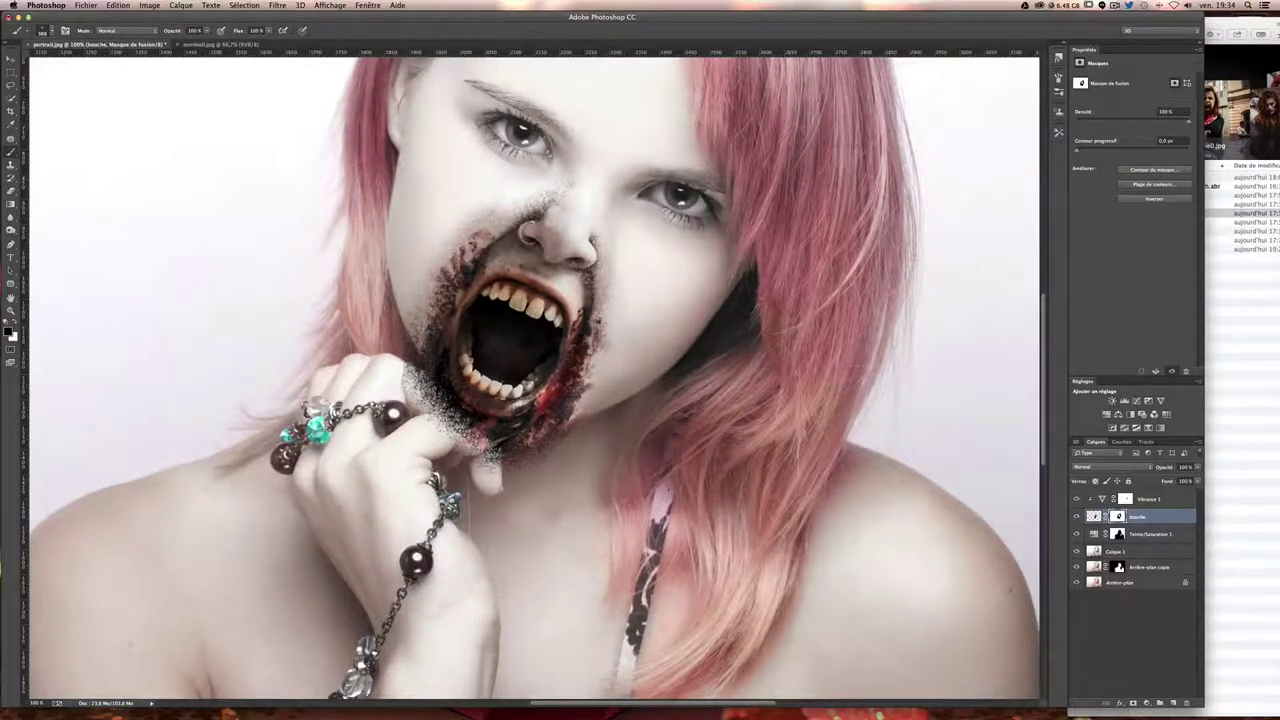
click(46, 30)
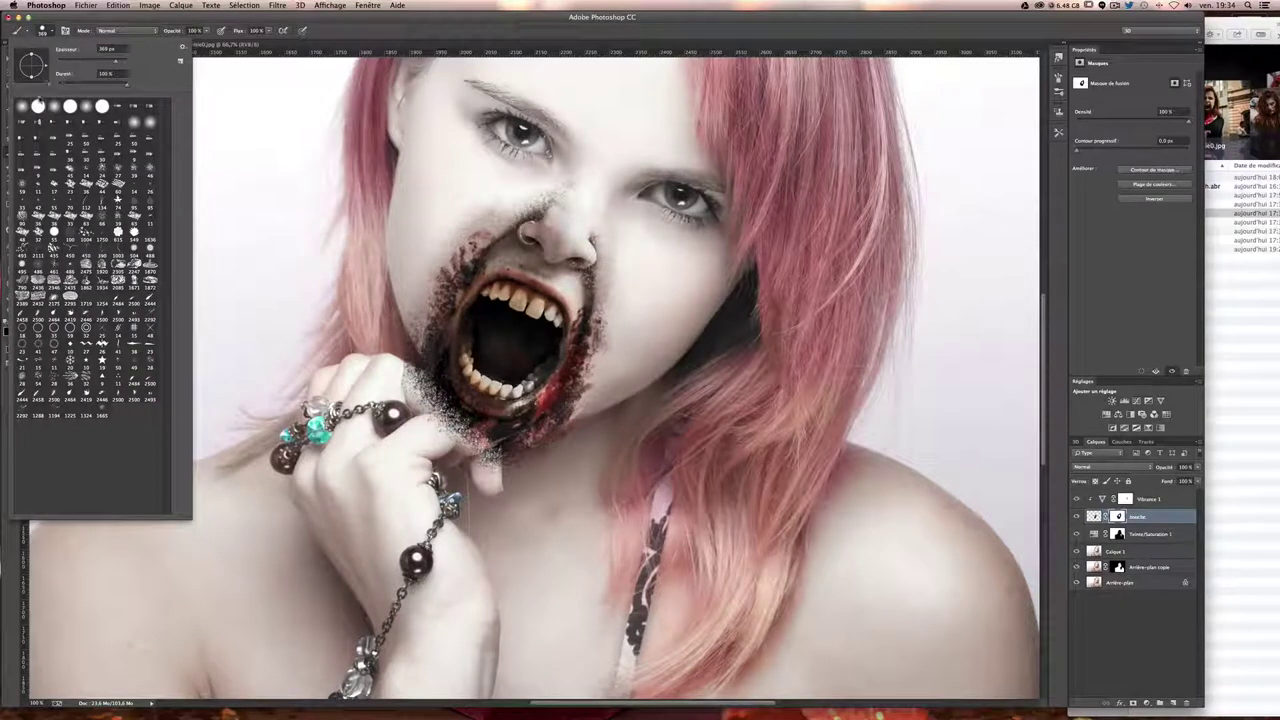
drag(97, 62, 92, 63)
key(Return)
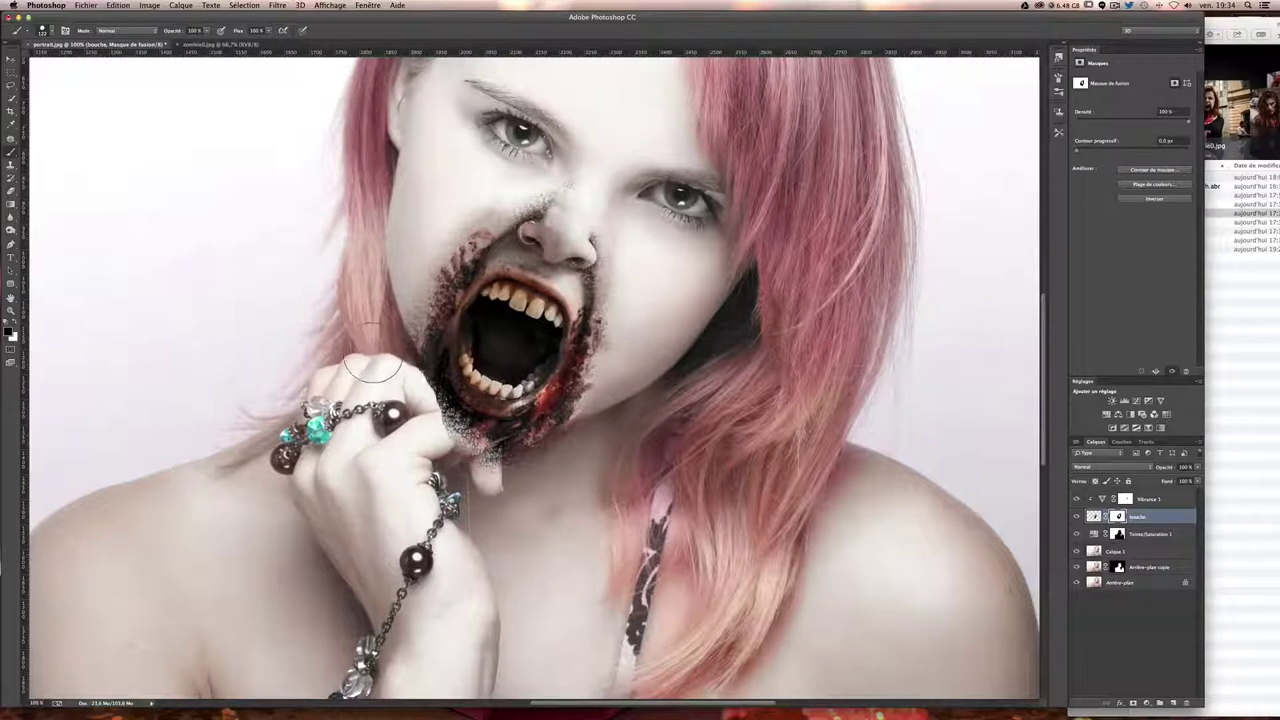
drag(373, 368, 447, 440)
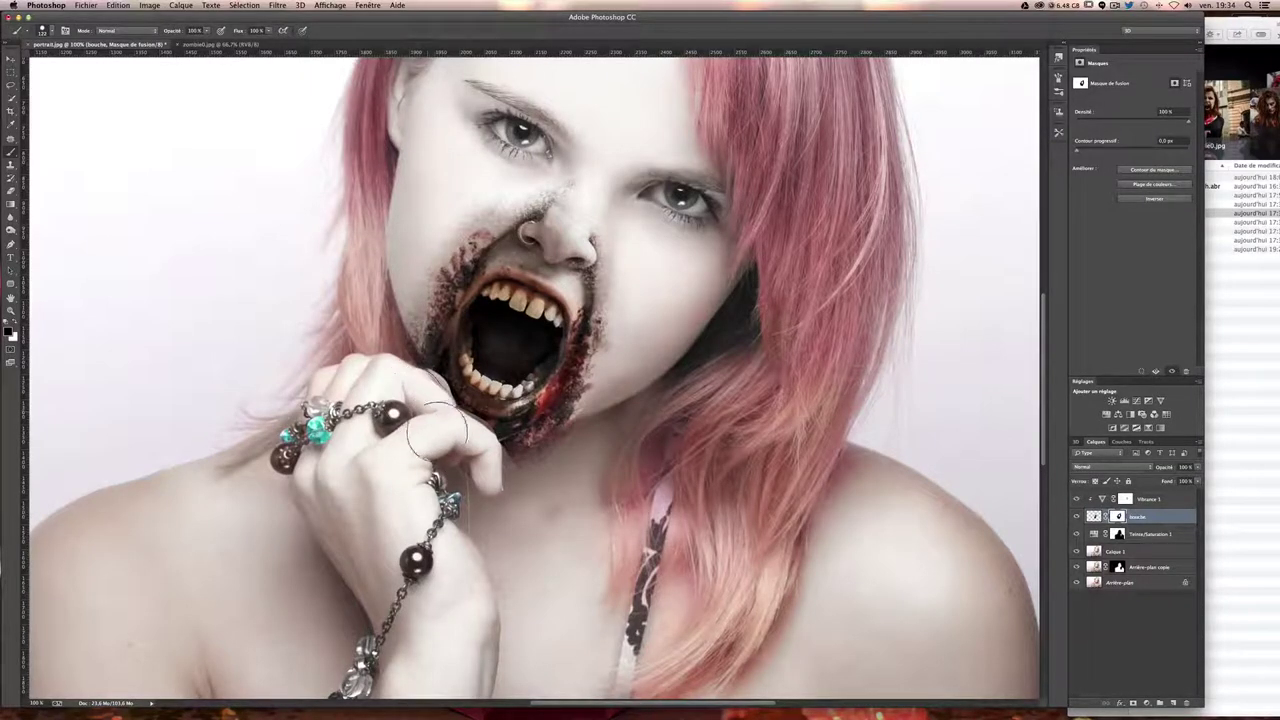
- Clean up the wound texture along the finger edge with the smaller brush
scroll(489, 505, up, 3)
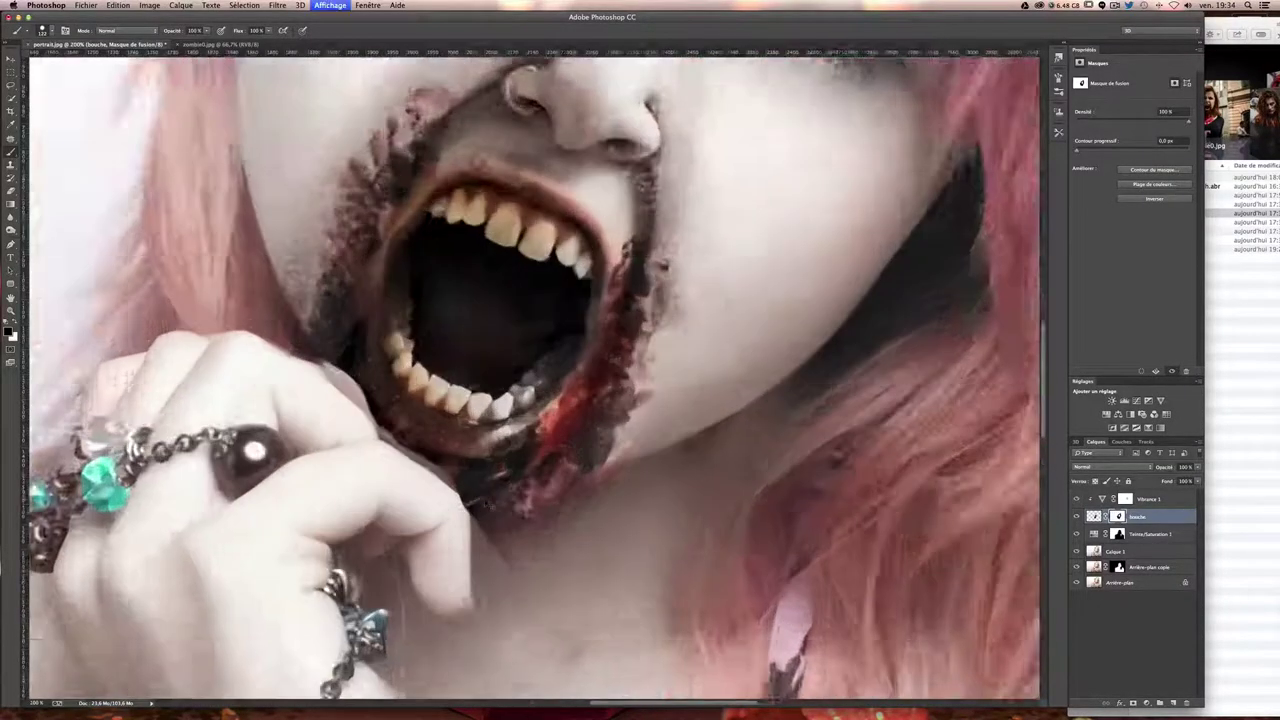
scroll(590, 408, up, 2)
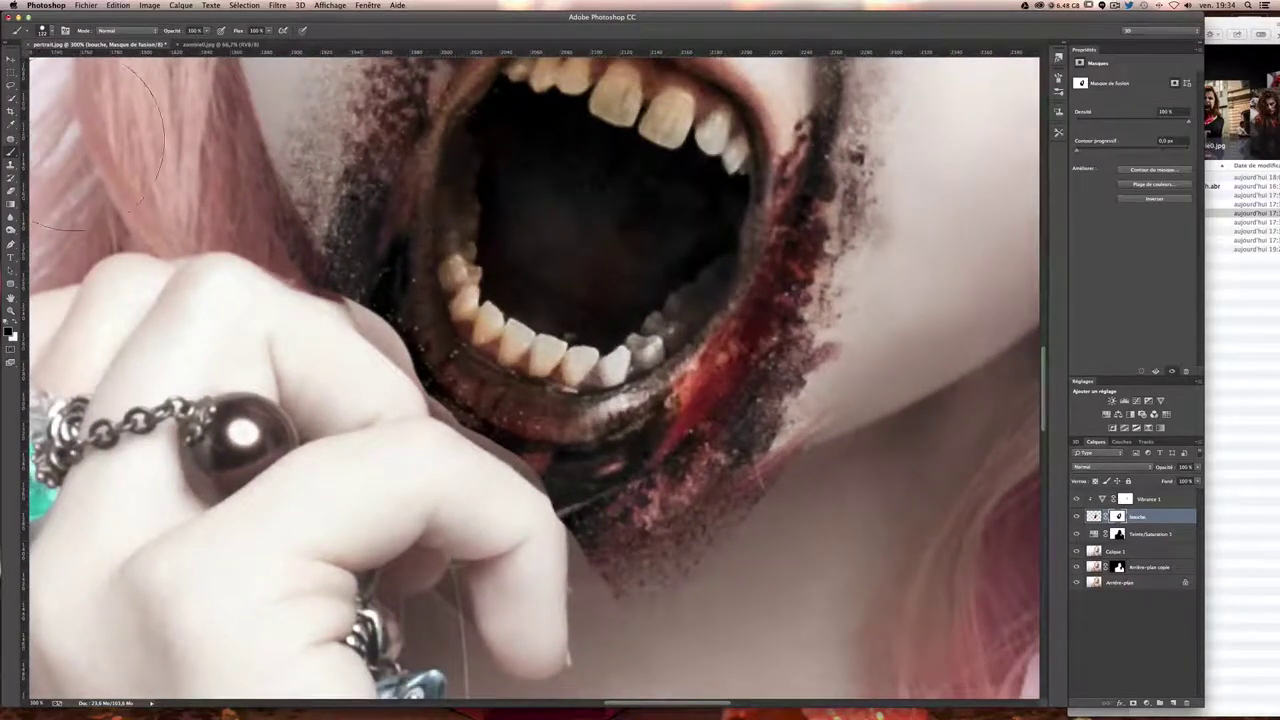
click(52, 31)
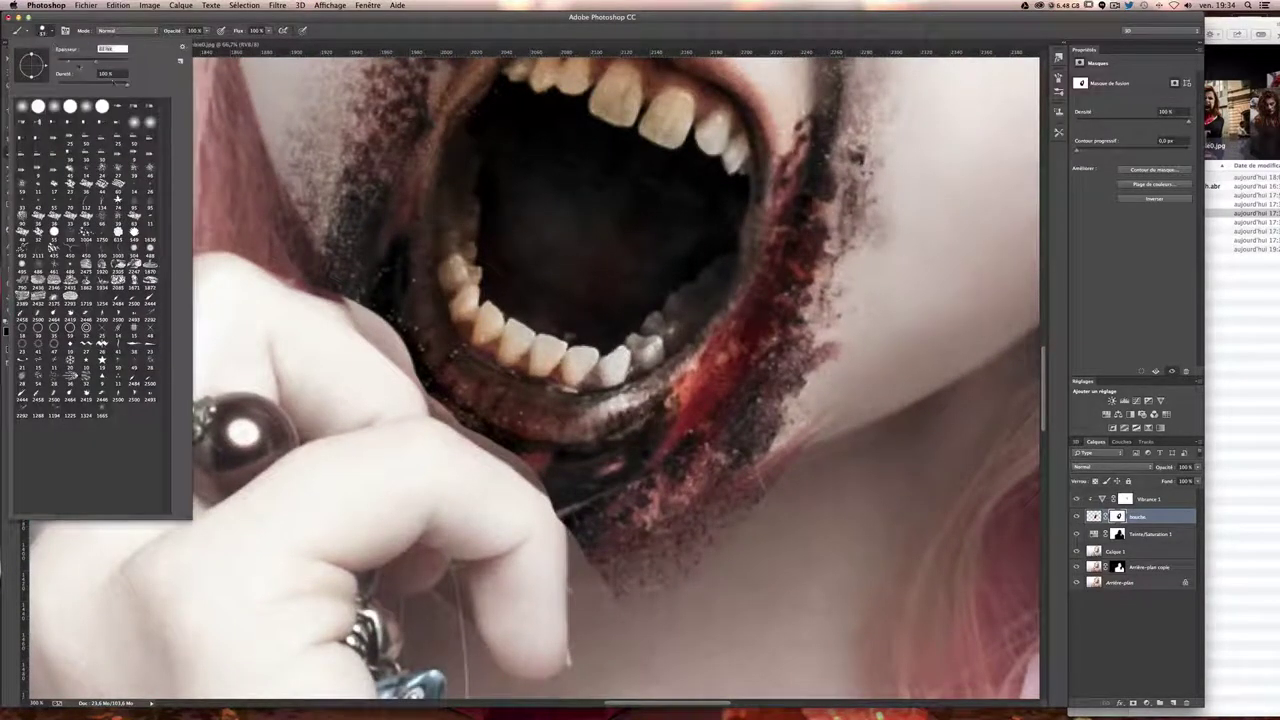
key(Return)
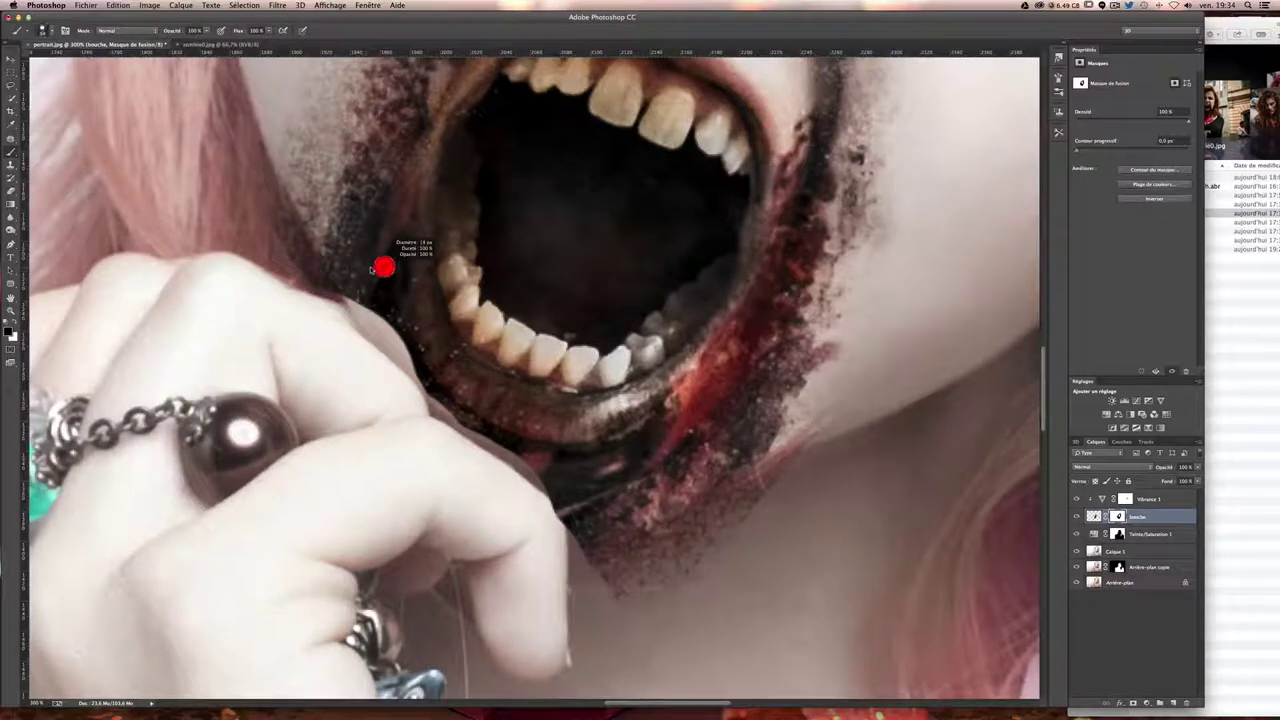
click(334, 287)
key(ctrl+z)
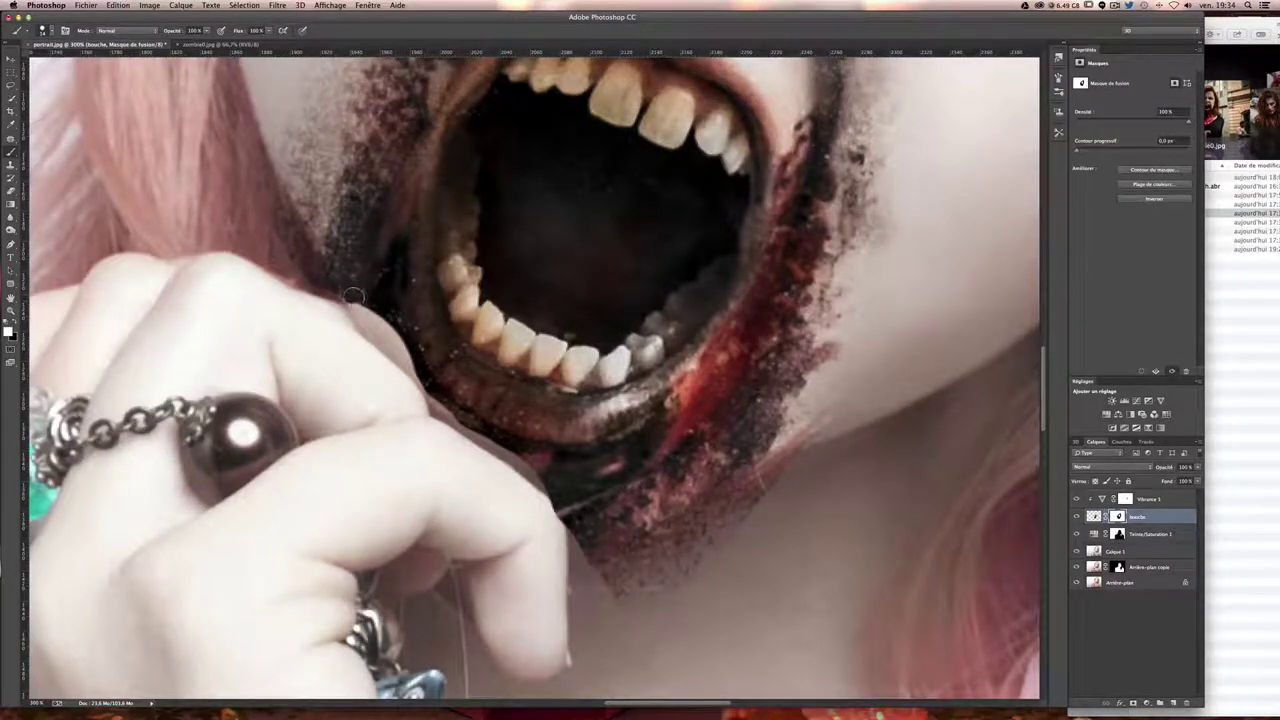
mouse_move(354, 296)
mouse_down()
mouse_move(420, 371)
mouse_move(376, 310)
mouse_up()
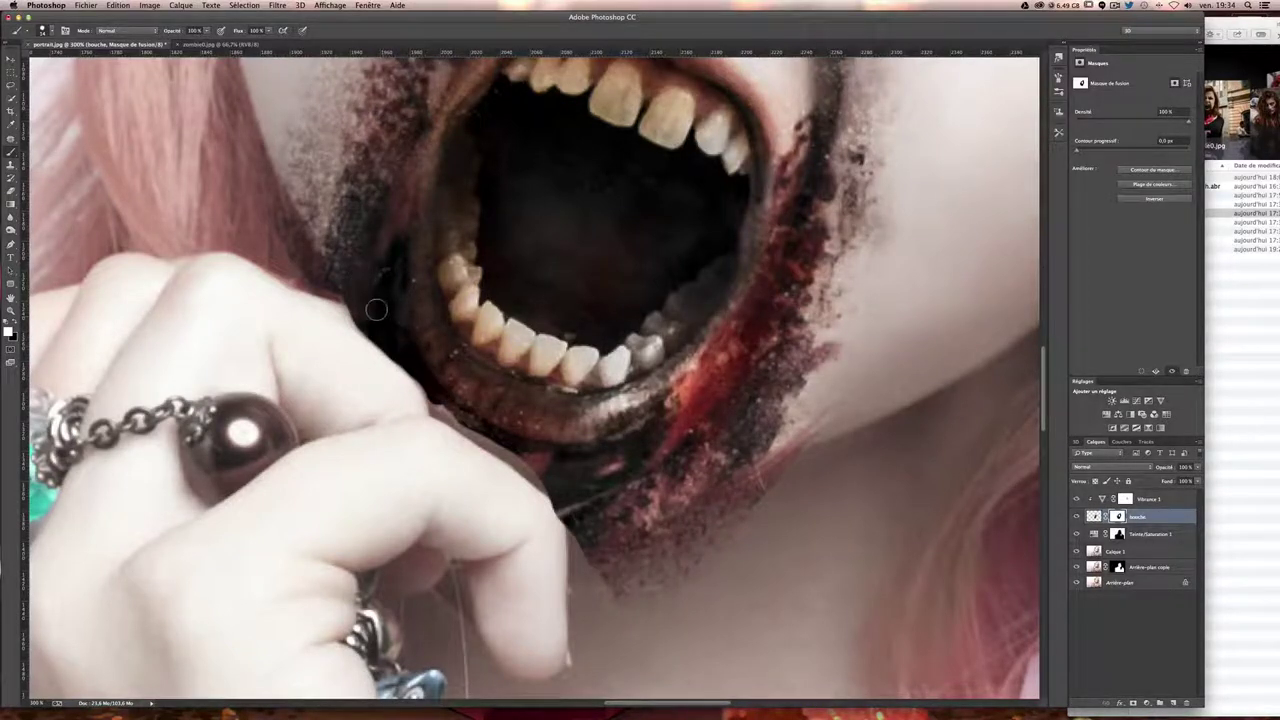
- Refine the bouche mask along the lip and finger edge toward the chin
scroll(376, 310, down, 3)
scroll(376, 310, right, 2)
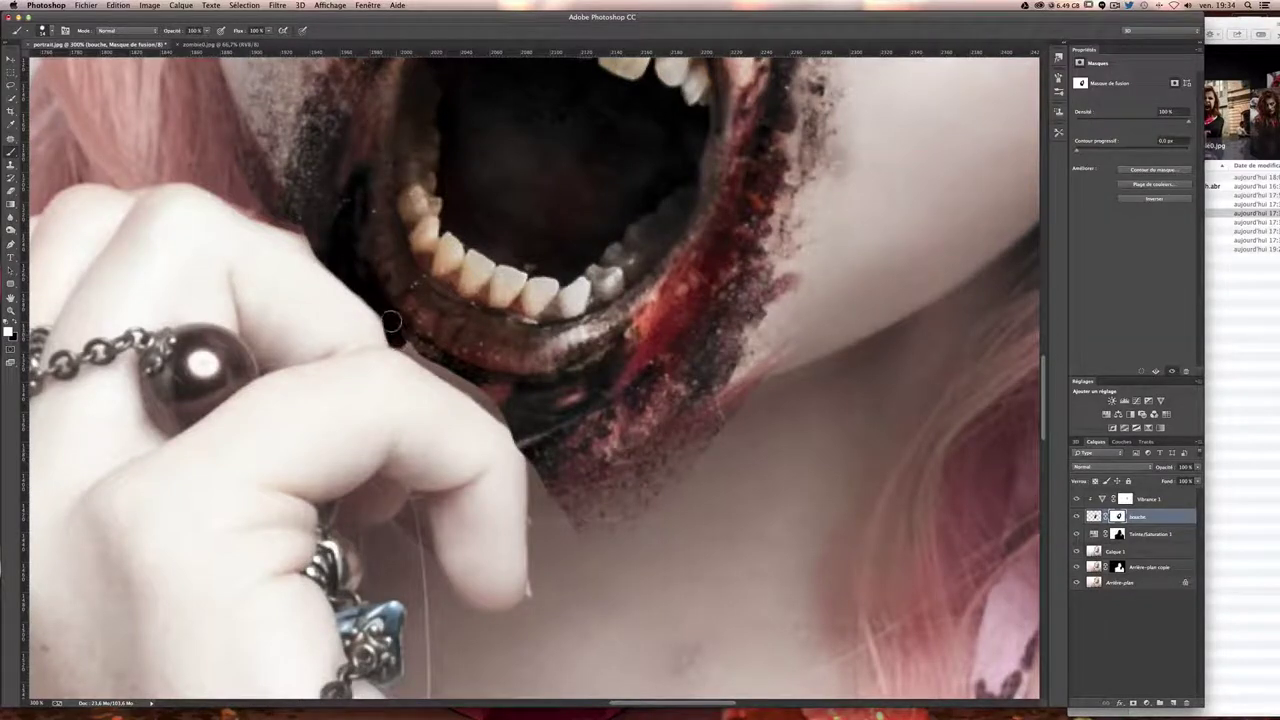
mouse_move(390, 346)
mouse_down()
mouse_move(401, 317)
mouse_move(388, 311)
mouse_move(528, 425)
mouse_up()
drag(407, 343, 531, 443)
key(ctrl+z)
mouse_move(407, 344)
mouse_down()
mouse_move(535, 440)
mouse_move(569, 532)
mouse_up()
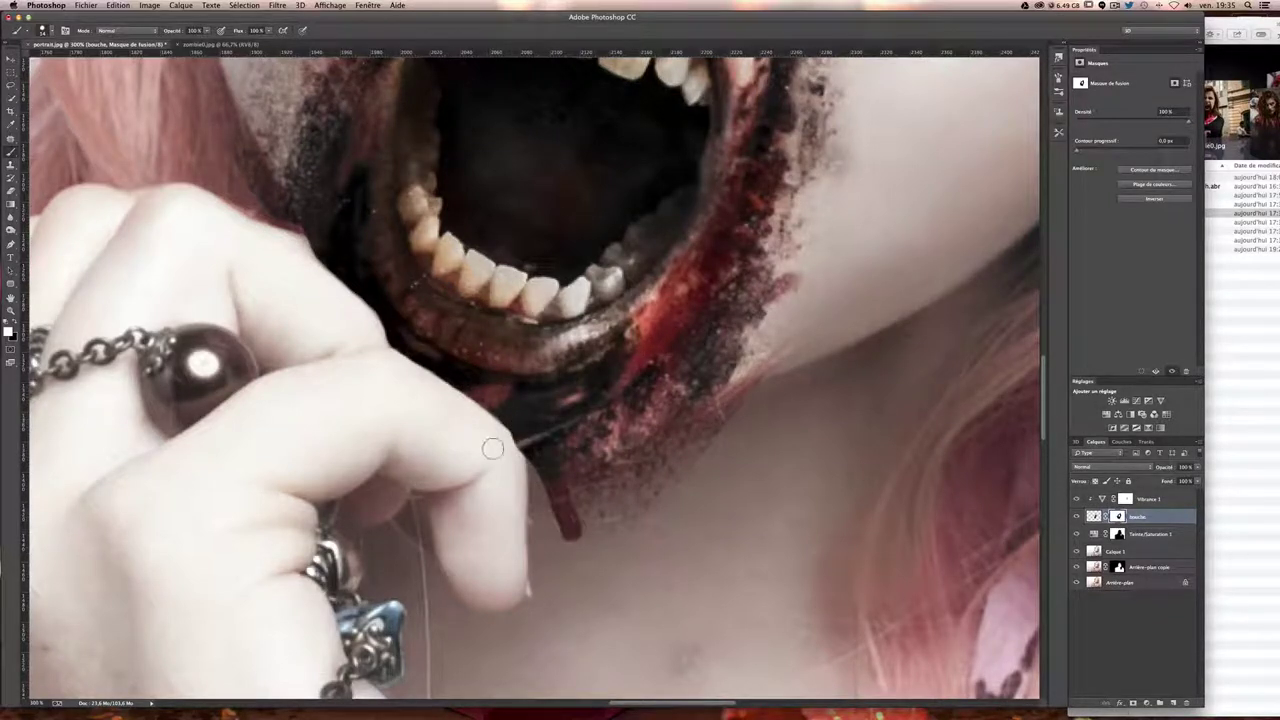
- Switch to a different brush tip at about 326 px and extend the wound below the lip
click(50, 31)
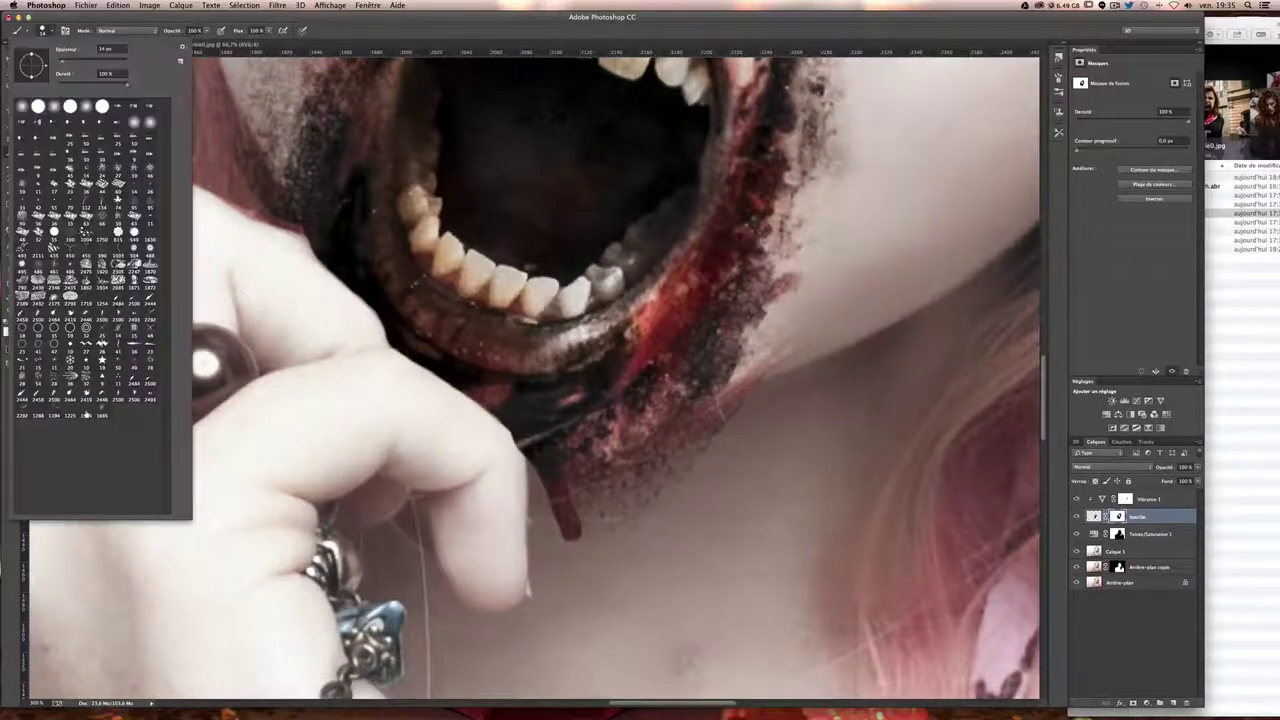
click(88, 412)
drag(114, 62, 113, 60)
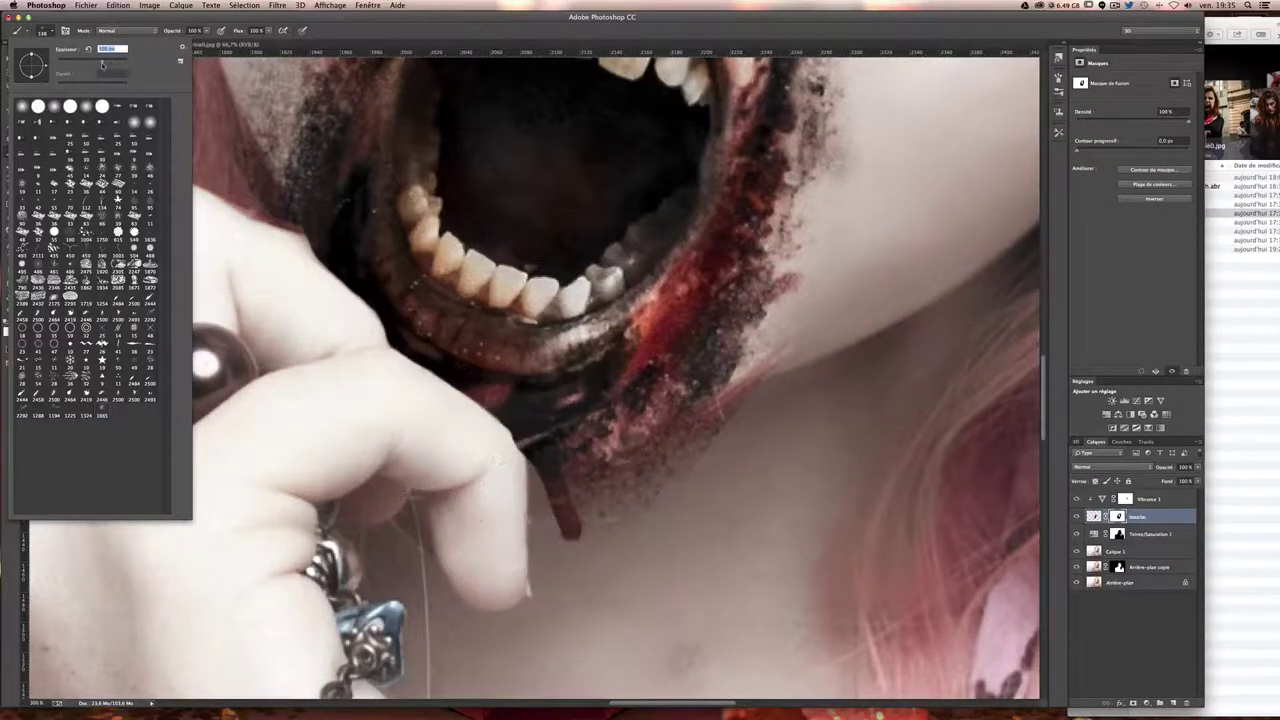
click(660, 514)
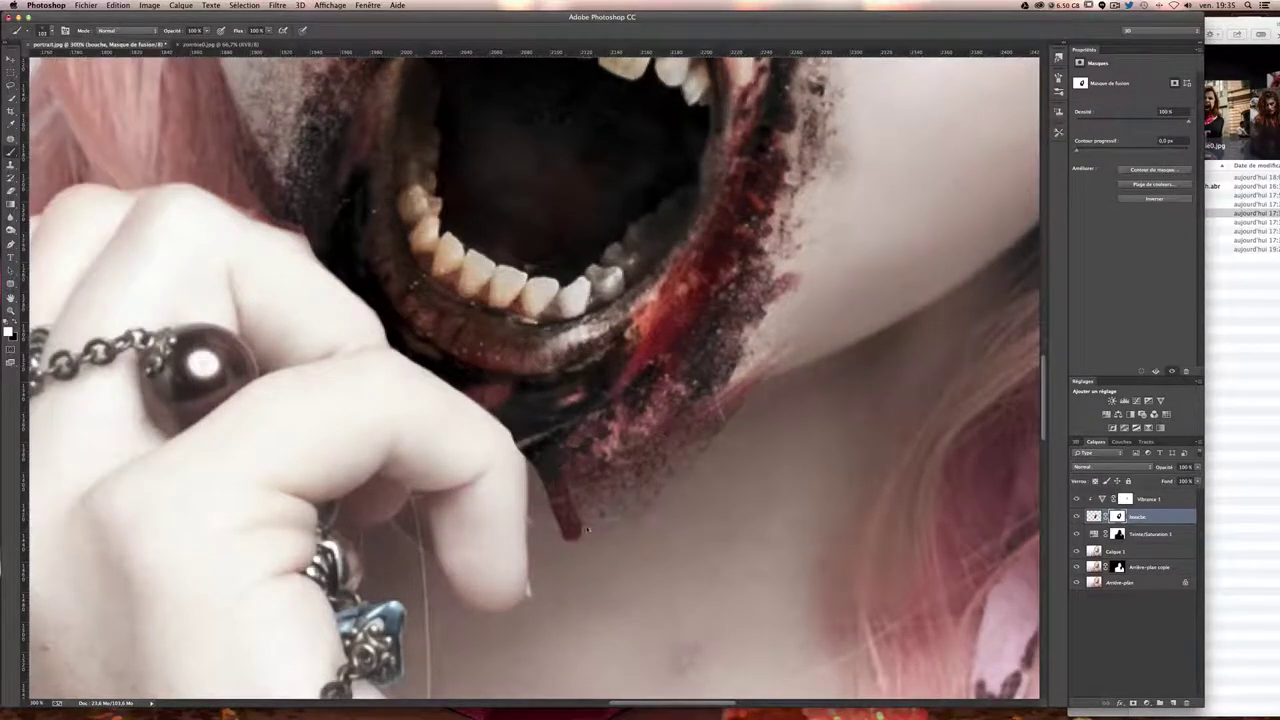
mouse_move(588, 530)
mouse_down()
mouse_move(571, 537)
mouse_move(585, 595)
mouse_move(555, 440)
mouse_move(553, 455)
mouse_up()
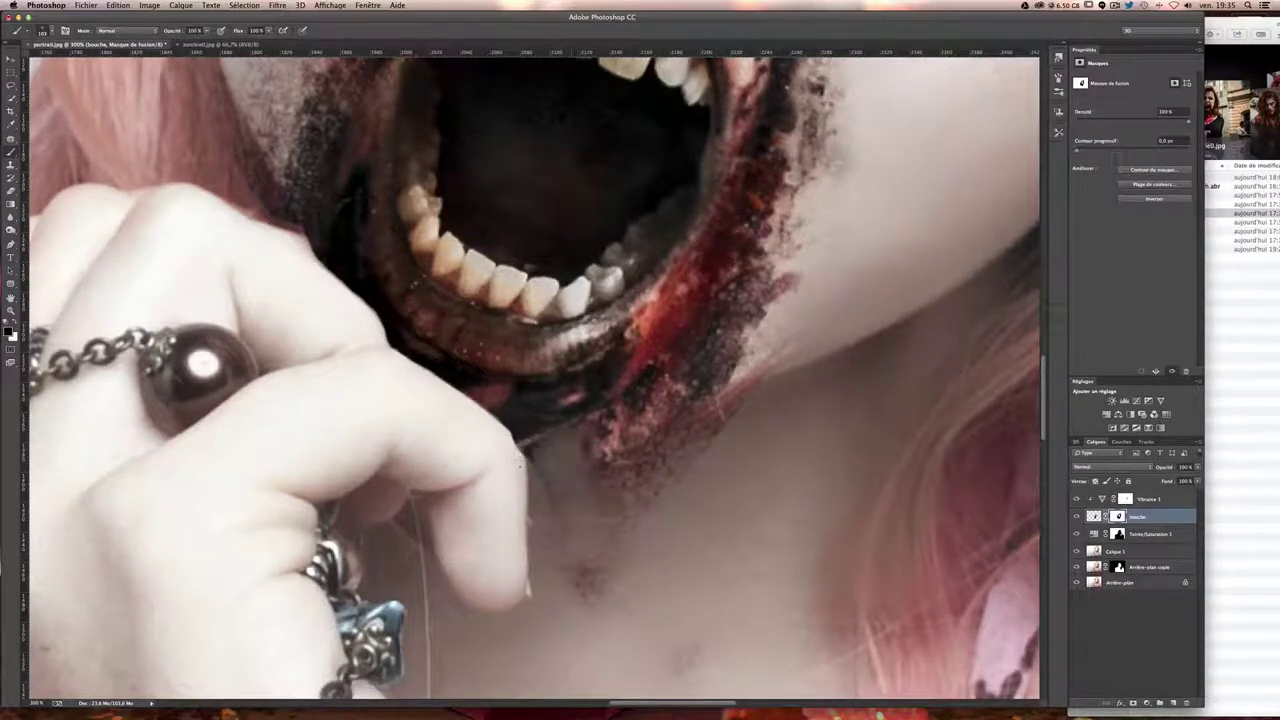
mouse_move(614, 490)
mouse_down()
mouse_move(650, 405)
mouse_move(612, 432)
mouse_up()
key(ctrl+z)
key(ctrl+z)
key(ctrl+z)
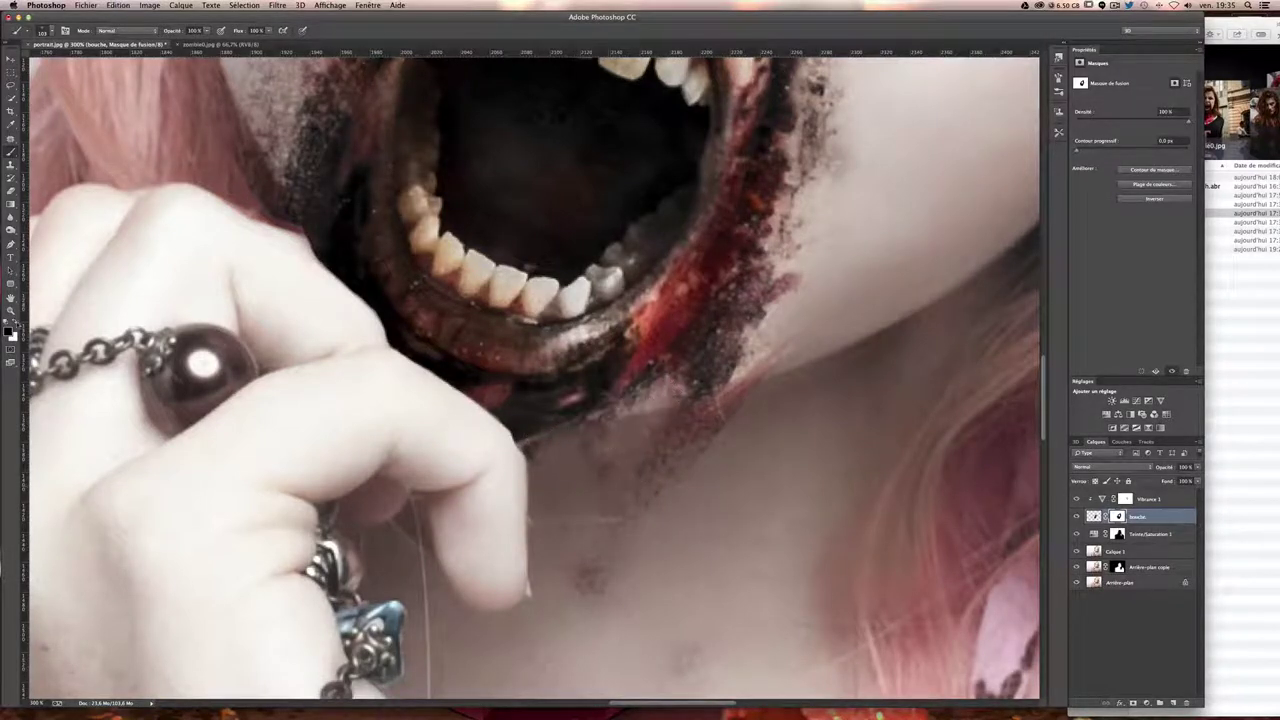
key(ctrl+z)
- Paint the grainy wound texture down onto the neck below the lip and finger
key(ctrl+z)
key(ctrl+z)
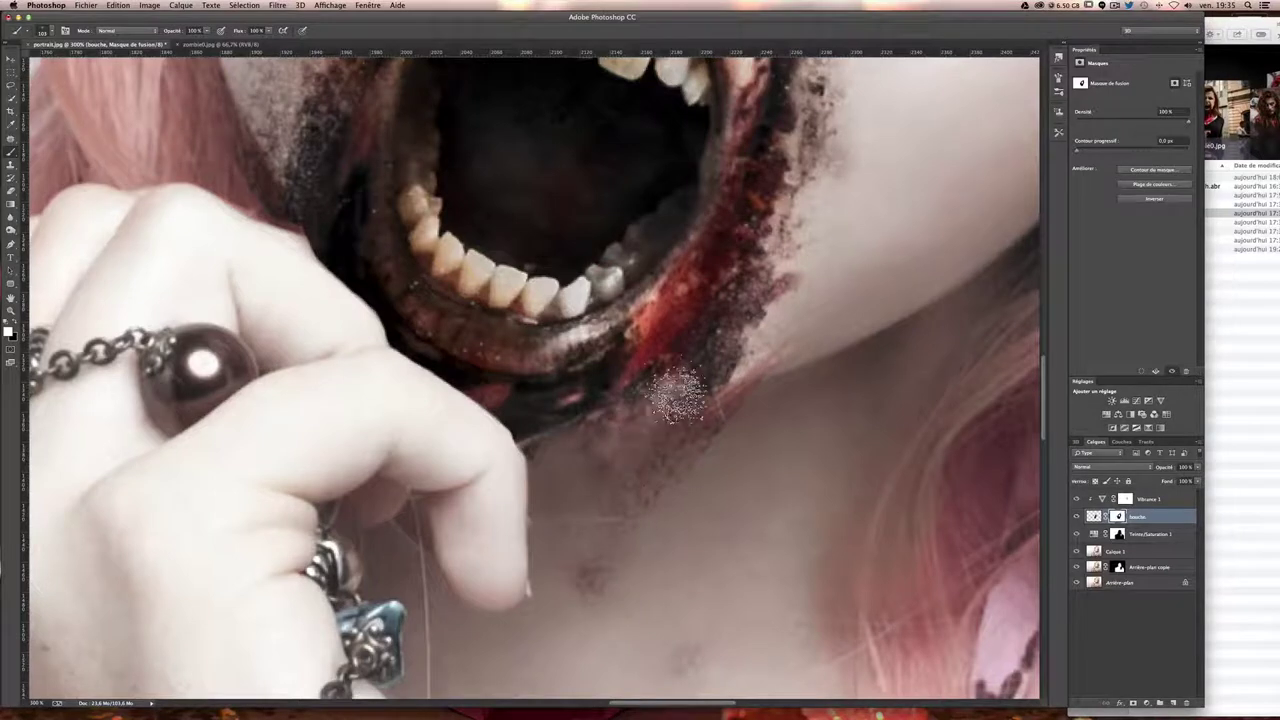
key(ctrl+z)
drag(590, 540, 556, 452)
drag(570, 560, 575, 610)
mouse_move(560, 455)
mouse_down()
mouse_move(625, 500)
mouse_move(718, 422)
mouse_up()
mouse_move(520, 480)
mouse_down()
mouse_move(580, 560)
mouse_move(555, 430)
mouse_up()
key(ctrl+z)
drag(560, 480, 571, 586)
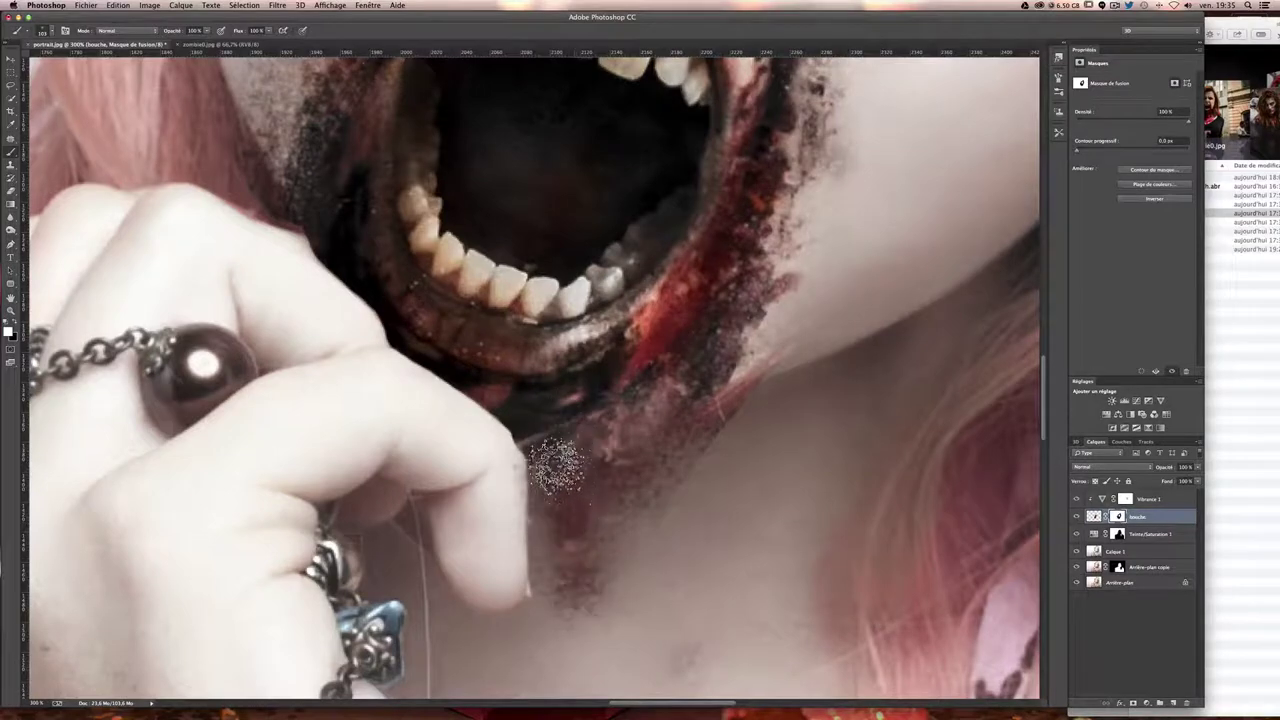
drag(557, 457, 565, 420)
key(ctrl+minus)
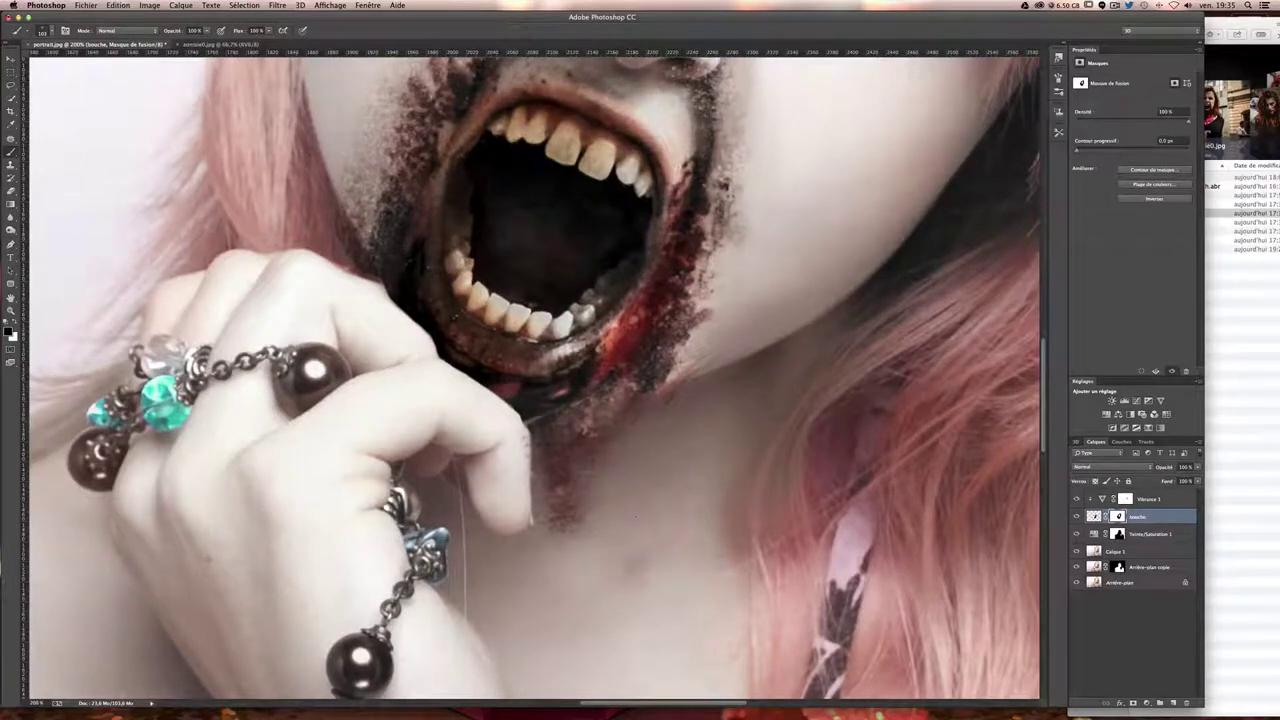
key(ctrl+0)
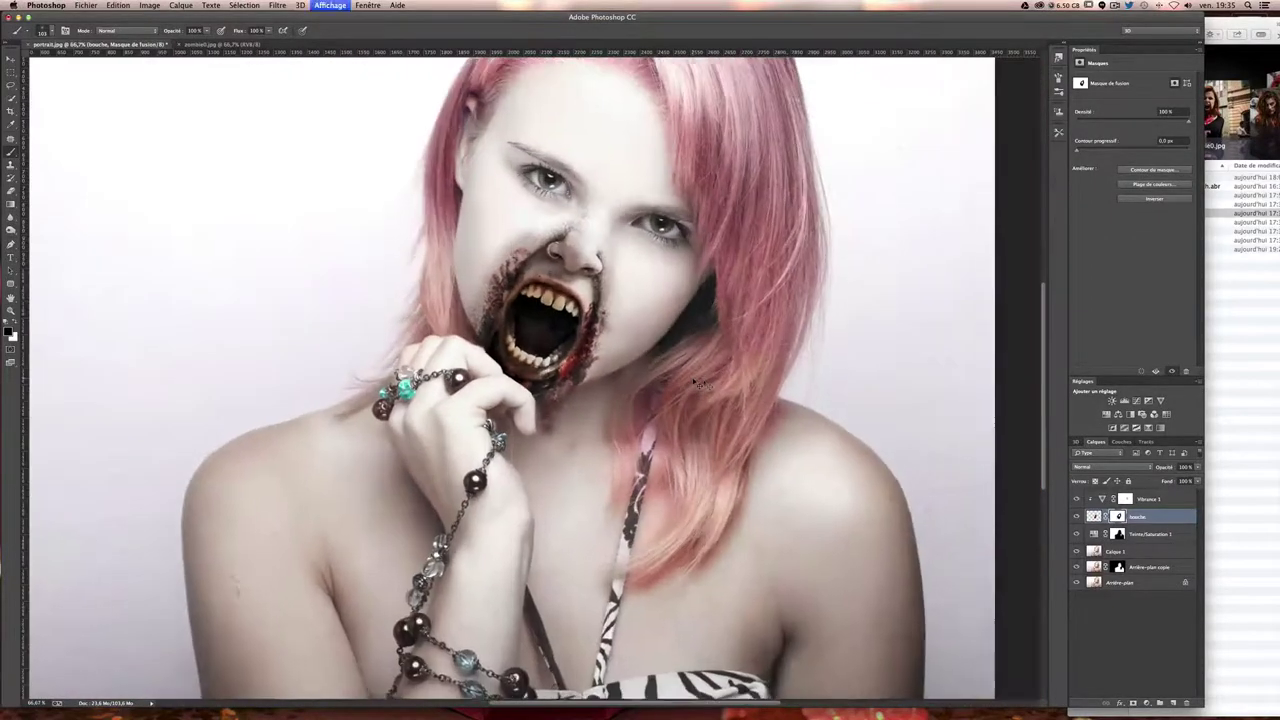
scroll(410, 215, up, 3)
scroll(410, 215, up, 2)
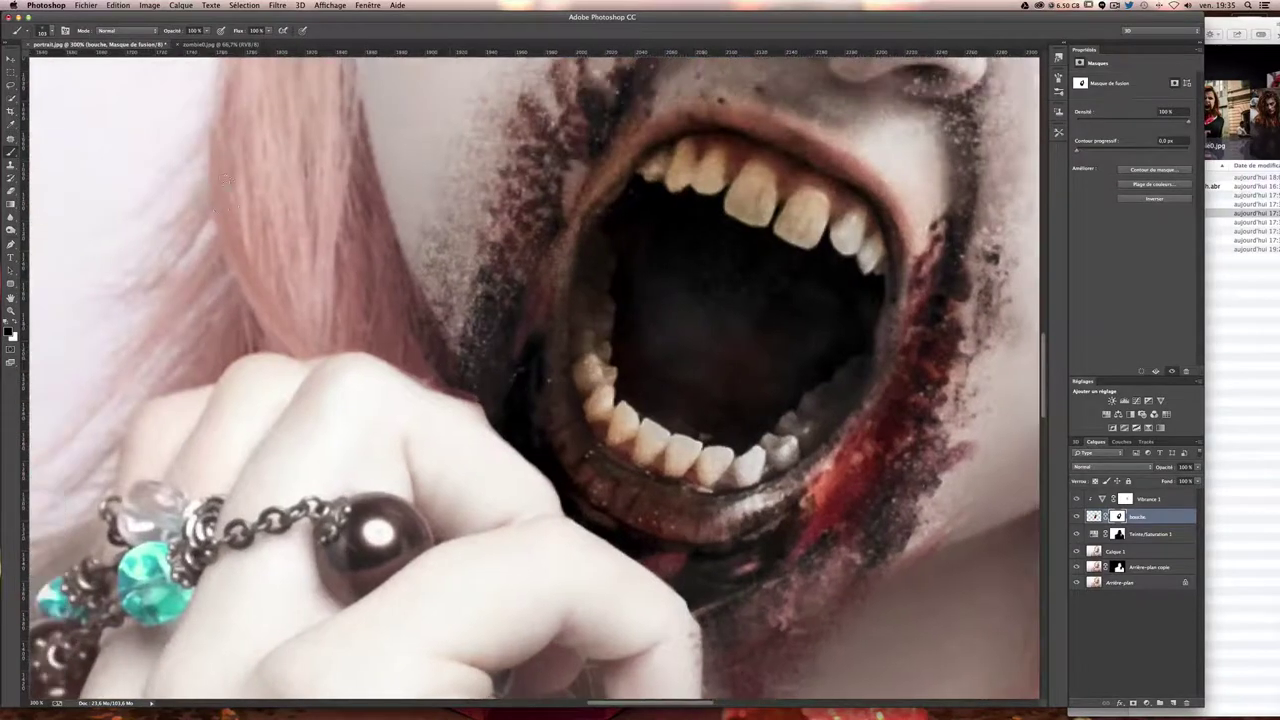
click(43, 30)
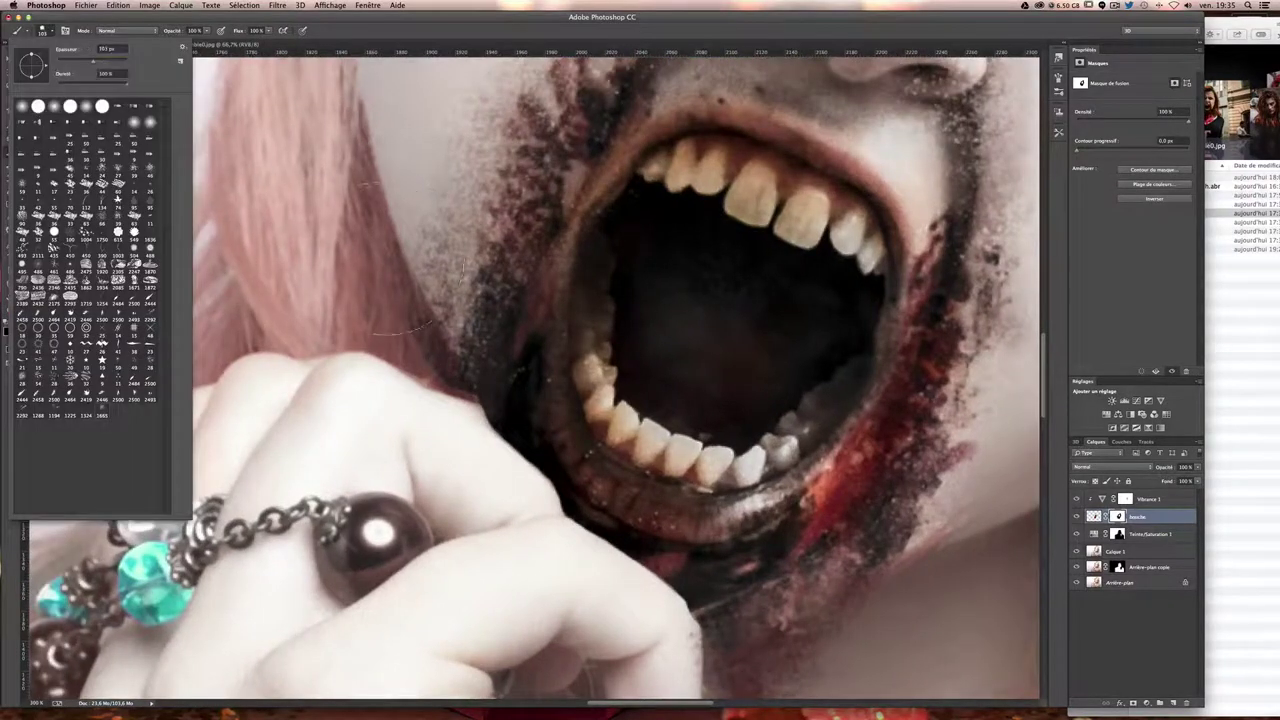
click(371, 257)
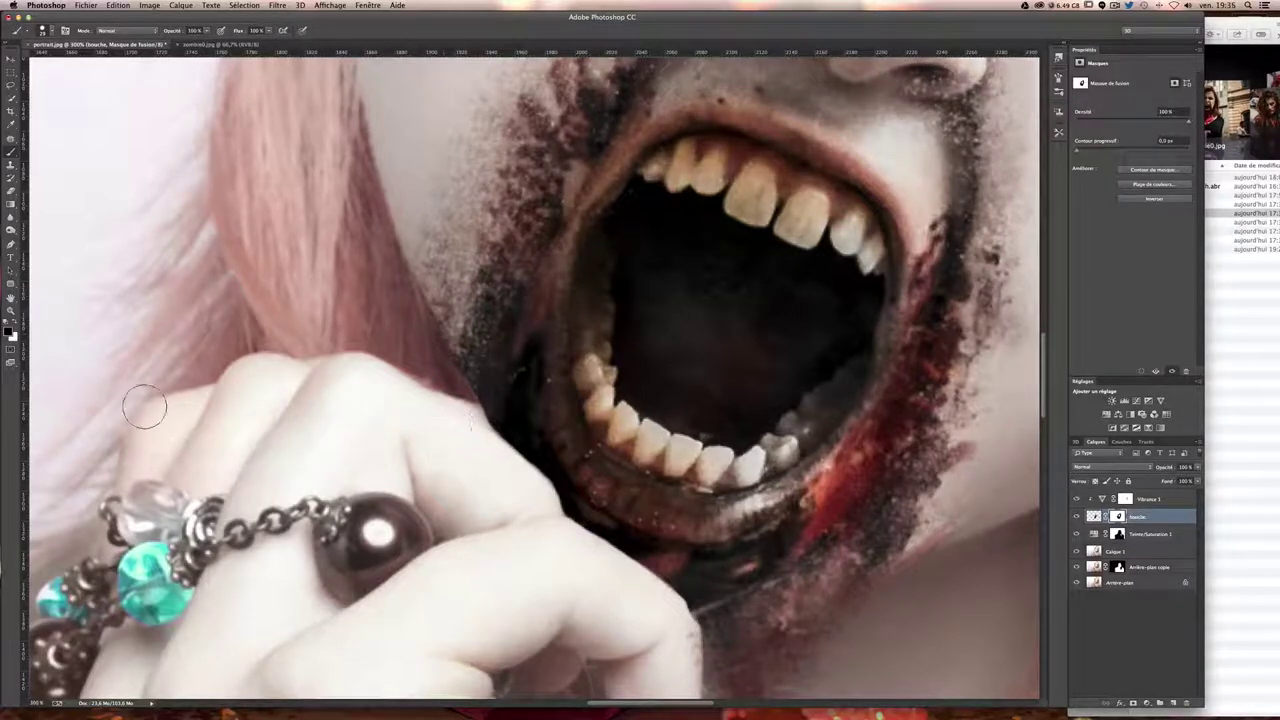
key(ctrl+minus)
key(ctrl+plus)
key(ctrl+plus)
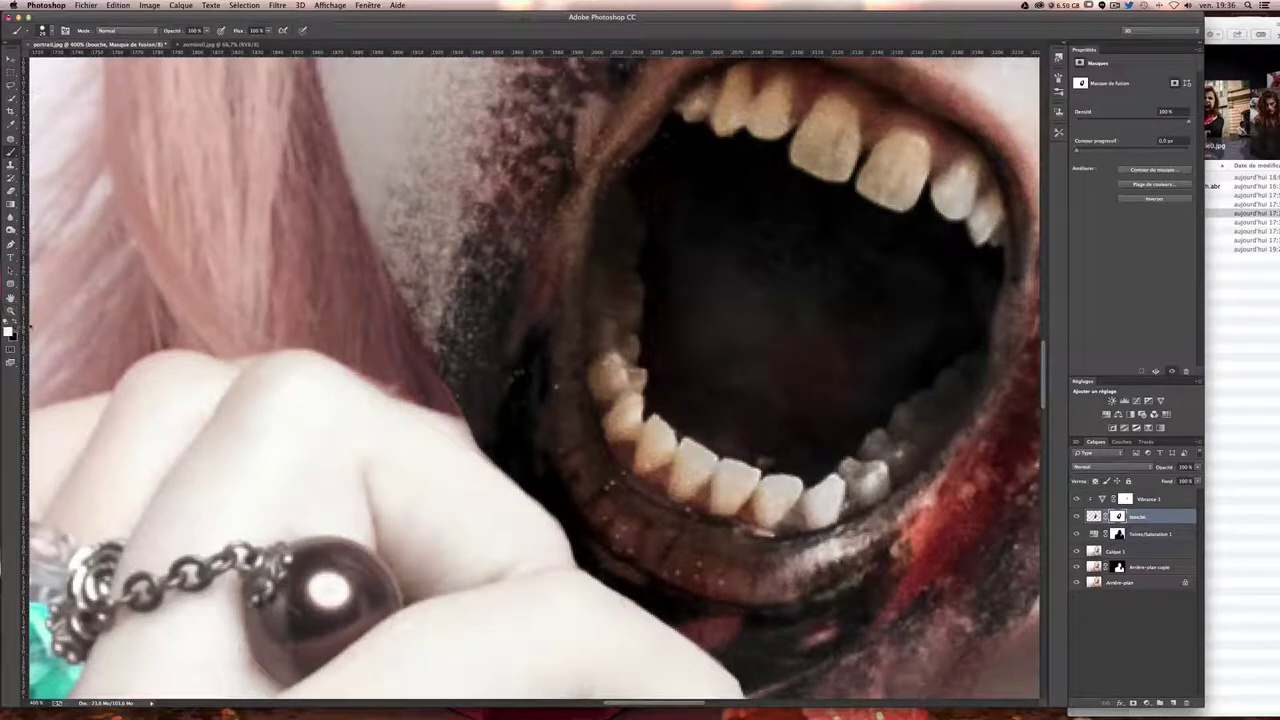
drag(400, 363, 420, 363)
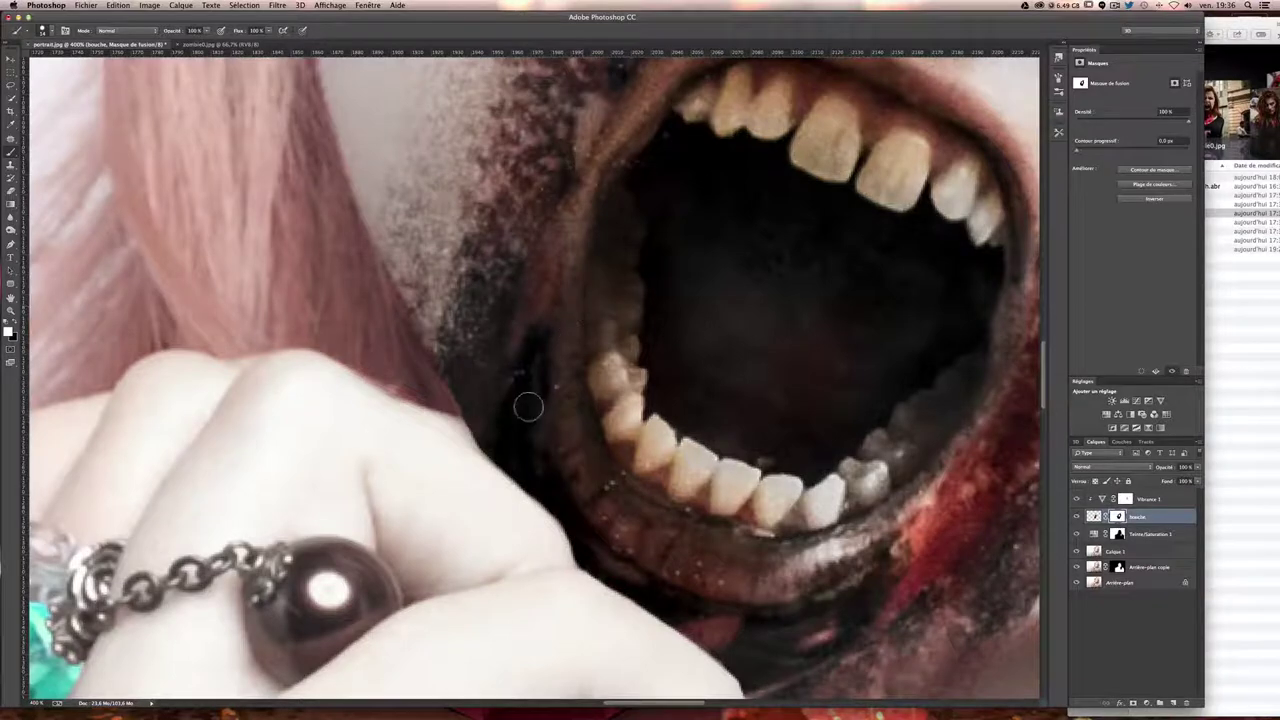
key(ctrl+0)
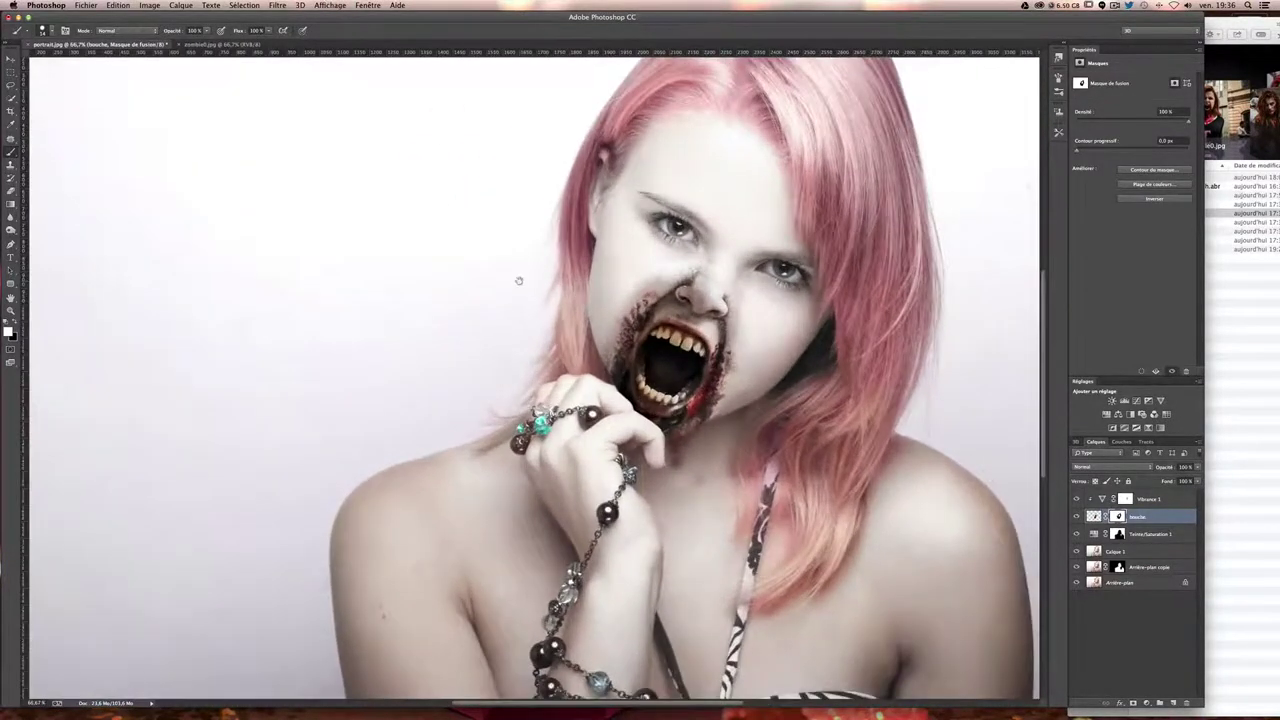
key(ctrl+plus)
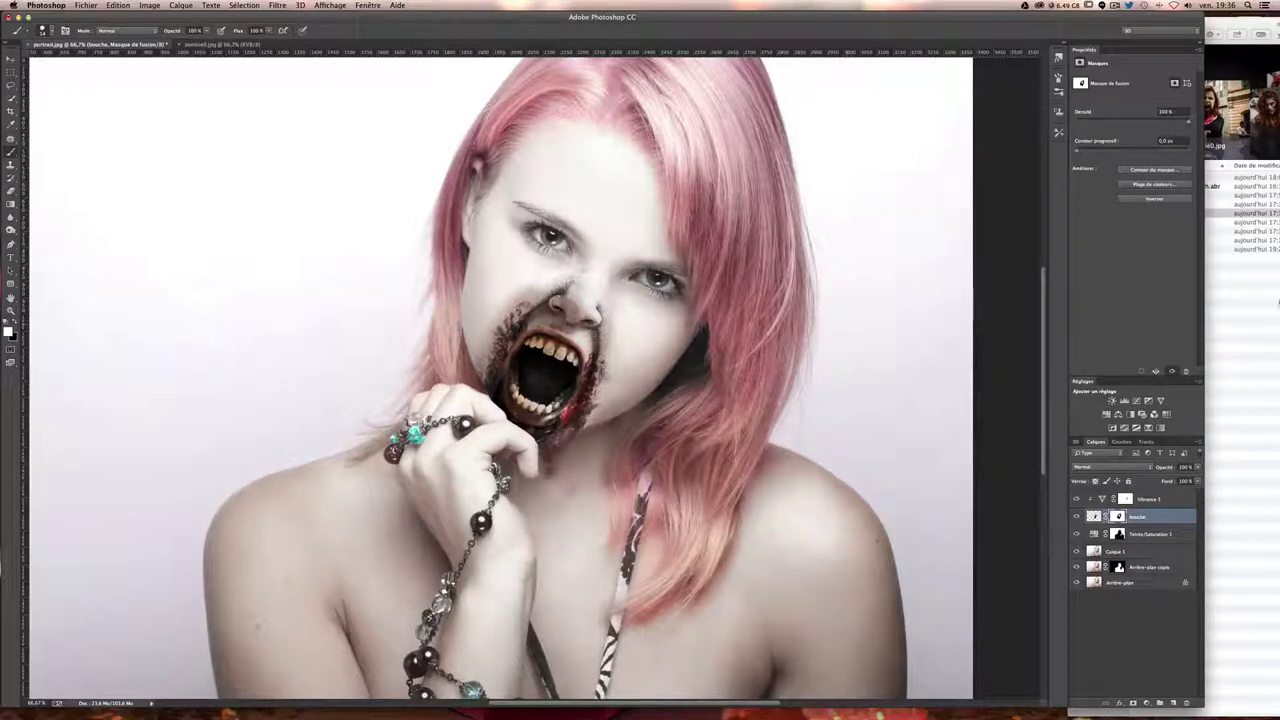
- Open zombie1.jpg from Finder in Adobe Photoshop CC via Ouvrir avec
click(1182, 213)
click(1172, 222)
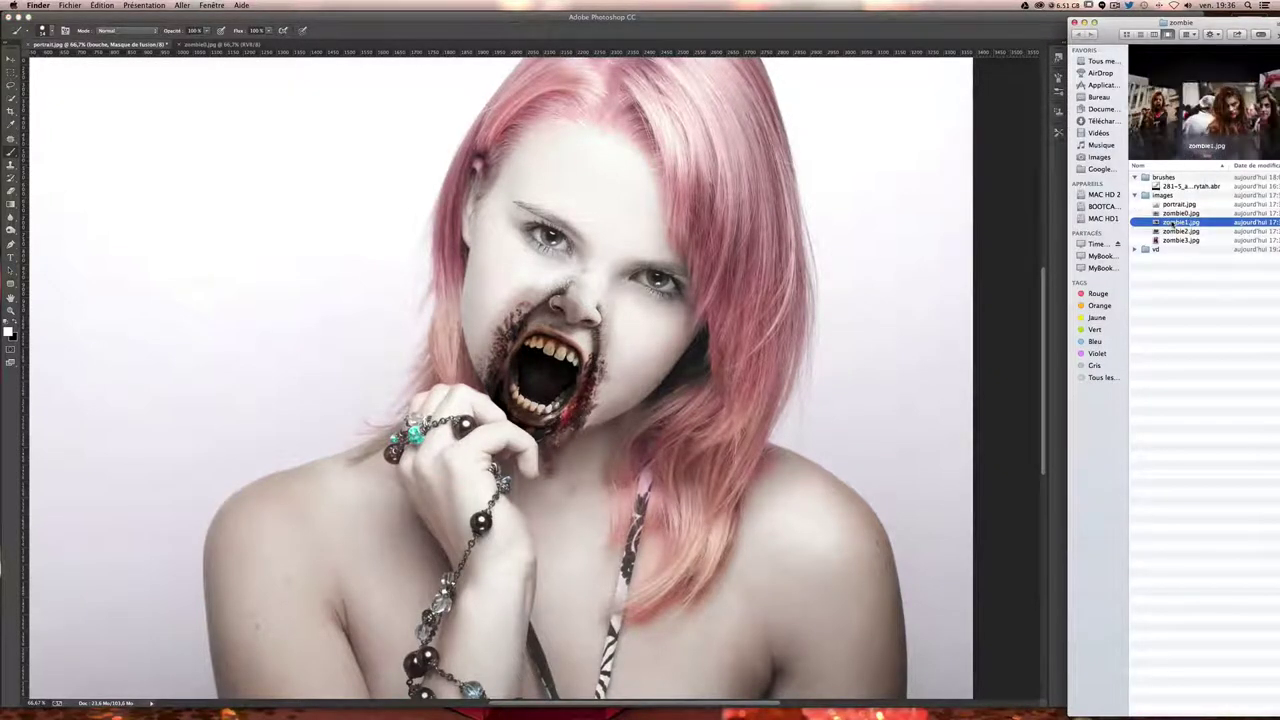
right_click(1180, 228)
click(1180, 228)
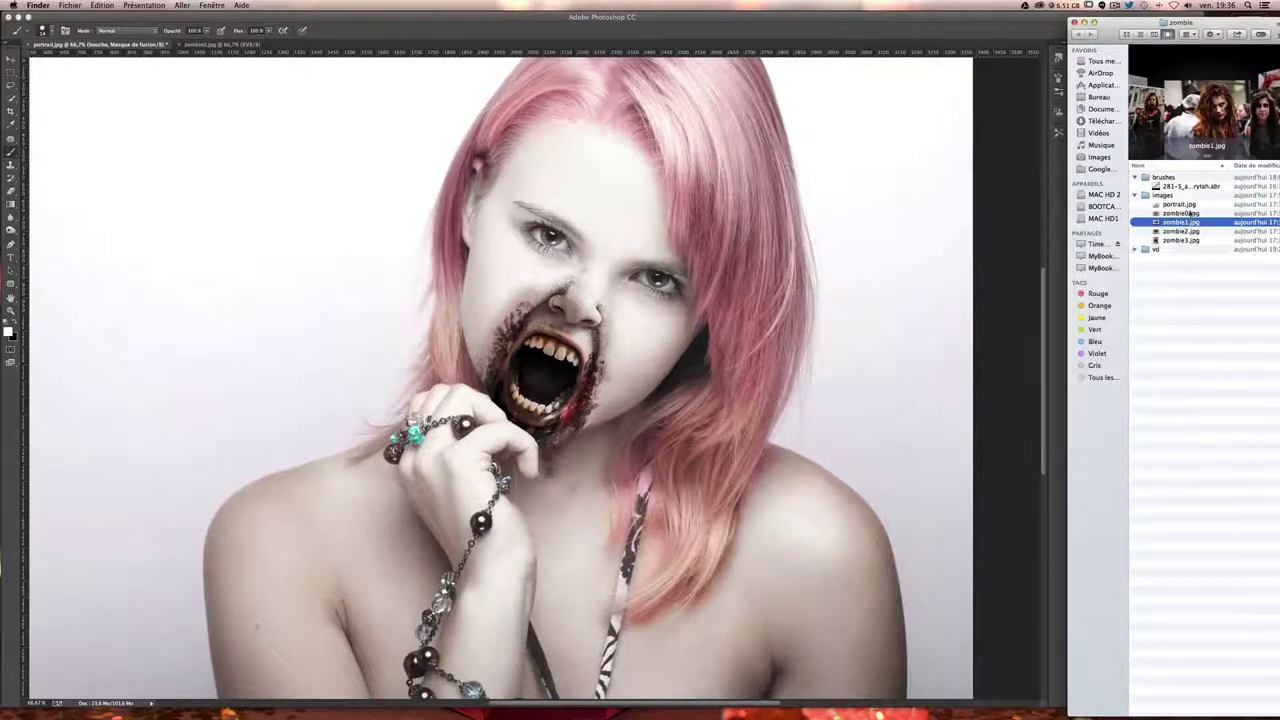
right_click(1168, 224)
mouse_move(1044, 236)
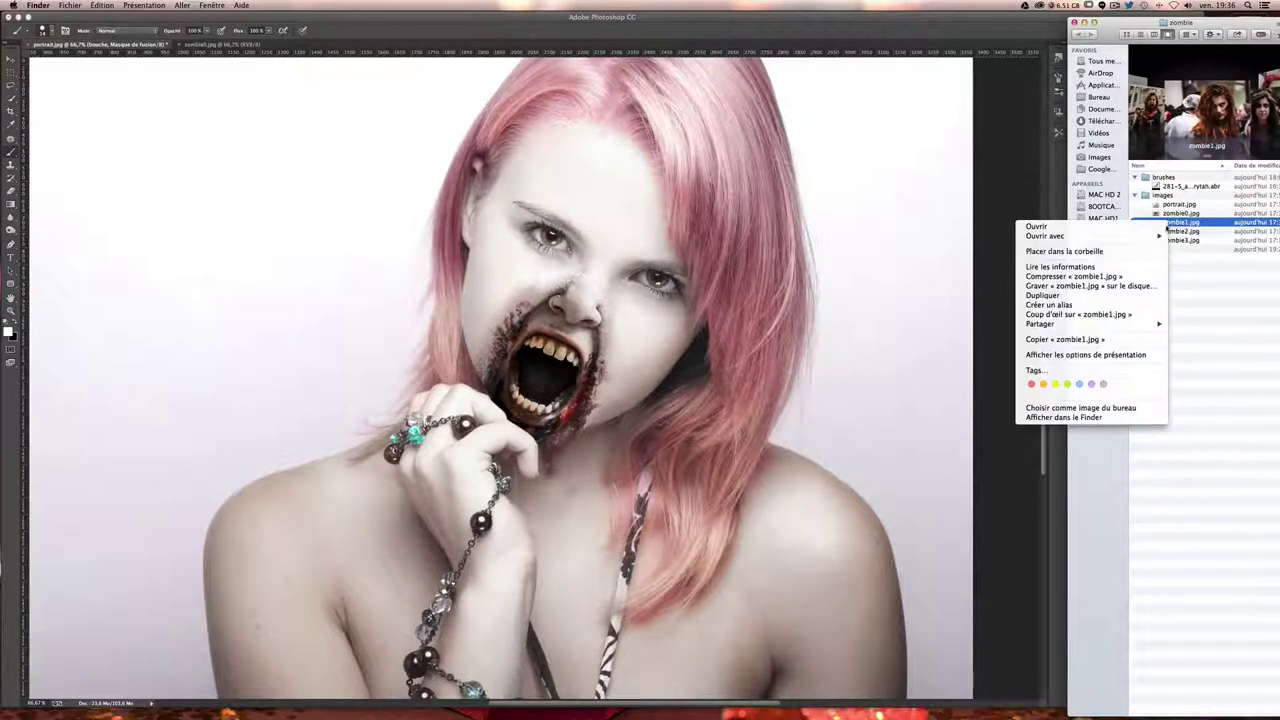
click(1200, 264)
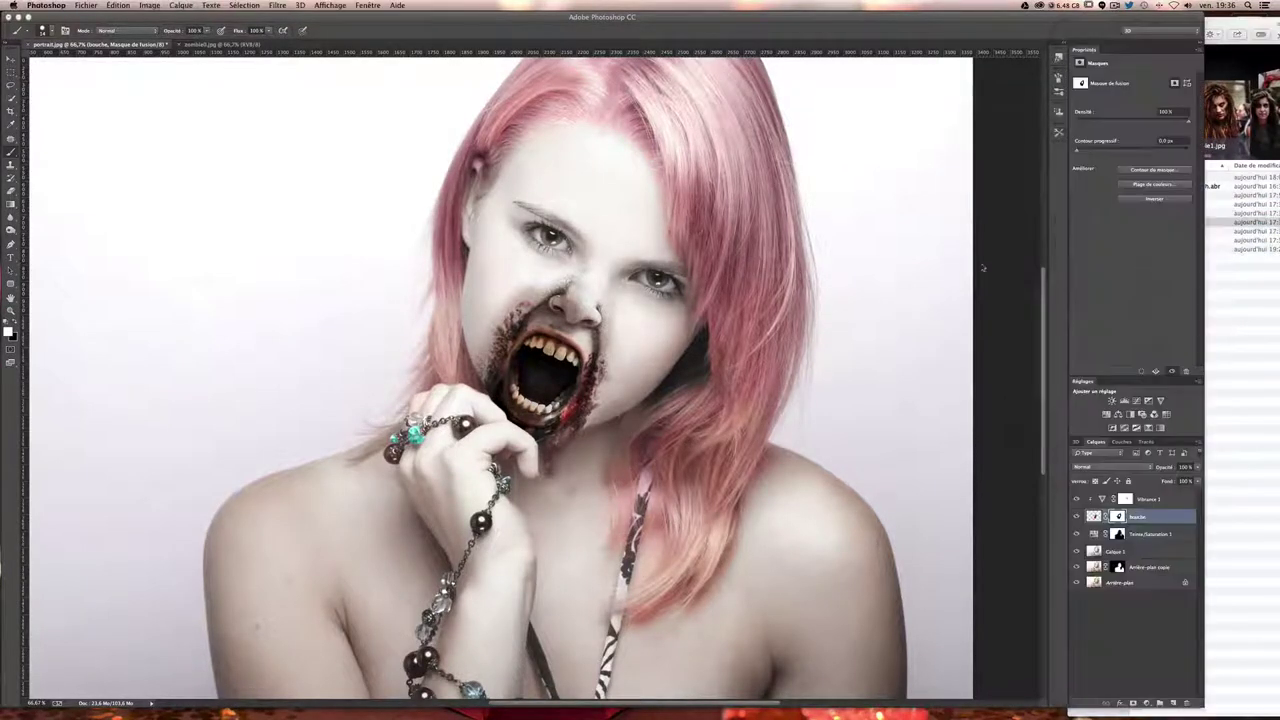
- Open zombie1.jpg and lasso a freehand selection around the torn cheek wound
key(Return)
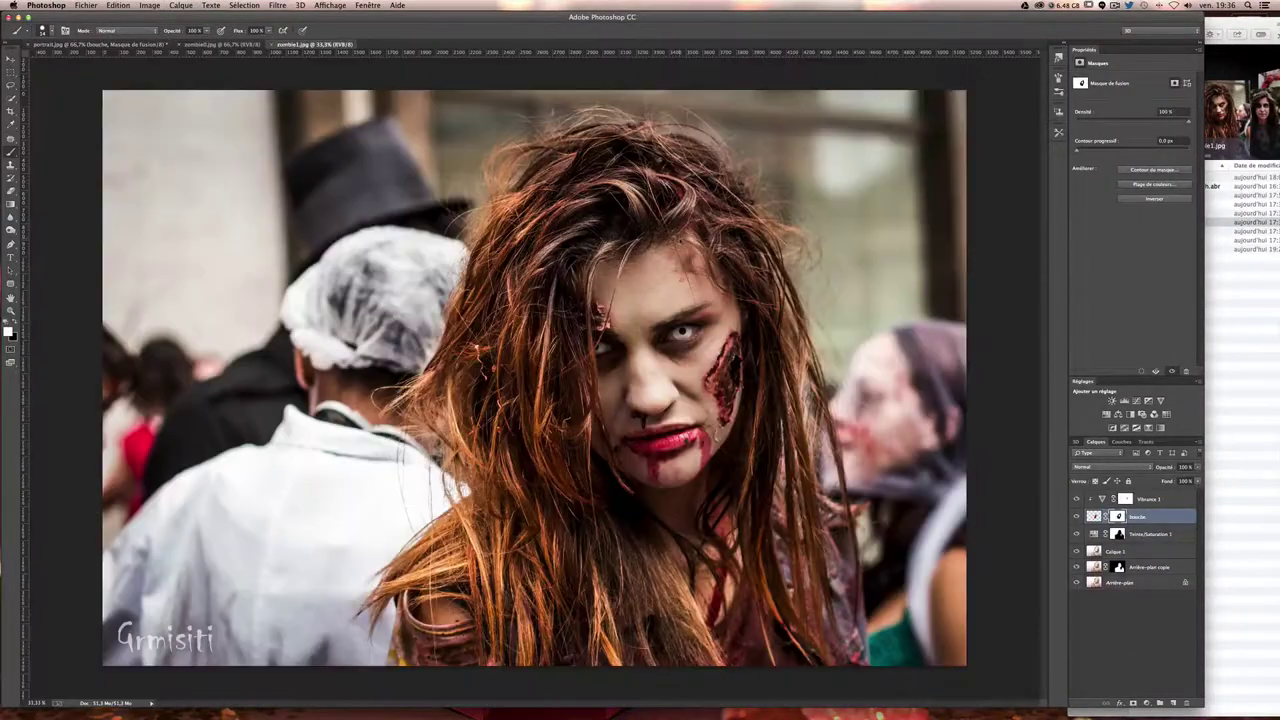
scroll(533, 378, right, 5)
scroll(533, 378, down, 2)
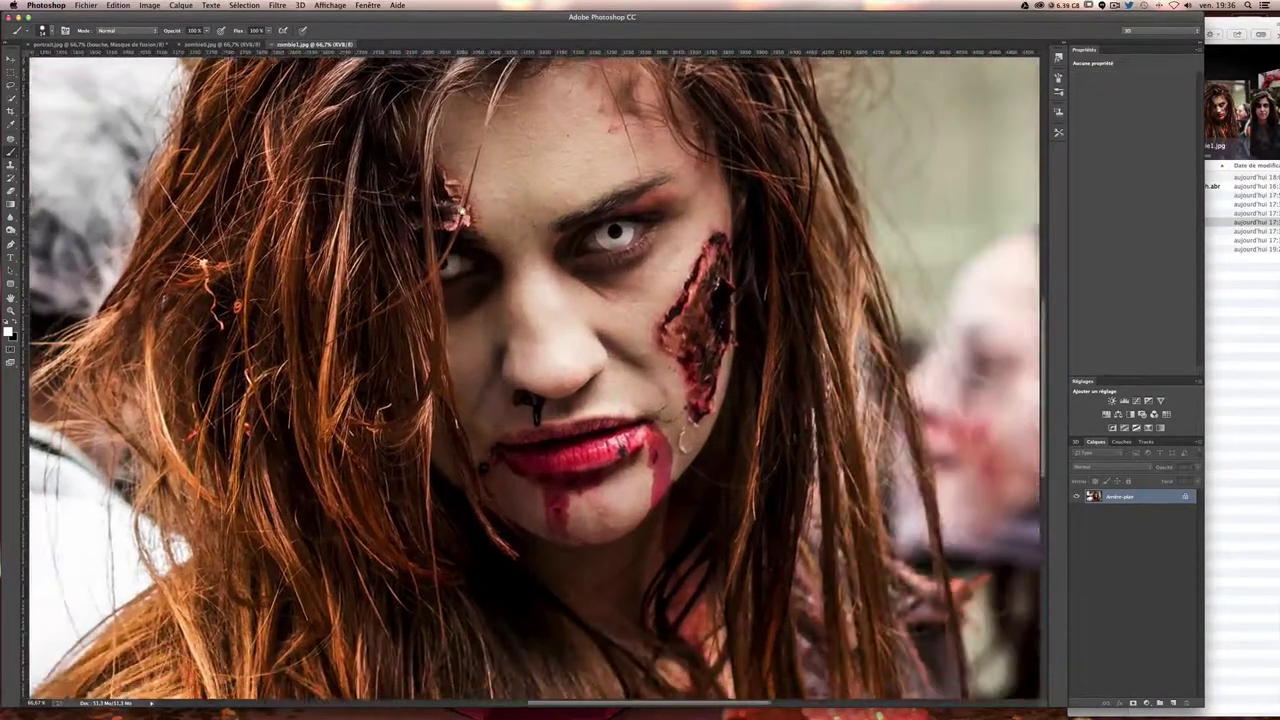
key(l)
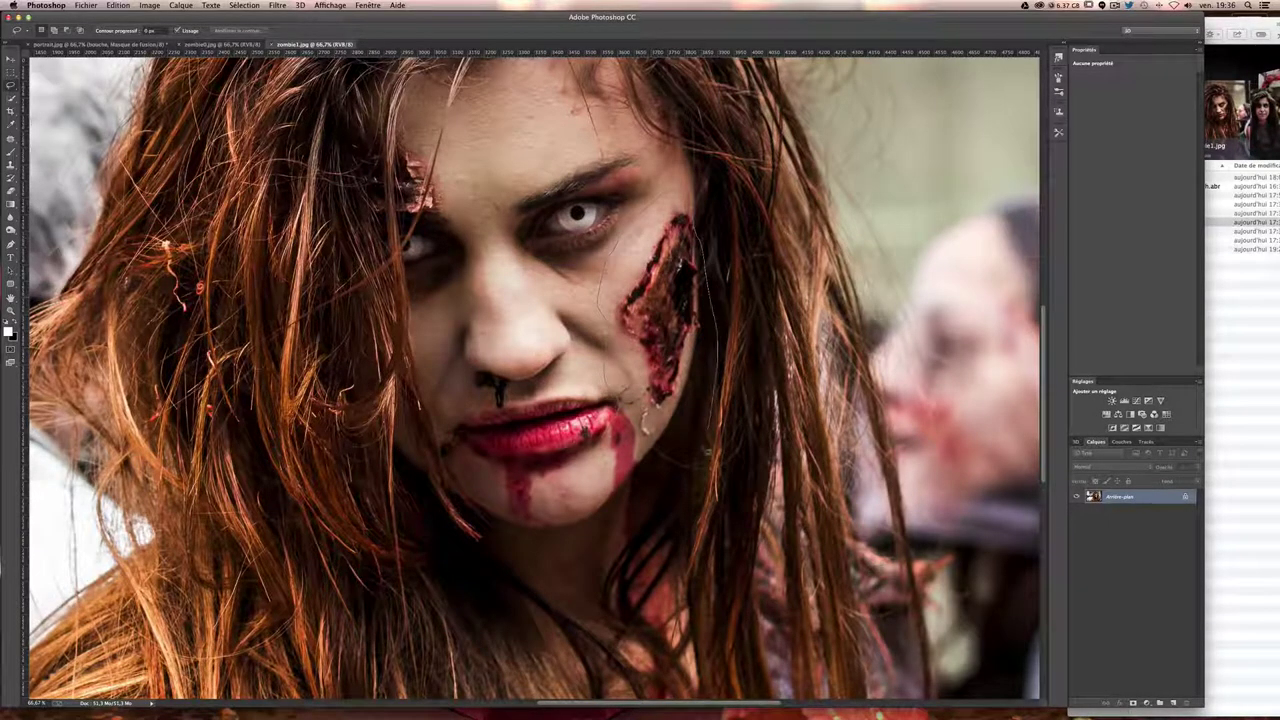
drag(602, 446, 603, 452)
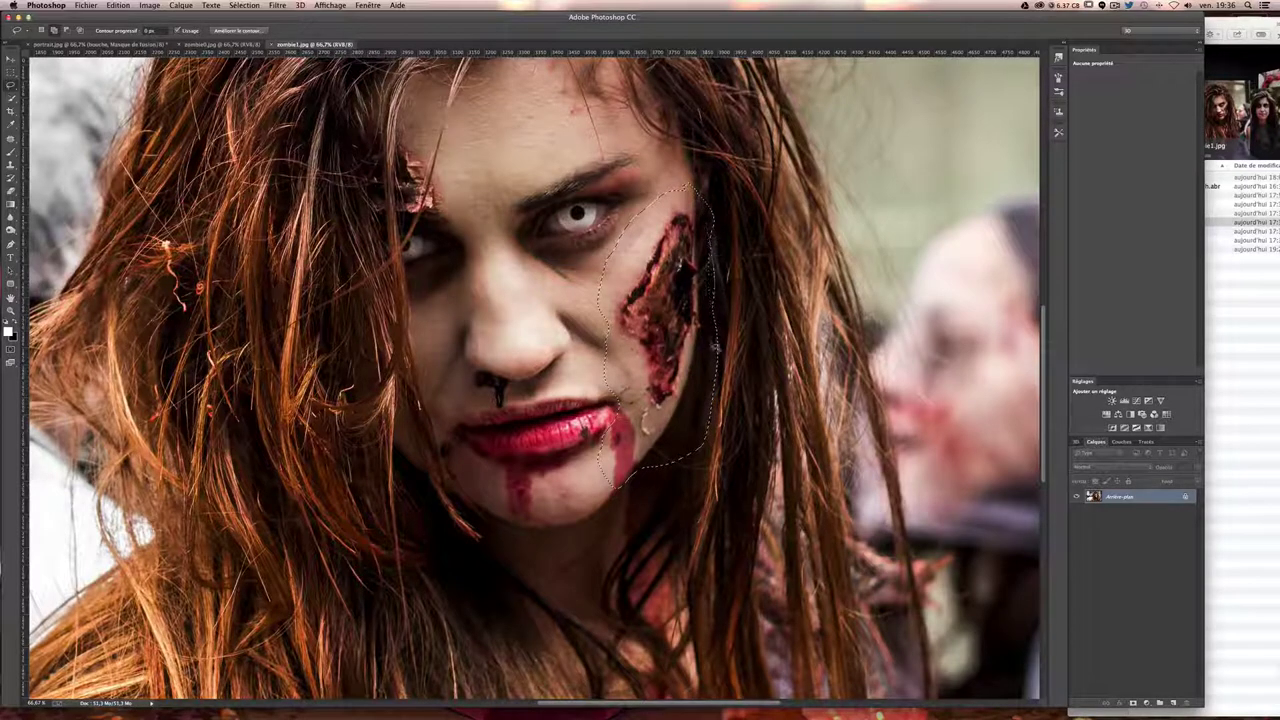
- Drag the selection into the portrait, then remove the unwanted Calque 2 layer
key(v)
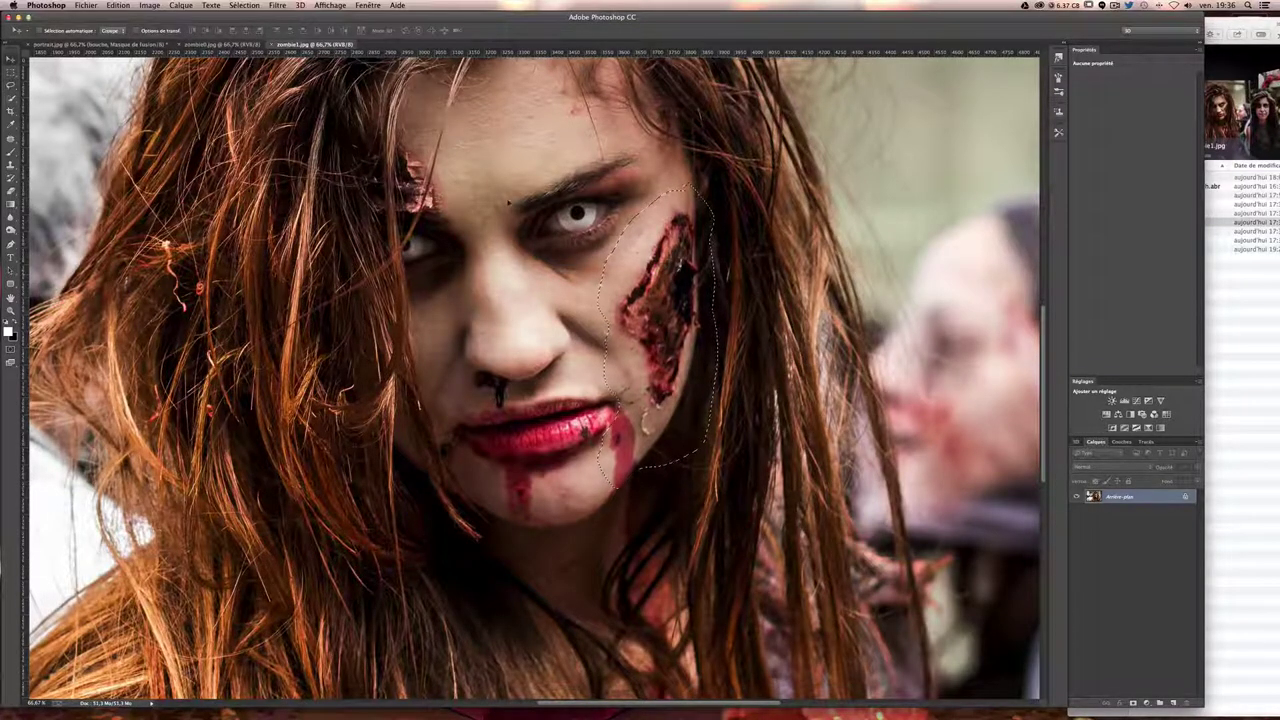
click(51, 46)
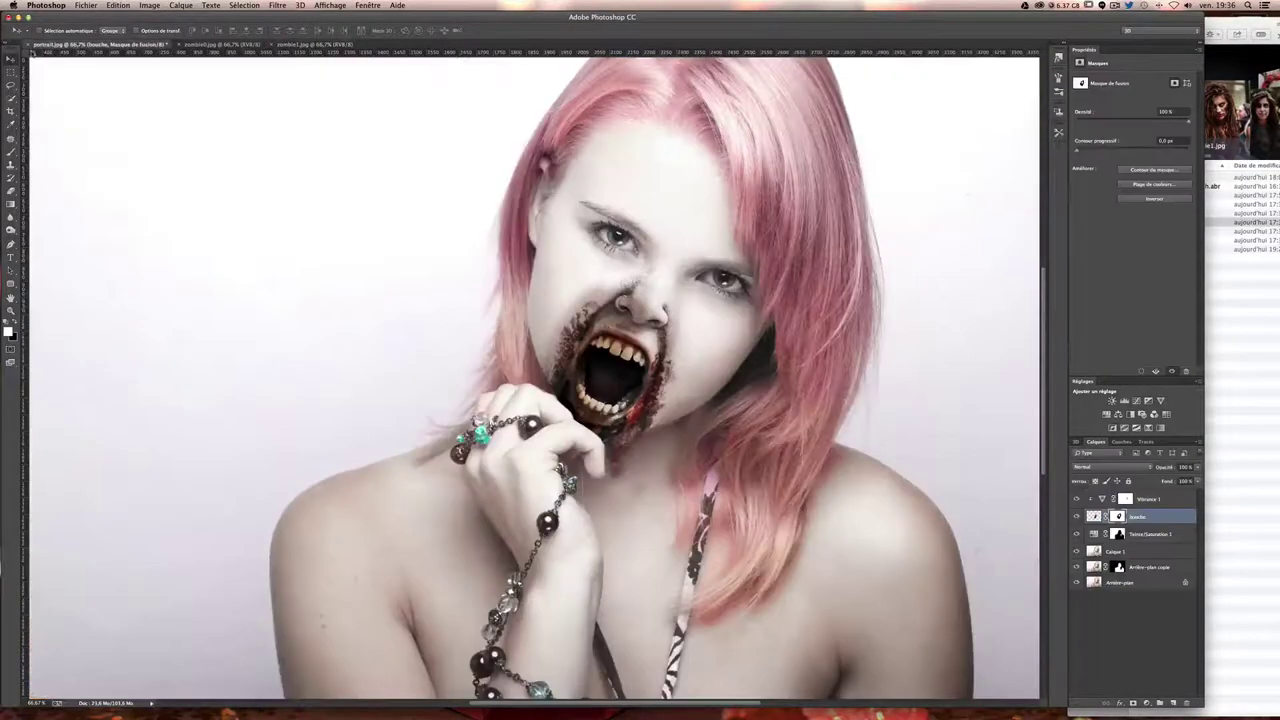
mouse_move(403, 154)
mouse_down()
mouse_move(676, 348)
mouse_move(663, 350)
mouse_up()
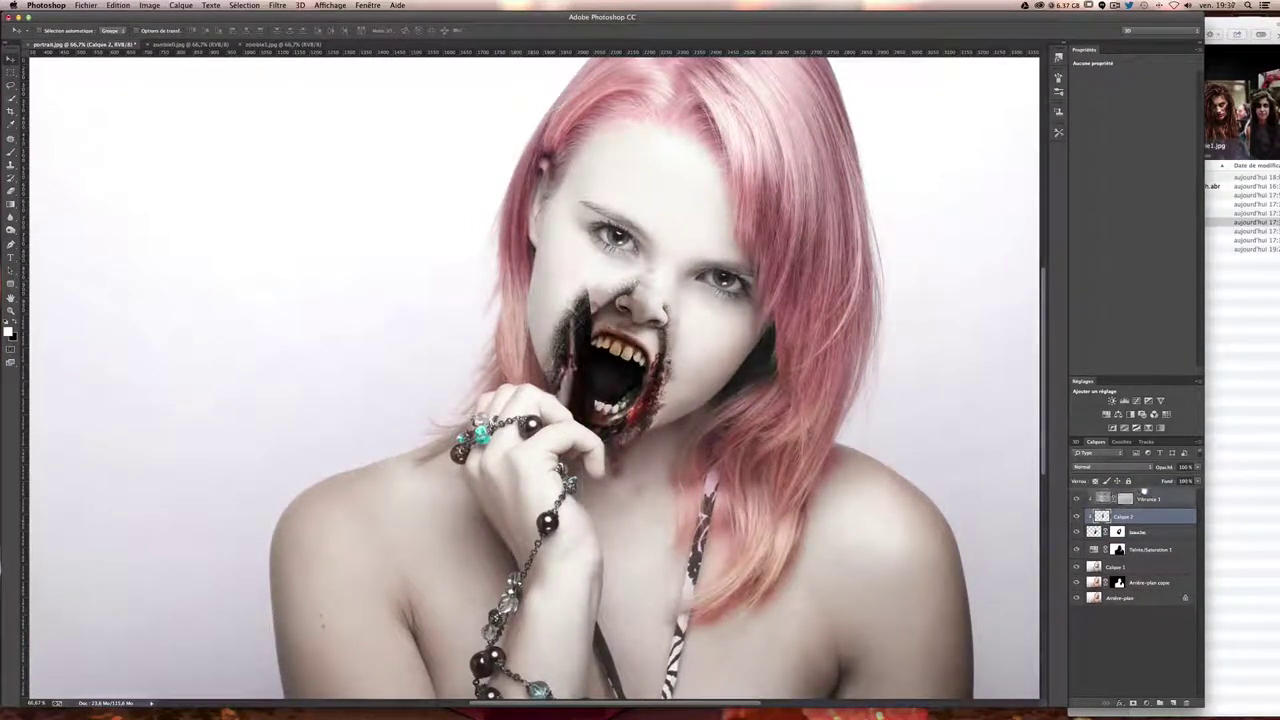
drag(1122, 516, 1135, 494)
key(ctrl+bracketleft)
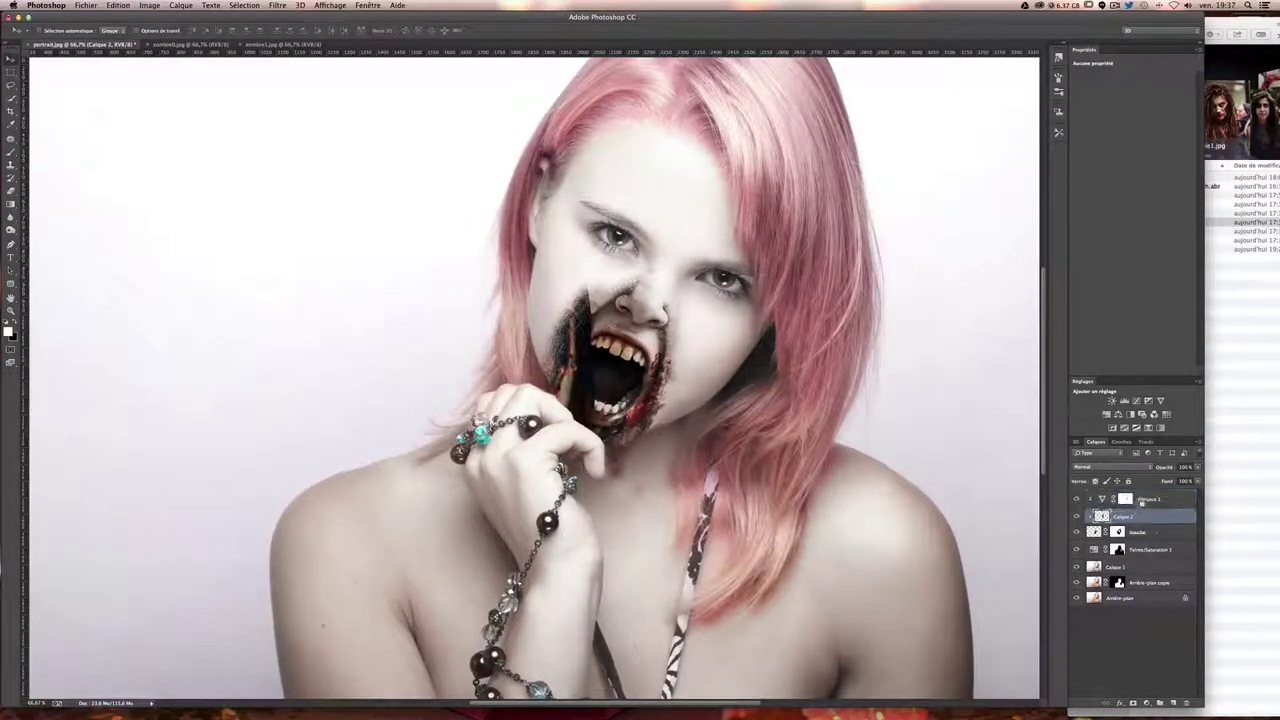
key(ctrl+e)
click(1150, 499)
- Paste the cheek wound over the face as a new layer named cica
key(ctrl+v)
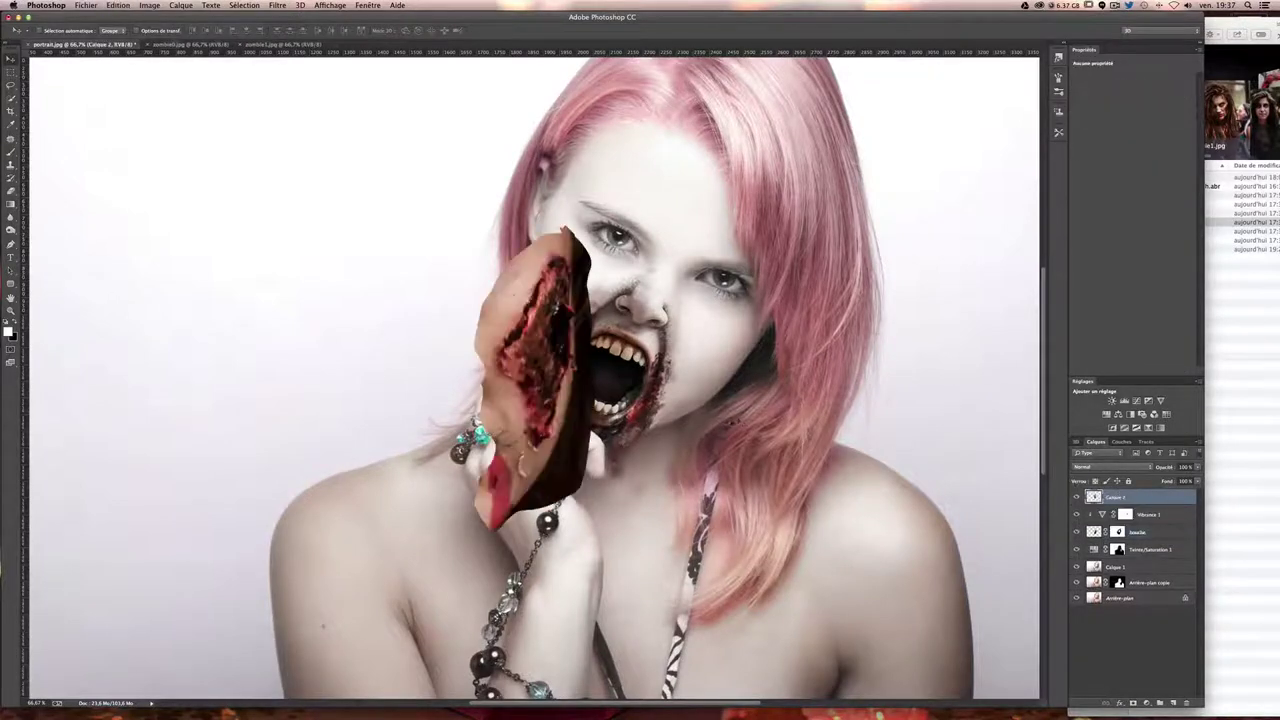
mouse_move(533, 326)
mouse_down()
mouse_move(566, 246)
mouse_move(560, 260)
mouse_up()
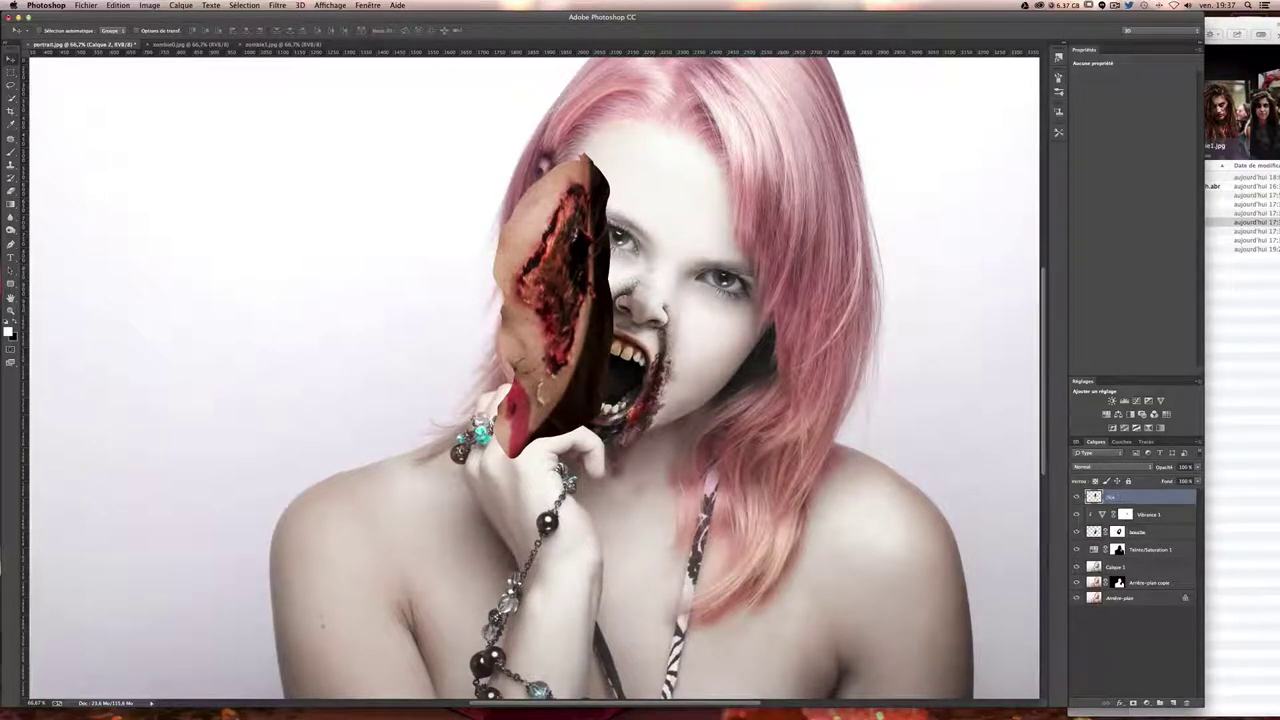
key(Return)
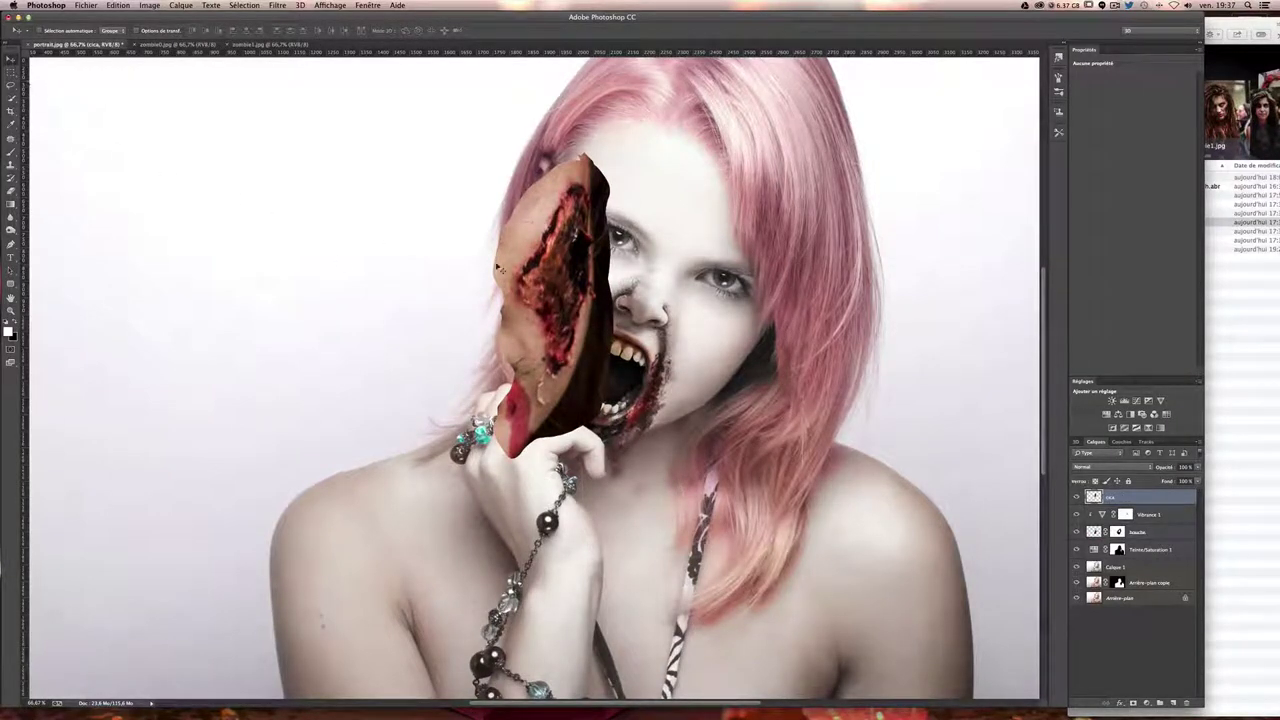
key(ctrl+t)
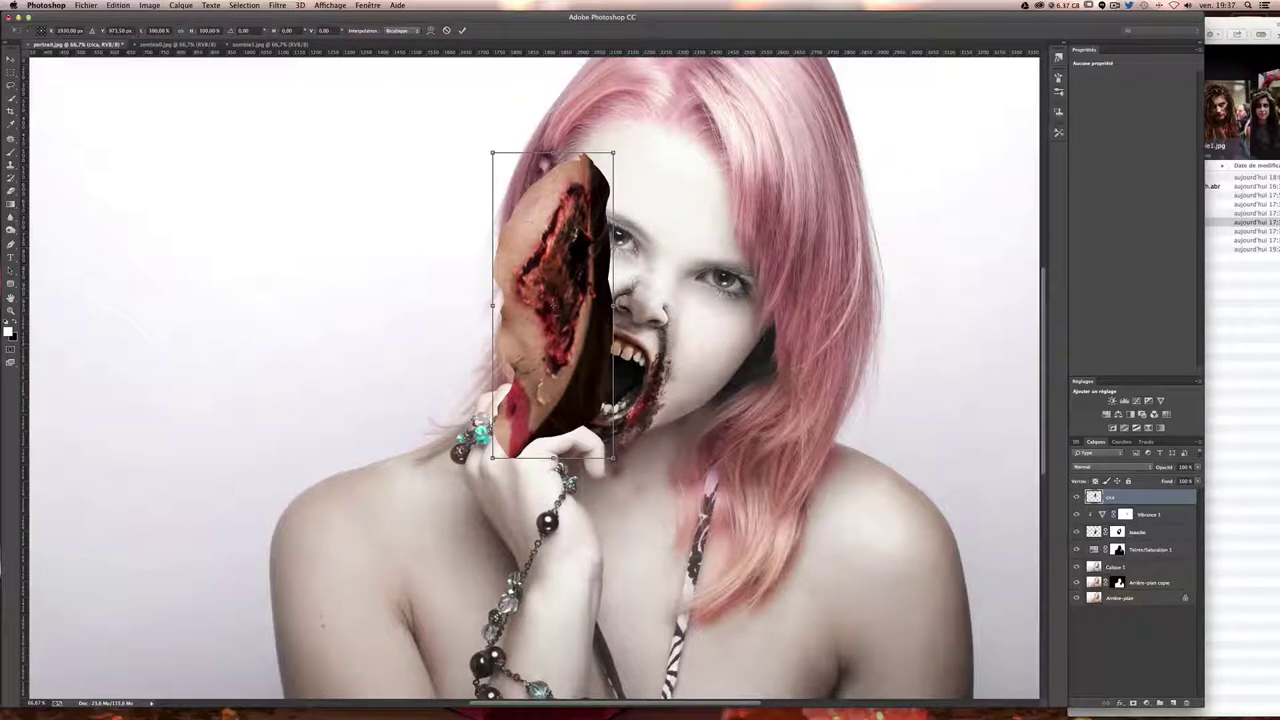
- Shrink, flip horizontally and reposition the wound patch on the cheek, then lower its opacity
drag(613, 459, 558, 322)
right_click(551, 265)
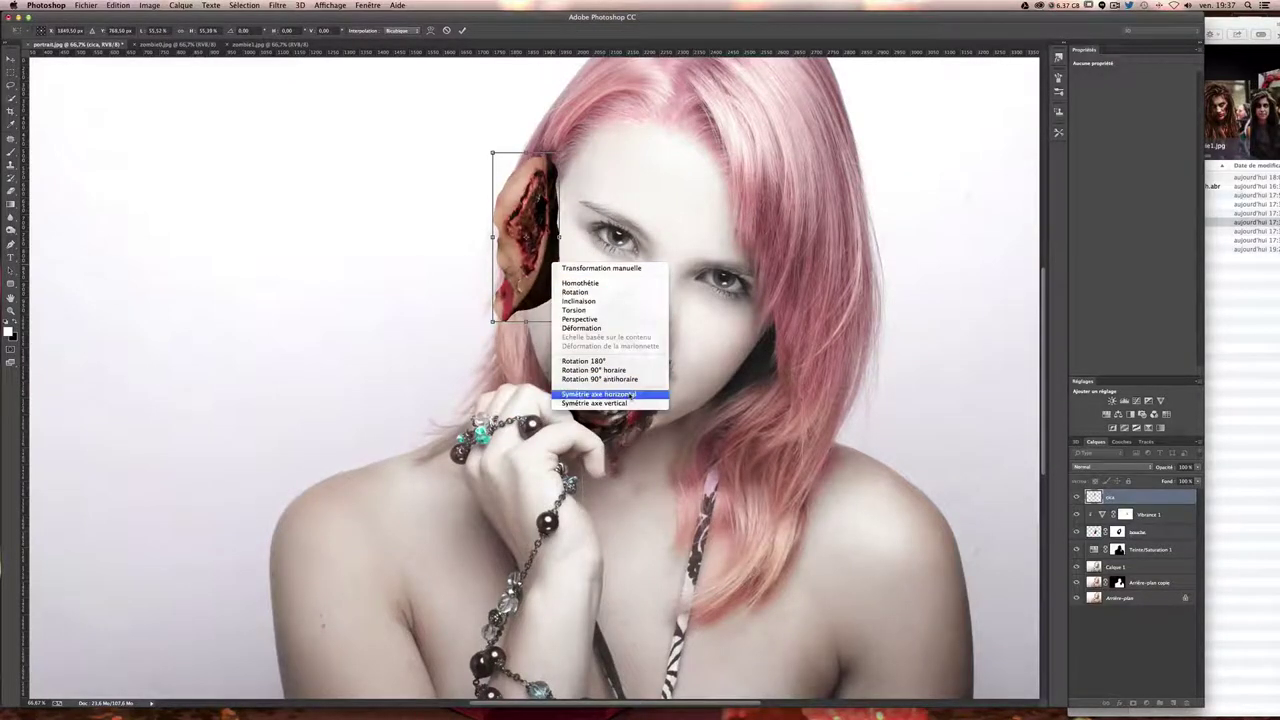
click(632, 396)
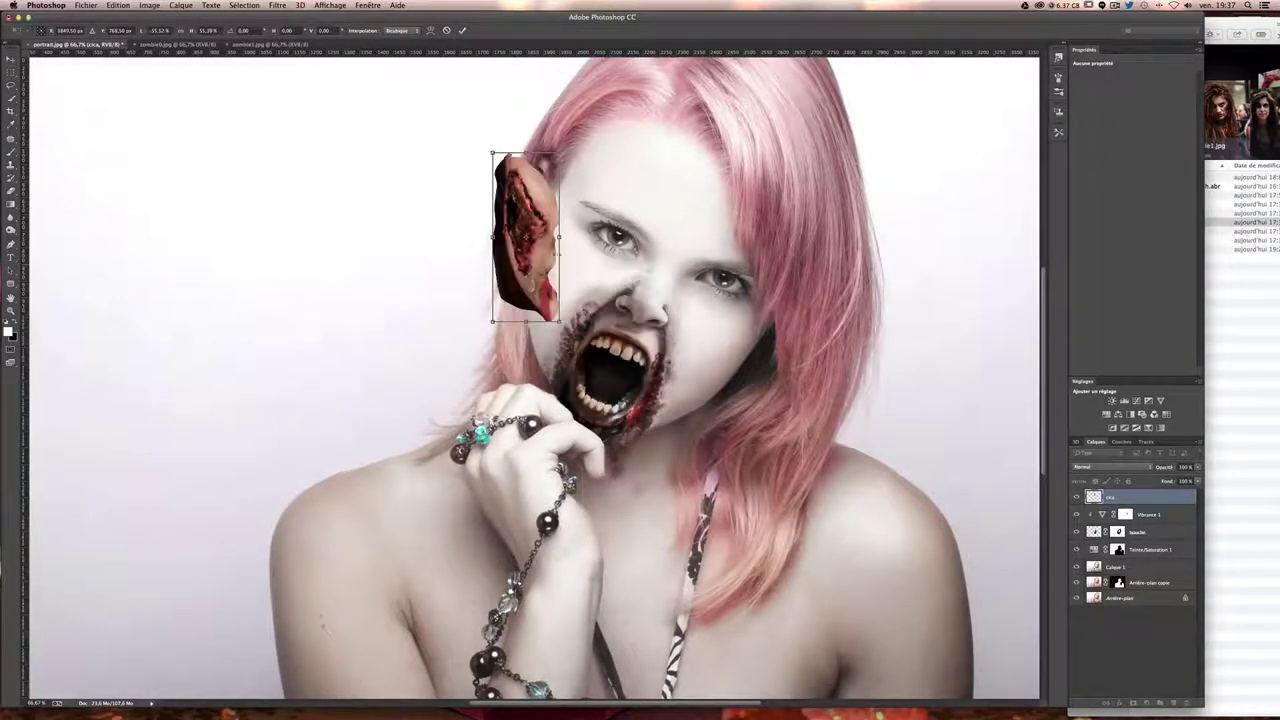
mouse_move(530, 240)
mouse_down()
mouse_move(545, 293)
mouse_move(580, 264)
mouse_up()
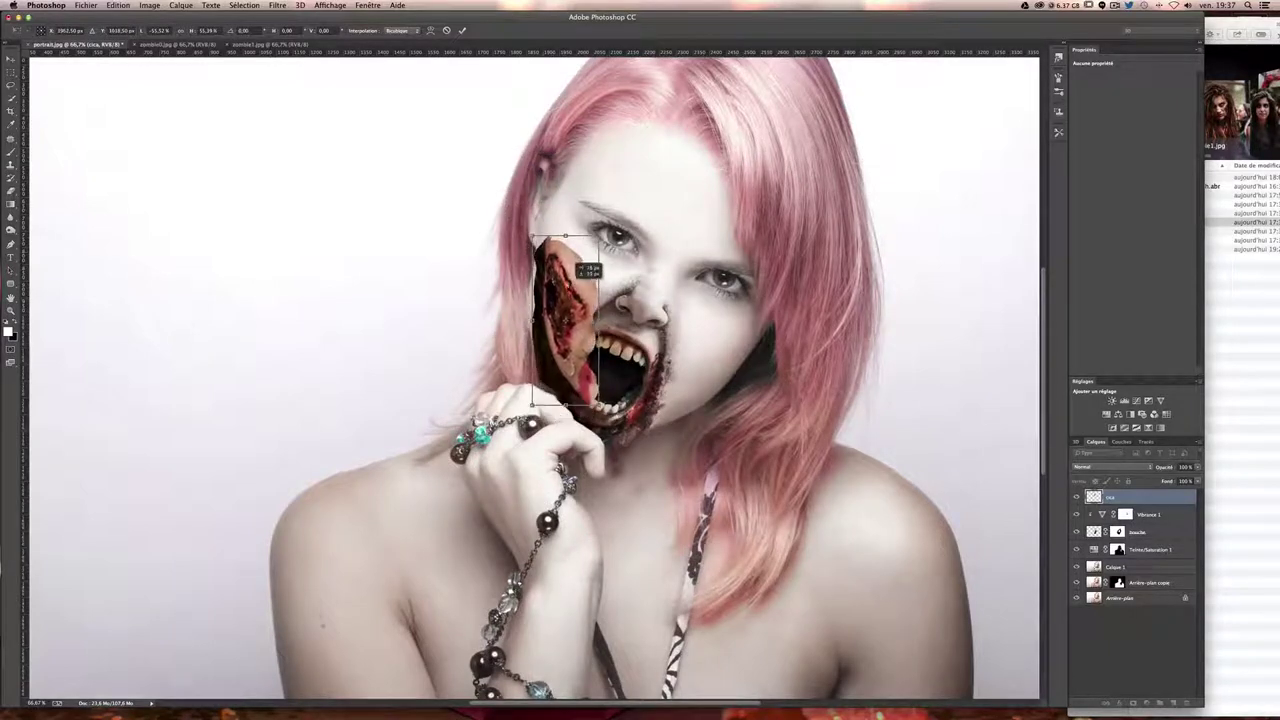
drag(598, 406, 632, 368)
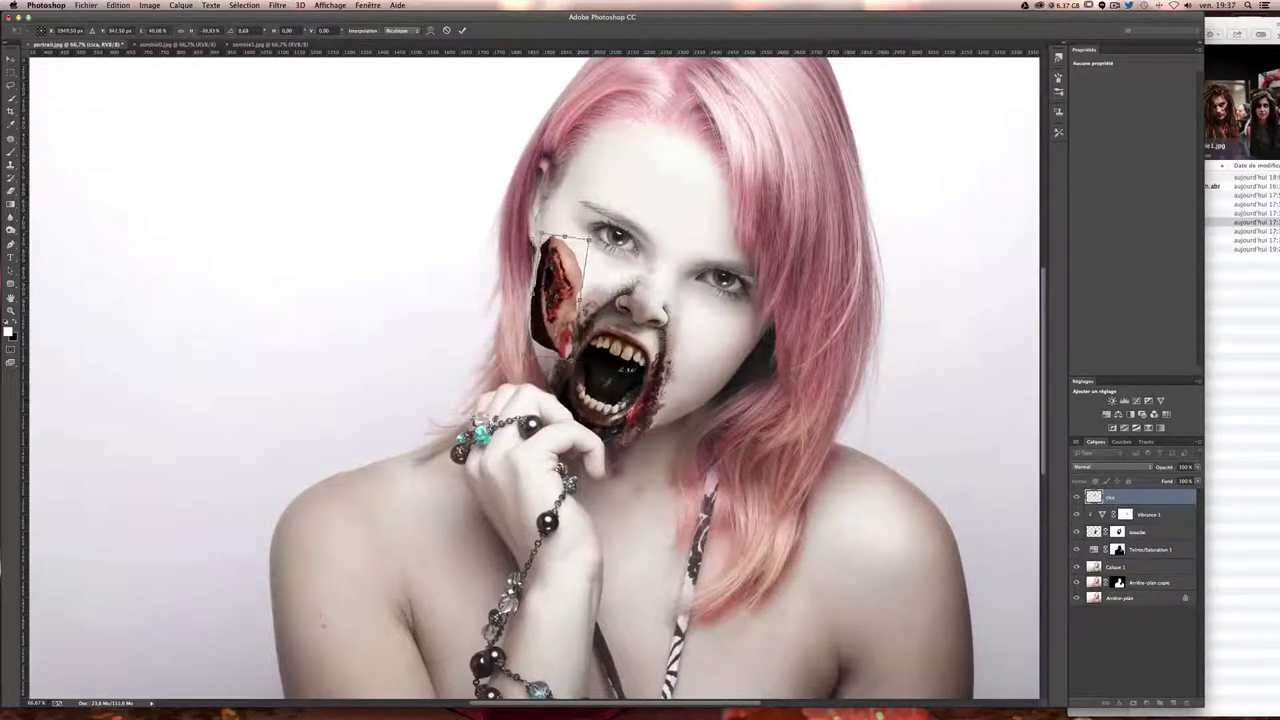
drag(560, 258, 561, 267)
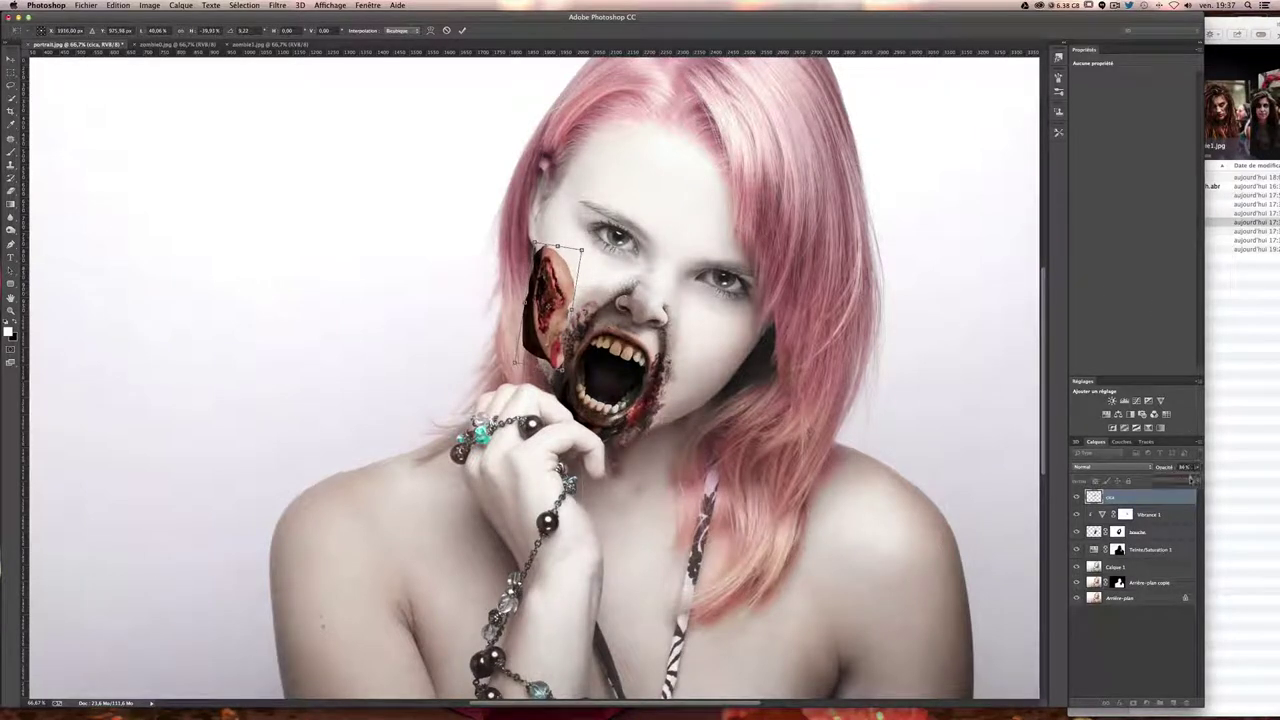
drag(1191, 480, 1184, 480)
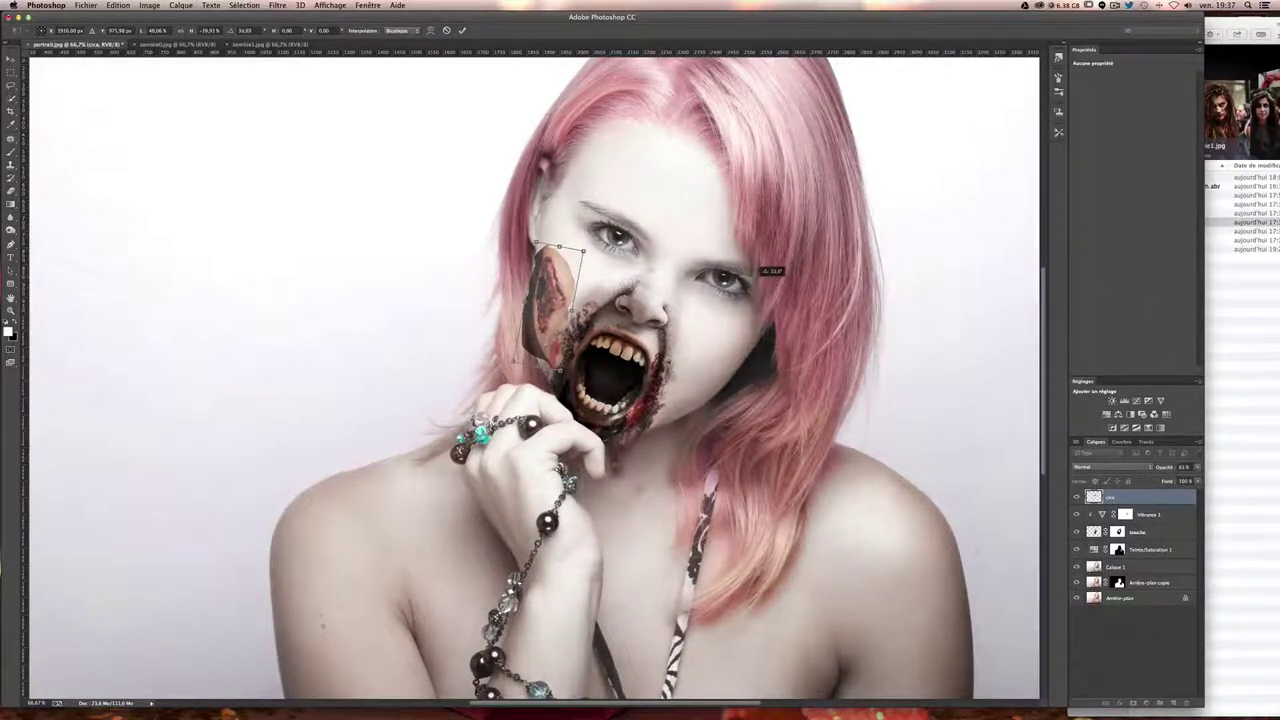
- Zoom in and warp the wound patch's top and bottom to follow the cheek's contour
key(ctrl+plus)
key(ctrl+plus)
scroll(520, 250, right, 2)
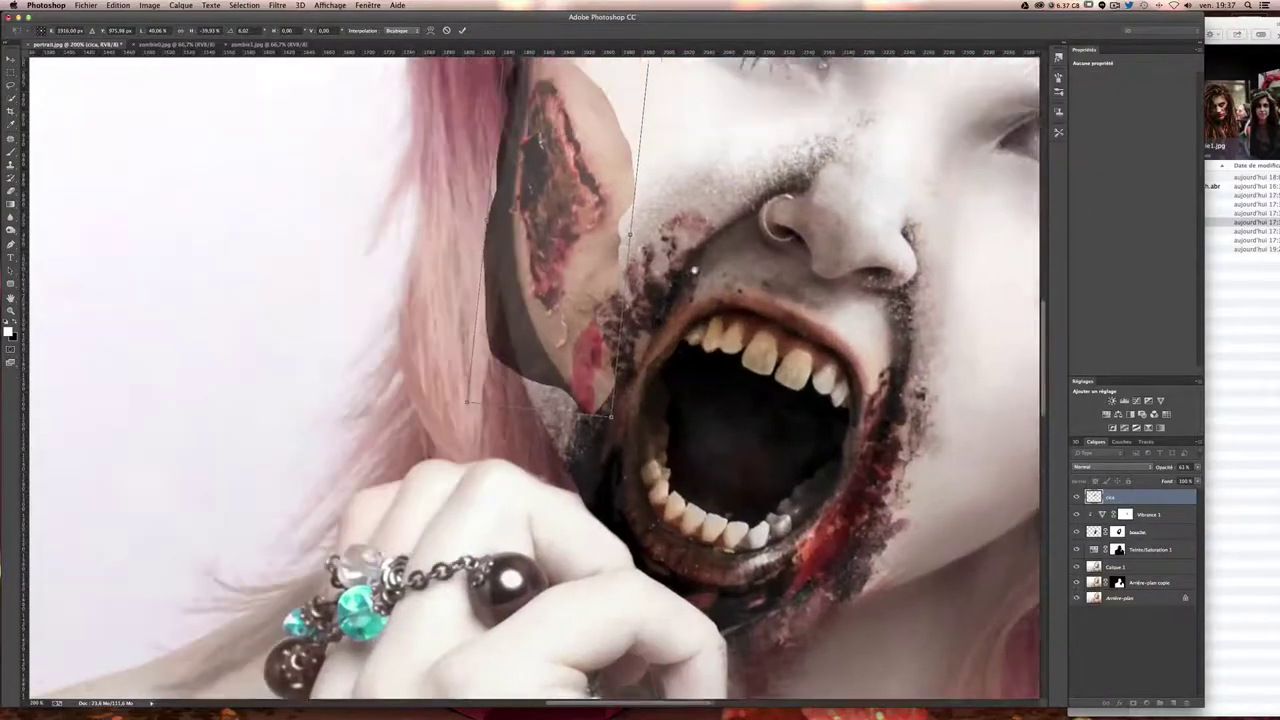
scroll(520, 250, up, 5)
drag(515, 210, 498, 185)
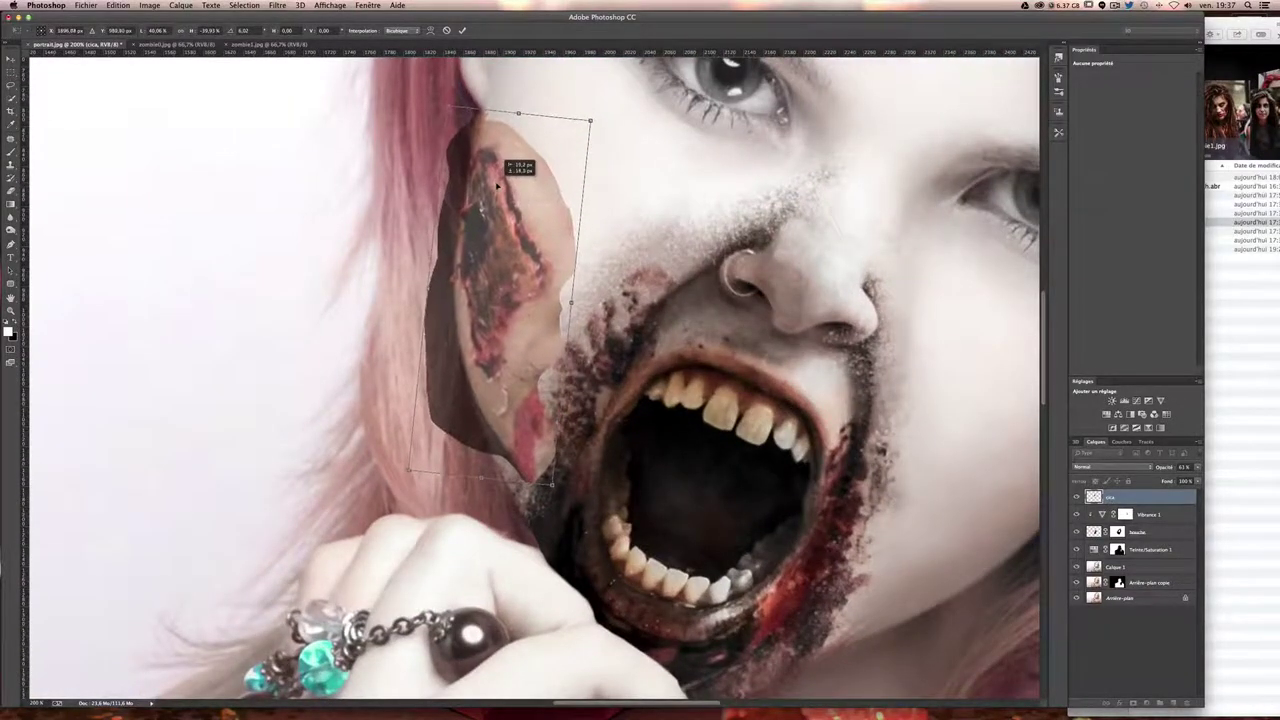
right_click(510, 225)
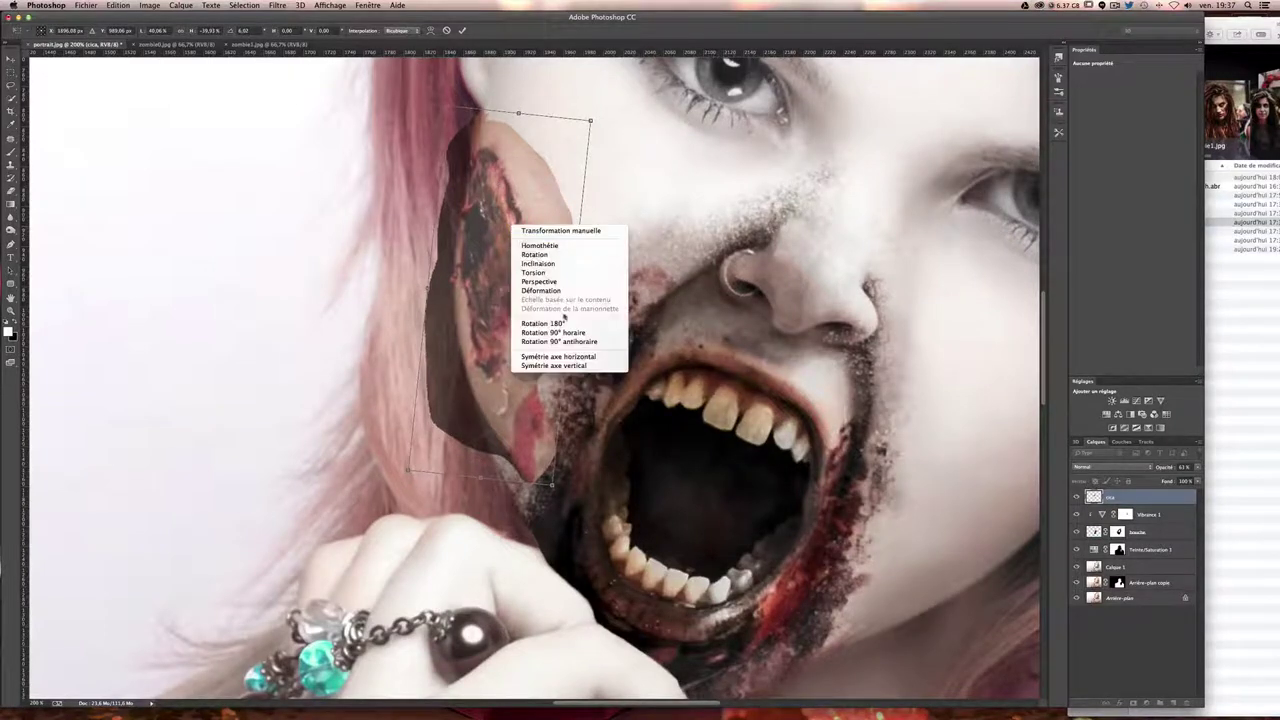
click(565, 292)
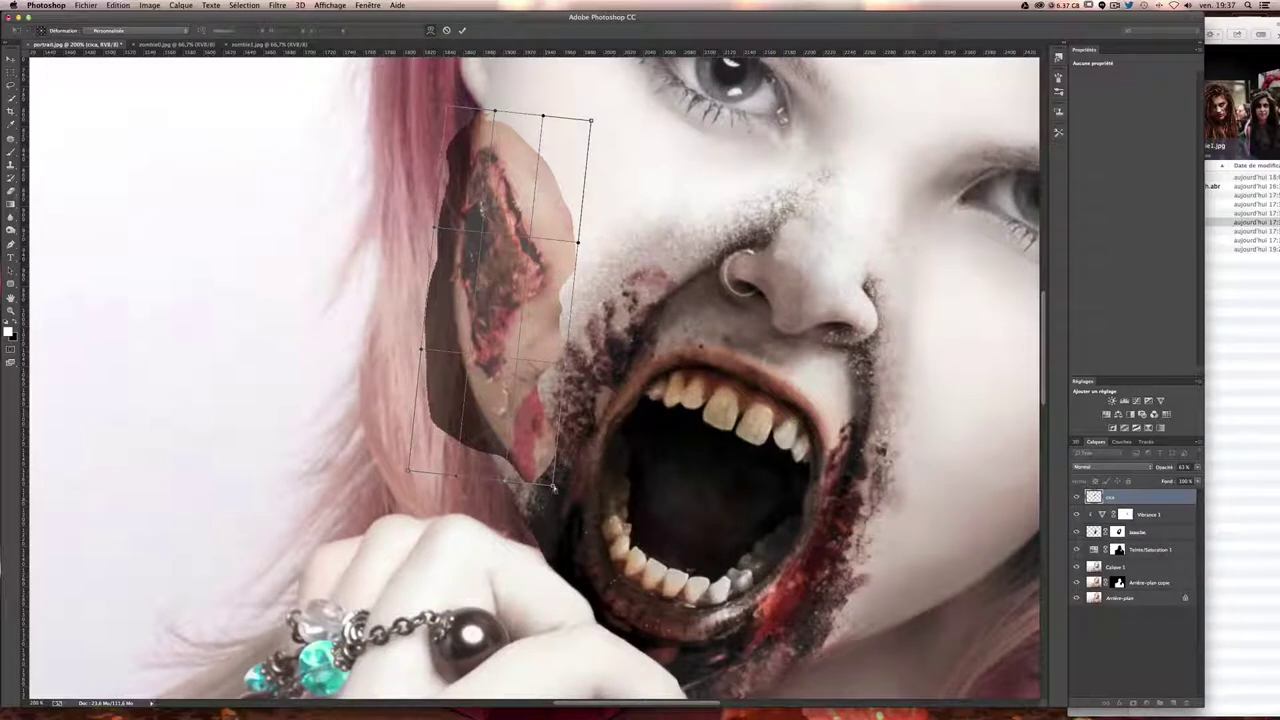
drag(553, 487, 540, 533)
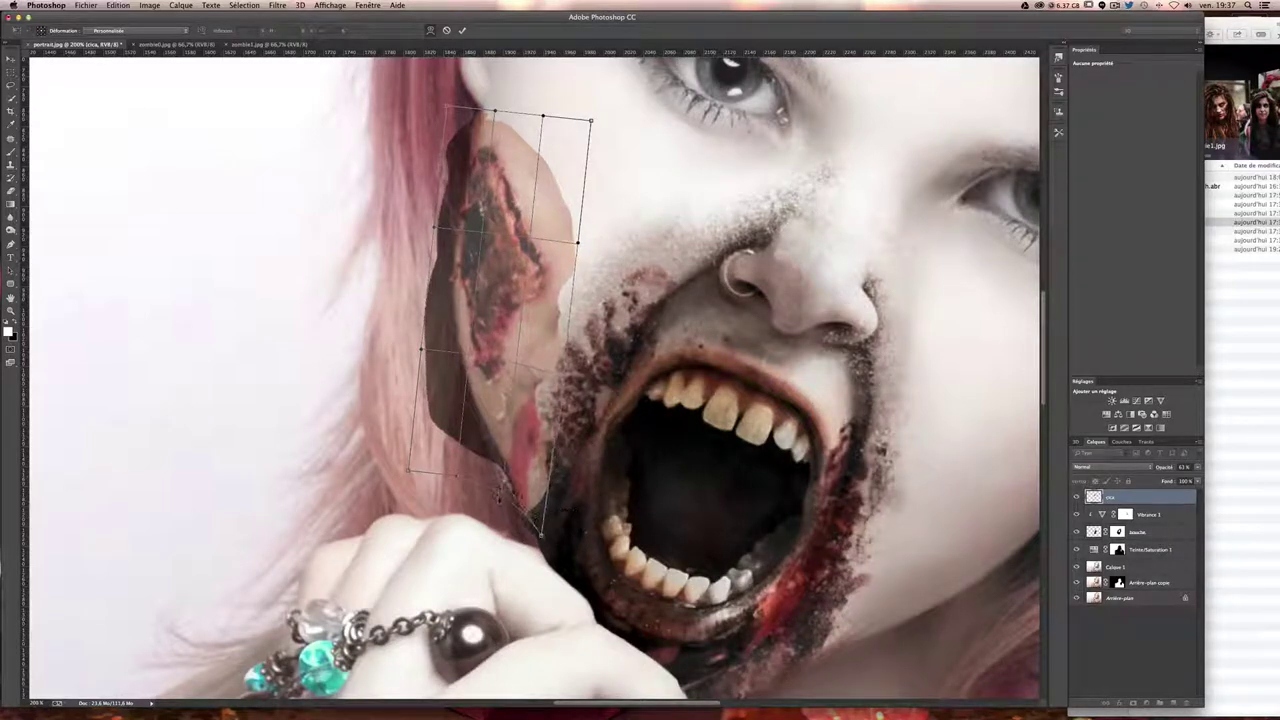
drag(504, 482, 502, 492)
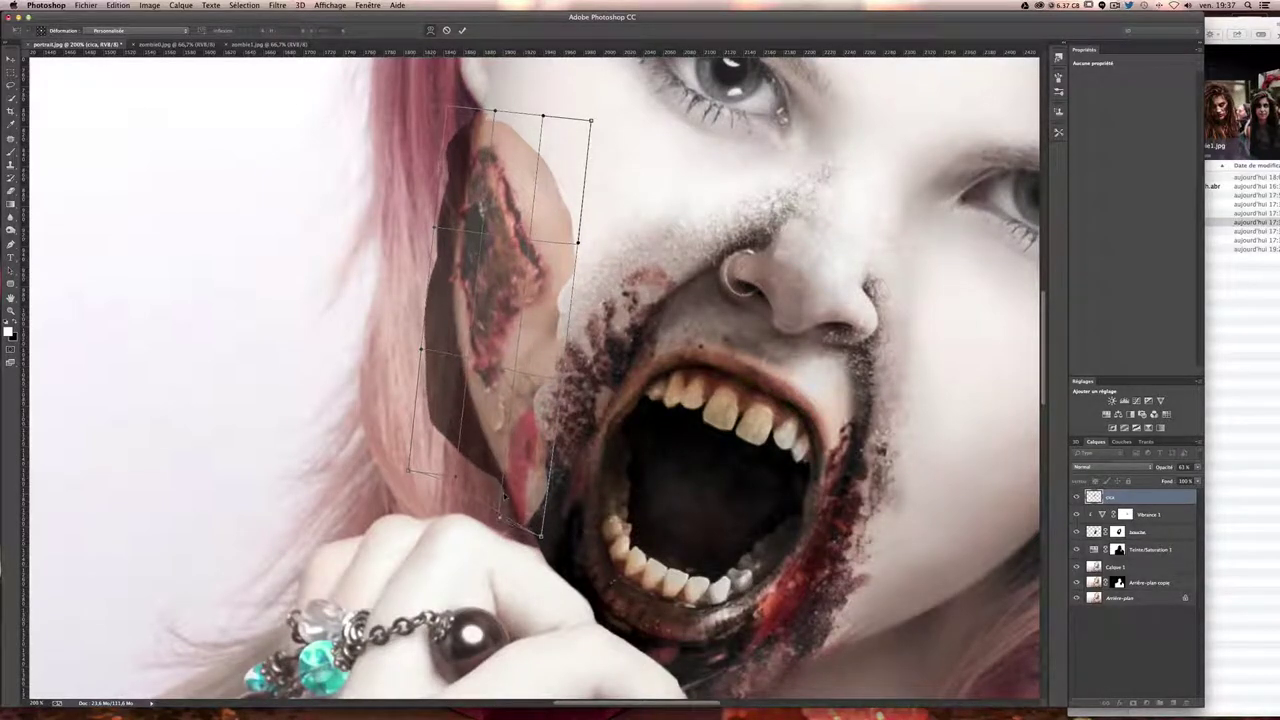
drag(488, 177, 486, 155)
- Commit the warp and set the cica layer's blend mode to Produit (Multiply)
key(Return)
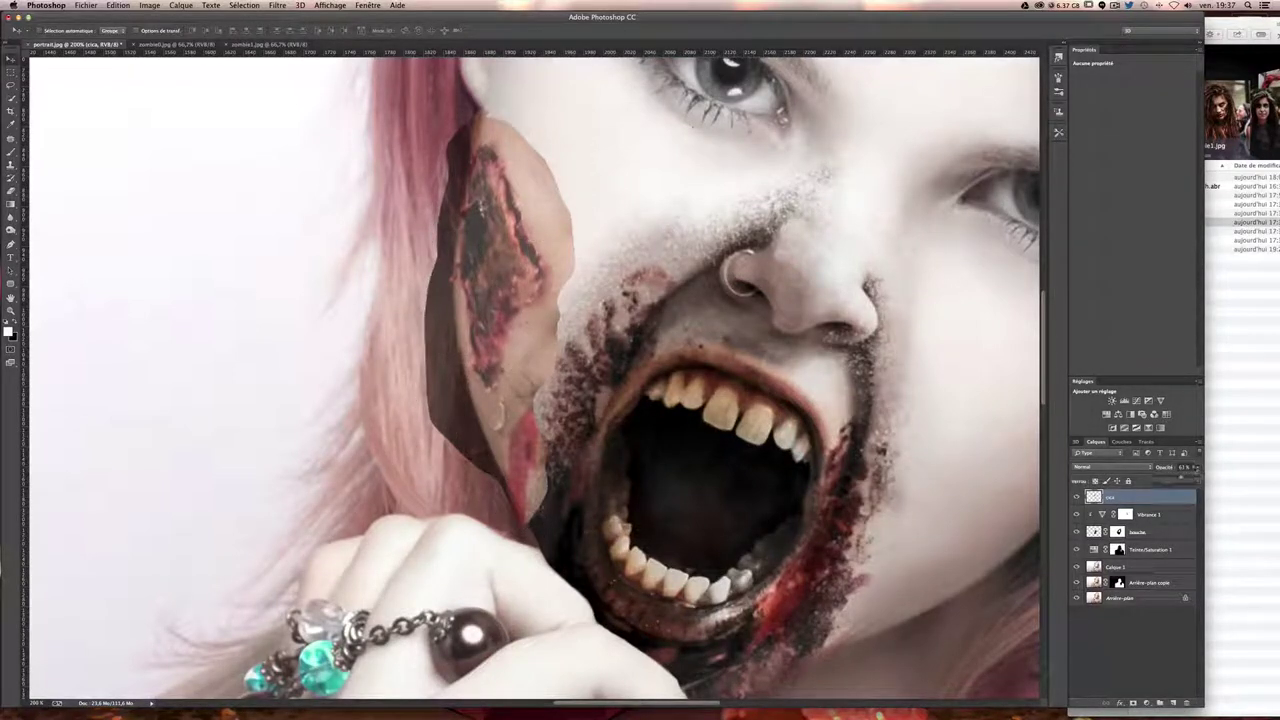
scroll(535, 375, up, 5)
scroll(535, 375, right, 4)
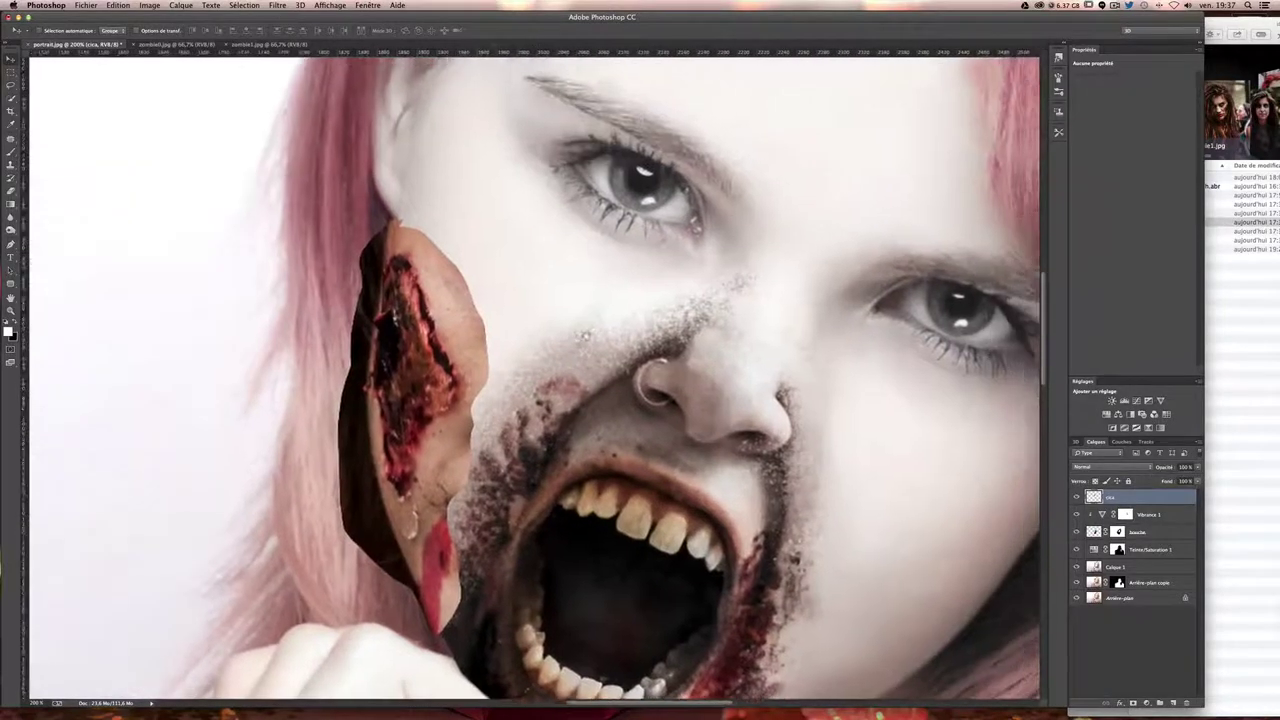
click(1088, 467)
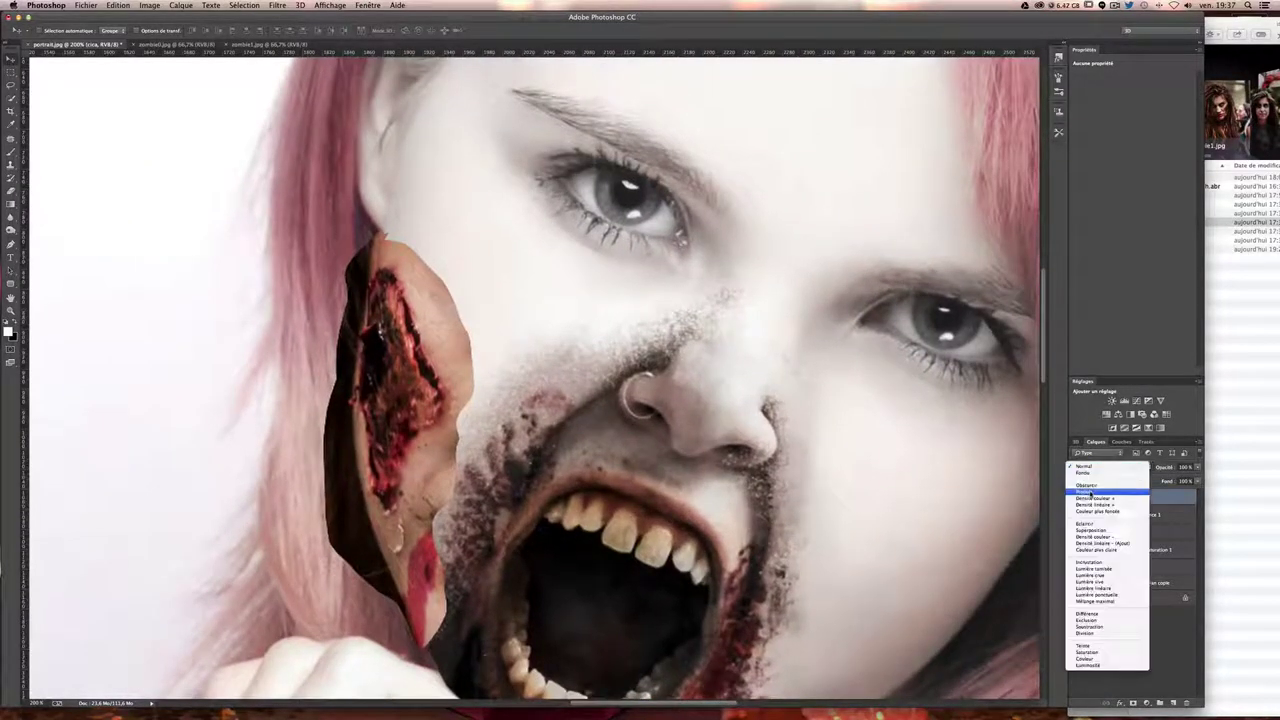
click(1088, 490)
scroll(586, 236, down, 3)
scroll(586, 236, right, 2)
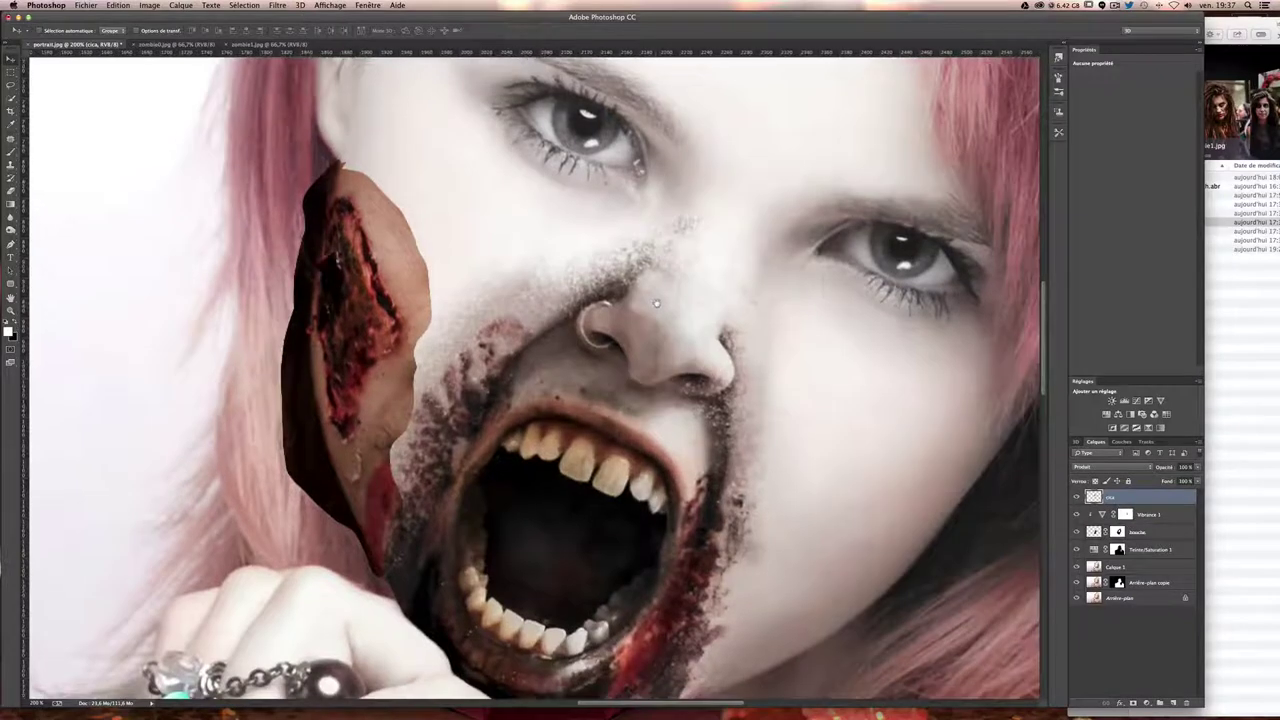
click(1142, 536)
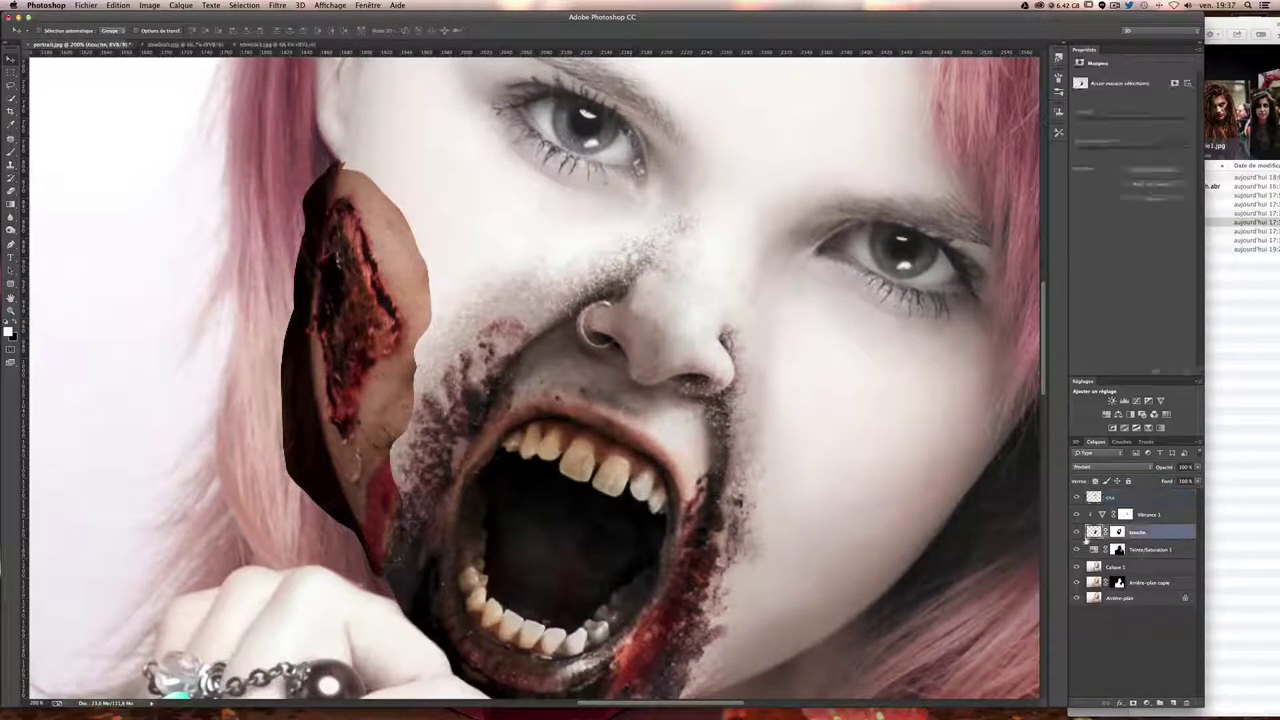
- Toggle the zombie mouth layer's visibility to compare against the original
click(1077, 531)
click(1077, 531)
click(1077, 532)
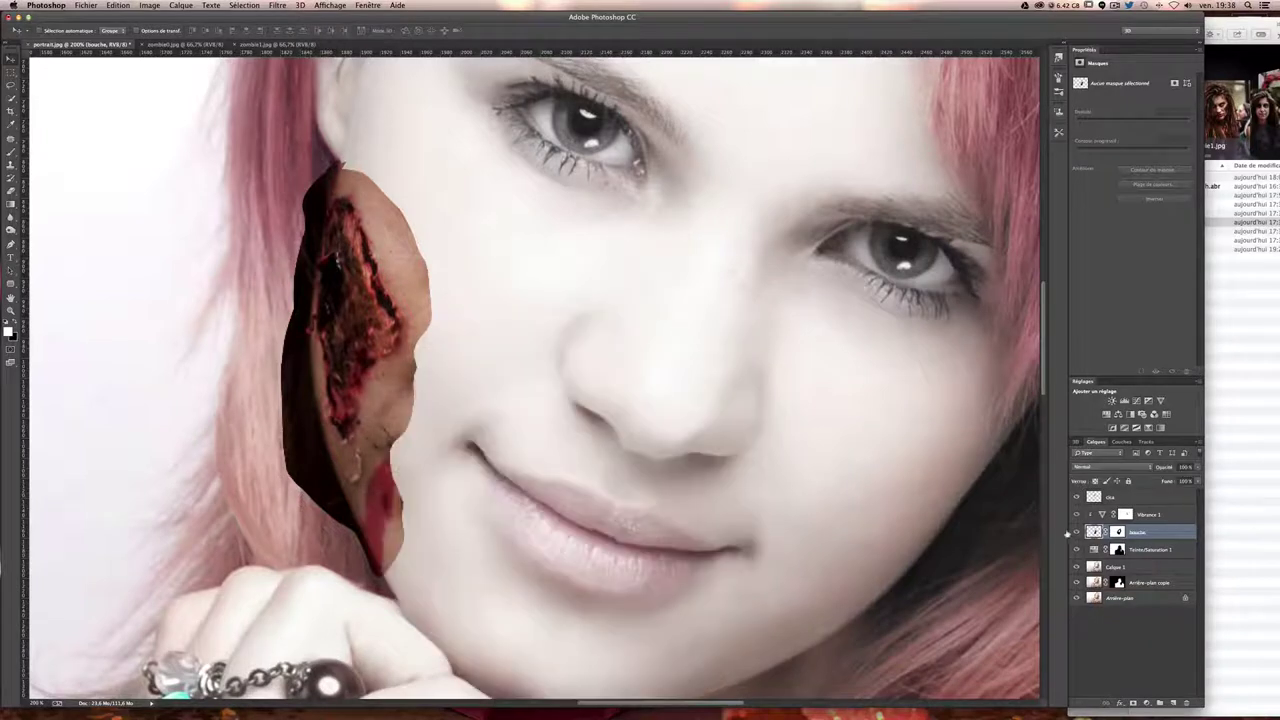
click(1077, 532)
- Add a layer mask to cica and set up a spray brush at about 161 px
click(1113, 502)
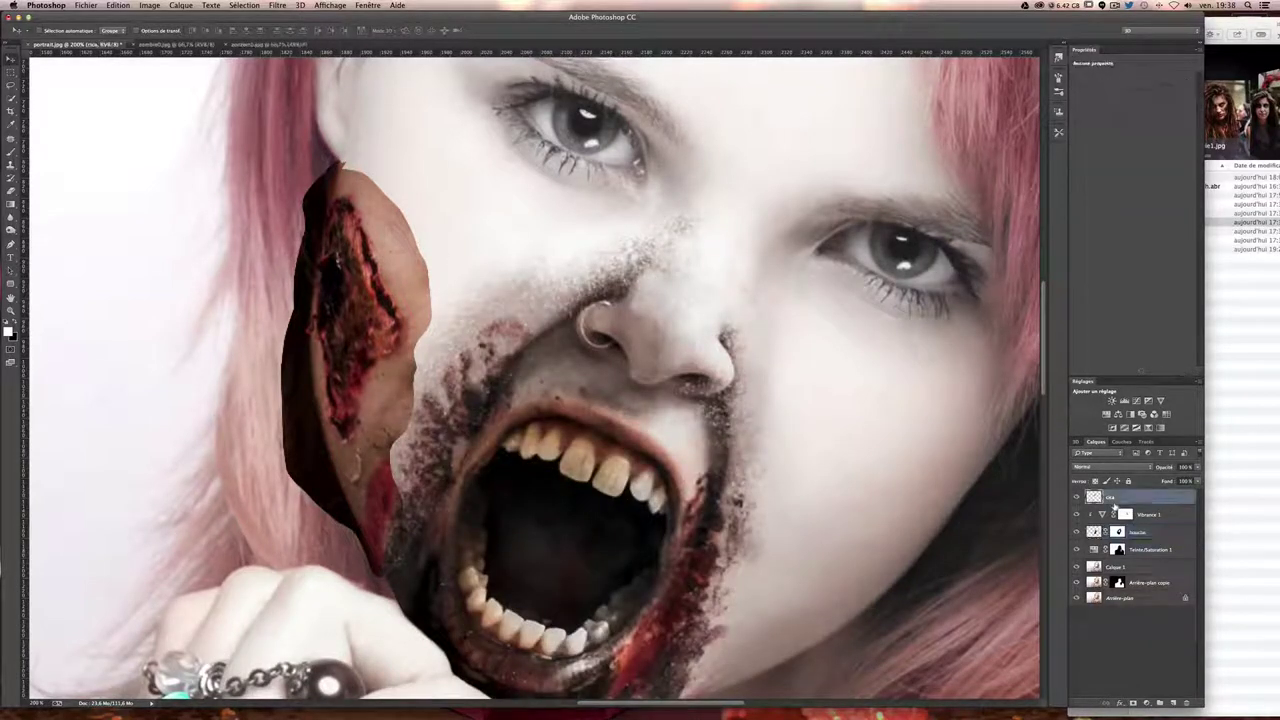
click(1133, 704)
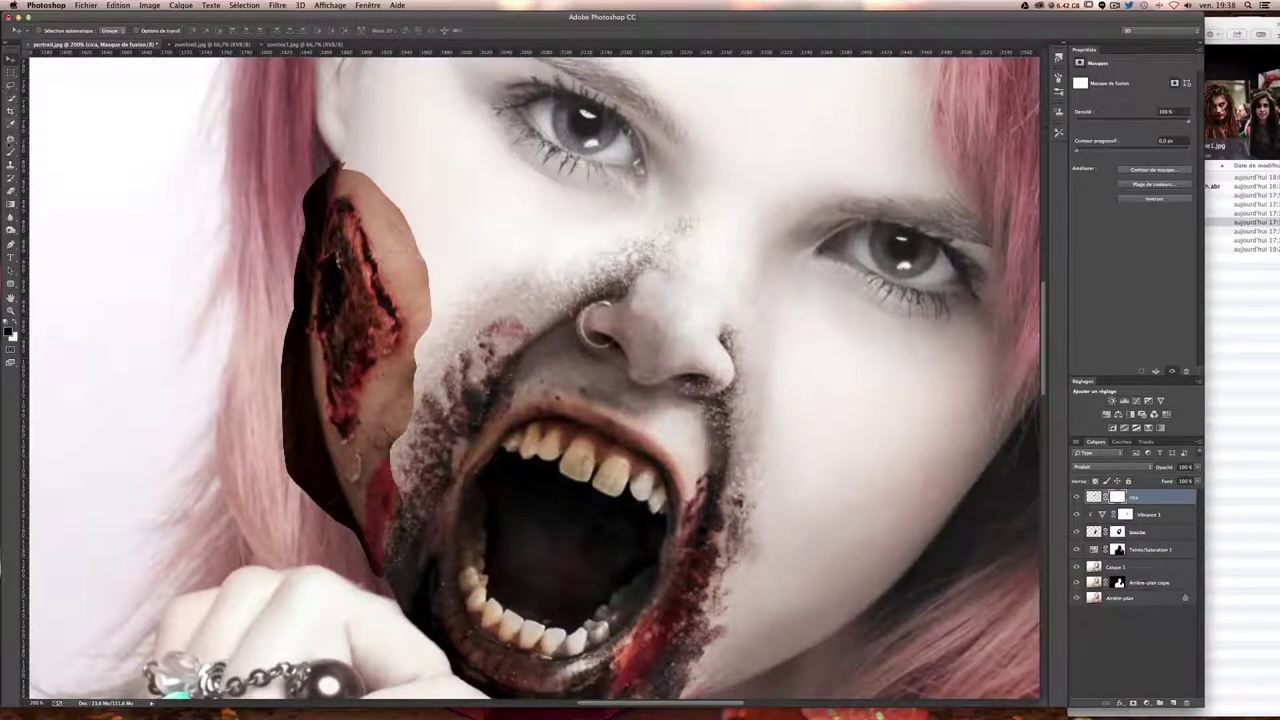
key(b)
click(41, 31)
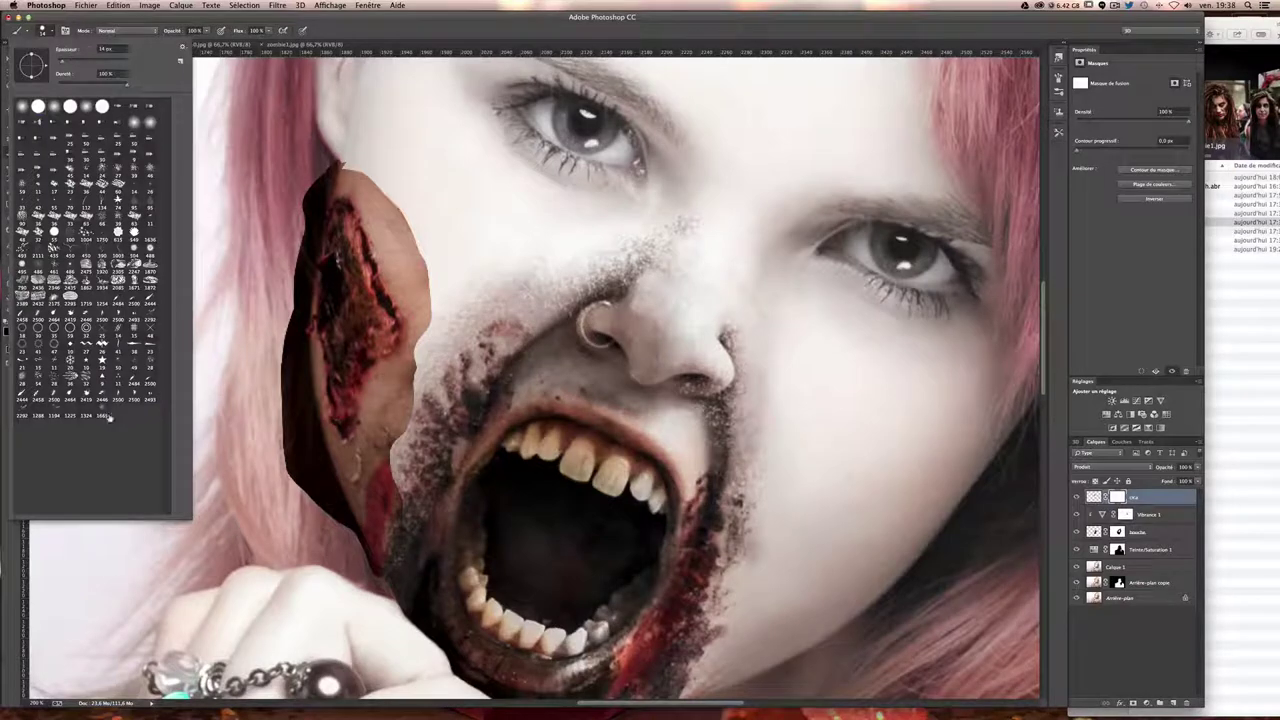
drag(110, 63, 124, 63)
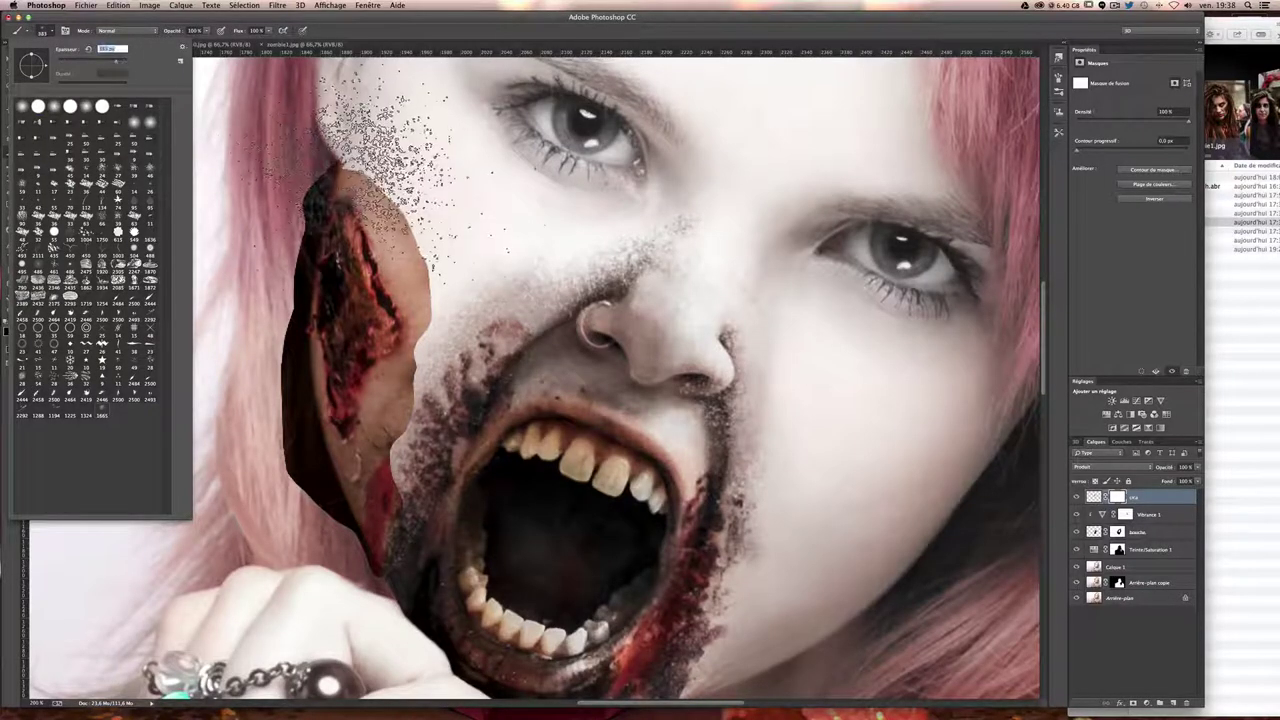
click(445, 235)
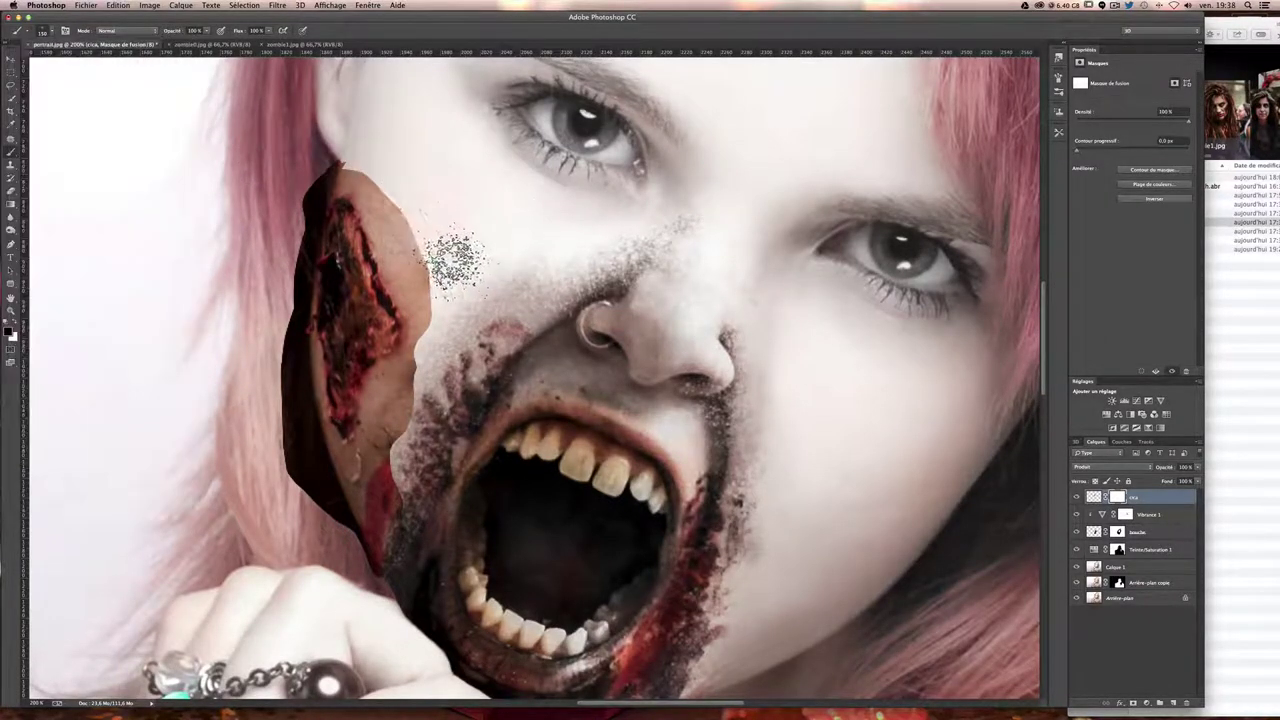
- Paint black on the mask along the wound edges, then nudge the patch slightly left
drag(366, 171, 434, 280)
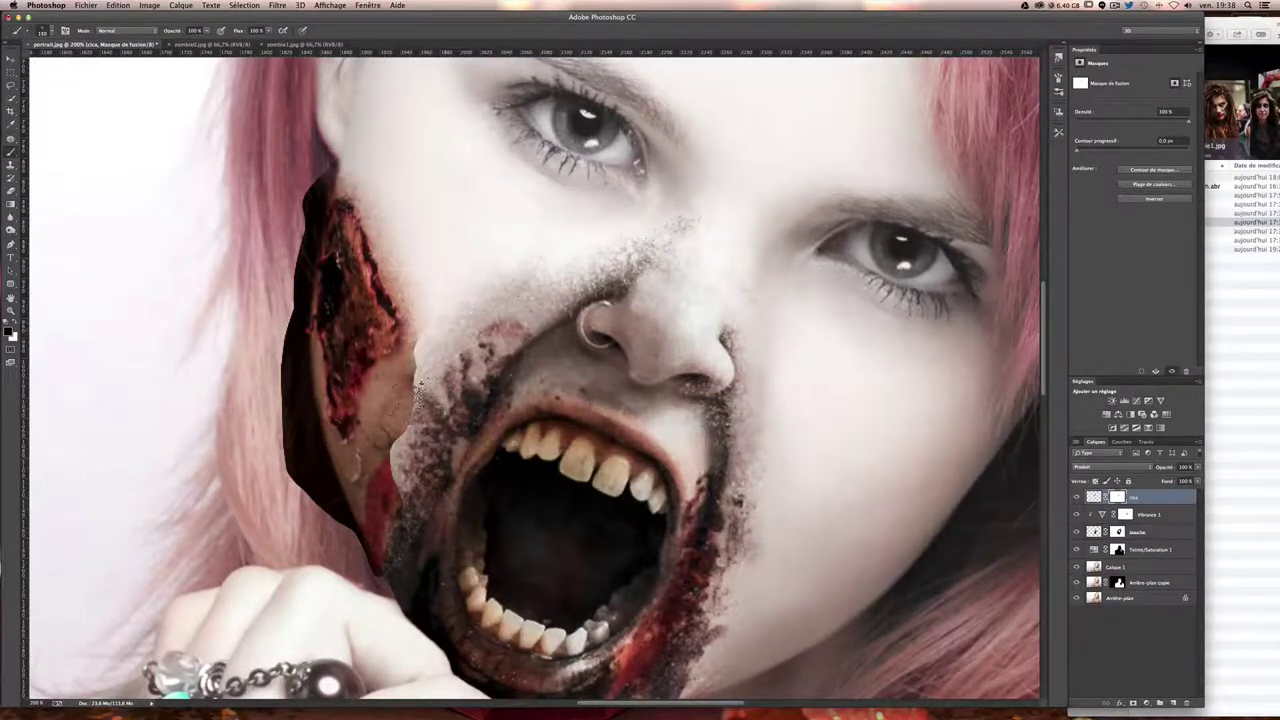
mouse_move(430, 195)
mouse_down()
mouse_move(388, 606)
mouse_move(345, 585)
mouse_up()
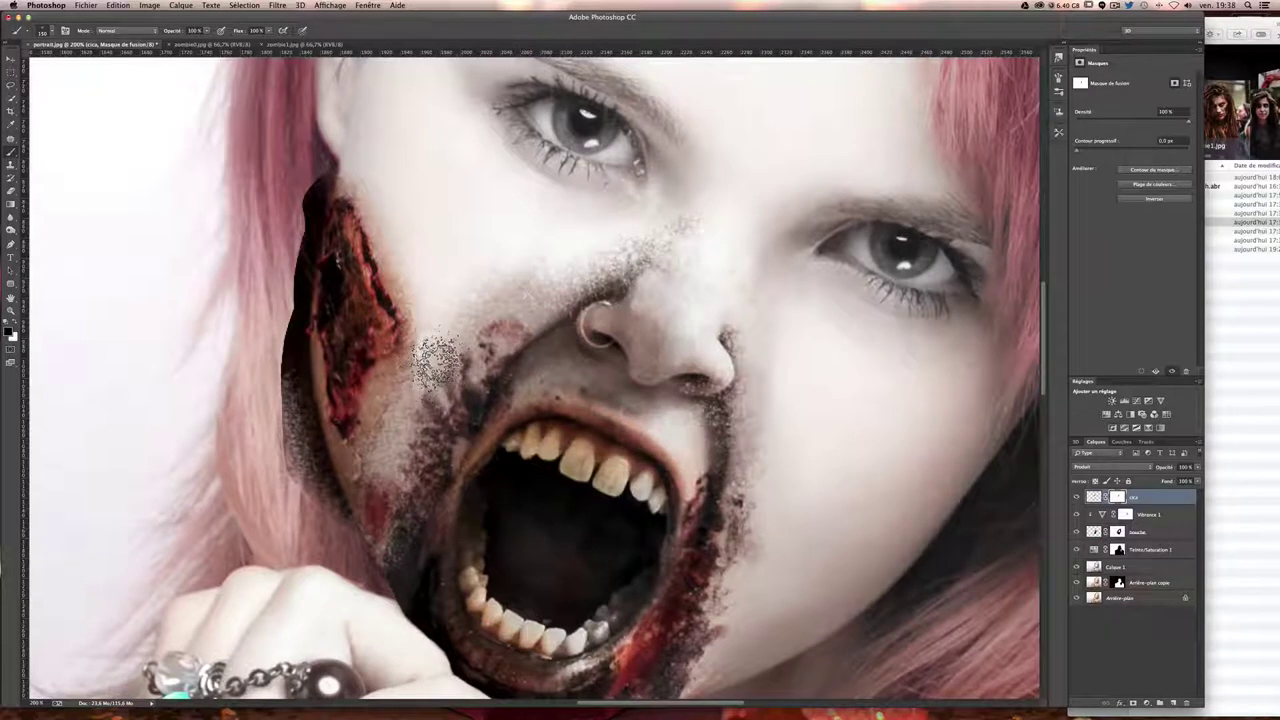
drag(437, 362, 500, 338)
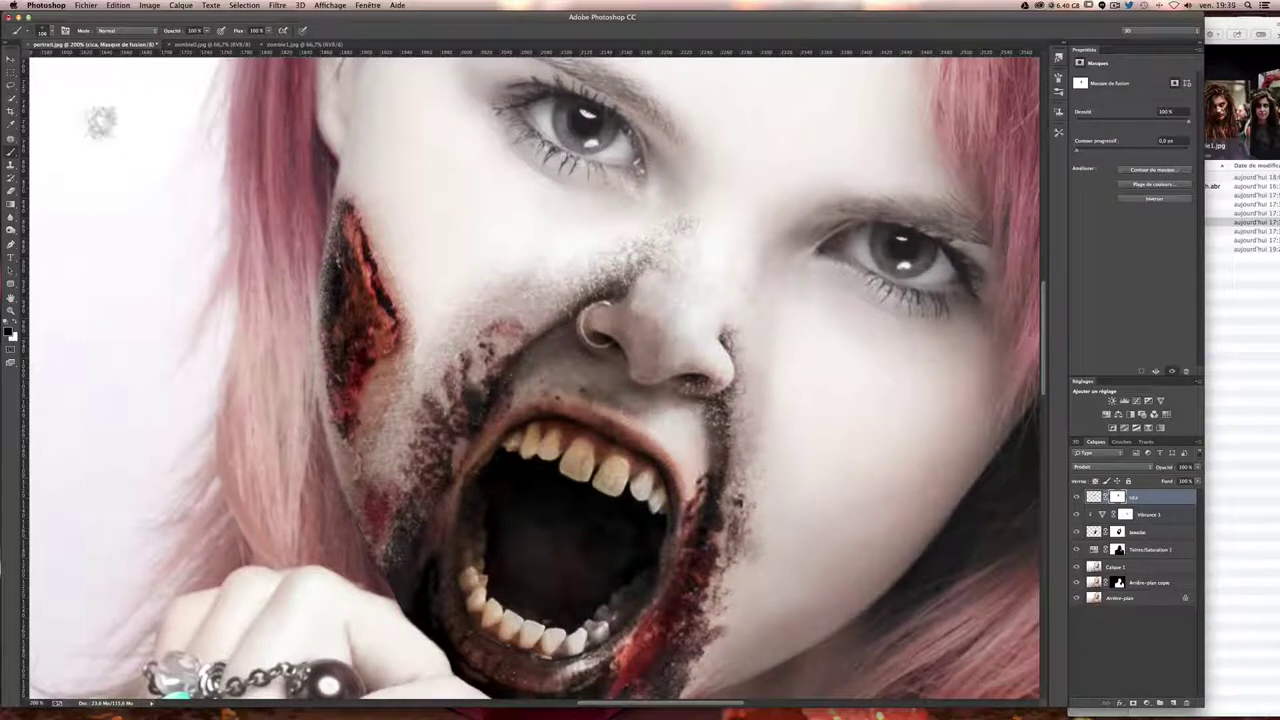
click(11, 60)
drag(405, 307, 386, 325)
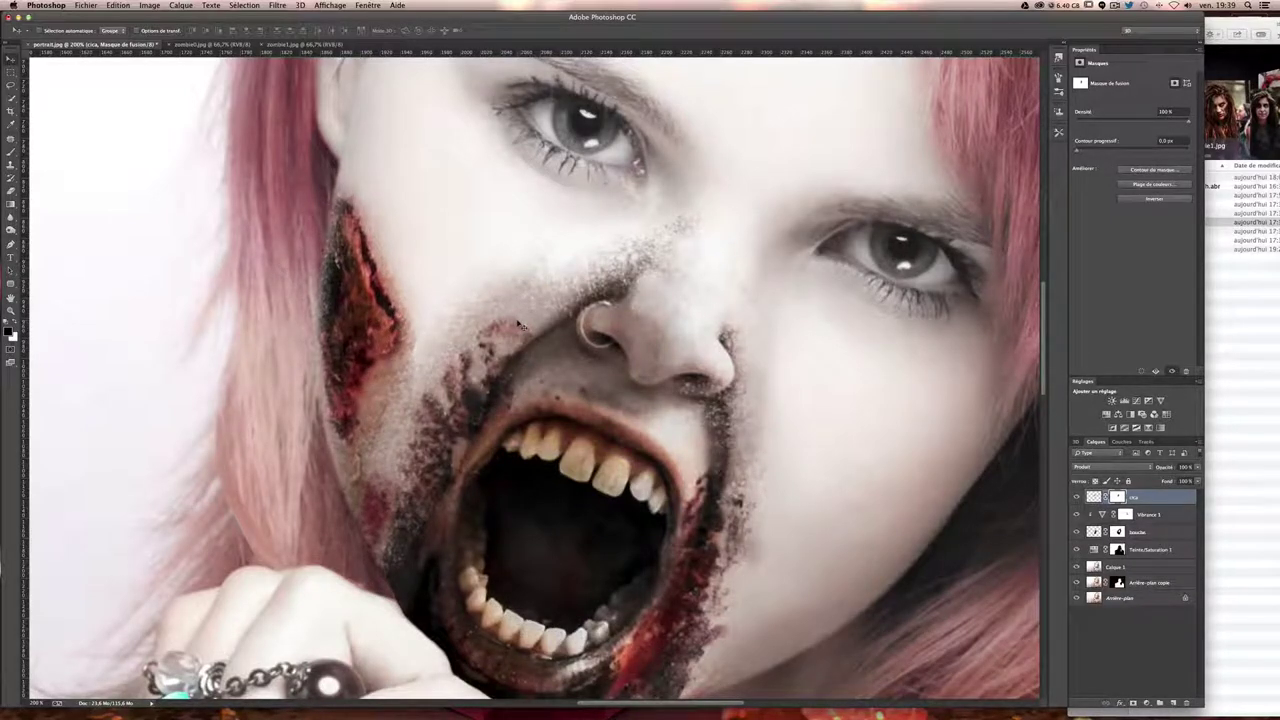
- Reset the portrait to 100% zoom, then deselect and zoom into the nose on zombie1.jpg
key(ctrl+h)
key(ctrl+0)
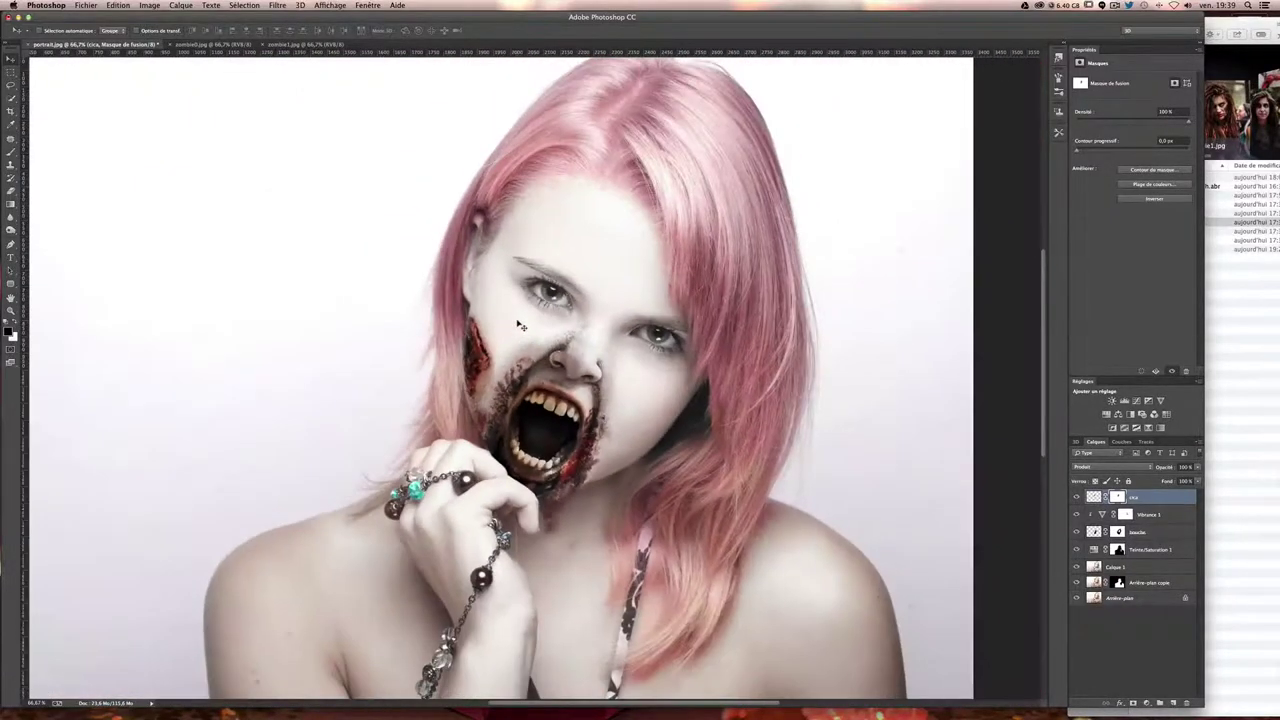
key(ctrl+1)
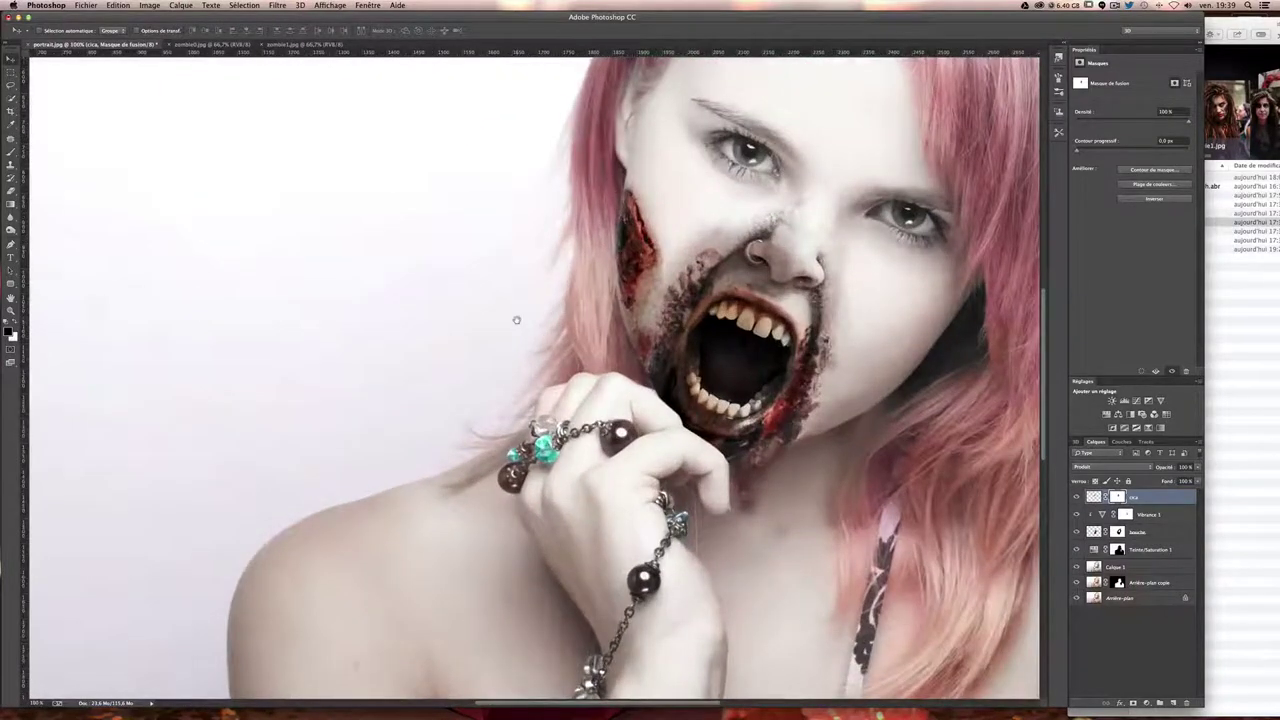
scroll(664, 322, right, 10)
scroll(664, 322, up, 4)
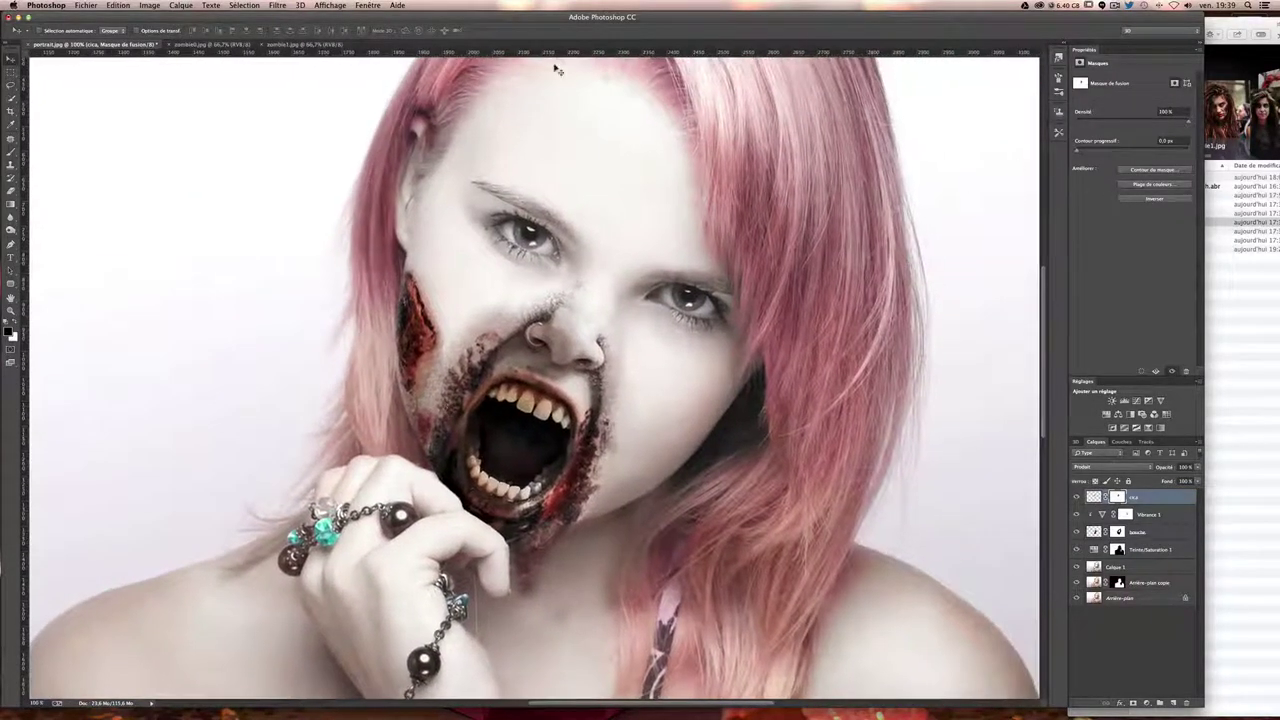
click(316, 46)
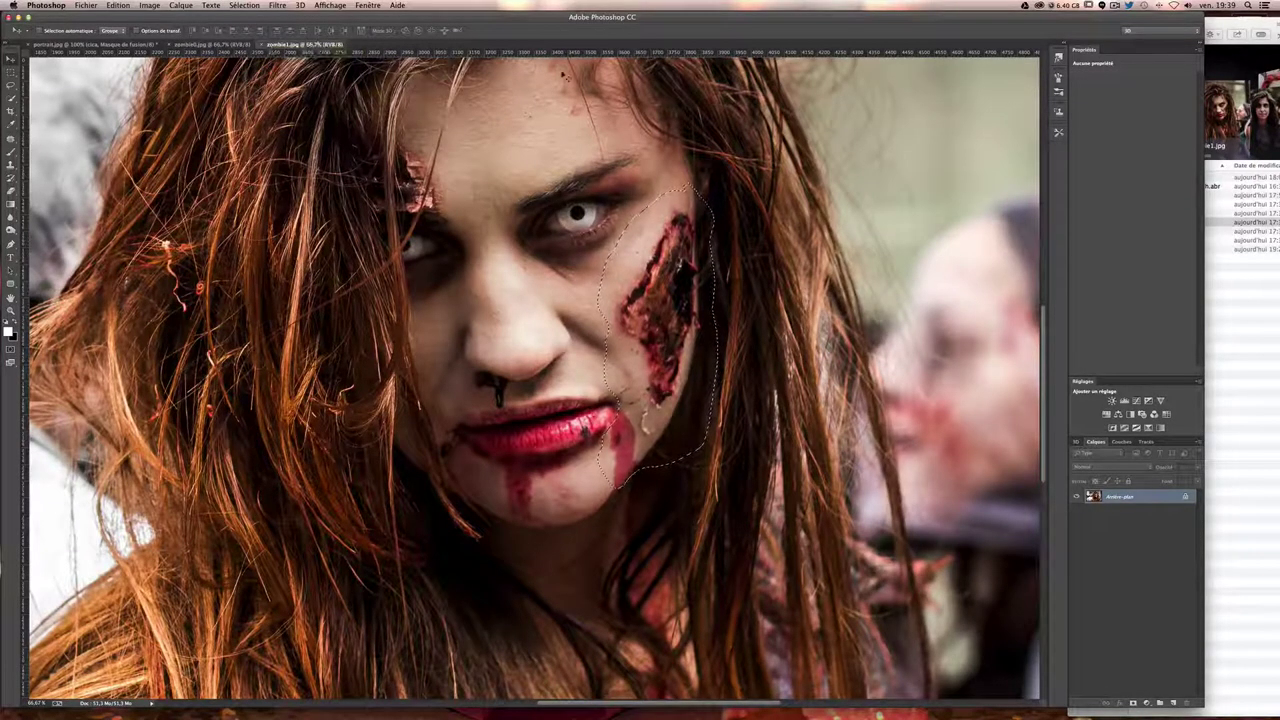
key(ctrl+h)
key(ctrl+plus)
key(ctrl+plus)
key(ctrl+plus)
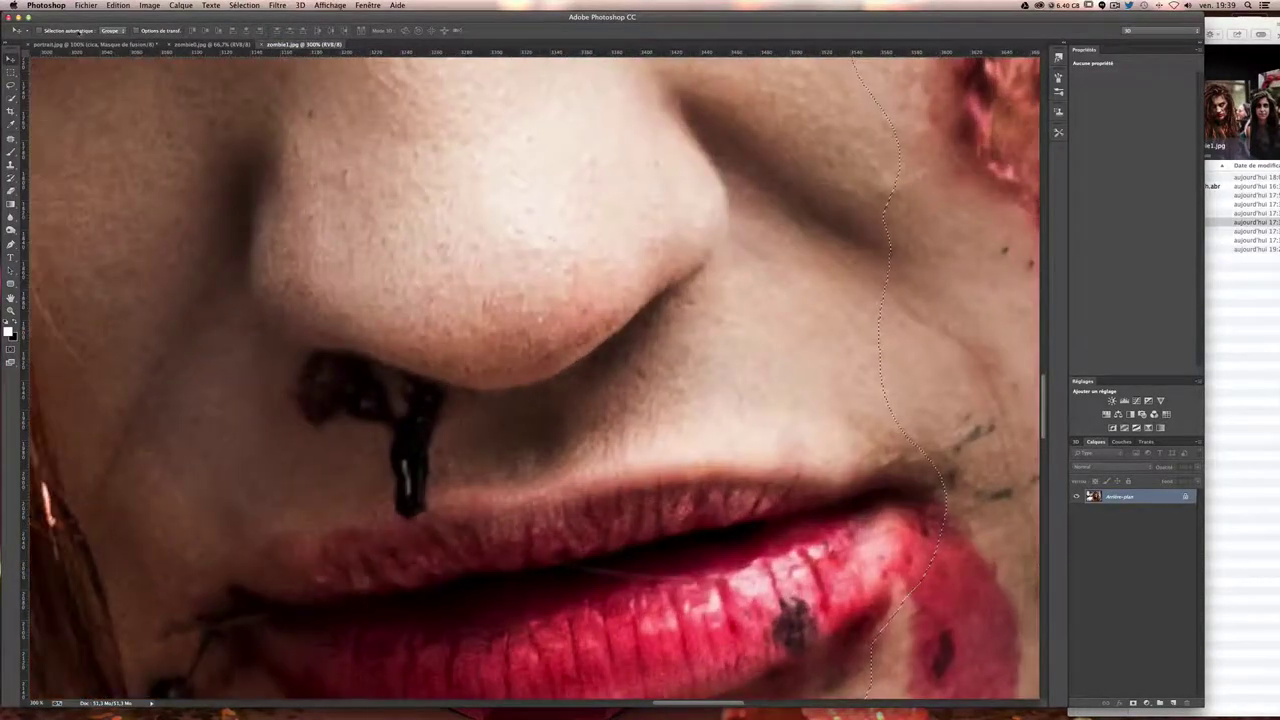
key(l)
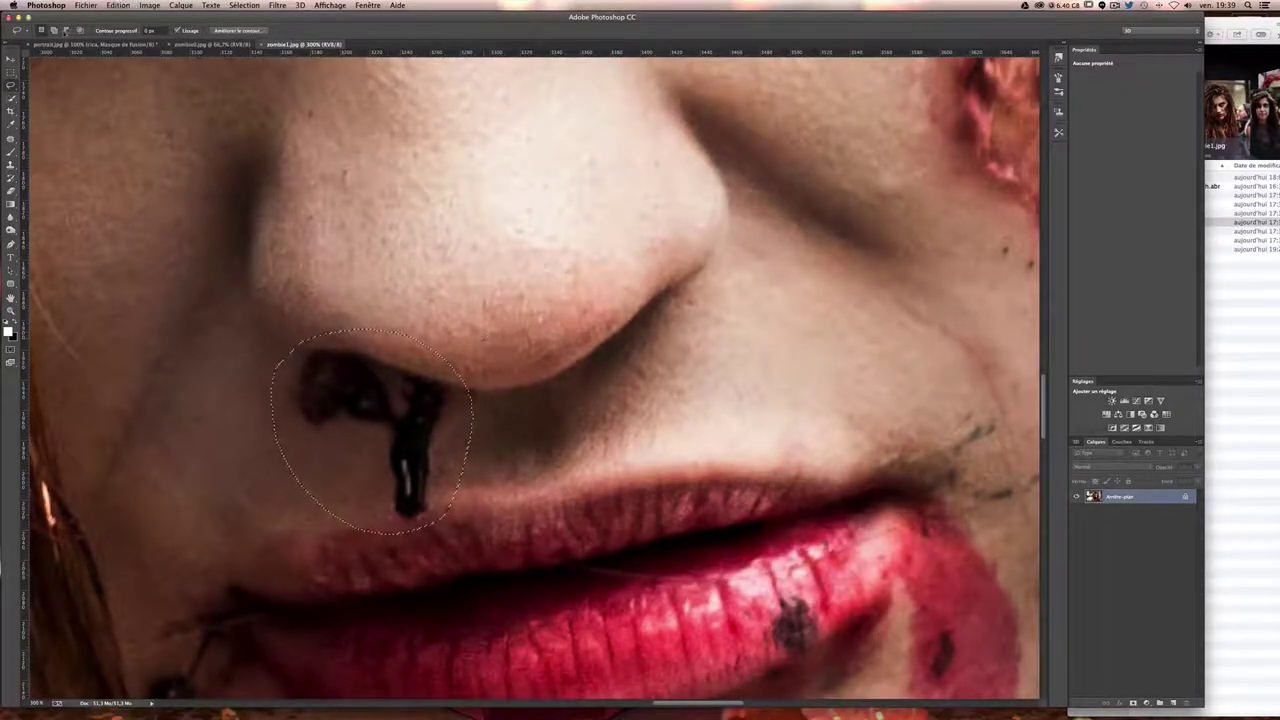
- Paste the nose blood drip into the portrait and drag it up toward the nose
key(v)
key(ctrl+v)
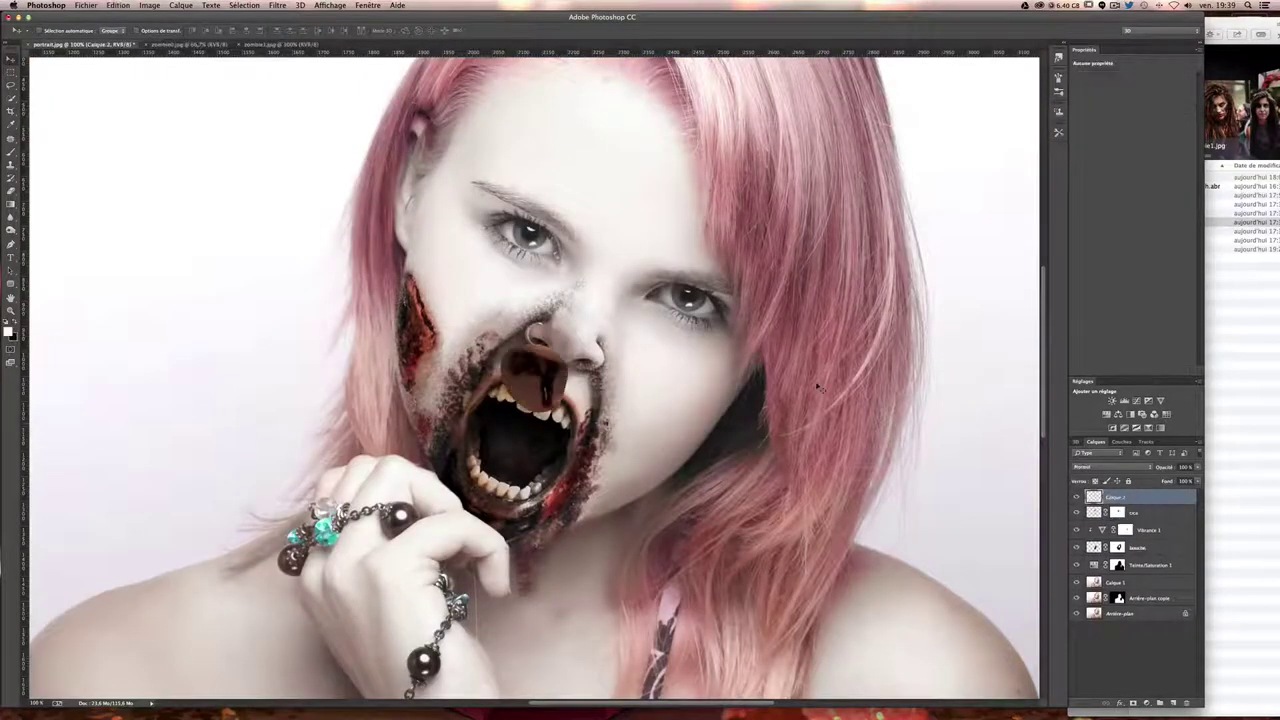
drag(643, 389, 562, 254)
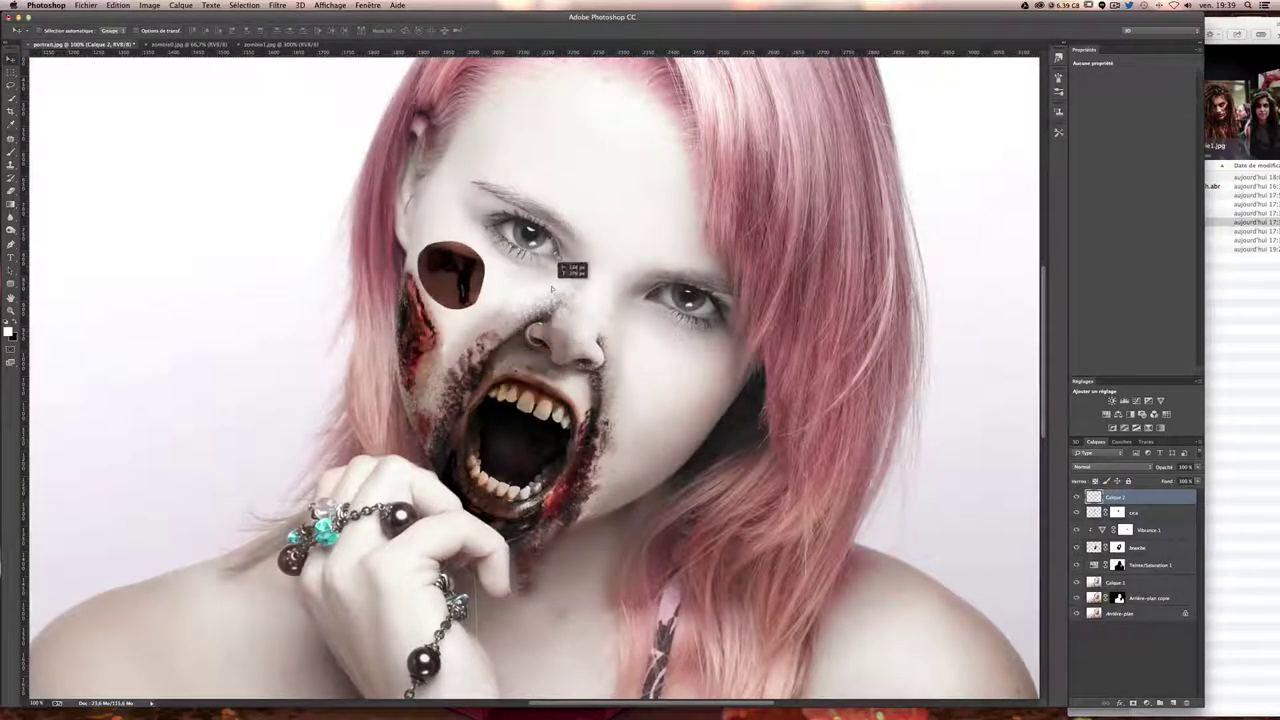
drag(458, 278, 528, 395)
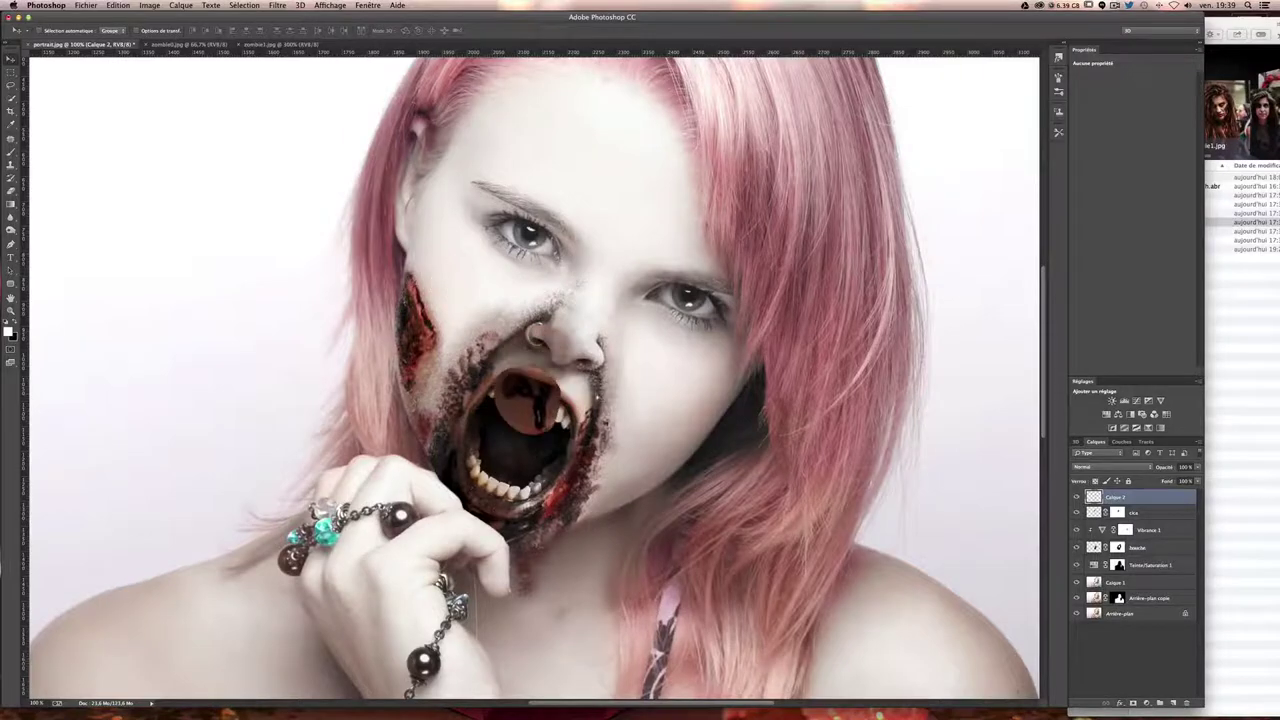
scroll(534, 381, up, 2)
scroll(534, 381, up, 2)
scroll(534, 381, up, 1)
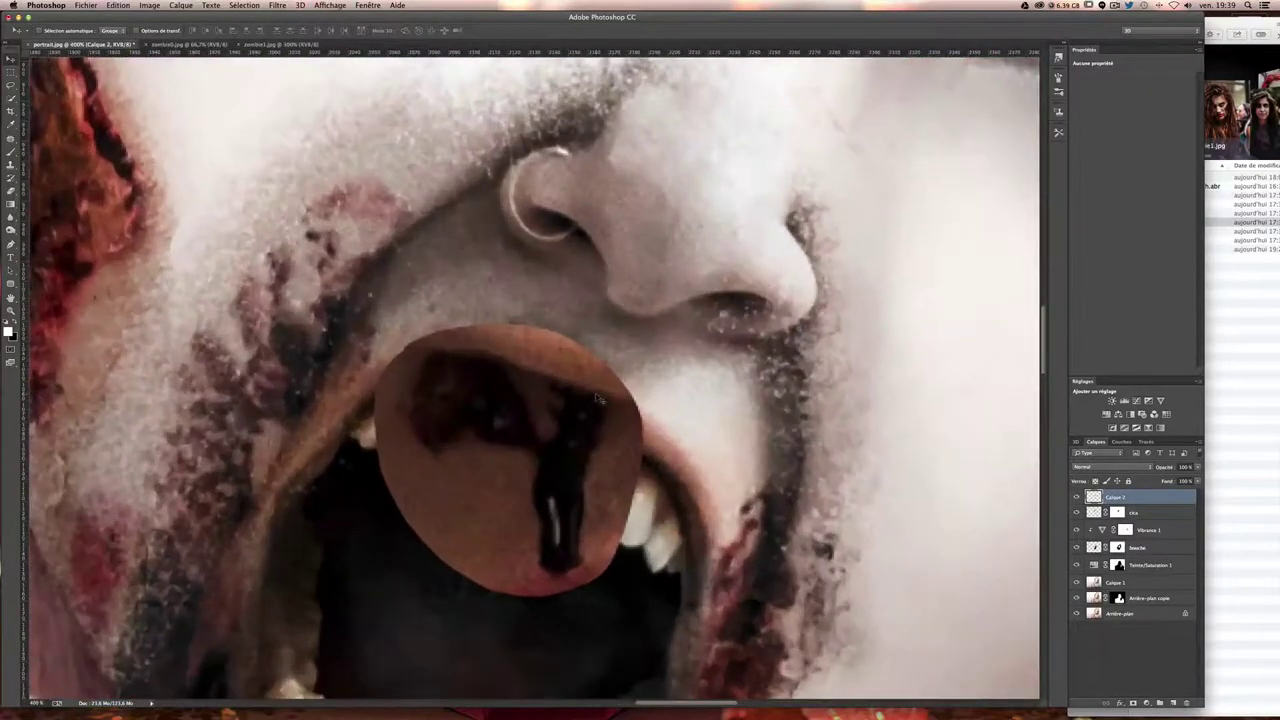
drag(570, 322, 598, 294)
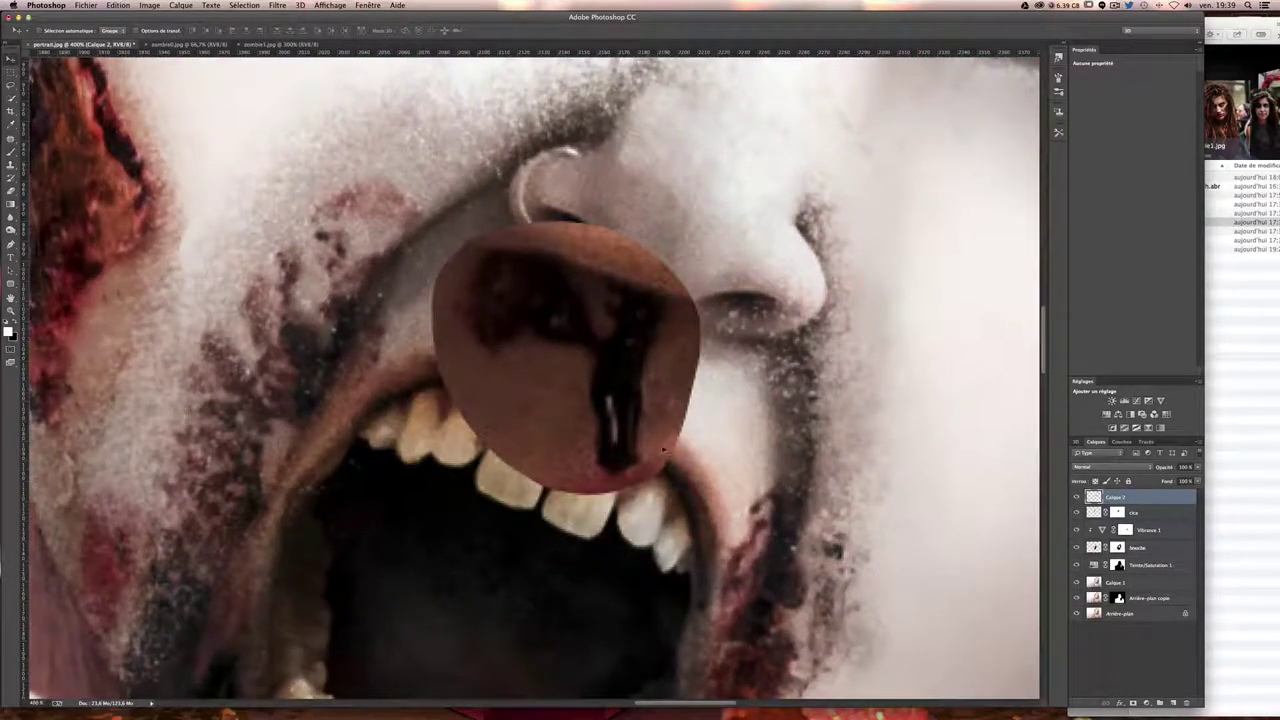
- Scale the drip patch down, rotate it about 25° and set it under the nose
key(ctrl+t)
mouse_move(701, 493)
mouse_down()
mouse_move(657, 386)
mouse_move(625, 437)
mouse_move(693, 411)
mouse_up()
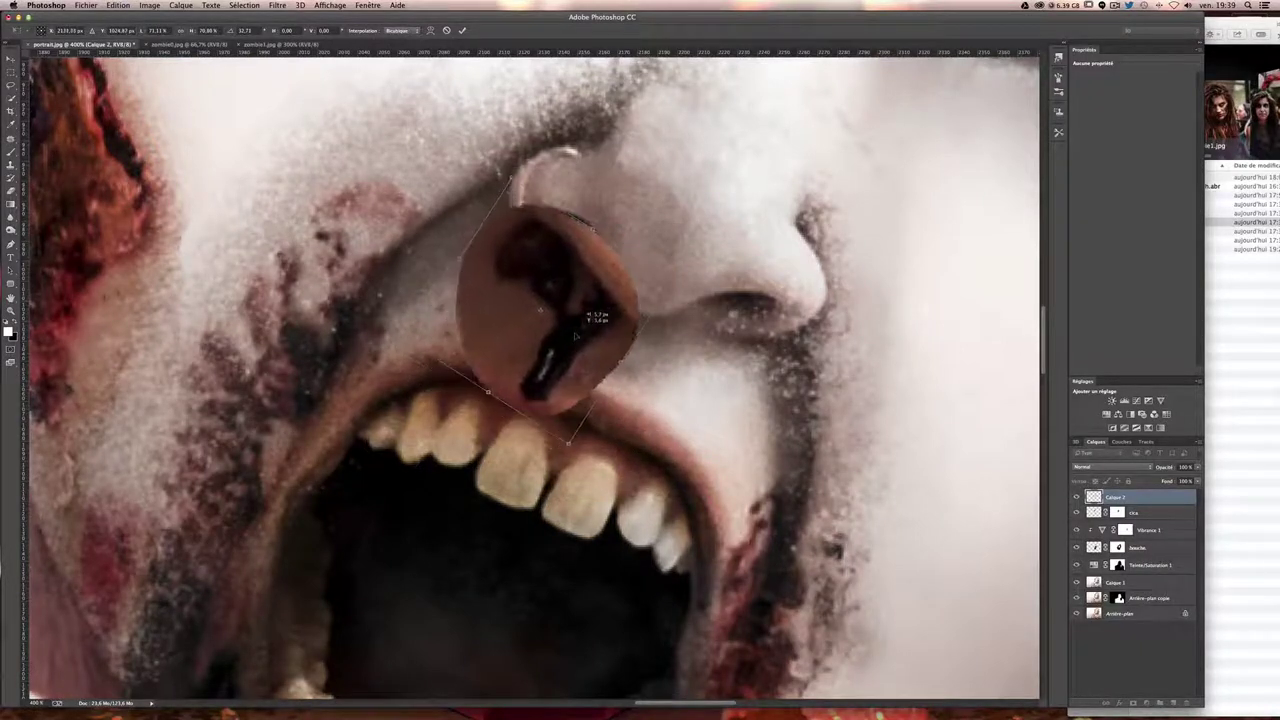
drag(540, 315, 545, 297)
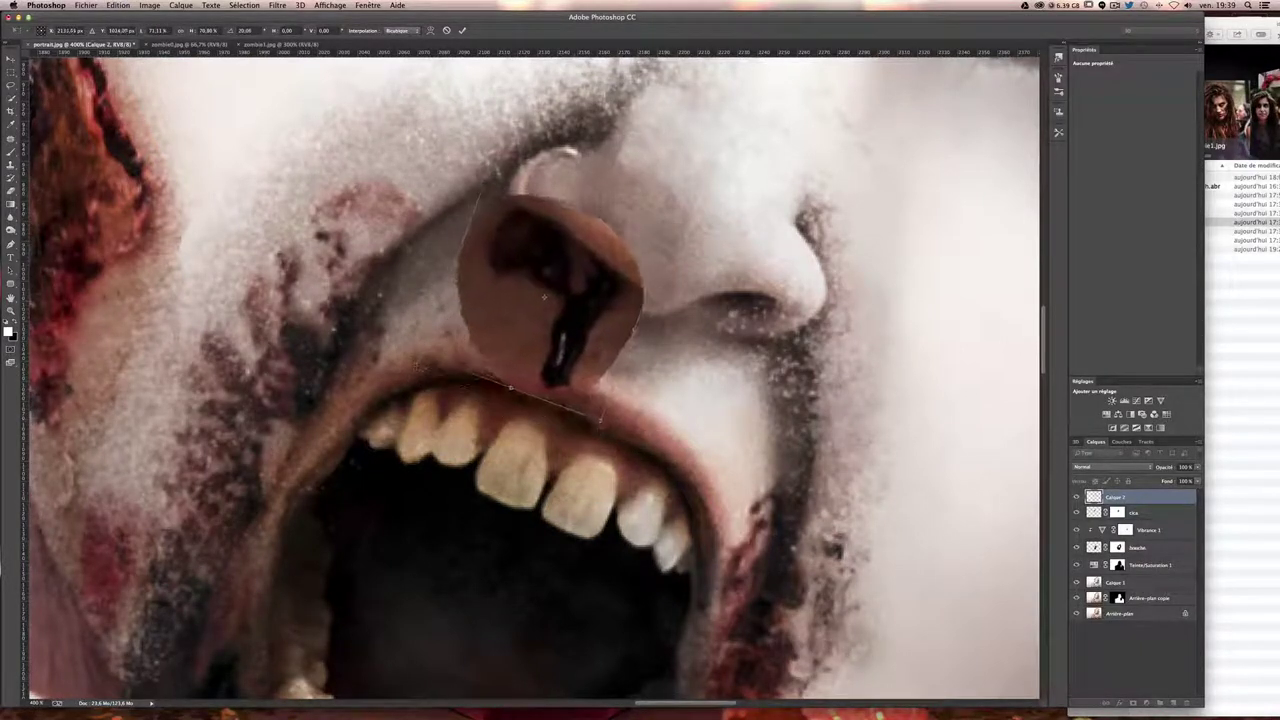
key(Return)
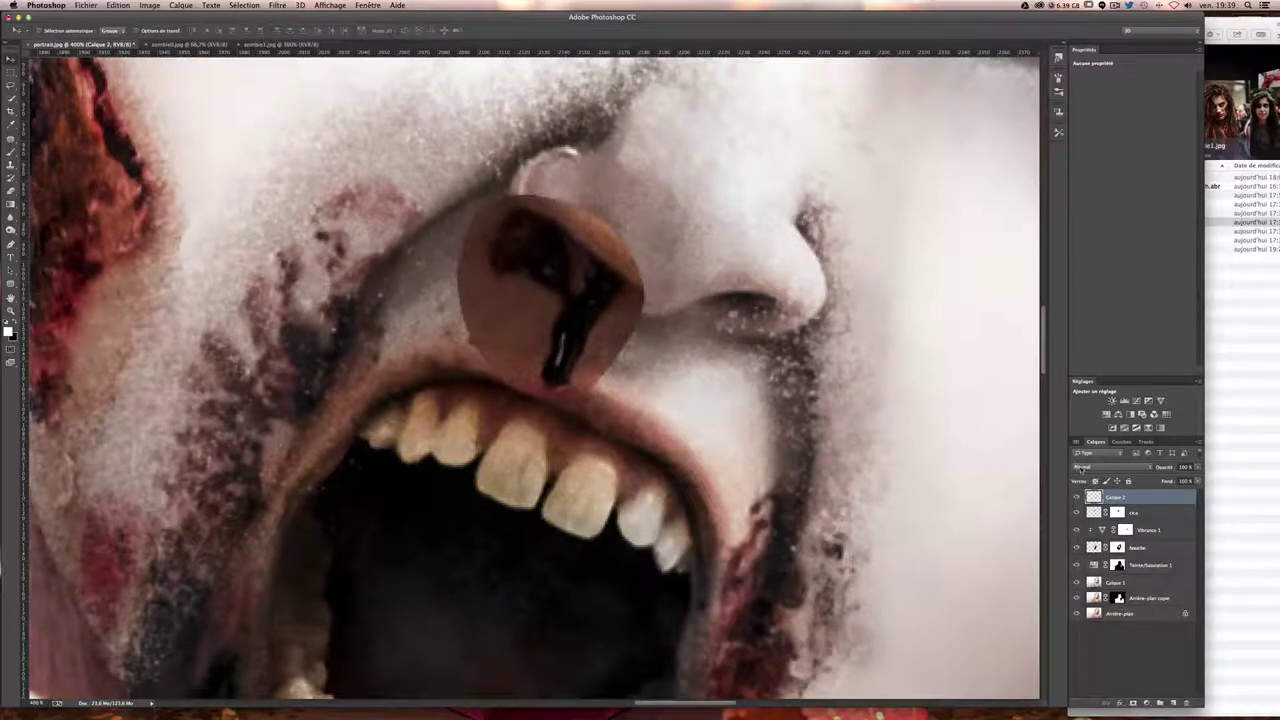
- Try a blend mode and undo it, then add a layer mask and rename the layer 'goutte nez'
click(1081, 469)
click(1097, 492)
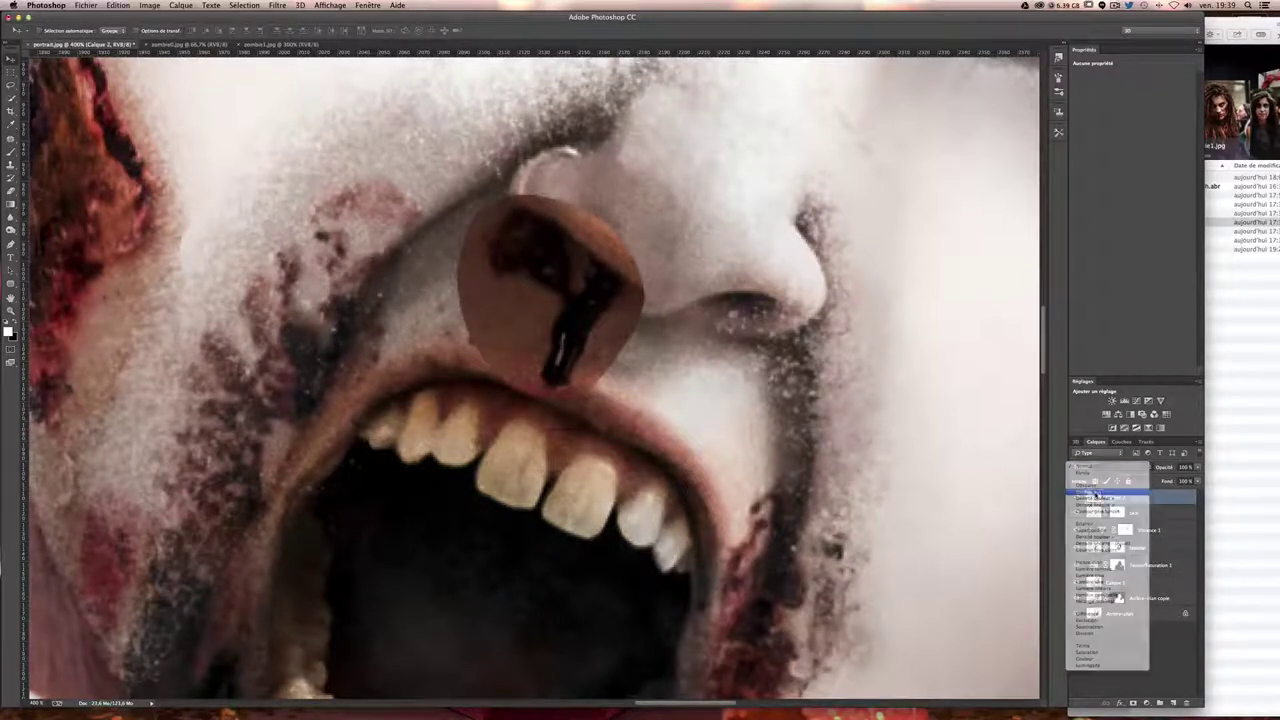
key(ctrl+z)
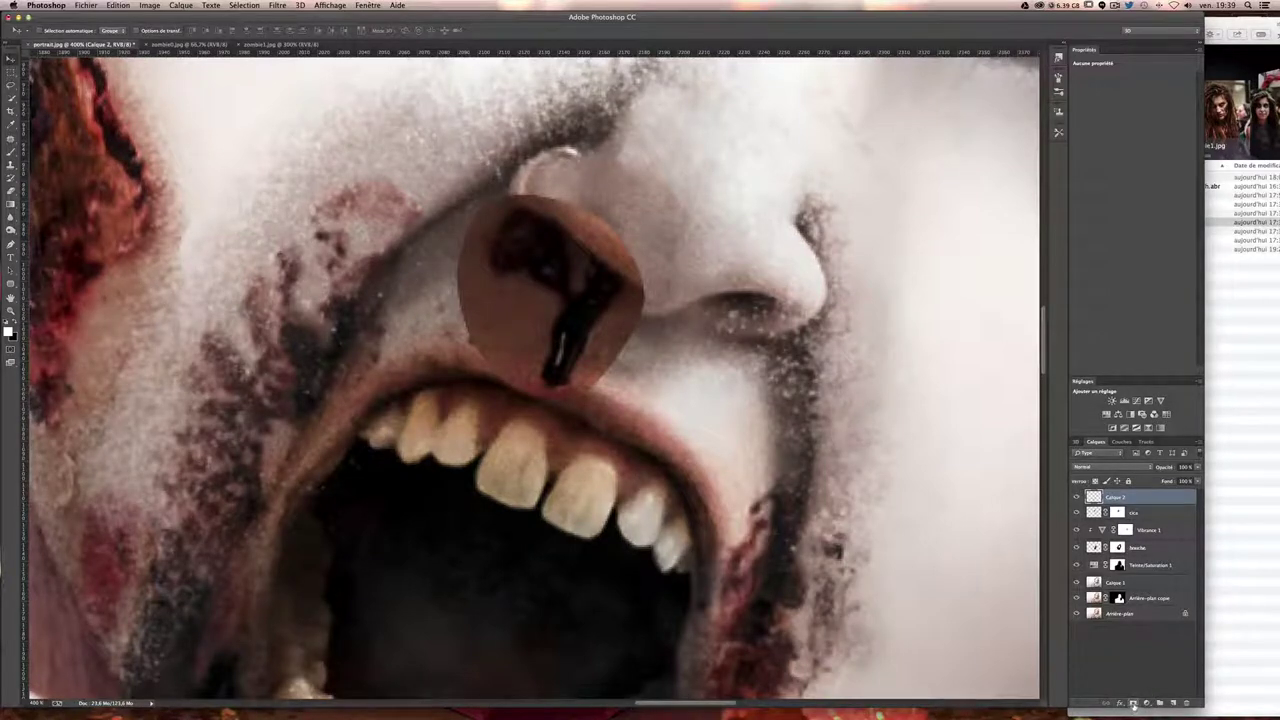
click(1129, 703)
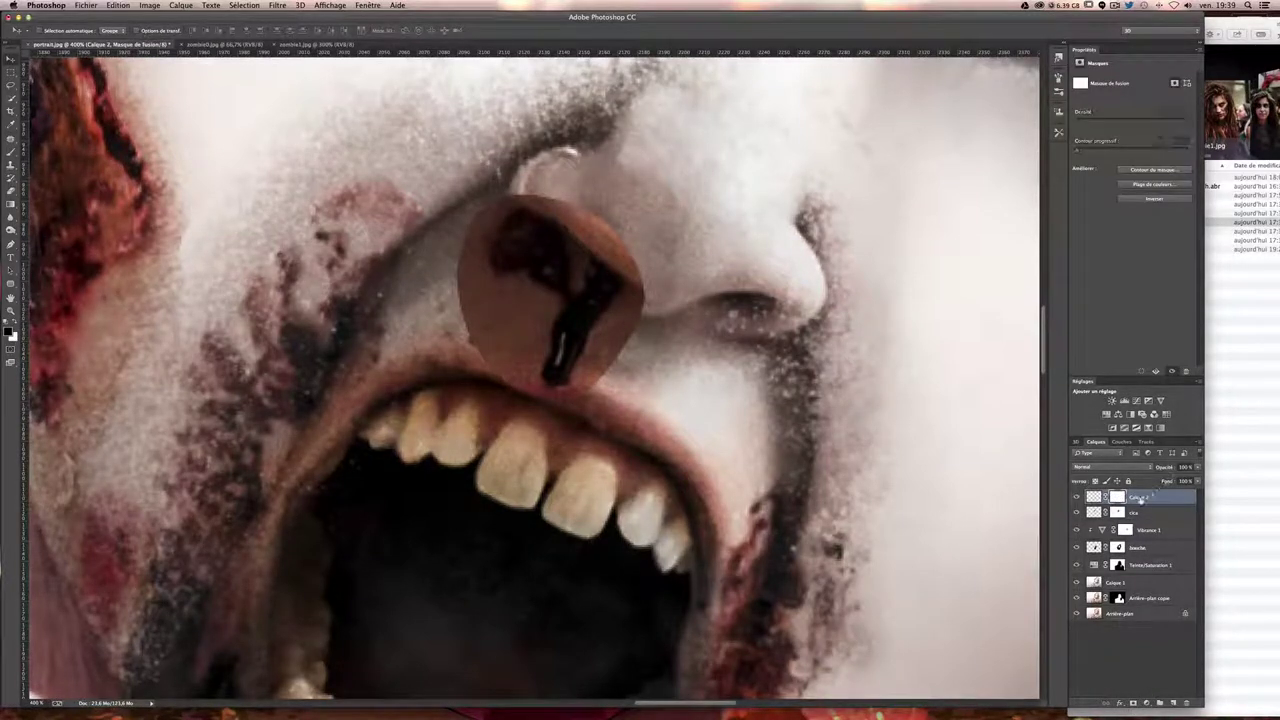
double_click(1141, 497)
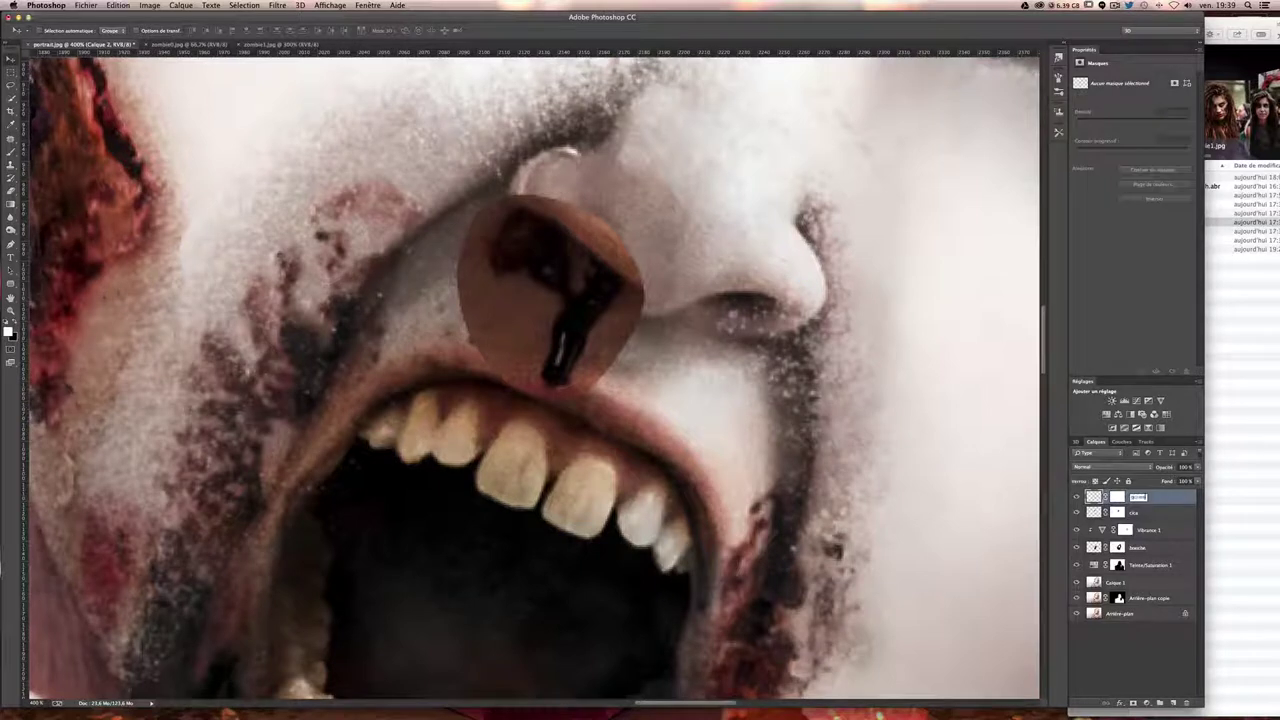
text(goutte nez)
key(Return)
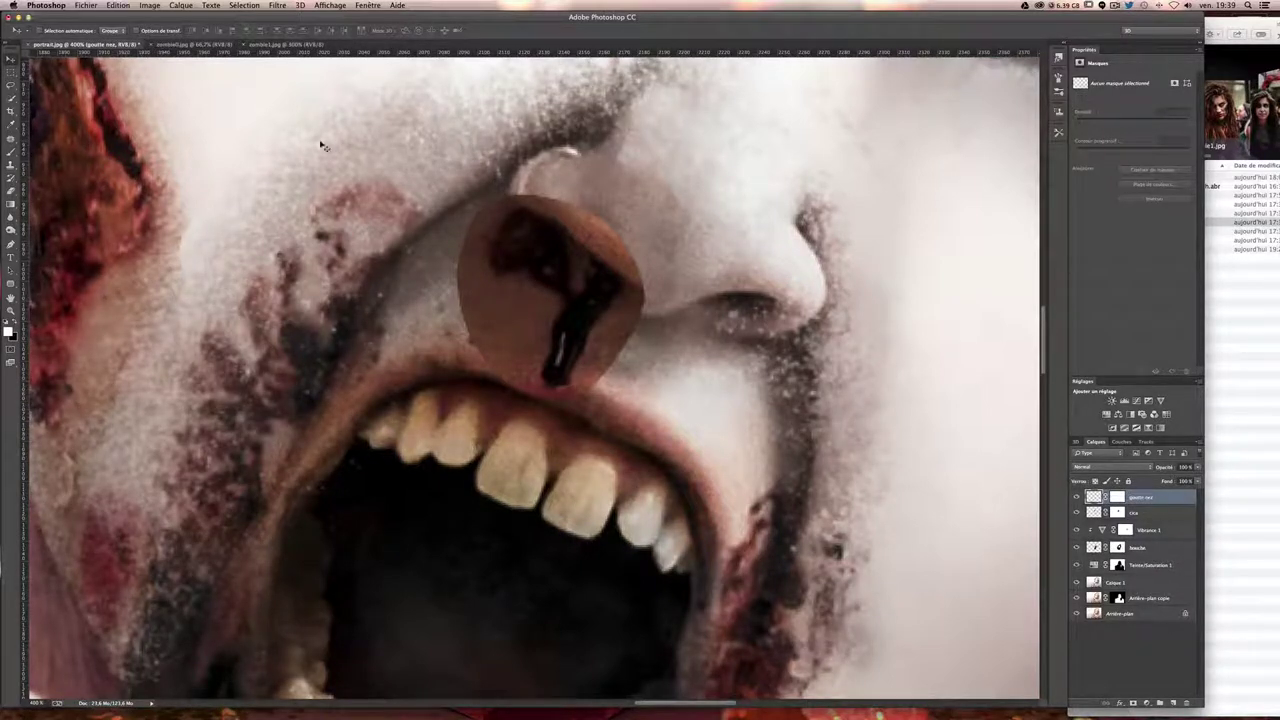
- Paint on the goutte nez mask to blend the patch's left and top edges into the skin
click(10, 150)
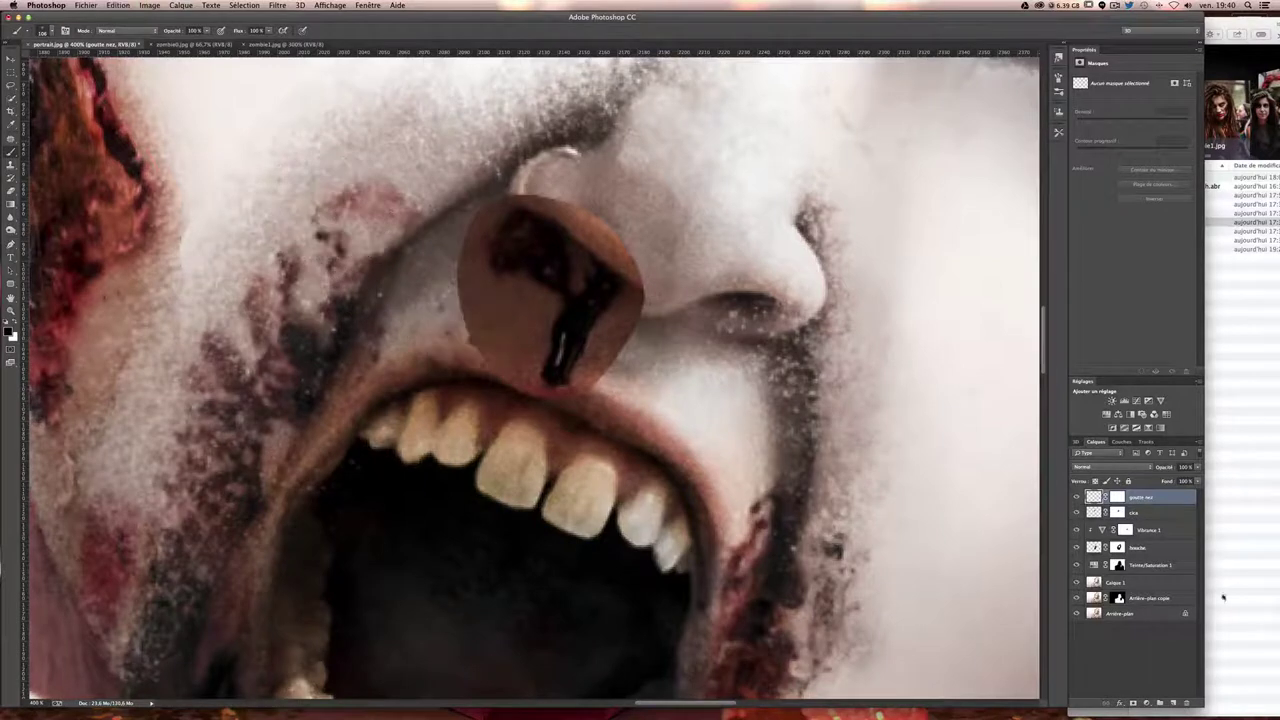
click(1117, 497)
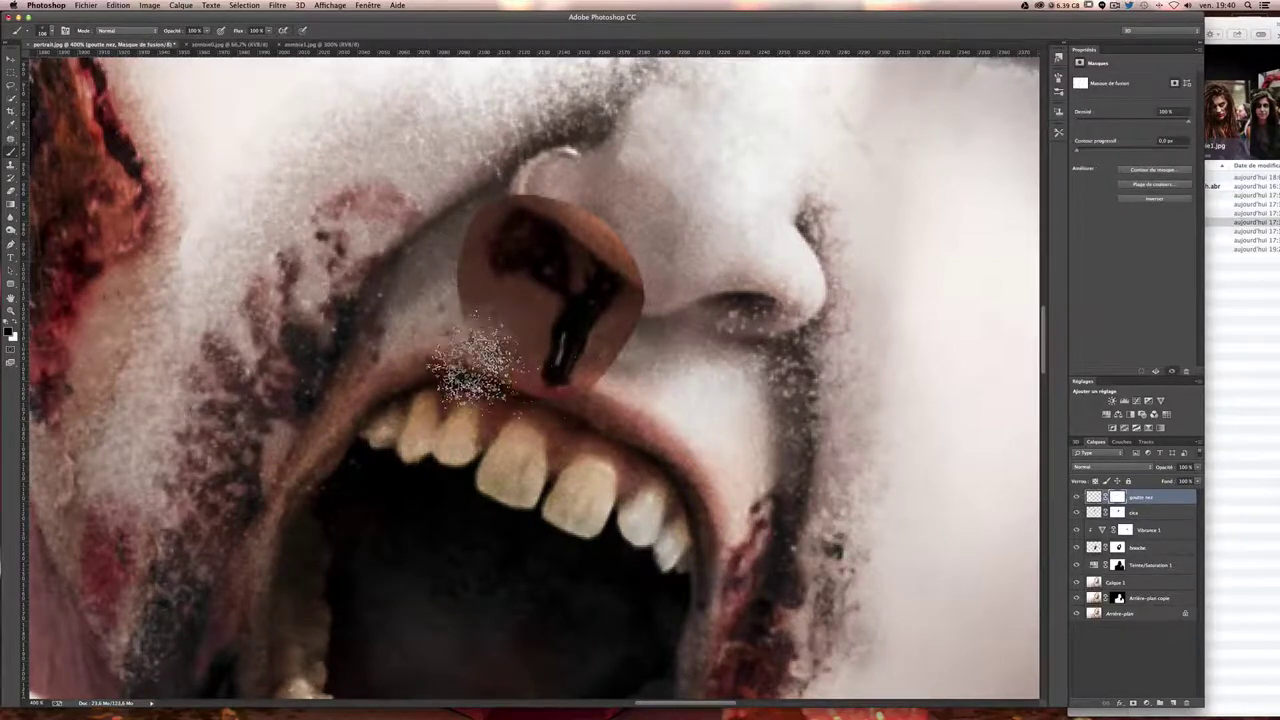
drag(470, 305, 450, 330)
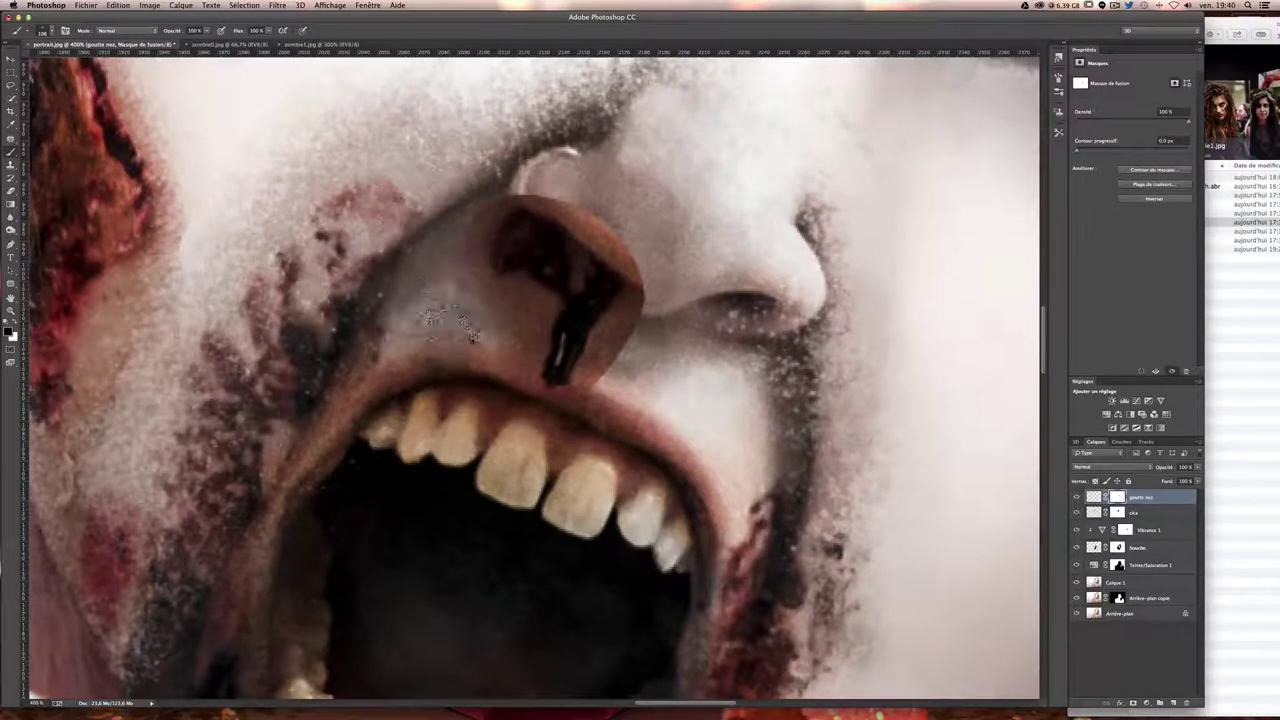
mouse_move(505, 285)
mouse_down()
mouse_move(478, 317)
mouse_move(457, 262)
mouse_up()
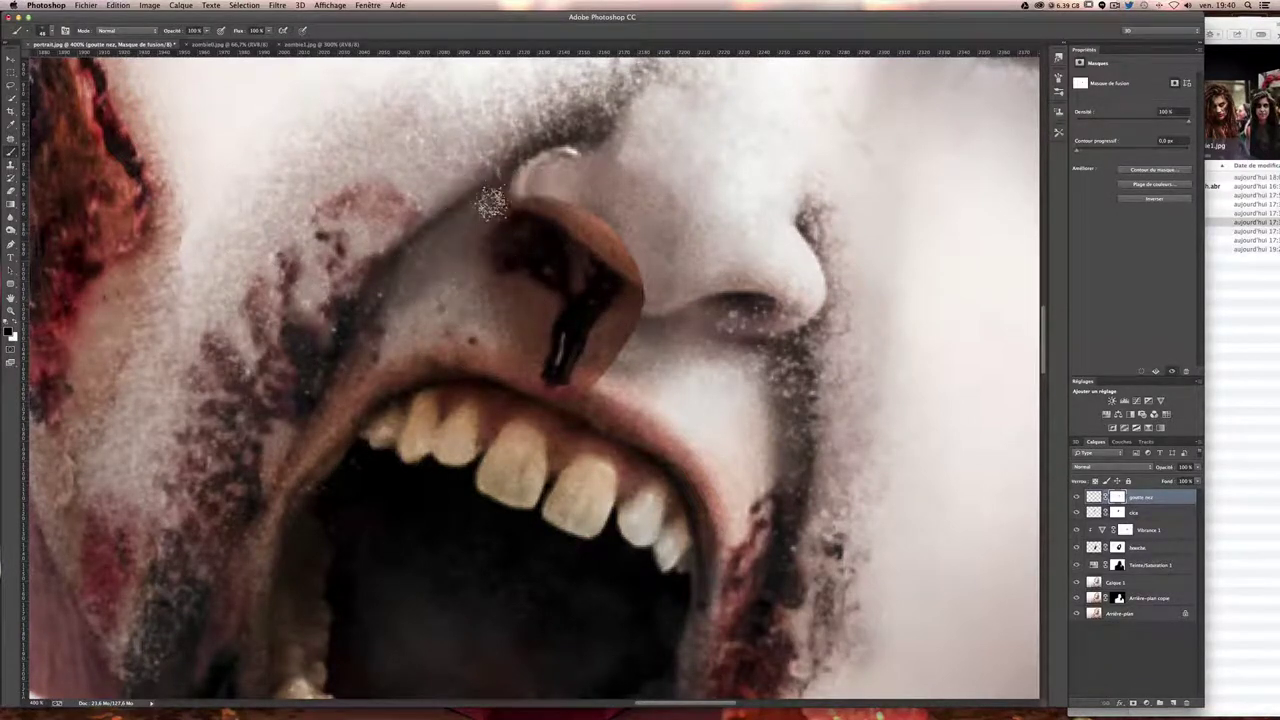
mouse_move(520, 200)
mouse_down()
mouse_move(541, 183)
mouse_move(604, 235)
mouse_move(632, 240)
mouse_move(580, 409)
mouse_move(645, 298)
mouse_move(592, 372)
mouse_up()
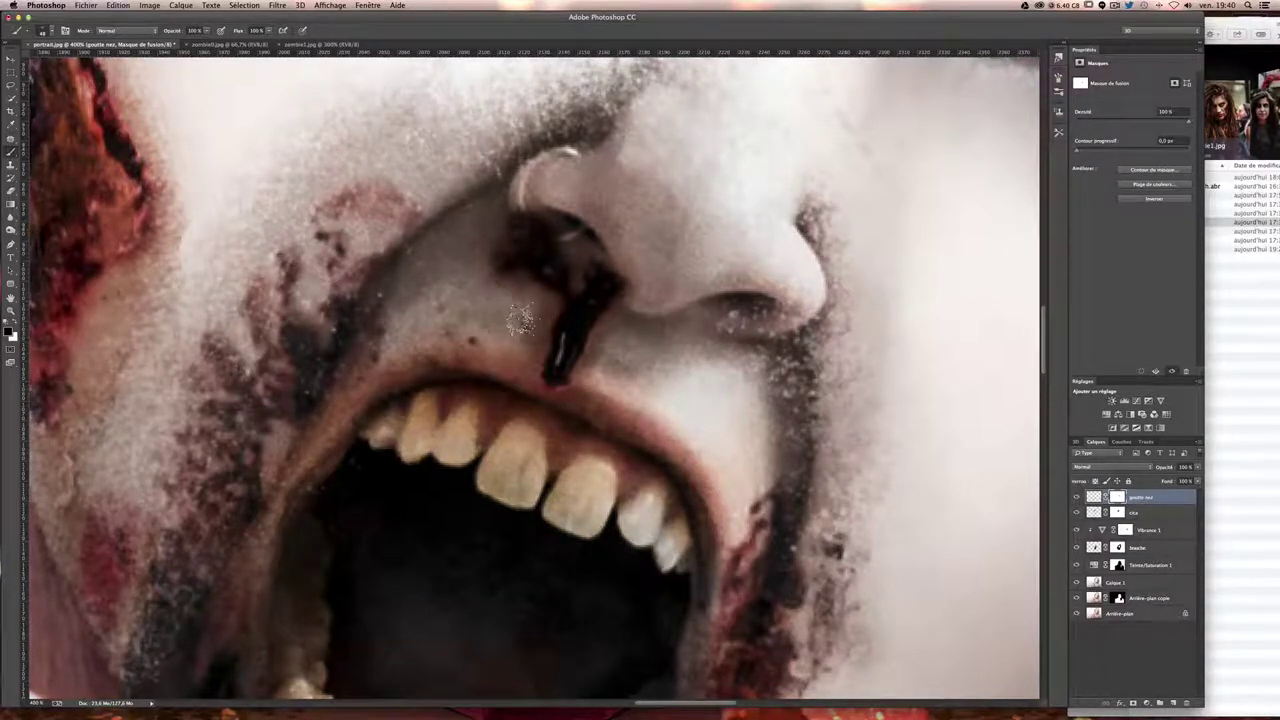
- Move the drip up-left toward the nostril and scale it slightly smaller
key(v)
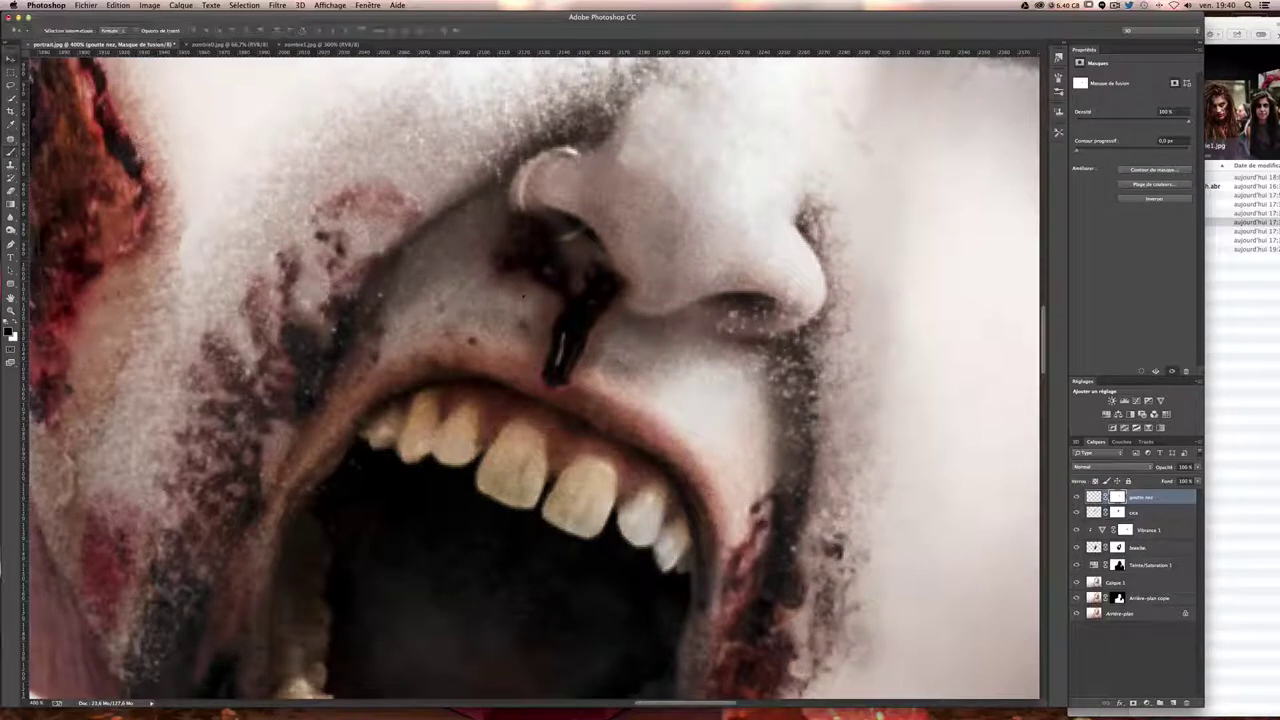
mouse_move(535, 314)
mouse_down()
mouse_move(508, 299)
mouse_move(517, 280)
mouse_up()
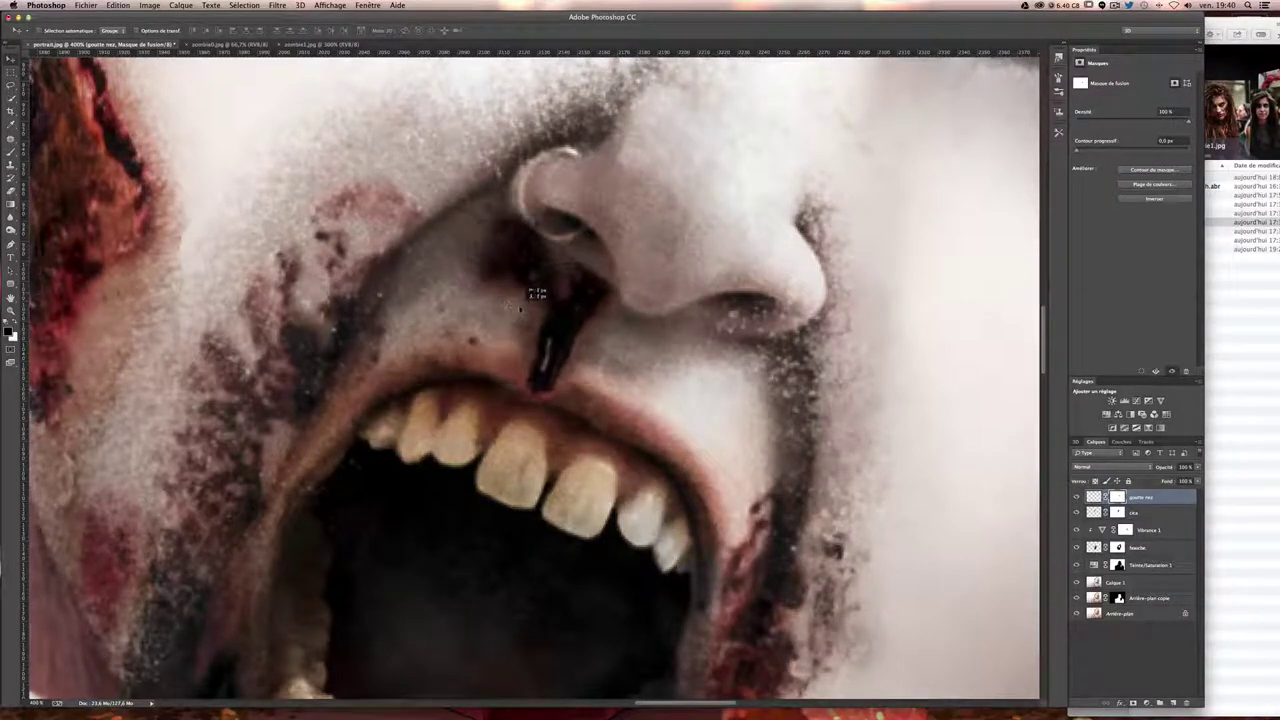
key(ctrl+t)
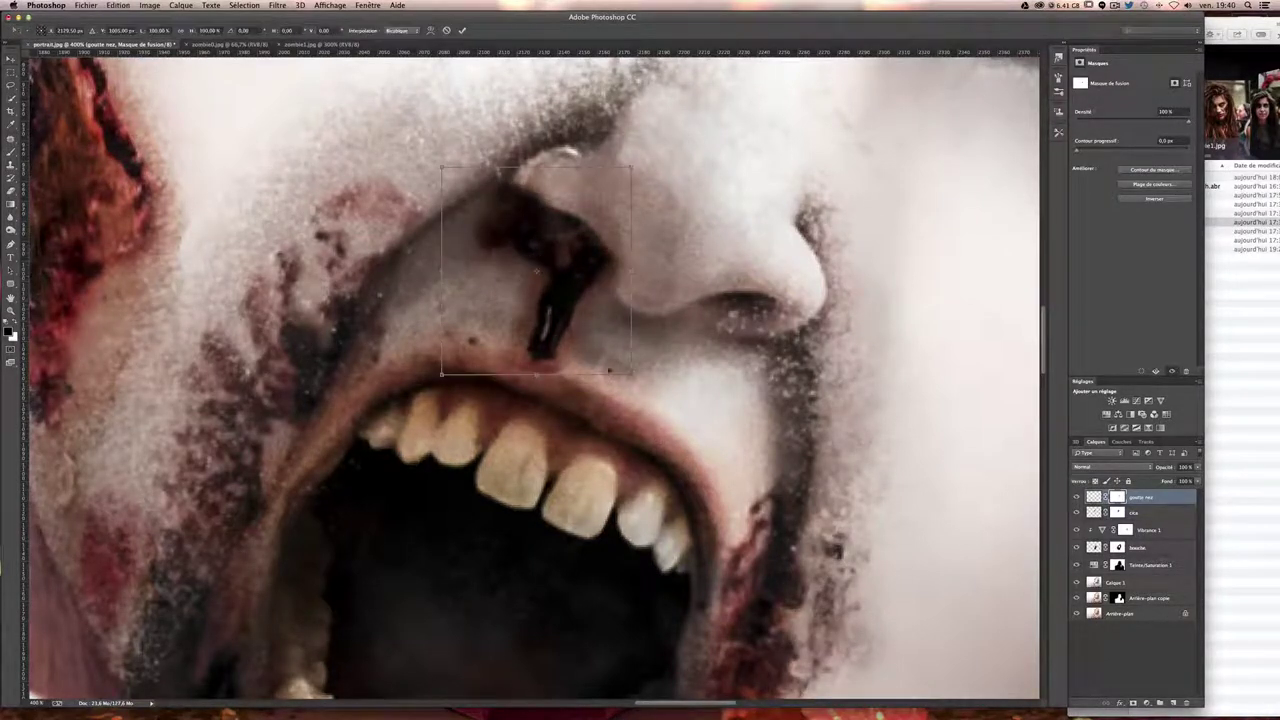
drag(630, 372, 612, 350)
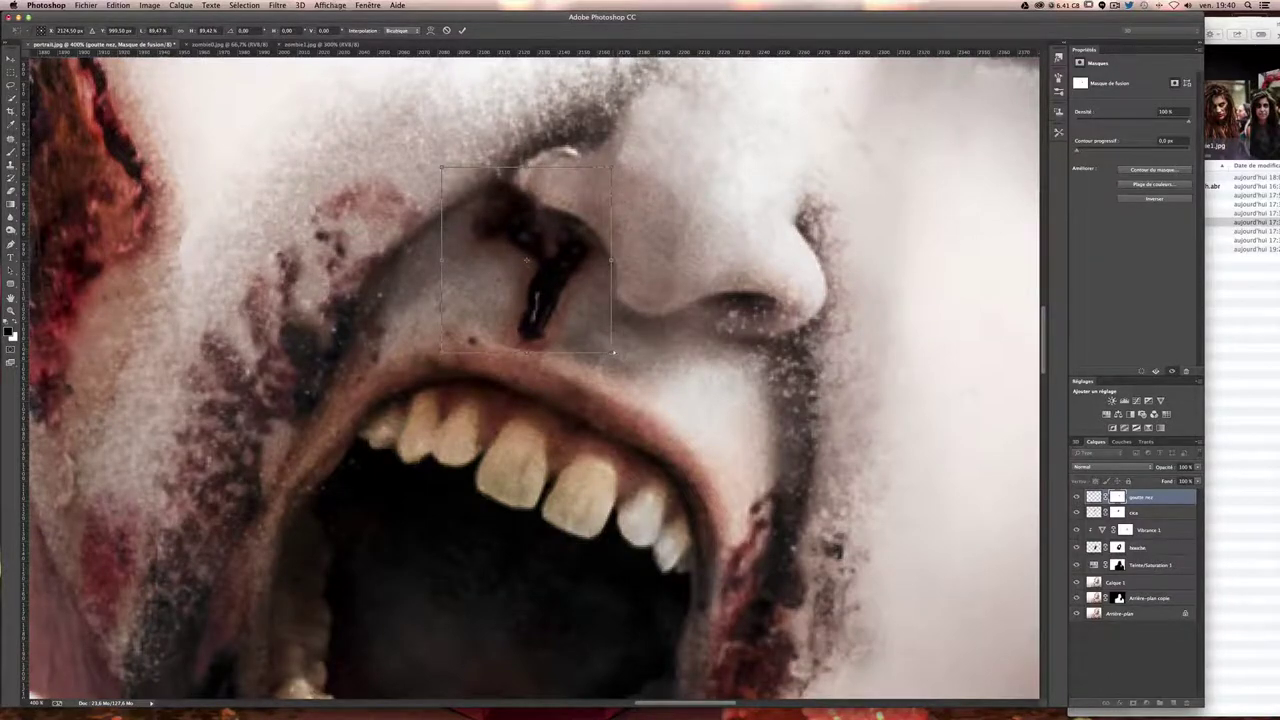
key(ctrl+minus)
key(ctrl+minus)
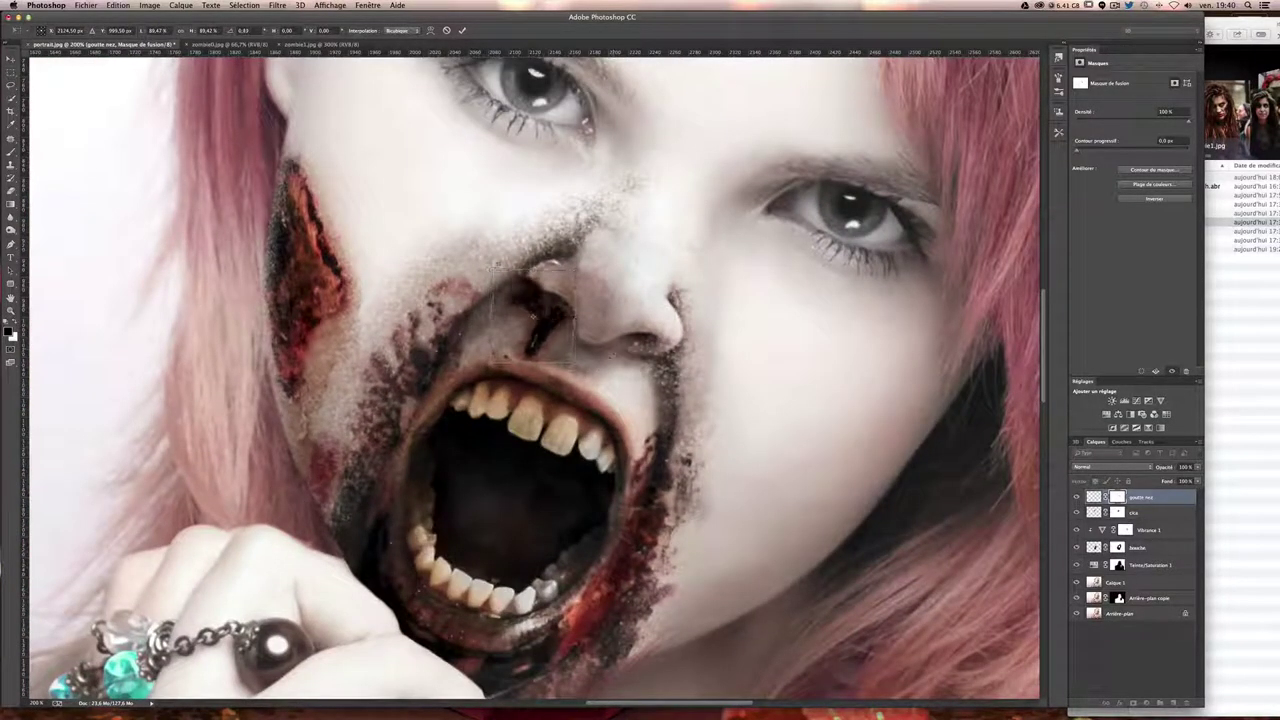
drag(548, 305, 555, 290)
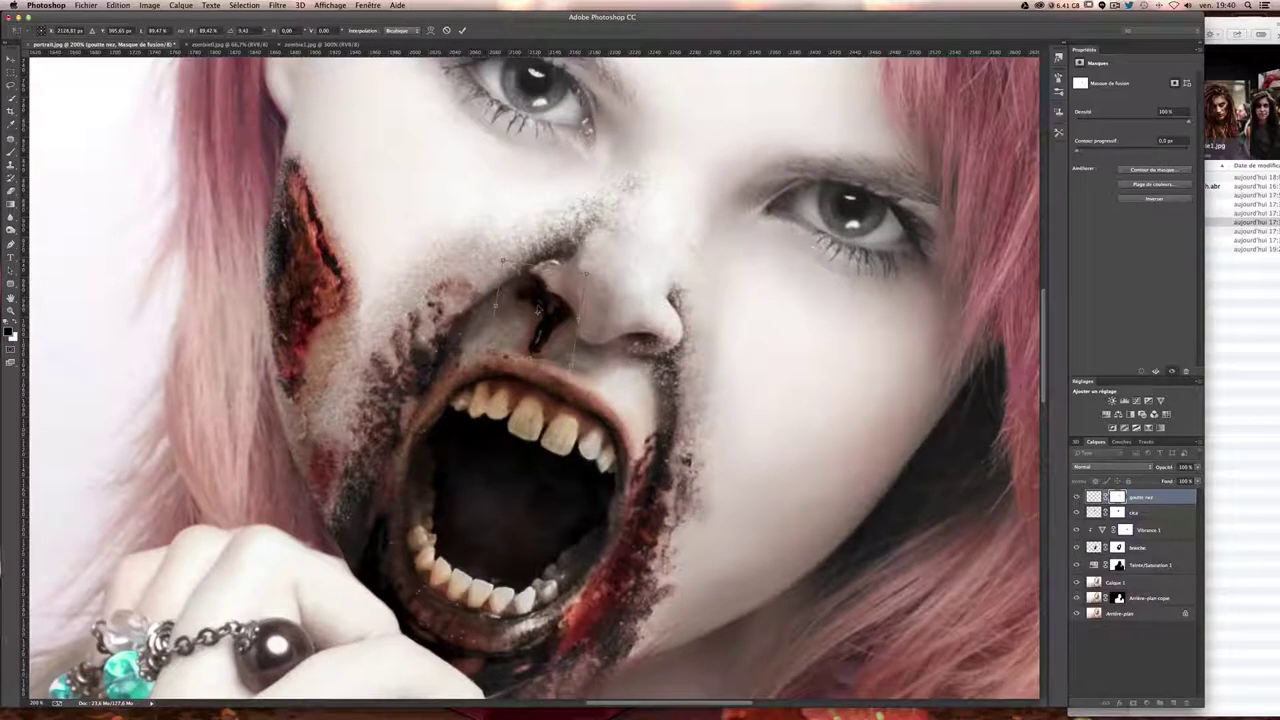
key(Return)
- Zoom in and paint on the mask to refine the drip's edge at the nostril
key(ctrl+plus)
key(ctrl+plus)
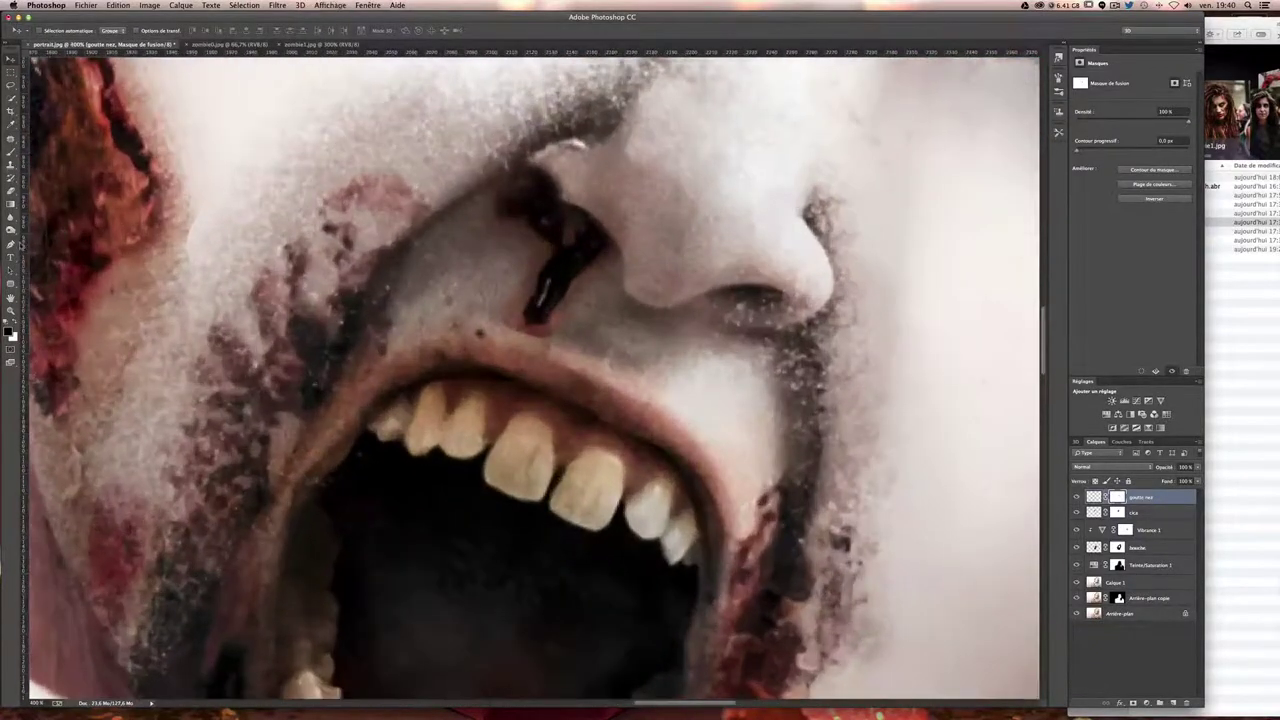
key(b)
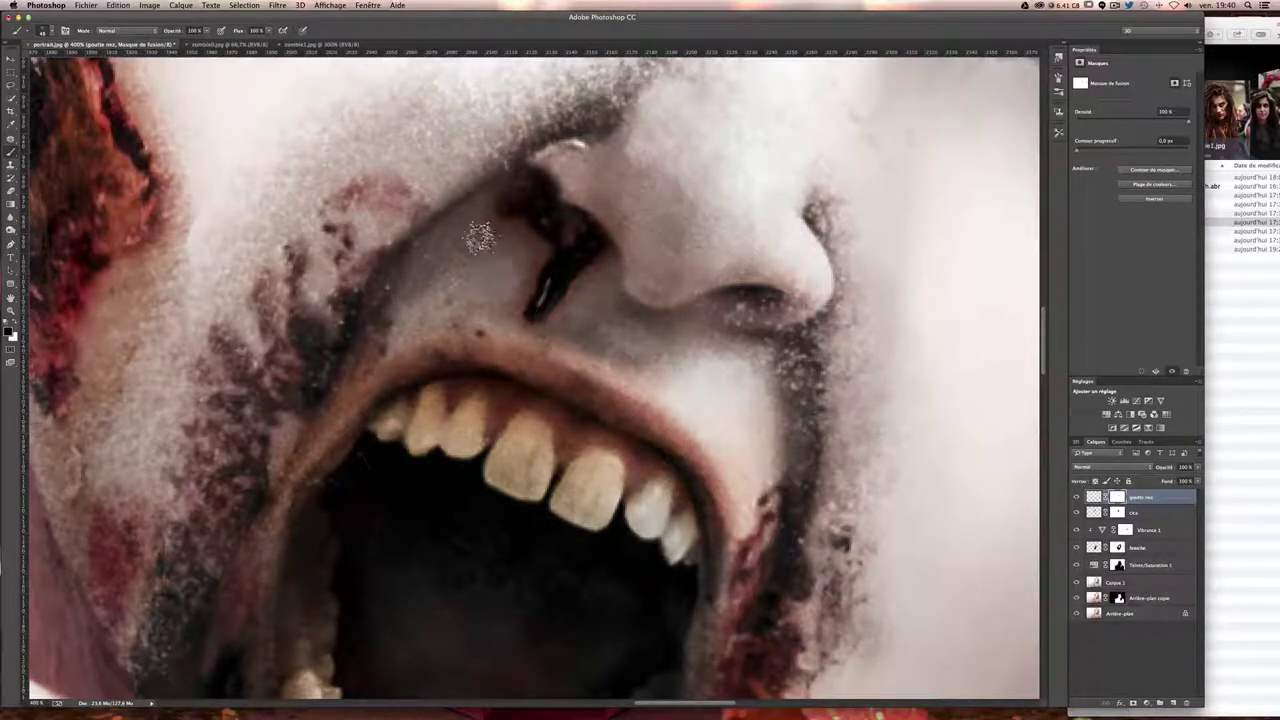
mouse_move(495, 149)
mouse_down()
mouse_move(587, 181)
mouse_move(552, 190)
mouse_up()
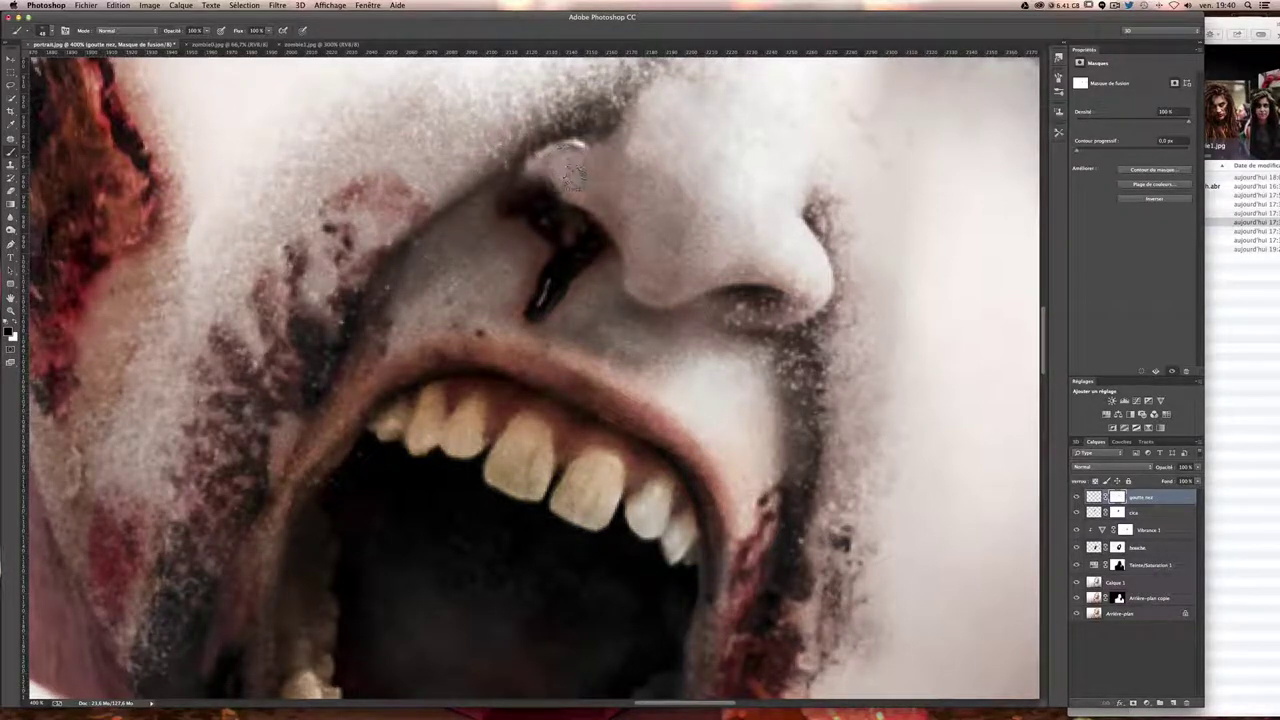
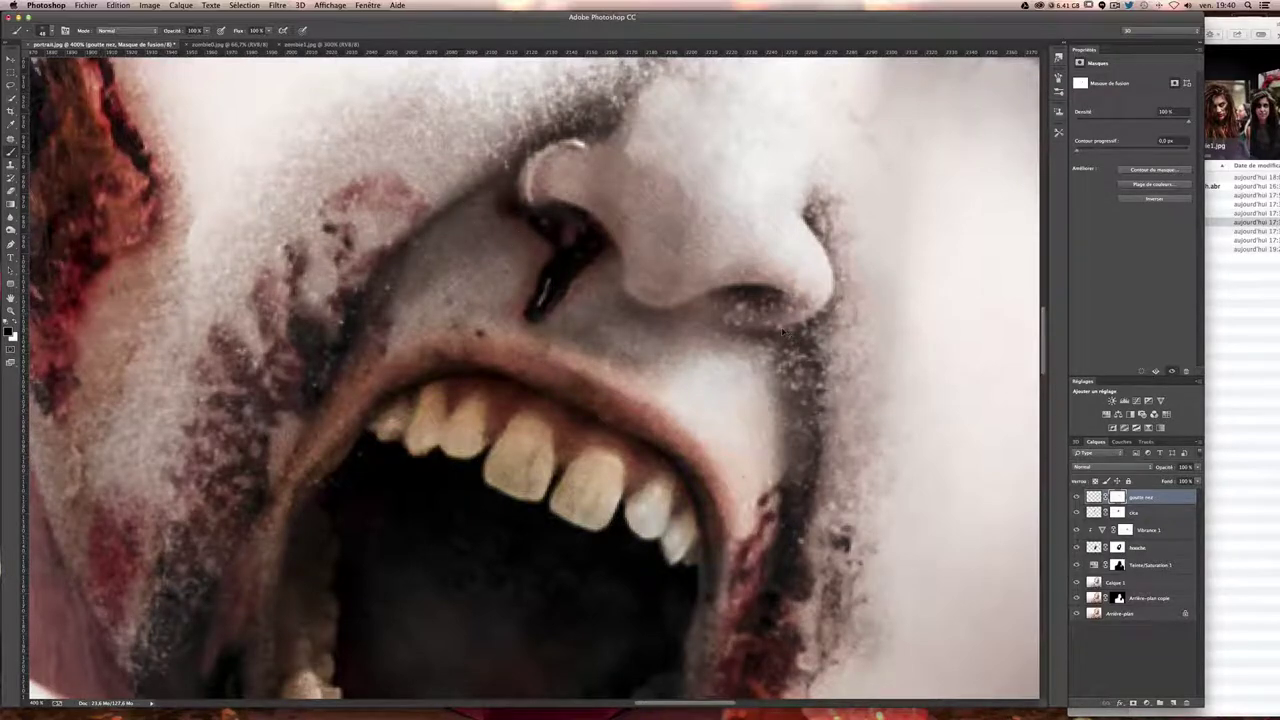
- From the Finder image folder, open zombie2.jpg with Adobe Photoshop CC without its embedded profile
key(ctrl+0)
key(ctrl+1)
key(ctrl+minus)
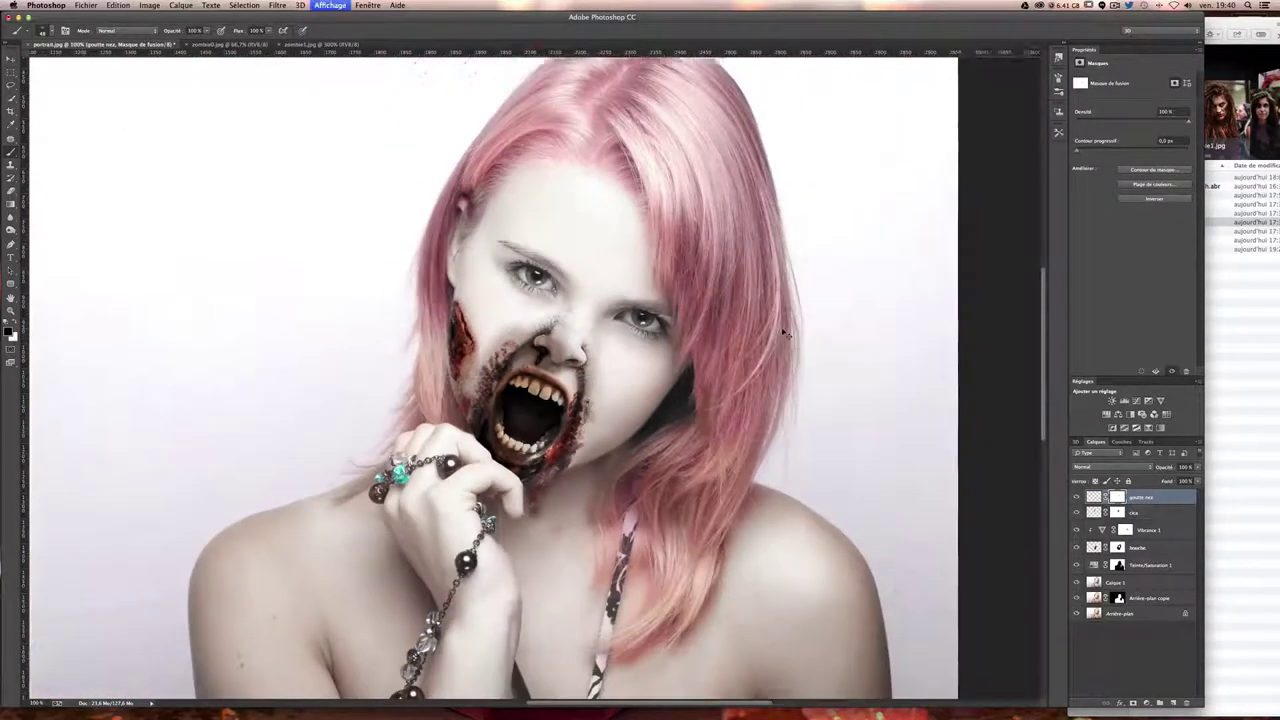
key(ctrl+plus)
key(ctrl+plus)
key(ctrl+plus)
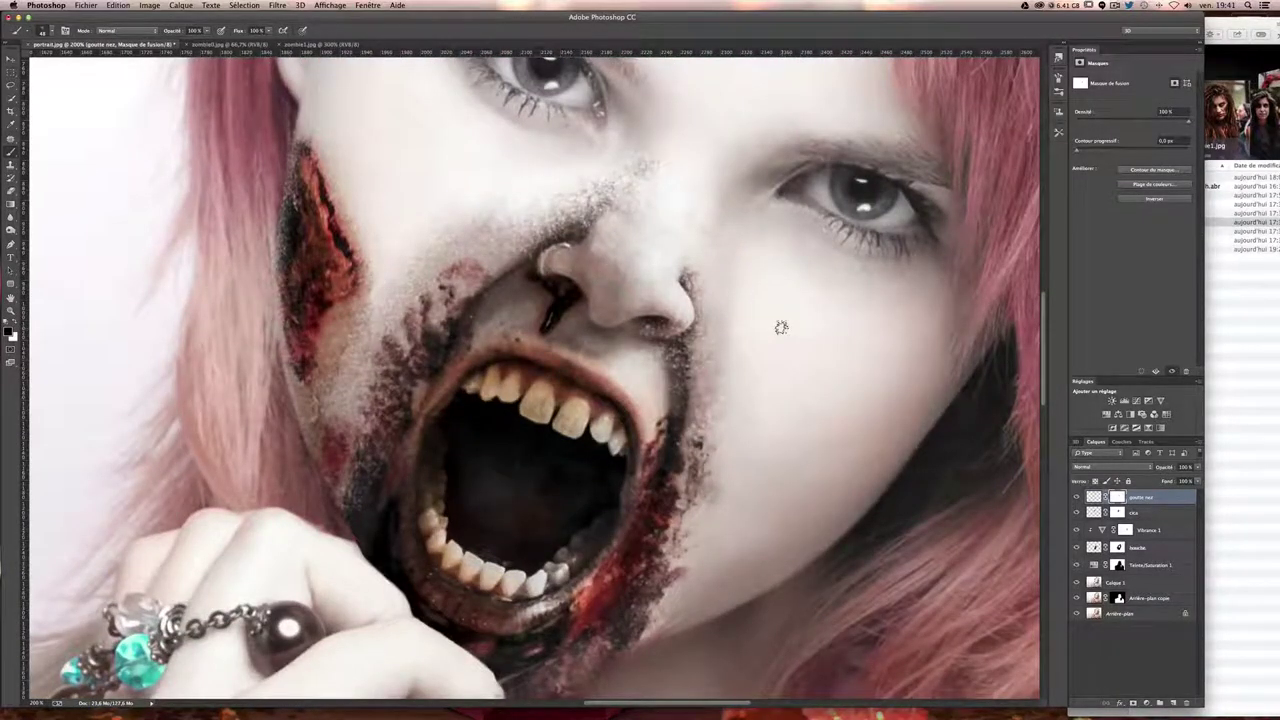
click(1248, 293)
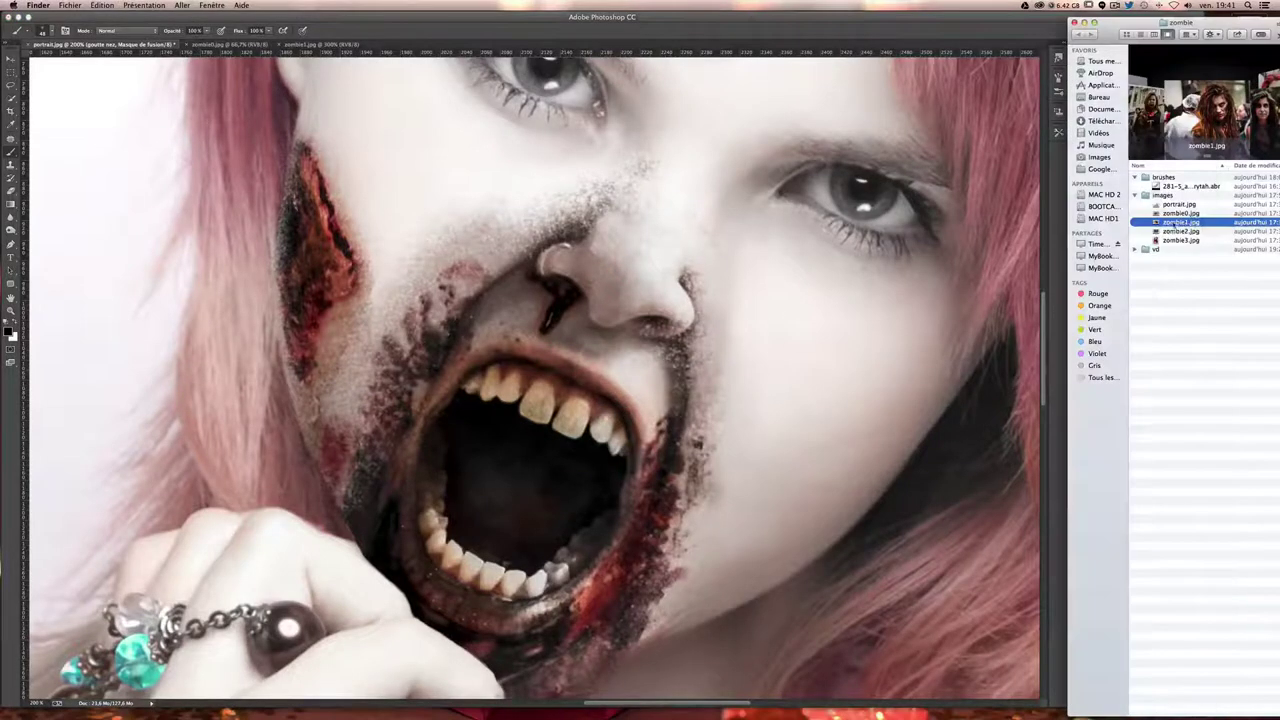
click(1180, 231)
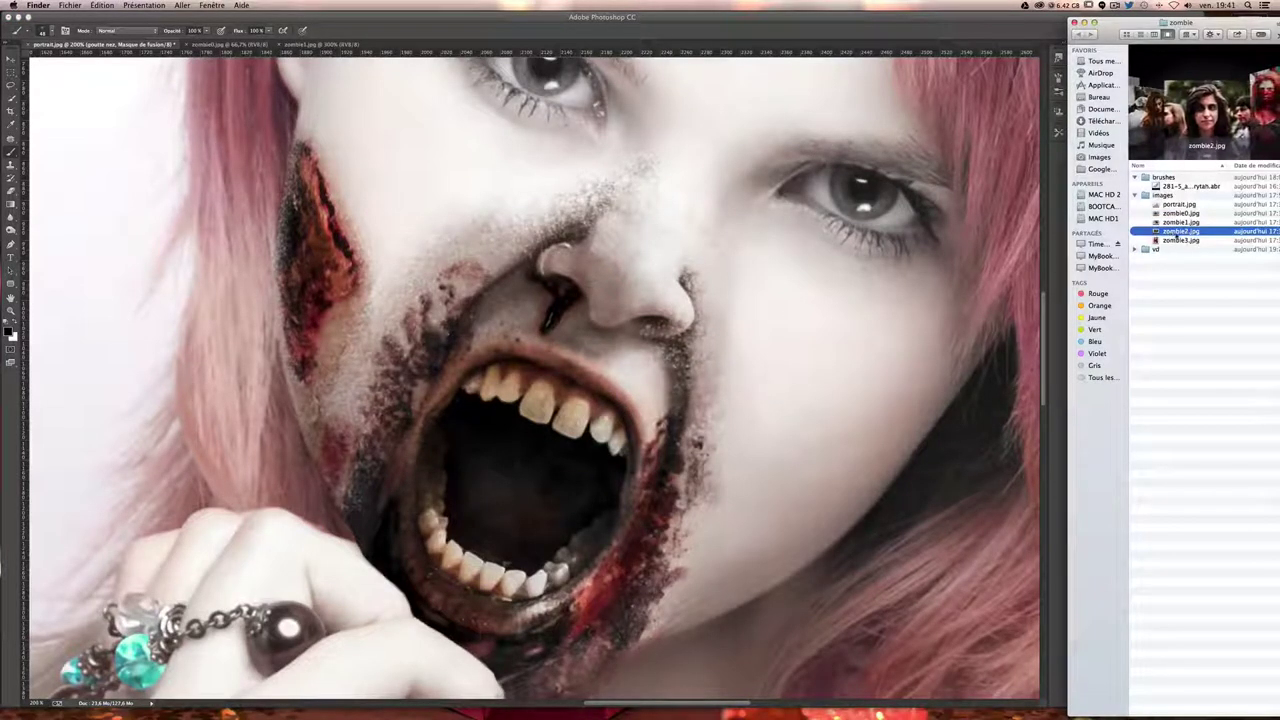
right_click(1178, 232)
mouse_move(1052, 246)
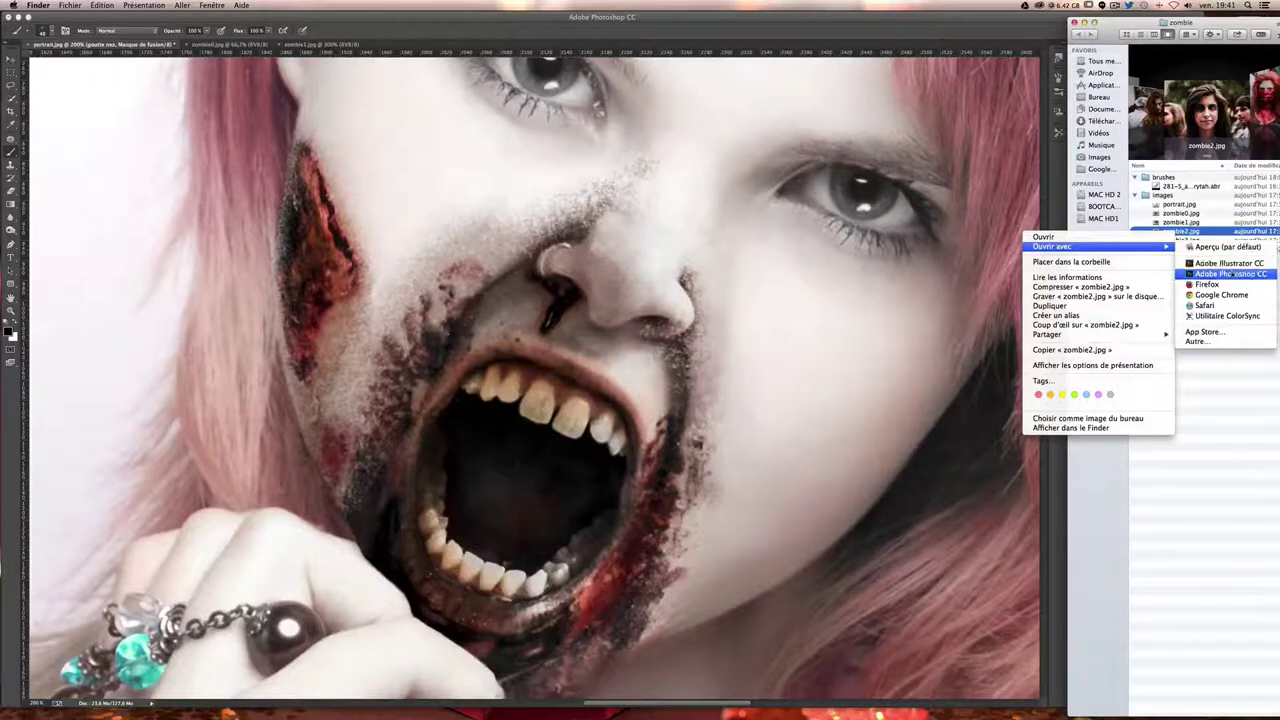
click(1231, 273)
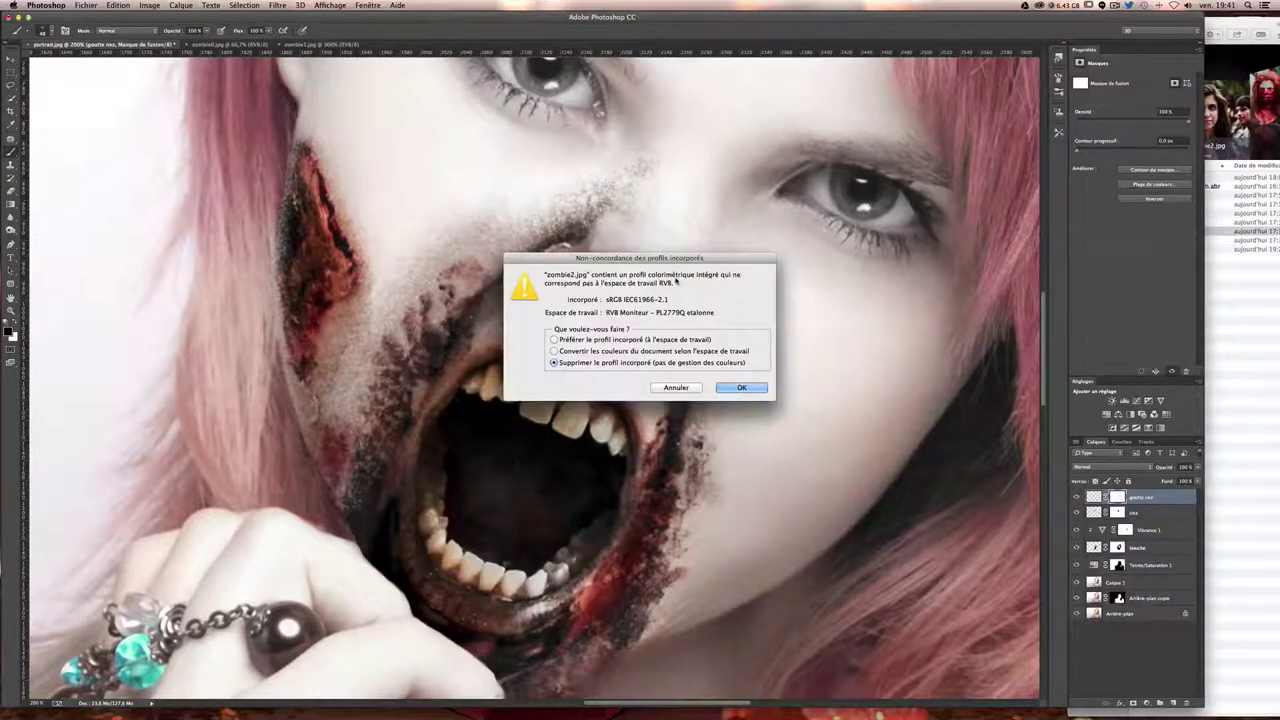
key(Return)
key(super+plus)
key(super+plus)
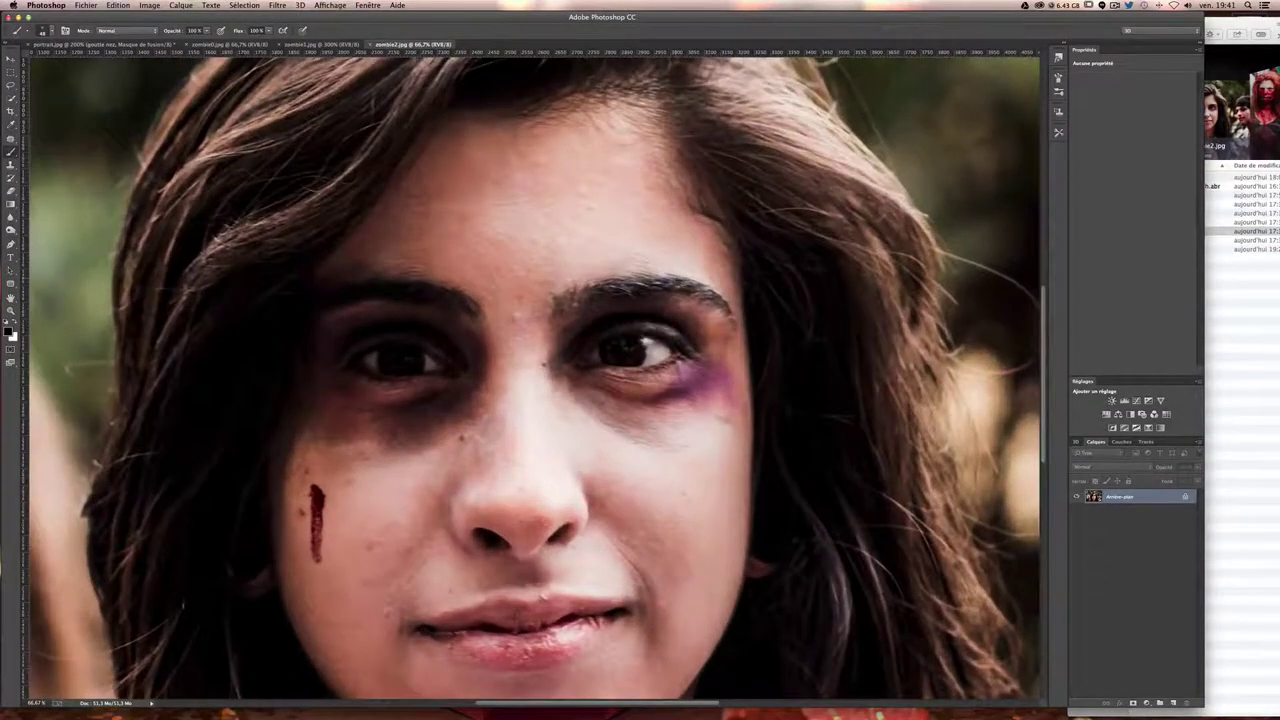
key(super+plus)
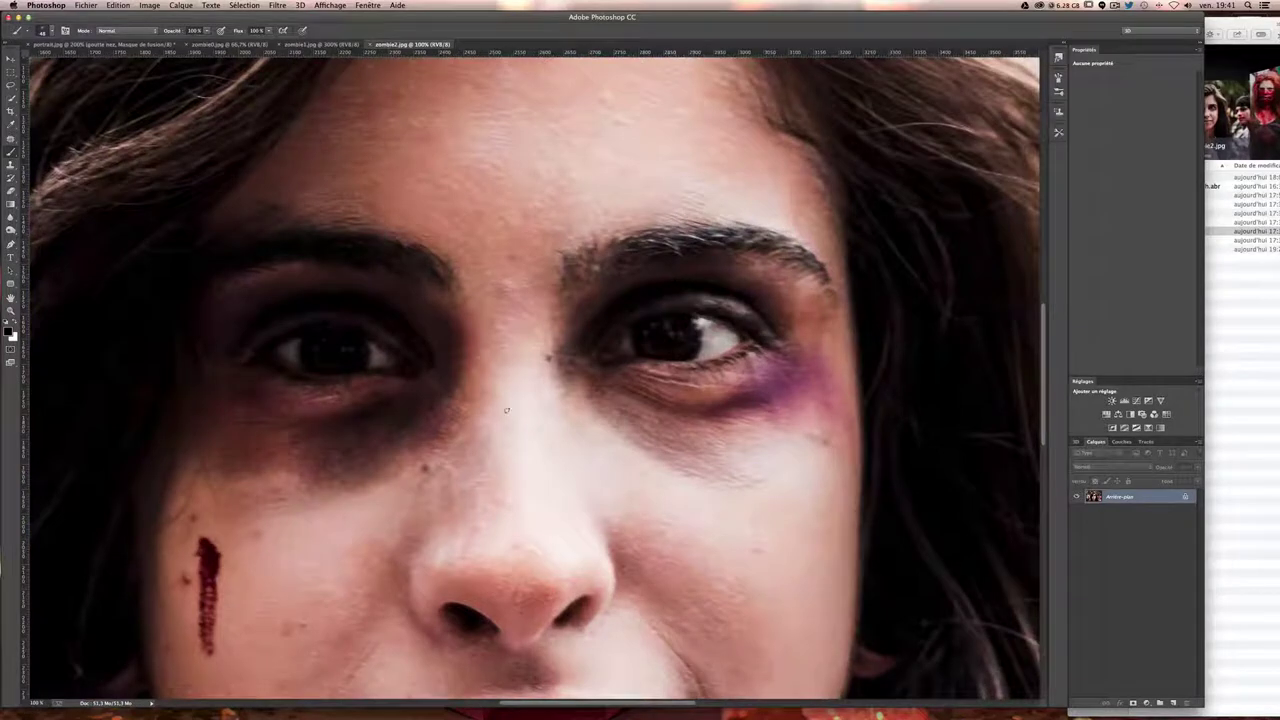
- Lasso the bruised eye in zombie2.jpg and move it onto the portrait.jpg document
key(l)
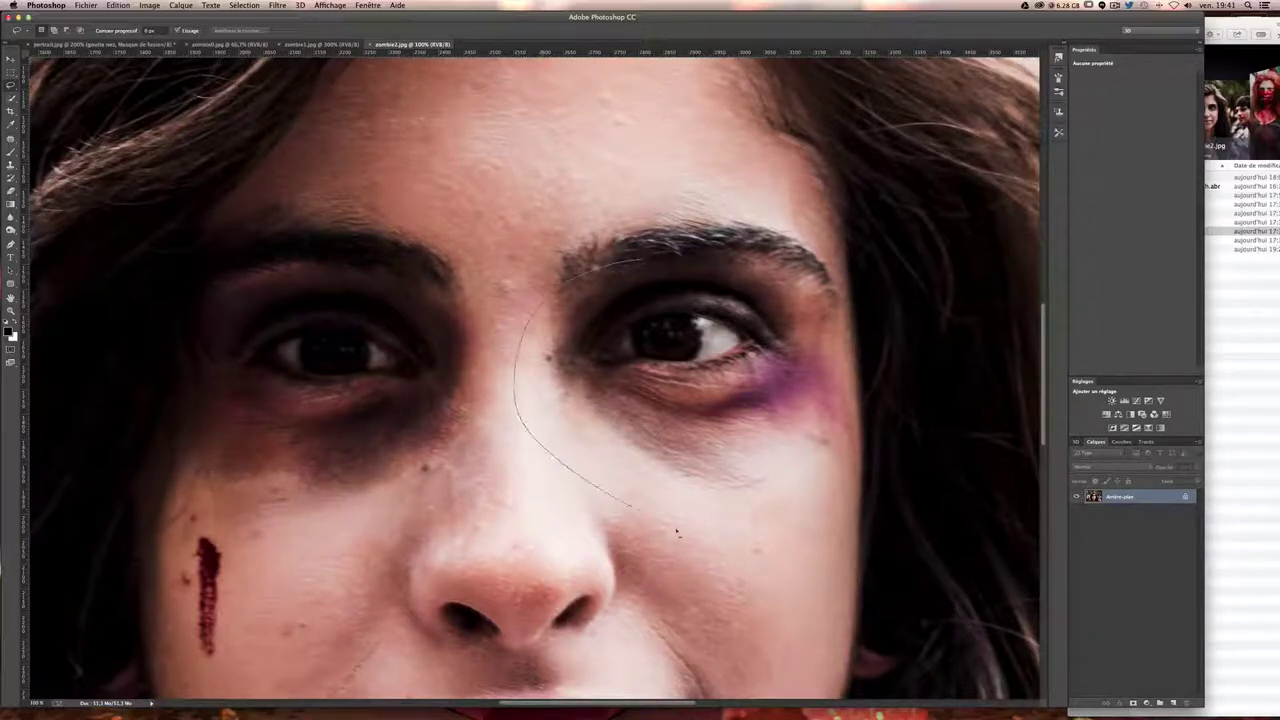
drag(810, 541, 842, 512)
drag(555, 287, 560, 282)
click(10, 58)
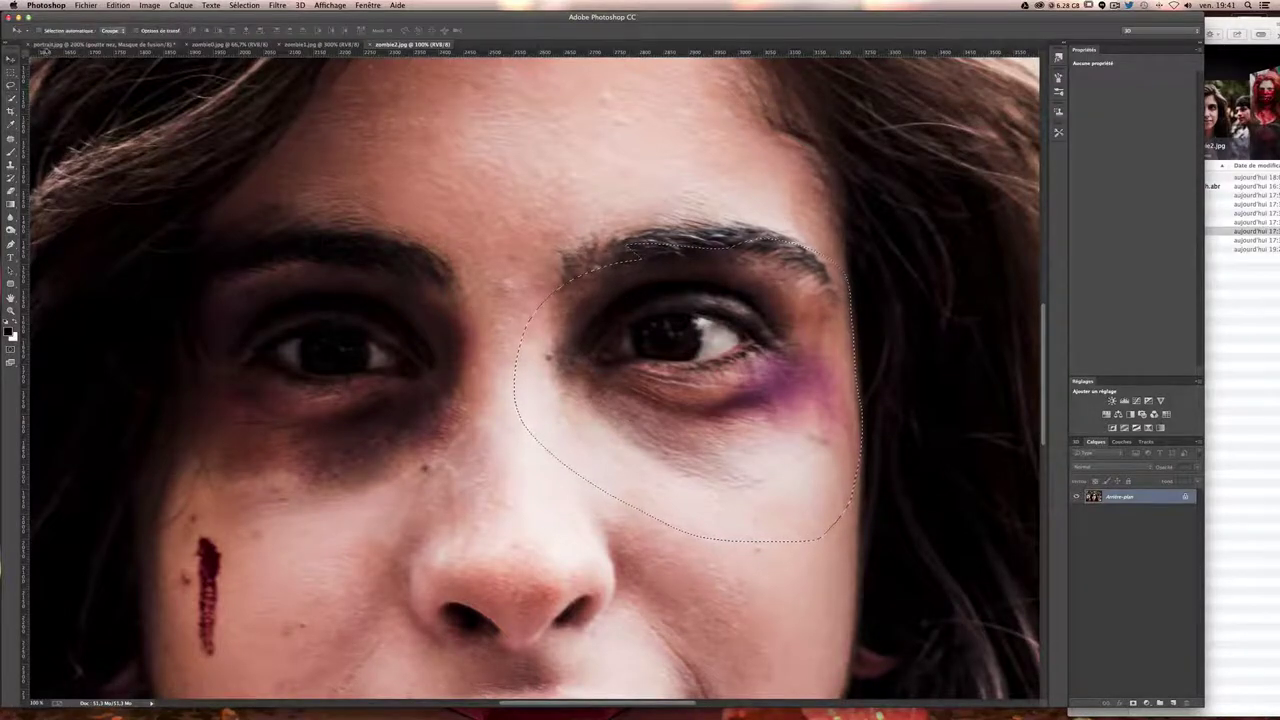
click(100, 44)
- Paste the bruised eye, then scale, rotate and align it over the right-hand eye at 50% opacity
key(ctrl+v)
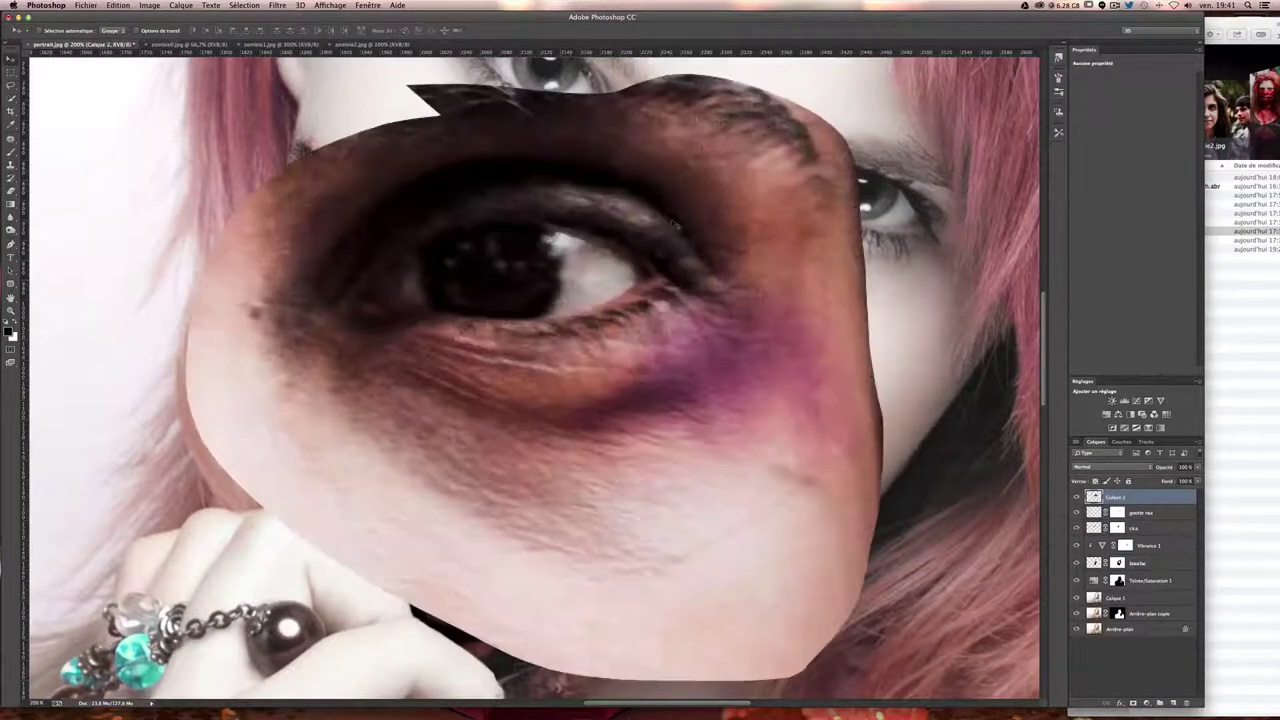
key(ctrl+minus)
key(ctrl+t)
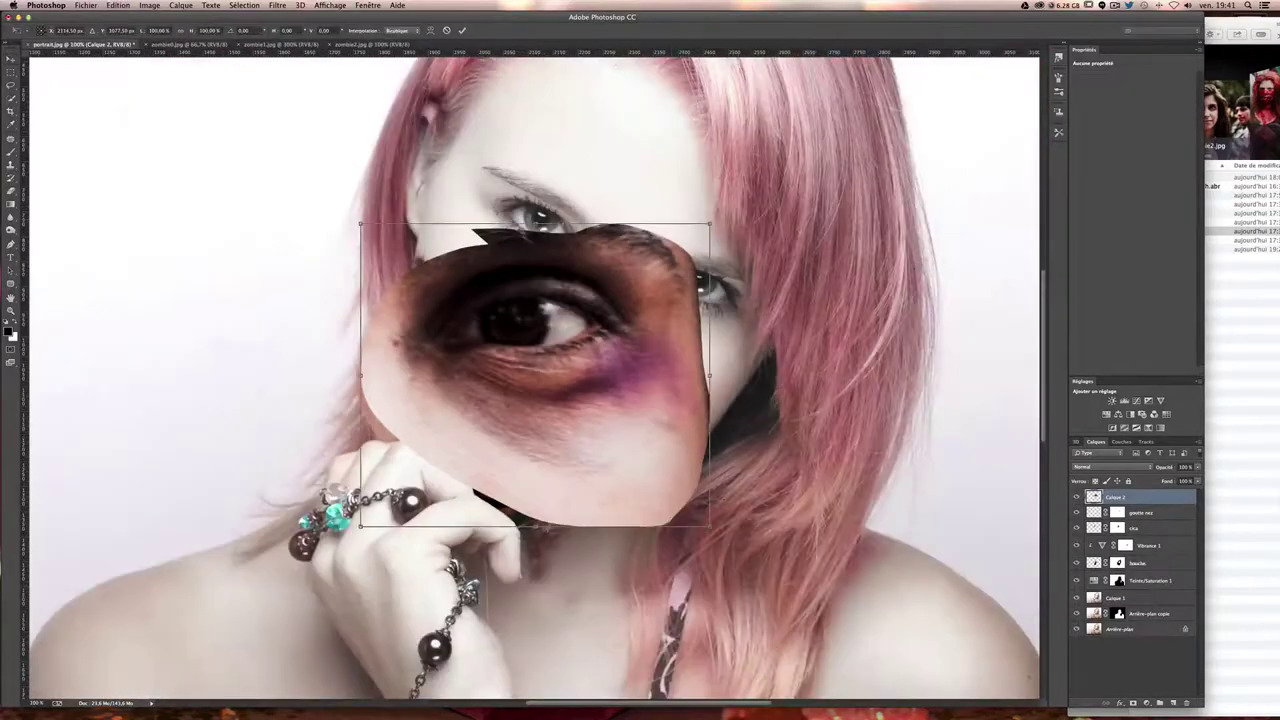
drag(710, 524, 545, 388)
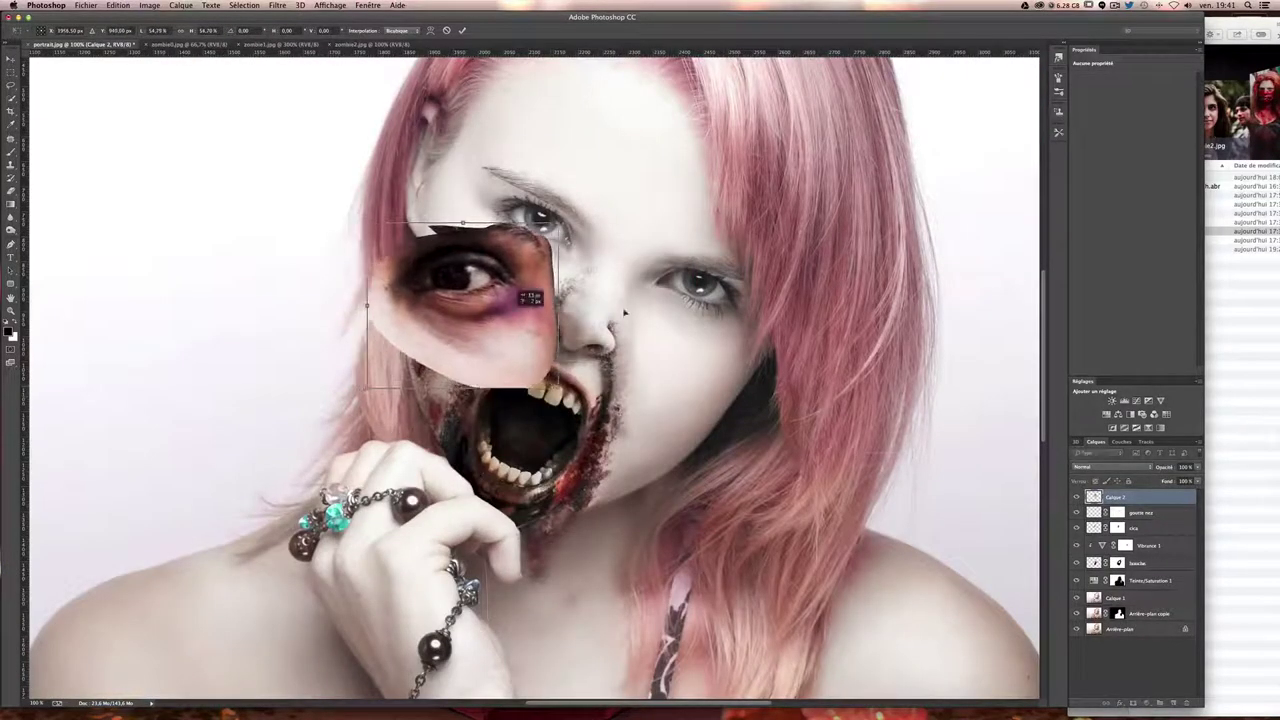
drag(485, 325, 714, 318)
click(1198, 467)
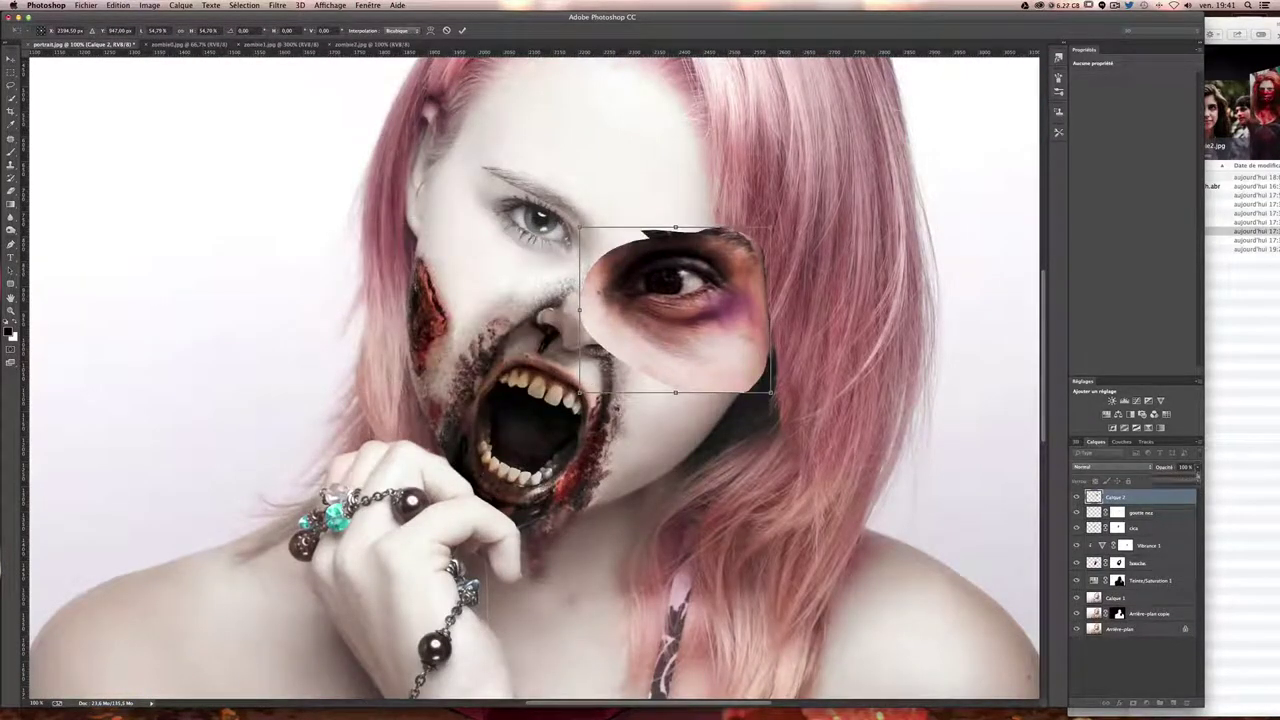
drag(1175, 480, 1160, 480)
drag(875, 330, 864, 381)
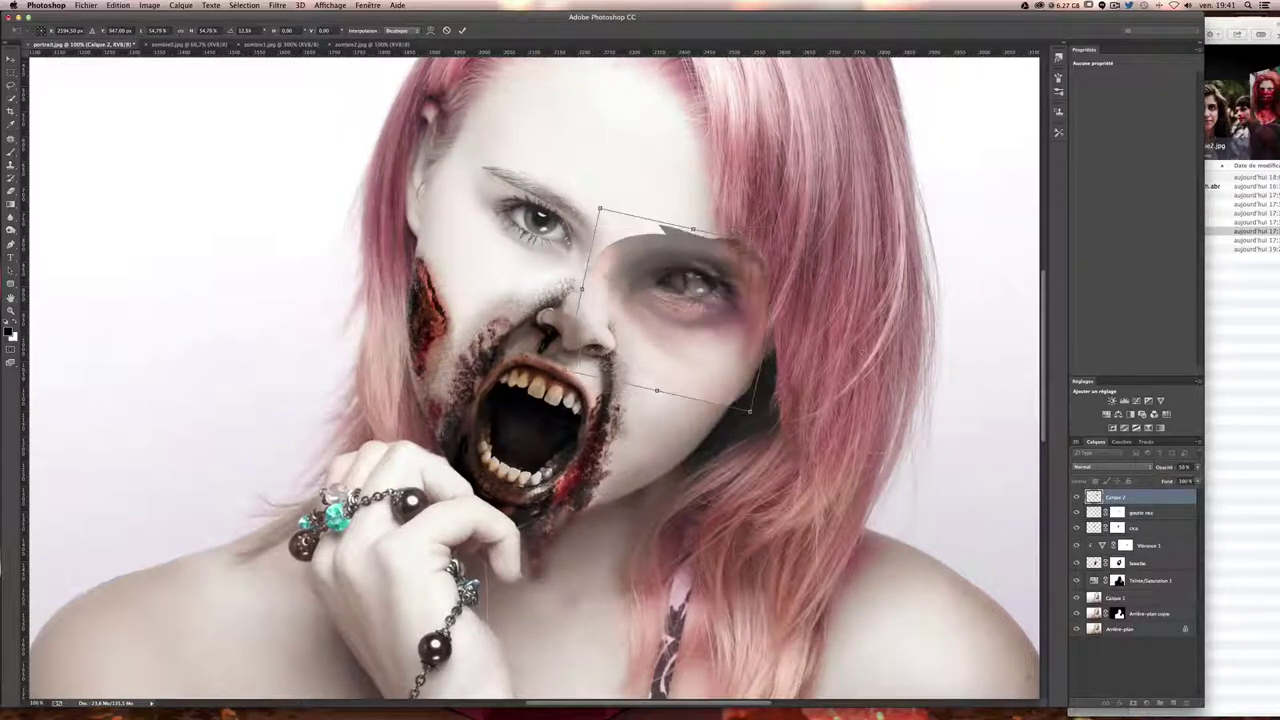
drag(680, 288, 690, 298)
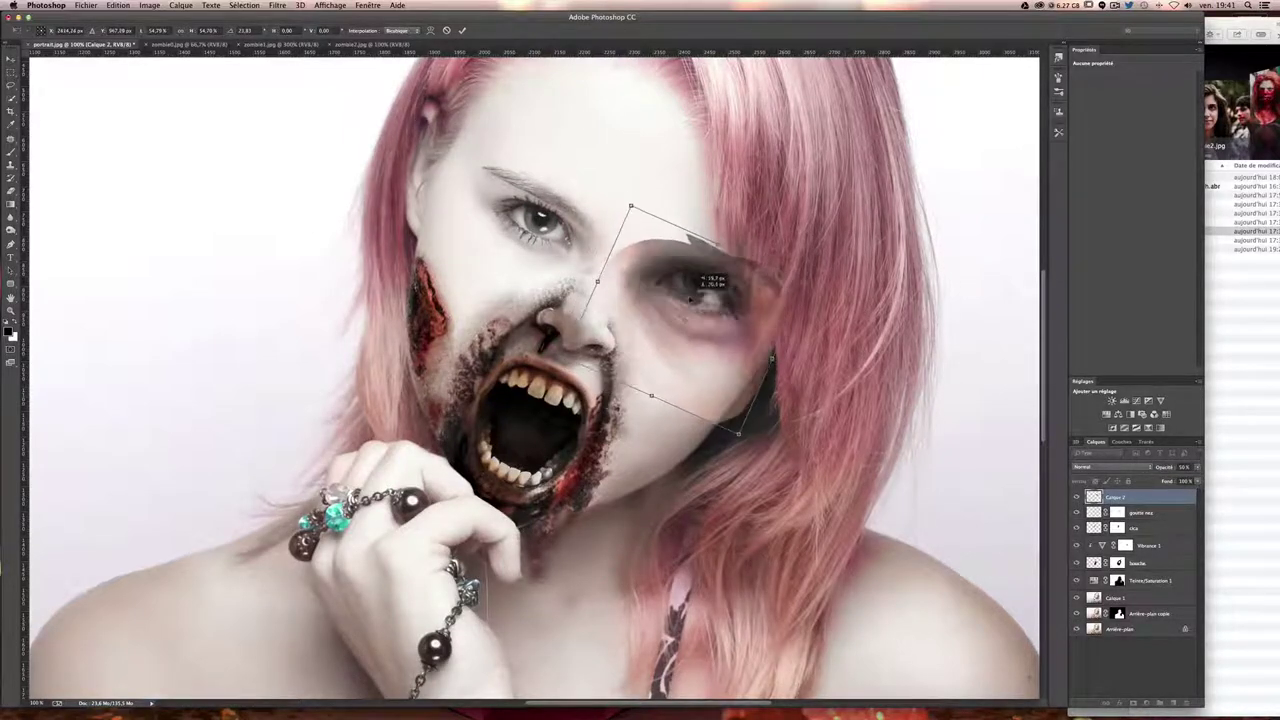
key(super+plus)
key(super+plus)
scroll(900, 280, right, 10)
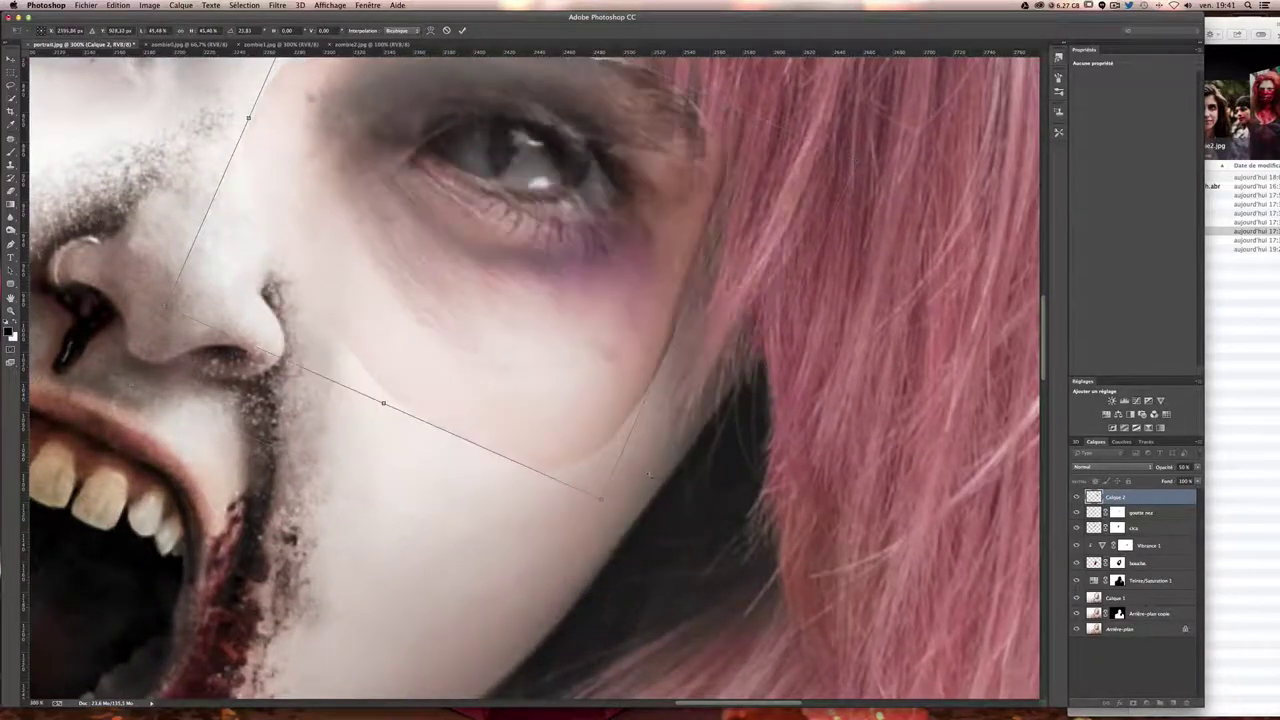
drag(570, 340, 626, 269)
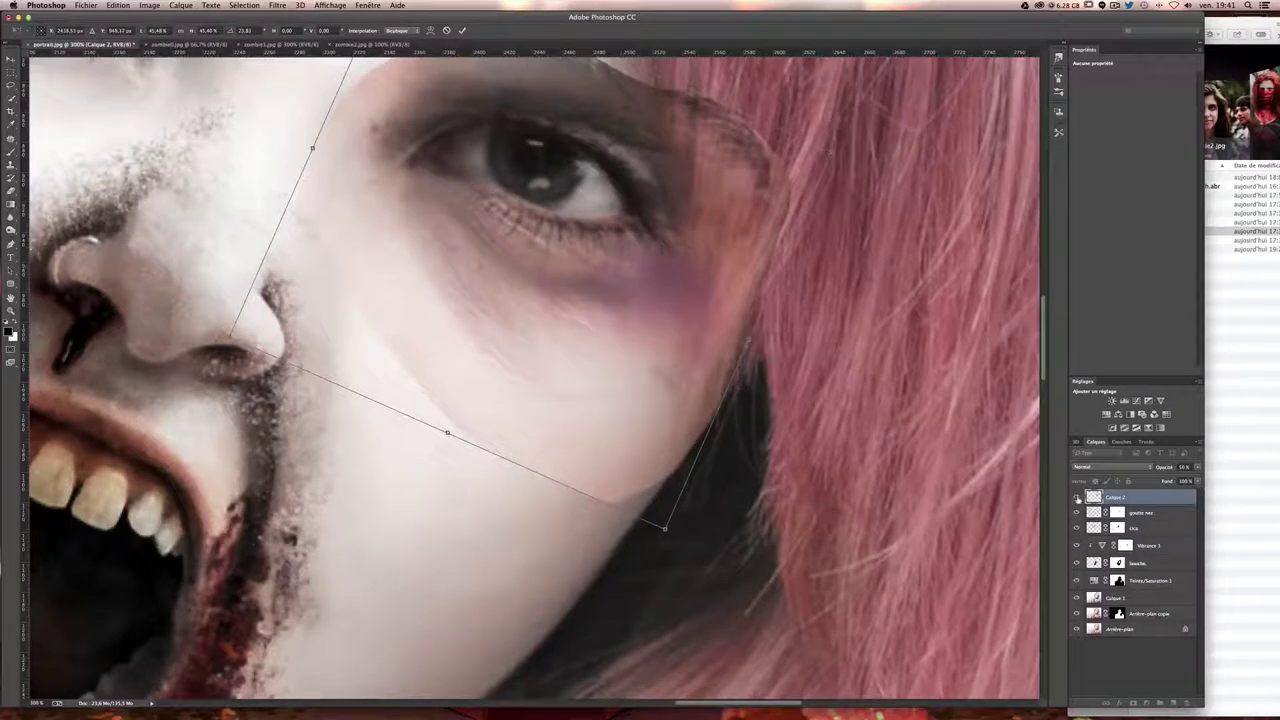
key(Return)
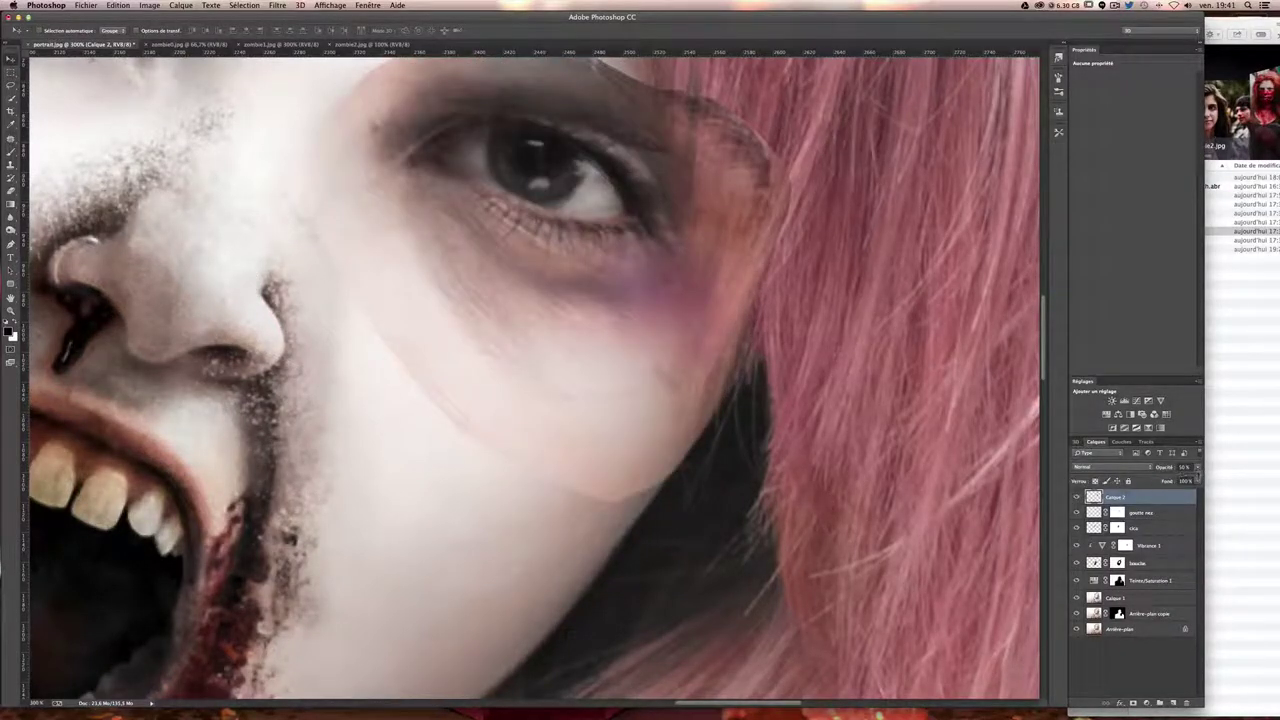
- Restore the eye patch to 100% opacity and rename its layer yeux
drag(1197, 467, 1237, 481)
key(super+minus)
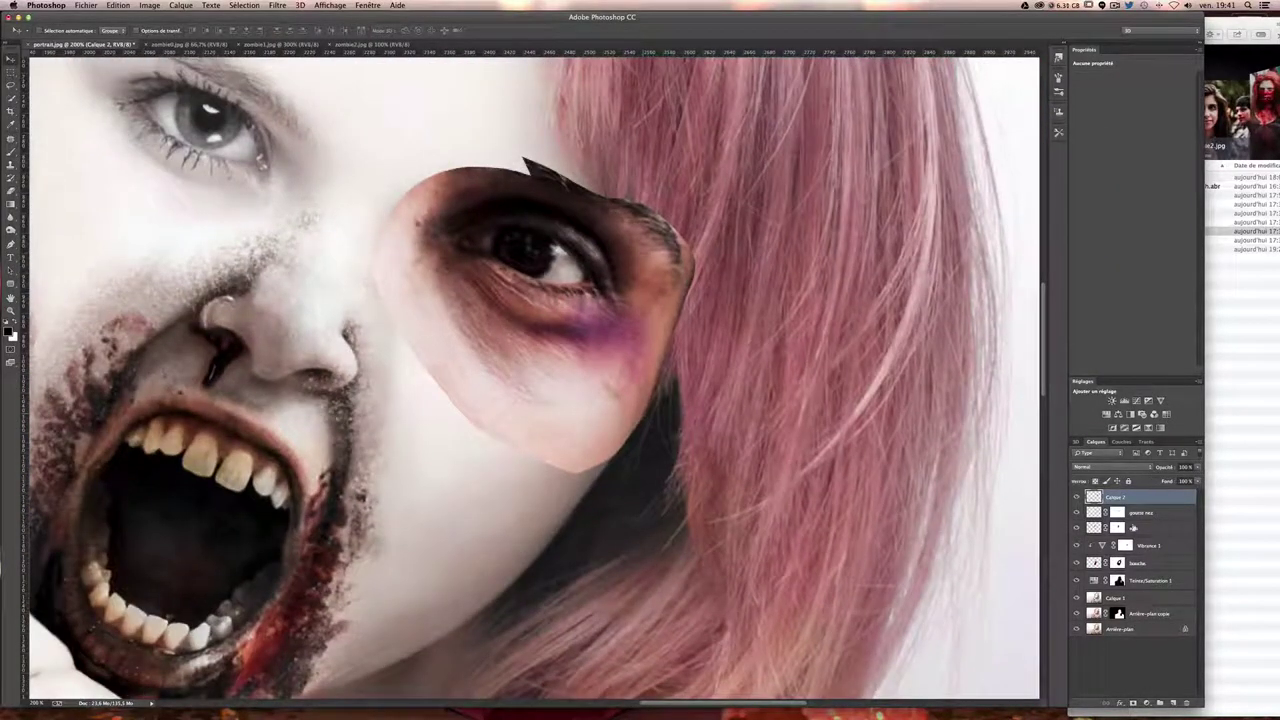
double_click(1117, 498)
key(Escape)
key(Return)
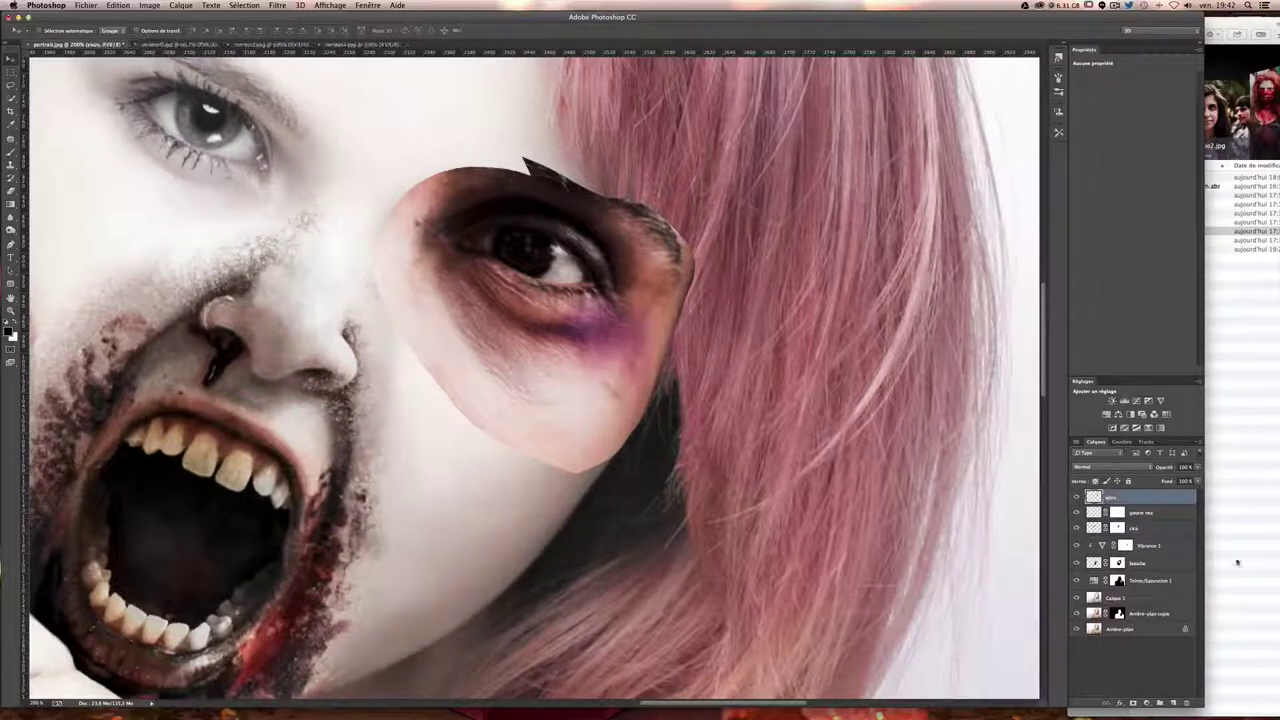
- Add a mask to yeux and paint away the dark smudges above the eye with a scattered brush
click(1134, 703)
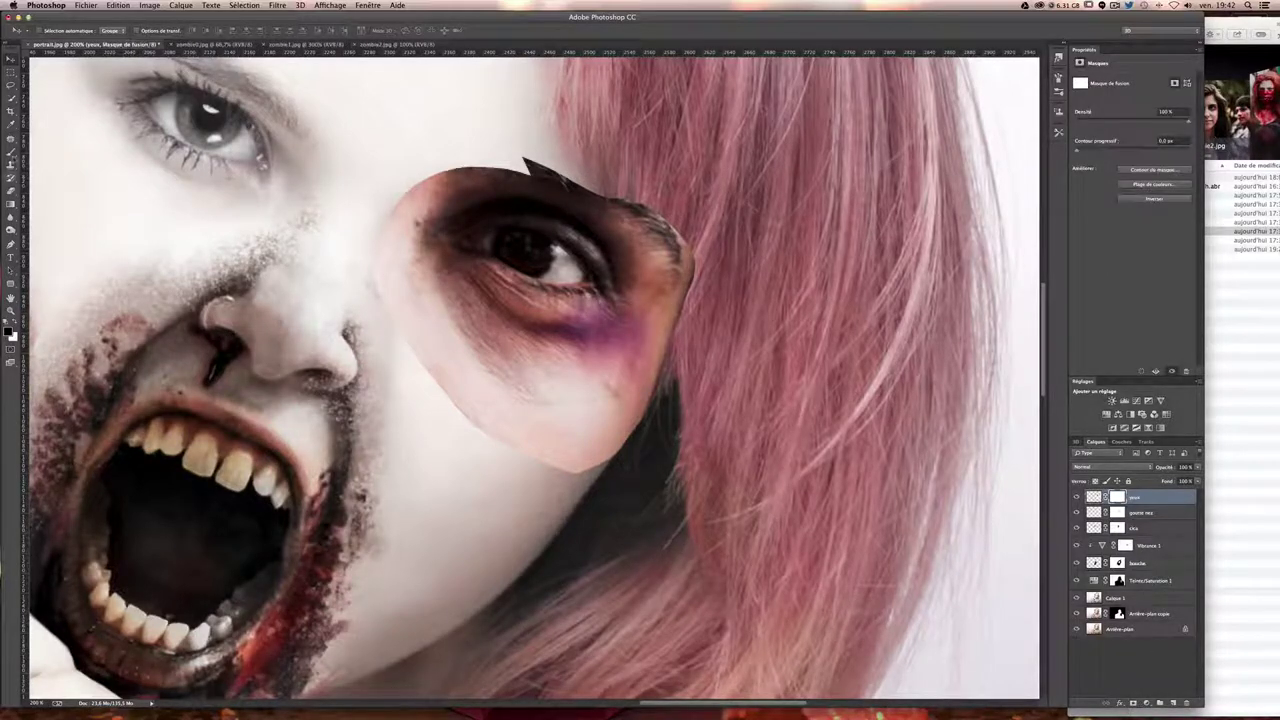
key(b)
key(ctrl+plus)
key(ctrl+plus)
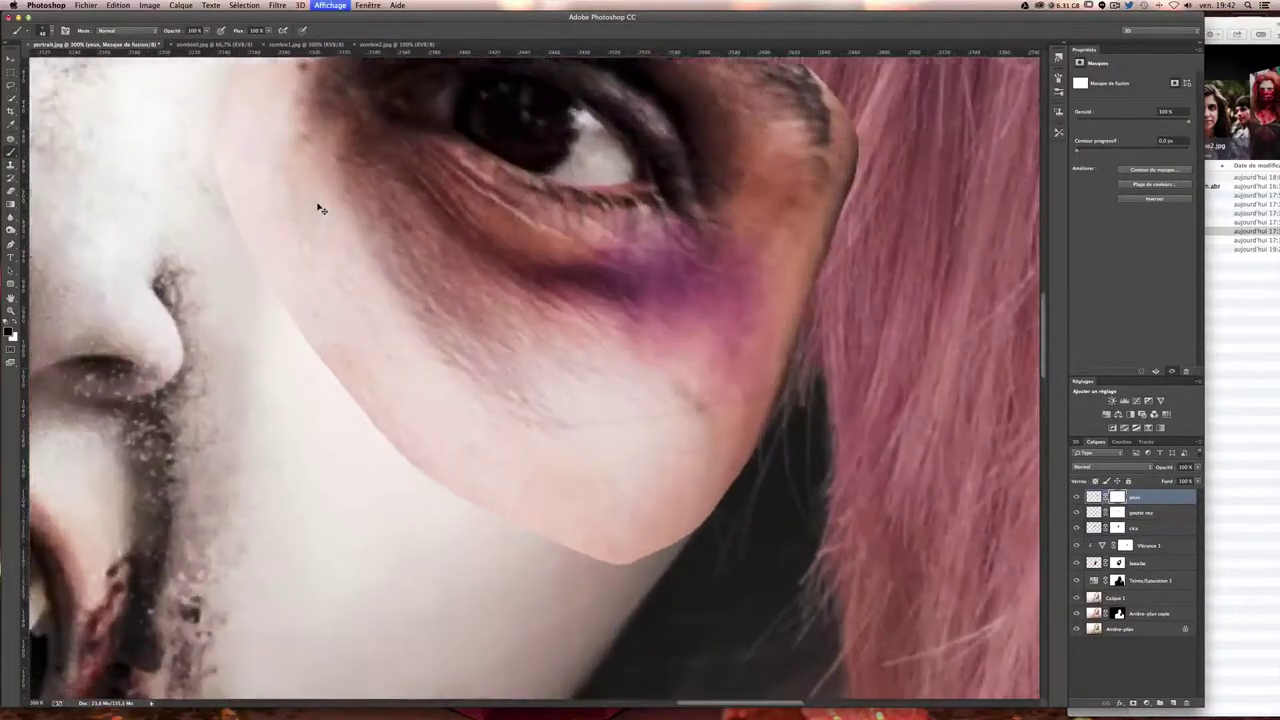
key(ctrl+plus)
drag(500, 150, 600, 110)
click(43, 31)
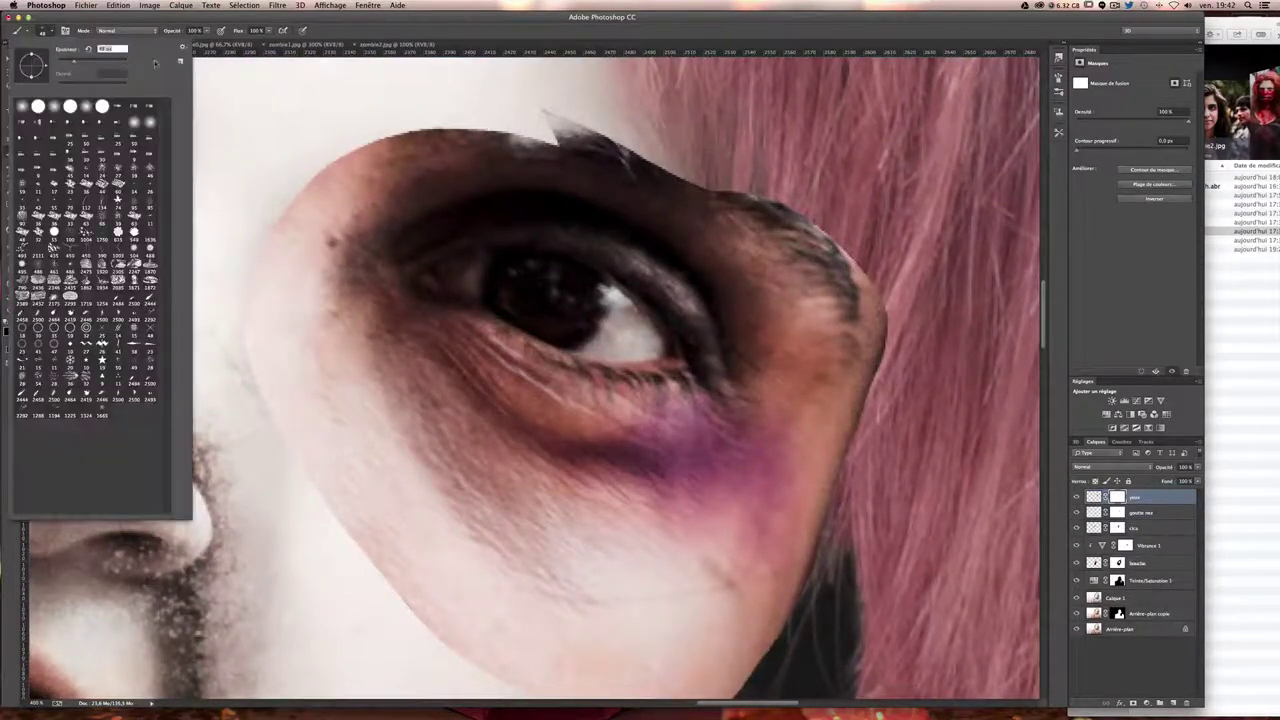
click(614, 103)
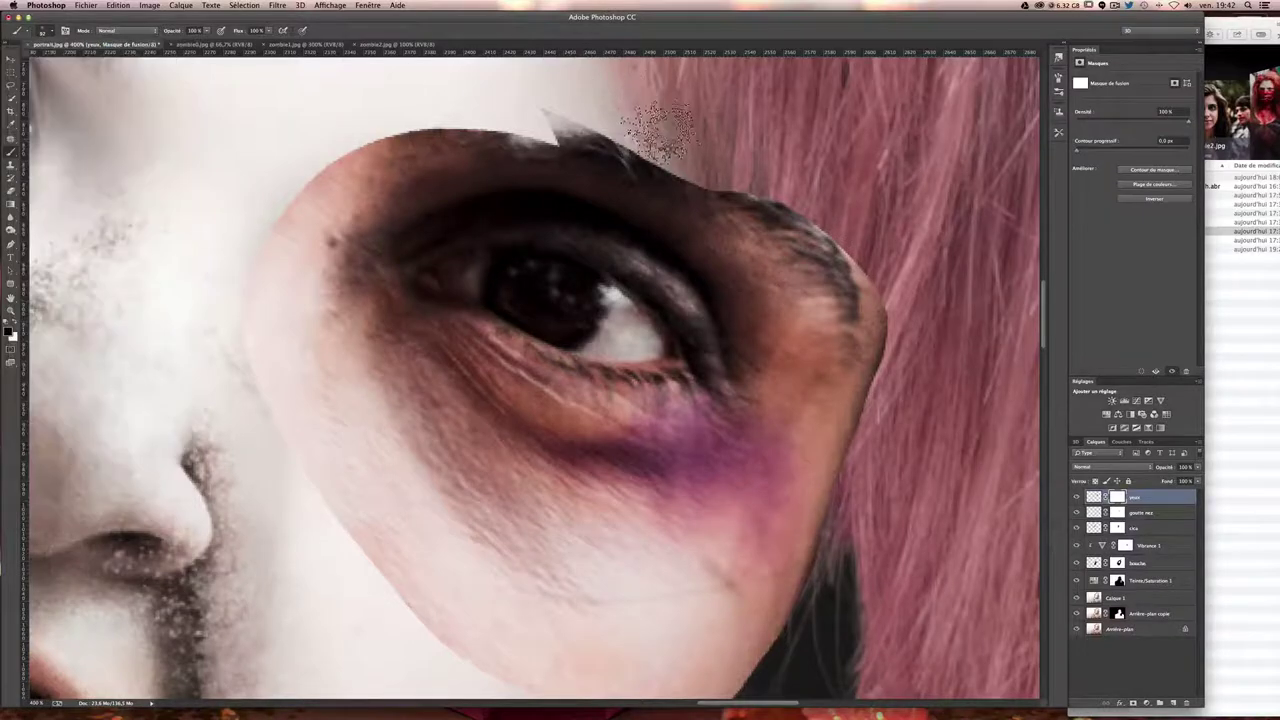
mouse_move(640, 130)
mouse_down()
mouse_move(366, 120)
mouse_move(680, 220)
mouse_move(450, 300)
mouse_up()
drag(582, 279, 312, 239)
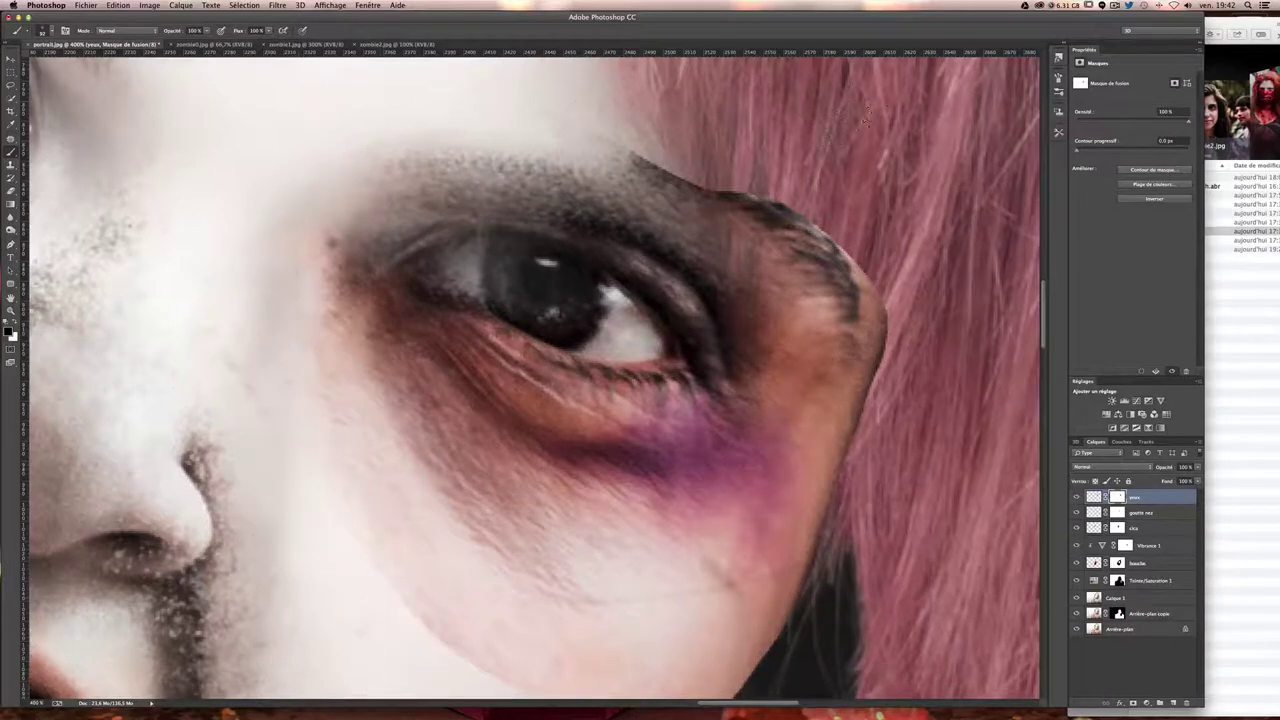
mouse_move(770, 205)
mouse_down()
mouse_move(620, 170)
mouse_move(580, 240)
mouse_move(470, 285)
mouse_up()
drag(550, 312, 600, 300)
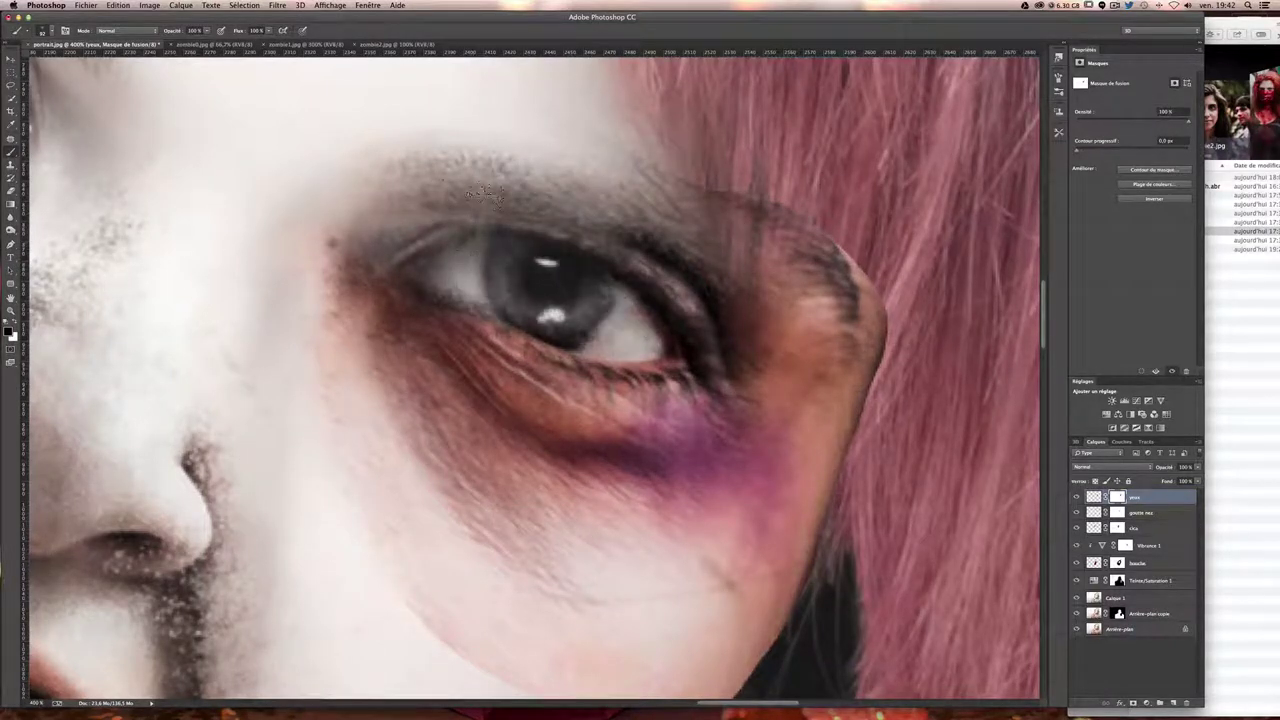
drag(520, 190, 560, 260)
mouse_move(430, 200)
mouse_down()
mouse_move(552, 315)
mouse_move(640, 310)
mouse_up()
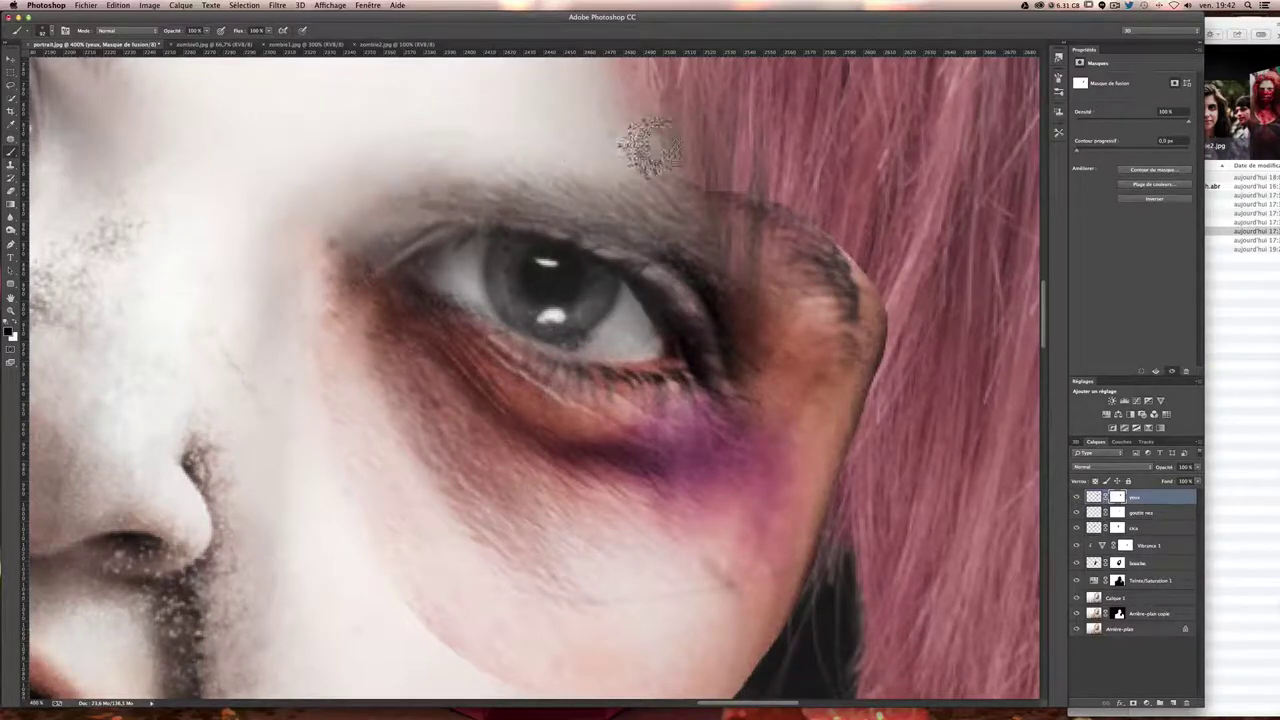
- Restore the pink hair by the eye corner and jaw, and erase the pinkish lower-cheek band
drag(905, 280, 740, 310)
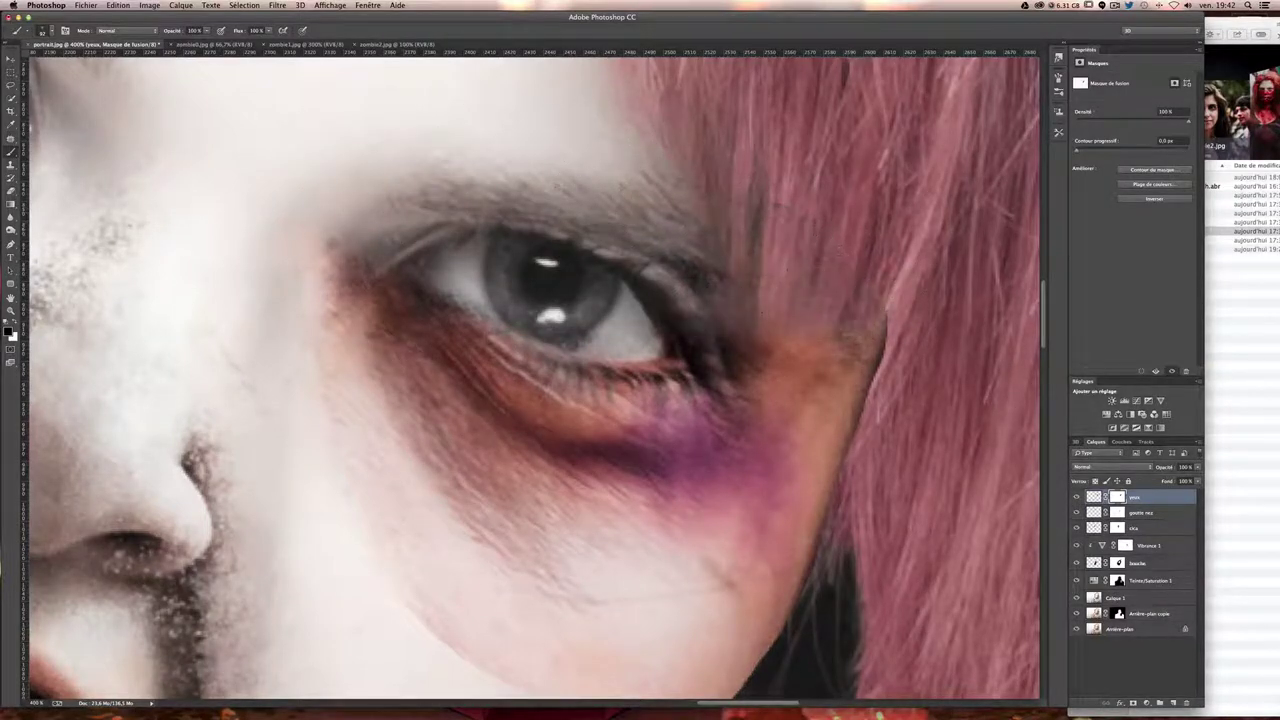
drag(880, 320, 880, 410)
mouse_move(860, 340)
mouse_down()
mouse_move(840, 440)
mouse_move(793, 323)
mouse_up()
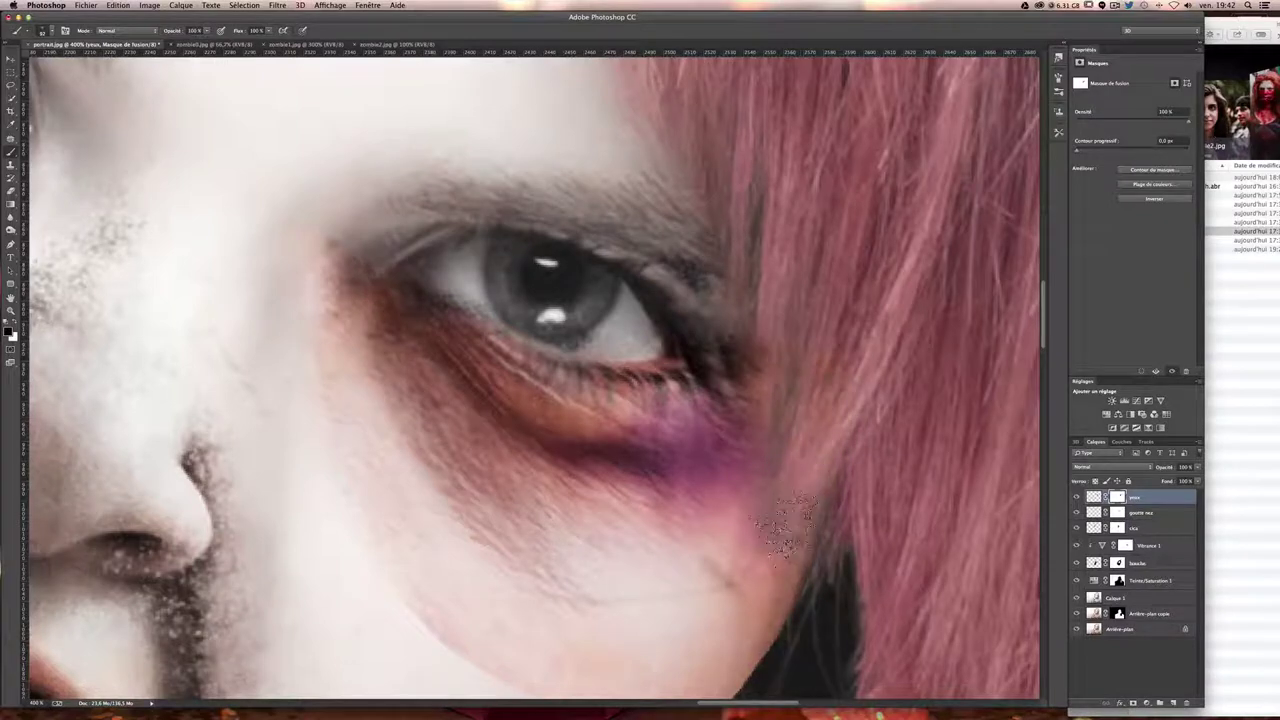
scroll(700, 614, down, 5)
mouse_move(583, 590)
mouse_down()
mouse_move(720, 500)
mouse_move(820, 470)
mouse_up()
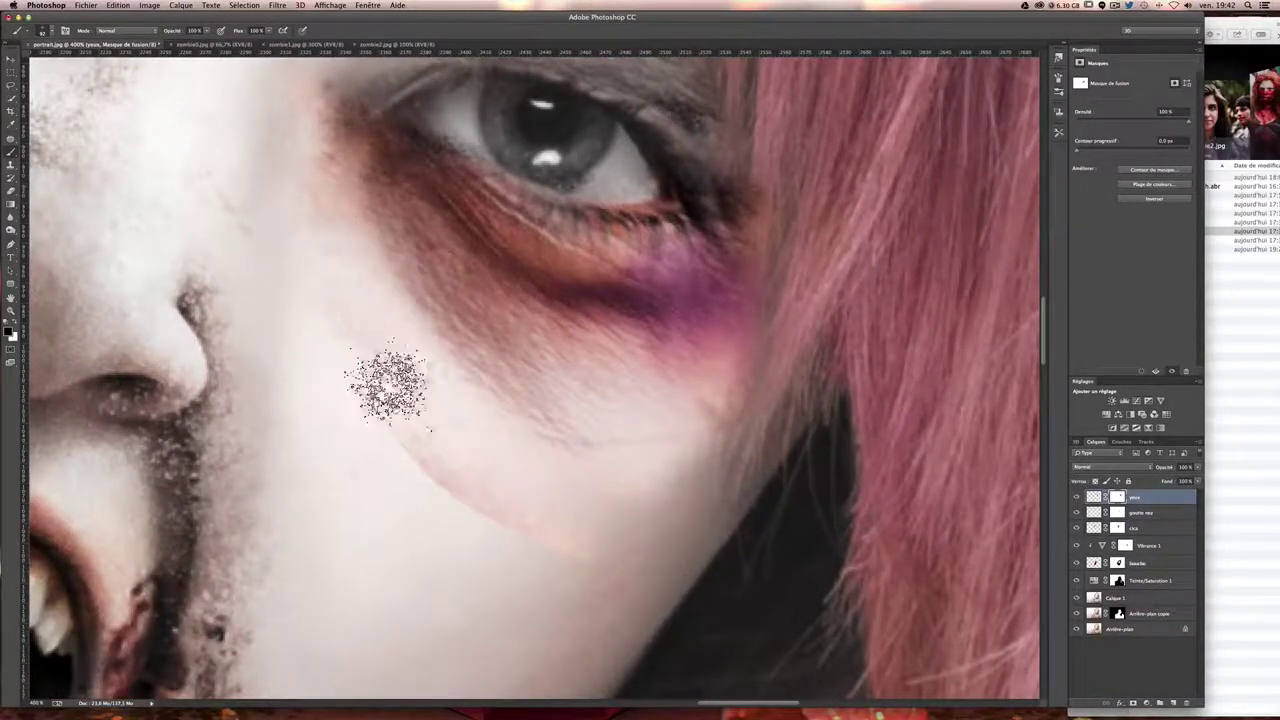
drag(429, 471, 520, 500)
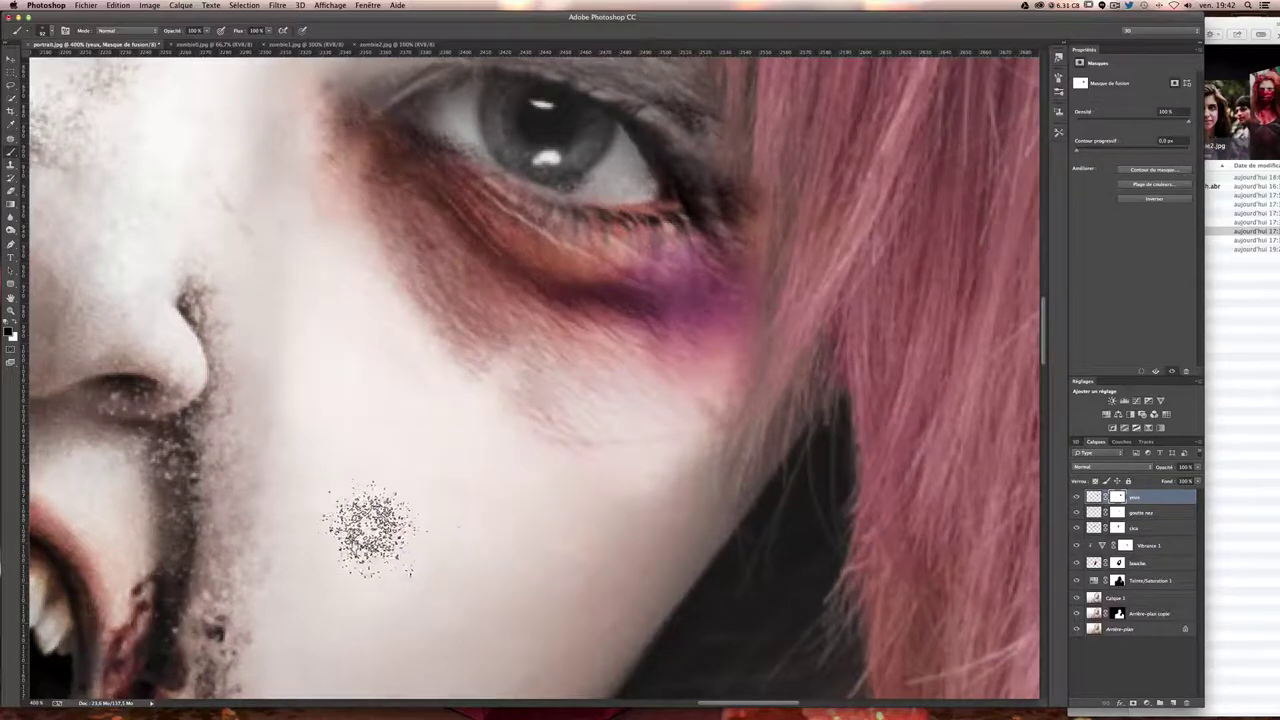
drag(430, 543, 500, 543)
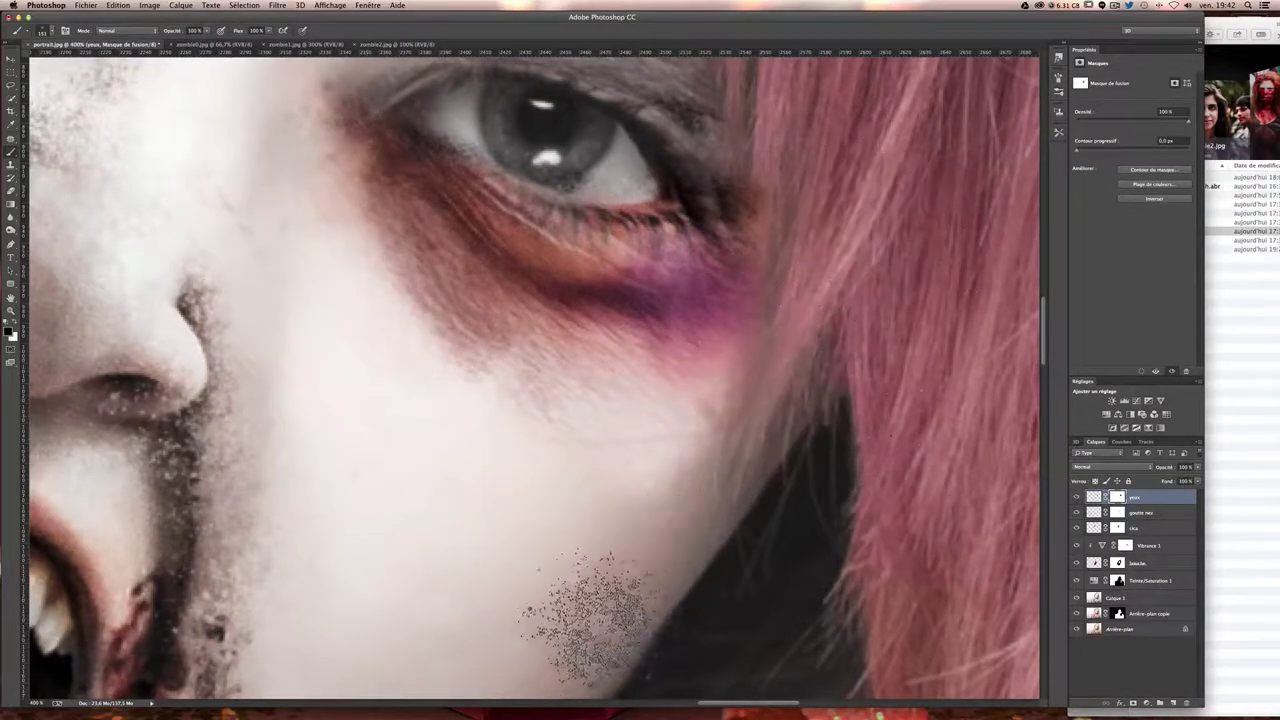
- Reduce the brush size and clear bruise colouring from the eye whites on both sides of the iris
scroll(850, 260, up, 5)
scroll(615, 275, right, 3)
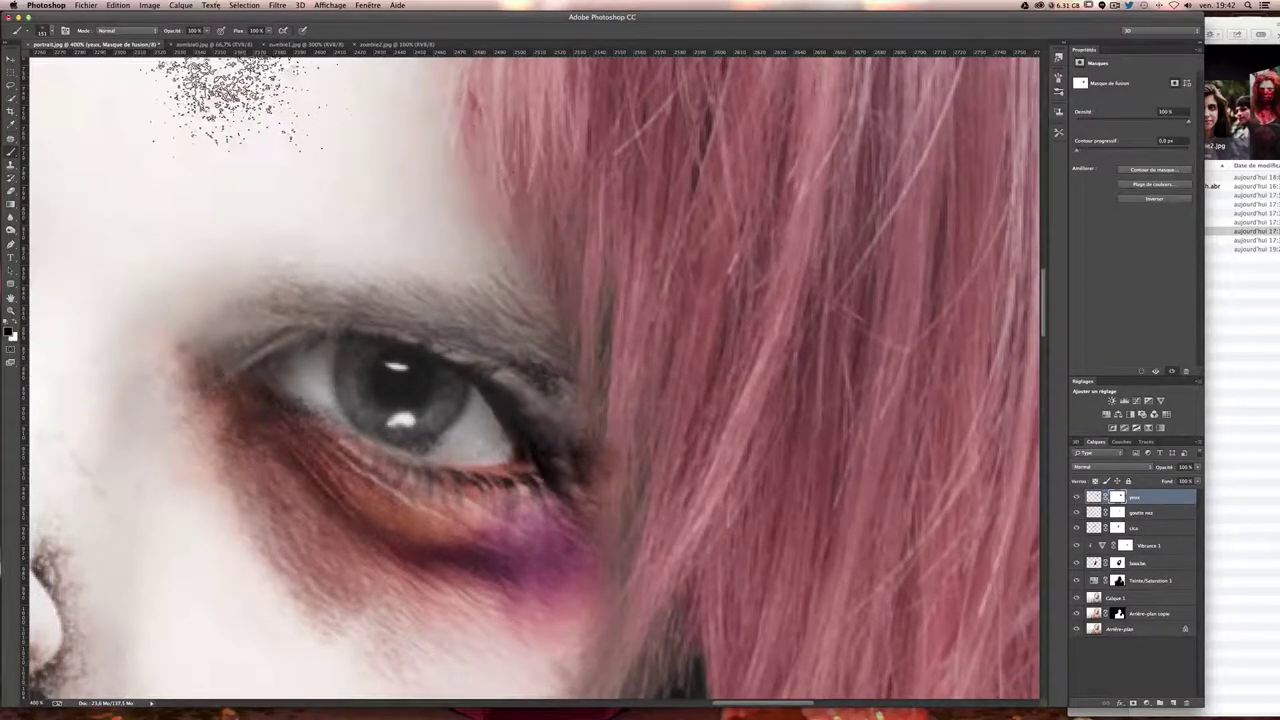
click(44, 31)
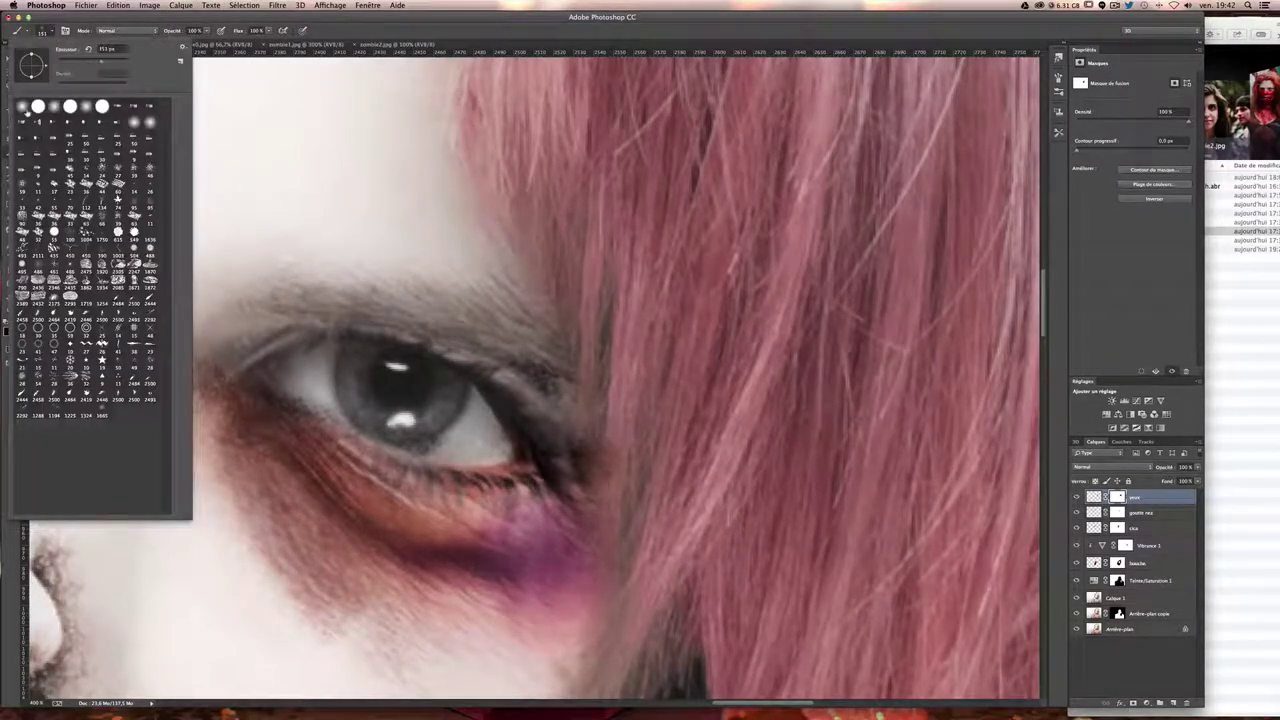
click(85, 63)
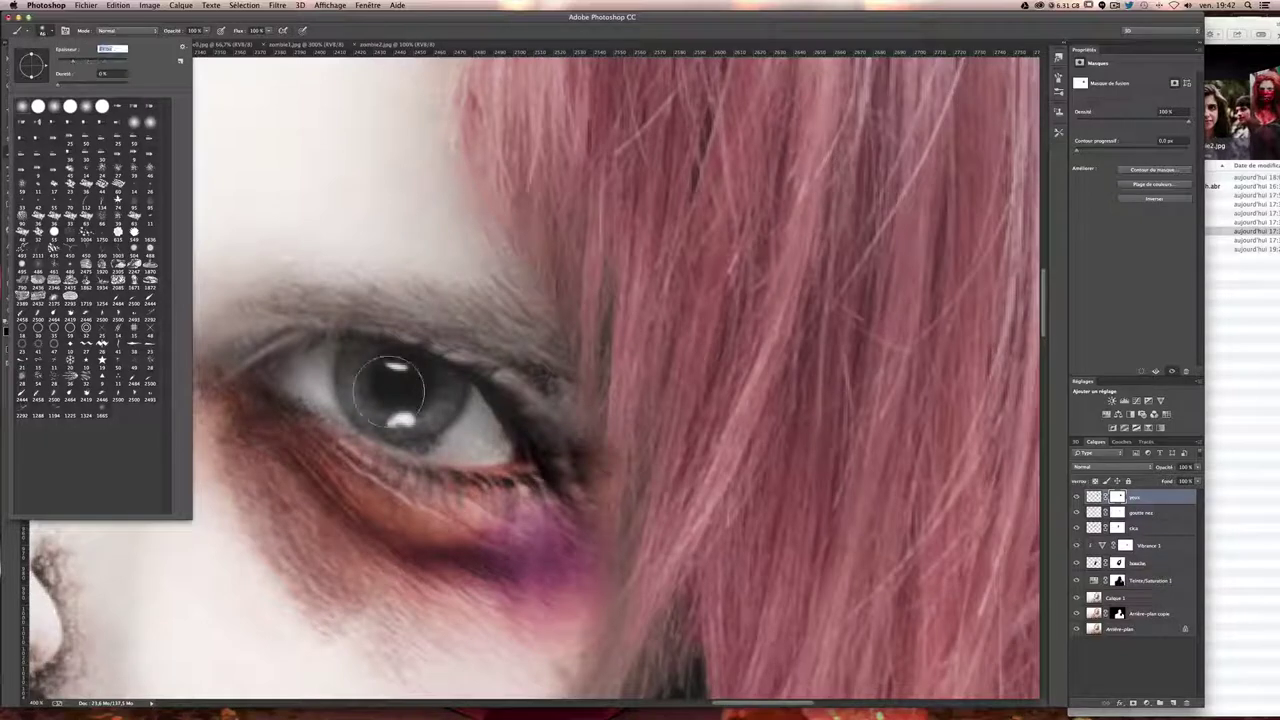
key(Return)
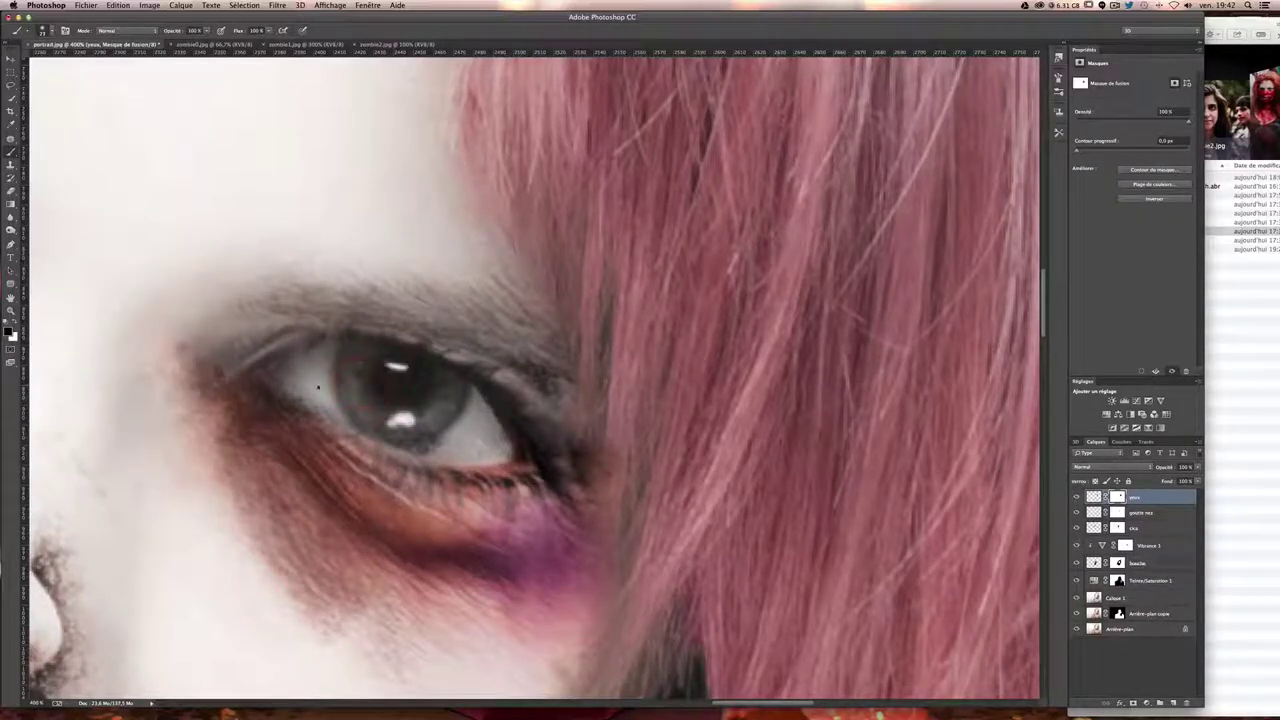
mouse_move(318, 387)
mouse_down()
mouse_move(320, 405)
mouse_move(285, 387)
mouse_up()
drag(510, 448, 365, 435)
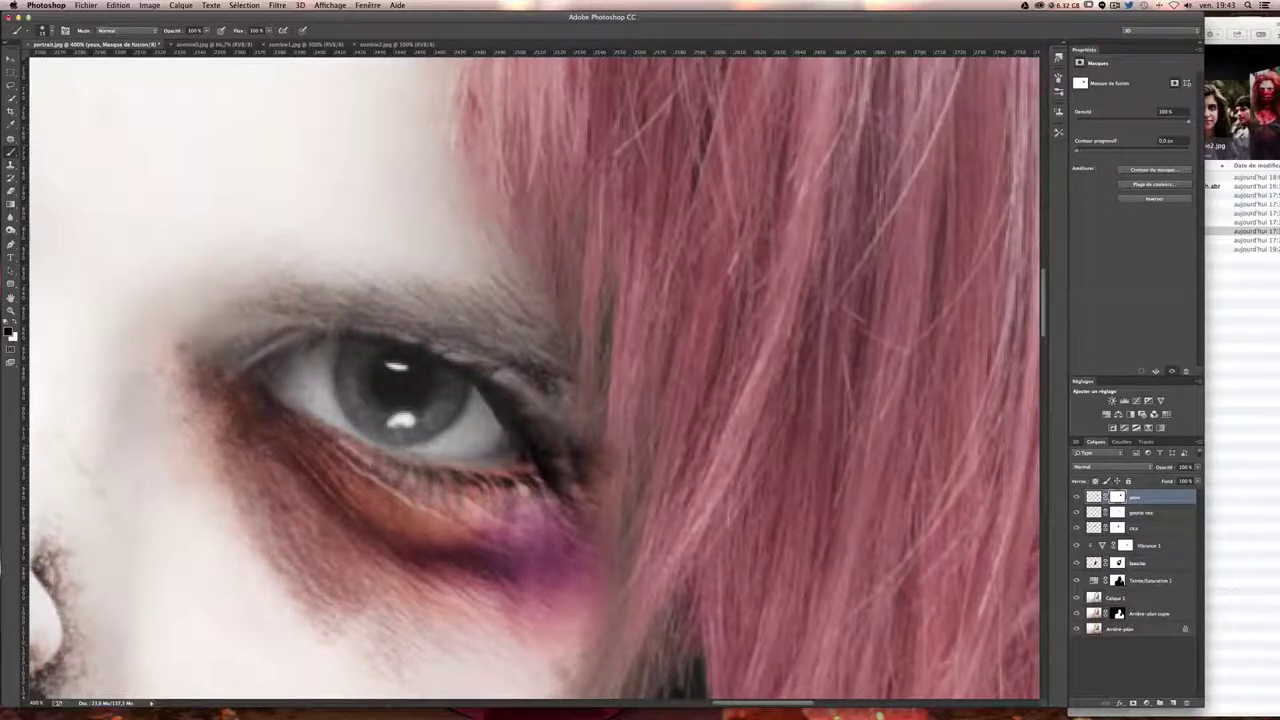
key(ctrl+minus)
key(ctrl+minus)
key(ctrl+minus)
key(ctrl+minus)
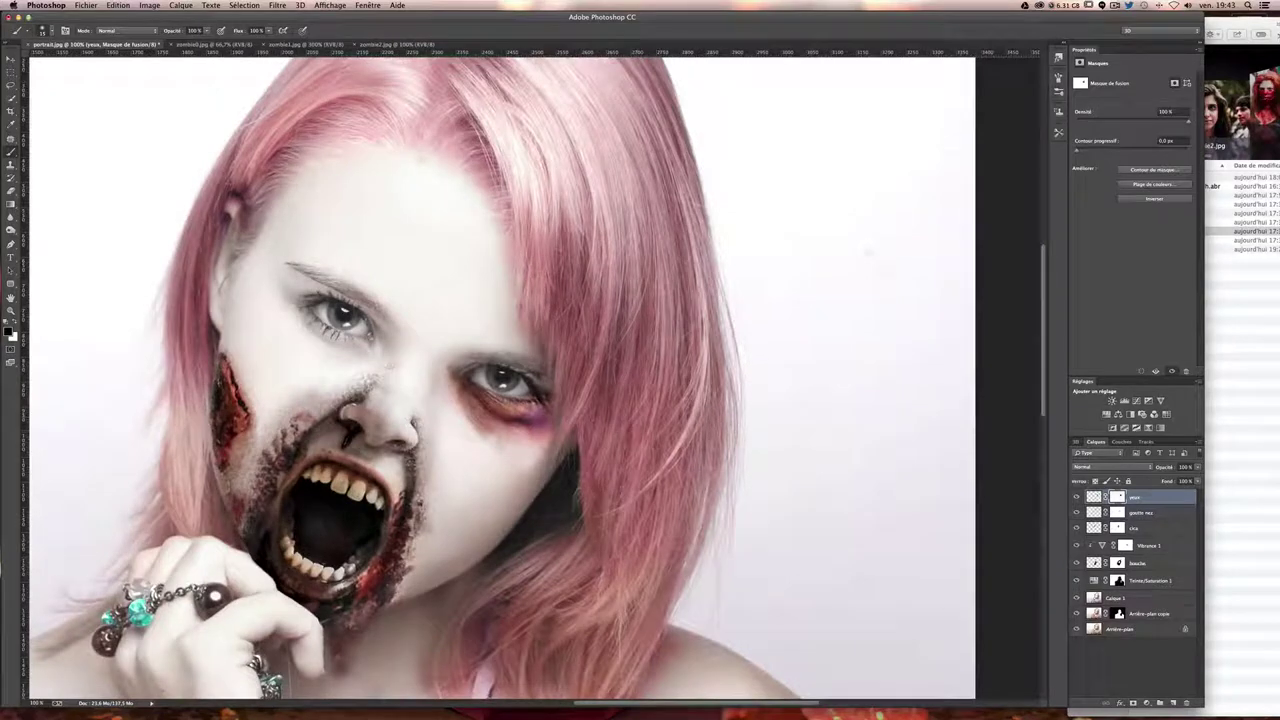
scroll(555, 405, up, 2)
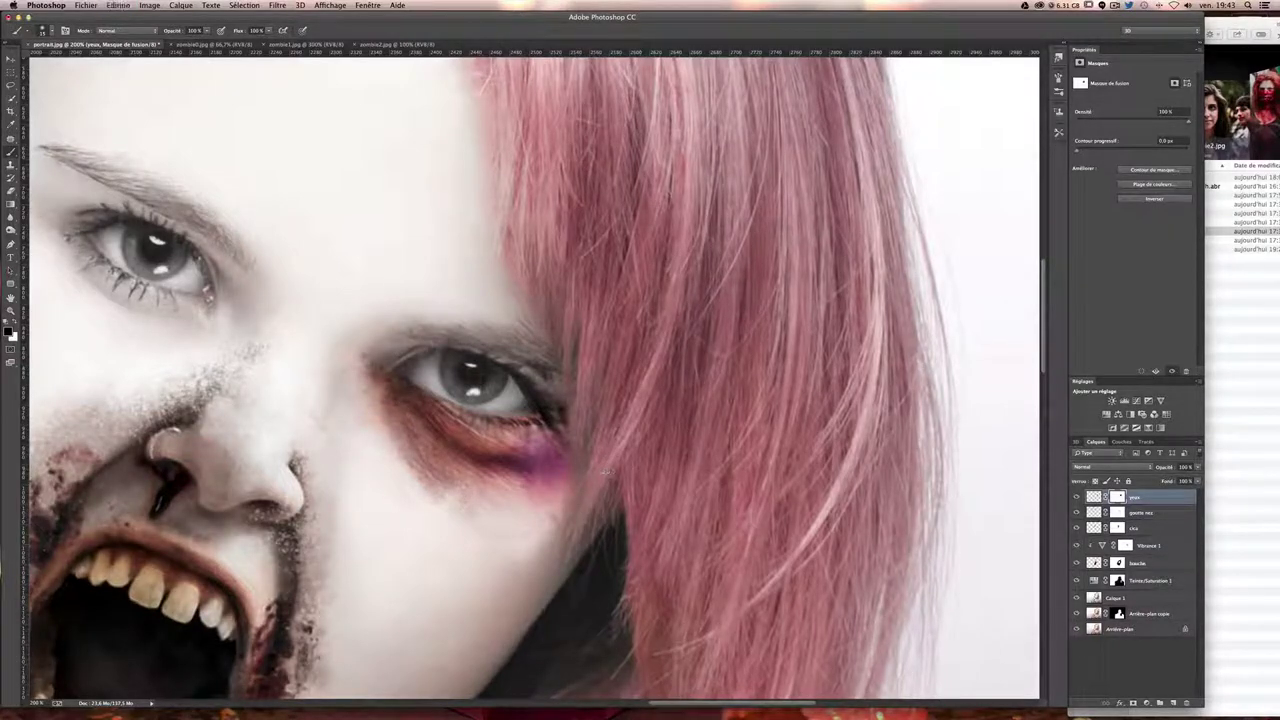
scroll(605, 470, down, 1)
scroll(605, 470, down, 3)
scroll(640, 530, up, 1)
scroll(640, 530, up, 2)
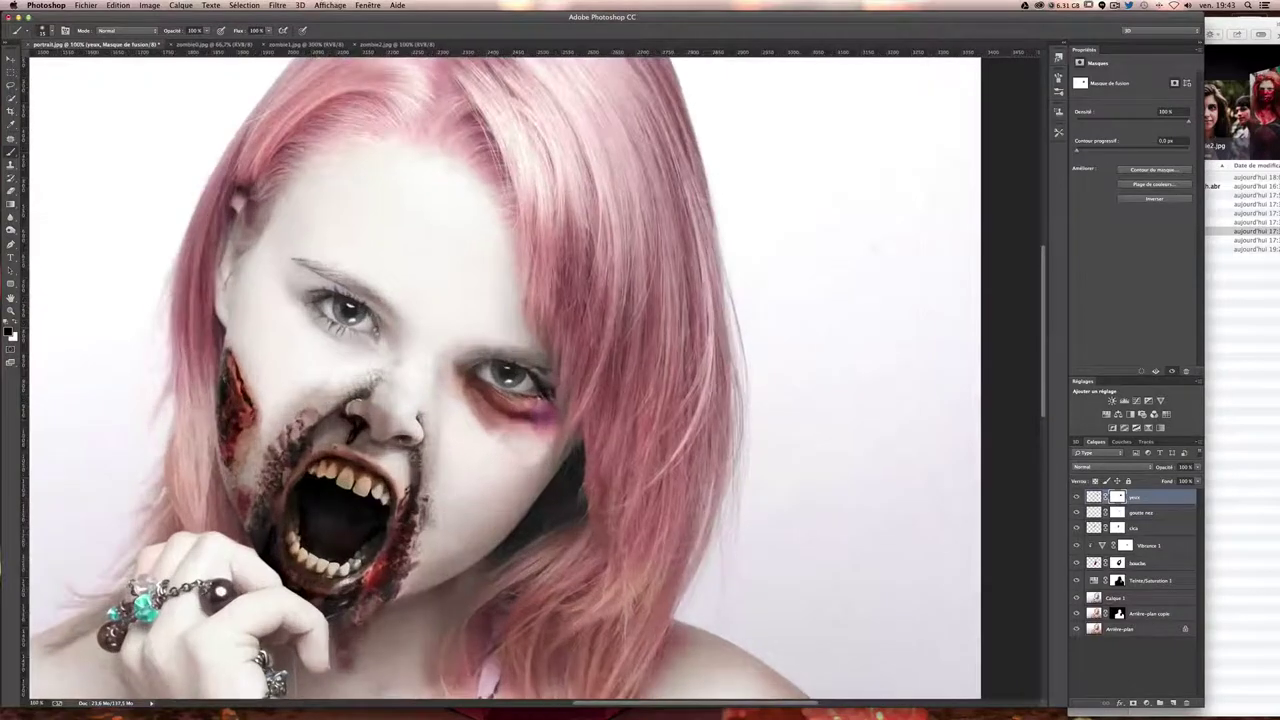
click(1074, 496)
click(1074, 496)
click(1074, 496)
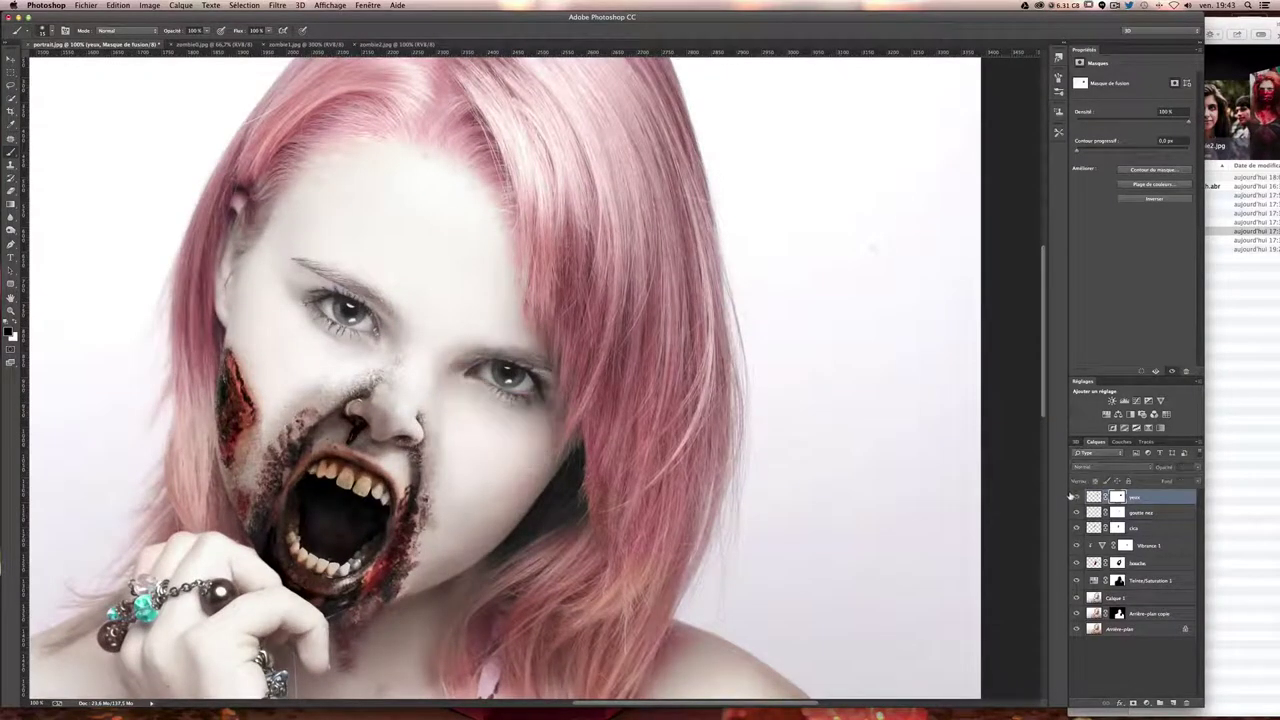
click(1074, 496)
click(1074, 496)
click(1074, 496)
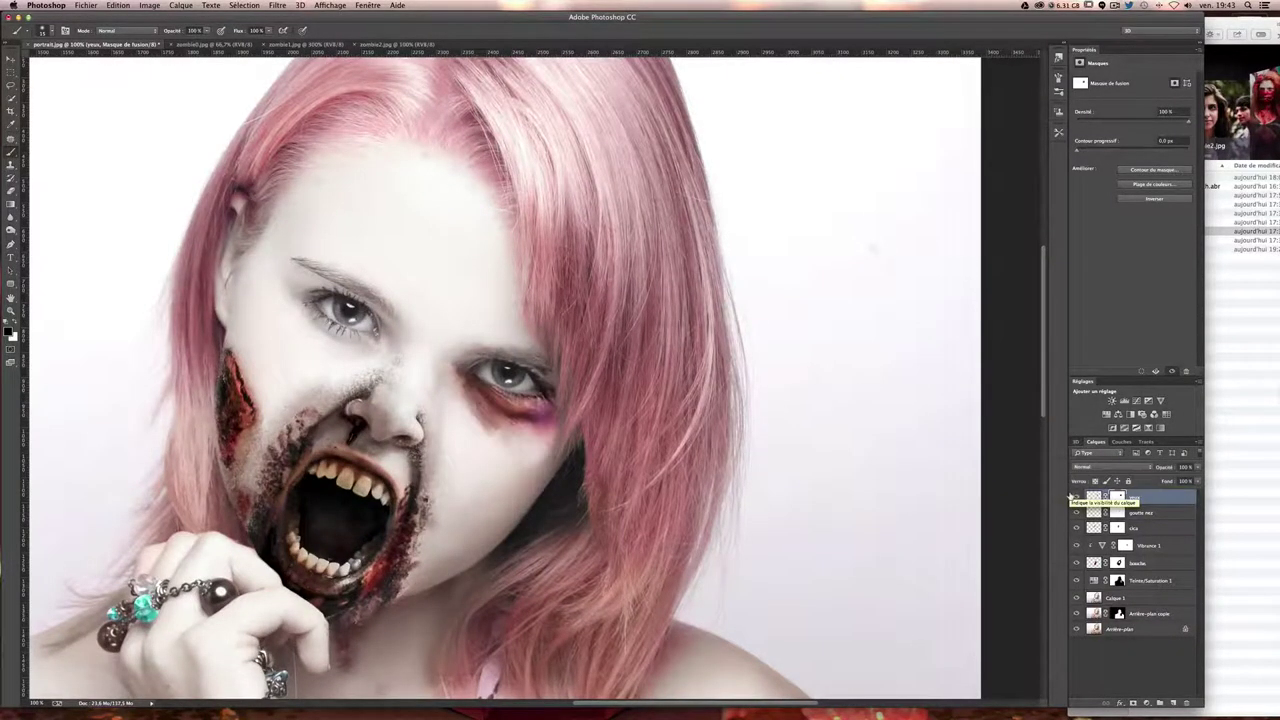
key(ctrl+plus)
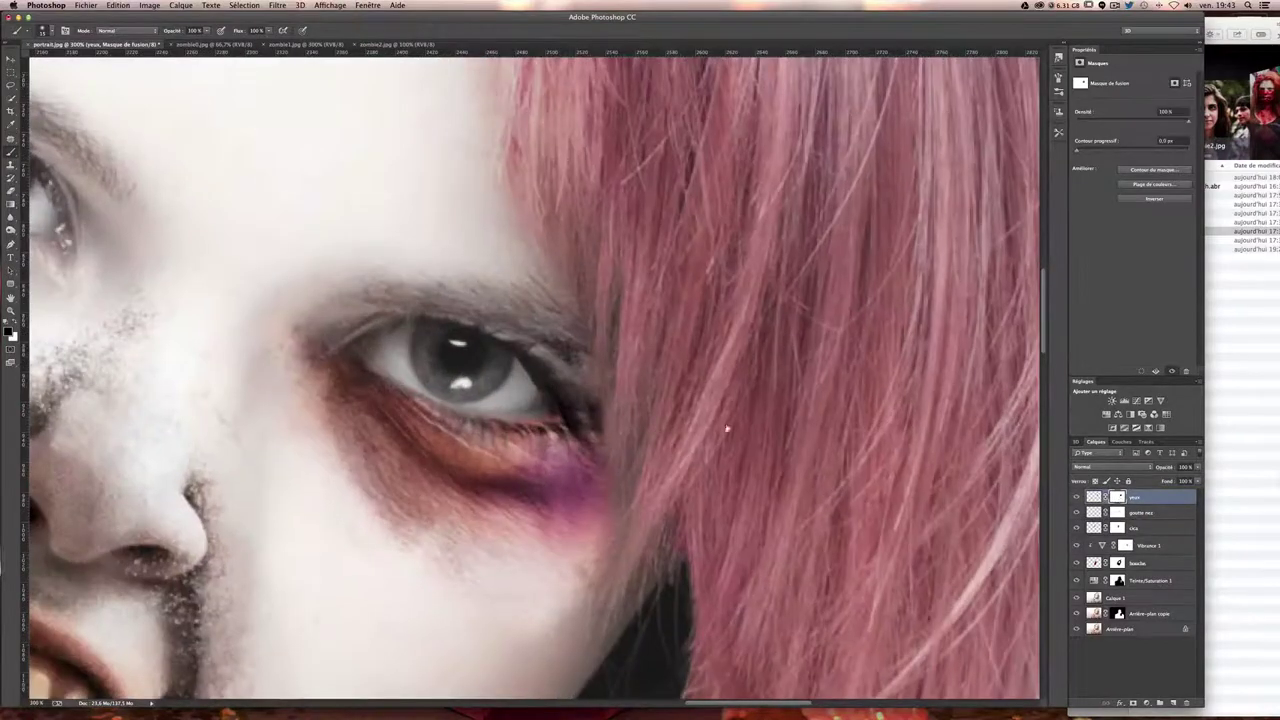
click(44, 31)
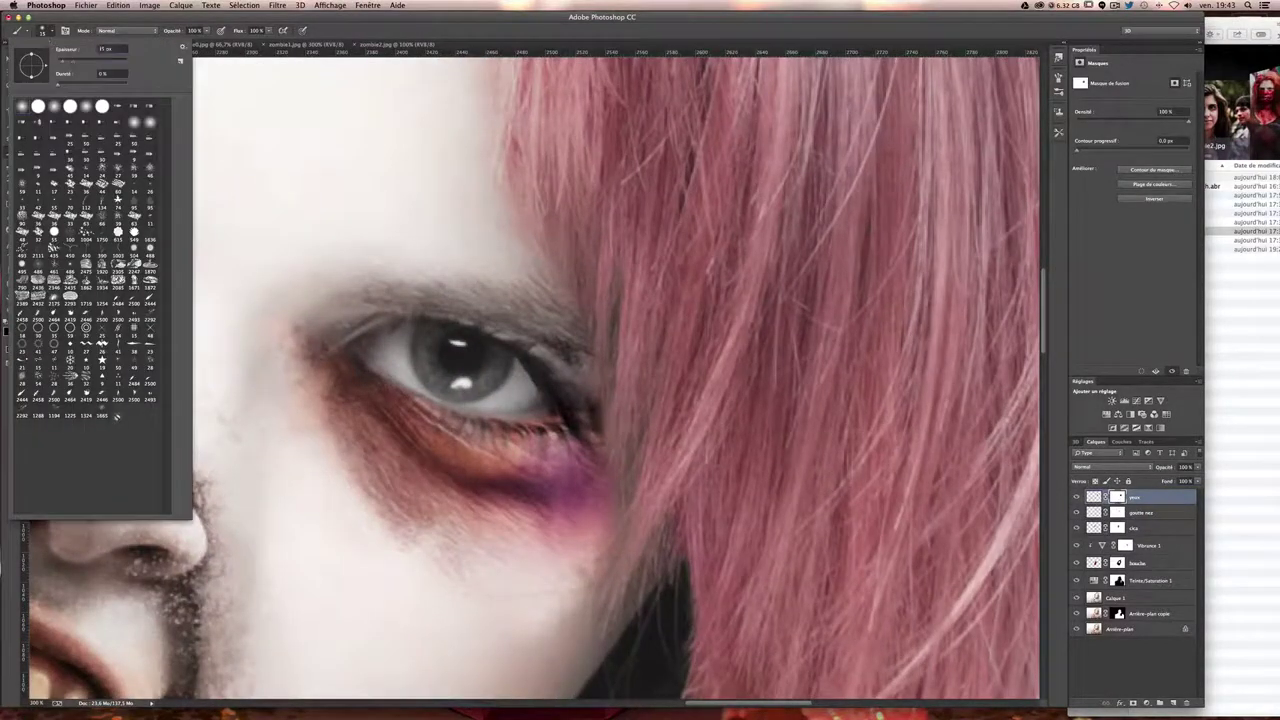
click(117, 415)
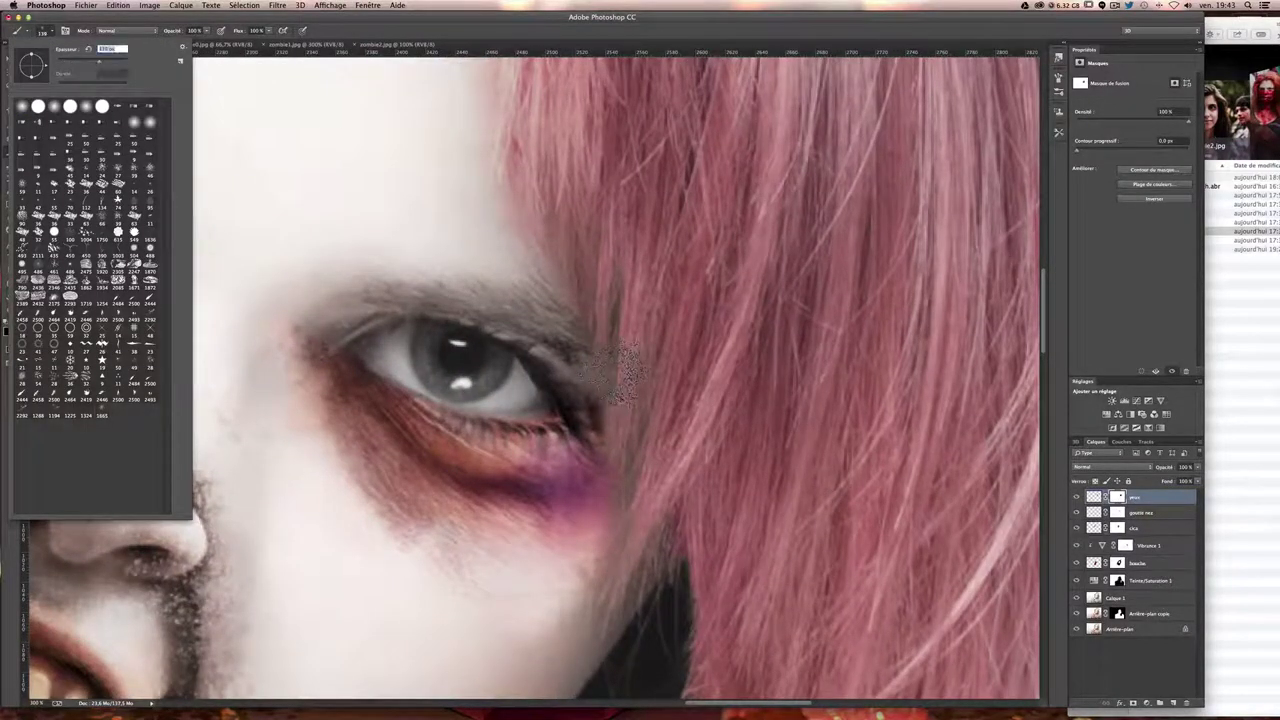
click(628, 350)
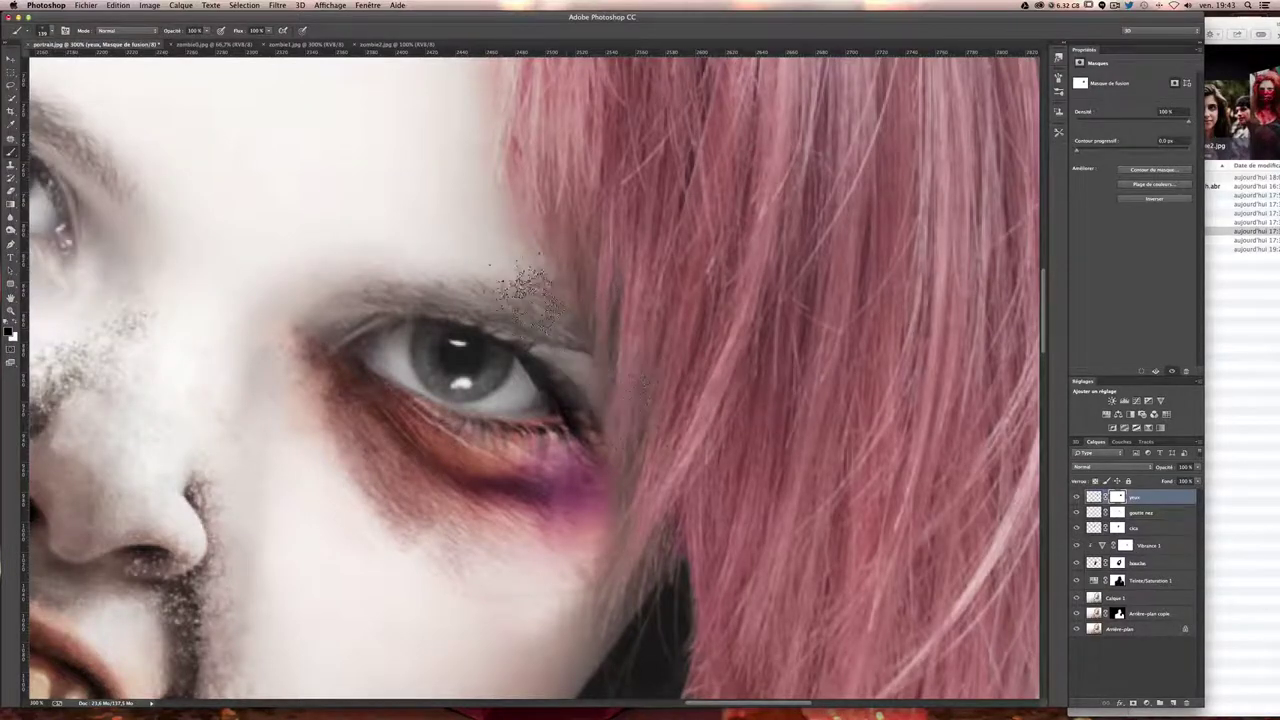
click(1077, 497)
click(1077, 497)
click(1077, 497)
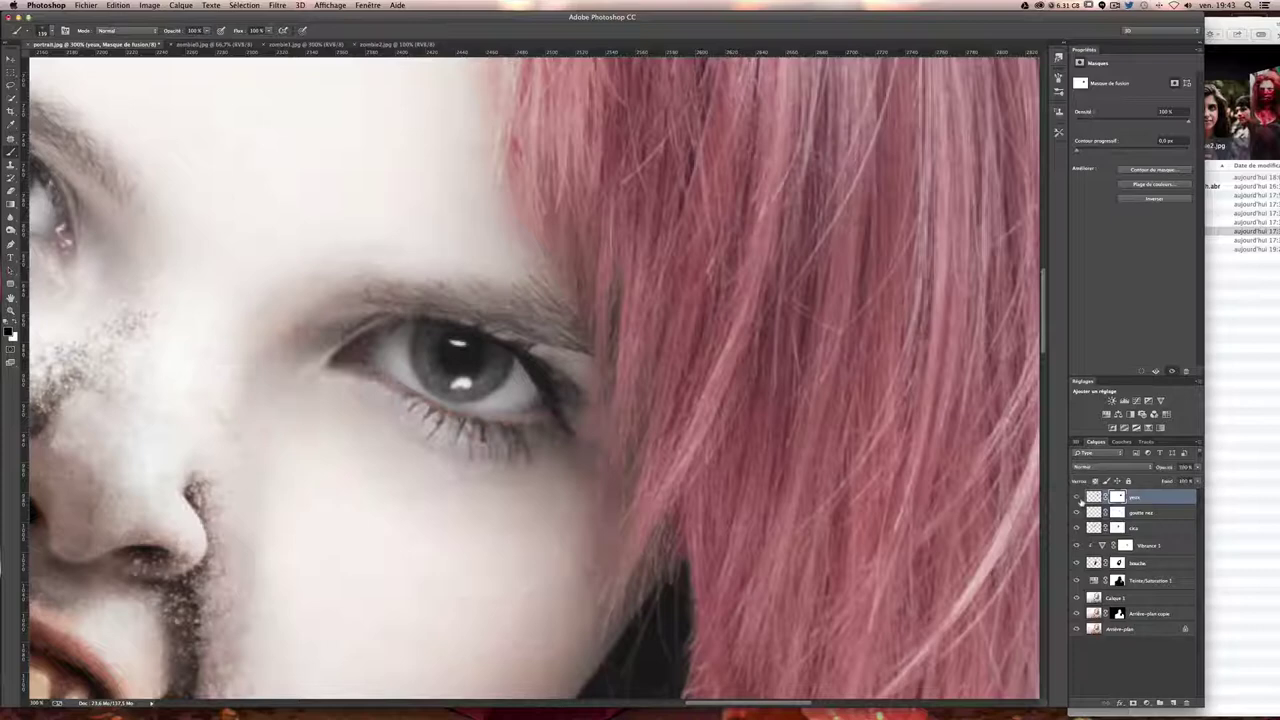
click(1077, 497)
click(1077, 497)
click(1077, 497)
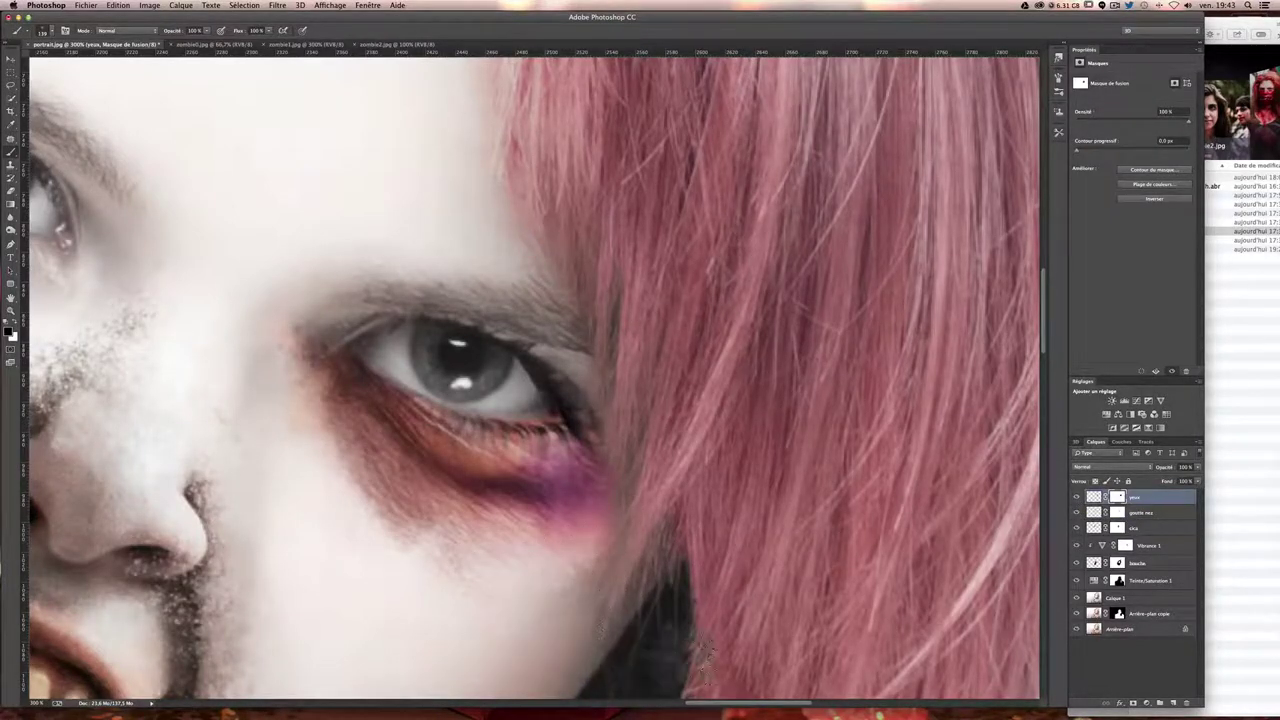
key(ctrl+minus)
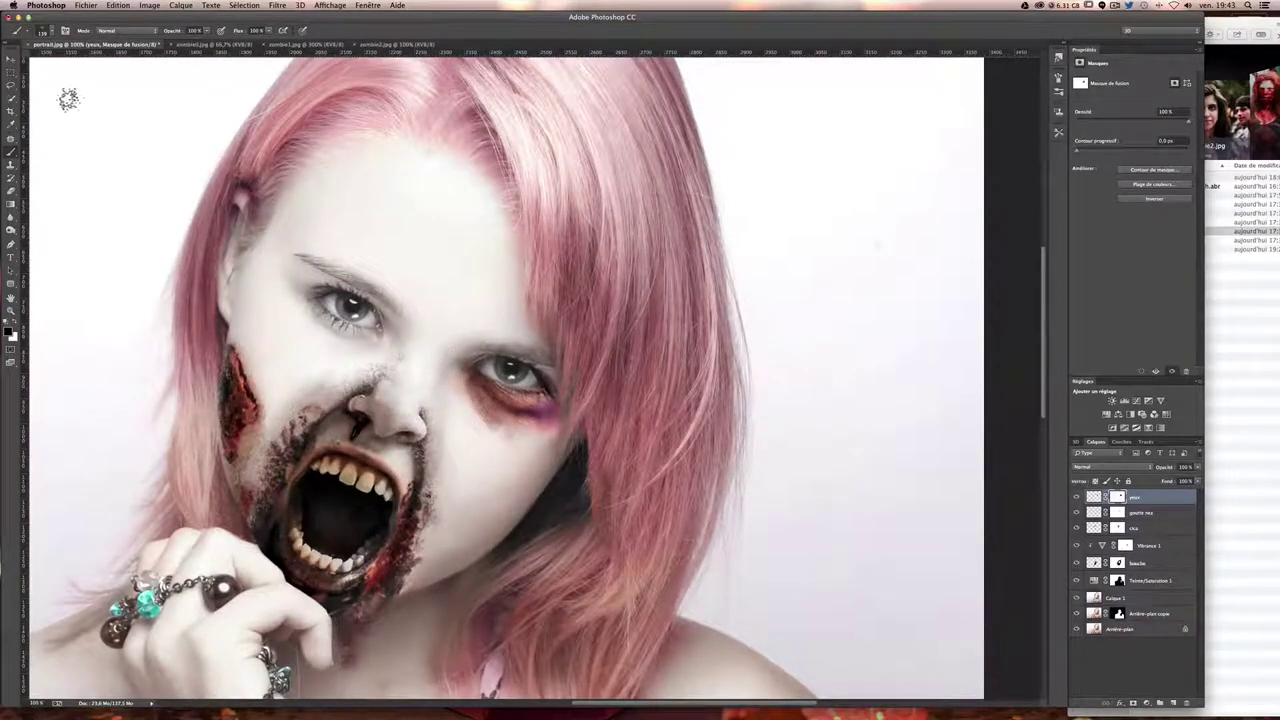
- Copy the yeux bruise onto the left eye, flip it horizontally, and rotate it into place
click(11, 59)
drag(595, 232, 675, 238)
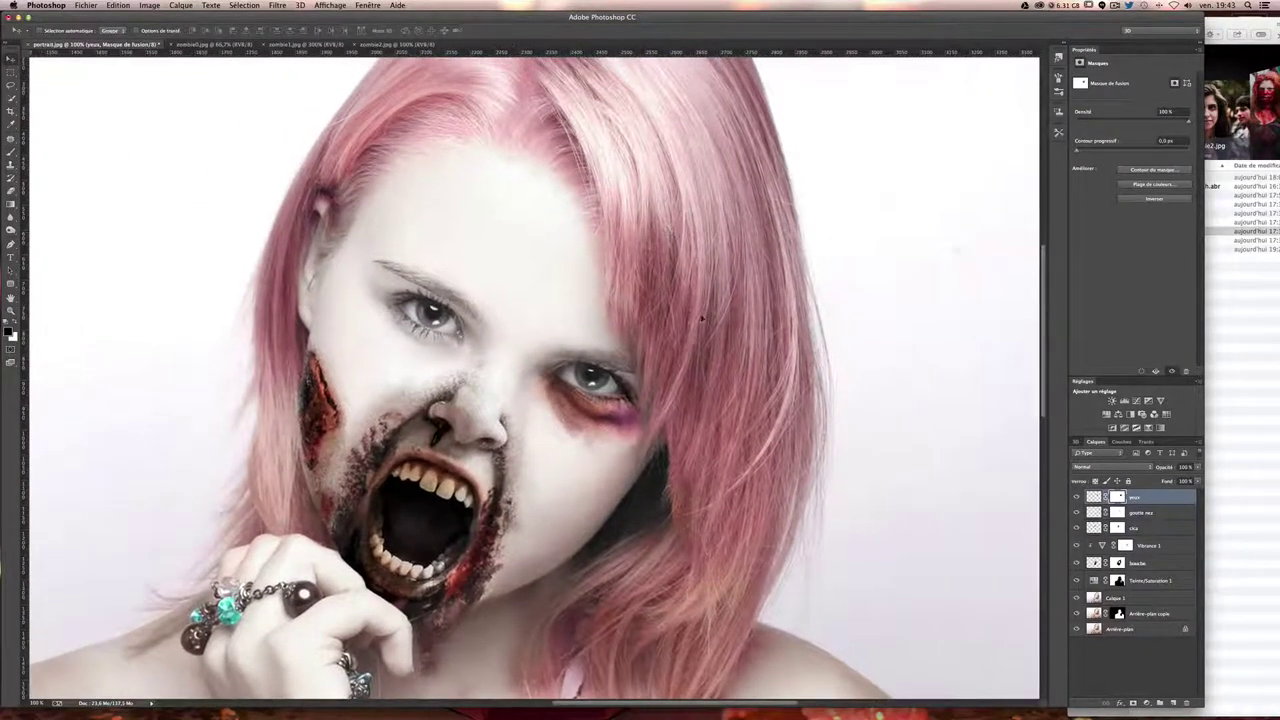
mouse_move(628, 443)
mouse_down()
mouse_move(458, 368)
mouse_move(455, 381)
mouse_up()
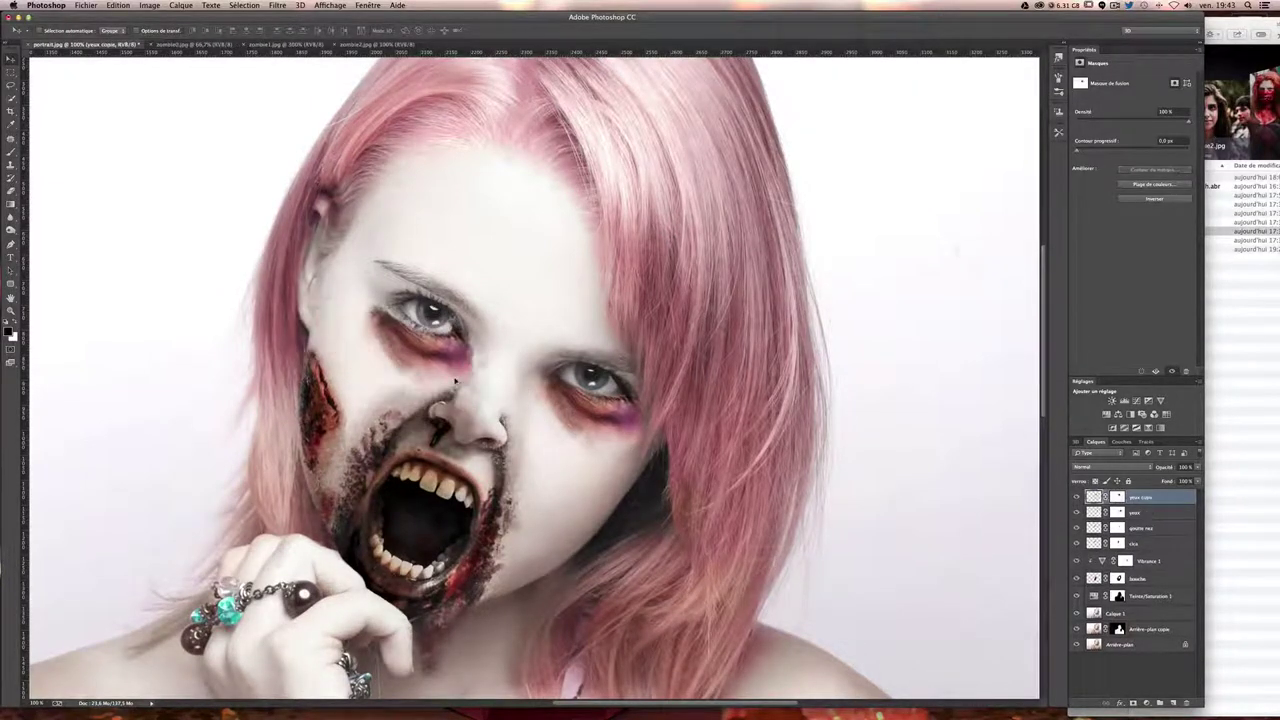
key(ctrl+t)
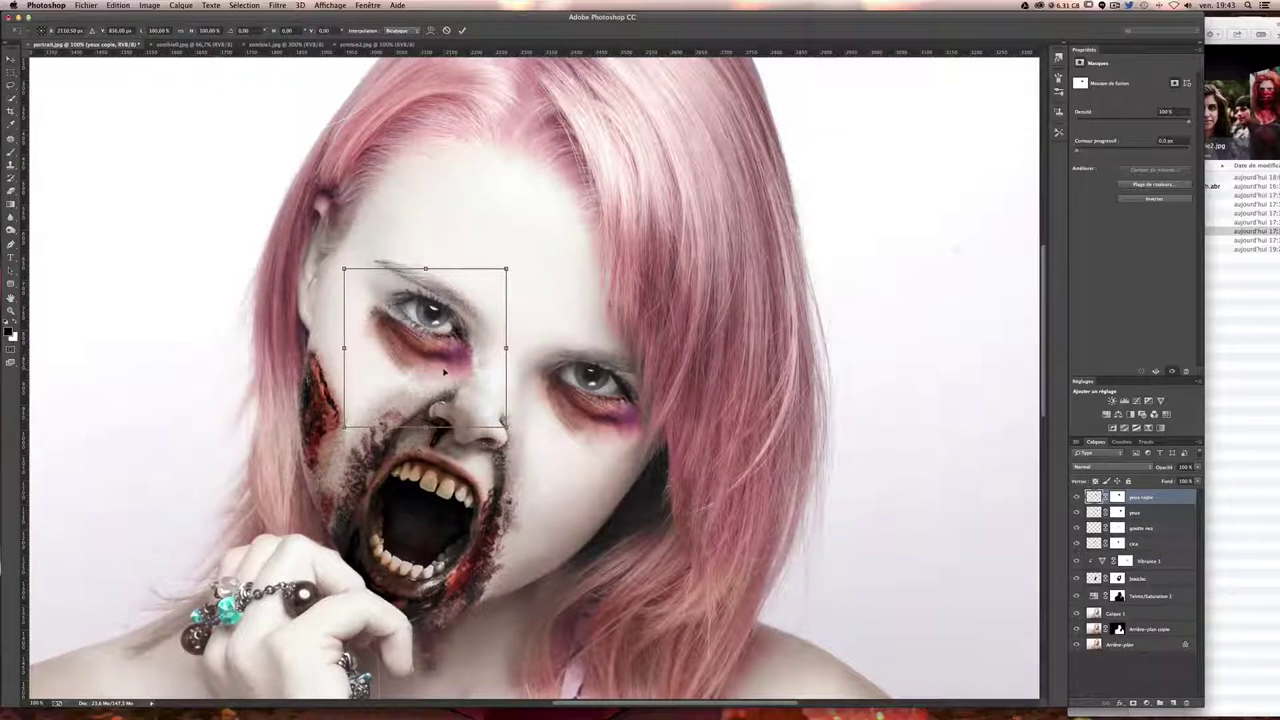
right_click(444, 371)
click(491, 498)
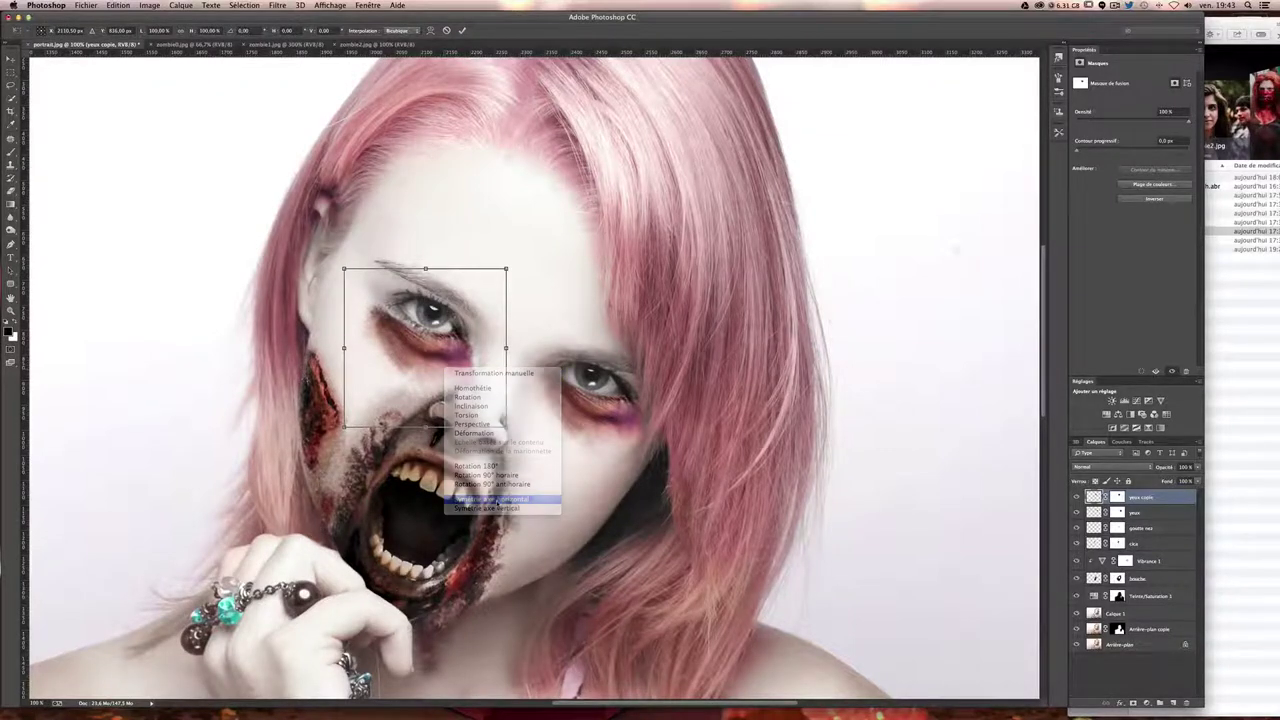
drag(563, 440, 450, 505)
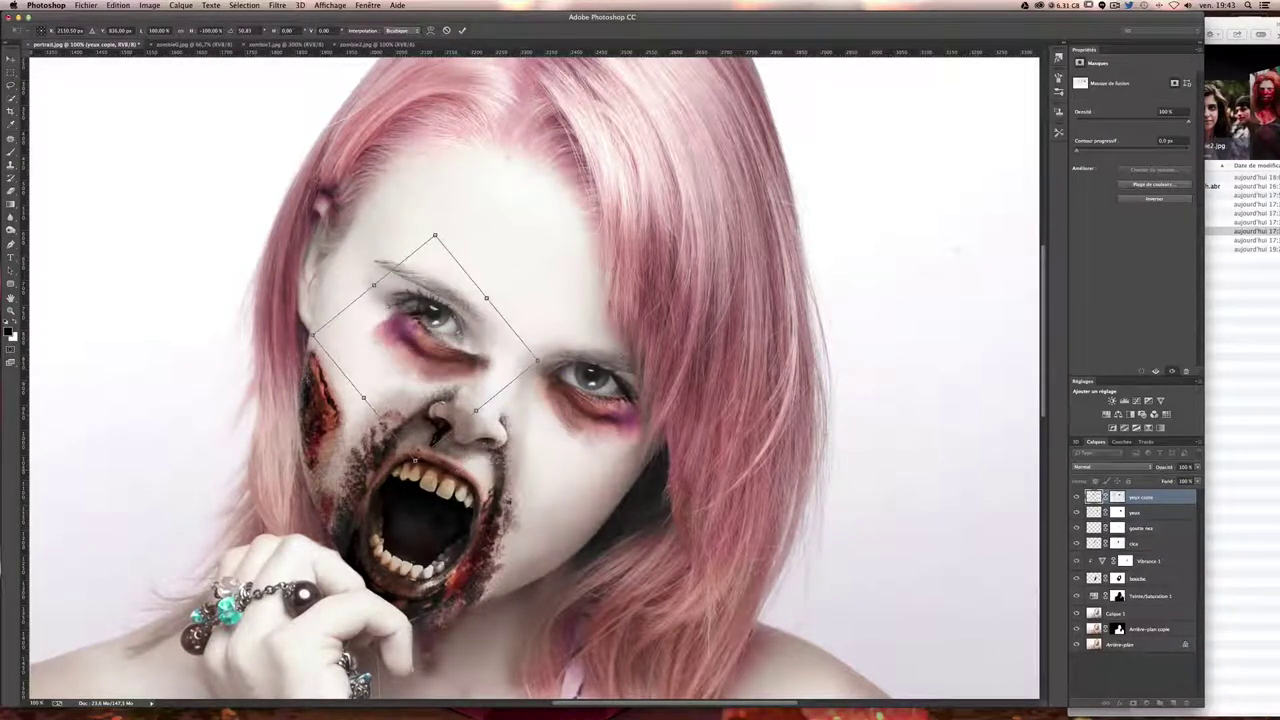
drag(400, 340, 390, 370)
- Fine-tune the copied bruise's position and rotation on the left eye and commit the transform
key(ctrl+plus)
scroll(540, 380, left, 5)
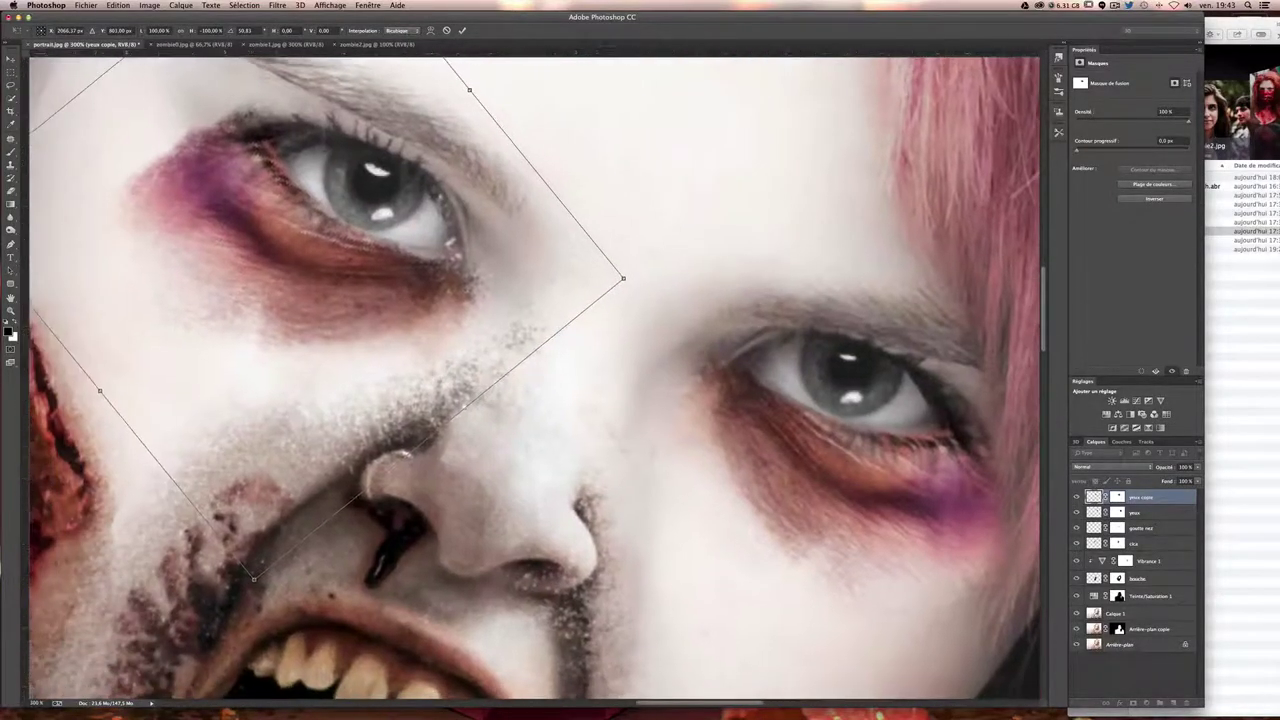
drag(360, 290, 391, 308)
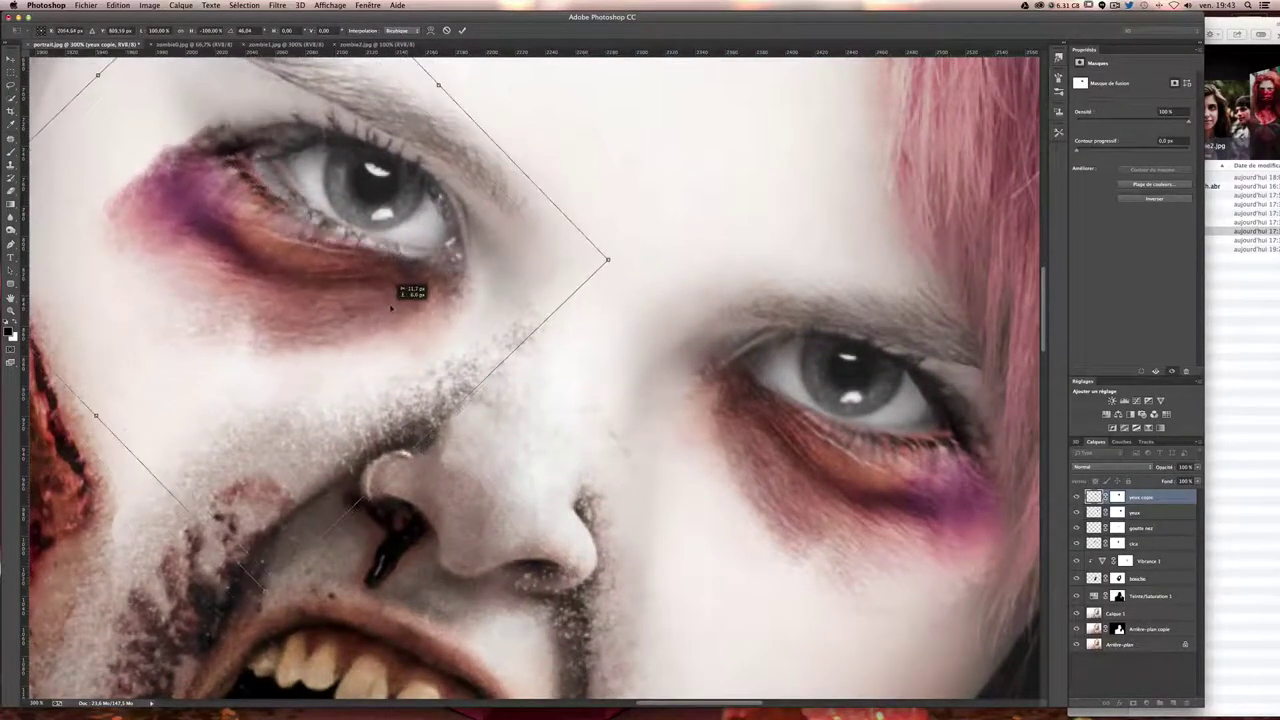
drag(528, 360, 545, 352)
drag(292, 272, 278, 281)
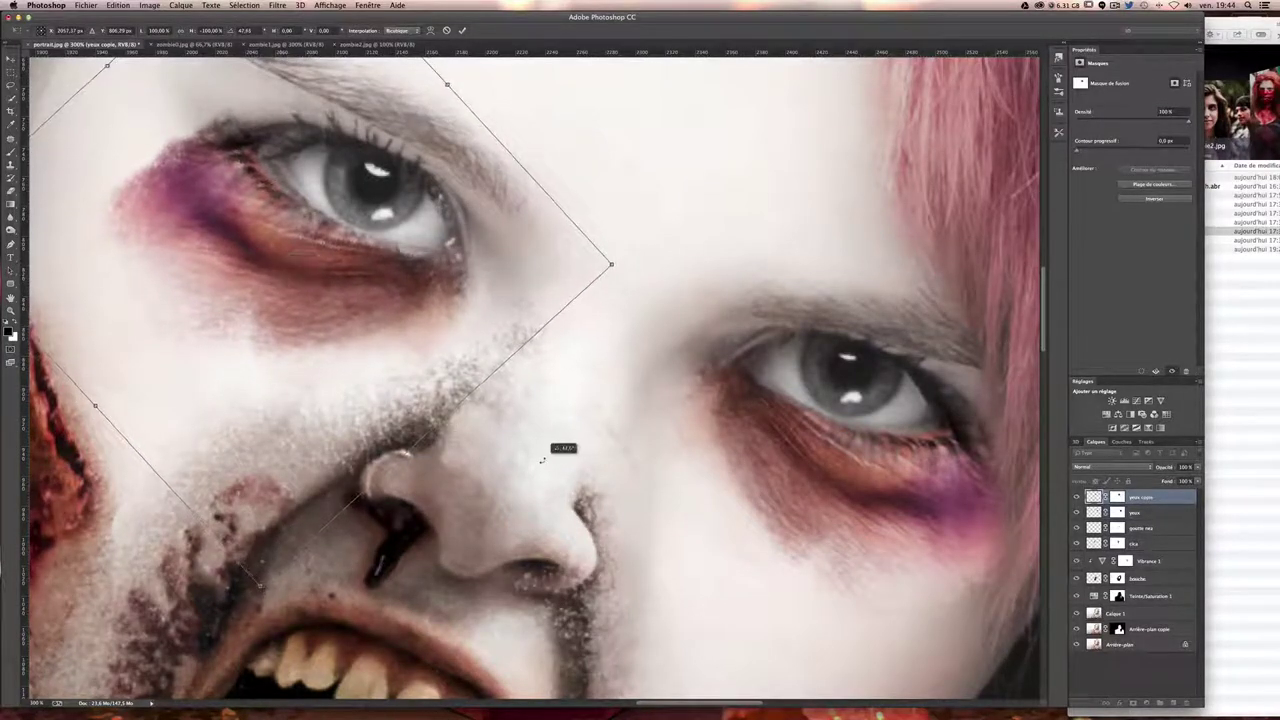
key(Return)
- Set both the yeux and yeux copie layers to the Produit blend mode
scroll(567, 454, down, 2)
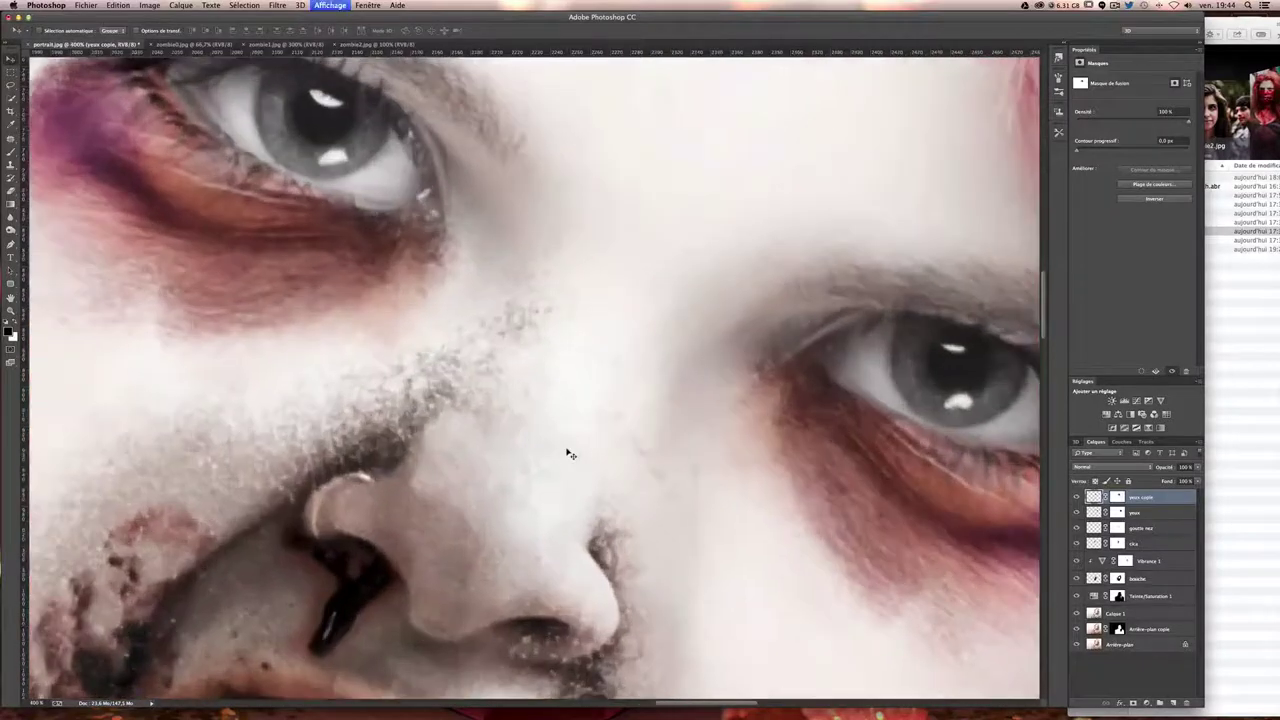
scroll(567, 454, down, 1)
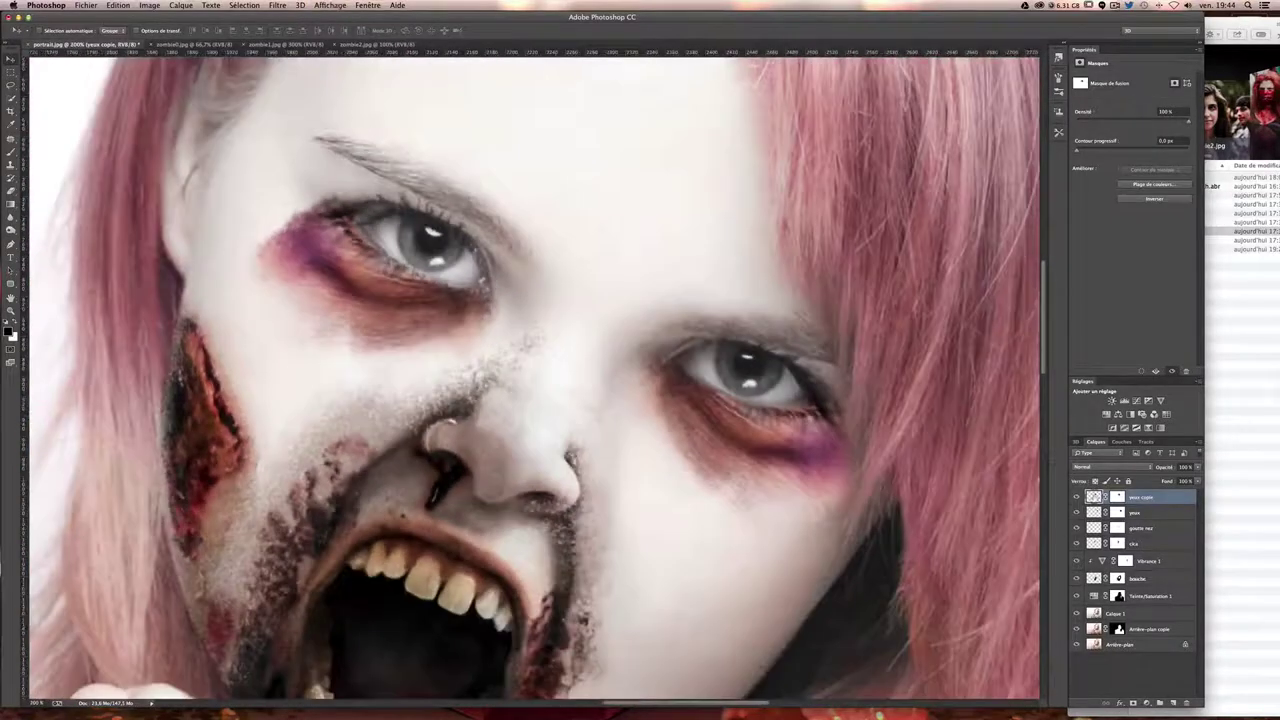
click(1136, 512)
click(1098, 466)
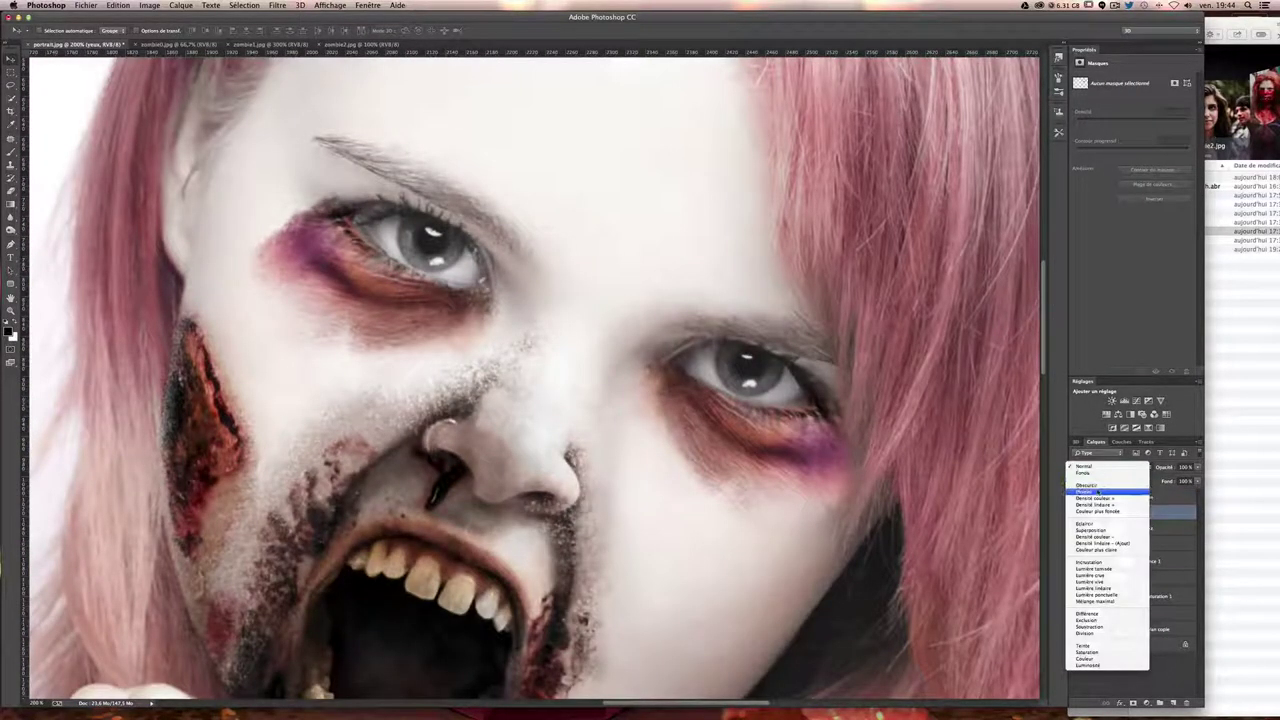
click(1095, 489)
key(ctrl+minus)
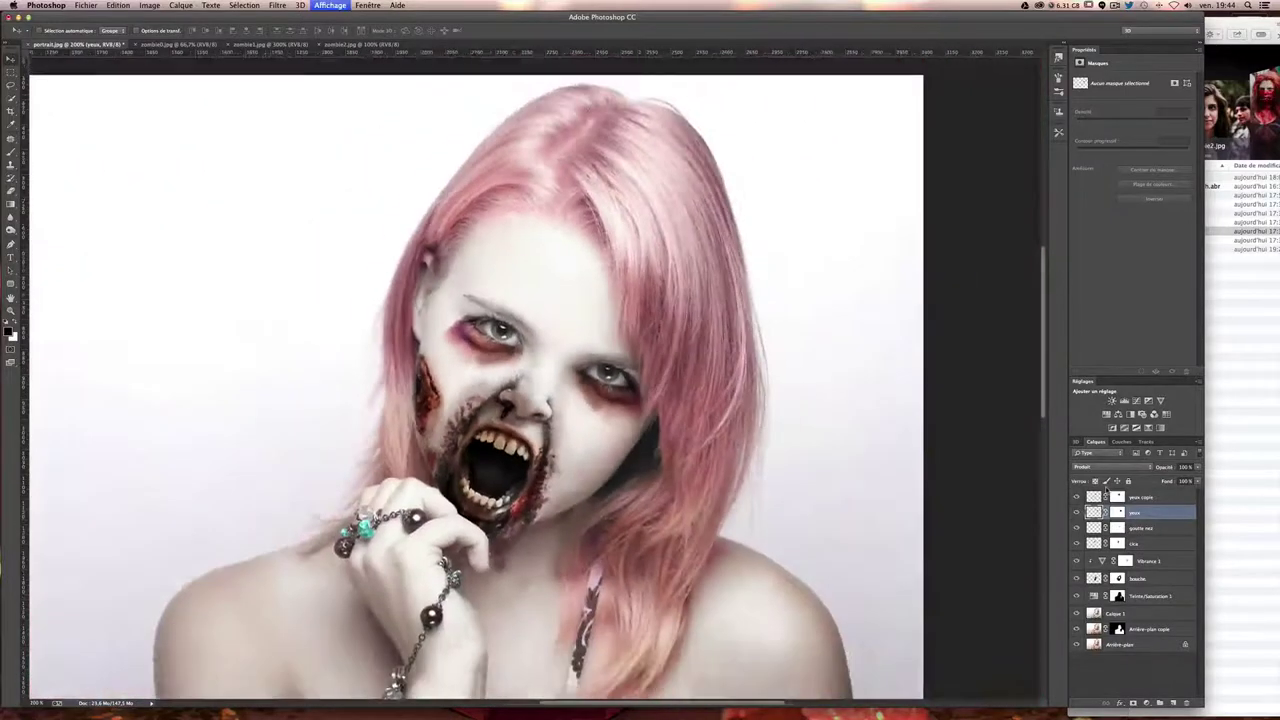
click(1150, 497)
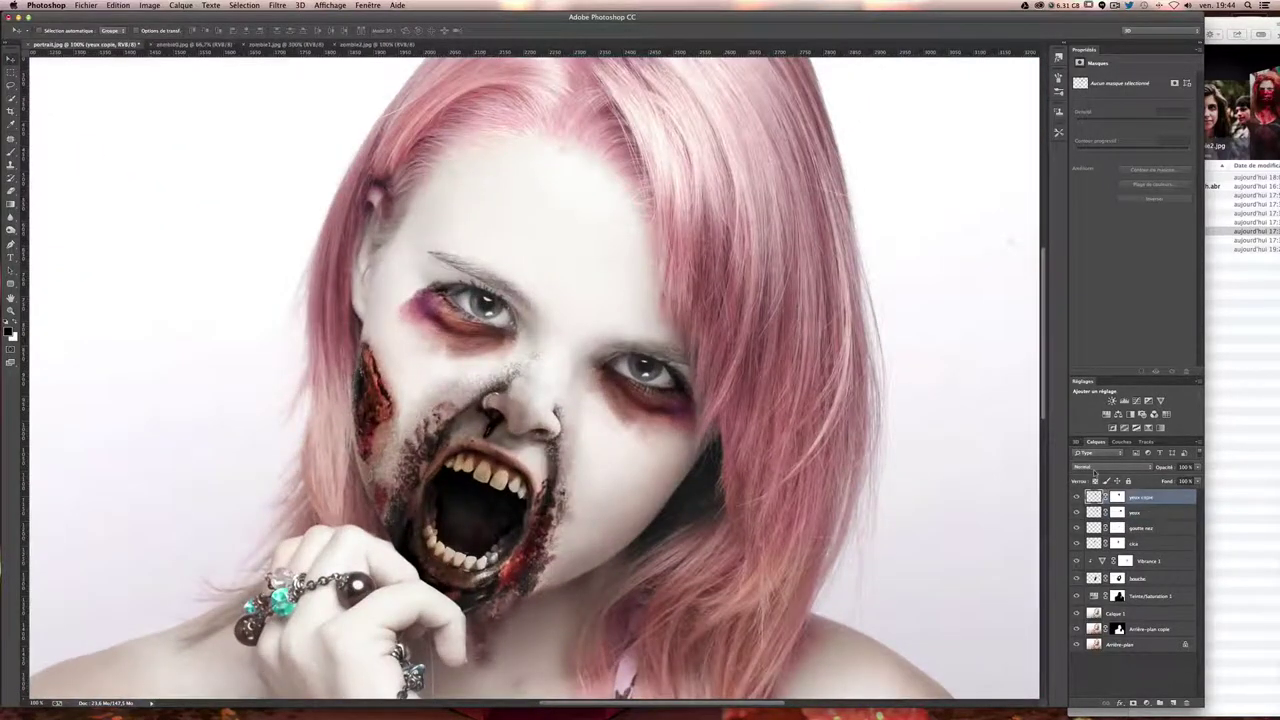
click(1098, 466)
click(1090, 491)
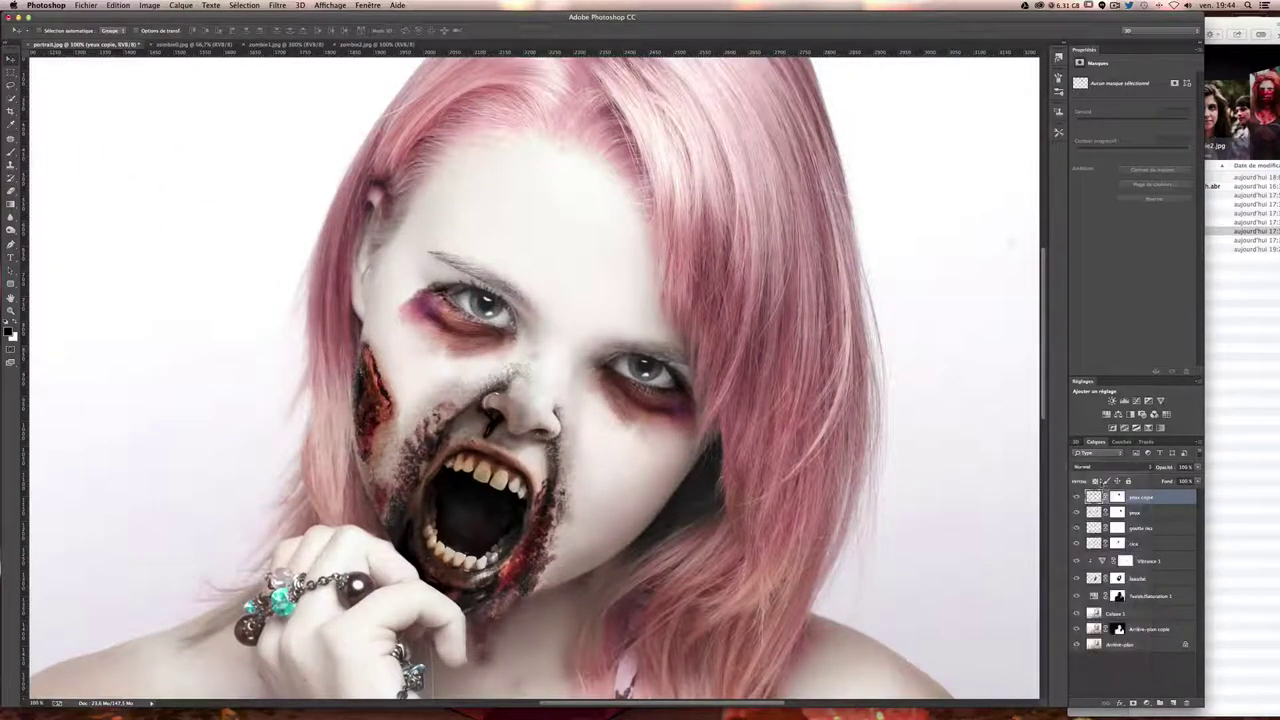
click(1095, 468)
click(1095, 468)
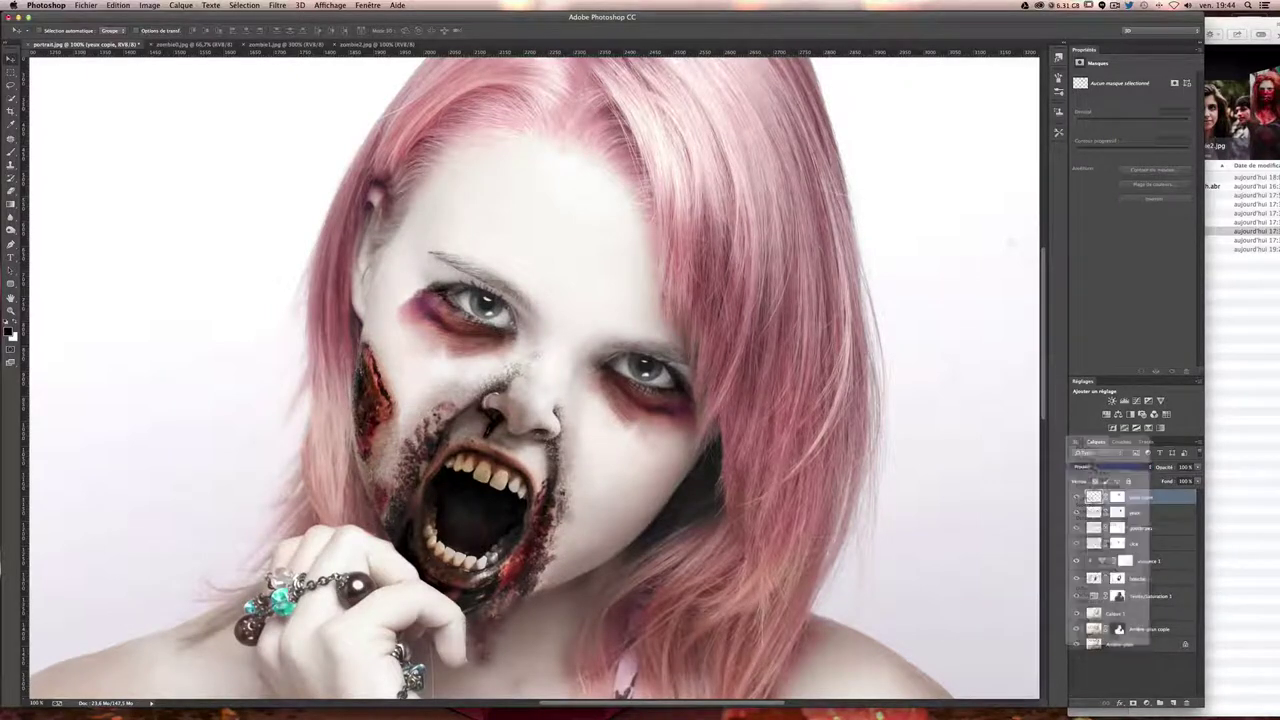
- Toggle each eye-shadow layer's visibility to compare, then select the yeux copie mask
click(1152, 512)
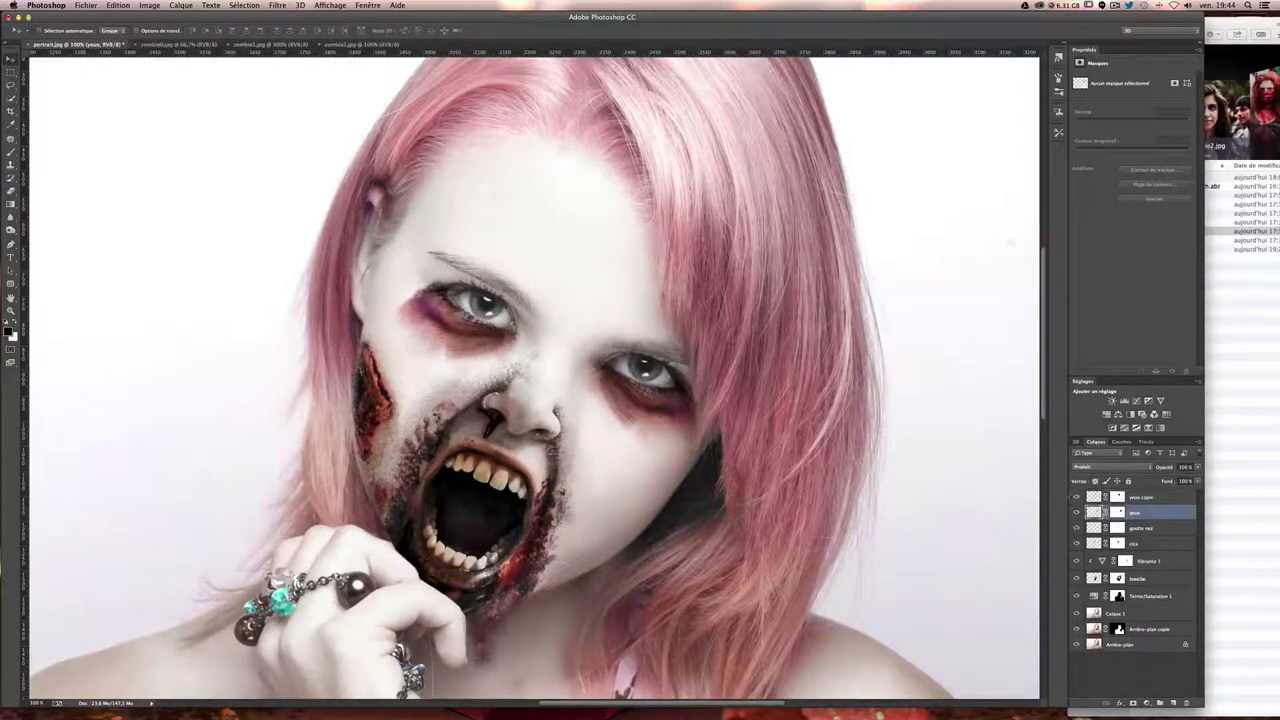
click(1077, 497)
click(1077, 497)
click(1077, 497)
click(1077, 497)
click(1077, 512)
click(1077, 512)
click(1077, 512)
click(1077, 512)
click(1100, 497)
click(1077, 497)
click(1077, 497)
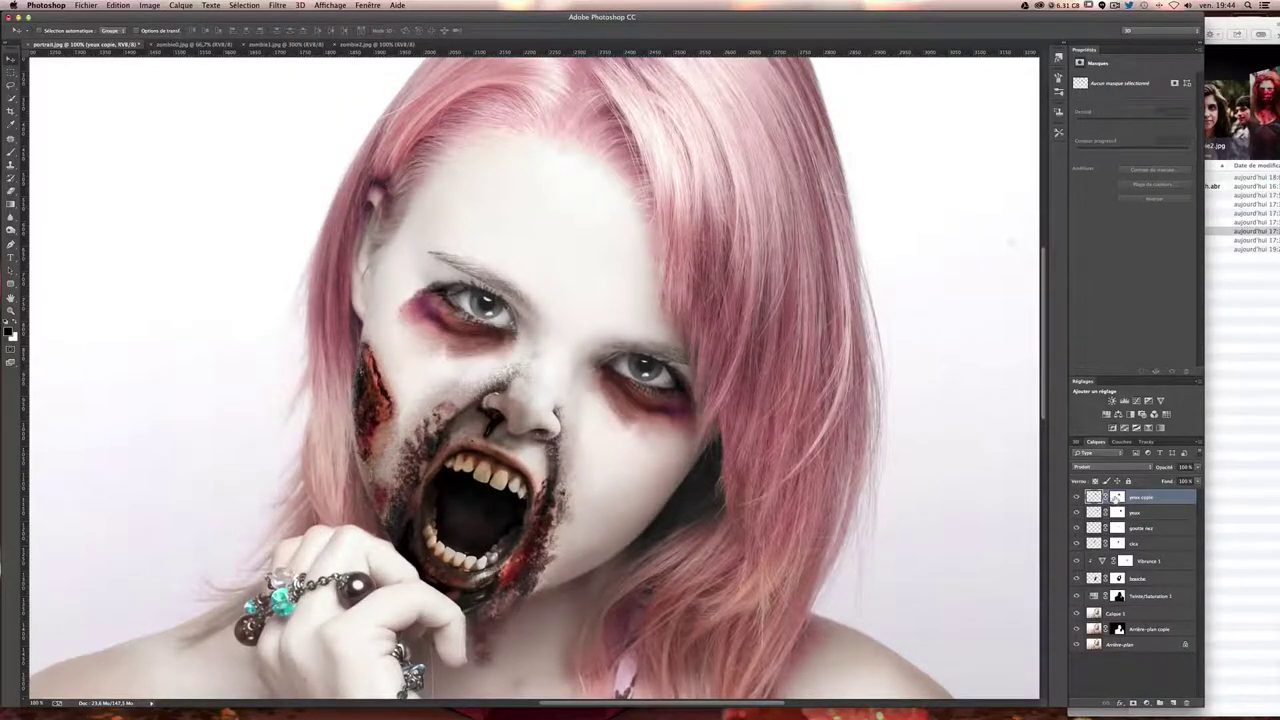
click(1117, 497)
key(ctrl+plus)
key(ctrl+plus)
- Paint speckled texture into the yeux copie mask beside the left eye
drag(284, 284, 423, 397)
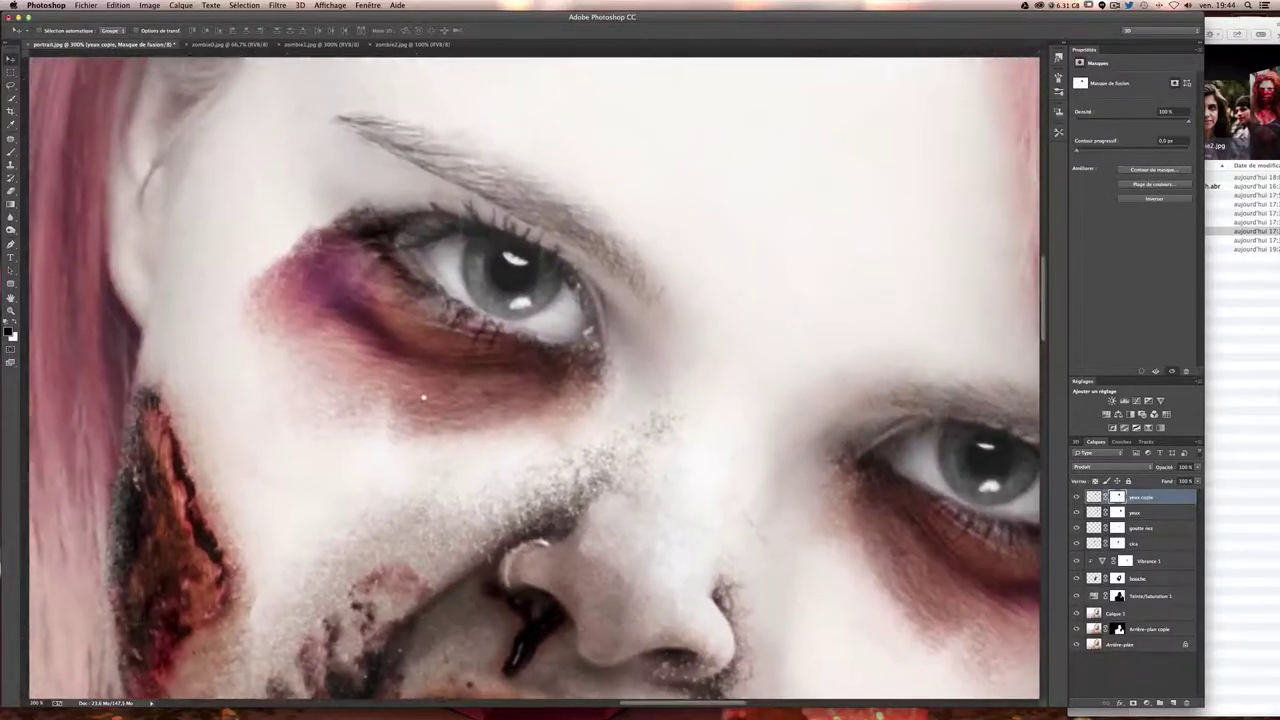
key(ctrl+r)
click(12, 152)
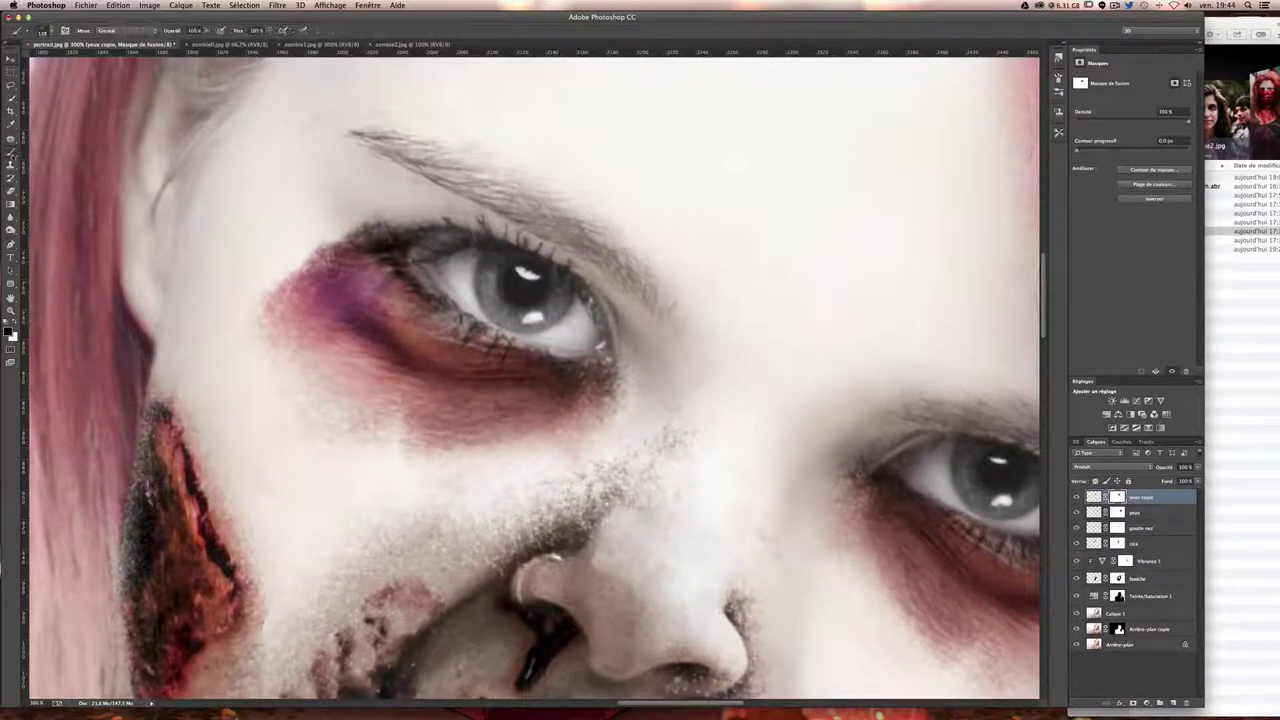
drag(320, 210, 395, 200)
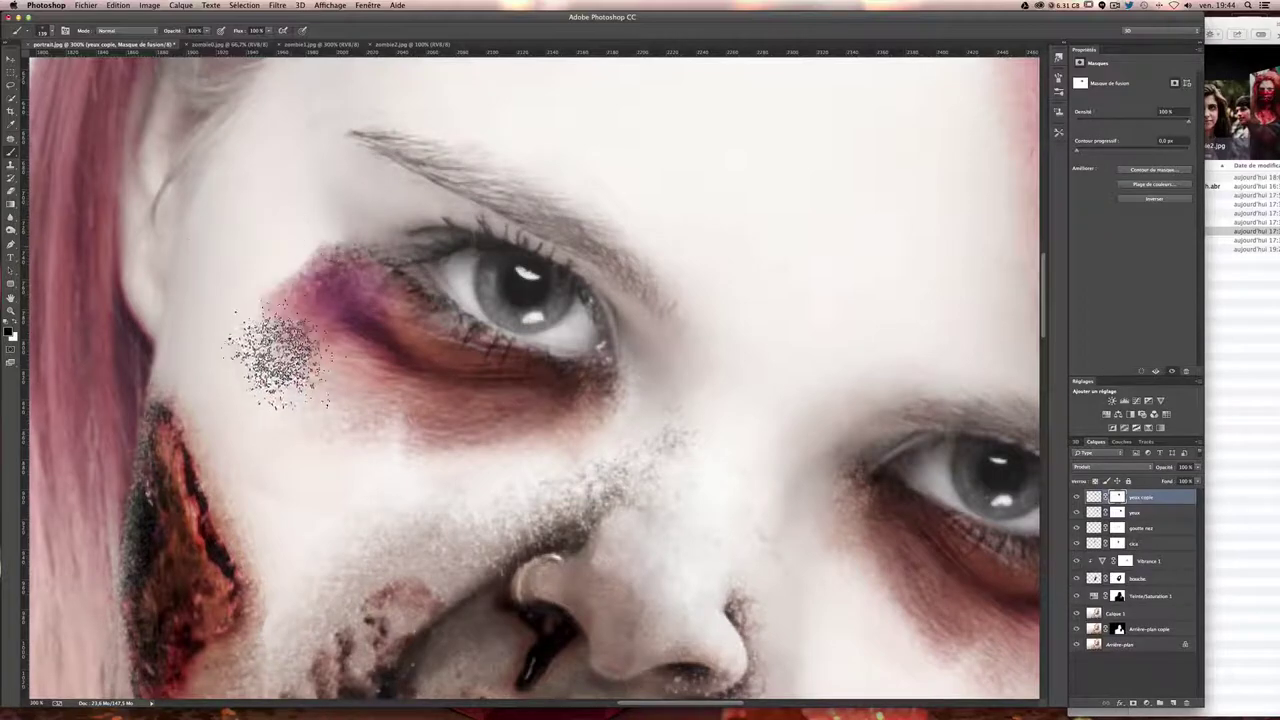
key(super+minus)
key(super+minus)
key(super+minus)
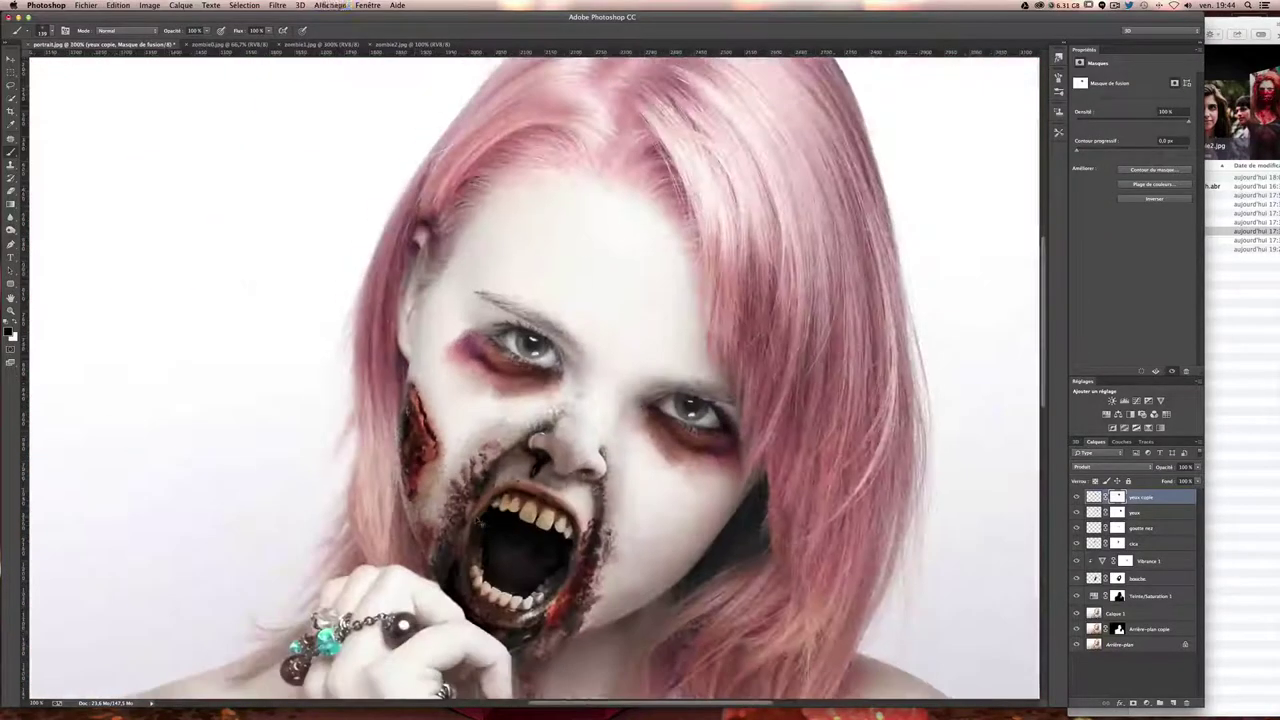
key(super+plus)
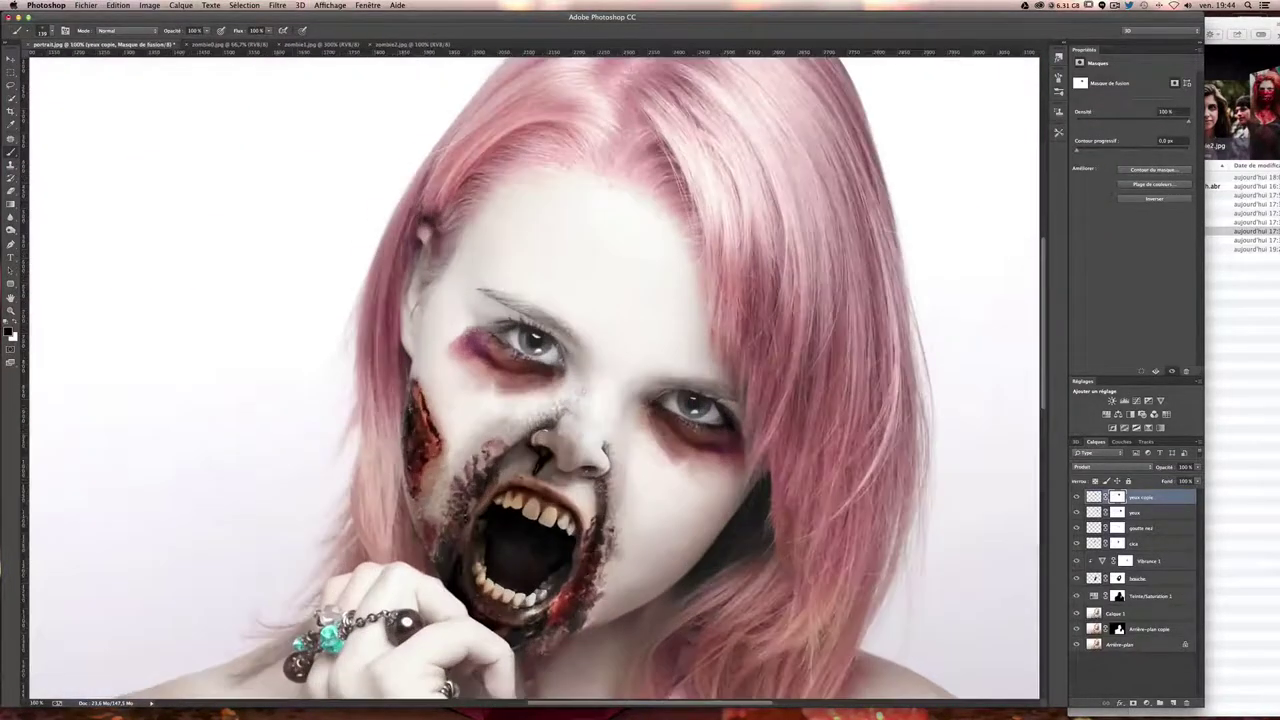
key(super+plus)
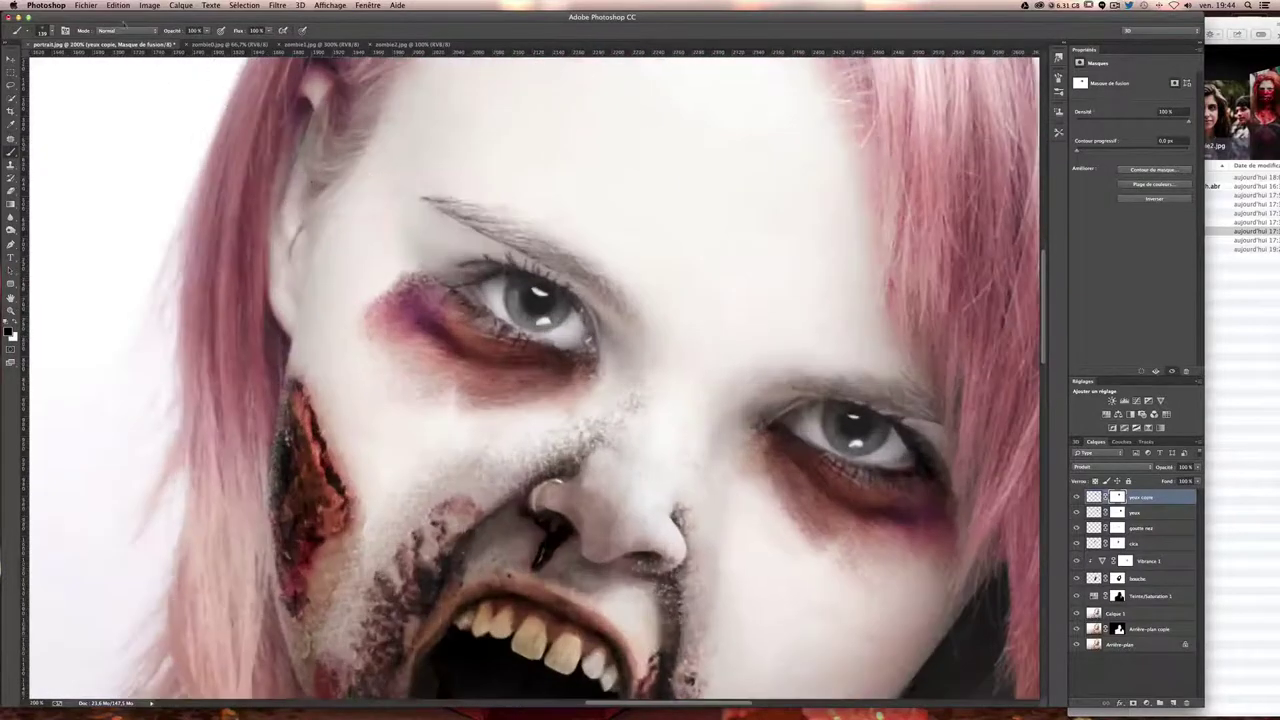
- Enlarge the brush to about 315 px and choose a scattered speckle brush preset
drag(451, 280, 478, 272)
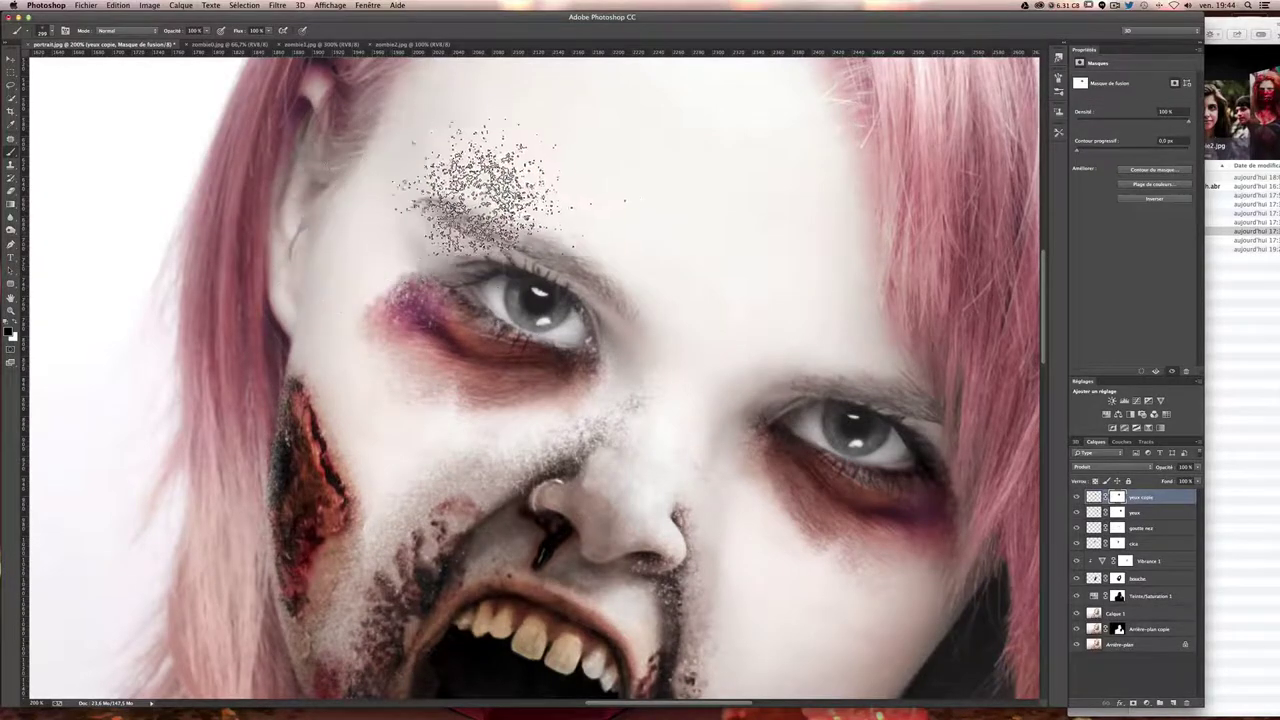
drag(430, 175, 479, 210)
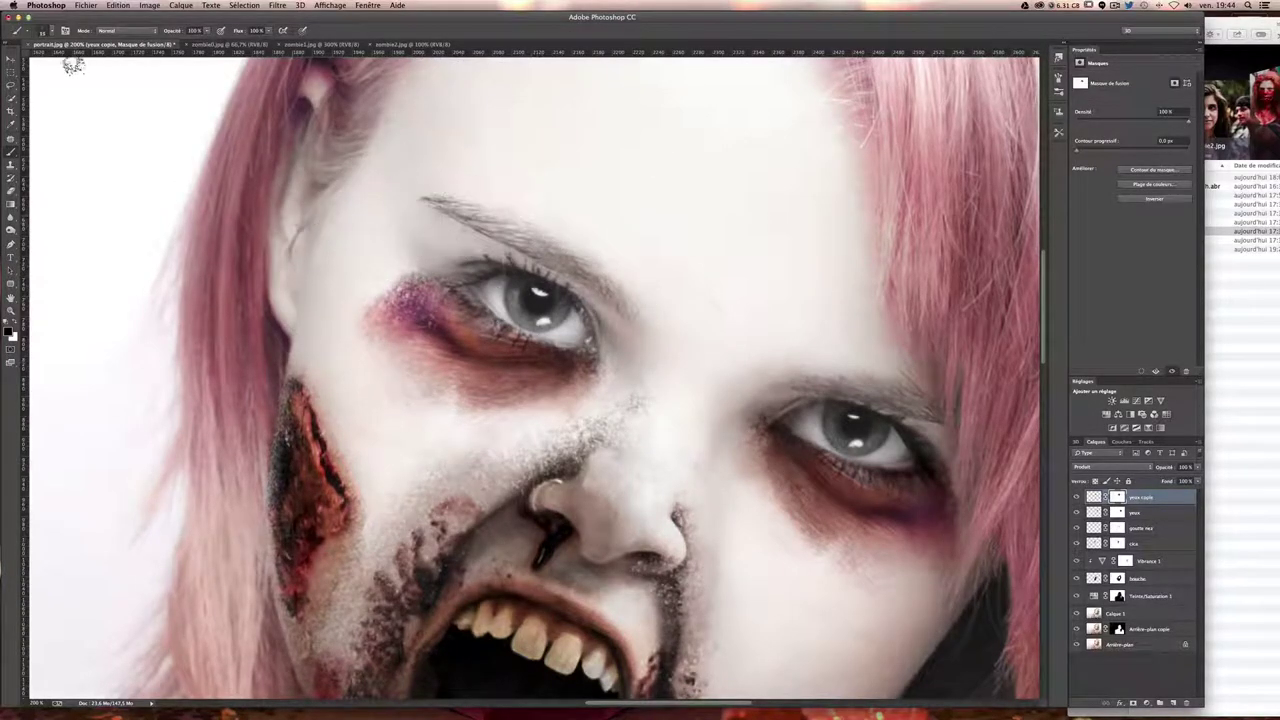
click(43, 31)
click(57, 411)
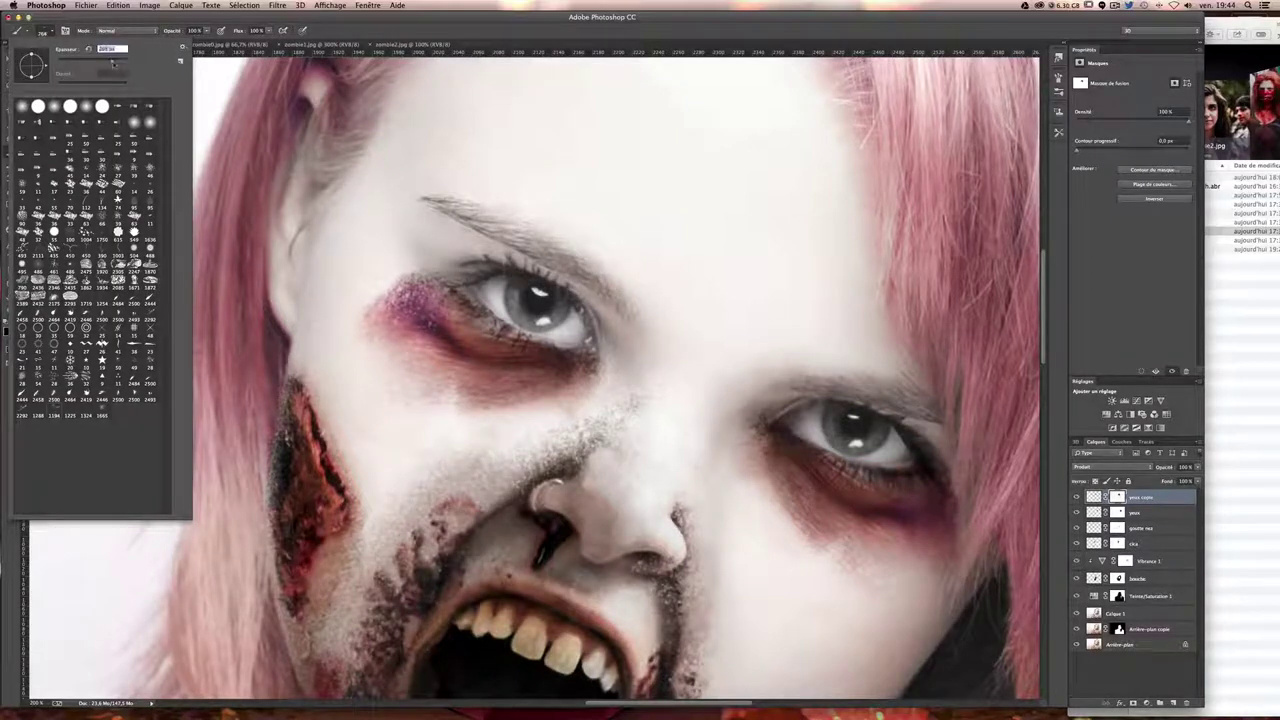
key(Return)
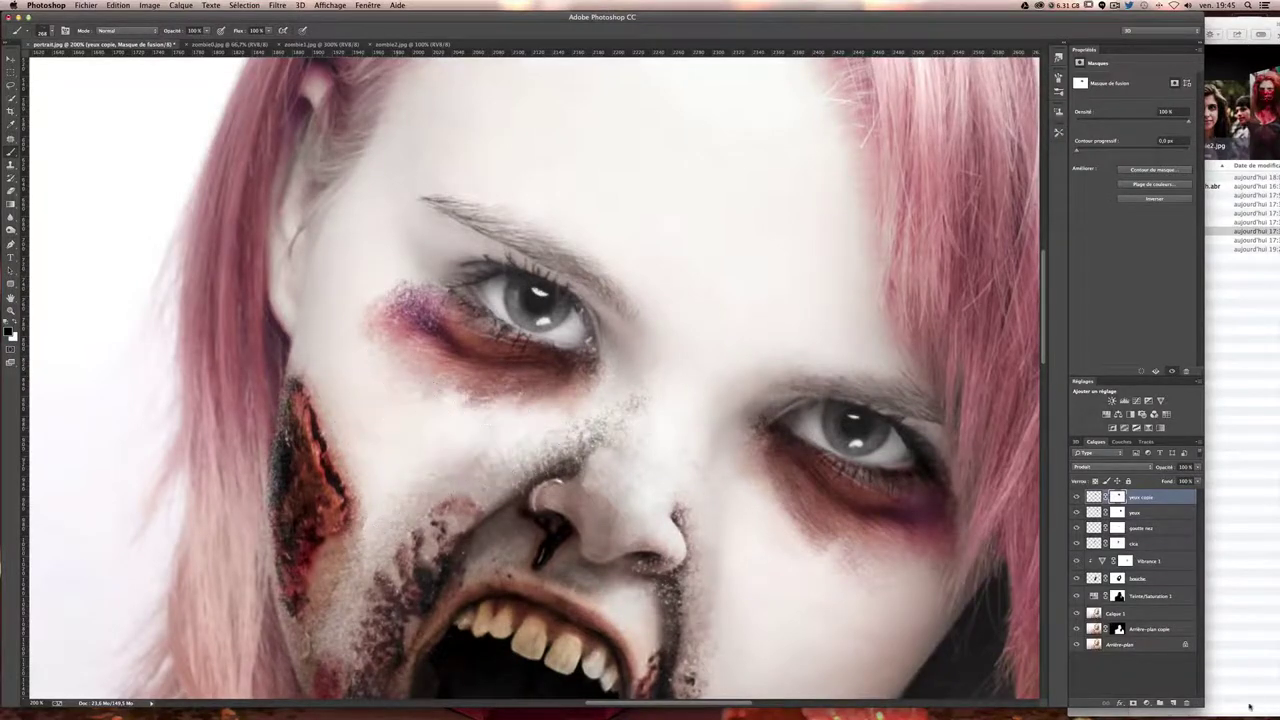
click(1135, 512)
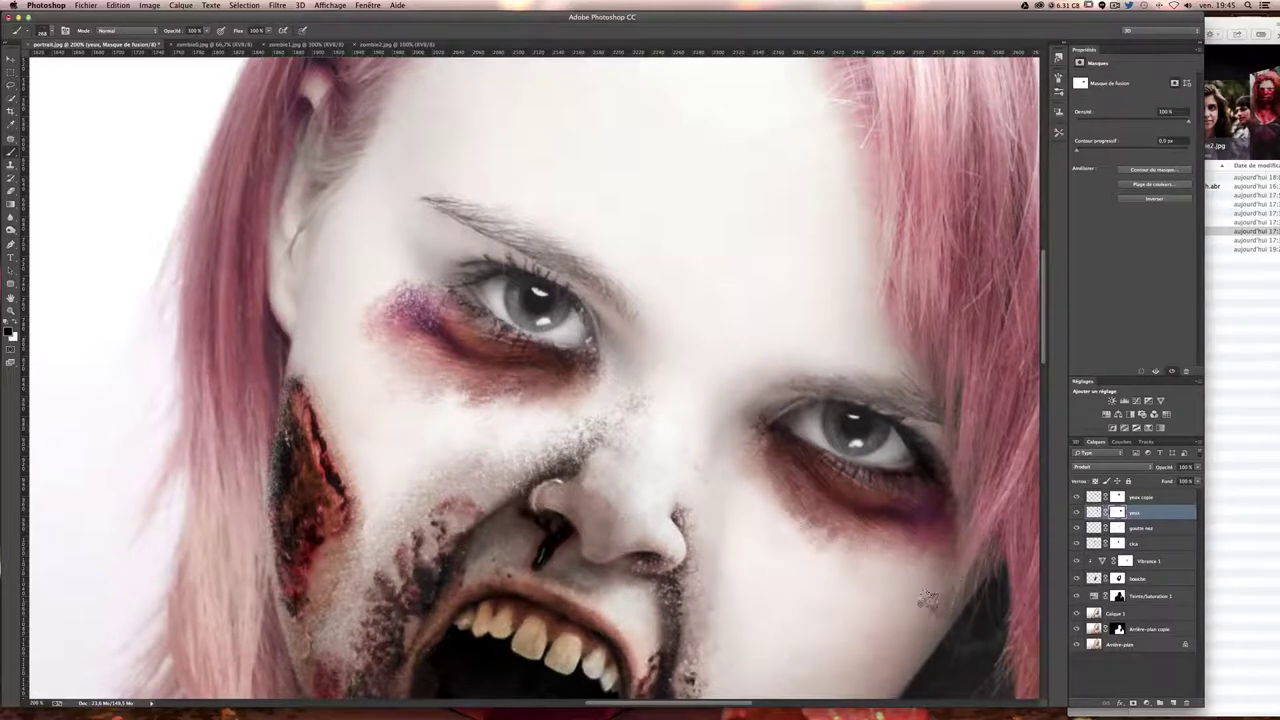
key(super+minus)
key(super+minus)
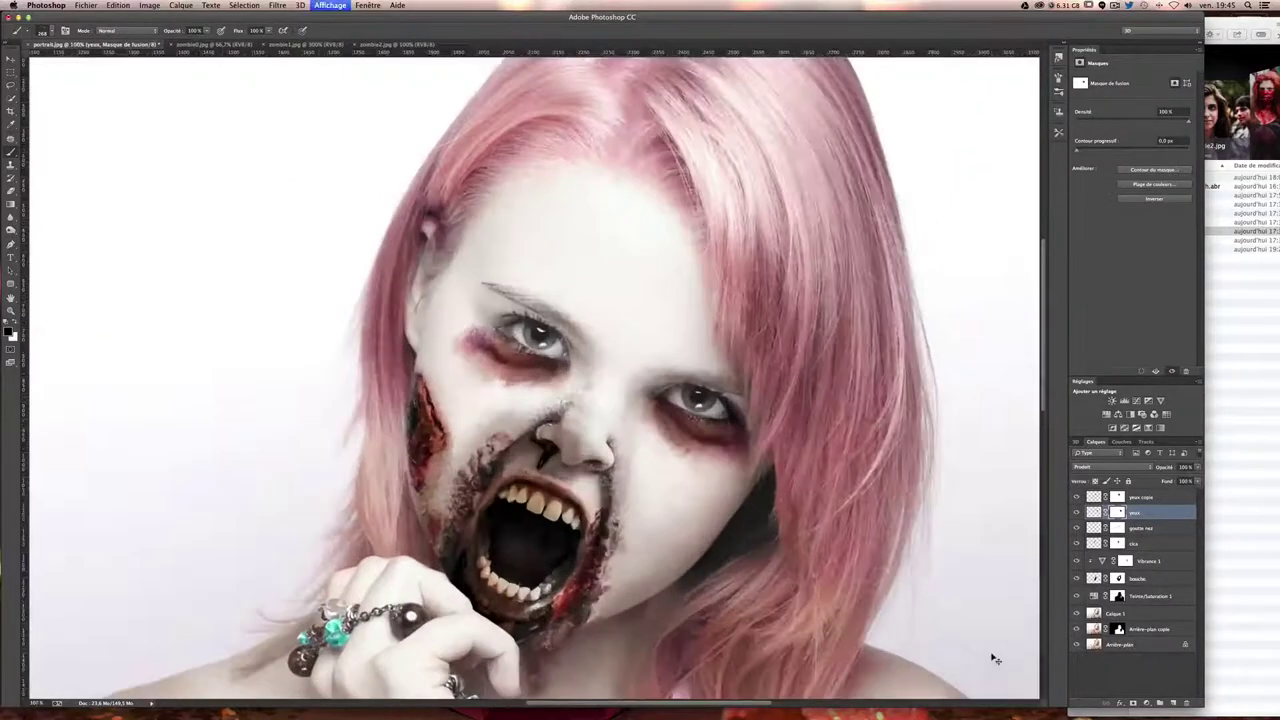
scroll(993, 657, down, 2)
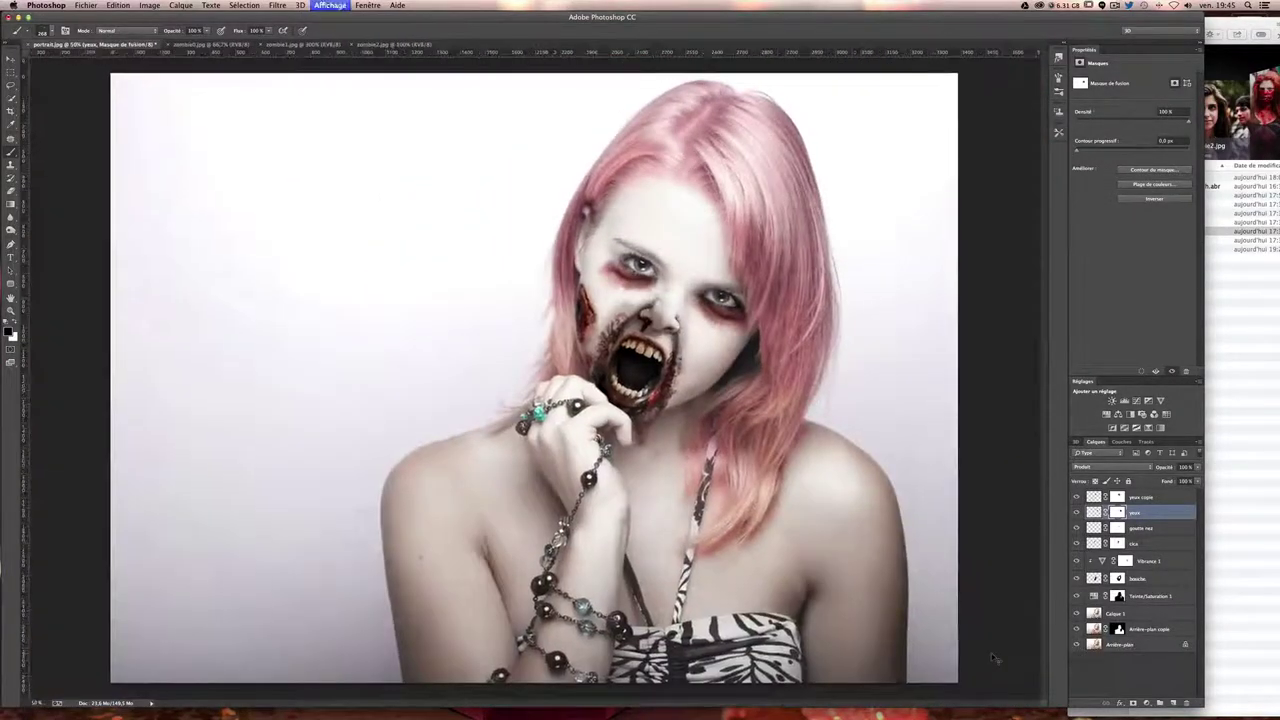
scroll(993, 657, left, 3)
scroll(993, 657, down, 2)
key(super+plus)
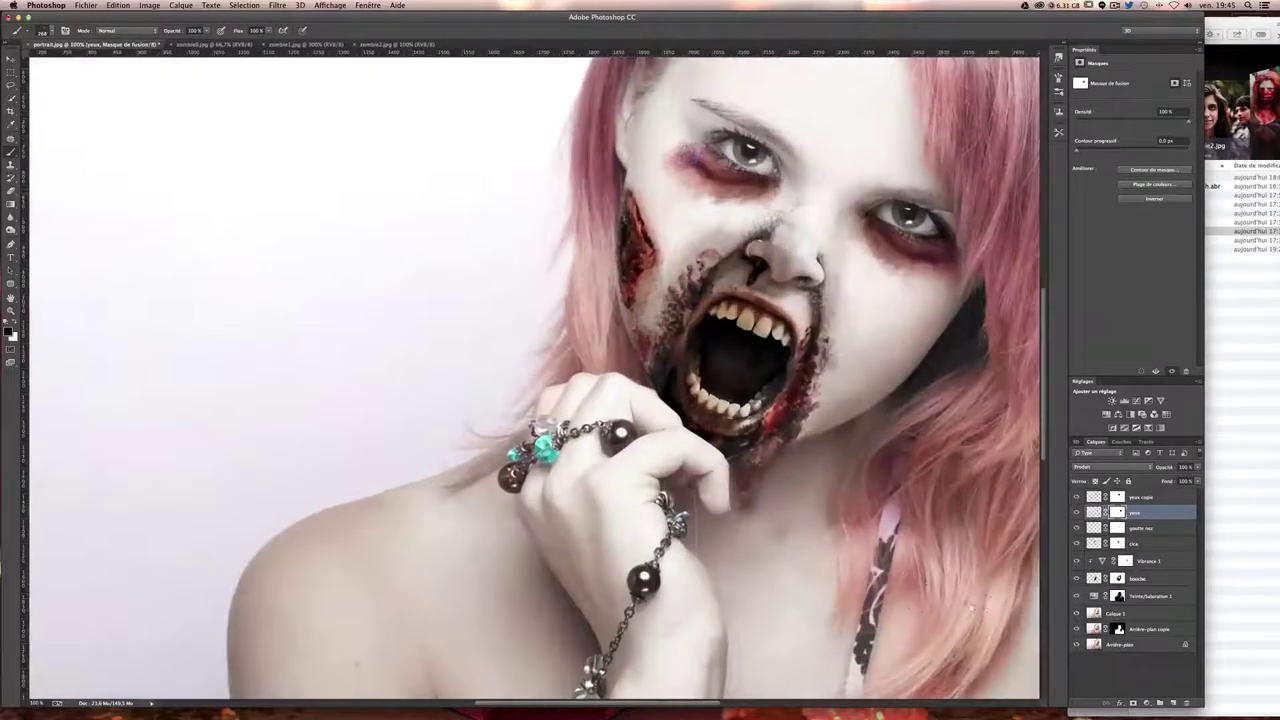
scroll(586, 500, right, 4)
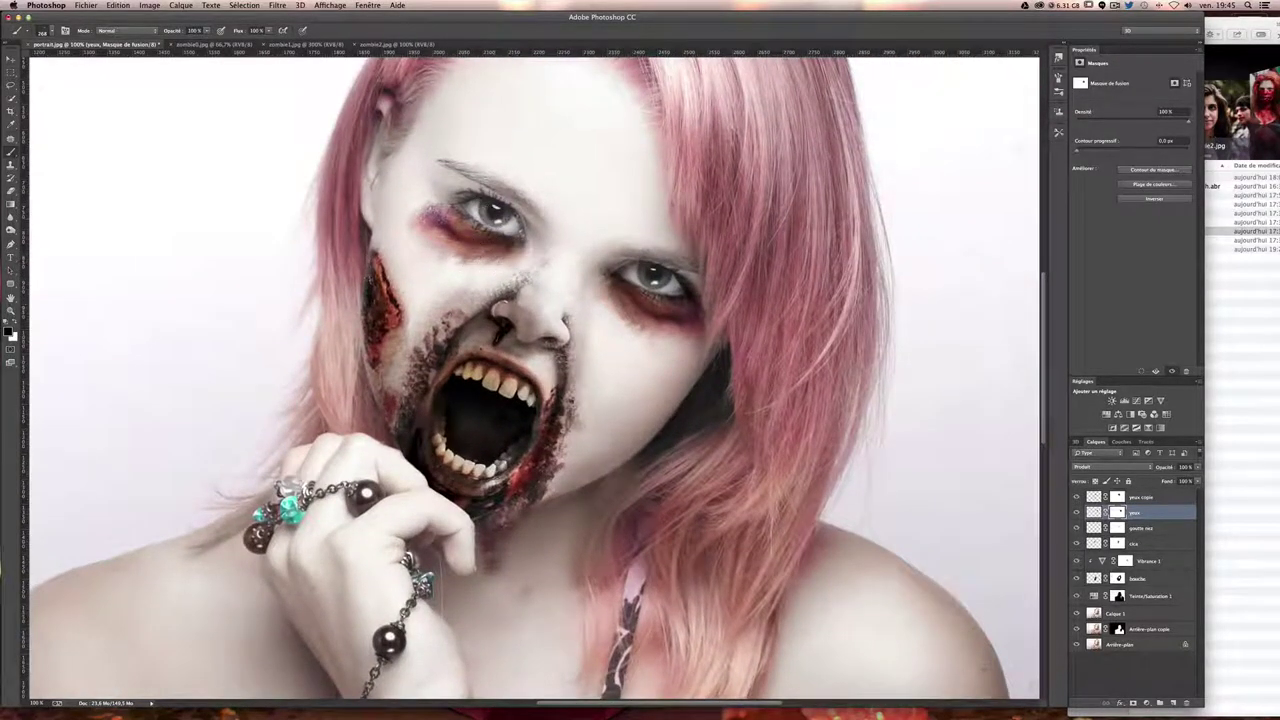
click(11, 62)
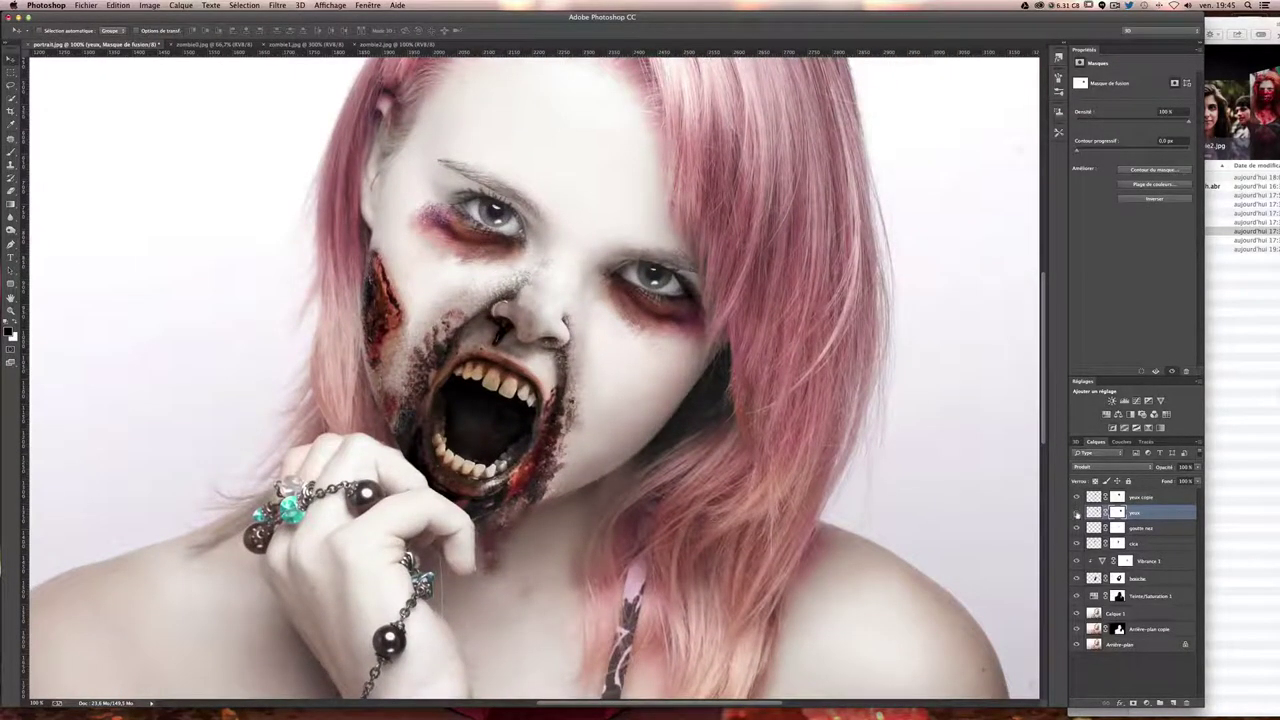
click(1077, 512)
click(1077, 512)
click(1077, 497)
click(1077, 497)
click(438, 231)
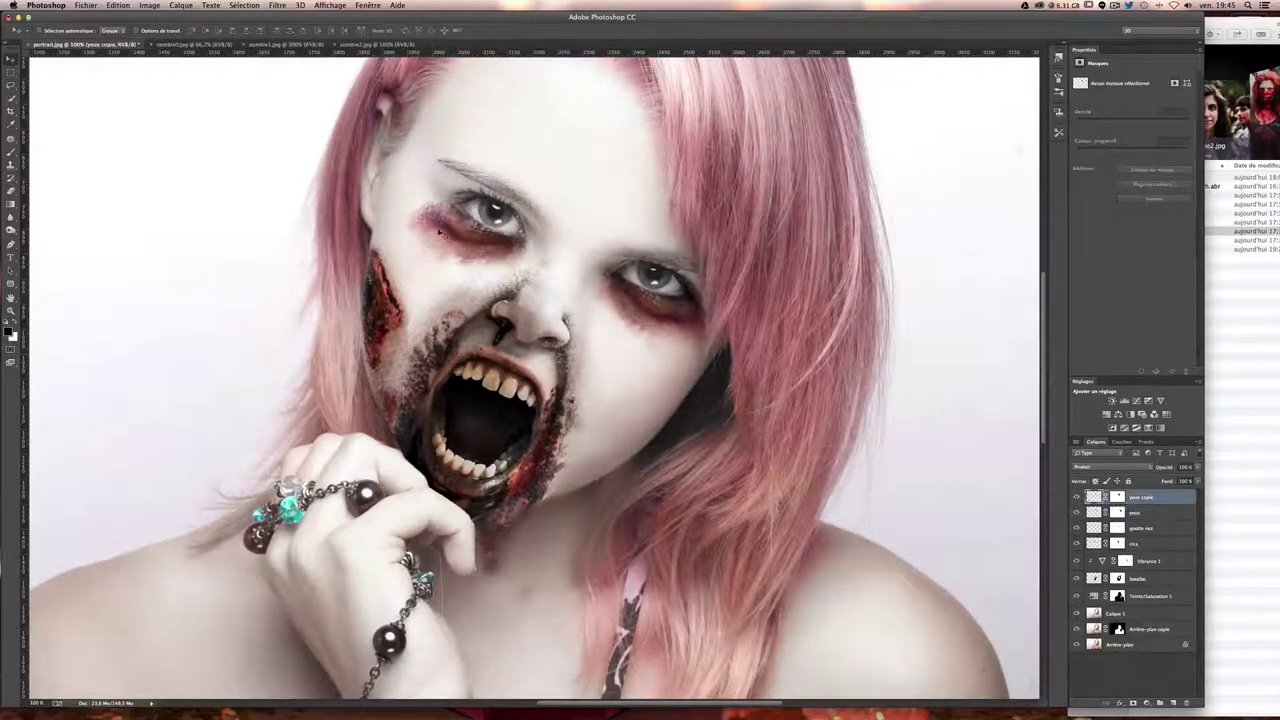
- Warp the yeux copie bruise so it curves around the left eye socket
key(ctrl+t)
key(ctrl+plus)
key(ctrl+plus)
scroll(494, 293, up, 5)
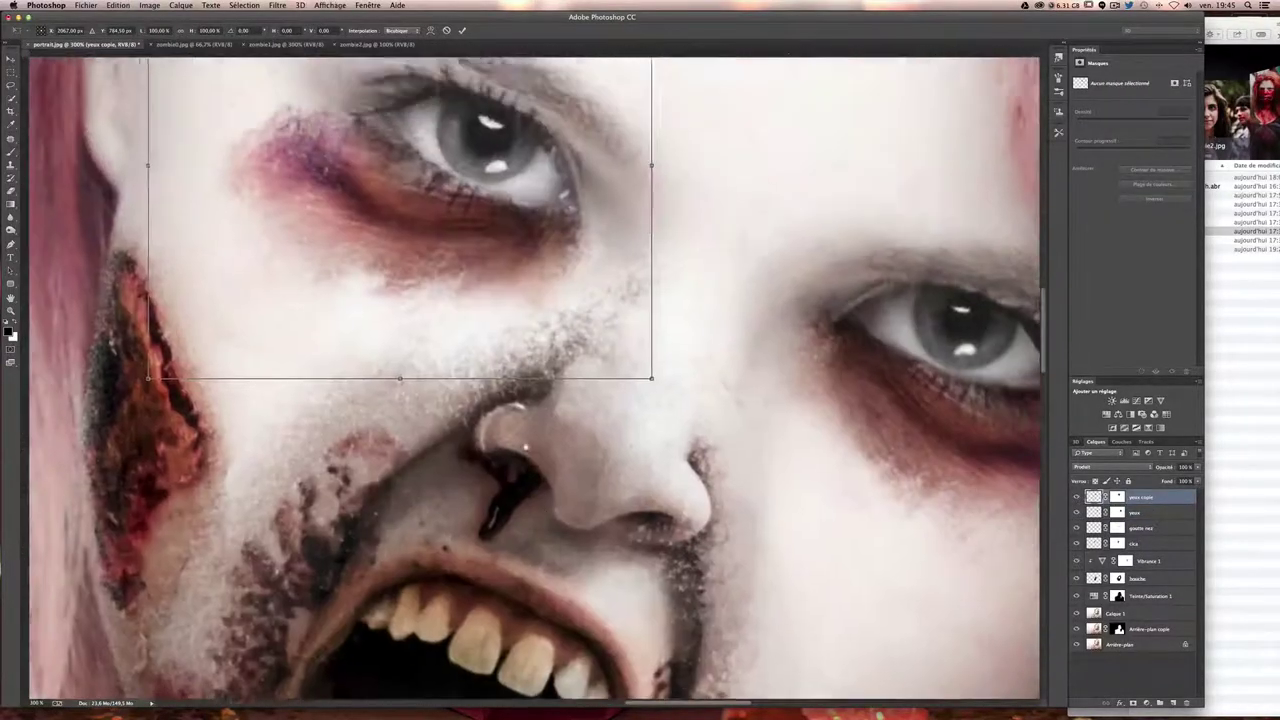
scroll(494, 293, up, 3)
right_click(419, 245)
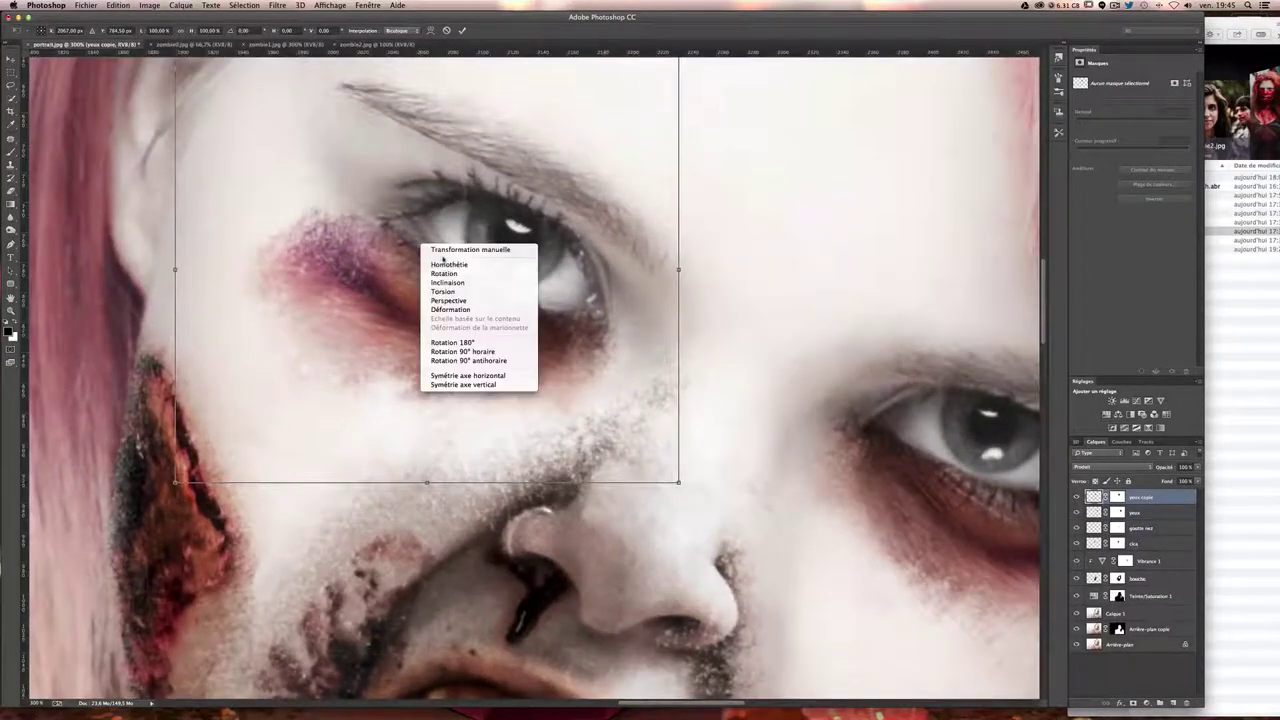
click(470, 309)
scroll(488, 240, up, 3)
mouse_move(232, 315)
mouse_down()
mouse_move(232, 289)
mouse_move(237, 426)
mouse_move(217, 397)
mouse_move(277, 451)
mouse_up()
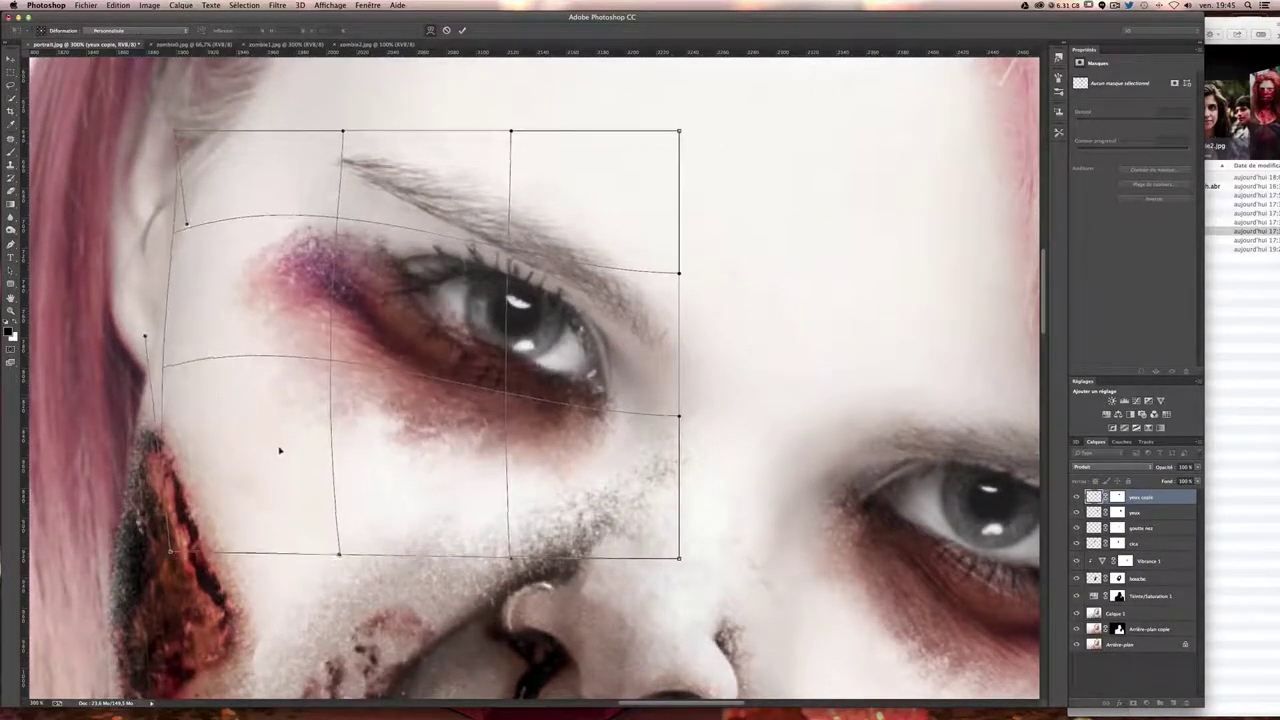
drag(434, 285, 418, 314)
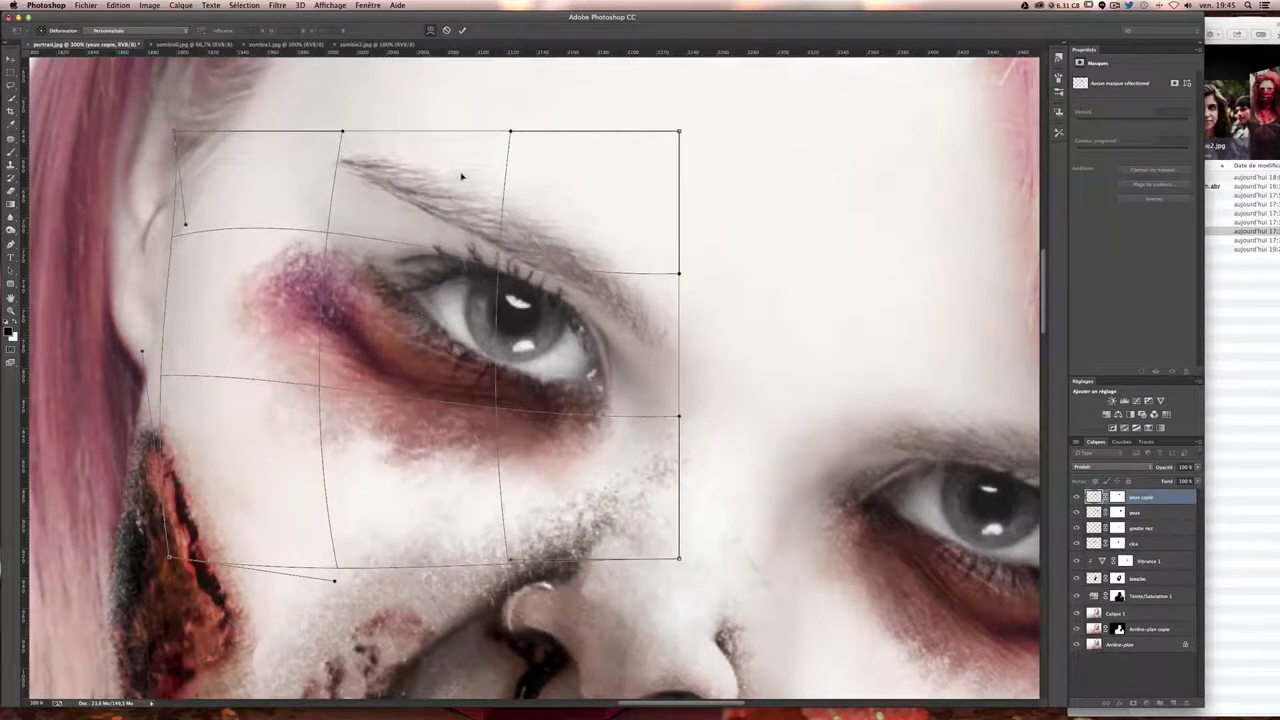
mouse_move(241, 222)
mouse_down()
mouse_move(266, 209)
mouse_move(327, 258)
mouse_move(345, 314)
mouse_up()
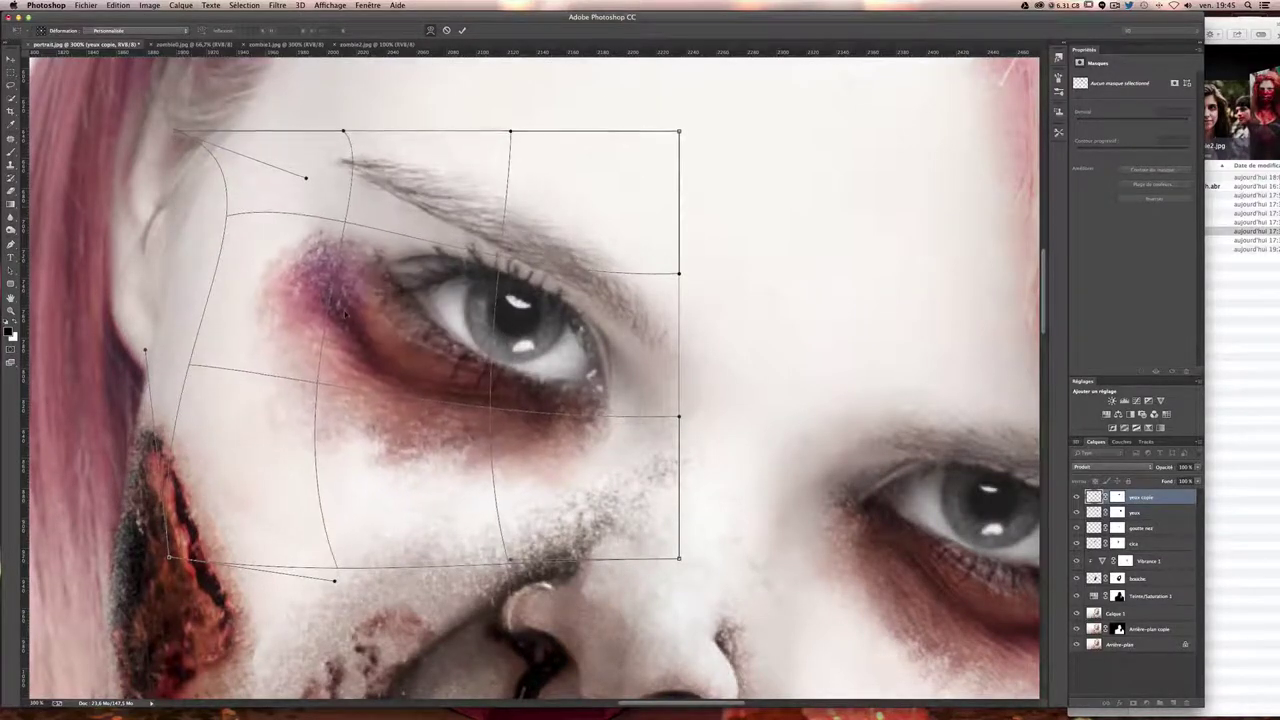
drag(429, 328, 435, 334)
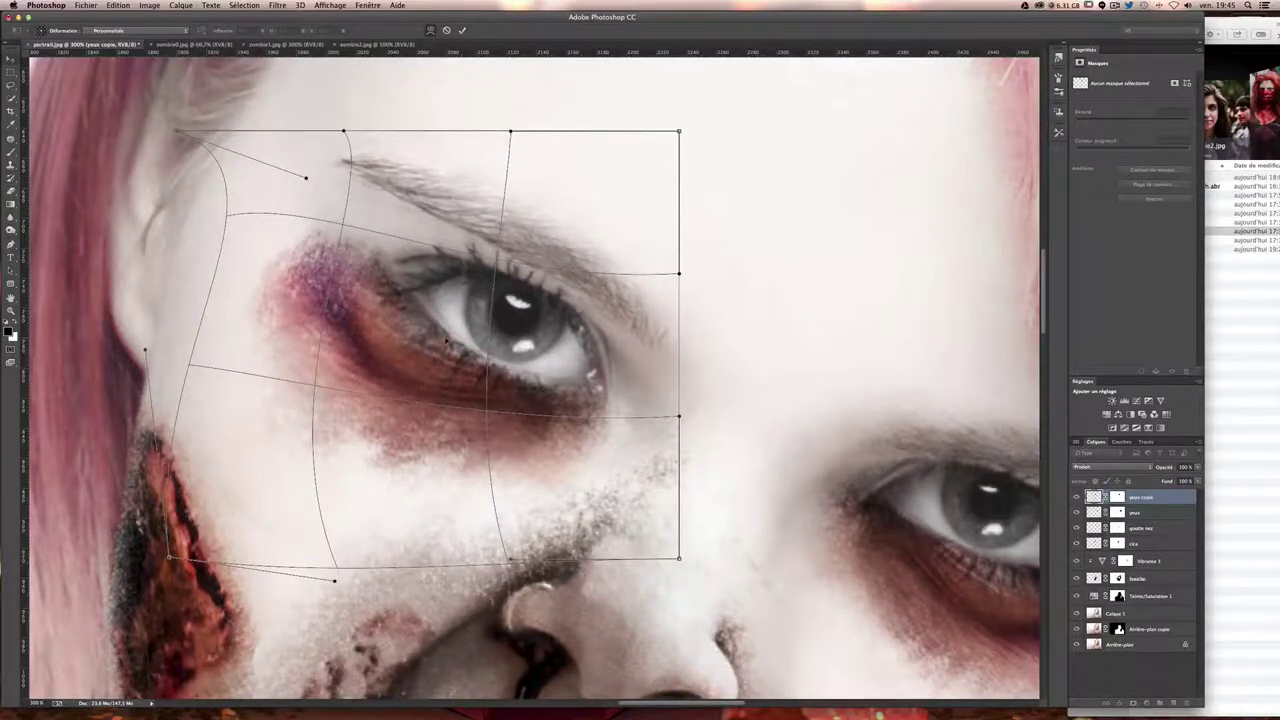
key(Return)
- Zoom to fit and to 100% to review the warped bruise on the face
key(super+0)
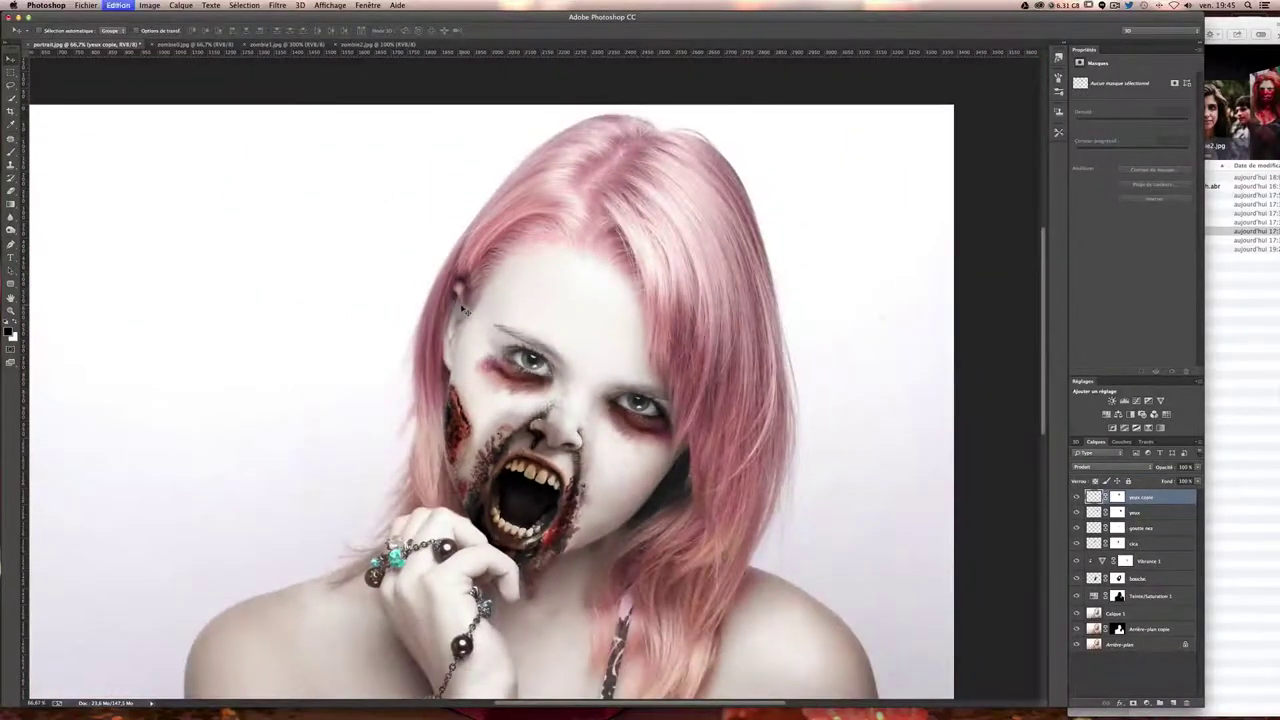
key(super+plus)
key(super+0)
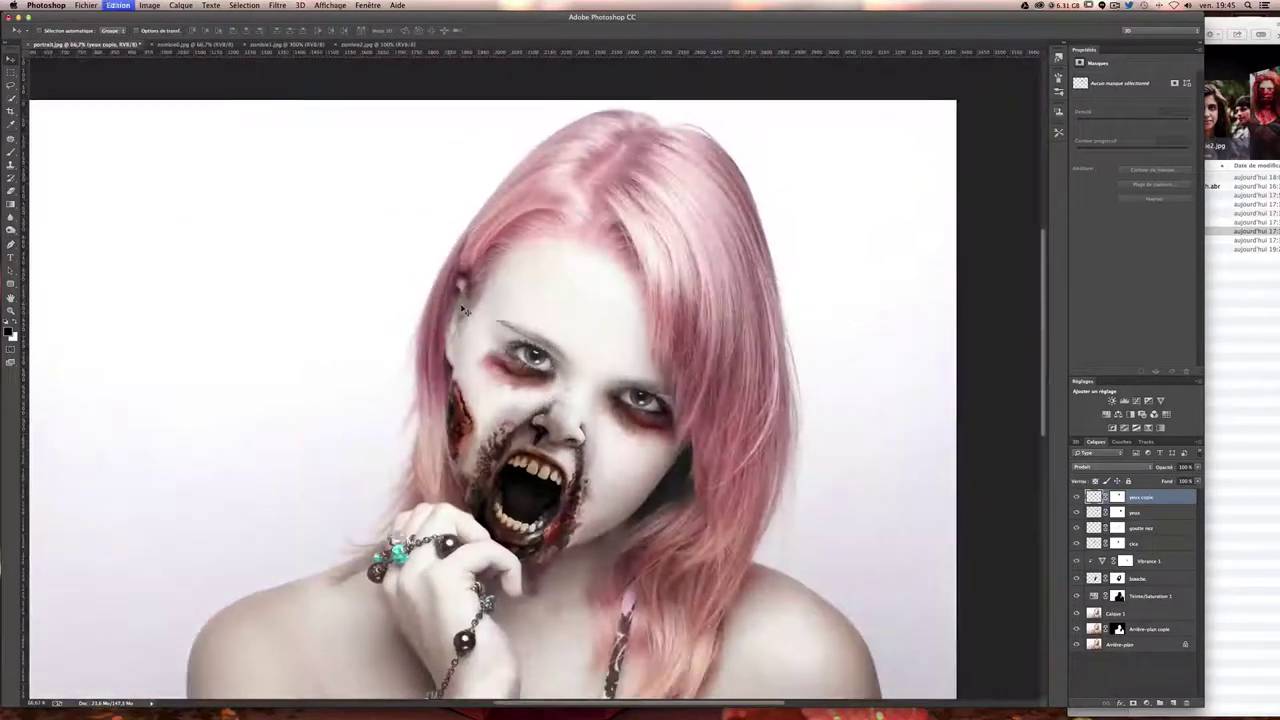
key(super+1)
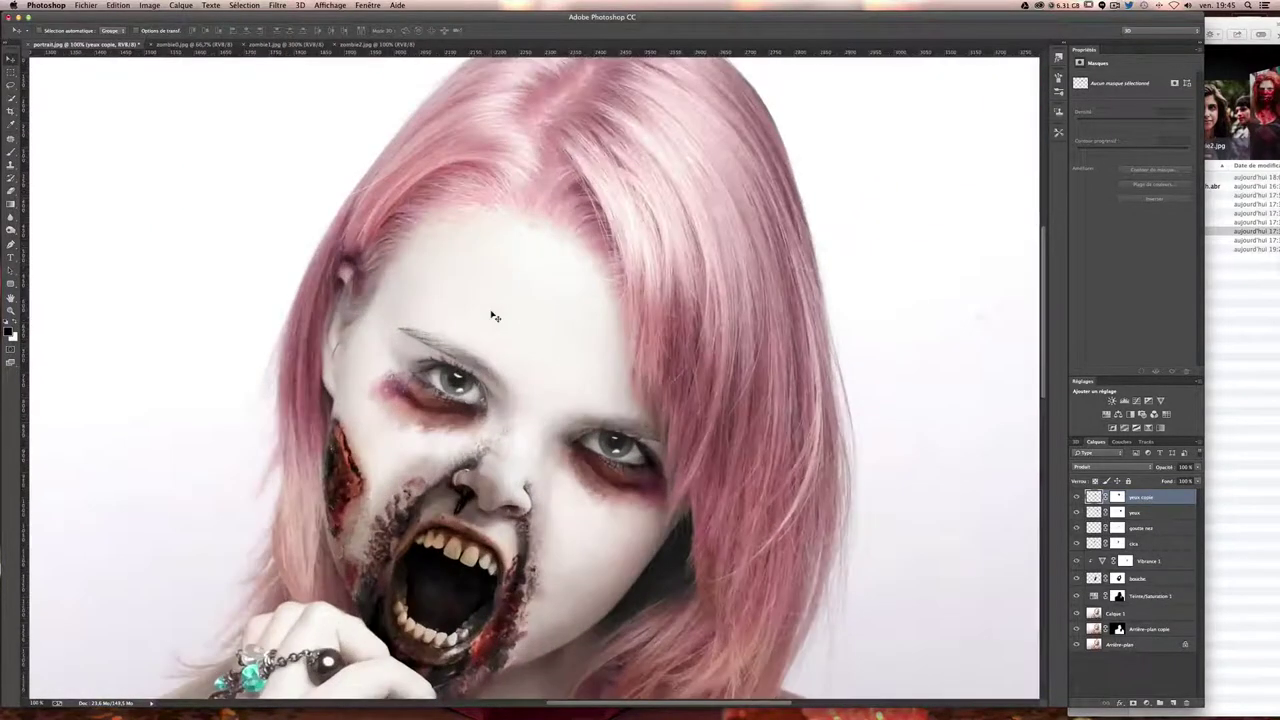
drag(475, 314, 470, 244)
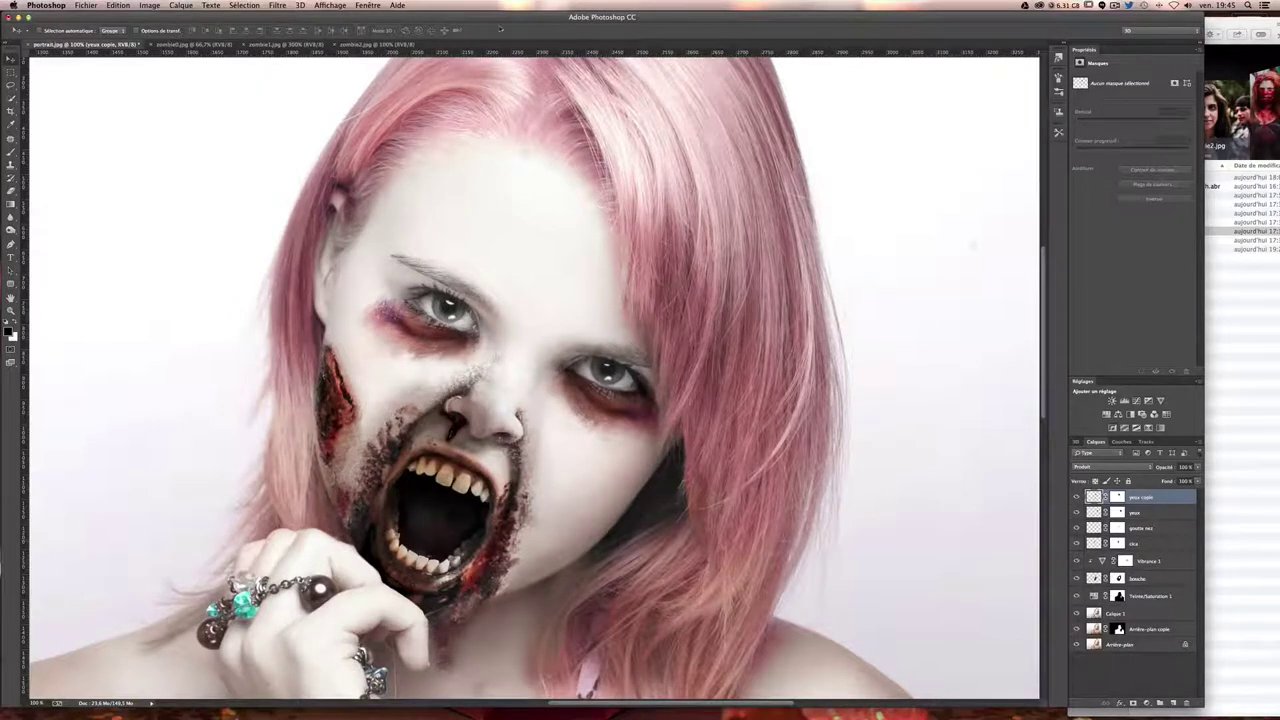
- Lasso the bloody cheek gash in zombie2.jpg and paste it into the portrait
click(380, 45)
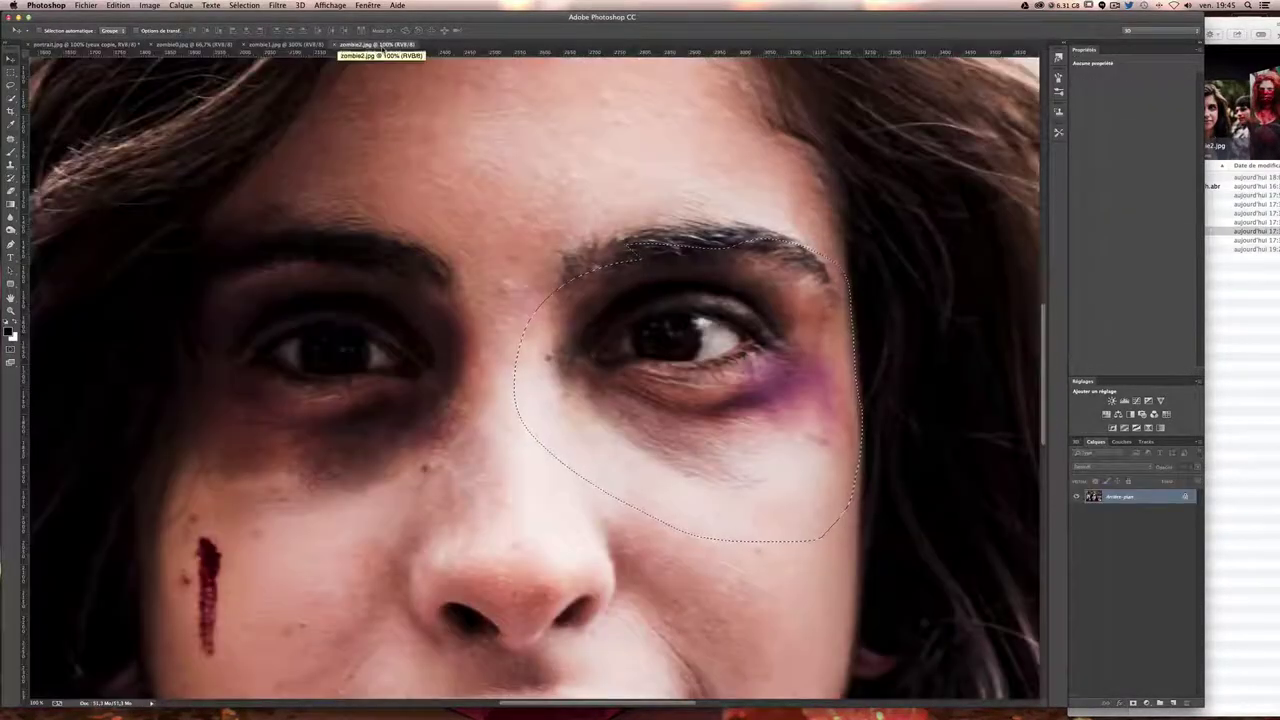
key(super+minus)
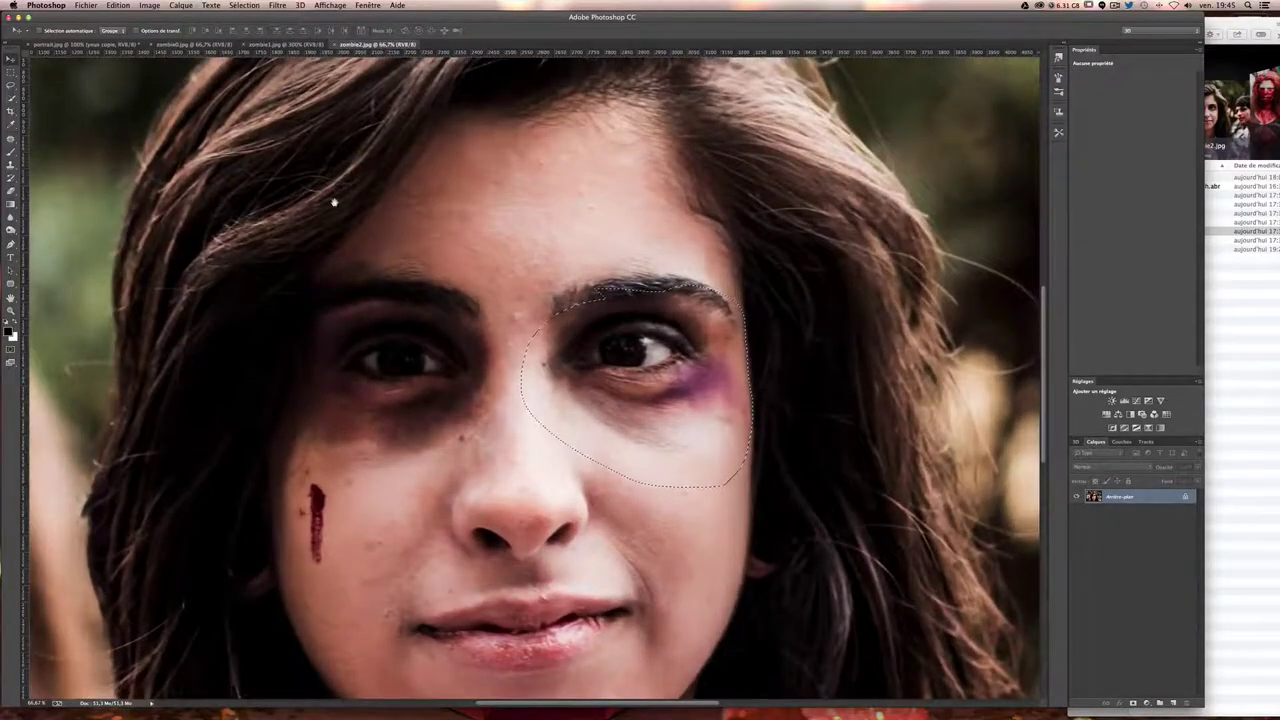
key(super+plus)
key(super+plus)
key(super+plus)
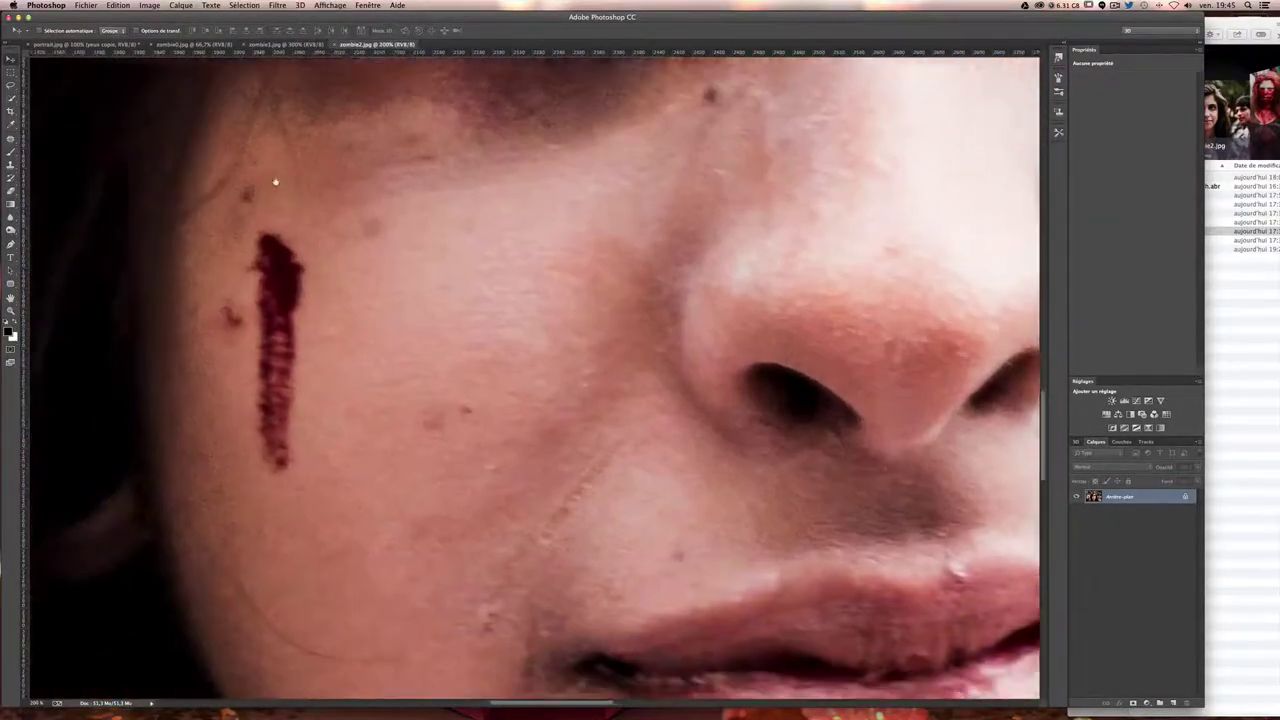
scroll(275, 181, down, 1)
click(11, 85)
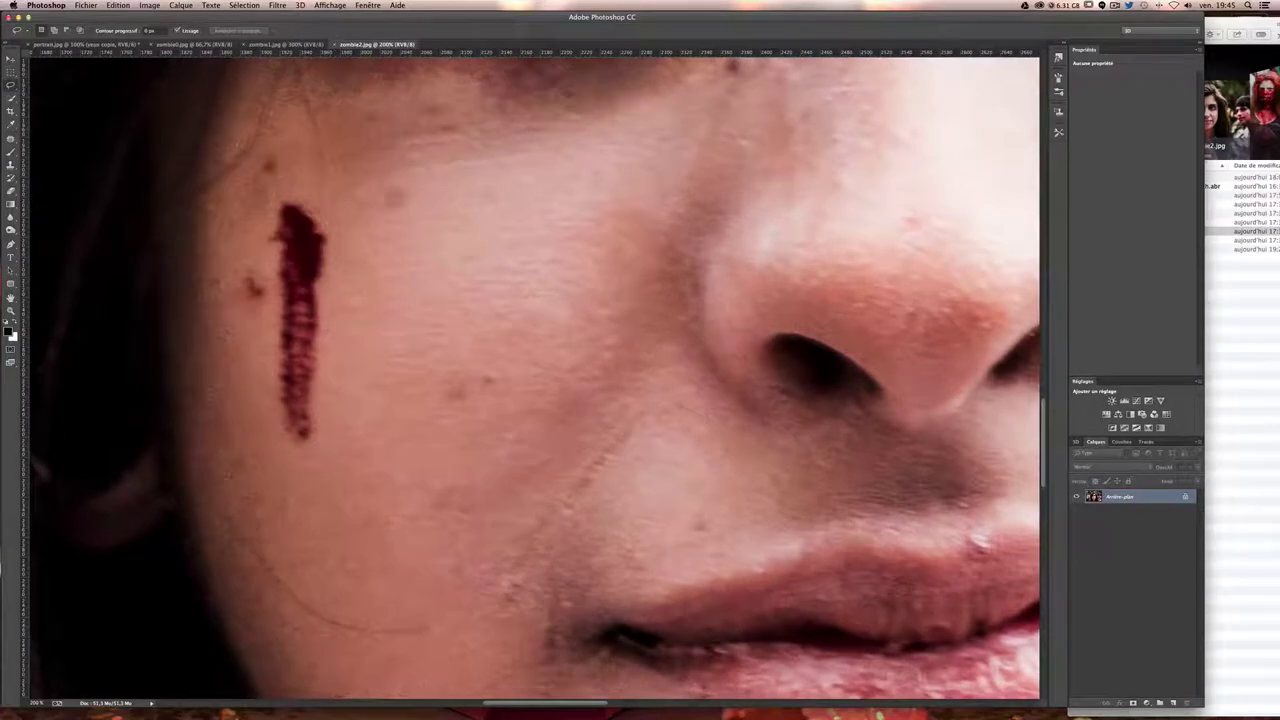
drag(353, 162, 268, 130)
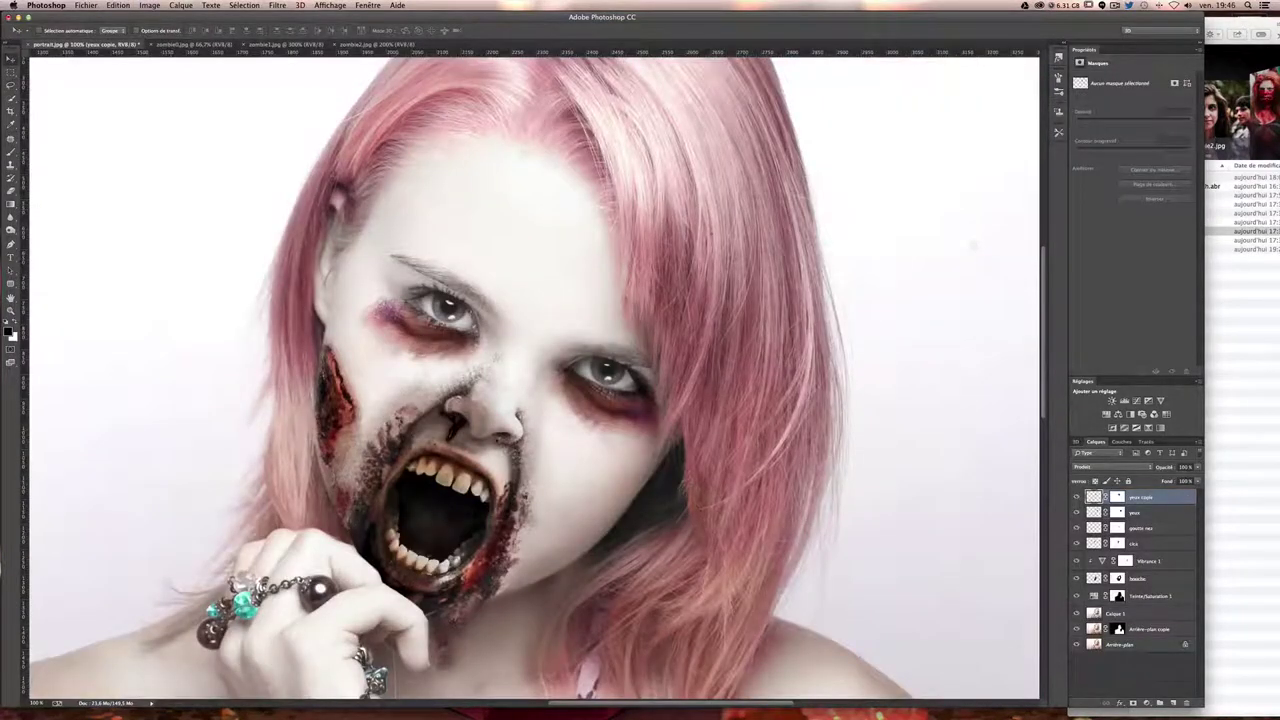
key(ctrl+v)
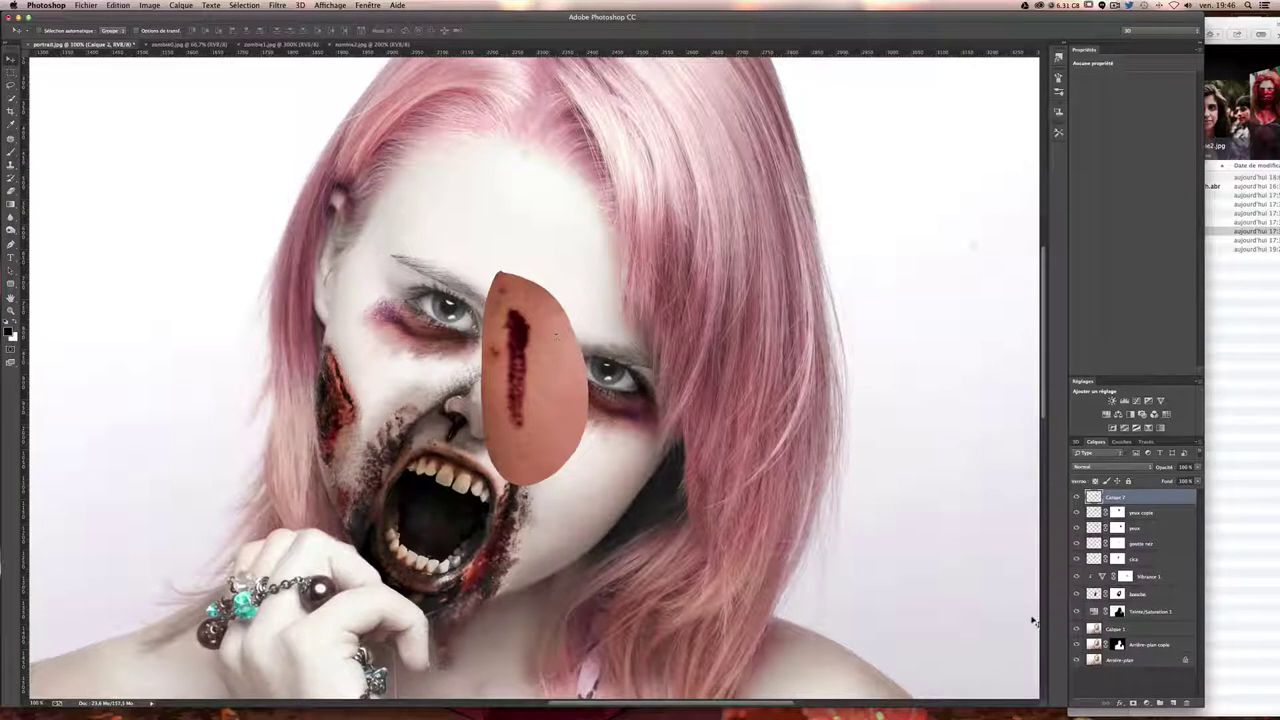
- Add a mask to the pasted patch, name the layer cica2 and set blend mode Produit
click(1133, 705)
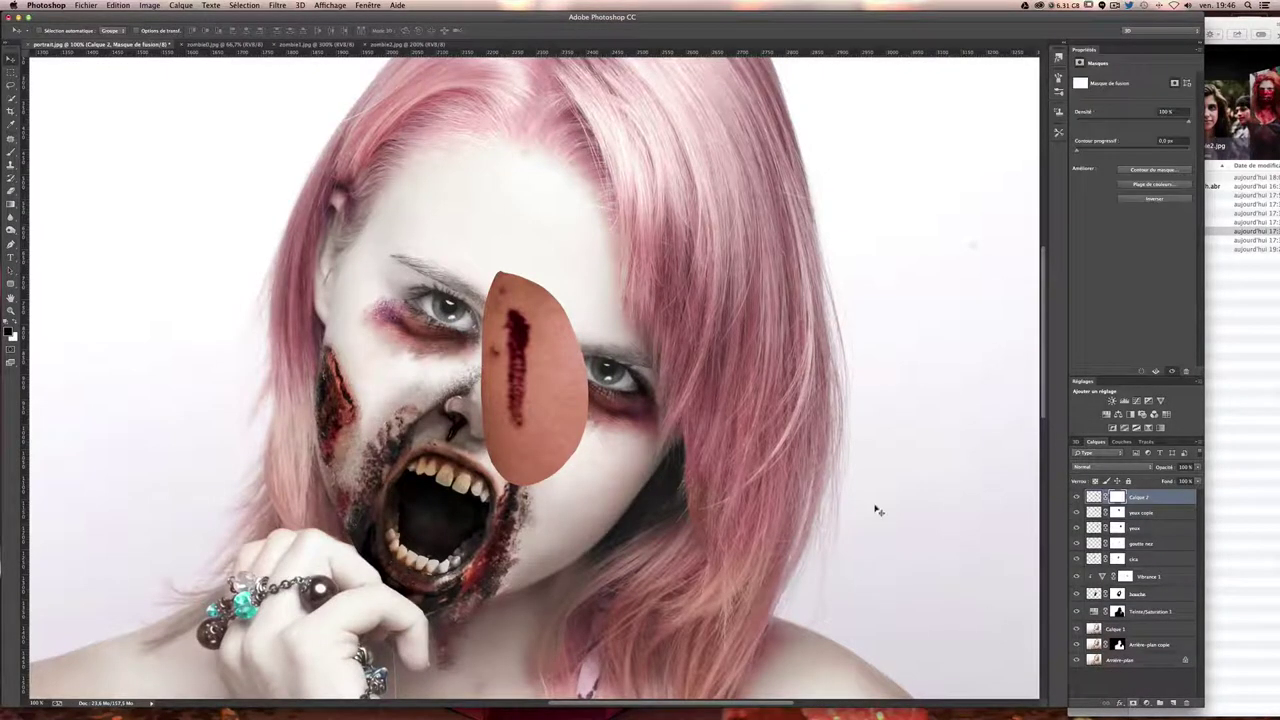
double_click(1142, 497)
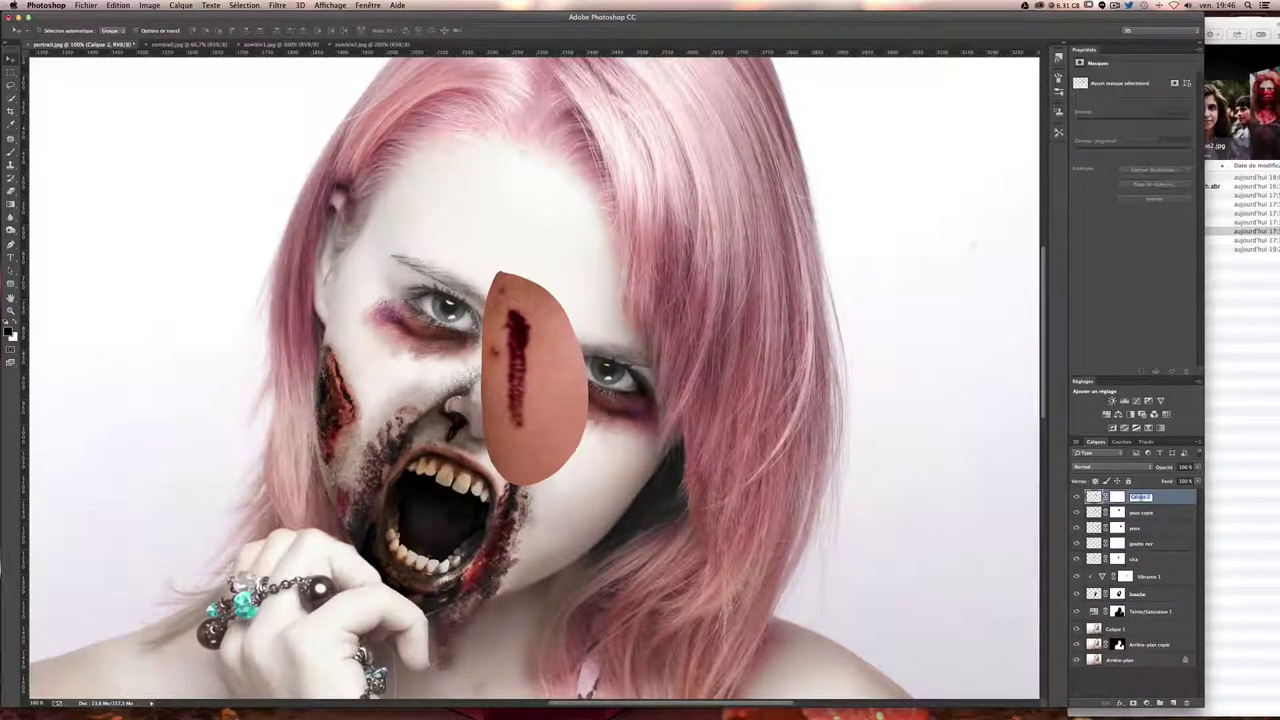
text(oeil)
key(Return)
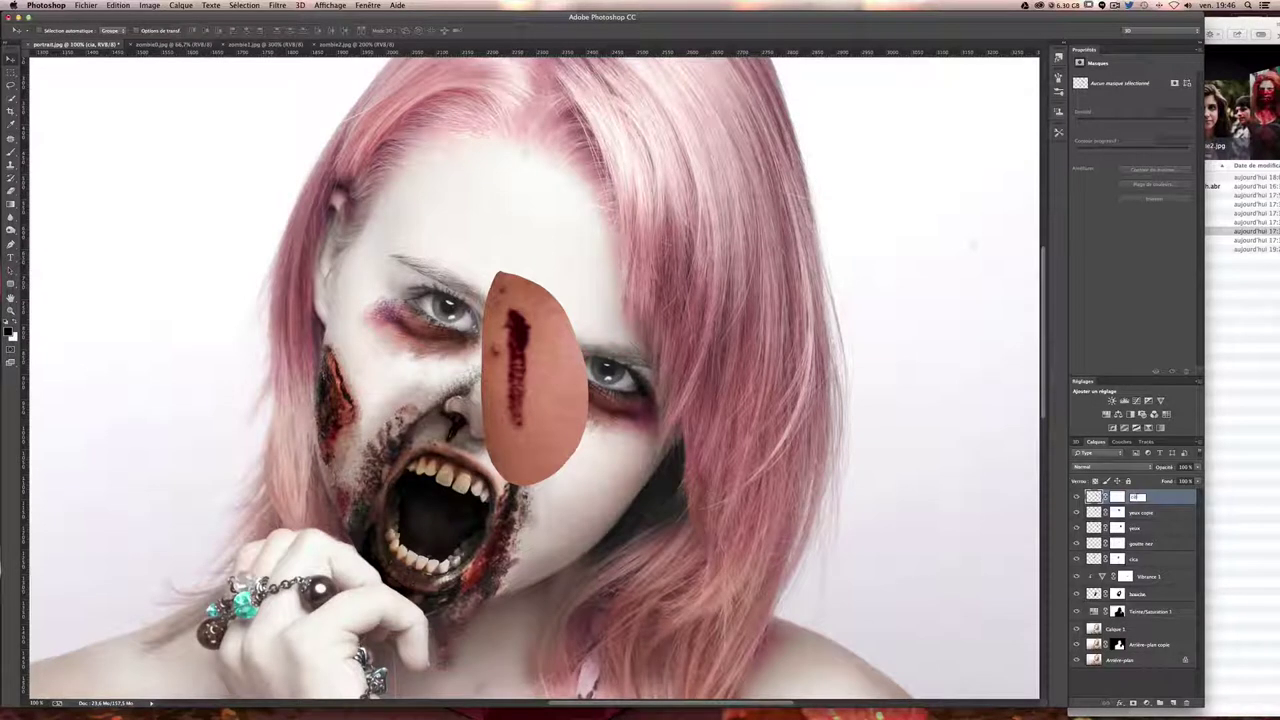
text(cica2)
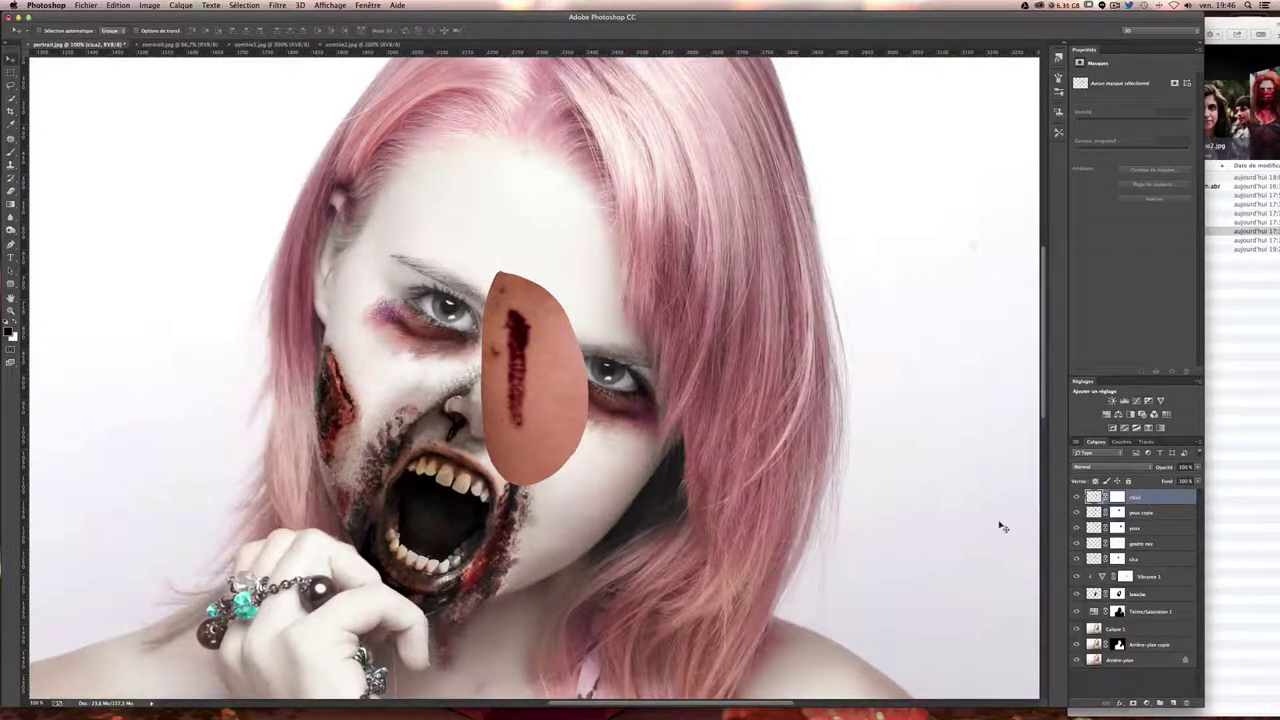
click(1110, 466)
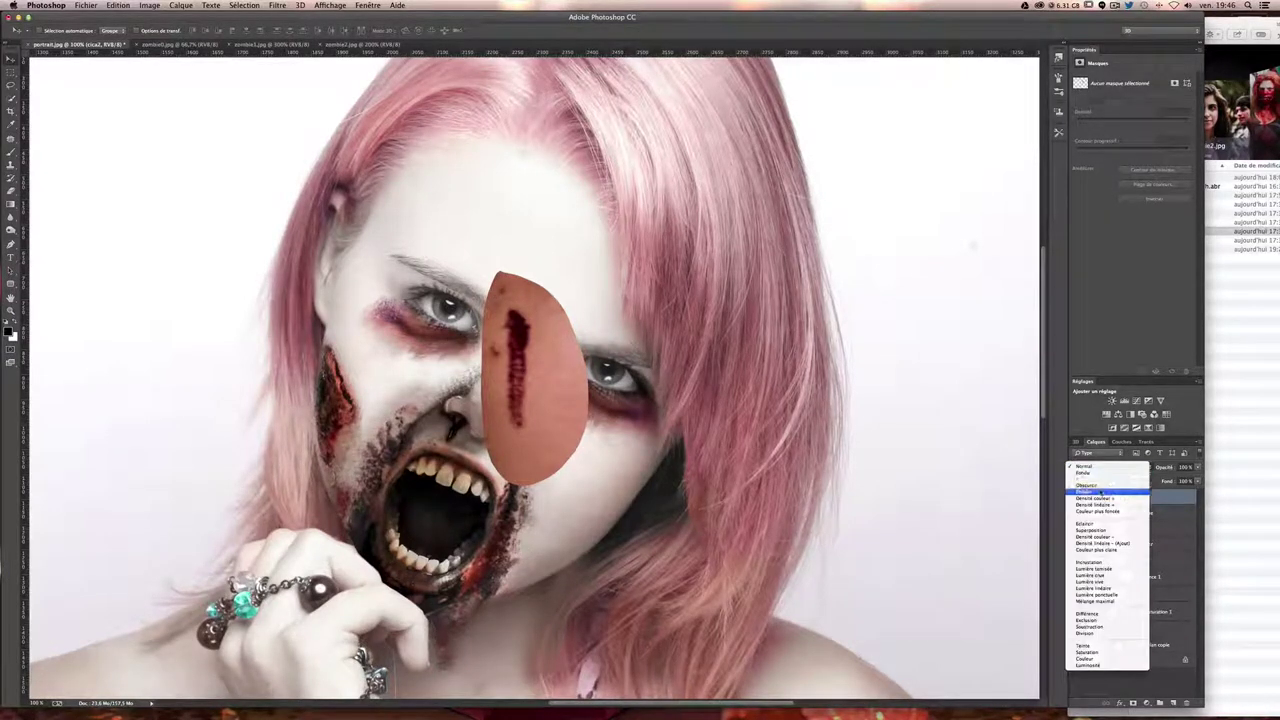
click(1085, 508)
- Move the gash patch onto the right-hand cheek and rotate it about 35°
mouse_move(530, 383)
mouse_down()
mouse_move(590, 424)
mouse_move(605, 468)
mouse_up()
key(ctrl+t)
mouse_move(660, 585)
mouse_down()
mouse_move(592, 511)
mouse_move(585, 530)
mouse_up()
key(Return)
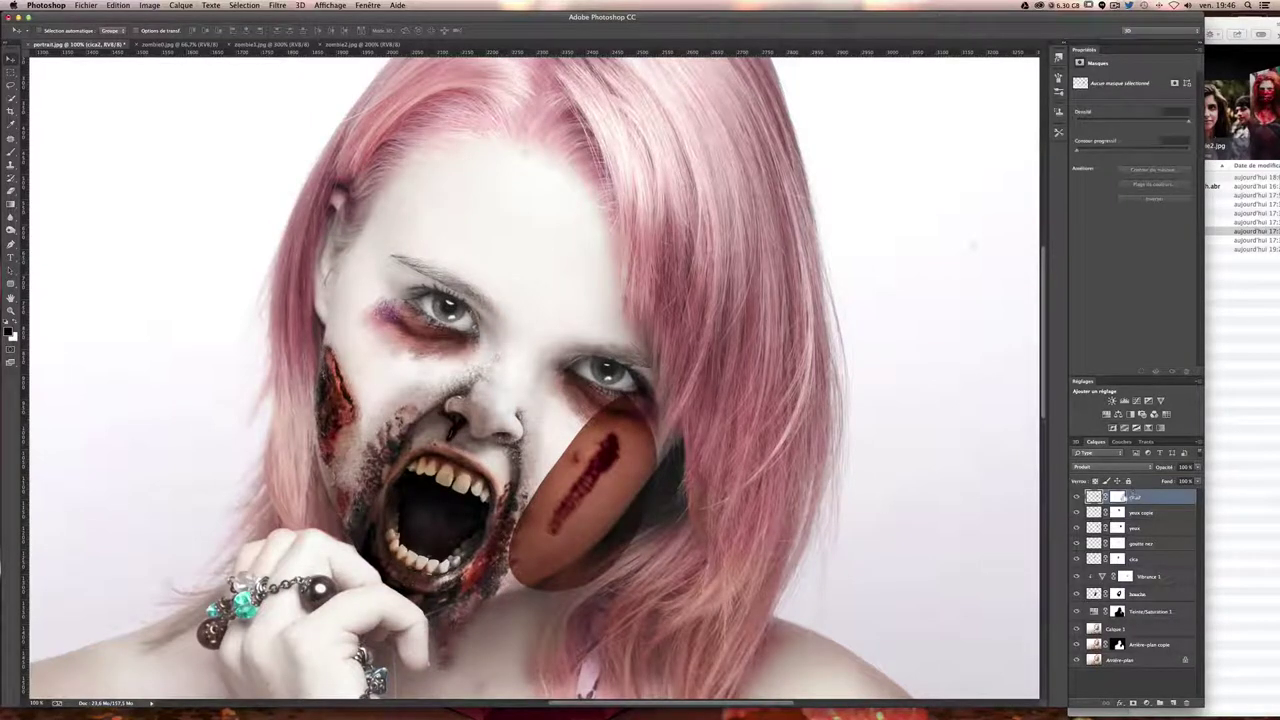
- Paint on the cica2 mask to blend the gash edges, adding speckled texture with a 110 px brush
click(11, 152)
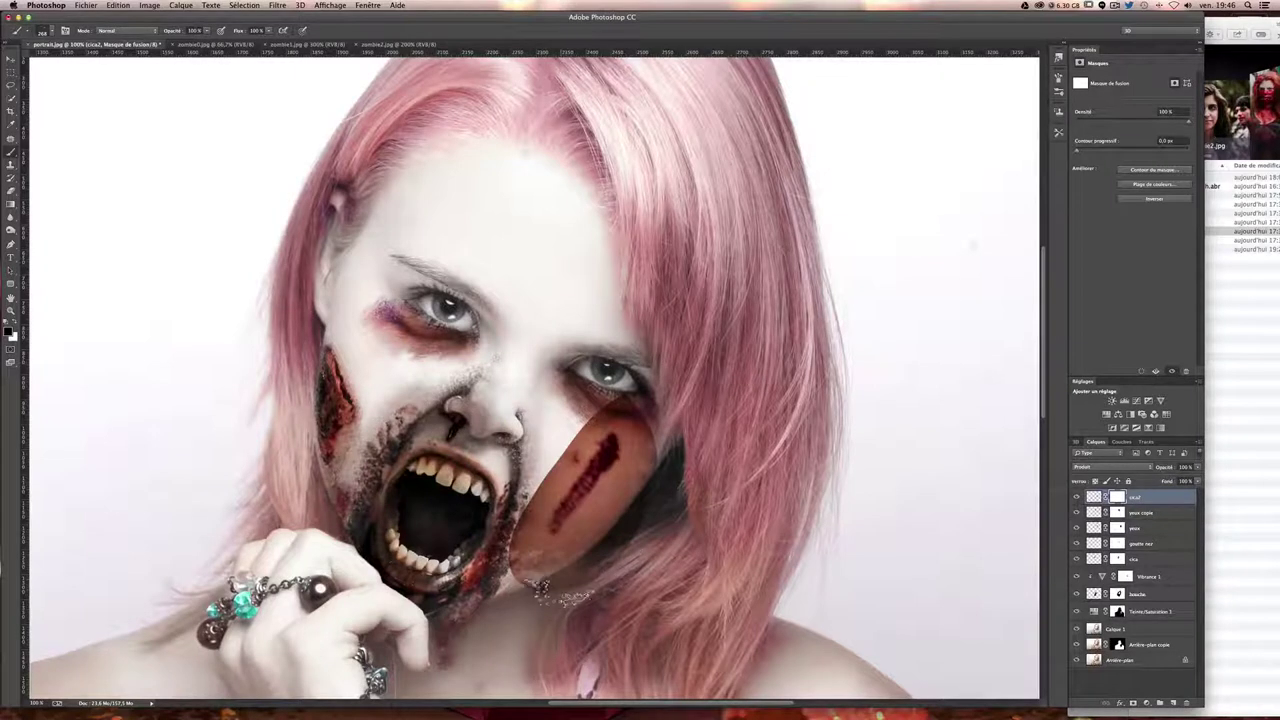
mouse_move(605, 398)
mouse_down()
mouse_move(618, 382)
mouse_move(595, 380)
mouse_up()
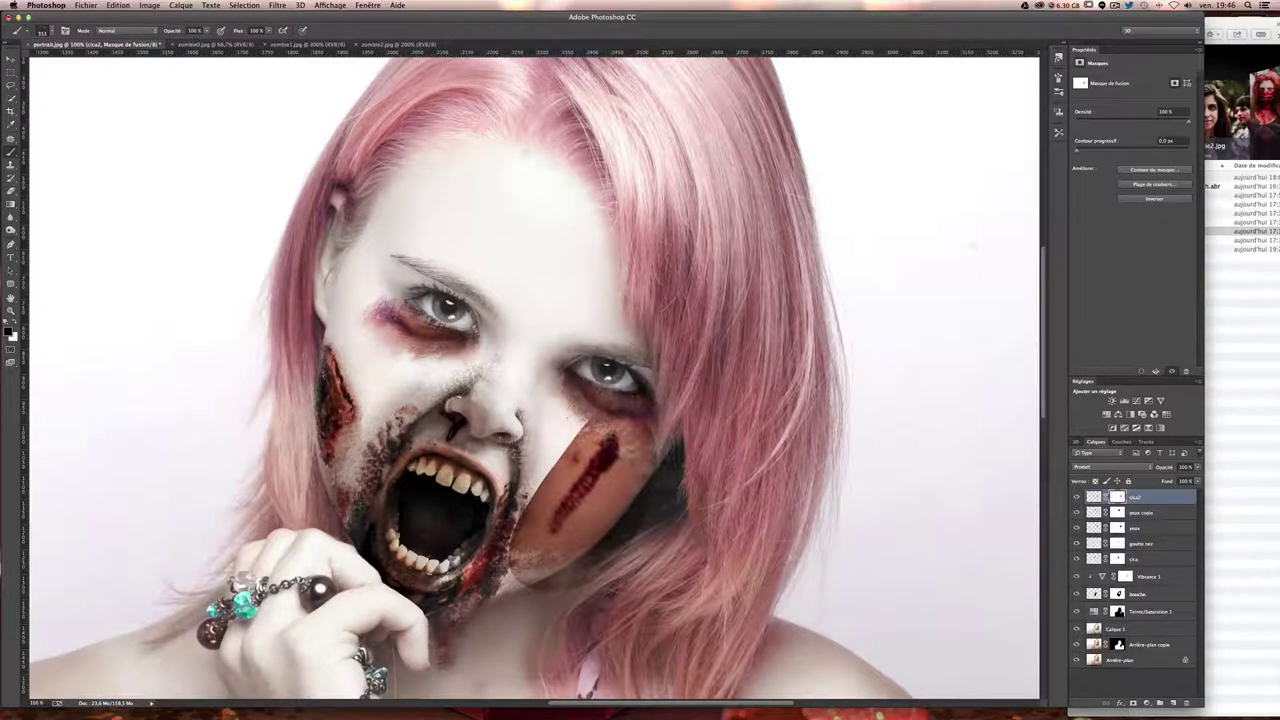
drag(542, 546, 570, 580)
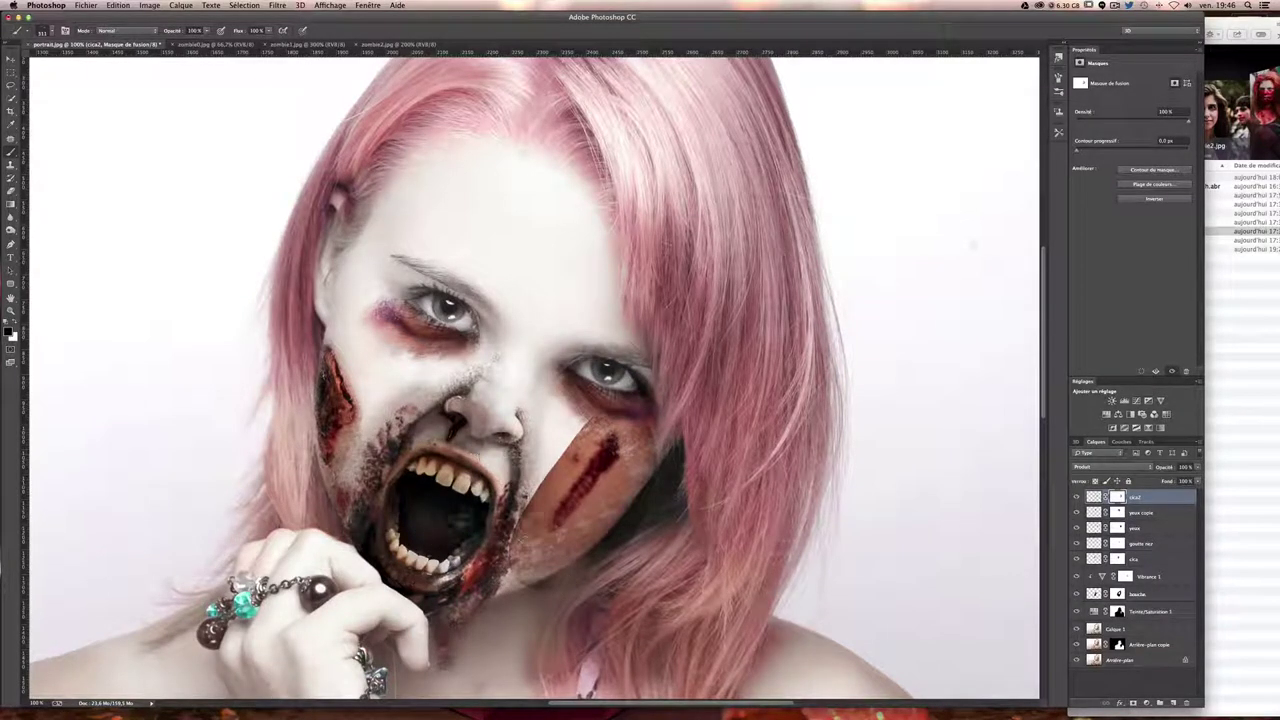
drag(540, 410, 530, 500)
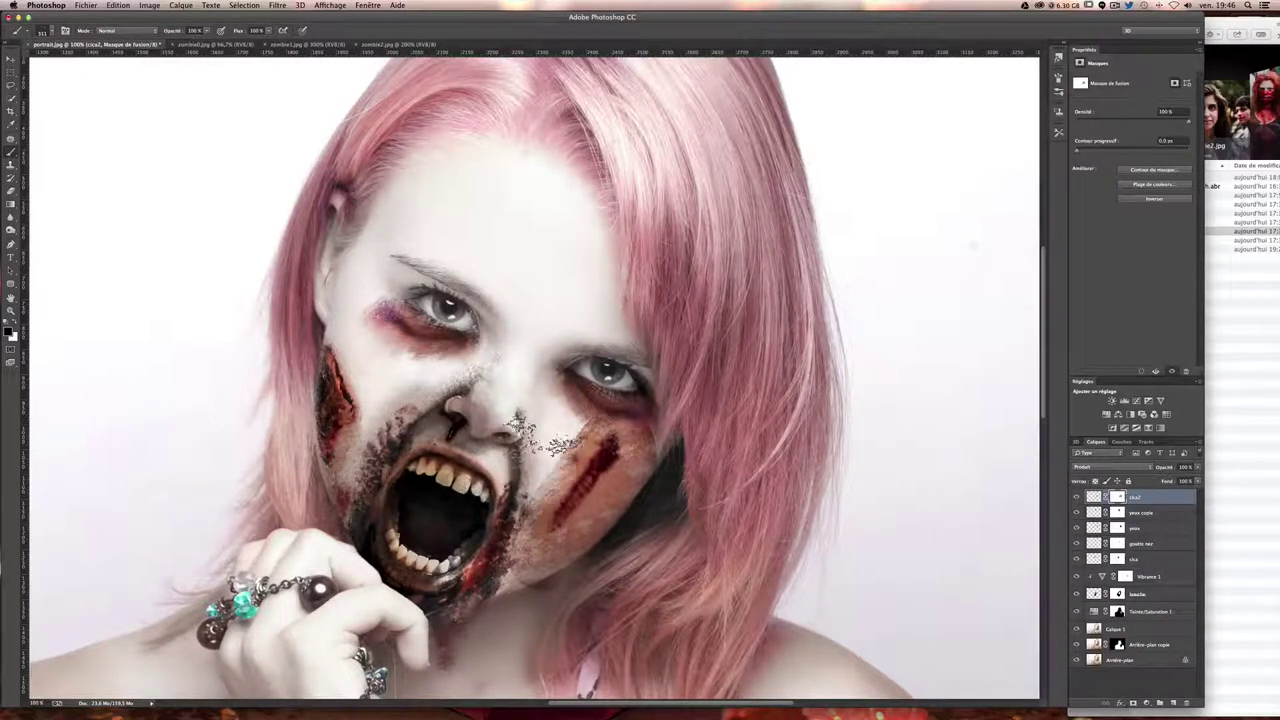
click(53, 31)
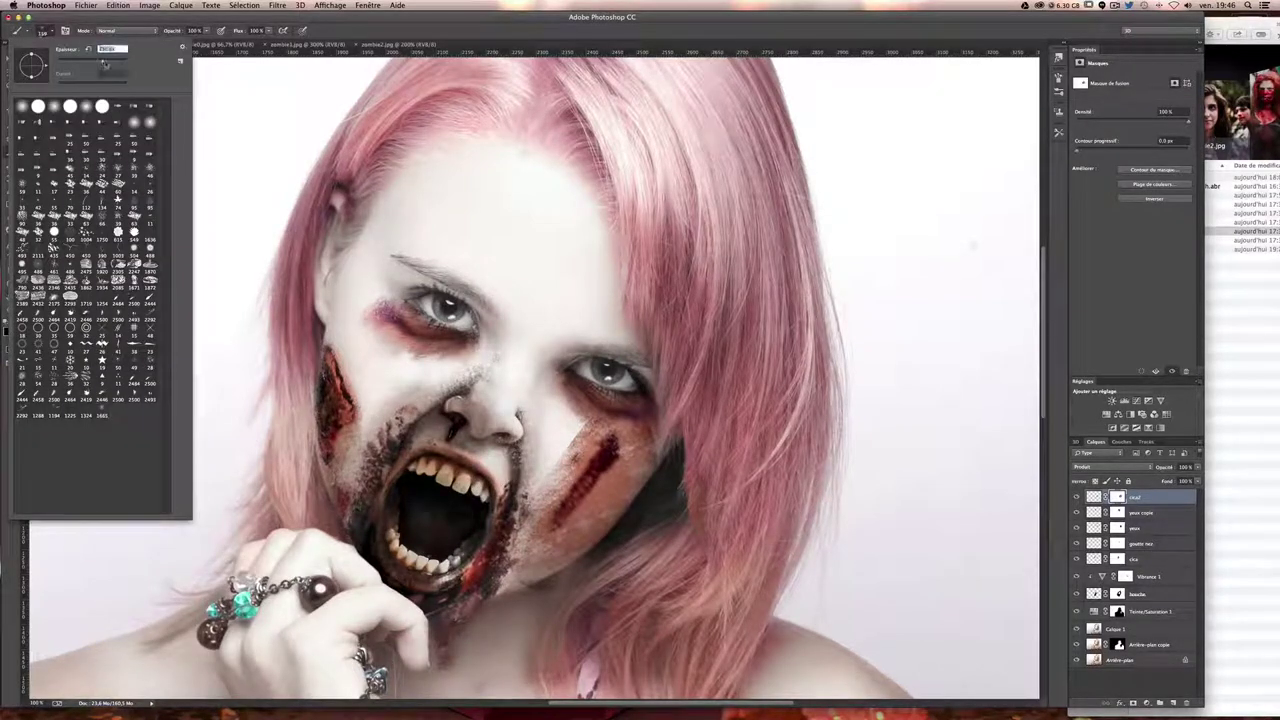
key(Return)
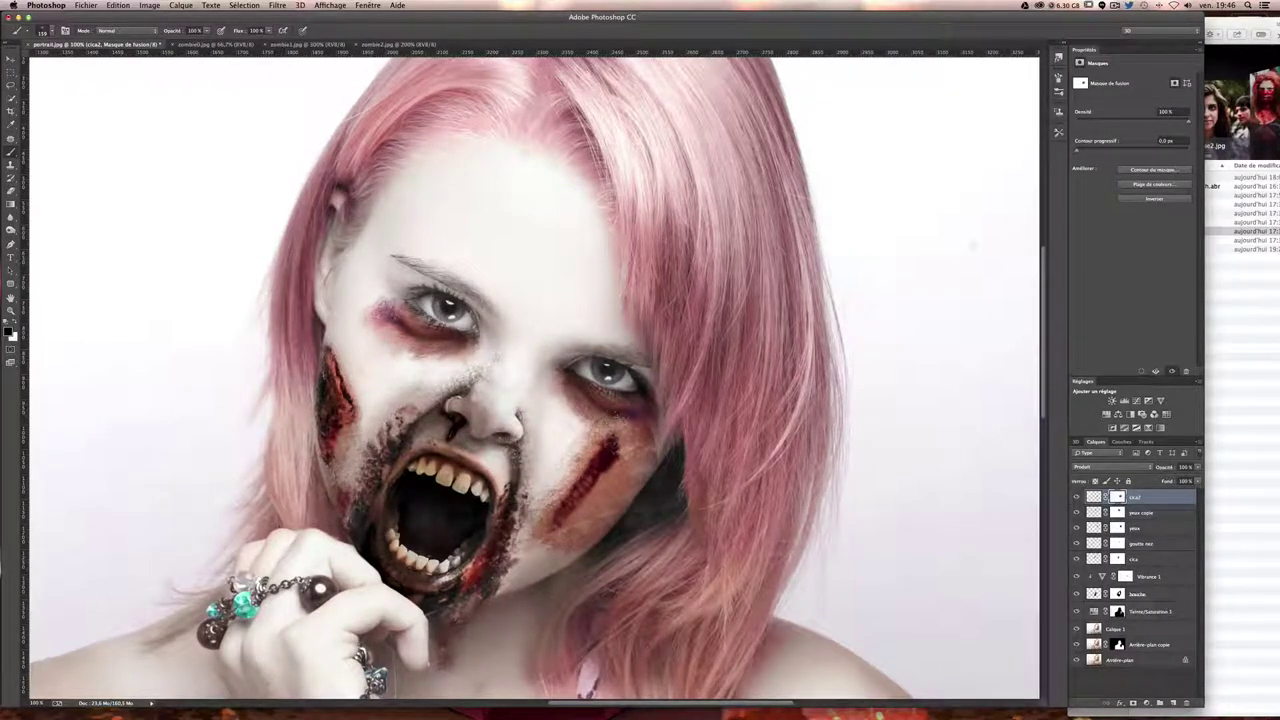
drag(568, 408, 588, 424)
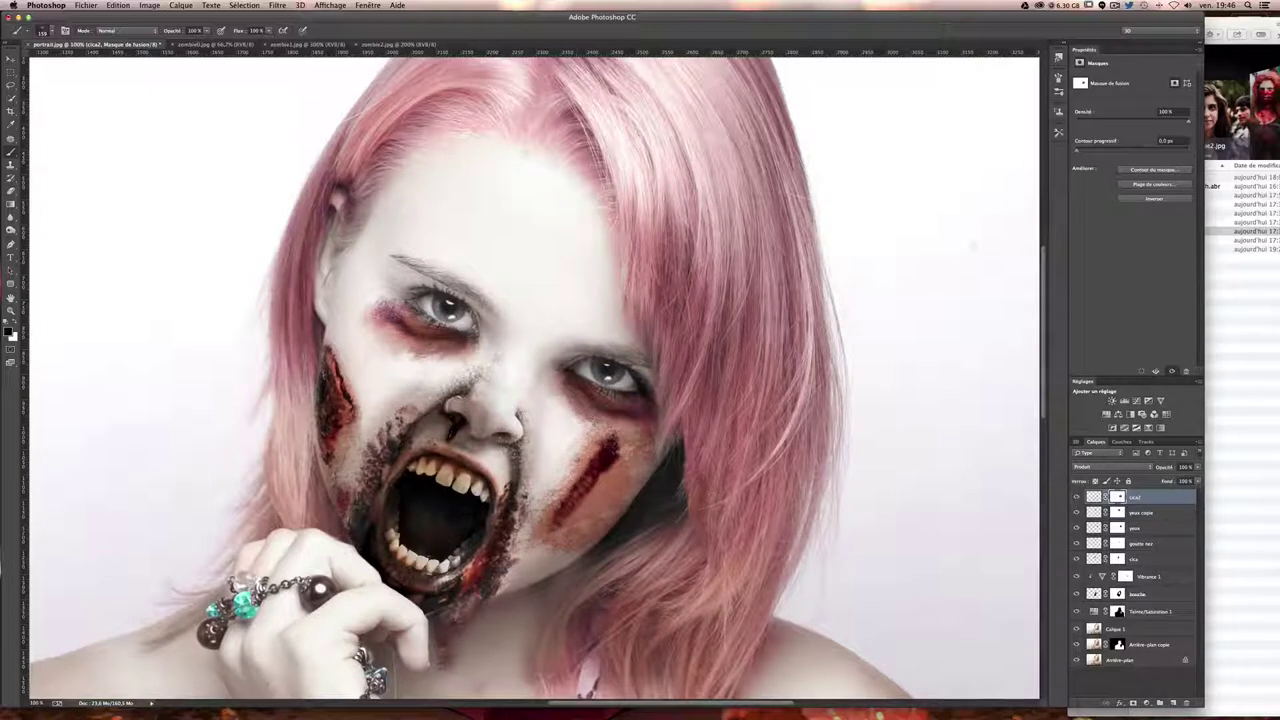
drag(660, 450, 590, 556)
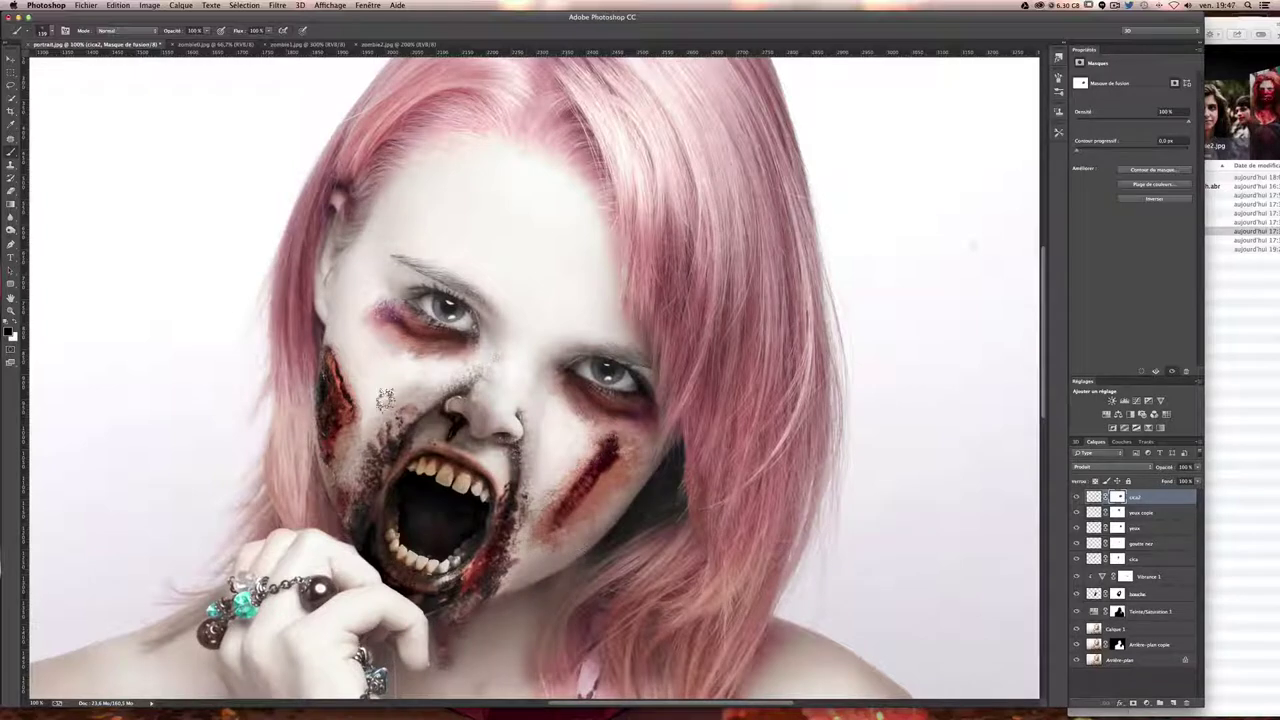
- Nudge the cheek wound slightly into position with the Move tool
key(v)
drag(652, 570, 657, 577)
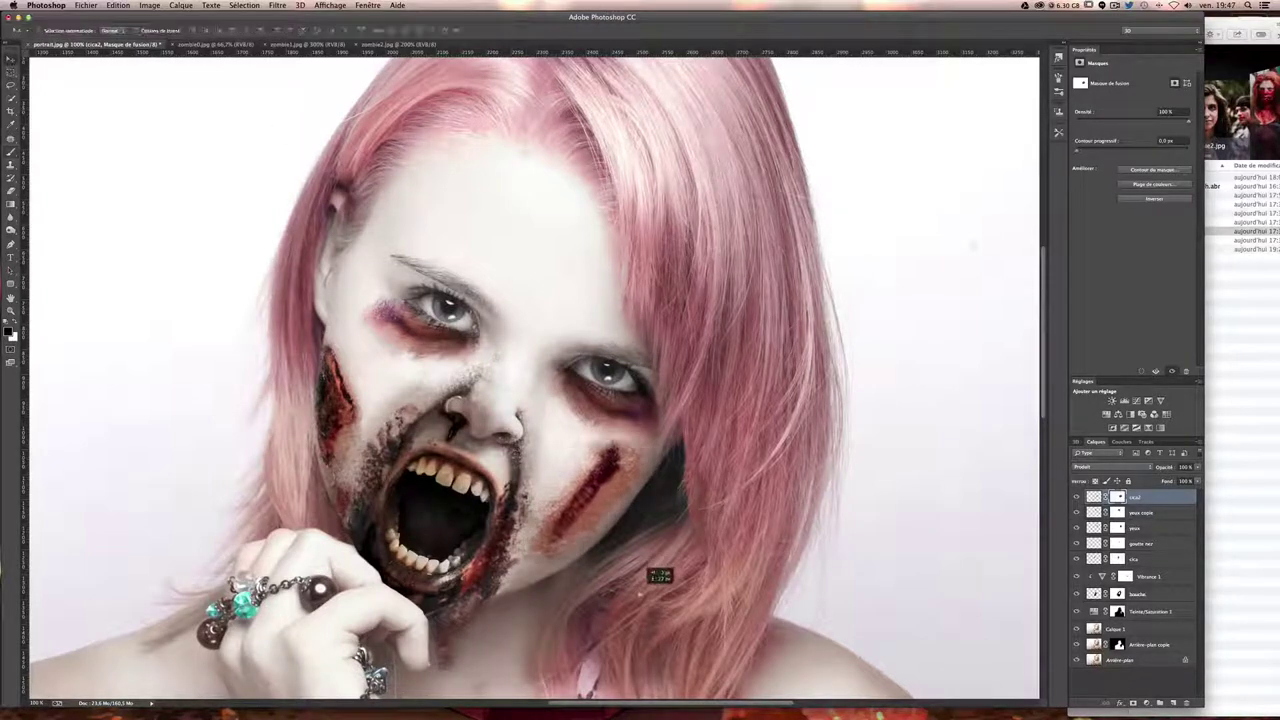
key(b)
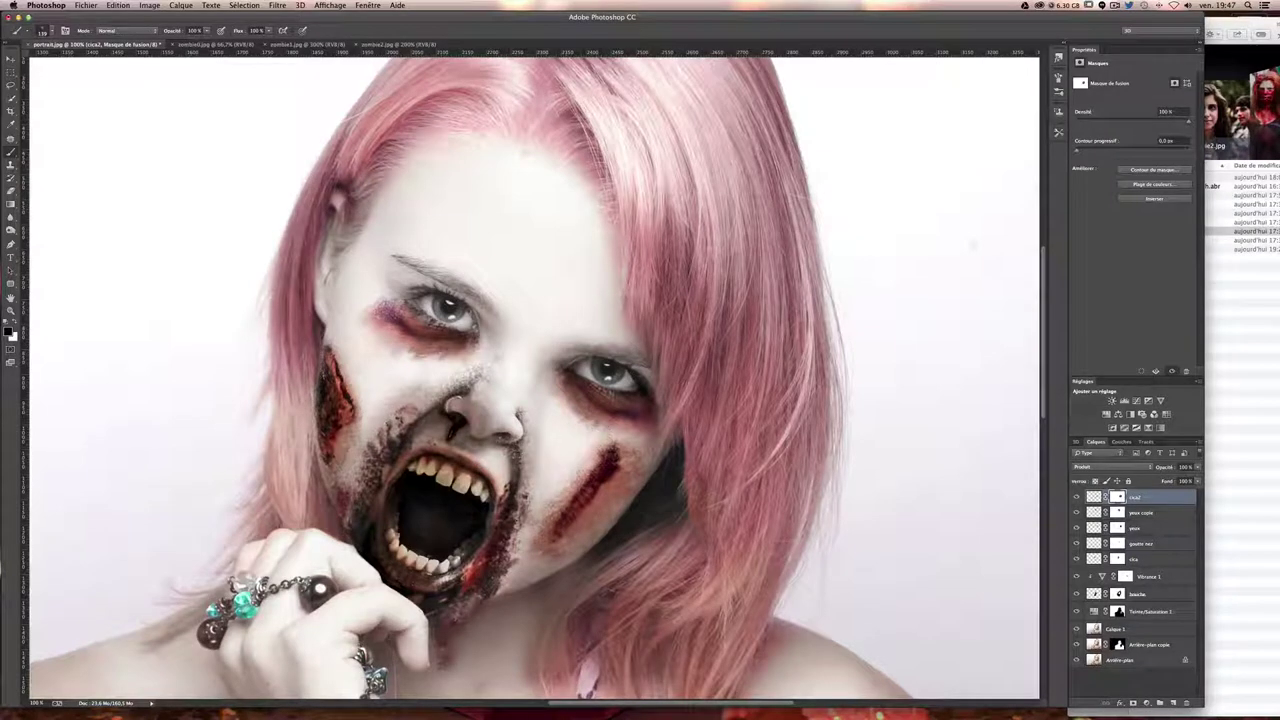
key(v)
- Open zombie3.jpg from the Finder folder in Photoshop
click(1216, 271)
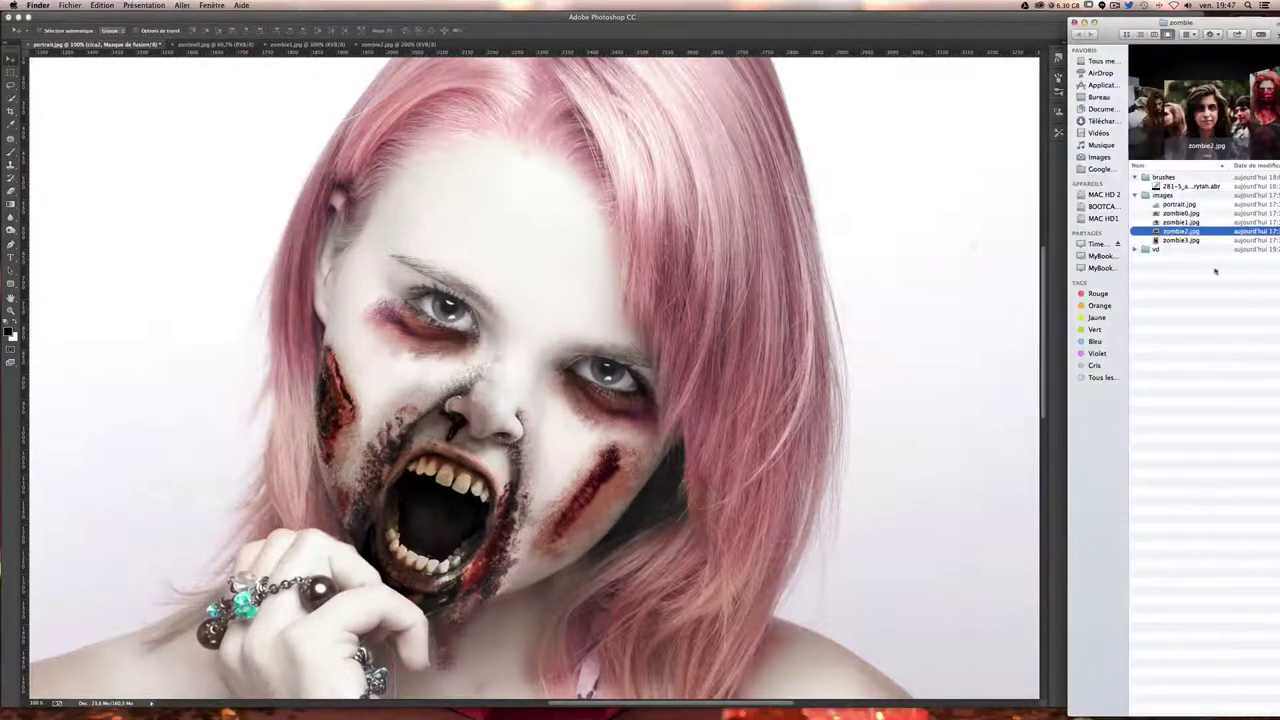
right_click(1177, 241)
click(1216, 242)
click(1177, 241)
right_click(1177, 241)
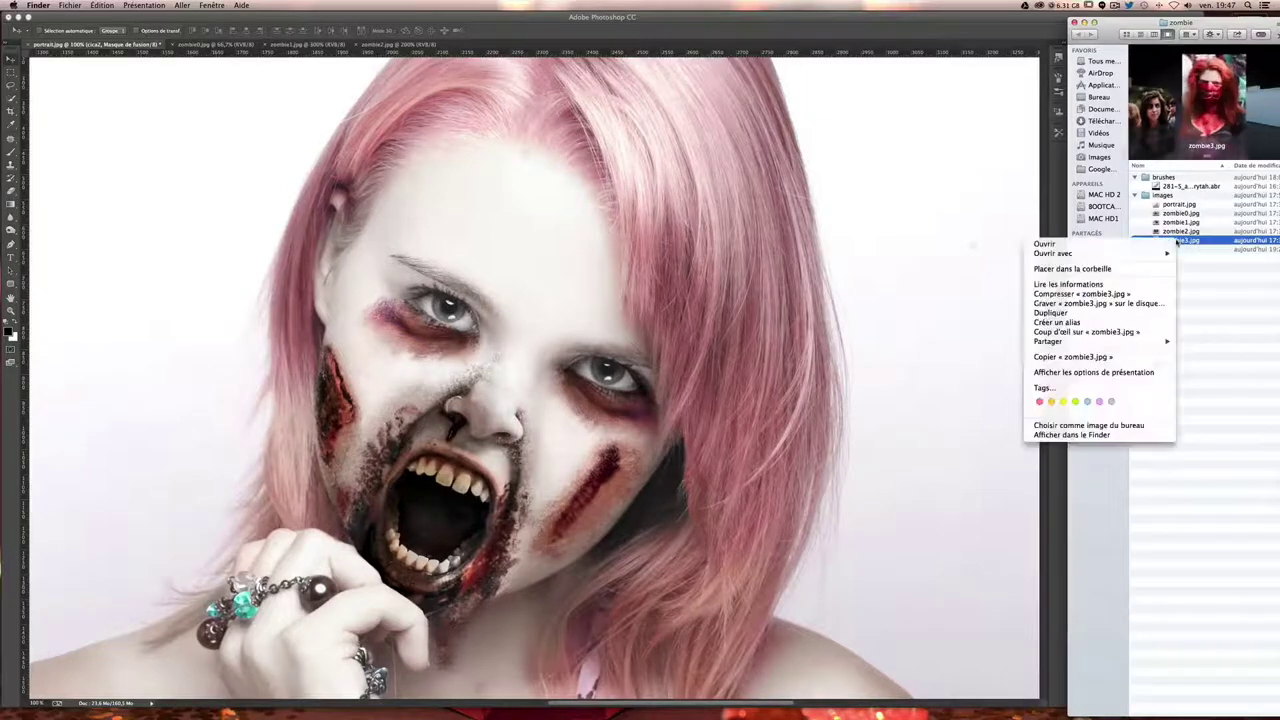
click(978, 281)
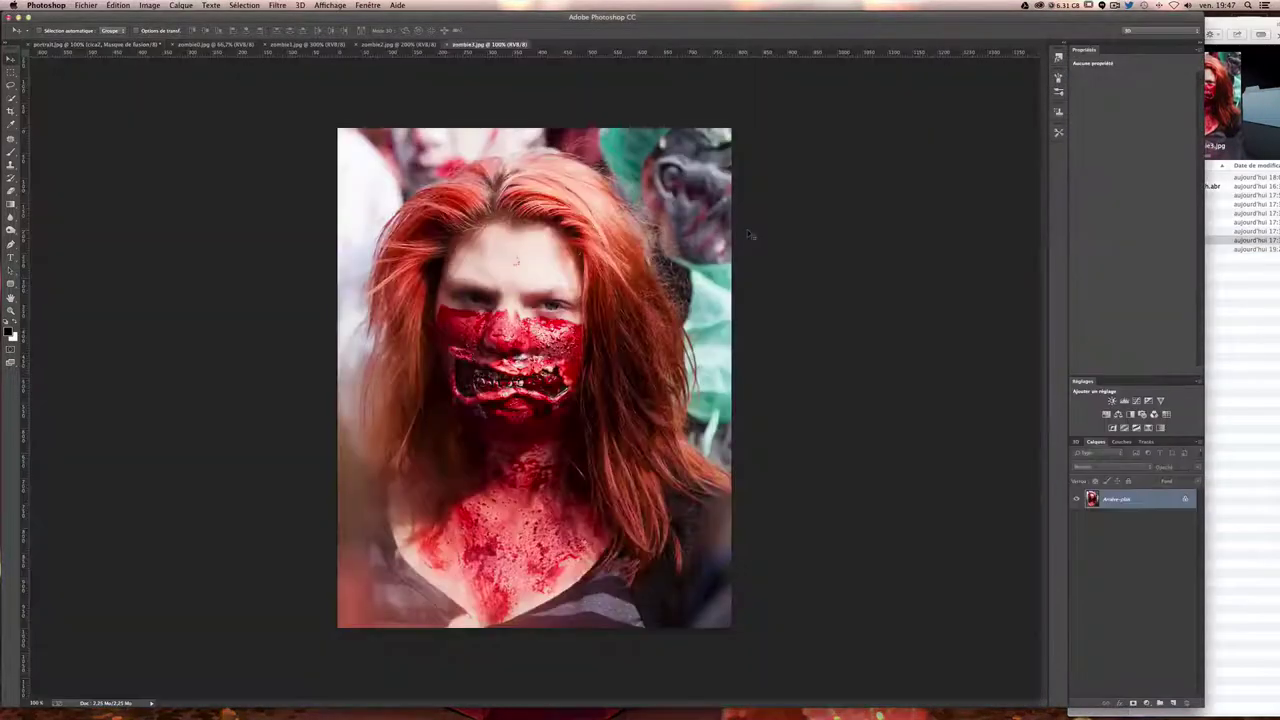
- Zoom in on zombie3.jpg, lasso its bloody neck and chest, and return to portrait.jpg
key(super+plus)
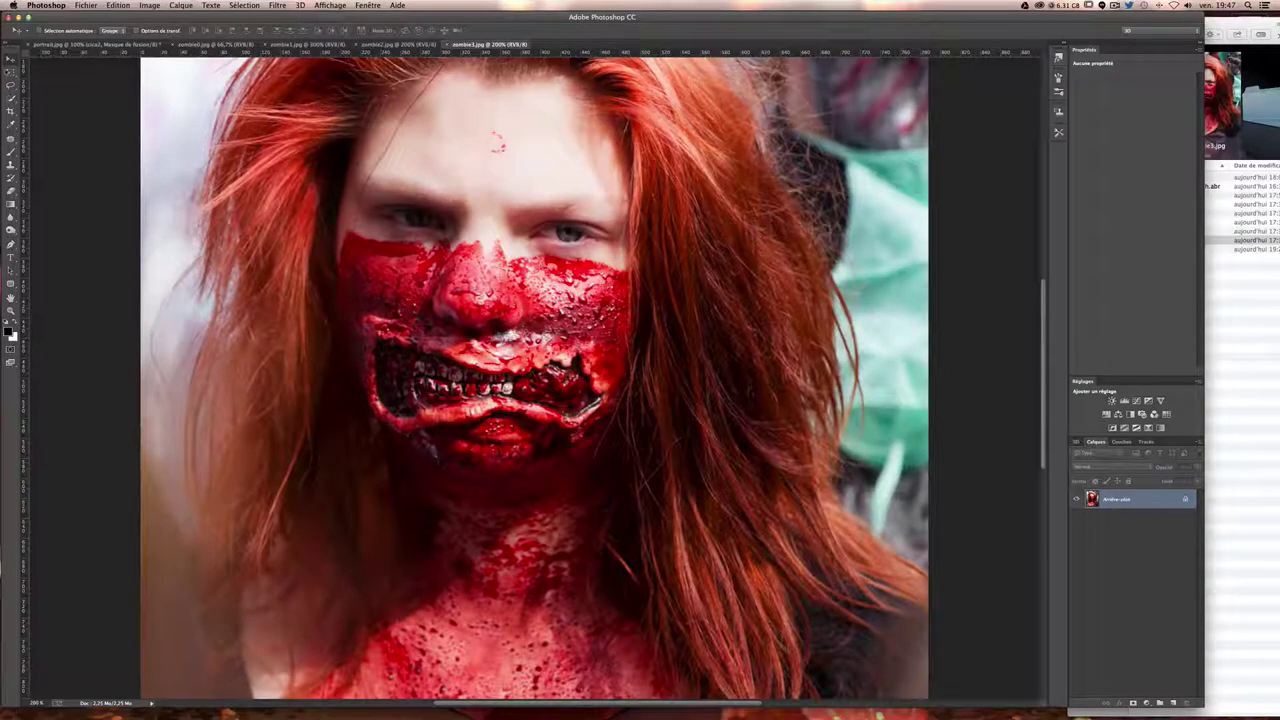
key(l)
scroll(532, 376, down, 2)
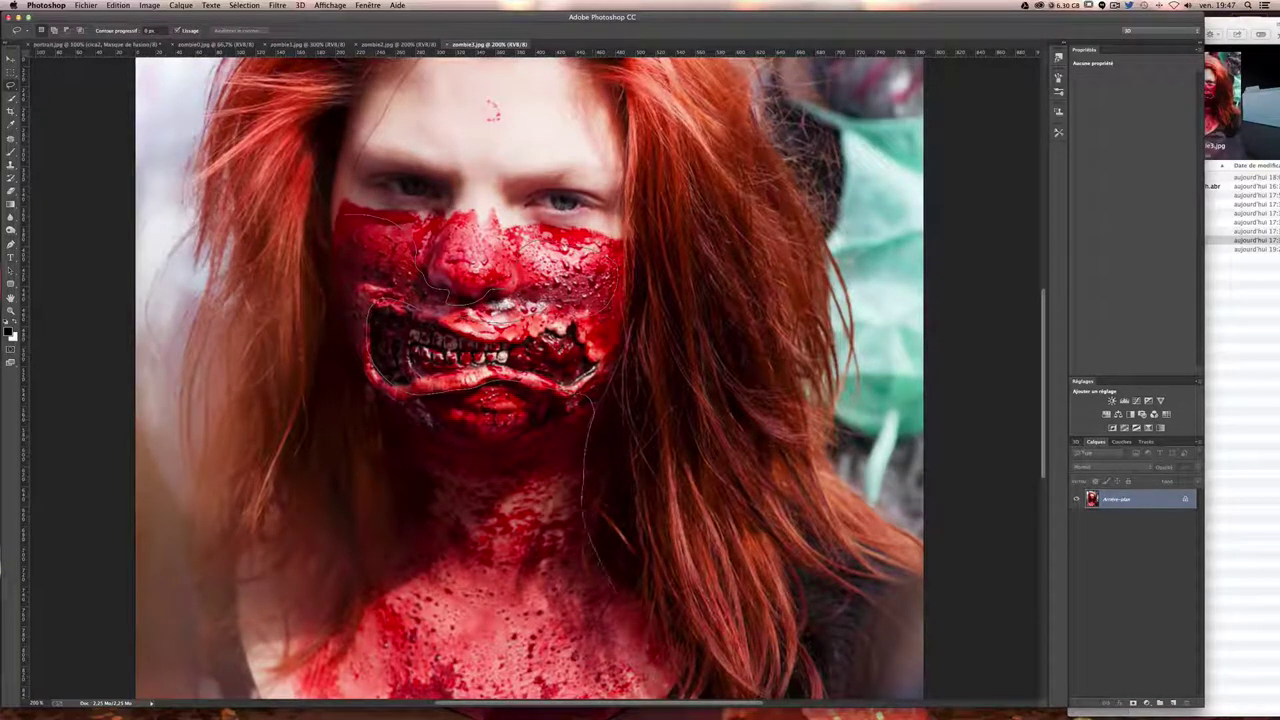
drag(598, 540, 652, 683)
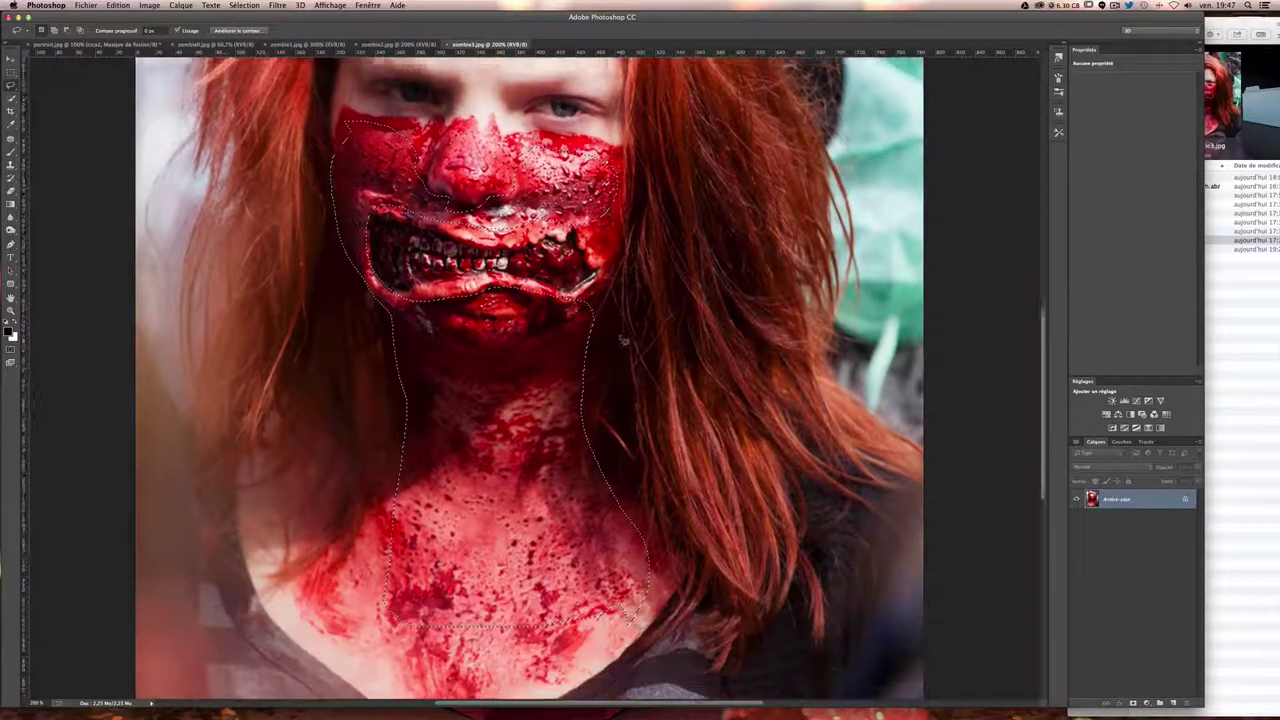
drag(646, 683, 632, 558)
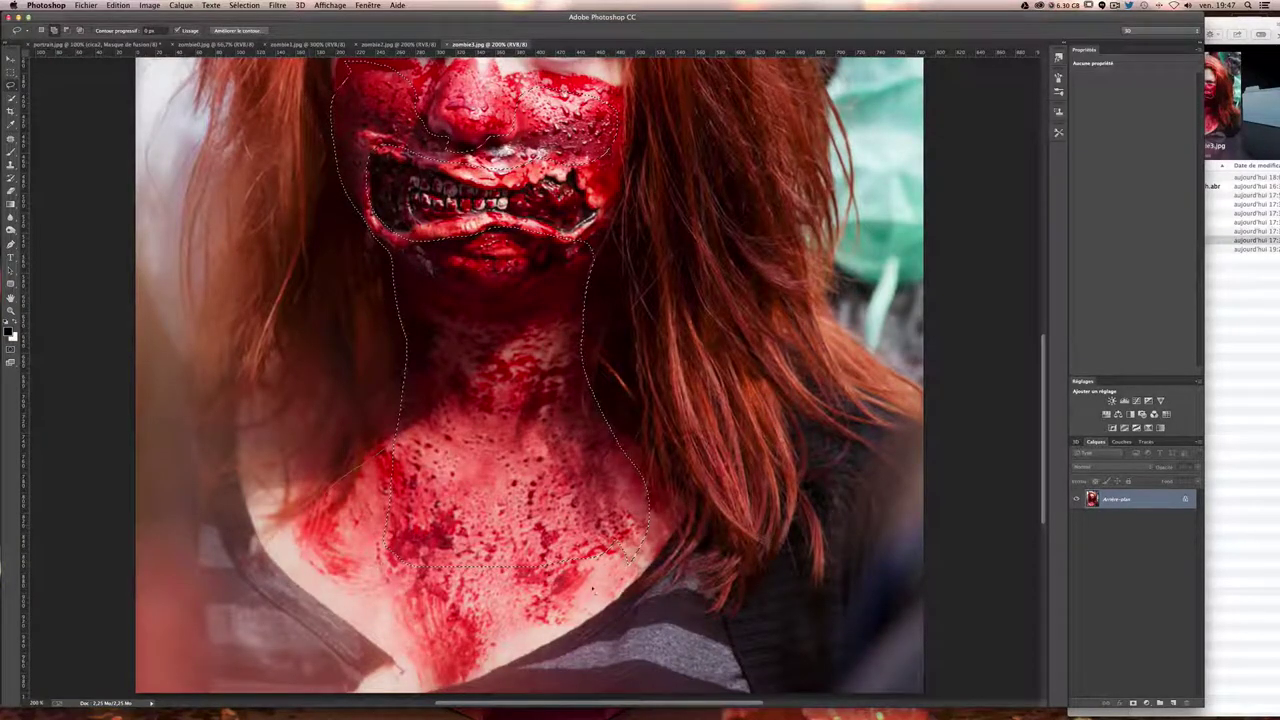
scroll(592, 400, up, 3)
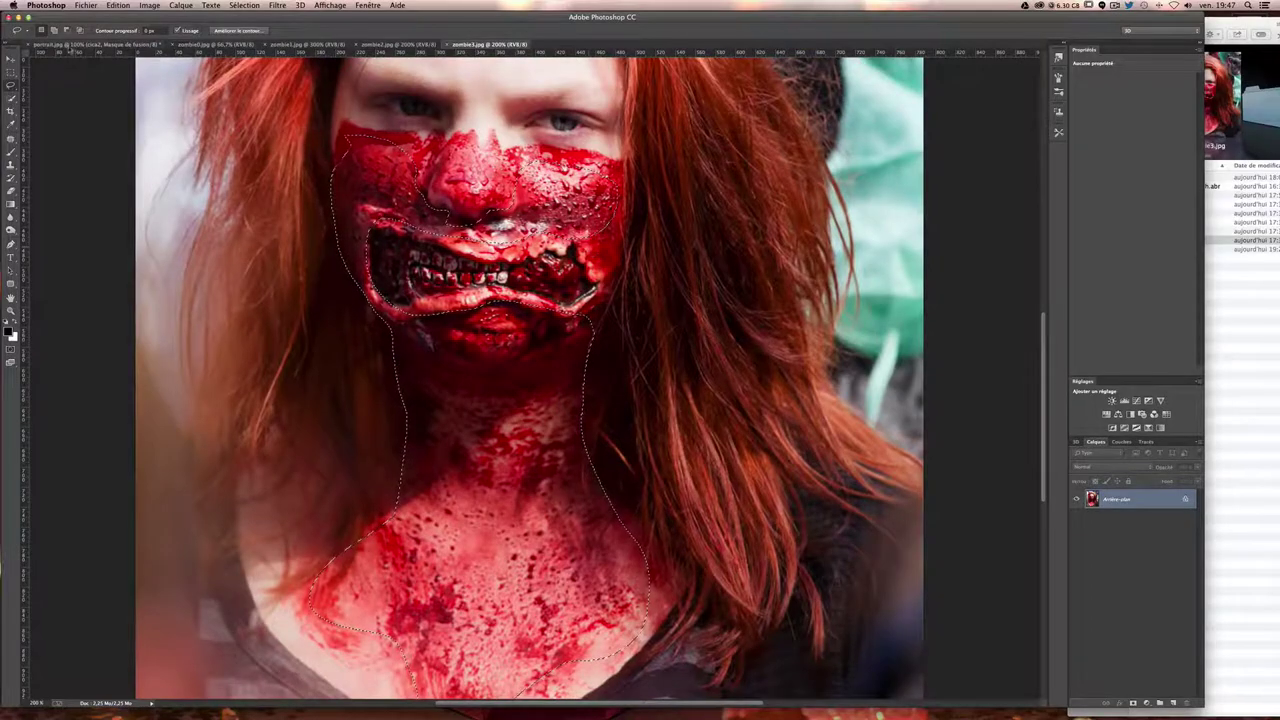
key(ctrl+Tab)
- Paste the blood patch onto the forehead and delete its straight top edge
key(v)
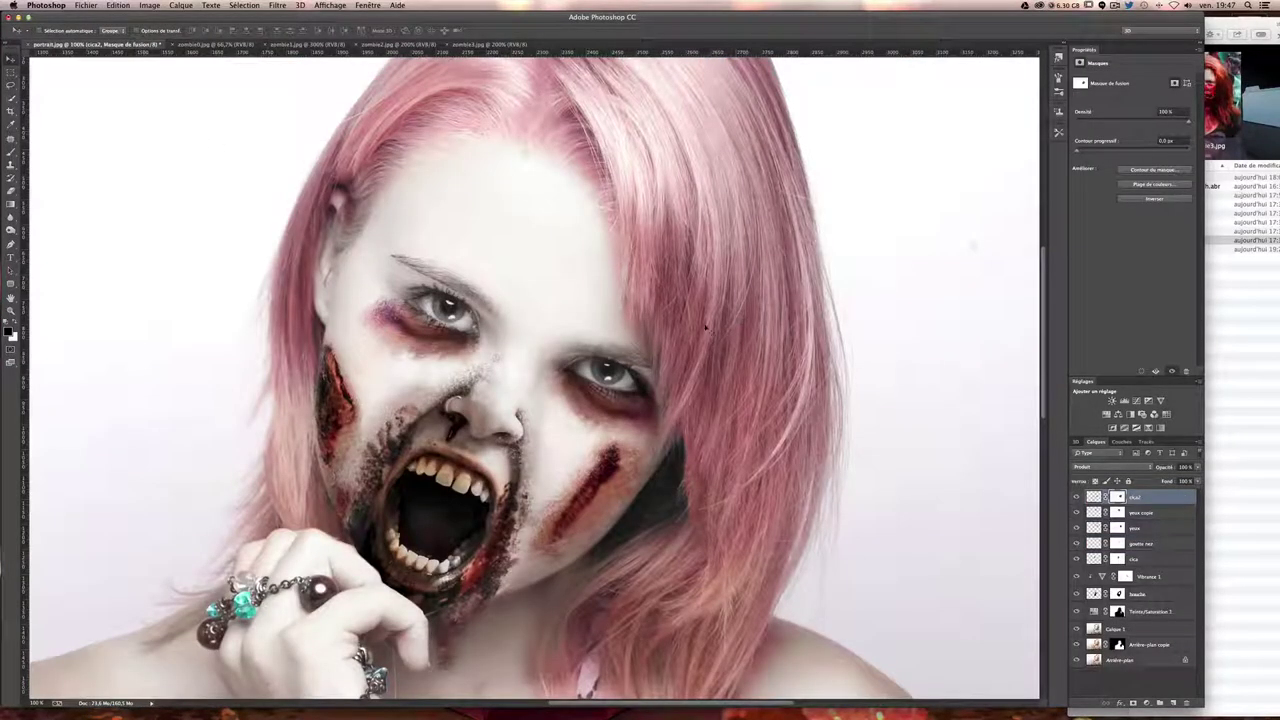
key(ctrl+v)
drag(550, 305, 412, 178)
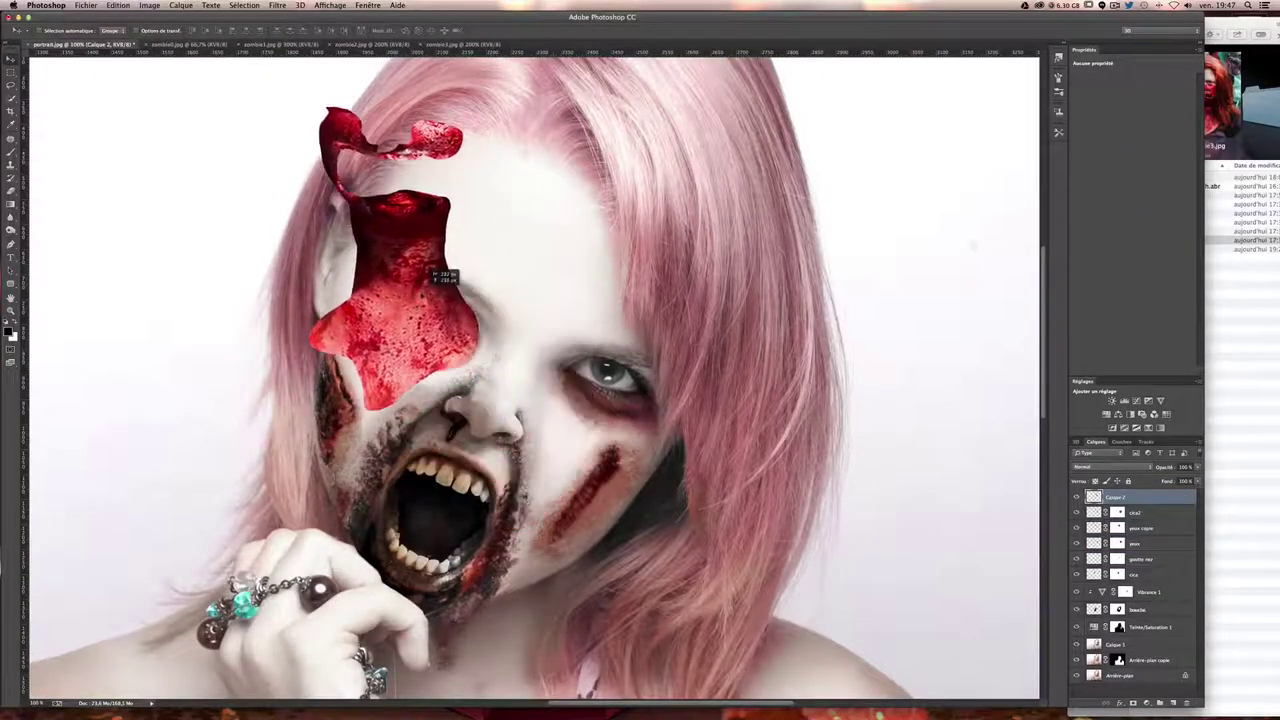
drag(455, 221, 493, 233)
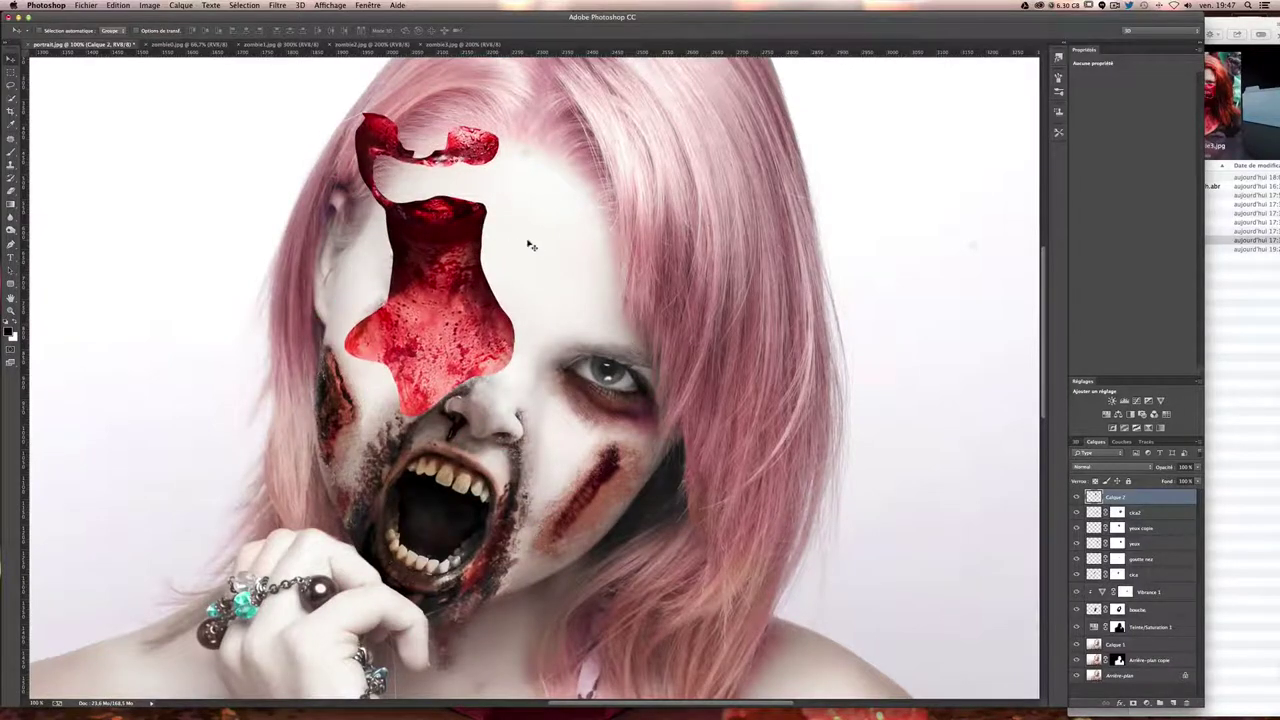
key(m)
drag(262, 93, 622, 210)
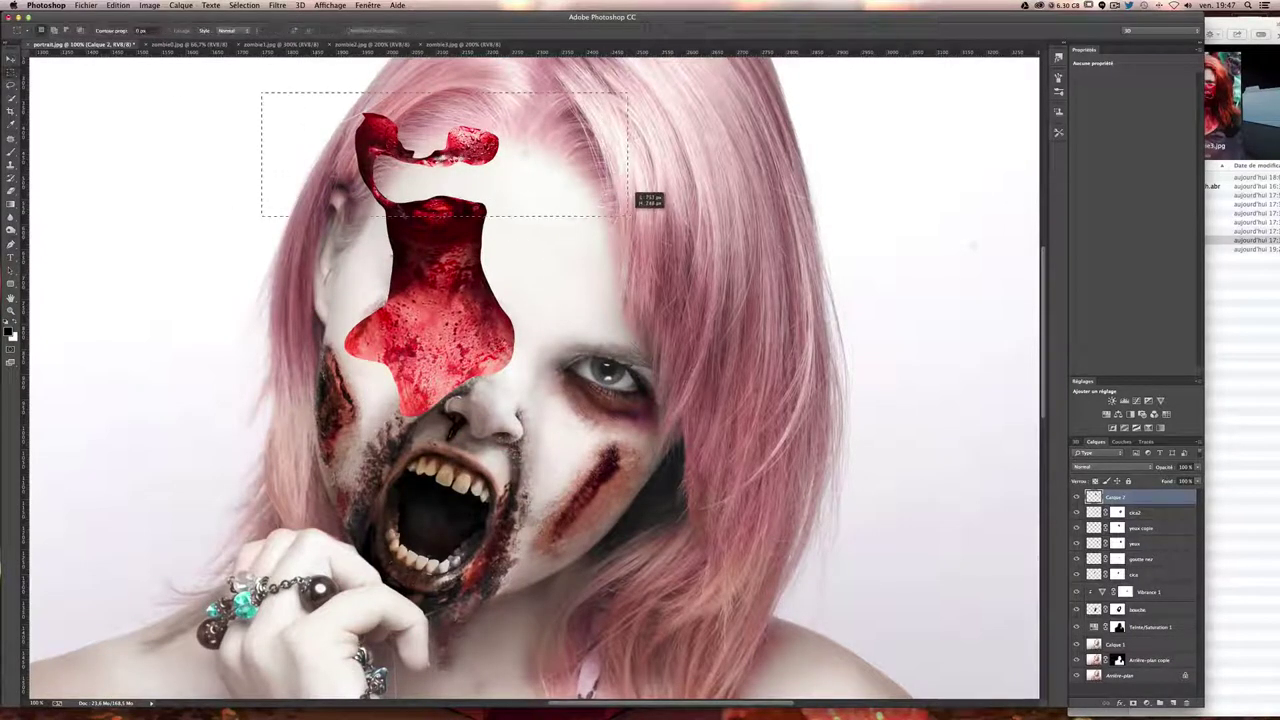
key(Delete)
key(ctrl+d)
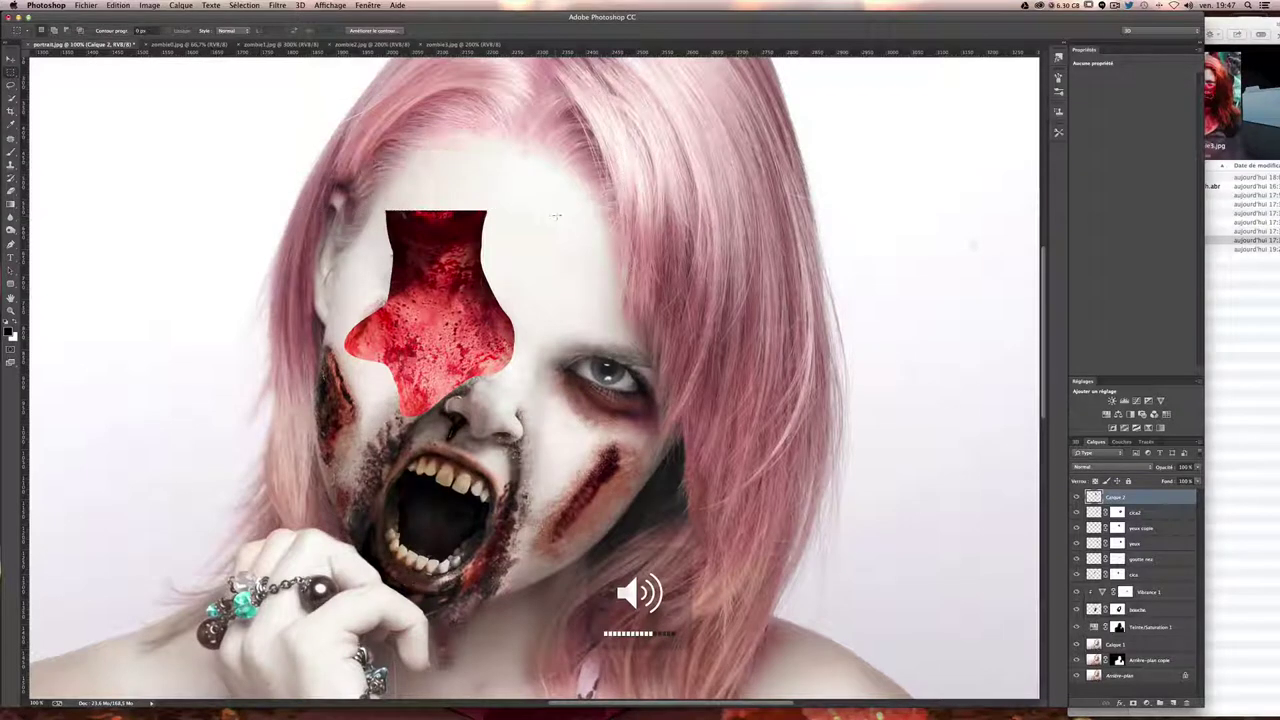
- Move the blood patch up and left and set its blend mode to Produit
key(v)
drag(350, 269, 329, 225)
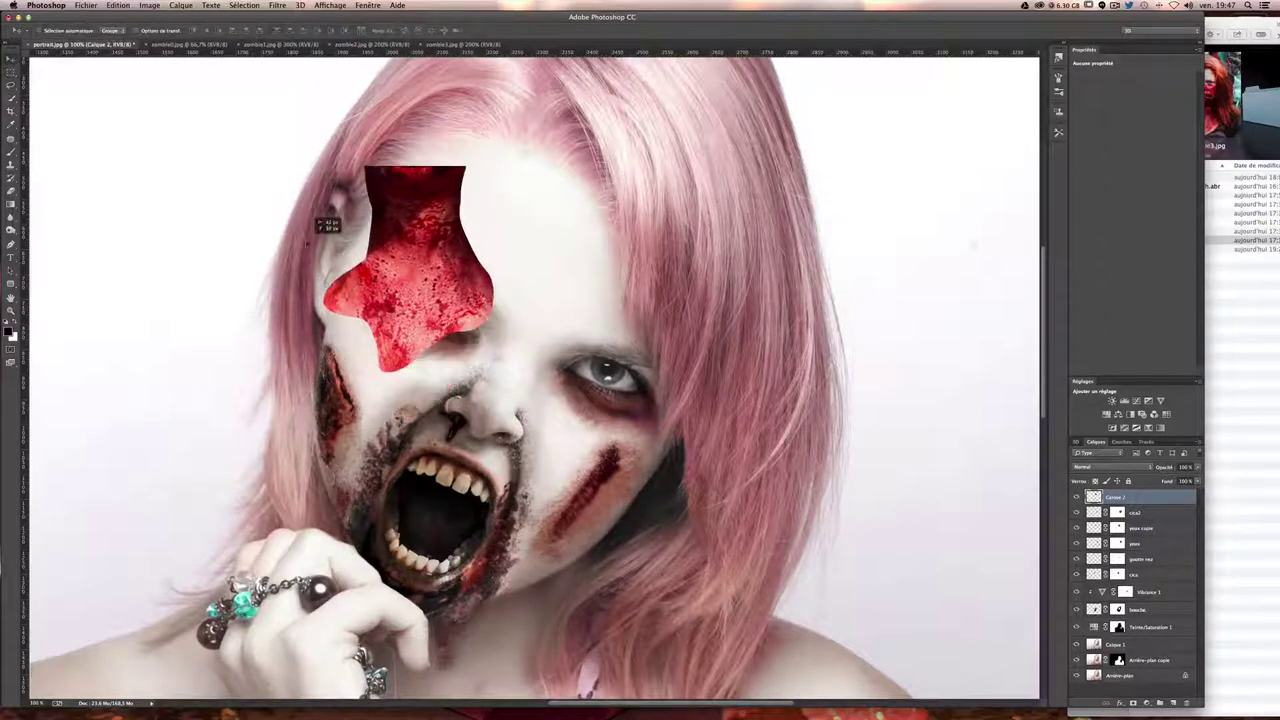
click(1084, 467)
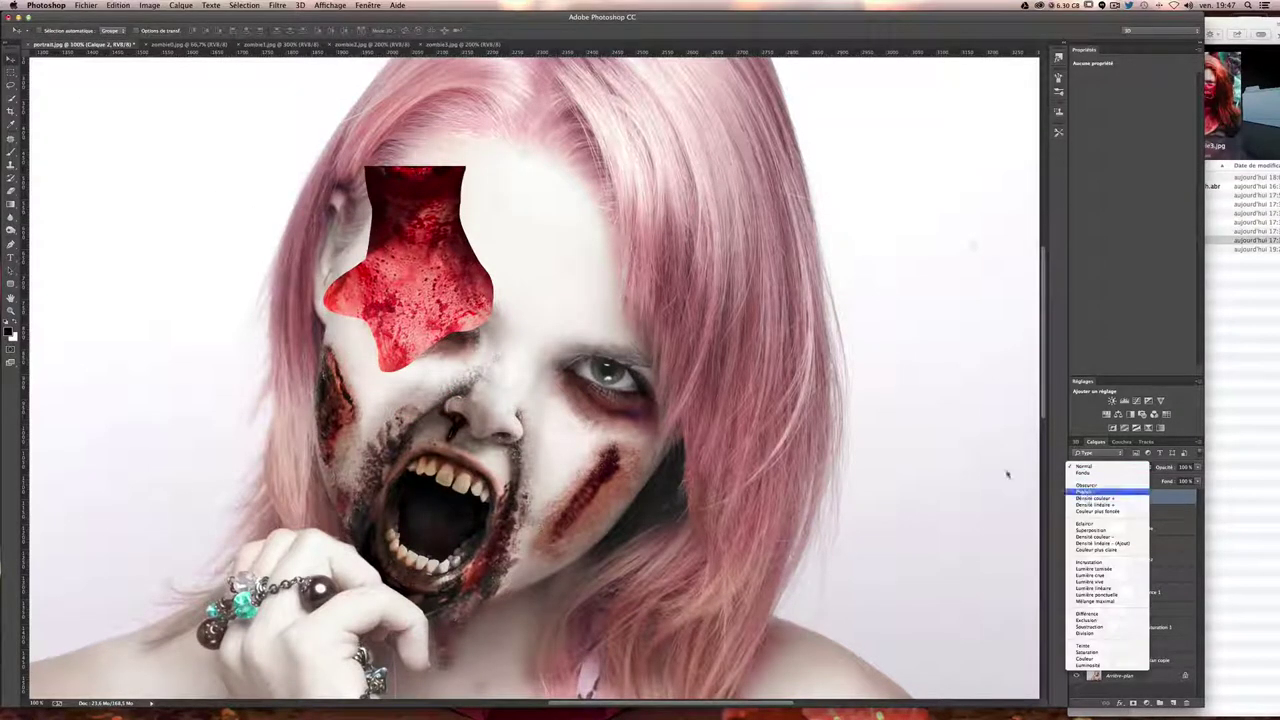
click(1084, 491)
scroll(540, 380, up, 2)
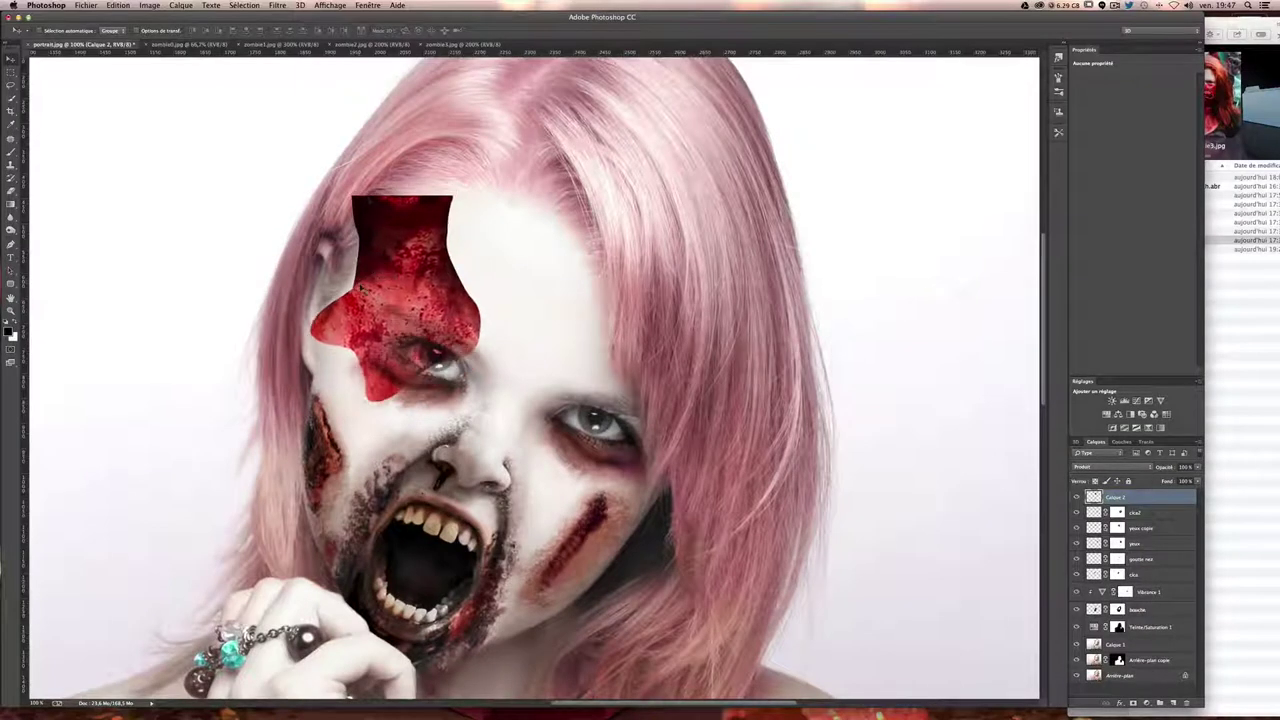
- Warp the blood patch to curve along the temple, hairline and around the eye
key(ctrl+t)
right_click(422, 294)
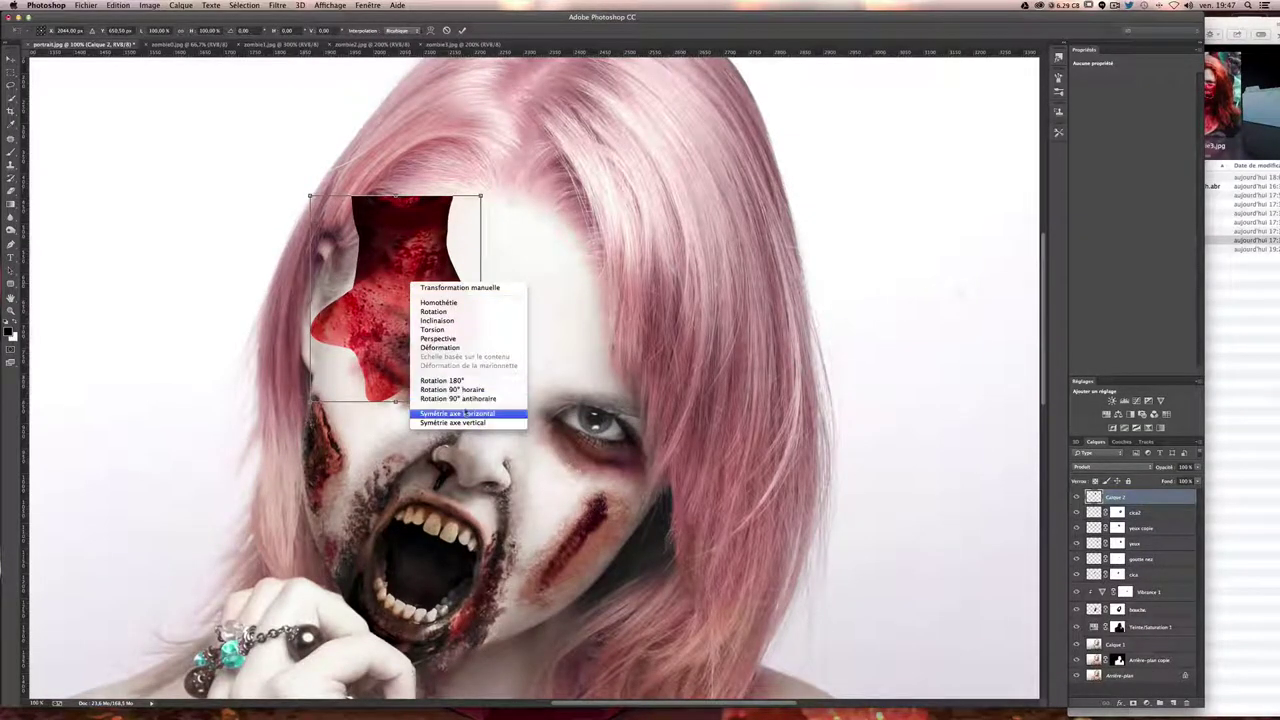
click(440, 347)
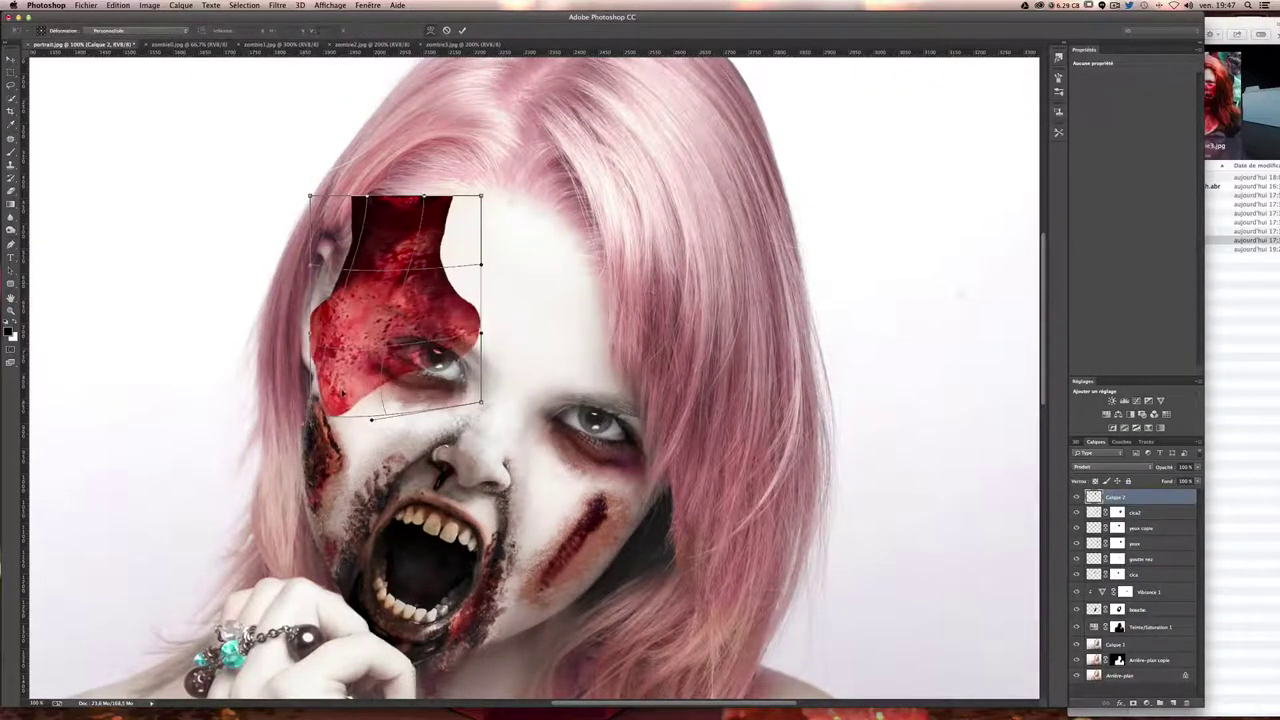
mouse_move(380, 330)
mouse_down()
mouse_move(390, 210)
mouse_move(410, 326)
mouse_move(379, 377)
mouse_up()
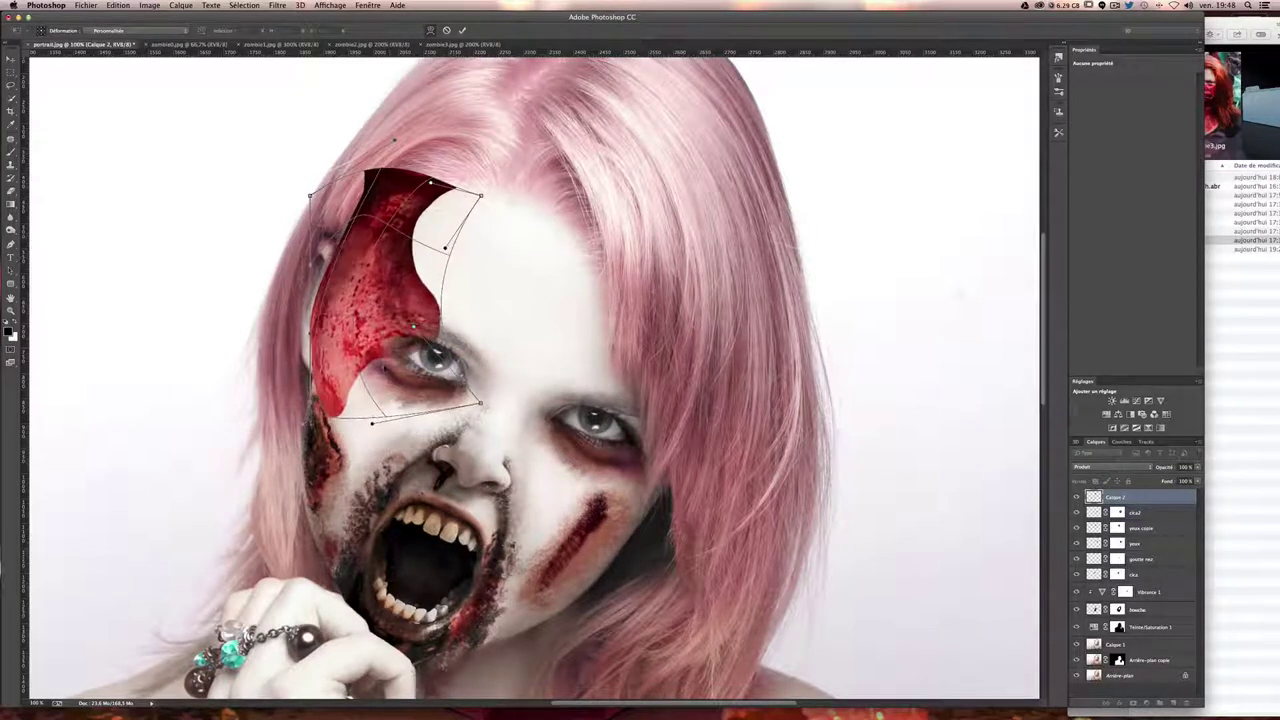
drag(465, 398, 457, 408)
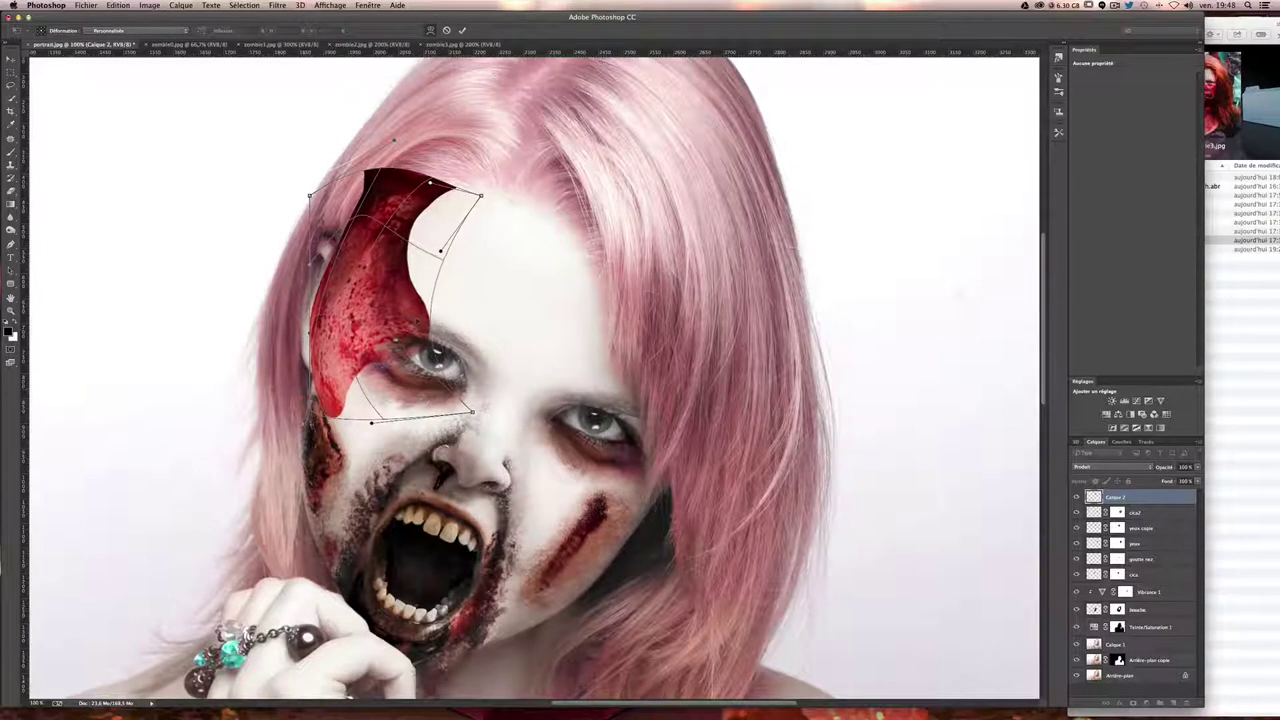
drag(435, 250, 425, 235)
drag(380, 196, 387, 190)
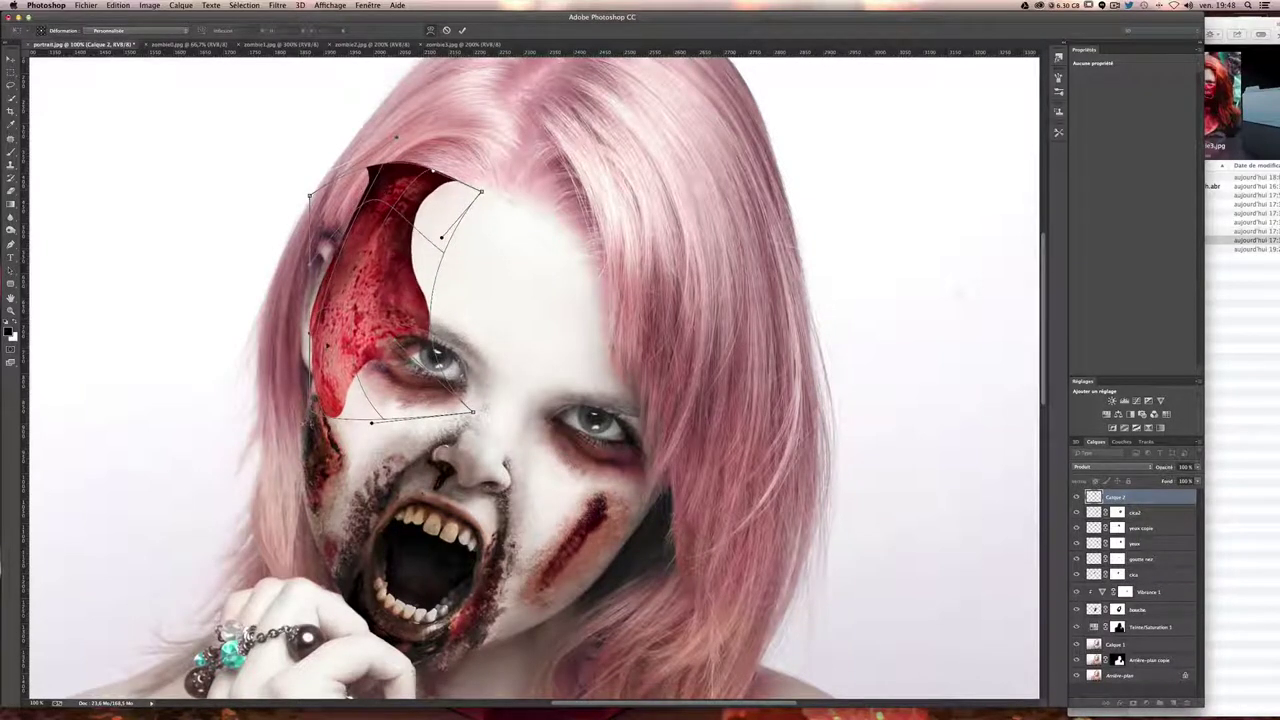
drag(326, 345, 328, 270)
drag(310, 330, 297, 340)
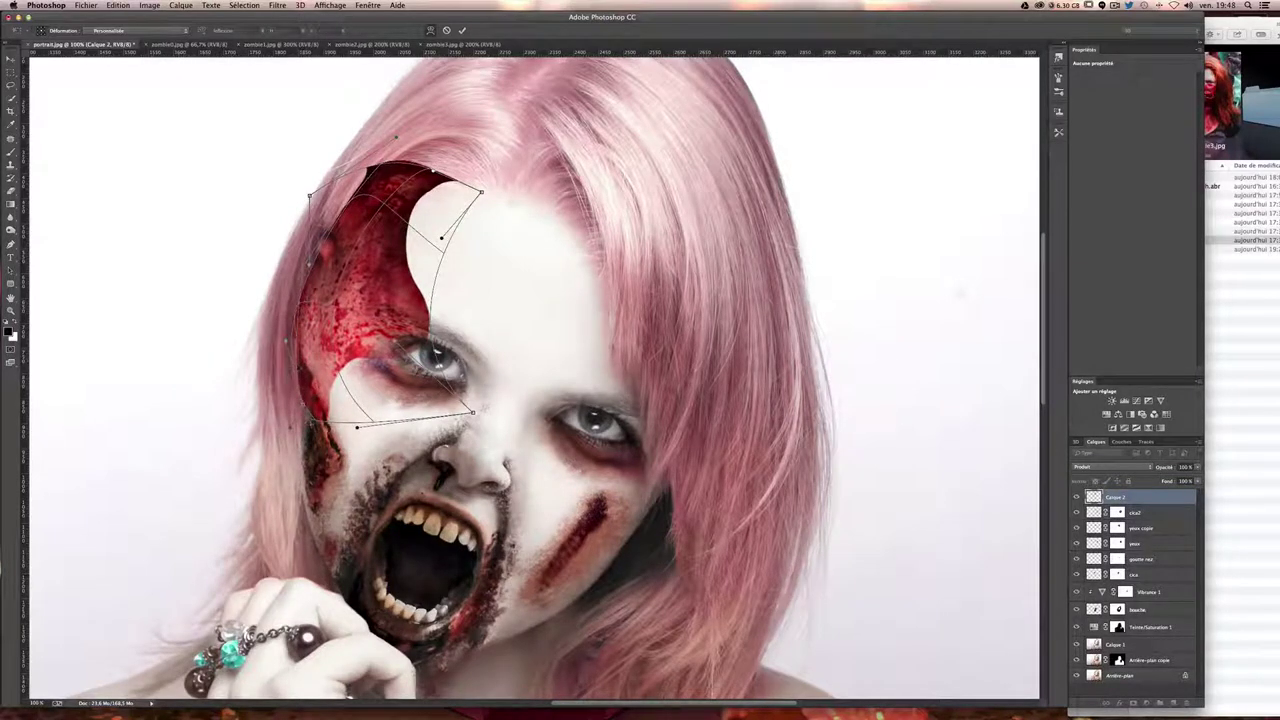
drag(318, 252, 311, 259)
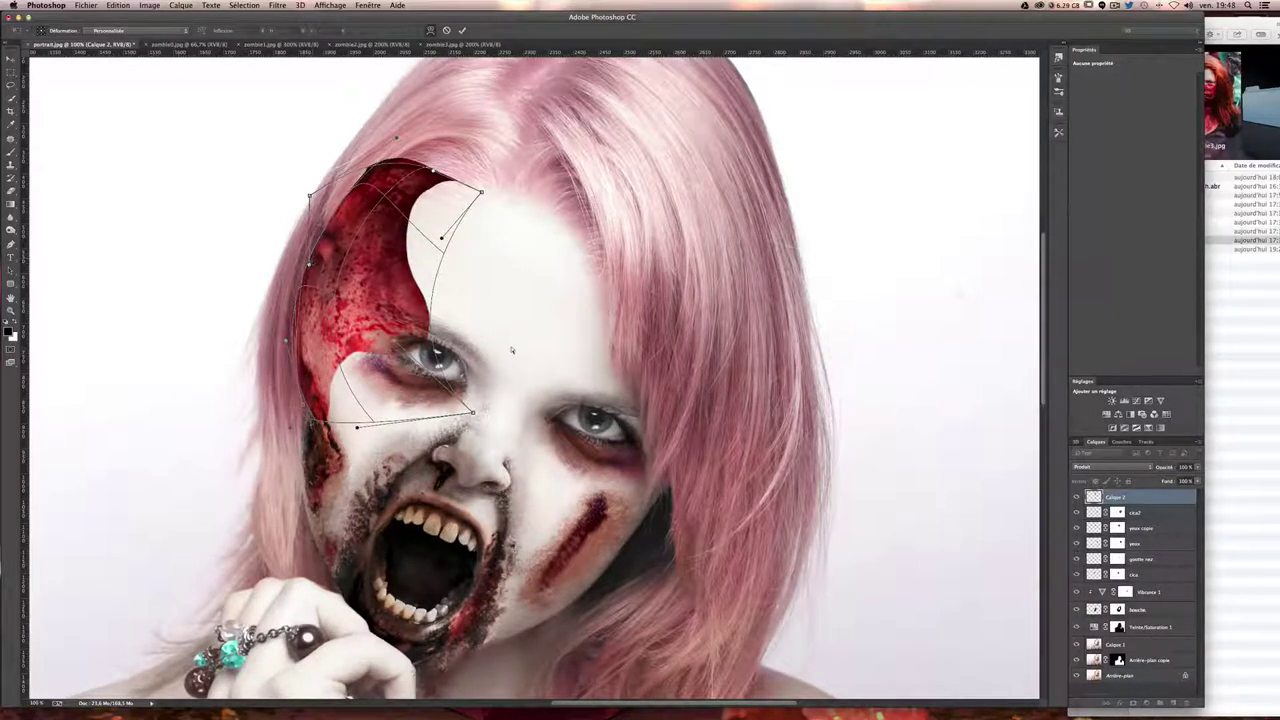
drag(379, 341, 383, 343)
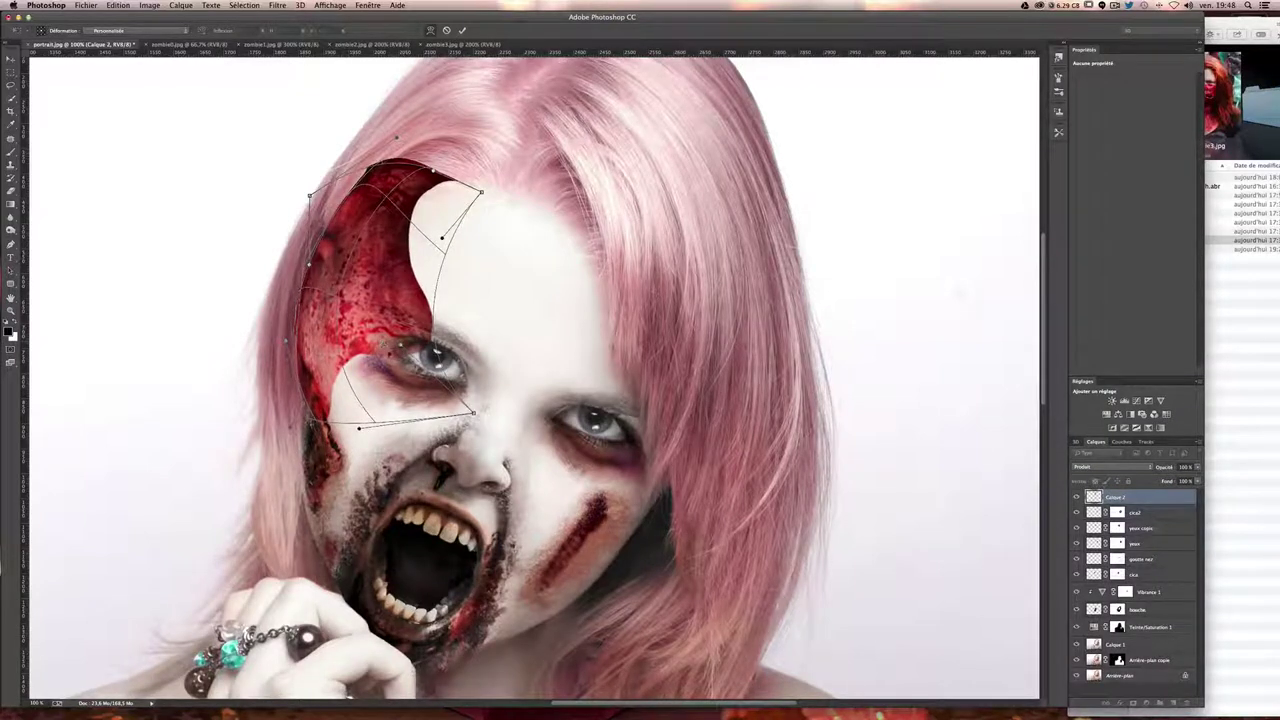
key(Return)
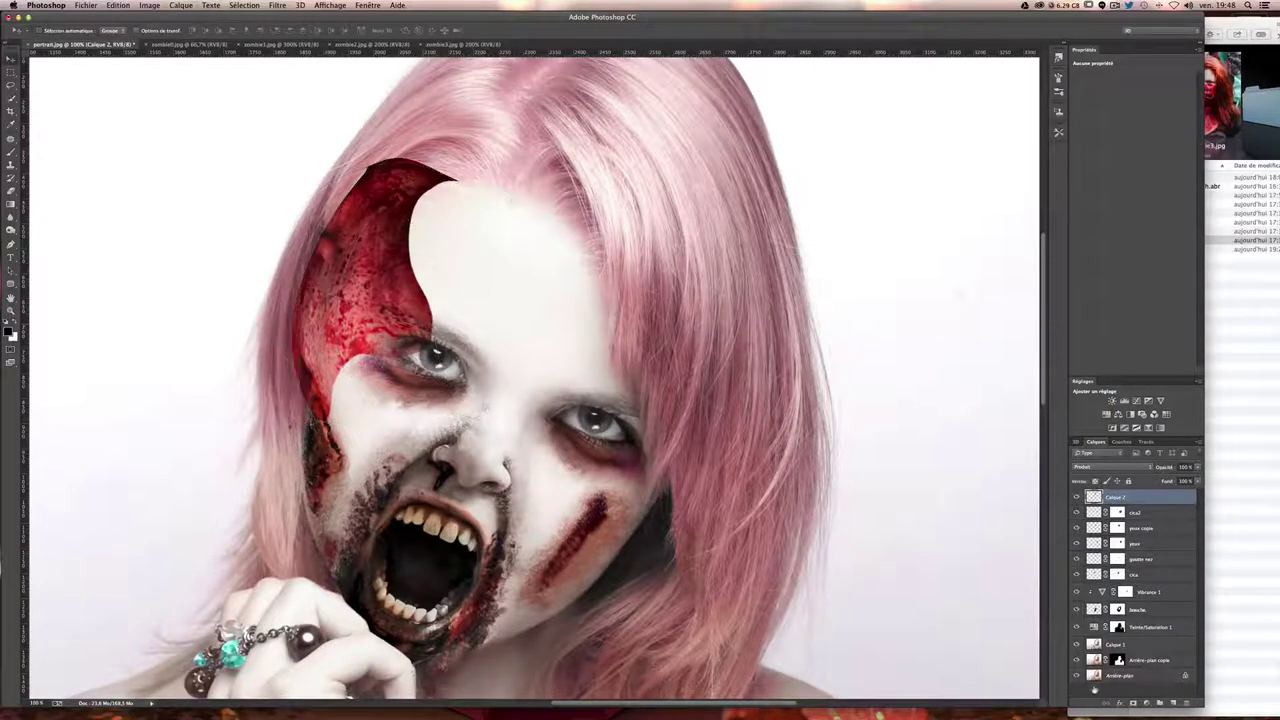
- Add a layer mask to the blood layer and rename it sang
click(1131, 704)
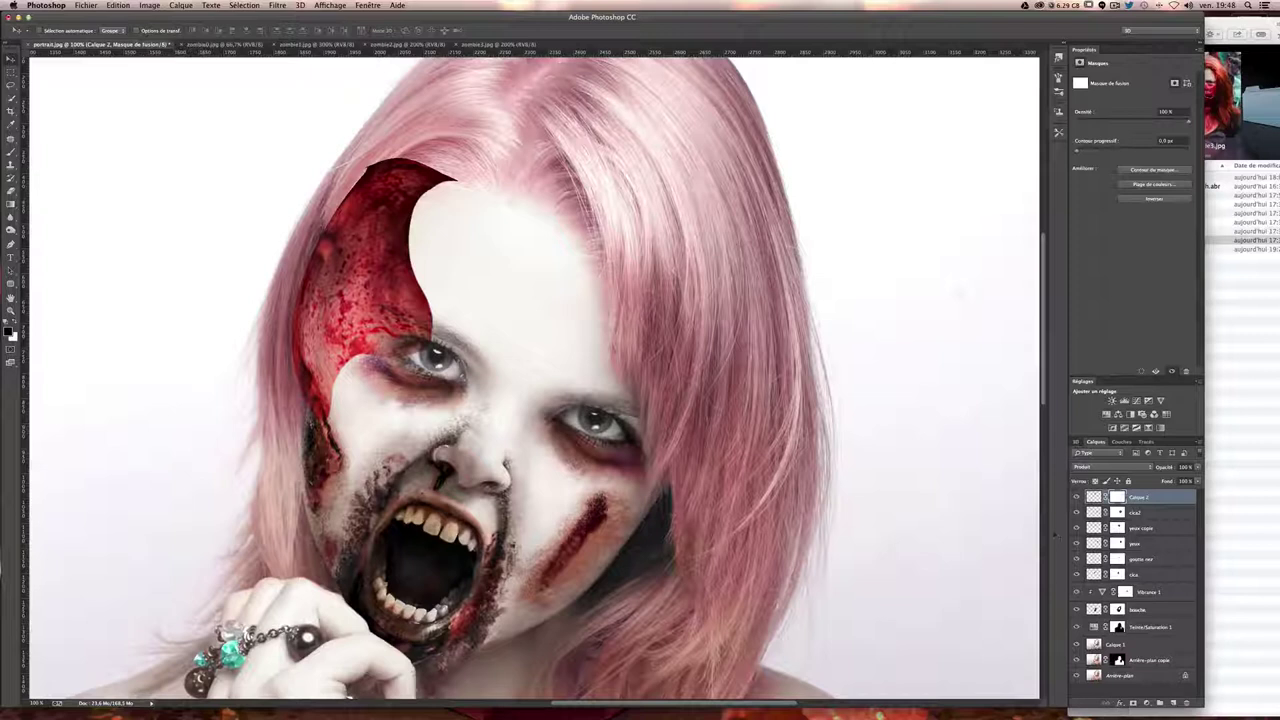
double_click(1152, 500)
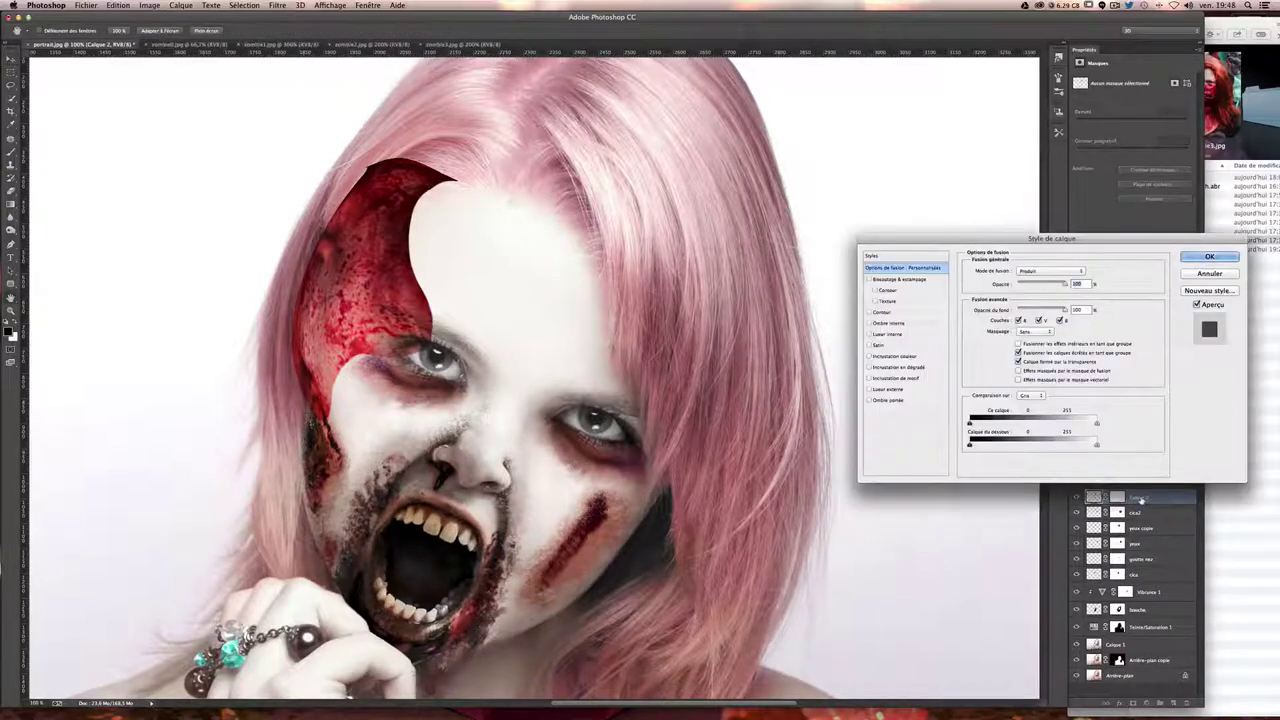
key(Return)
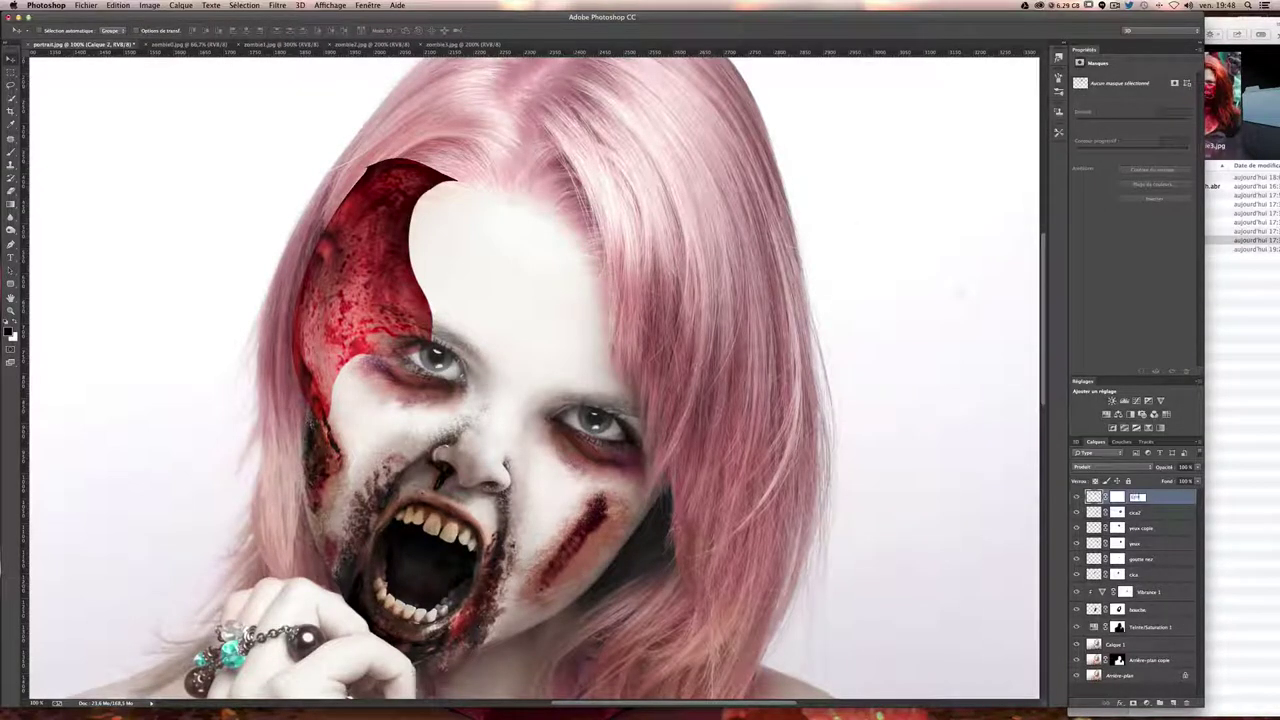
text(sang)
key(Return)
- Paint black on the sang mask to fade the blood's top tip and forehead edge
click(1117, 497)
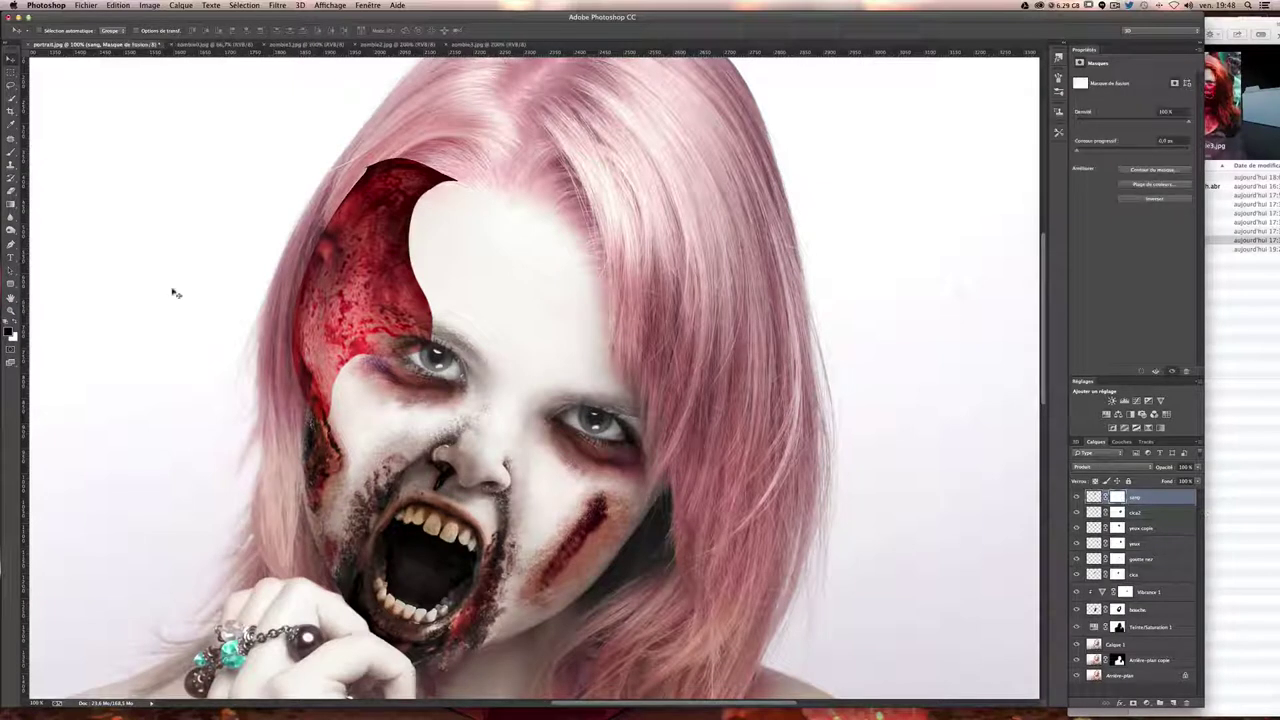
key(b)
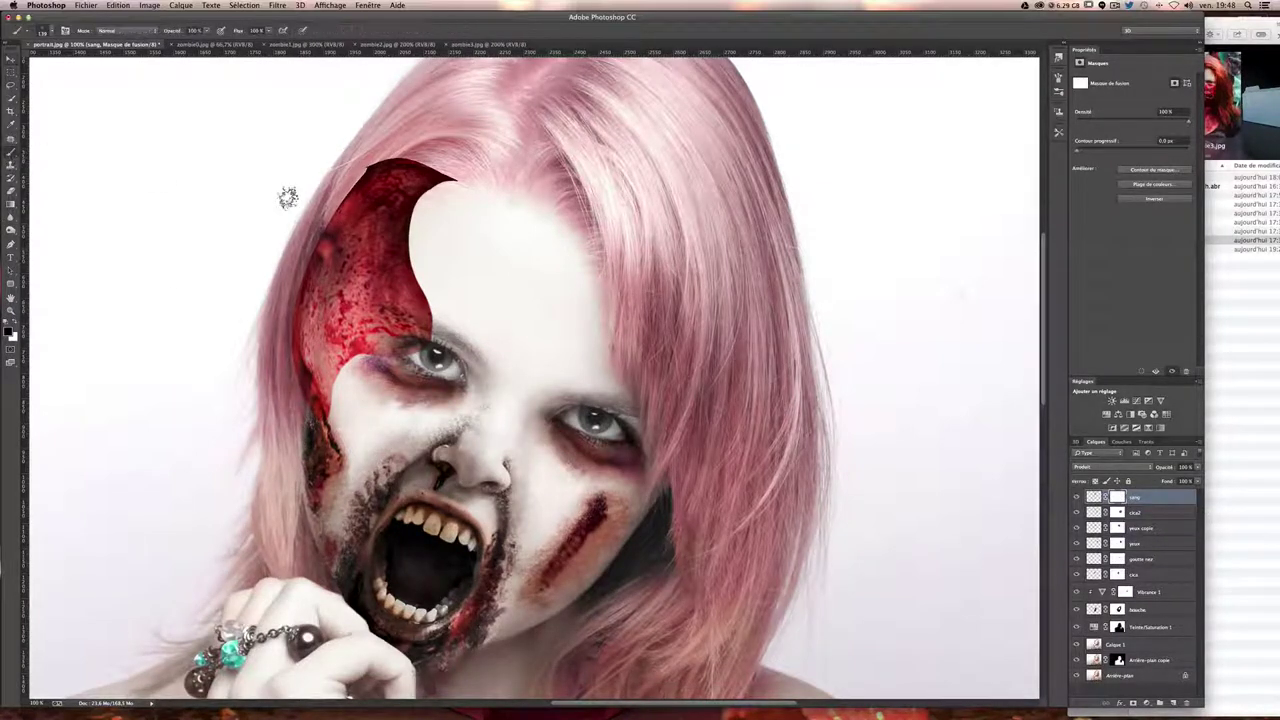
drag(395, 290, 380, 340)
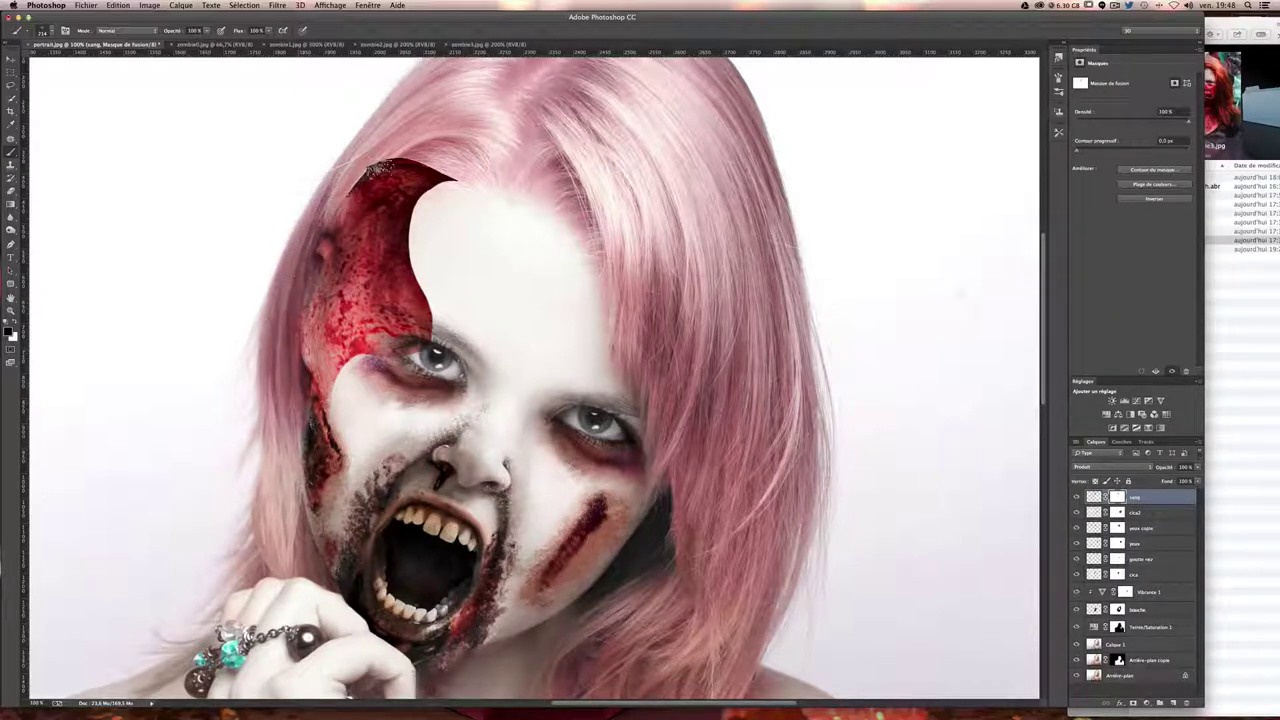
drag(420, 175, 443, 214)
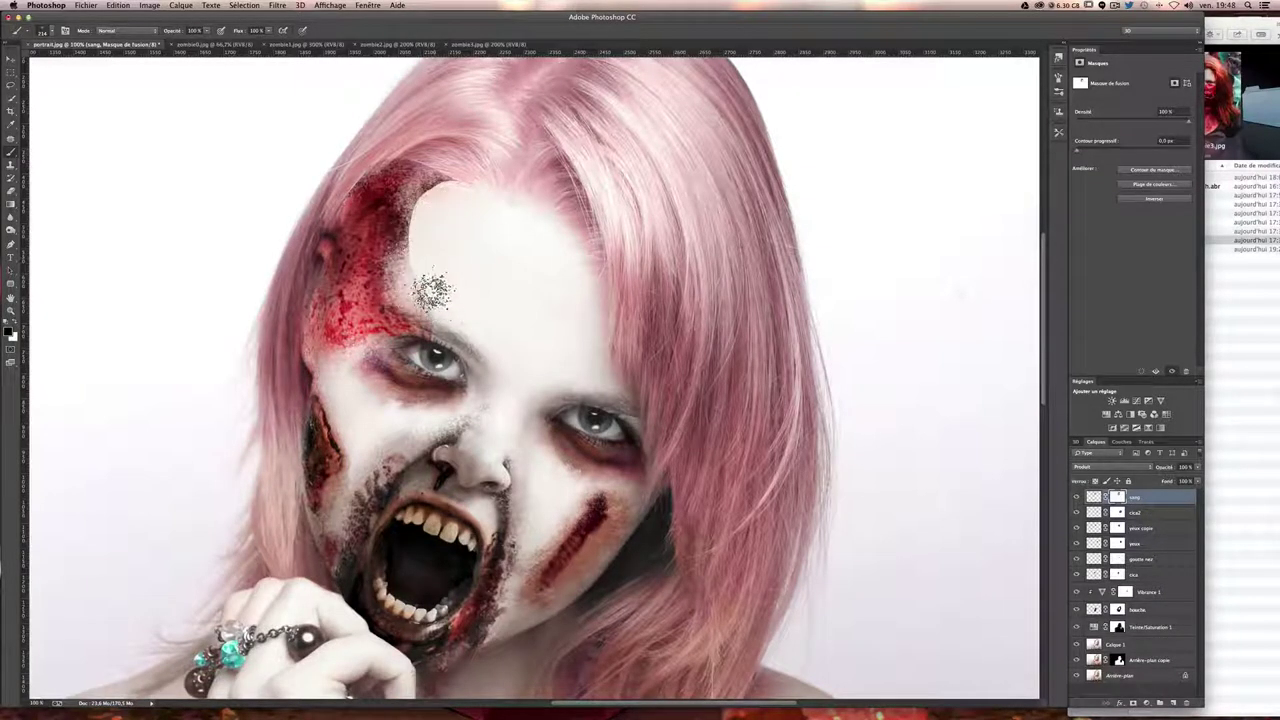
drag(400, 200, 390, 255)
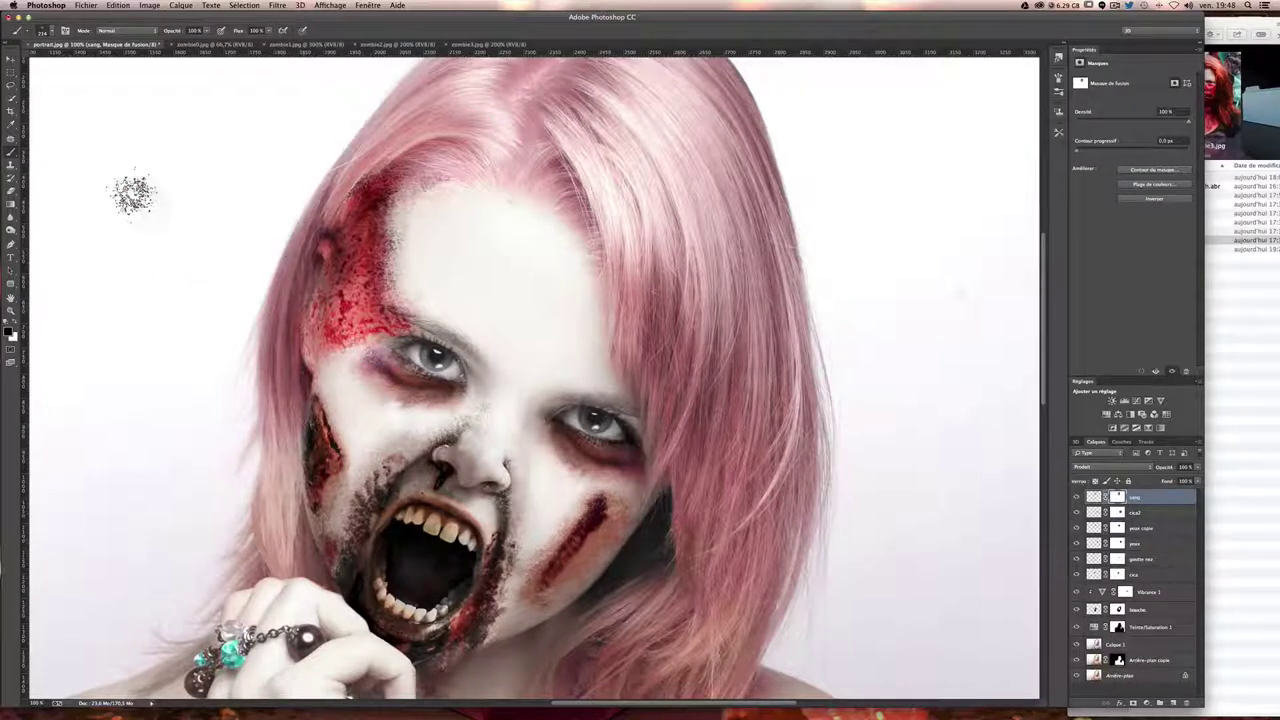
click(48, 33)
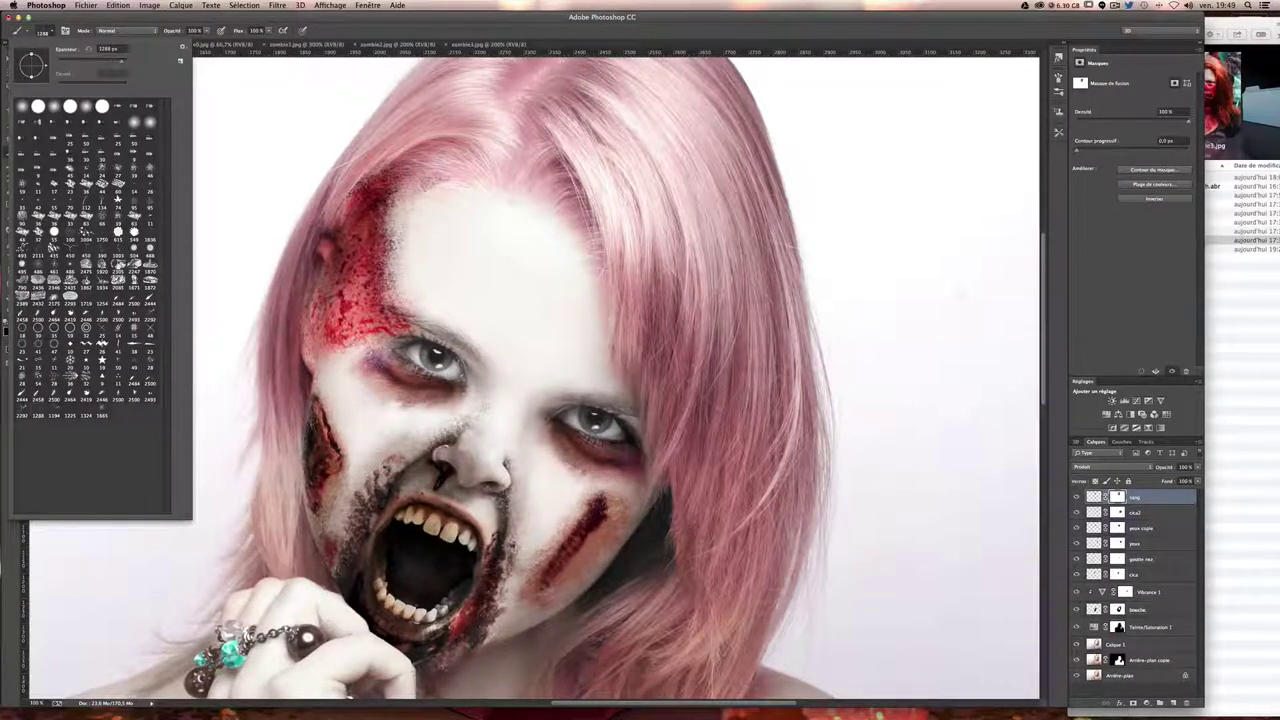
- Close the brush presets and pan around the canvas to check the eroded blood stain
key(Return)
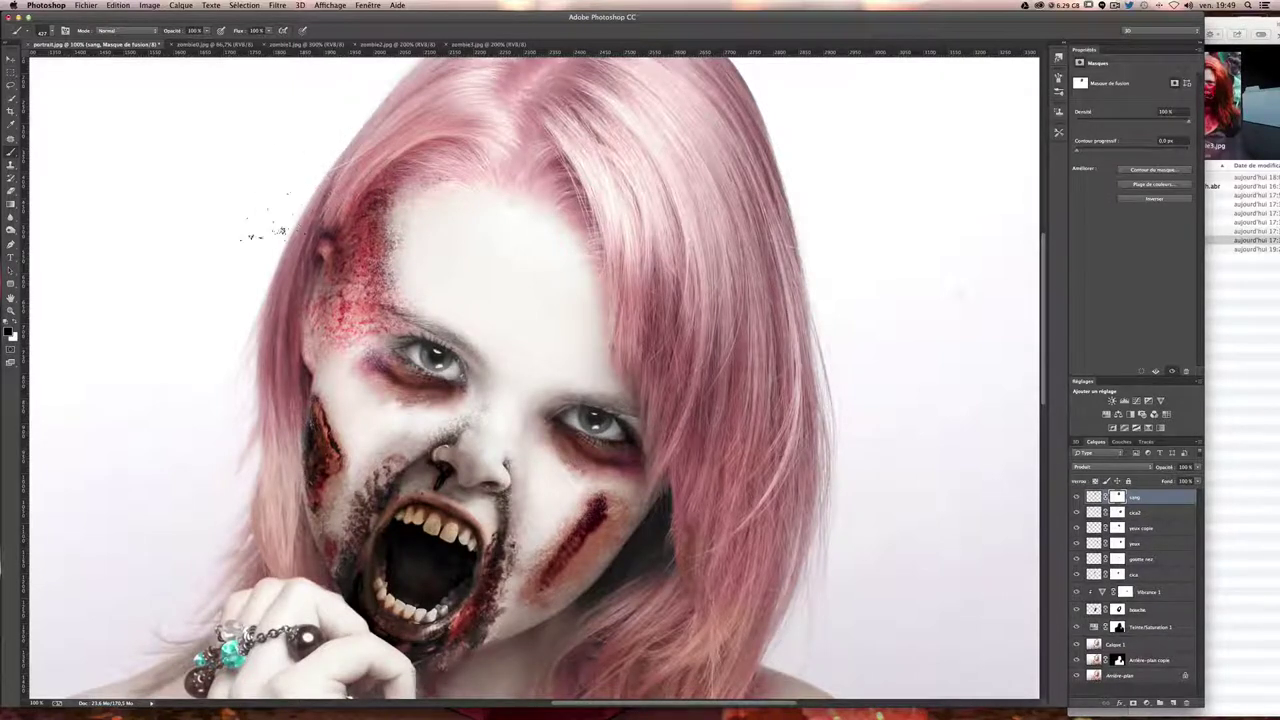
key(v)
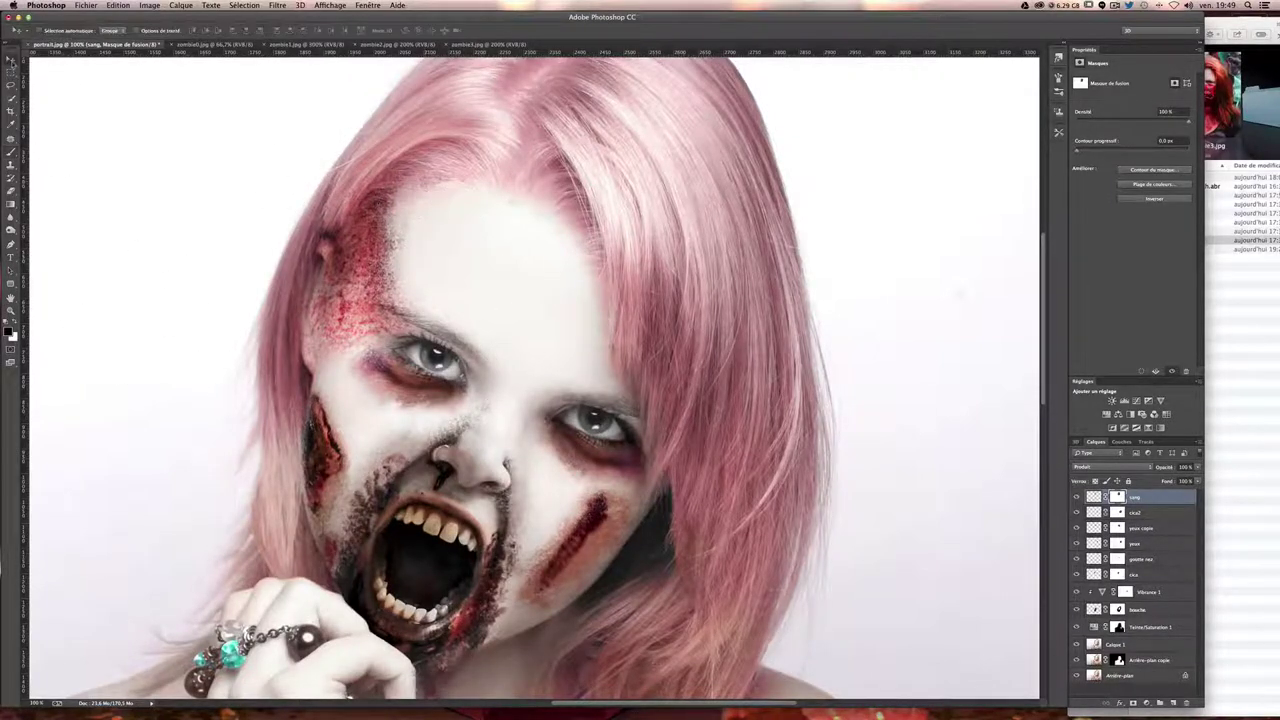
scroll(566, 208, down, 1)
scroll(535, 215, down, 1)
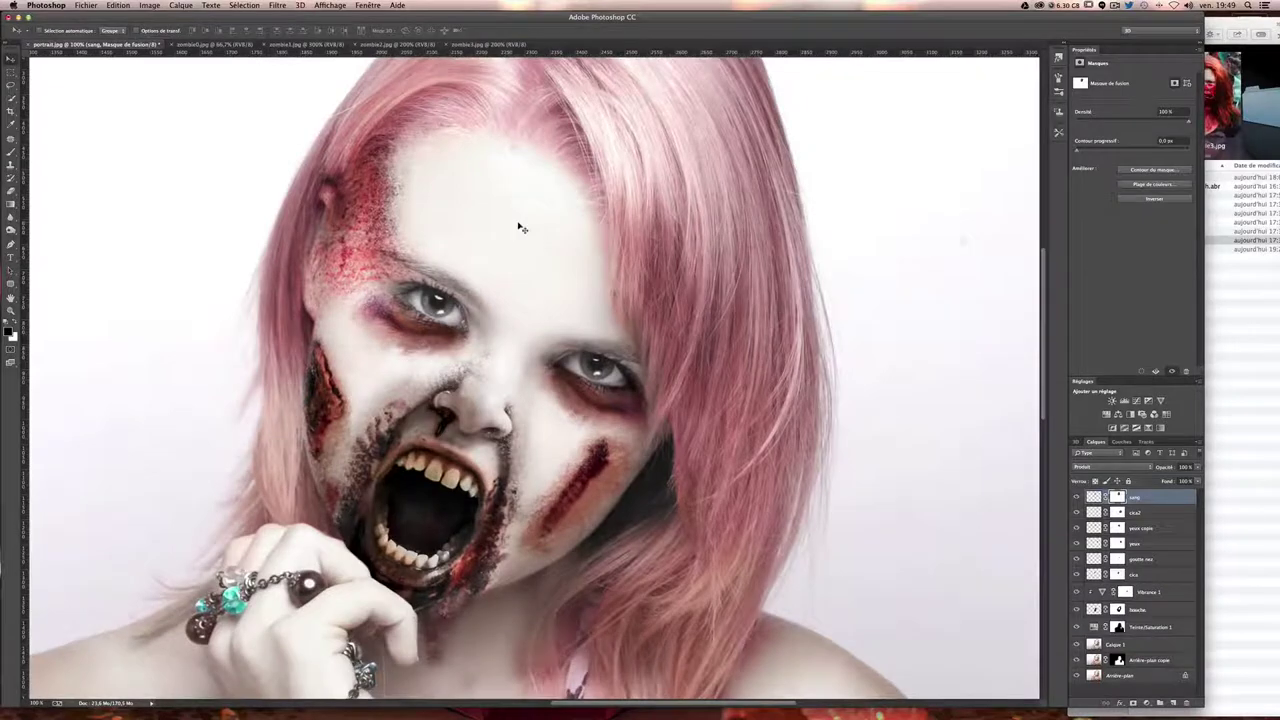
scroll(520, 228, right, 5)
scroll(517, 231, right, 2)
scroll(463, 246, left, 5)
scroll(646, 240, left, 2)
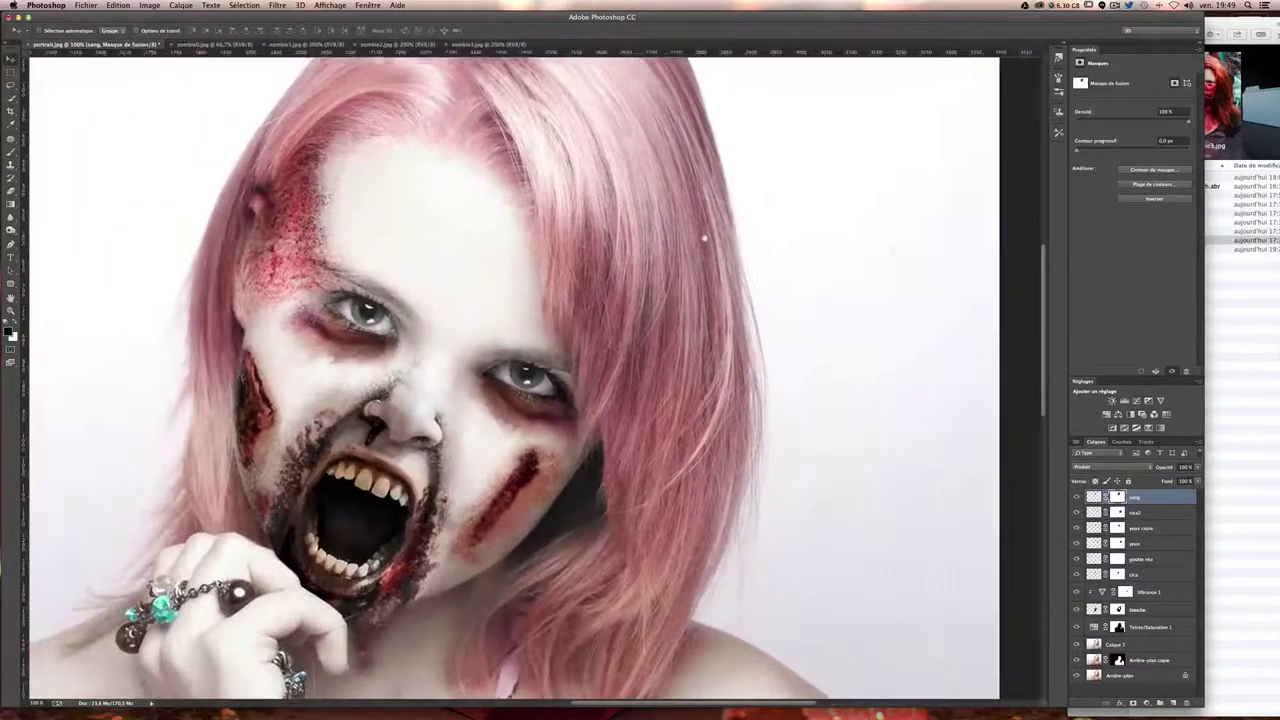
scroll(600, 250, left, 2)
scroll(600, 250, up, 1)
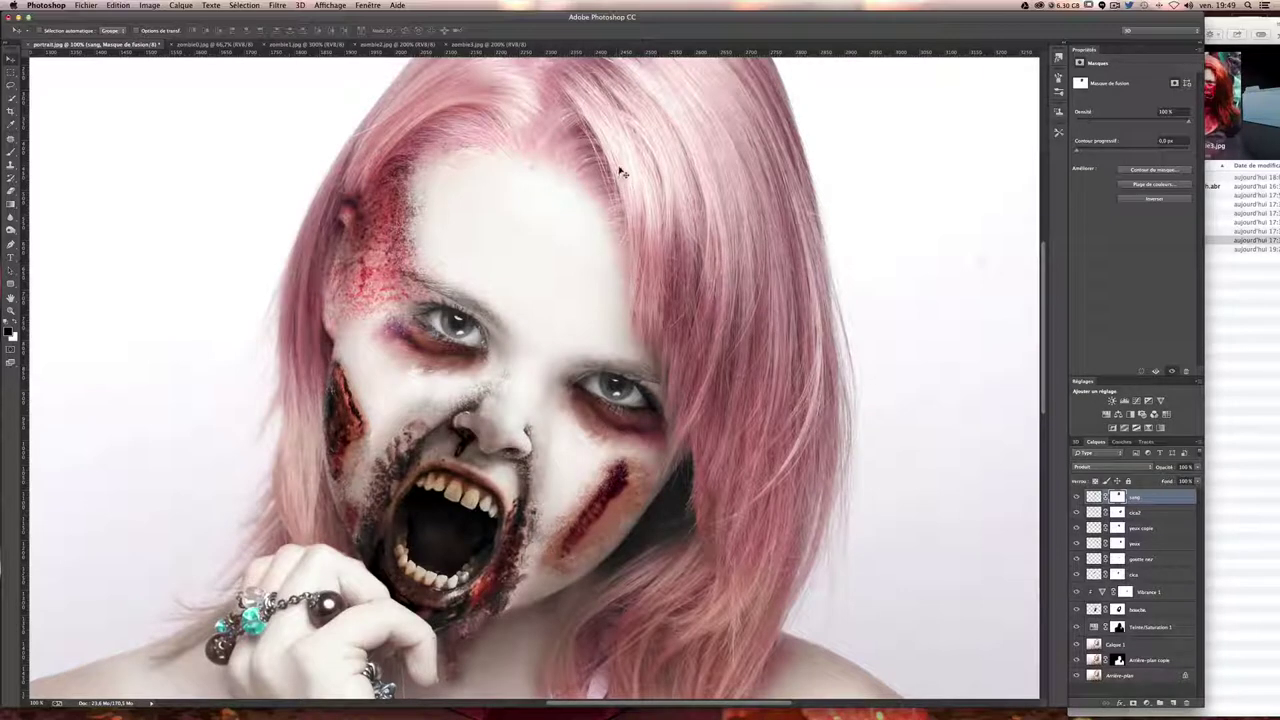
scroll(530, 350, down, 1)
scroll(470, 300, right, 1)
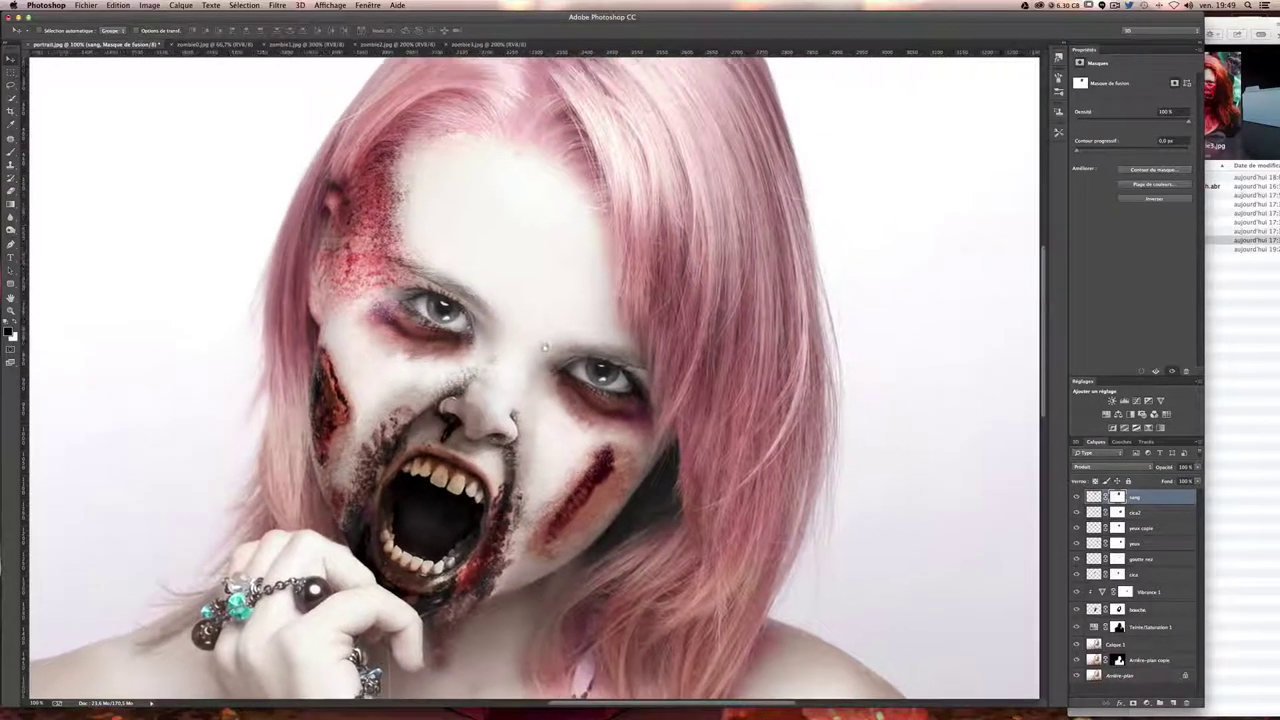
scroll(450, 283, up, 1)
- Duplicate the sang blood onto the forehead centre and rotate the copy about 45°
mouse_move(405, 243)
mouse_down()
mouse_move(471, 216)
mouse_move(506, 268)
mouse_up()
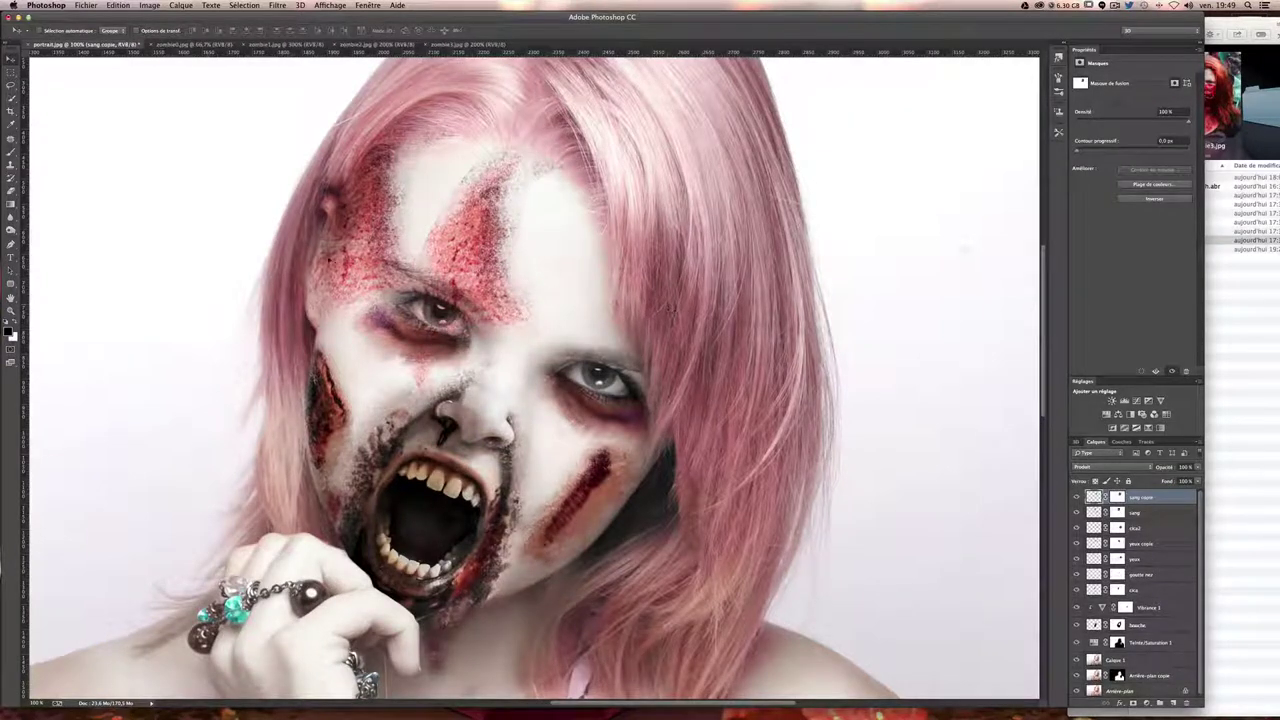
key(Delete)
mouse_move(445, 258)
mouse_down()
mouse_move(537, 271)
mouse_move(391, 251)
mouse_move(527, 296)
mouse_up()
key(ctrl+t)
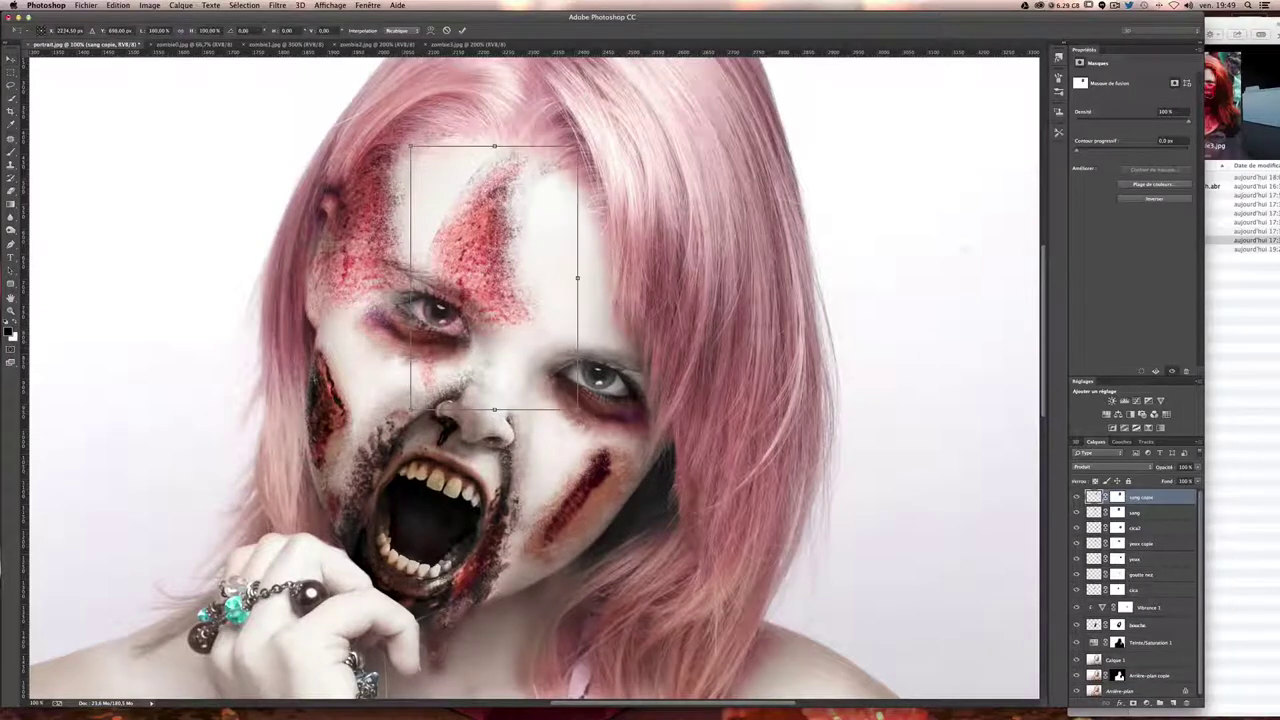
mouse_move(639, 214)
mouse_down()
mouse_move(576, 208)
mouse_move(631, 176)
mouse_move(598, 173)
mouse_move(609, 183)
mouse_up()
- Warp the sang copie blood along the hair parting and target its layer mask
right_click(593, 226)
key(Escape)
right_click(604, 207)
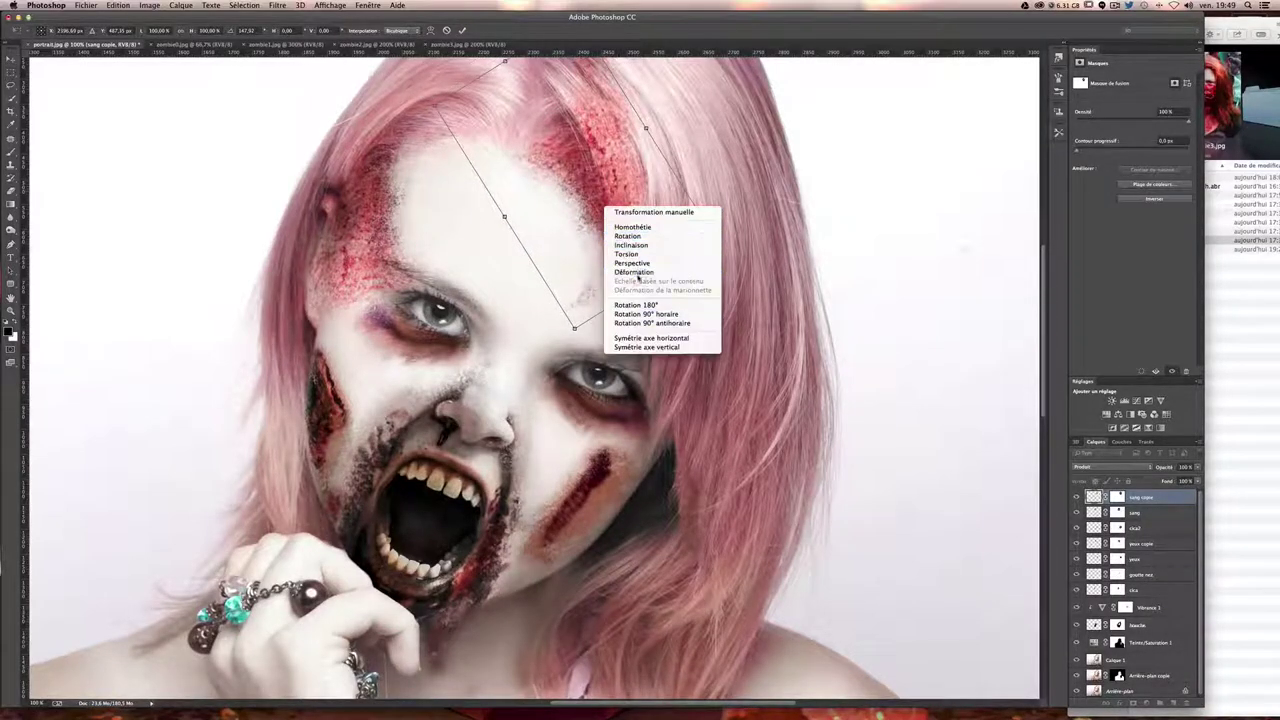
click(637, 272)
mouse_move(580, 330)
mouse_down()
mouse_move(633, 297)
mouse_move(679, 242)
mouse_up()
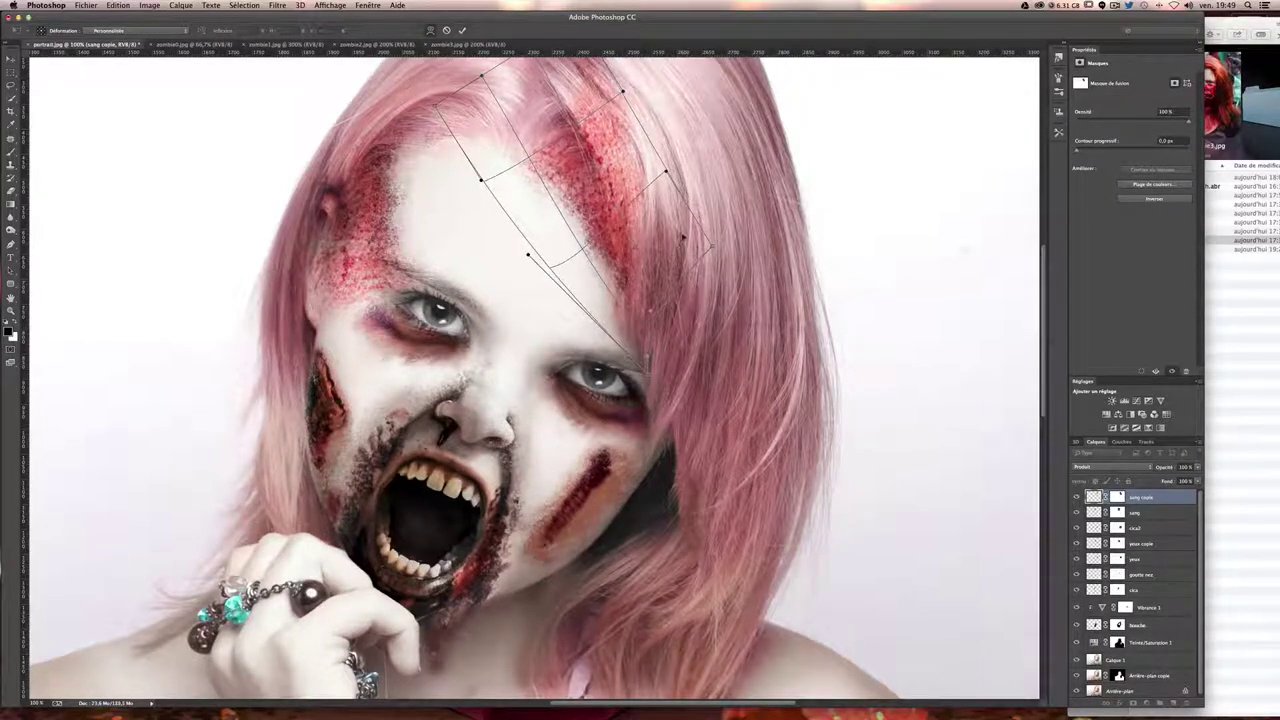
key(Return)
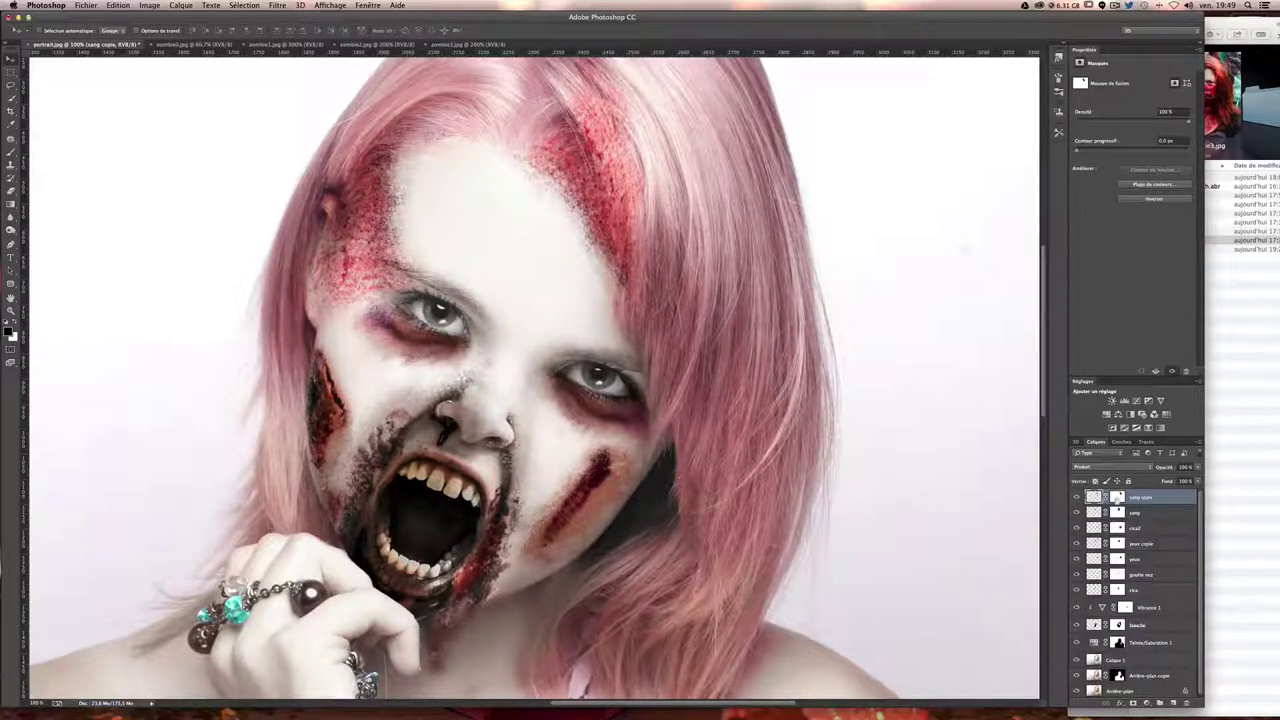
click(1117, 497)
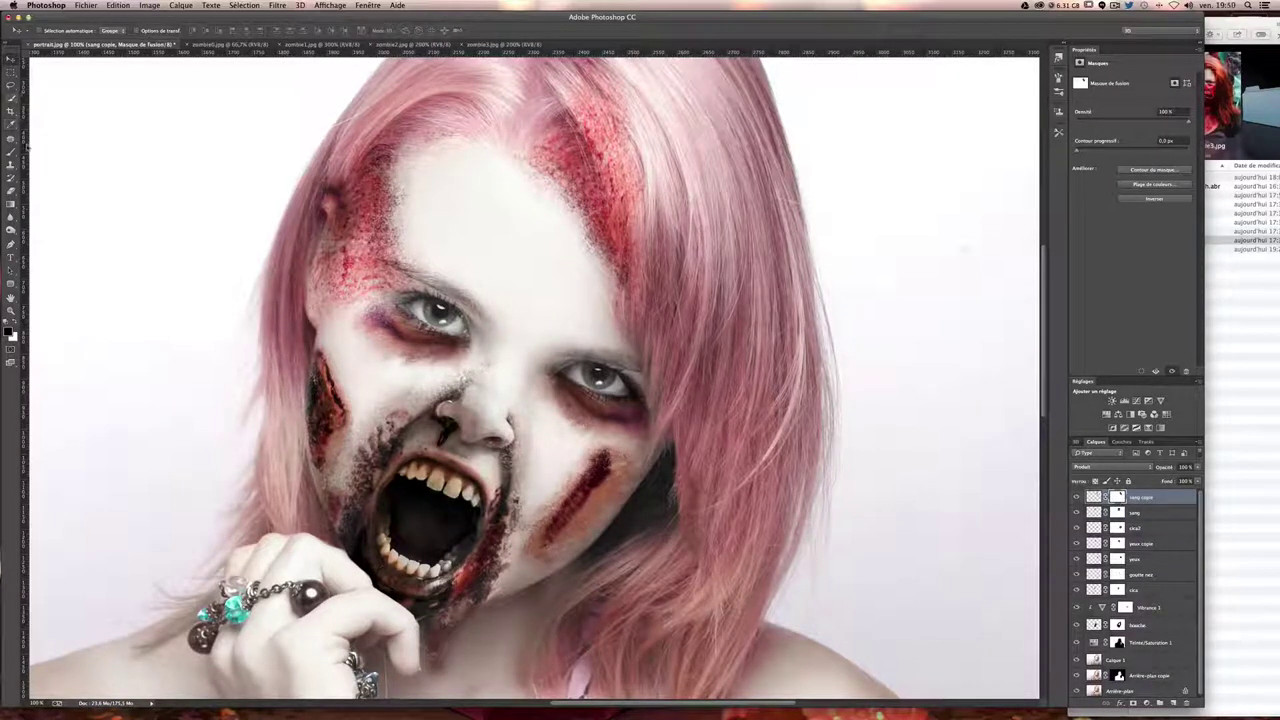
- Paint black on the mask with a 268 px brush to hide blood speckles on the hair
key(b)
click(48, 30)
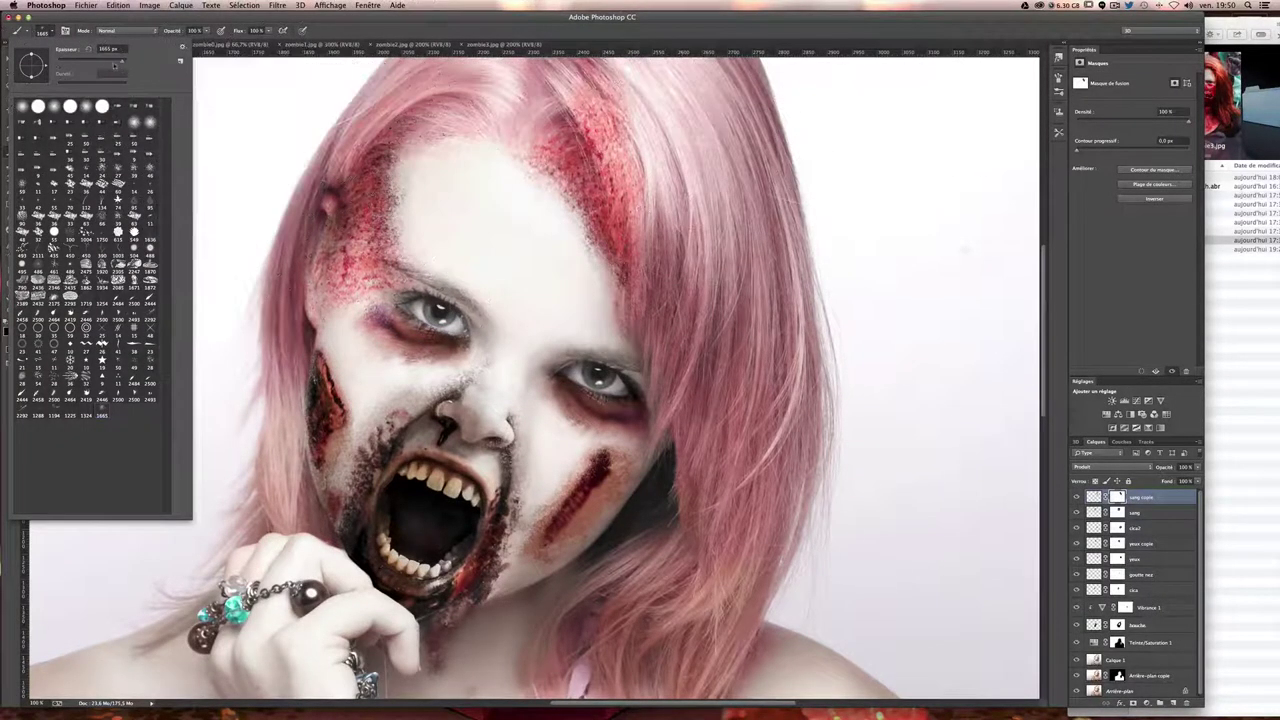
drag(116, 65, 110, 65)
click(505, 203)
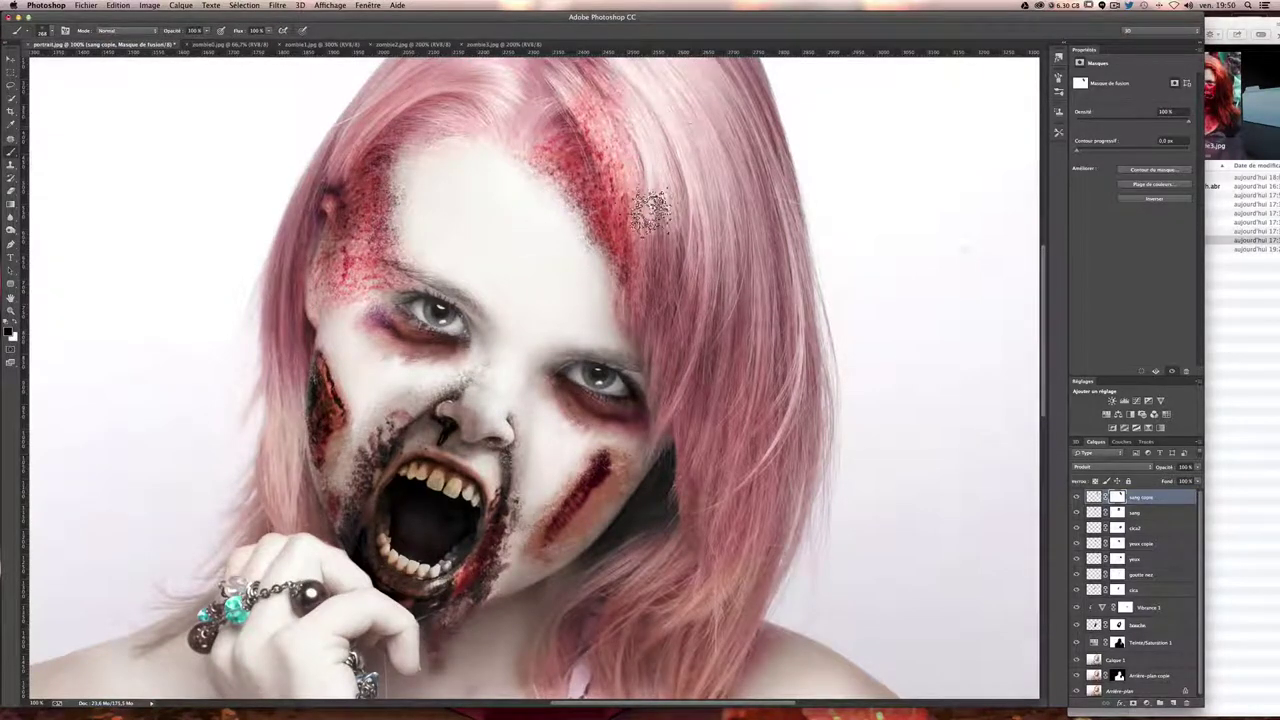
drag(650, 210, 655, 255)
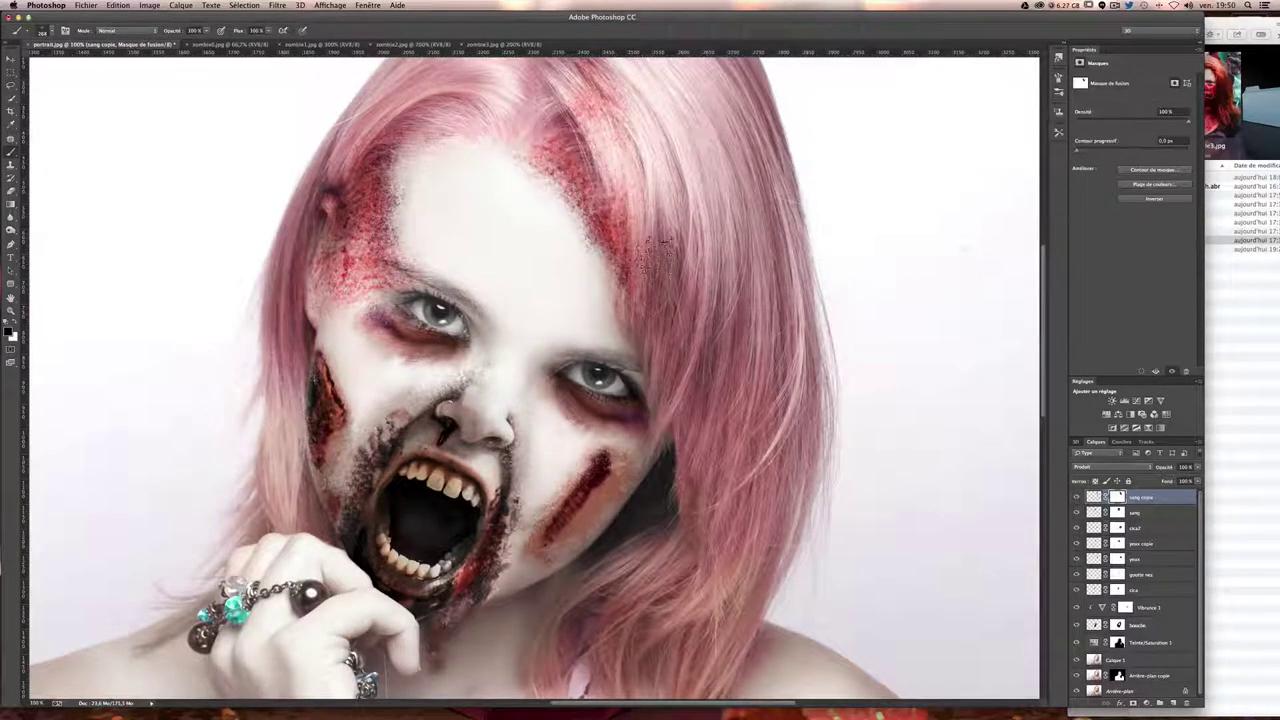
- Duplicate the blood texture down onto the centre of the face
scroll(615, 125, up, 3)
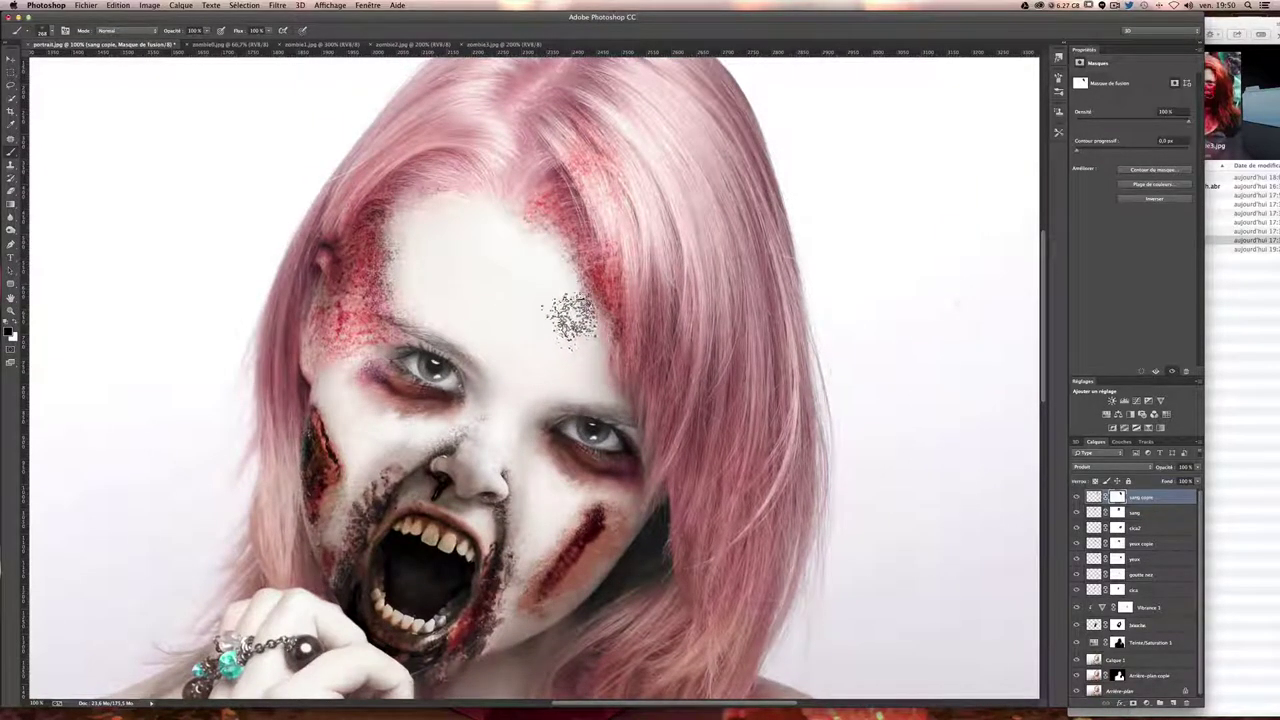
scroll(704, 352, down, 2)
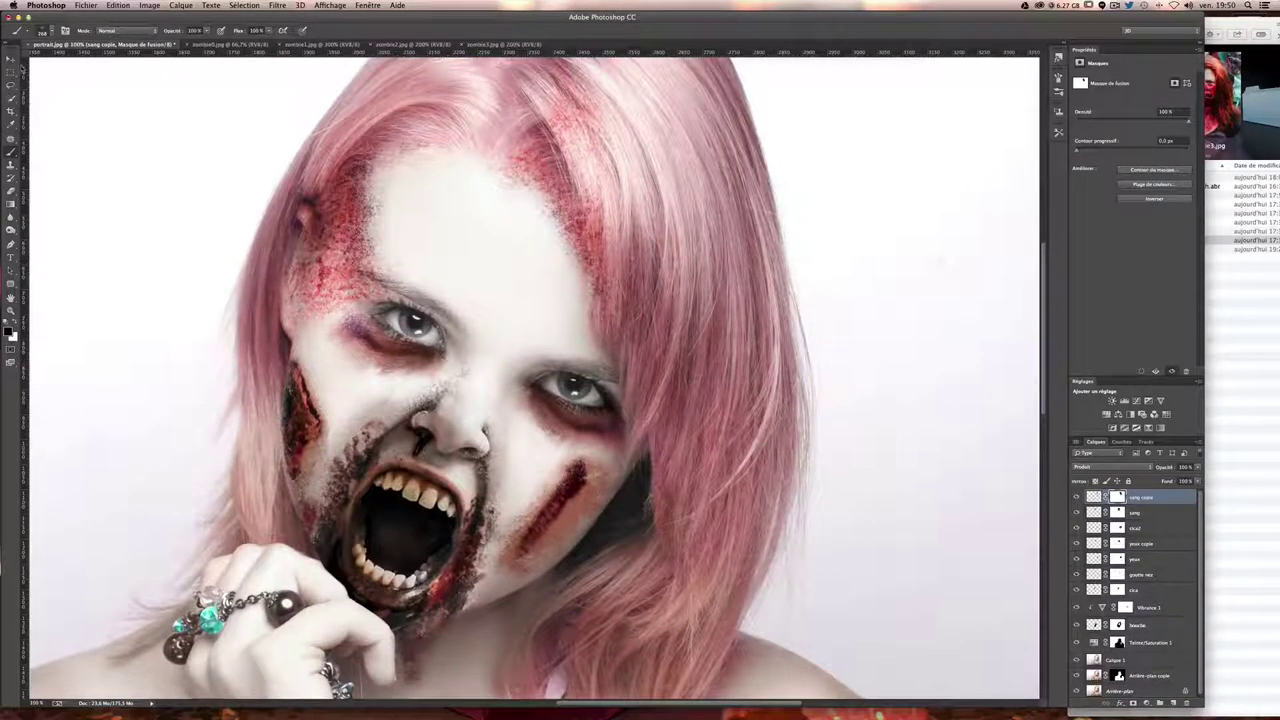
key(v)
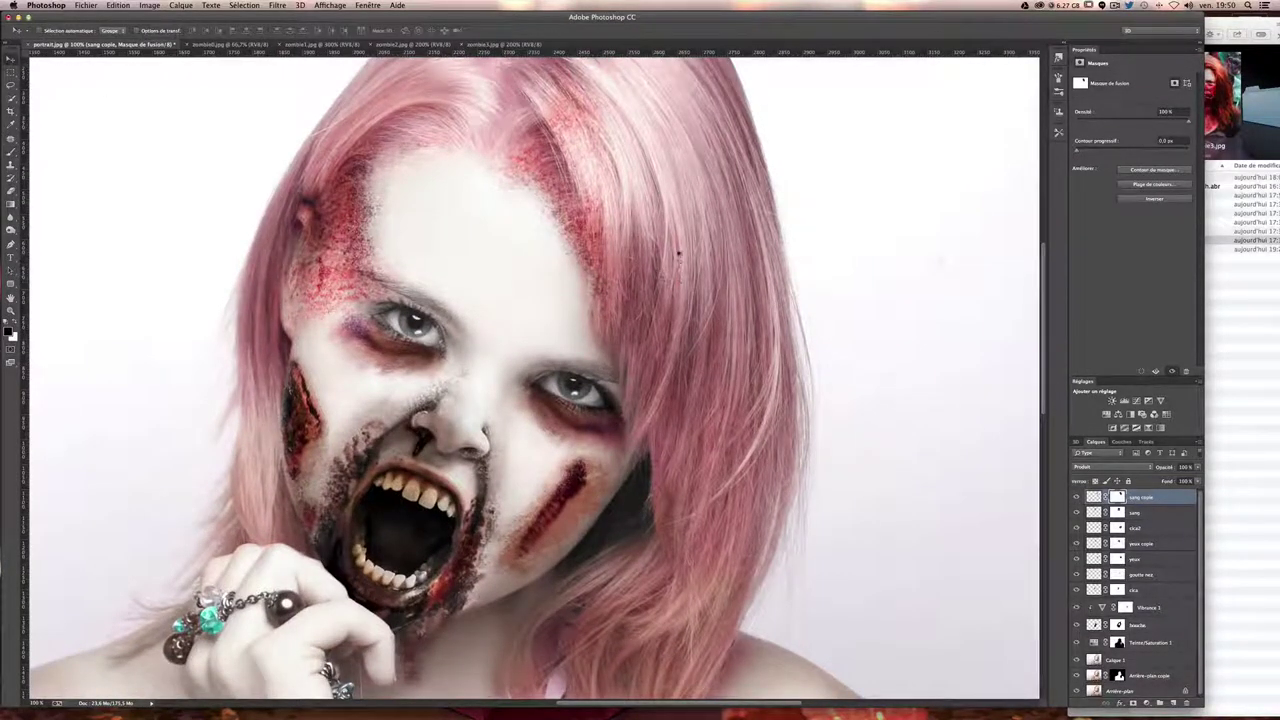
drag(678, 254, 611, 457)
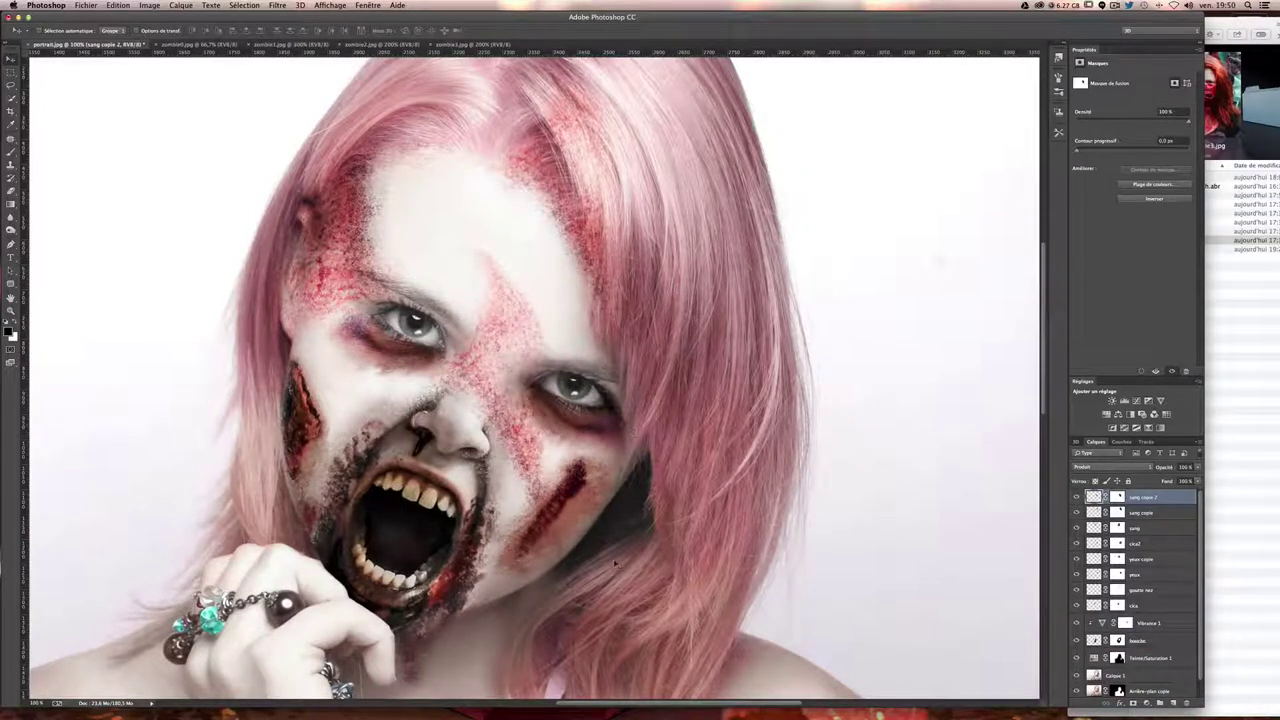
- Rotate and warp the sang copie 2 blood over the cheek, then duplicate it up-left
key(ctrl+t)
mouse_move(615, 563)
mouse_down()
mouse_move(533, 577)
mouse_move(545, 586)
mouse_up()
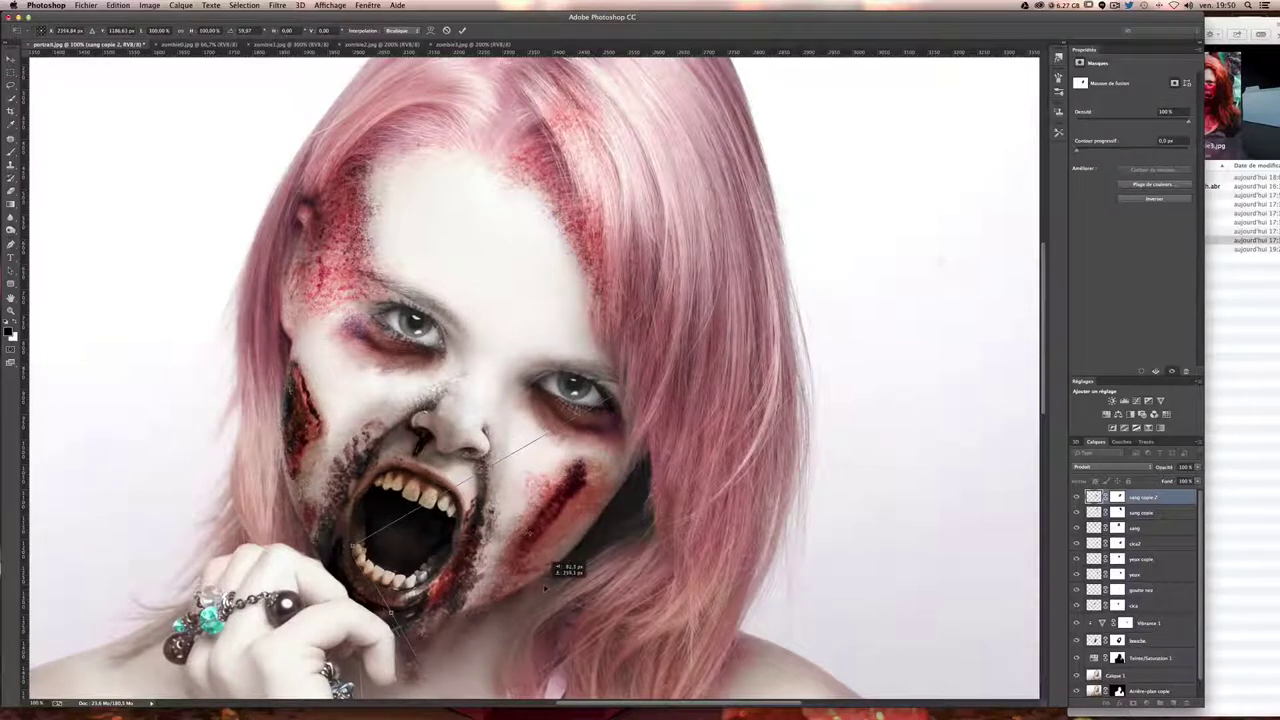
drag(545, 586, 573, 513)
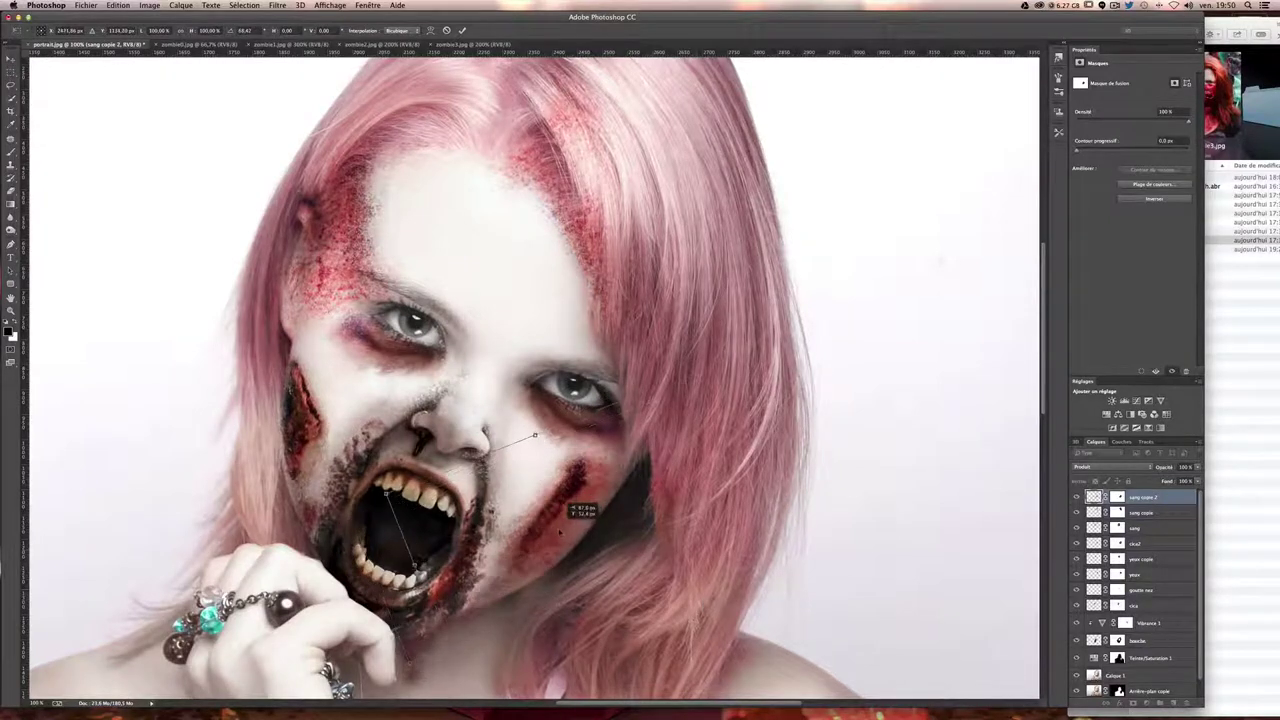
right_click(549, 525)
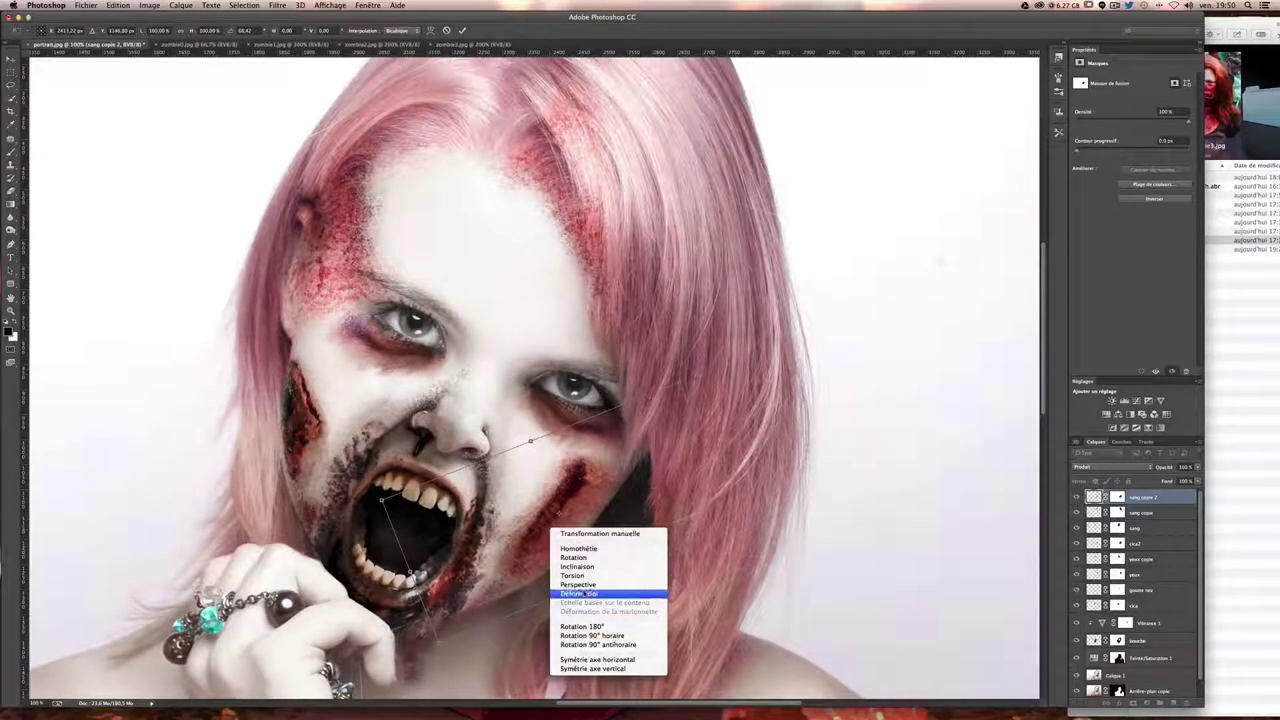
click(605, 594)
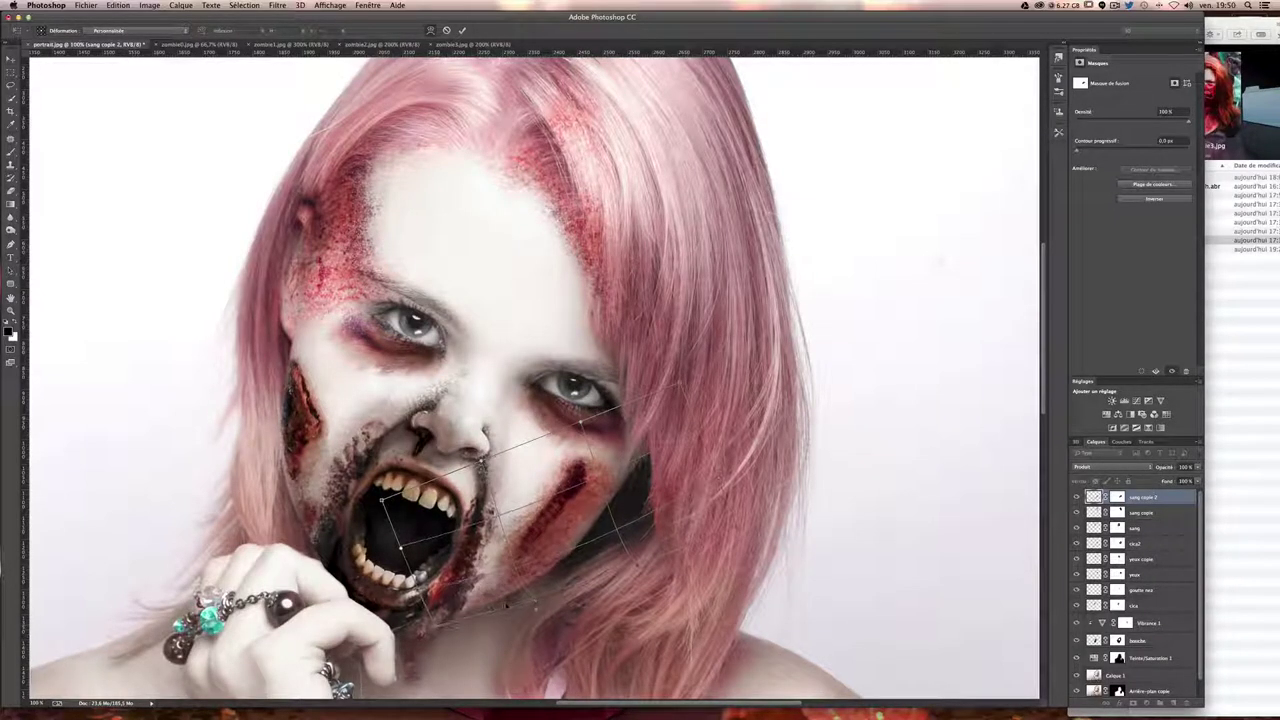
mouse_move(534, 604)
mouse_down()
mouse_move(645, 512)
mouse_move(642, 528)
mouse_up()
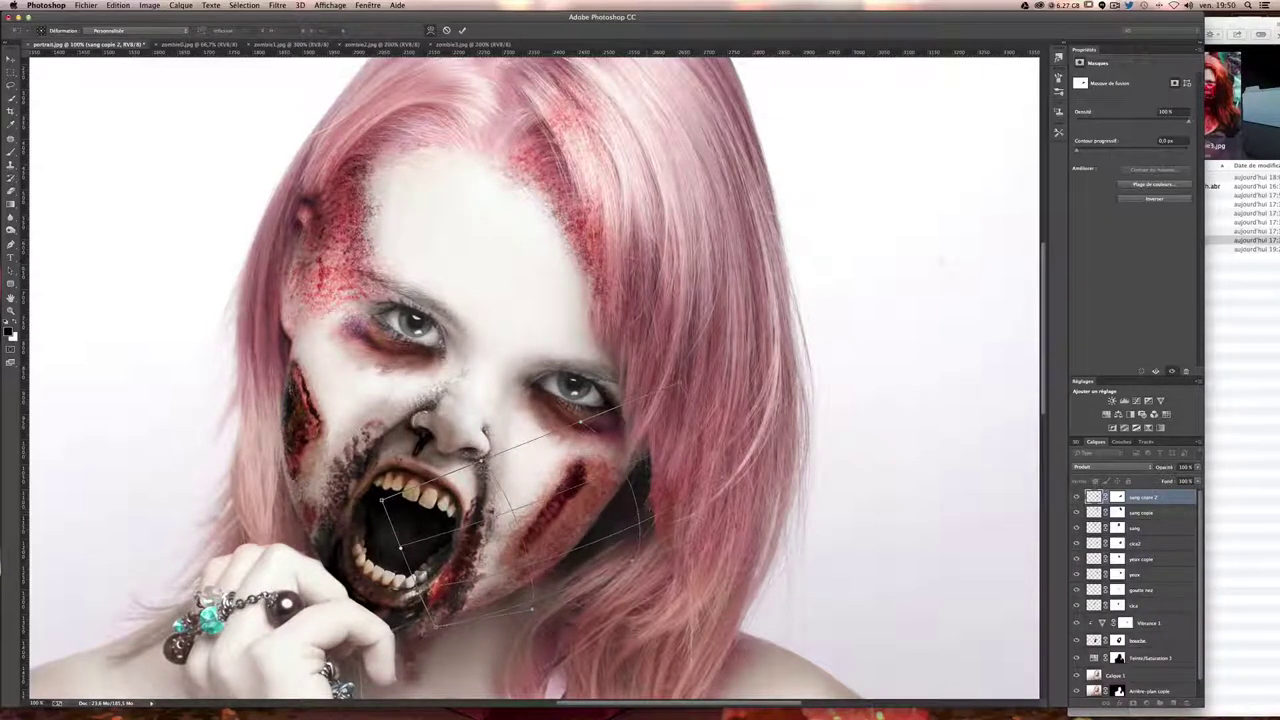
key(Return)
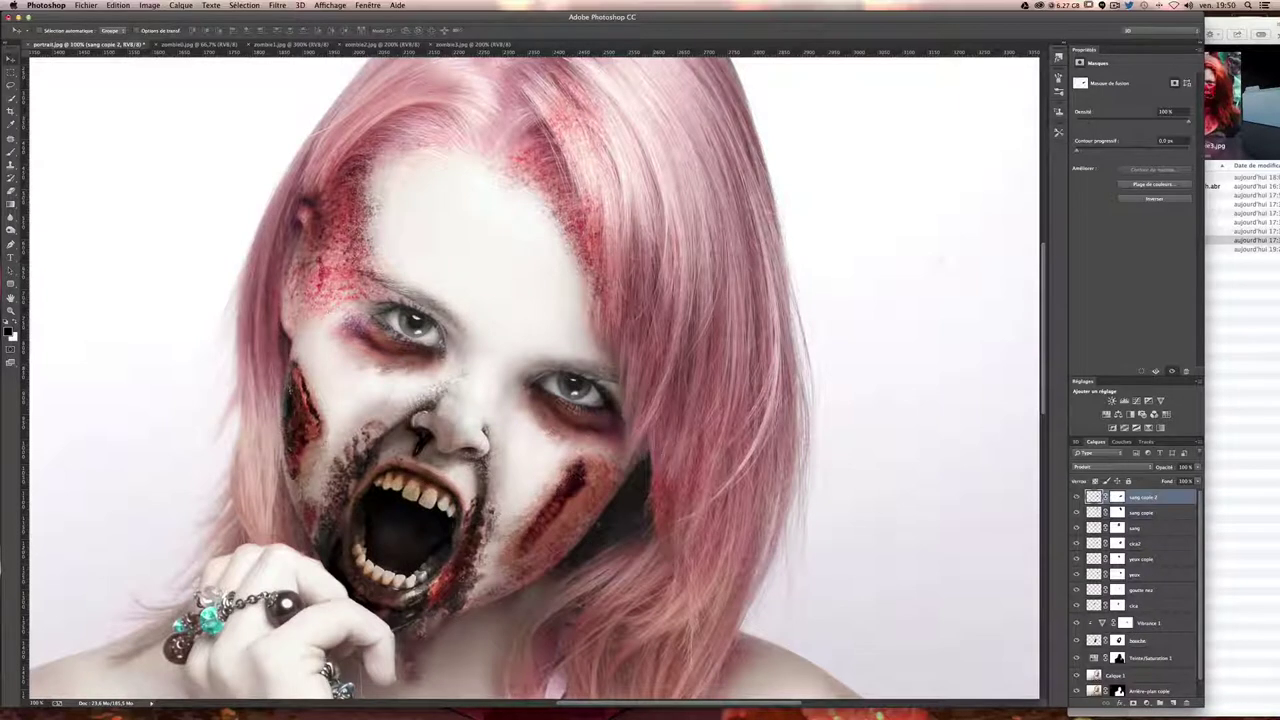
scroll(530, 376, down, 3)
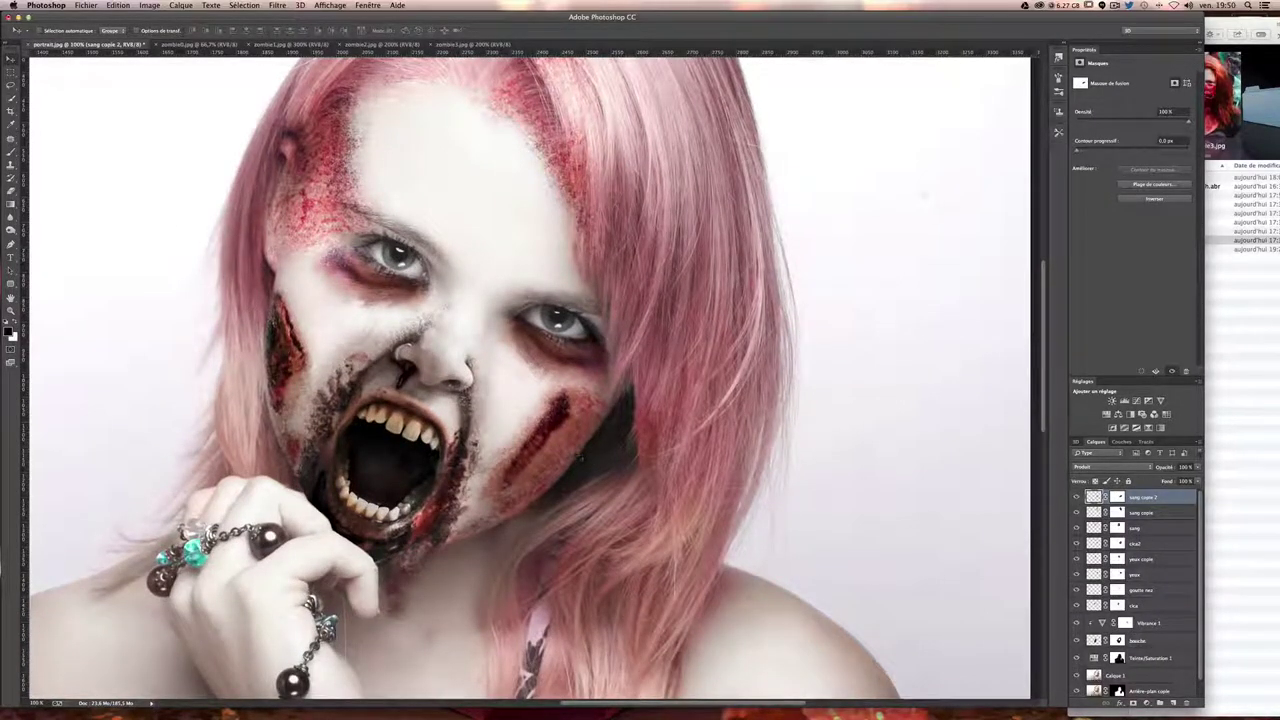
mouse_move(549, 490)
mouse_down()
mouse_move(586, 414)
mouse_move(565, 405)
mouse_up()
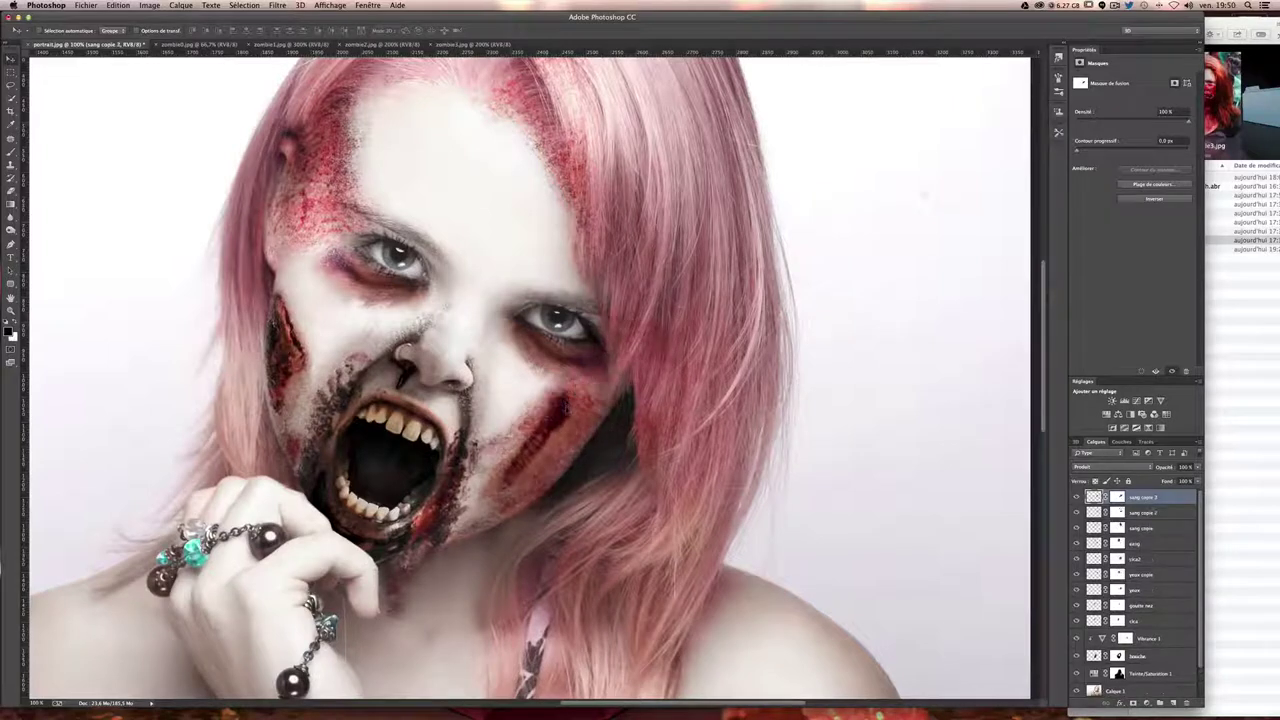
- Rotate and shrink the sang copie 3 blood into a thin slanted streak
key(ctrl+t)
drag(640, 472, 630, 426)
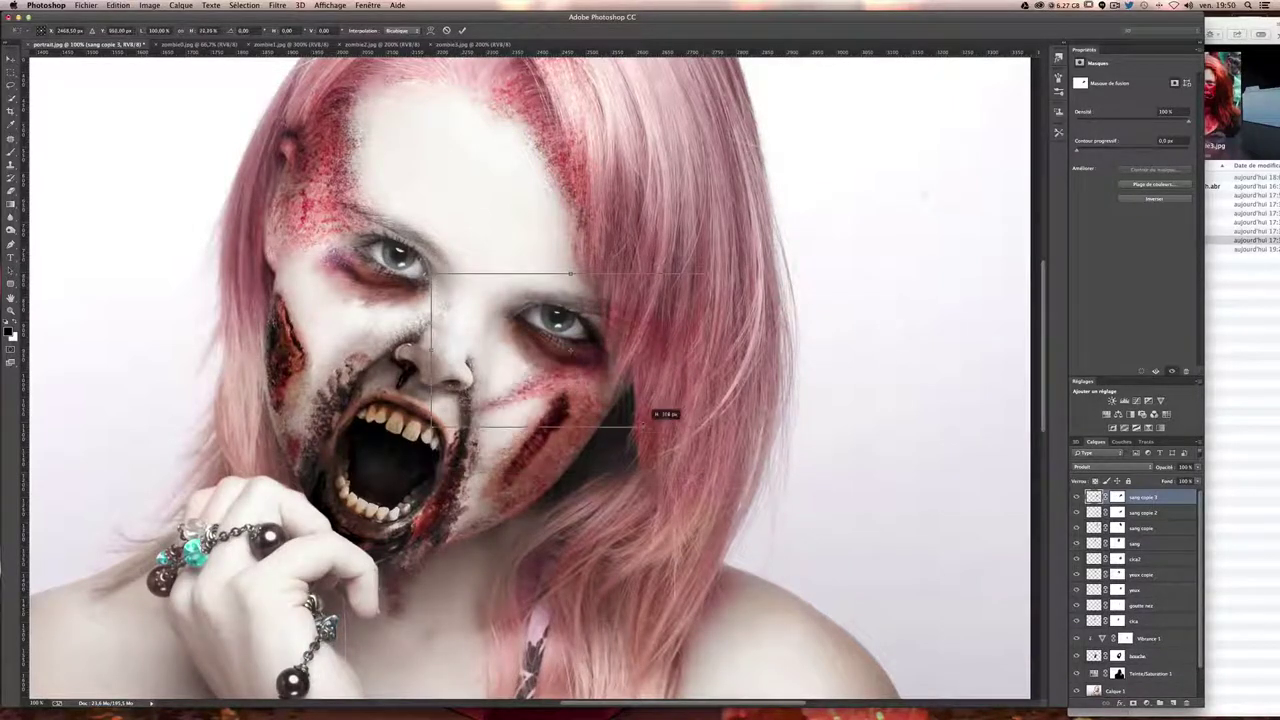
key(ctrl+z)
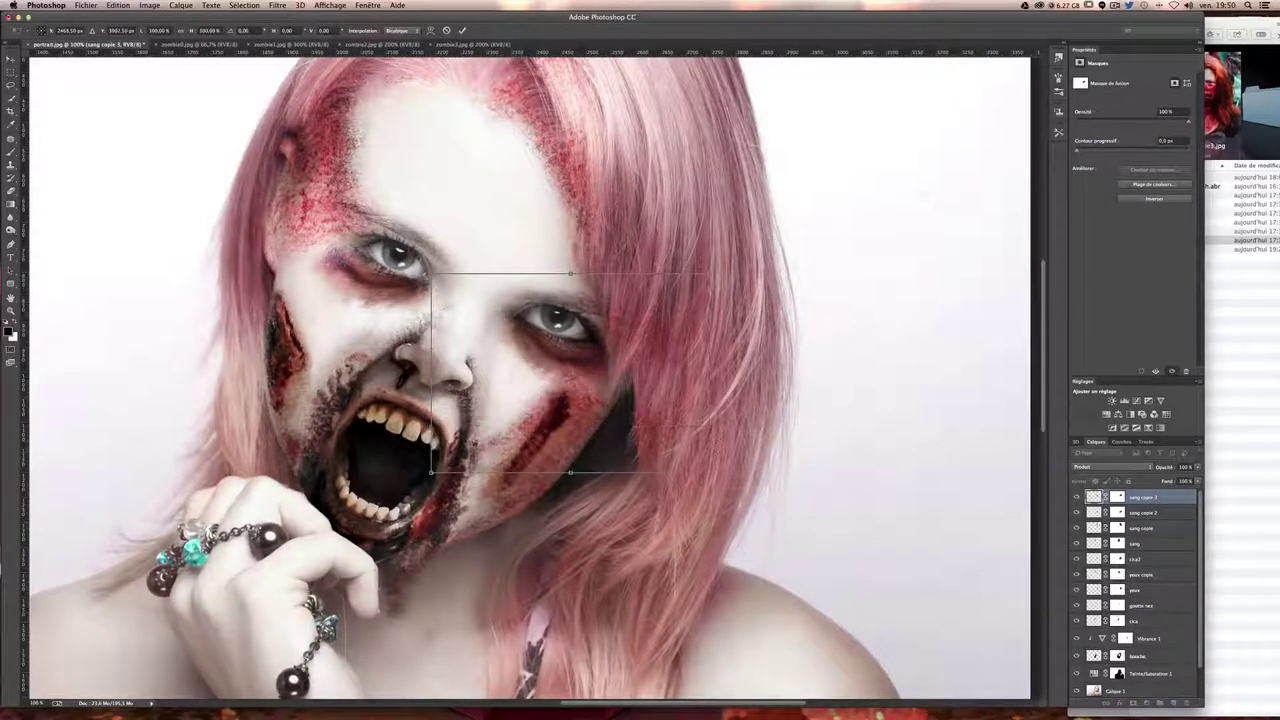
drag(710, 472, 648, 431)
key(ctrl+z)
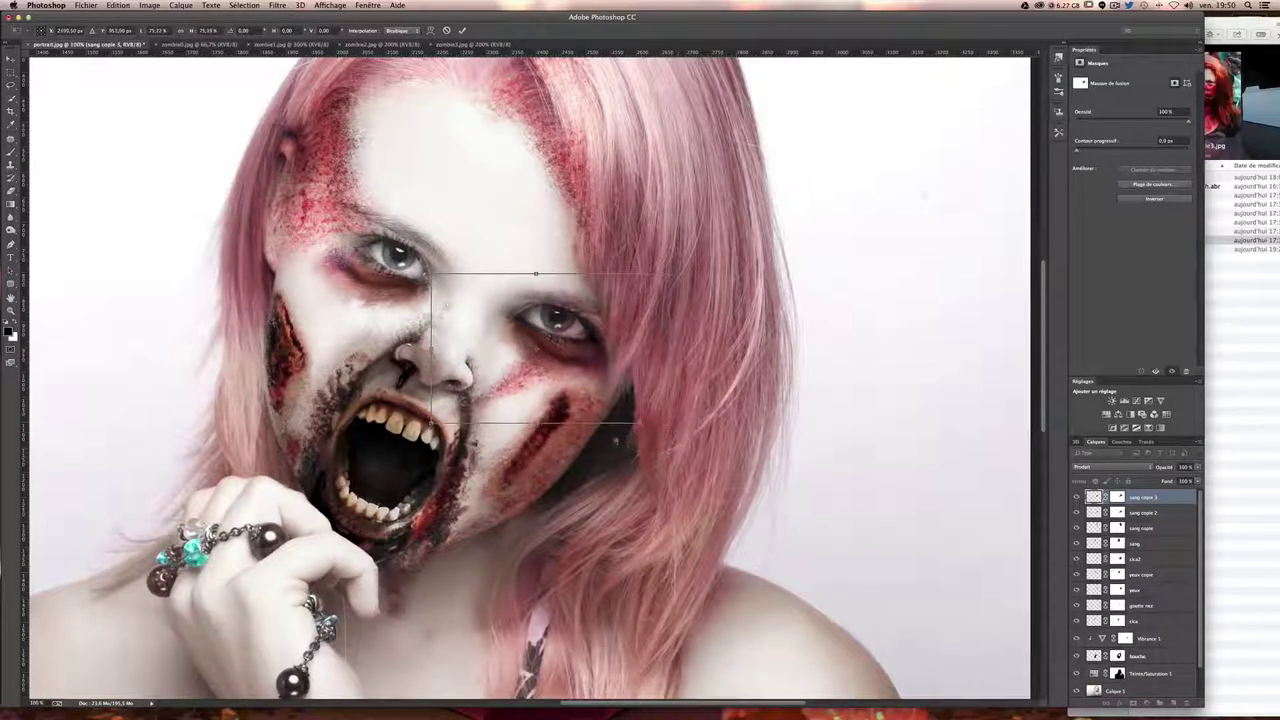
mouse_move(650, 470)
mouse_down()
mouse_move(661, 440)
mouse_move(592, 414)
mouse_move(642, 392)
mouse_up()
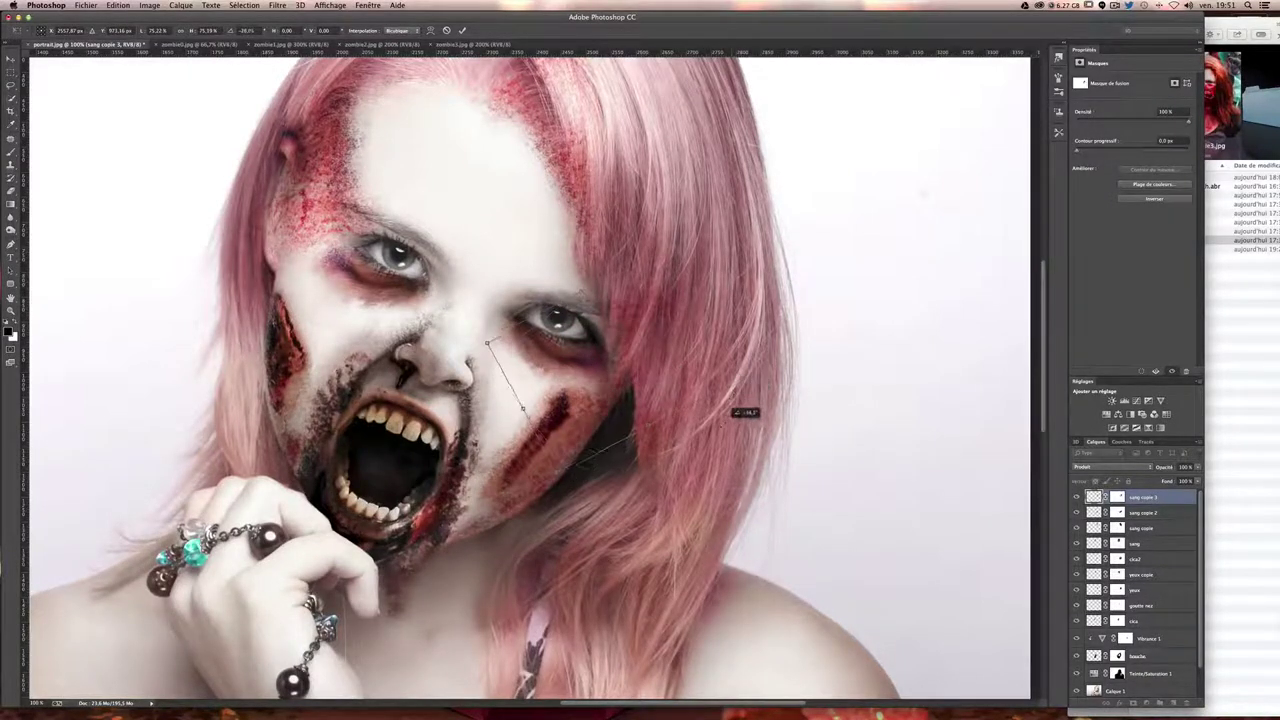
drag(643, 391, 722, 428)
- Warp the streak to bend across the cheek beside the gash
right_click(653, 389)
click(705, 450)
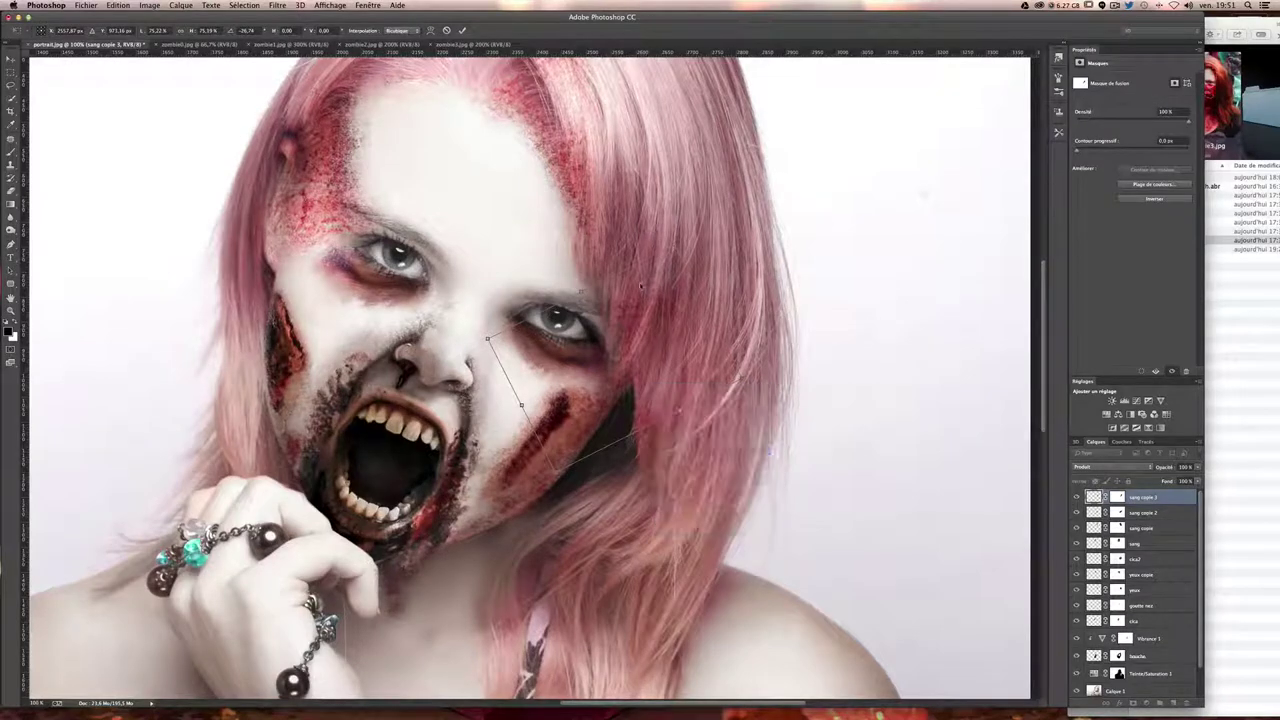
mouse_move(590, 390)
mouse_down()
mouse_move(637, 290)
mouse_move(690, 292)
mouse_up()
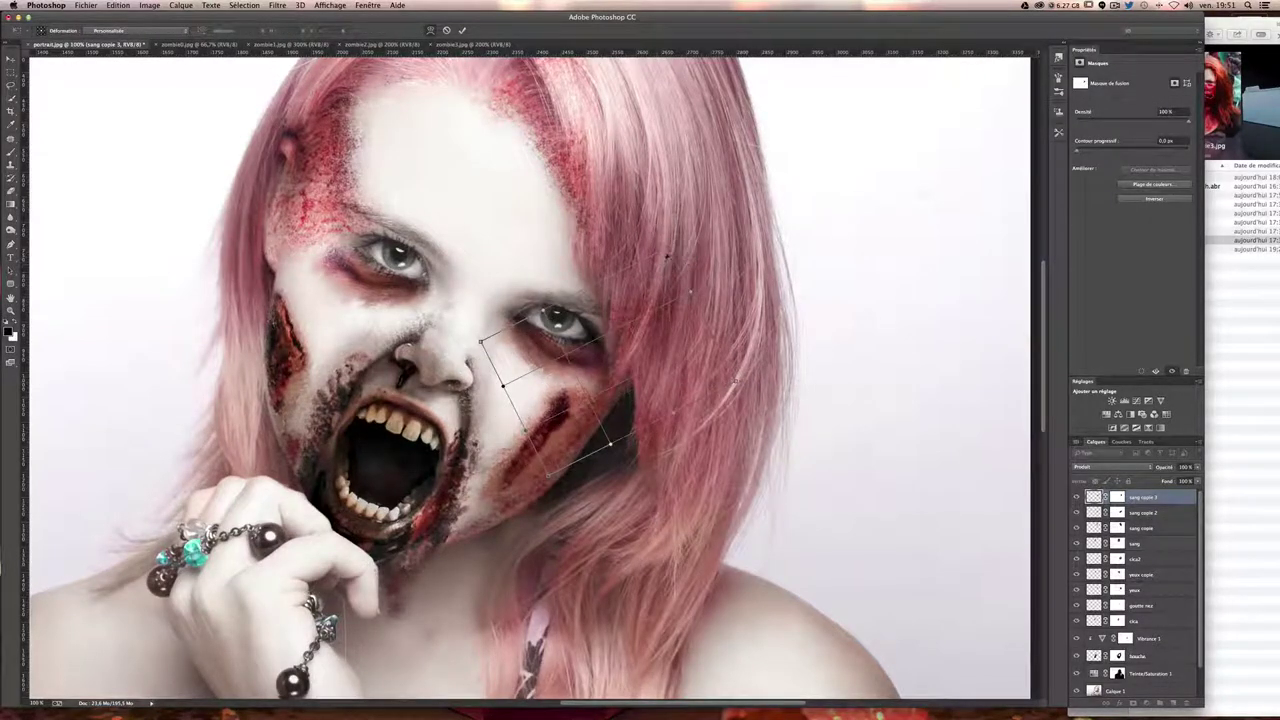
drag(736, 380, 717, 402)
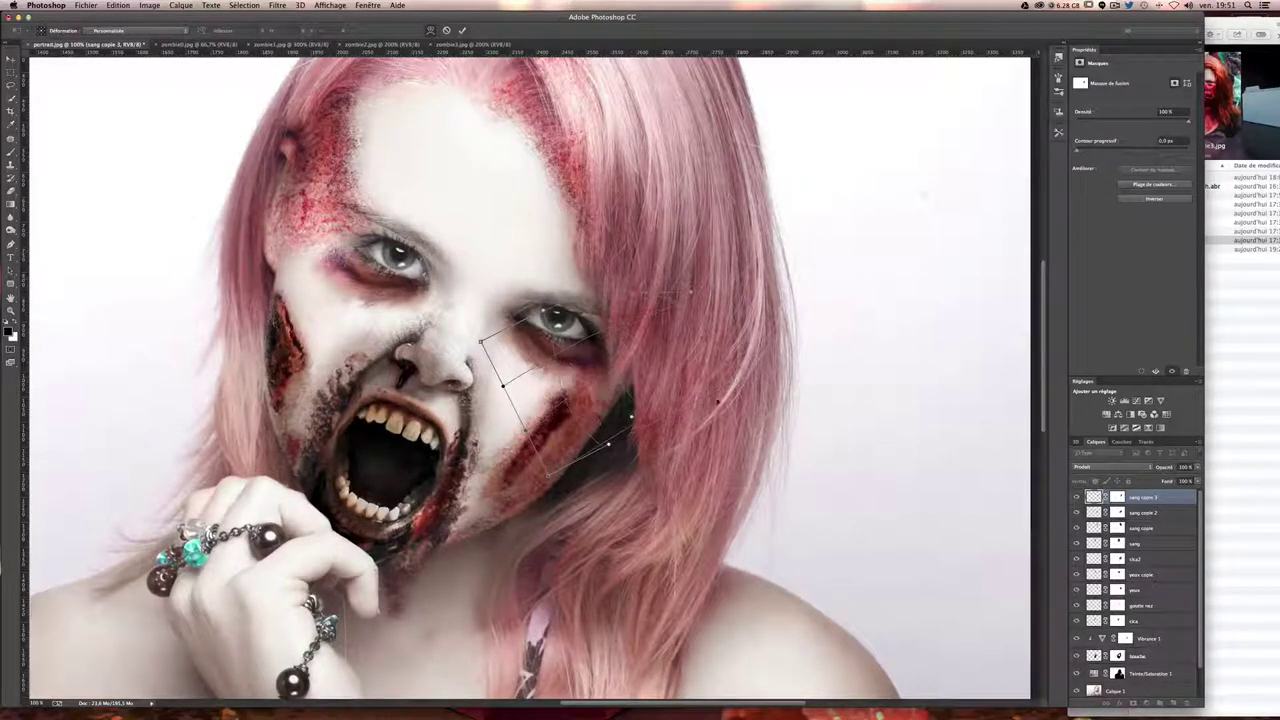
mouse_move(522, 364)
mouse_down()
mouse_move(559, 421)
mouse_move(608, 452)
mouse_up()
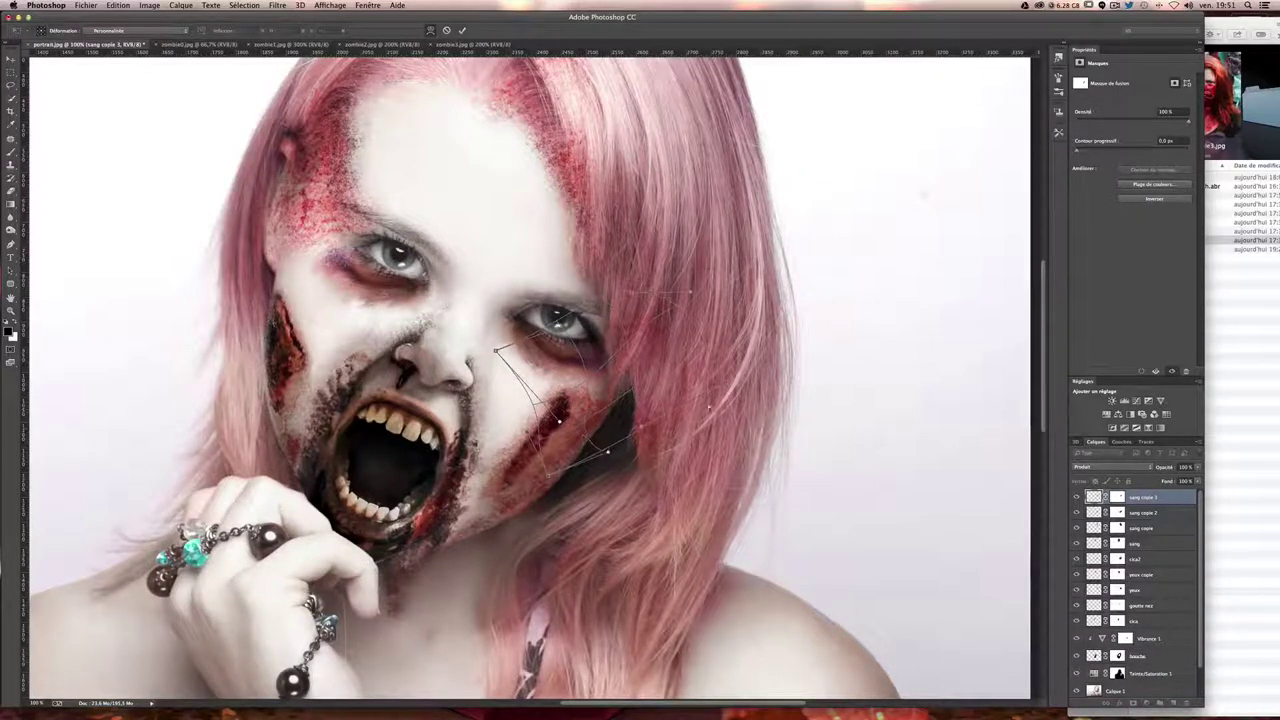
drag(625, 405, 607, 456)
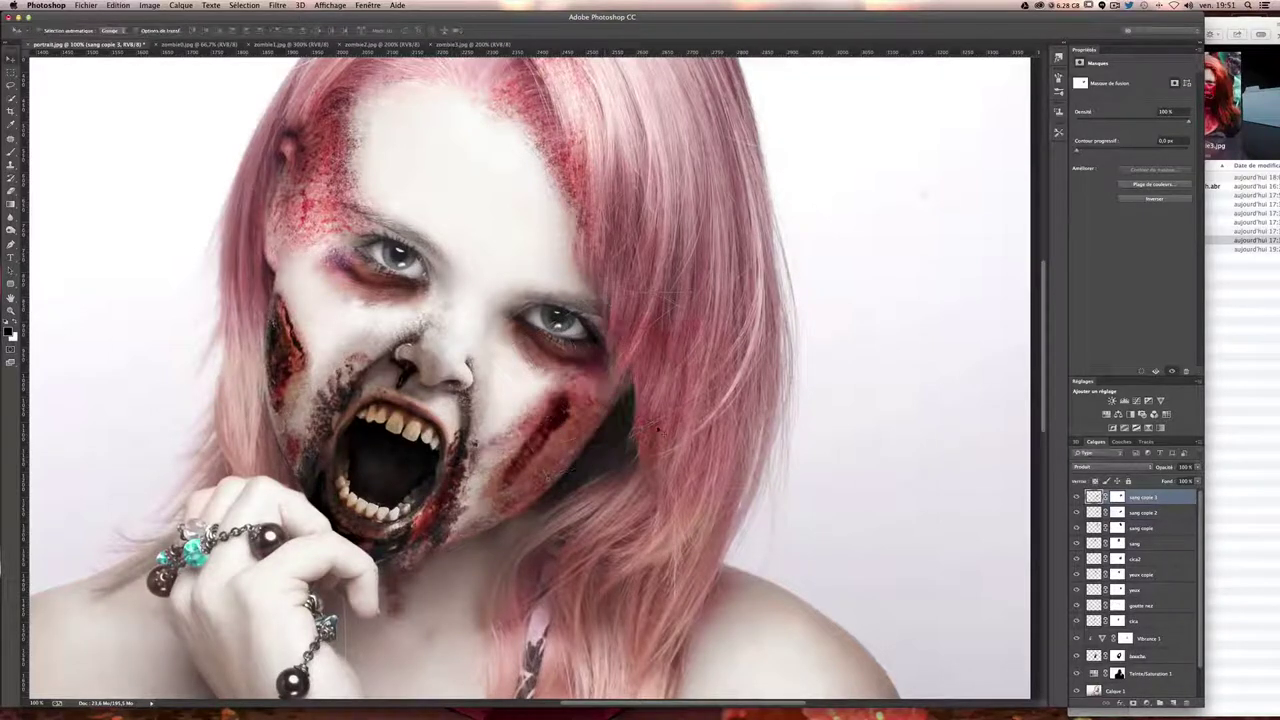
key(Return)
- Compare the new sang copie 3 blood streak and nudge it into place along the cheek
click(1076, 497)
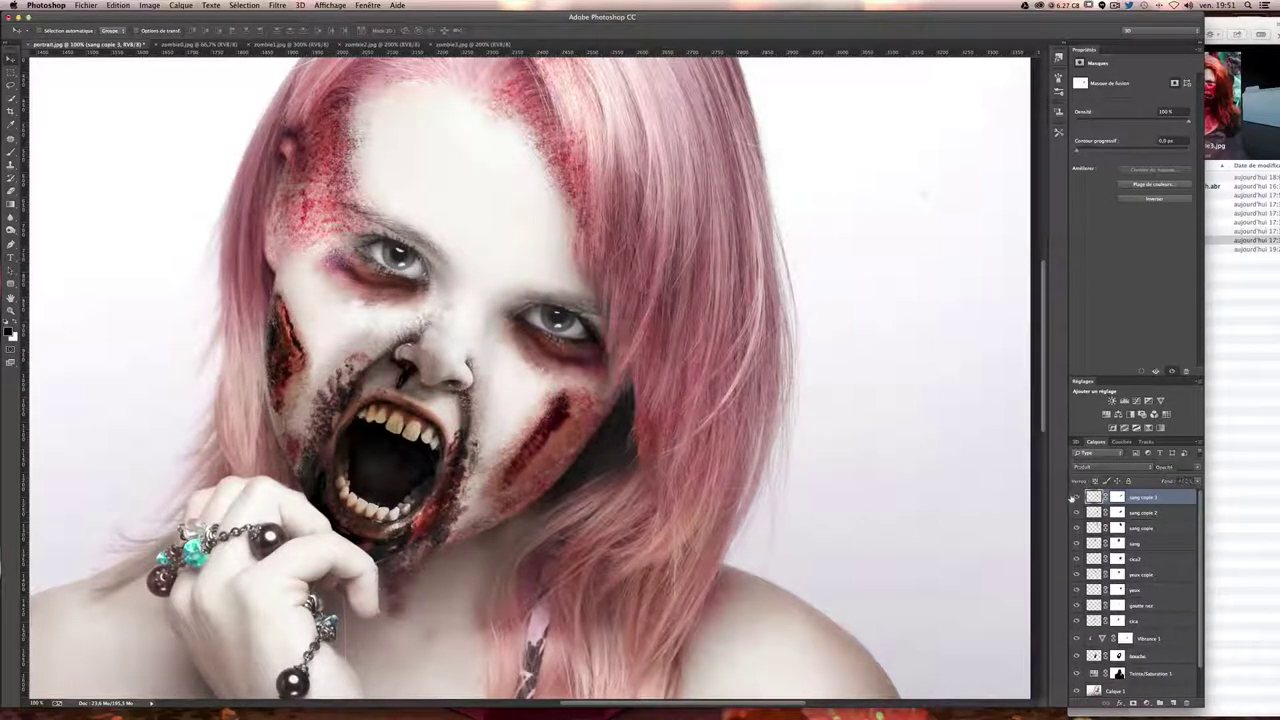
click(1076, 497)
drag(695, 381, 612, 386)
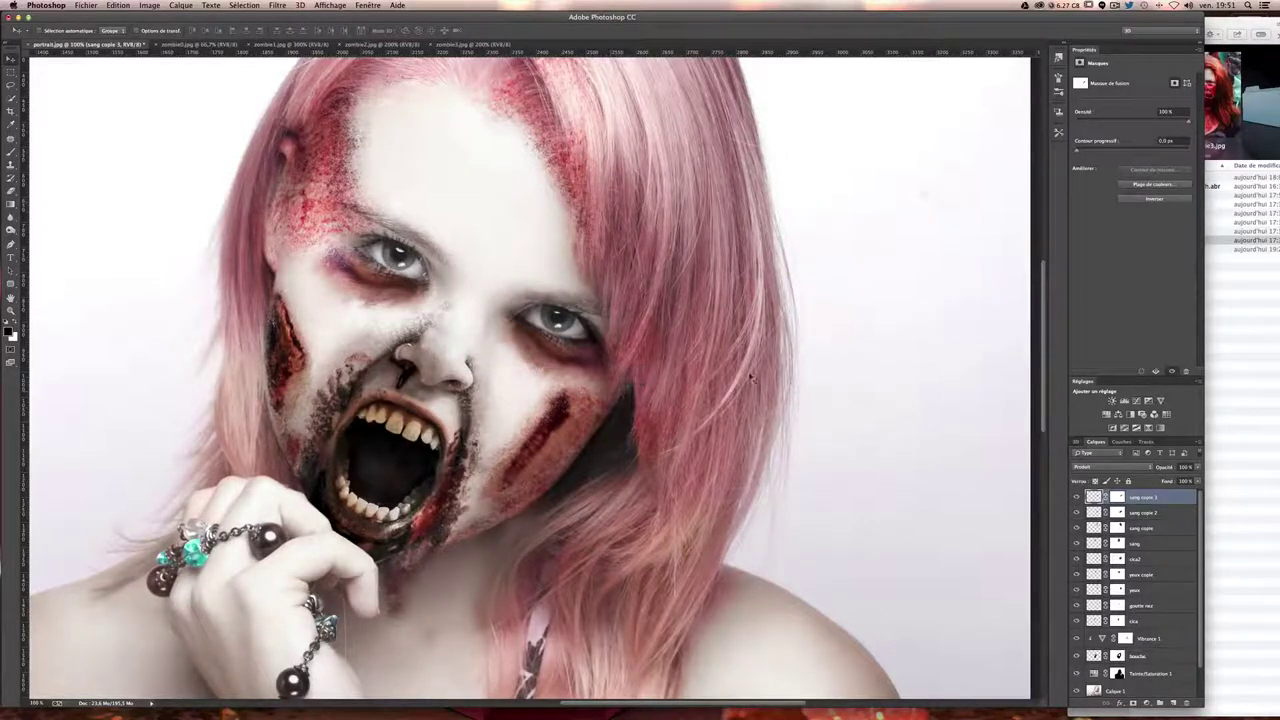
key(super+minus)
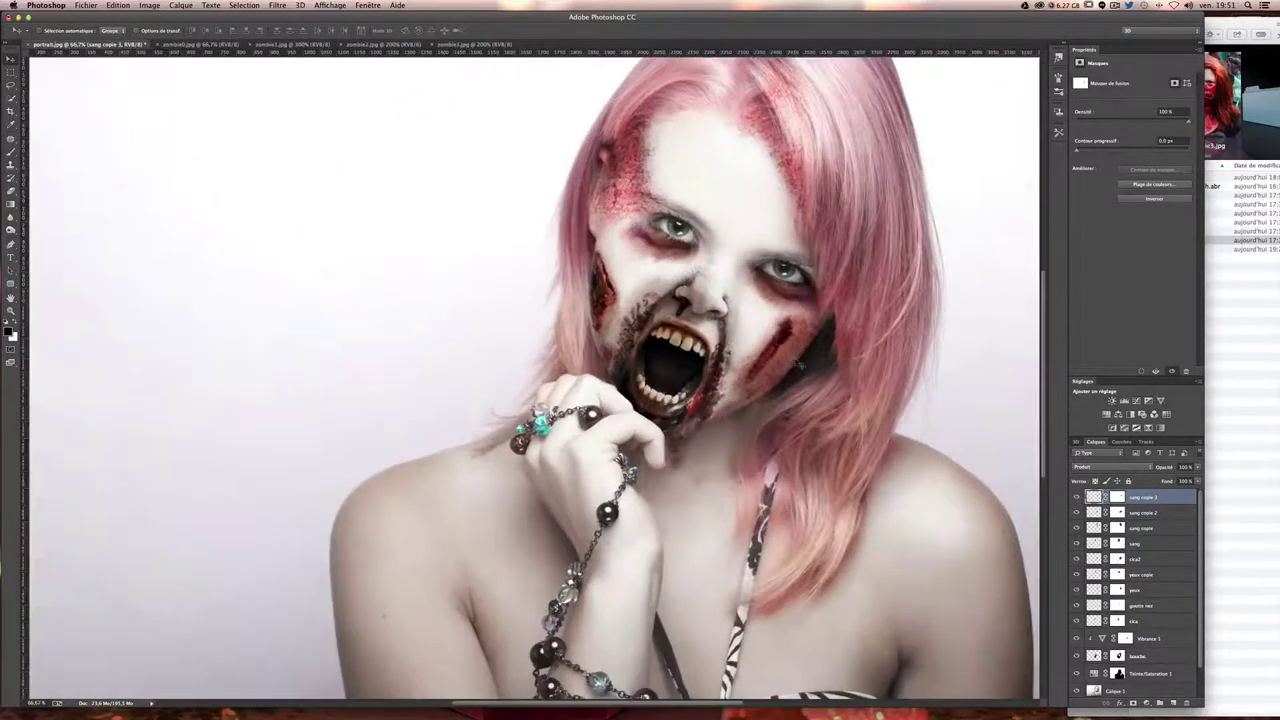
key(super+plus)
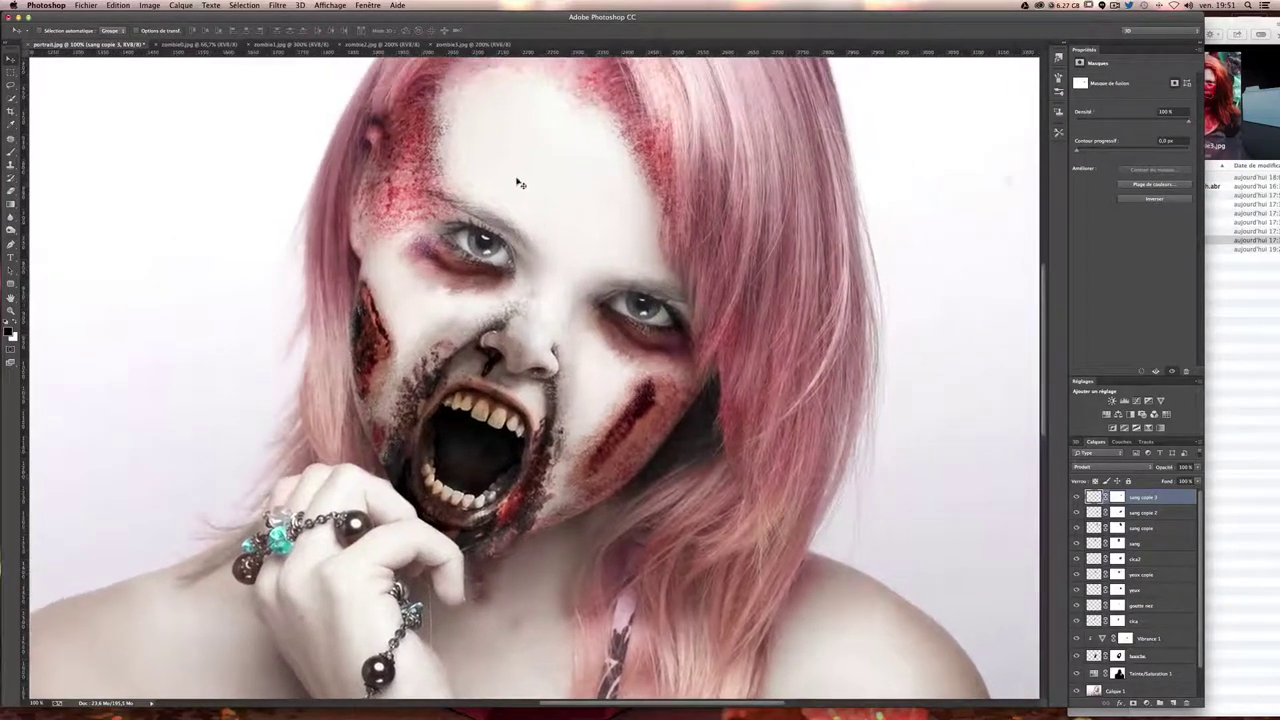
- Scroll the canvas down and left to show the bare left shoulder and chest
scroll(548, 188, up, 2)
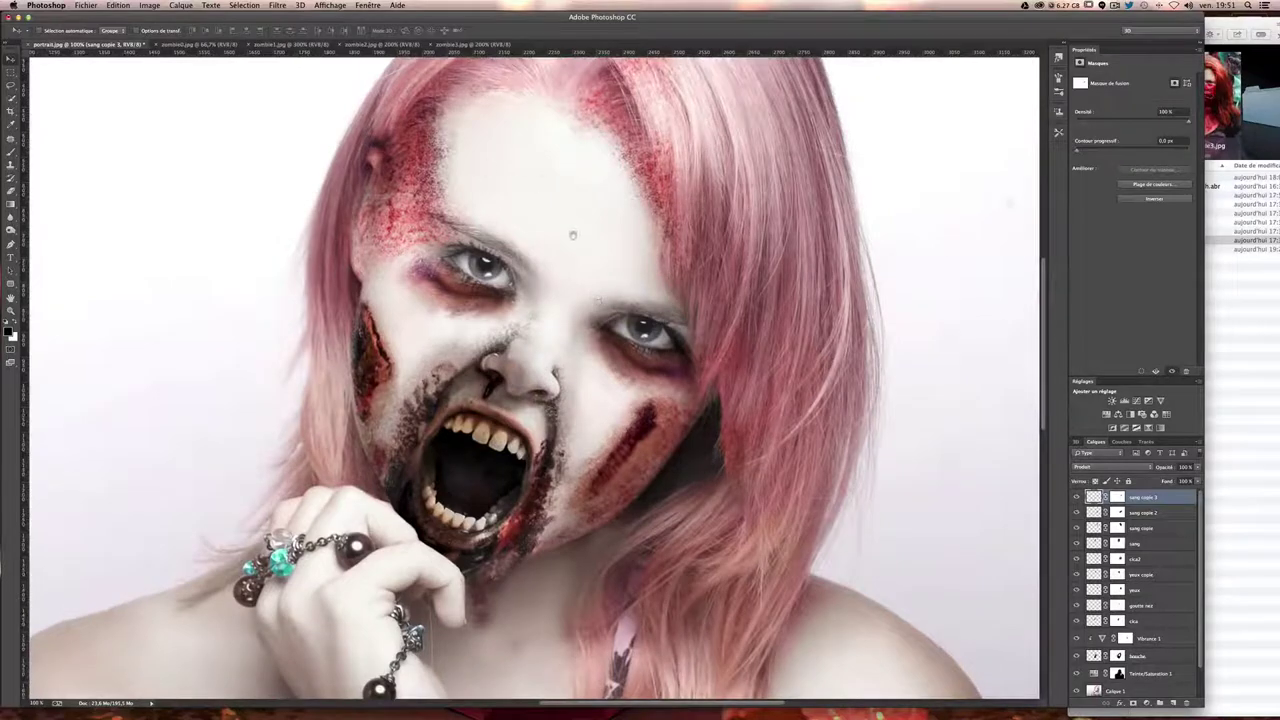
scroll(612, 262, down, 2)
scroll(620, 290, down, 5)
scroll(630, 320, up, 5)
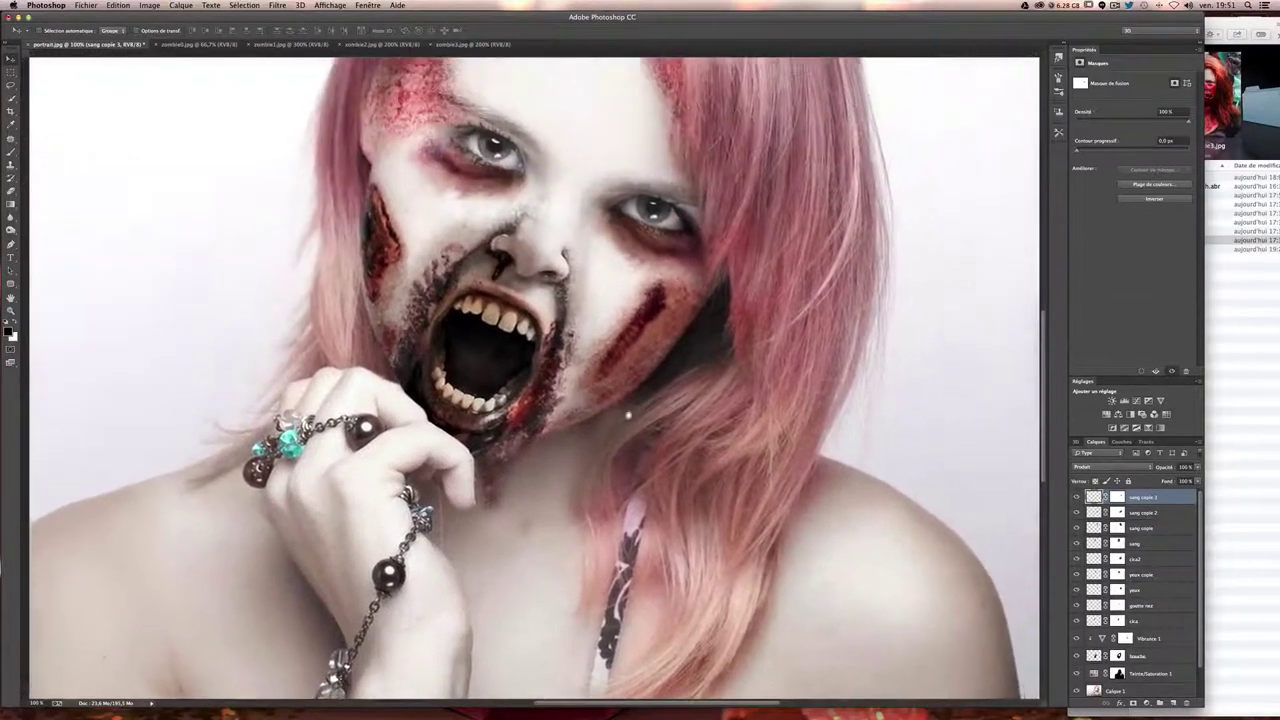
scroll(636, 338, up, 1)
scroll(640, 320, down, 3)
scroll(660, 295, down, 2)
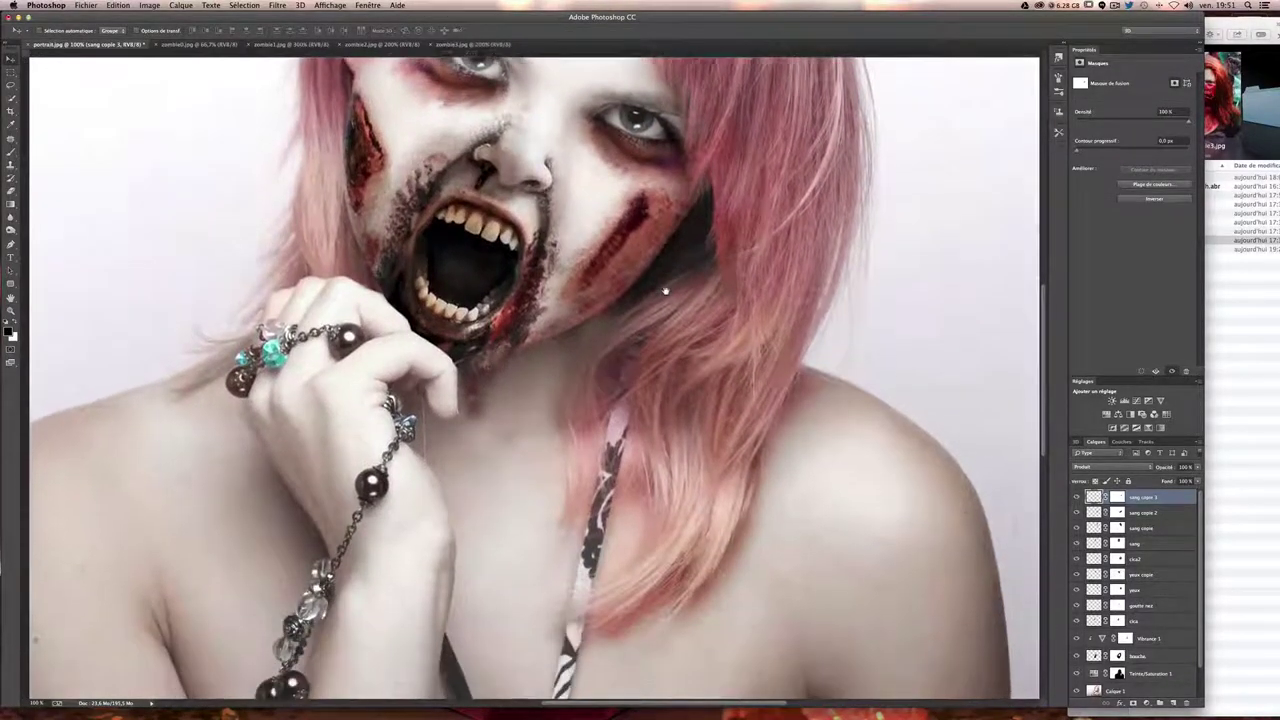
scroll(450, 320, down, 3)
scroll(500, 290, down, 1)
scroll(550, 265, down, 3)
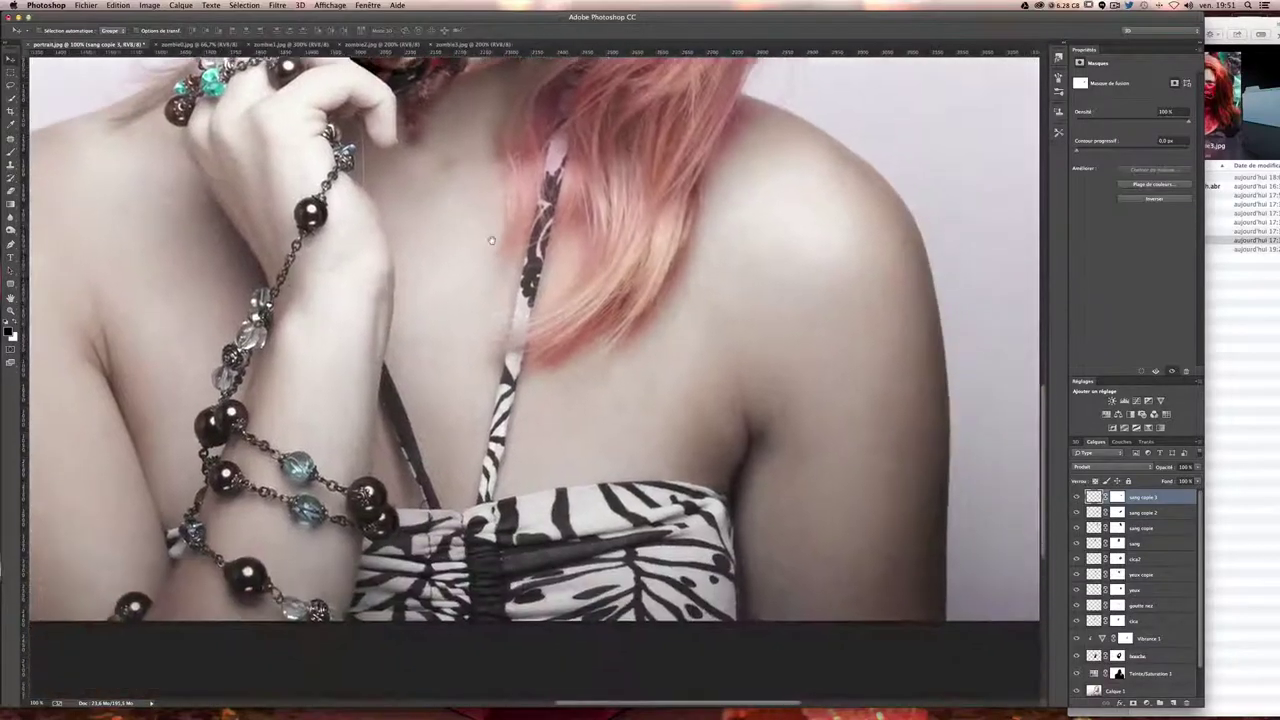
scroll(590, 275, left, 1)
scroll(615, 305, left, 3)
scroll(640, 335, up, 1)
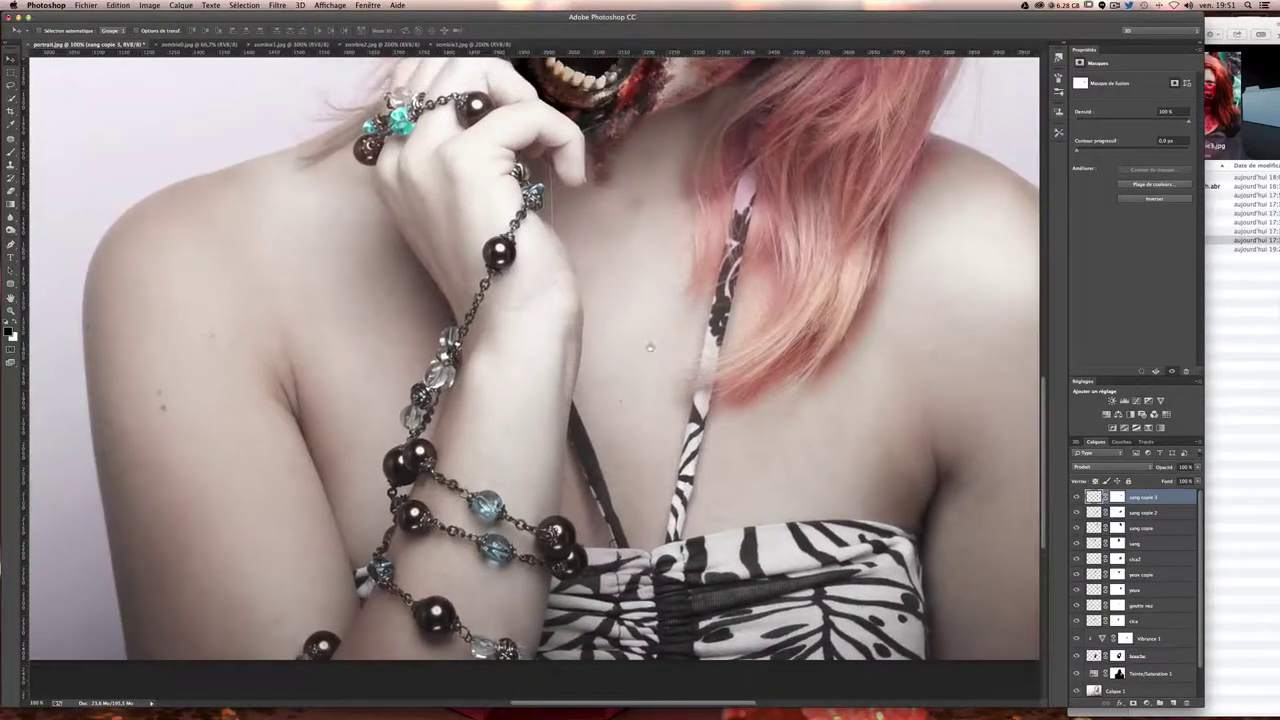
key(l)
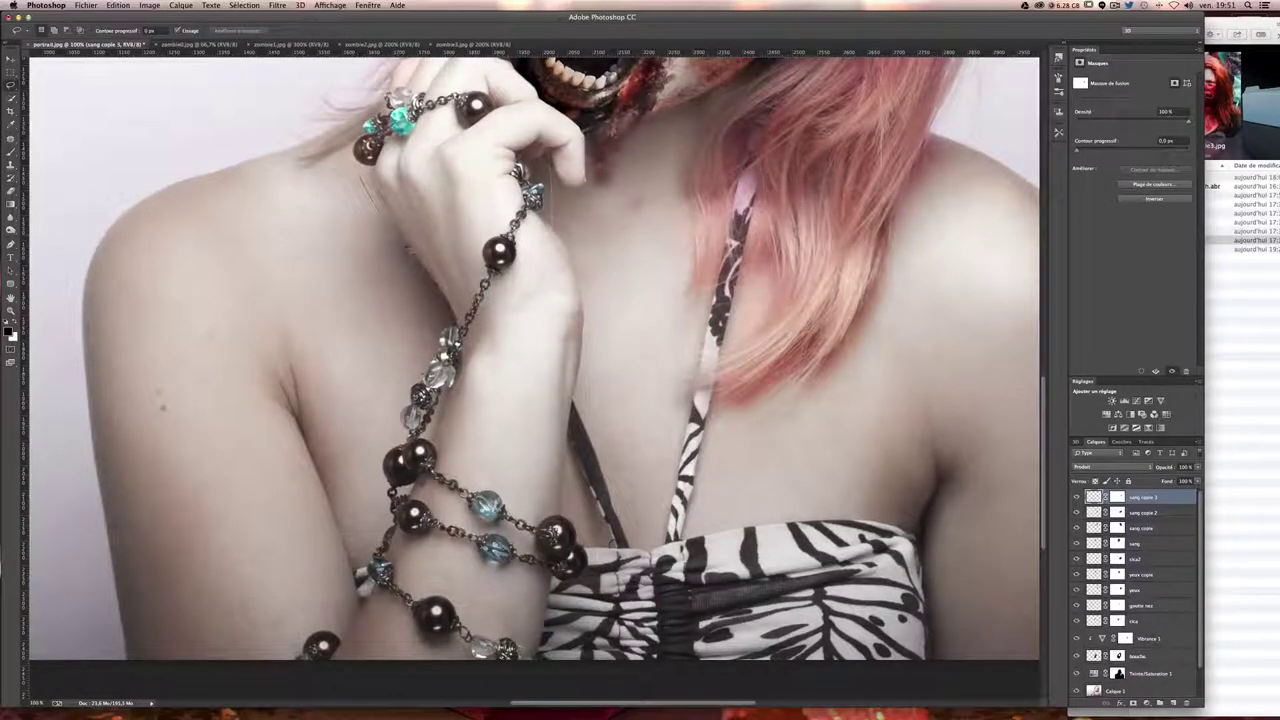
- Lasso a patch of left-shoulder skin and copy it onto new layer Calque 2
mouse_move(318, 449)
mouse_down()
mouse_move(305, 352)
mouse_move(148, 298)
mouse_up()
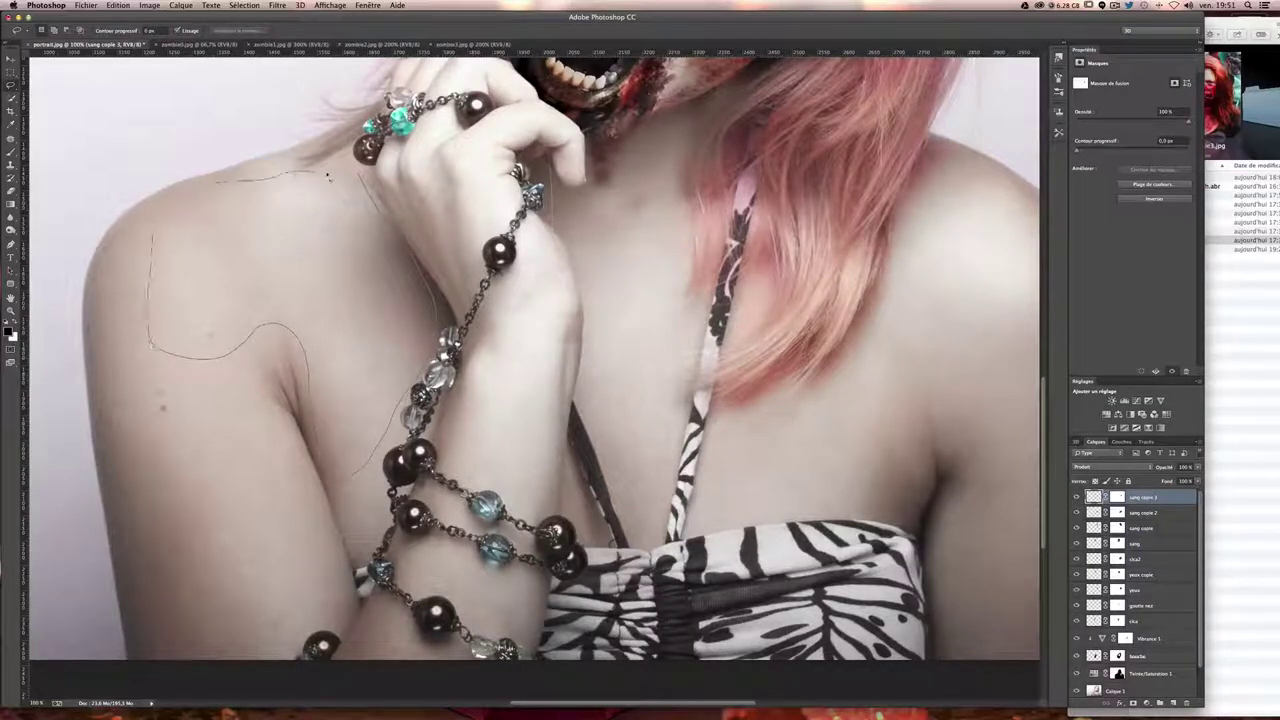
drag(352, 472, 340, 470)
scroll(730, 372, up, 5)
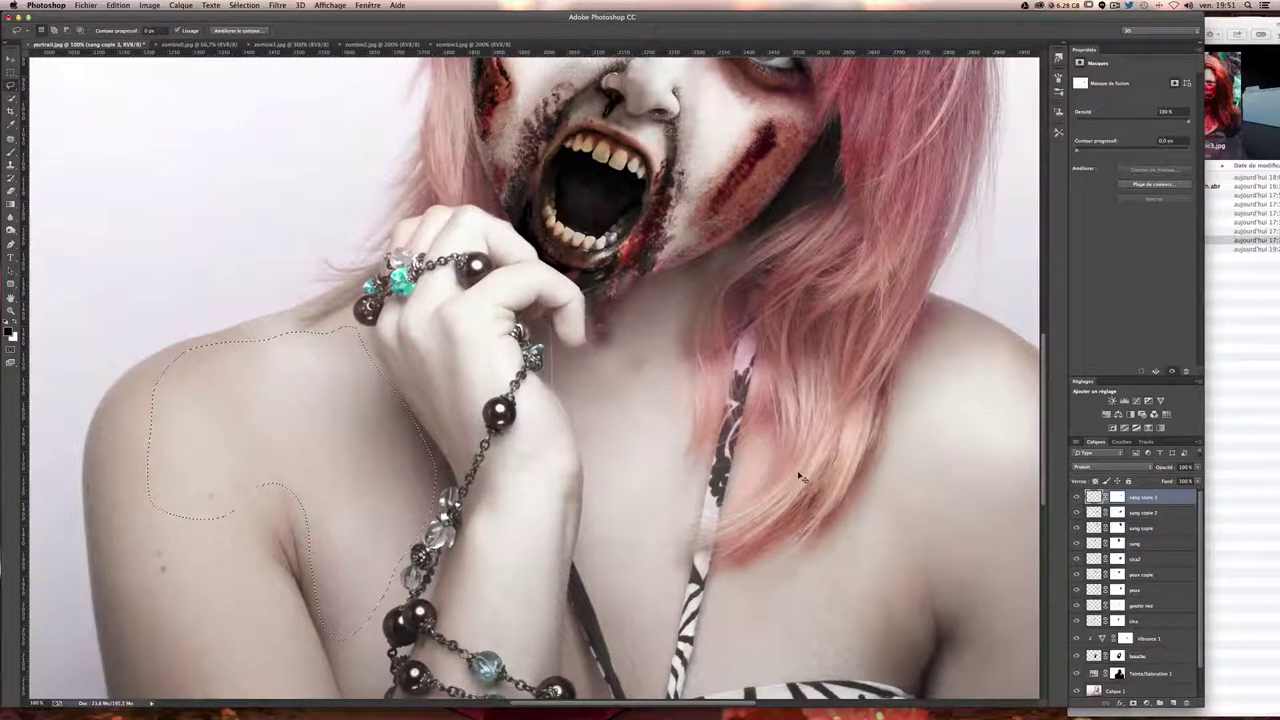
key(ctrl+j)
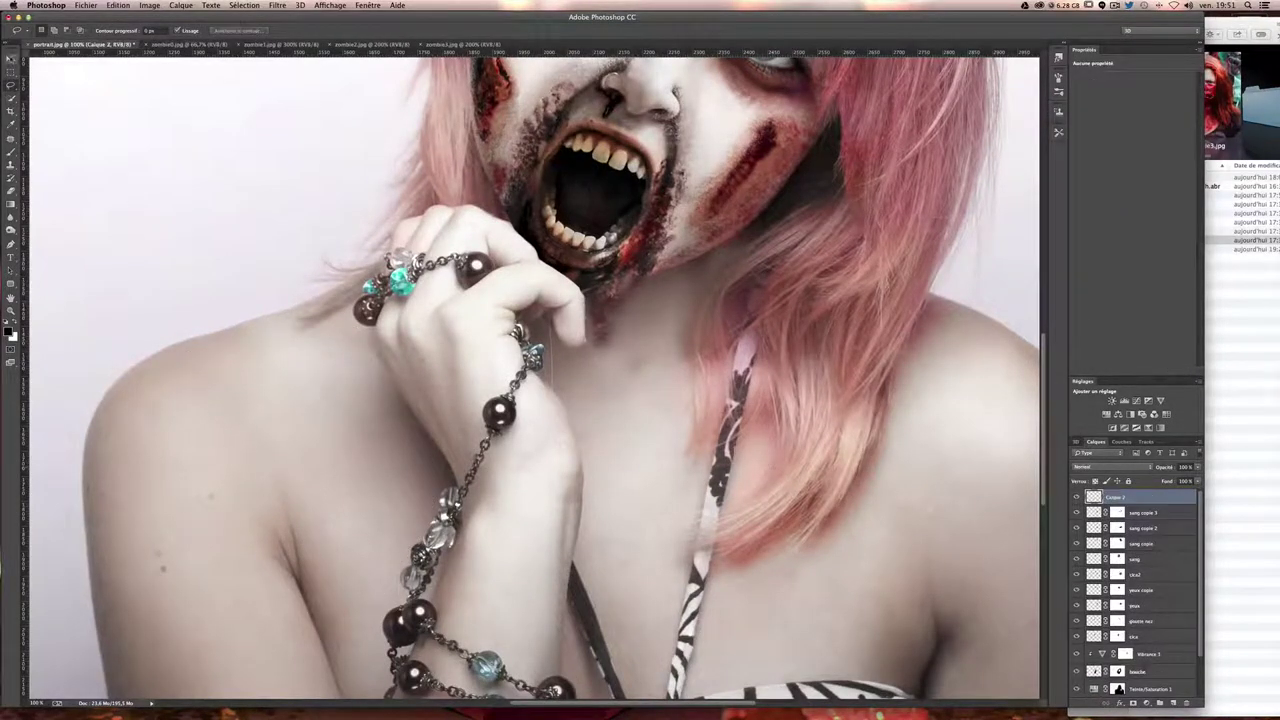
- Move the Calque 2 skin patch up the face onto the forehead
key(v)
drag(300, 480, 600, 400)
scroll(457, 470, down, 2)
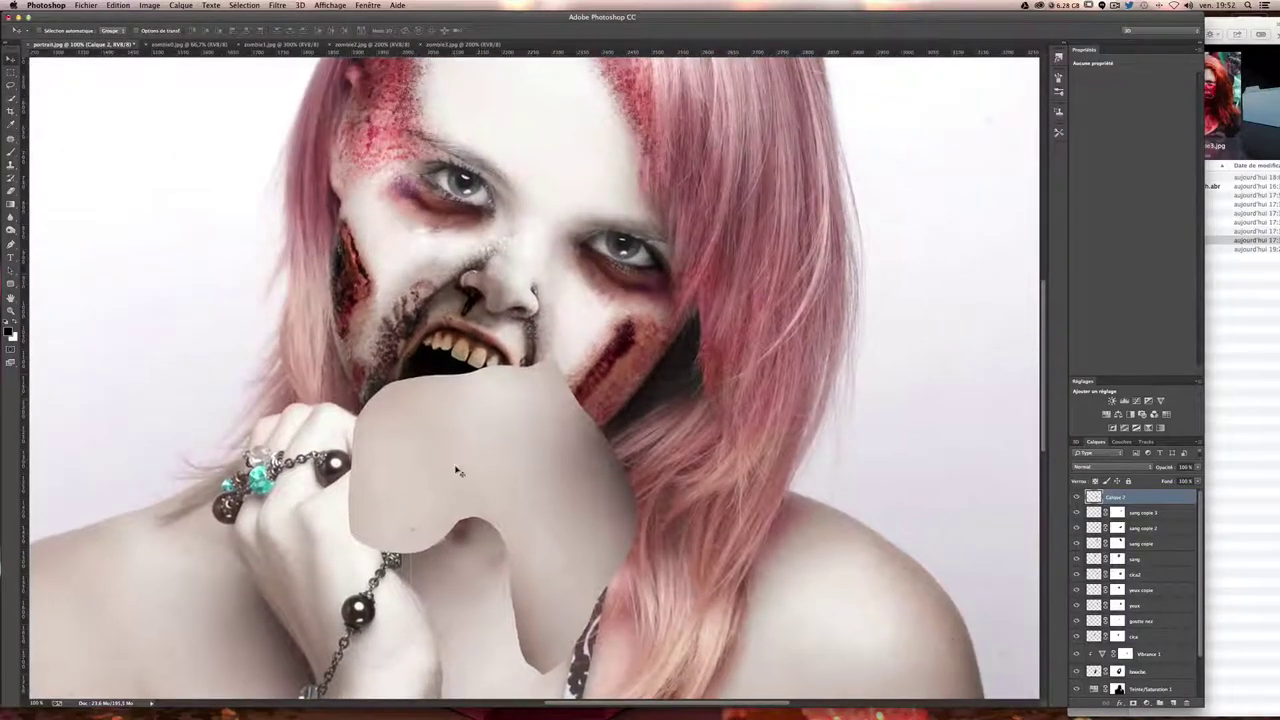
drag(457, 470, 539, 310)
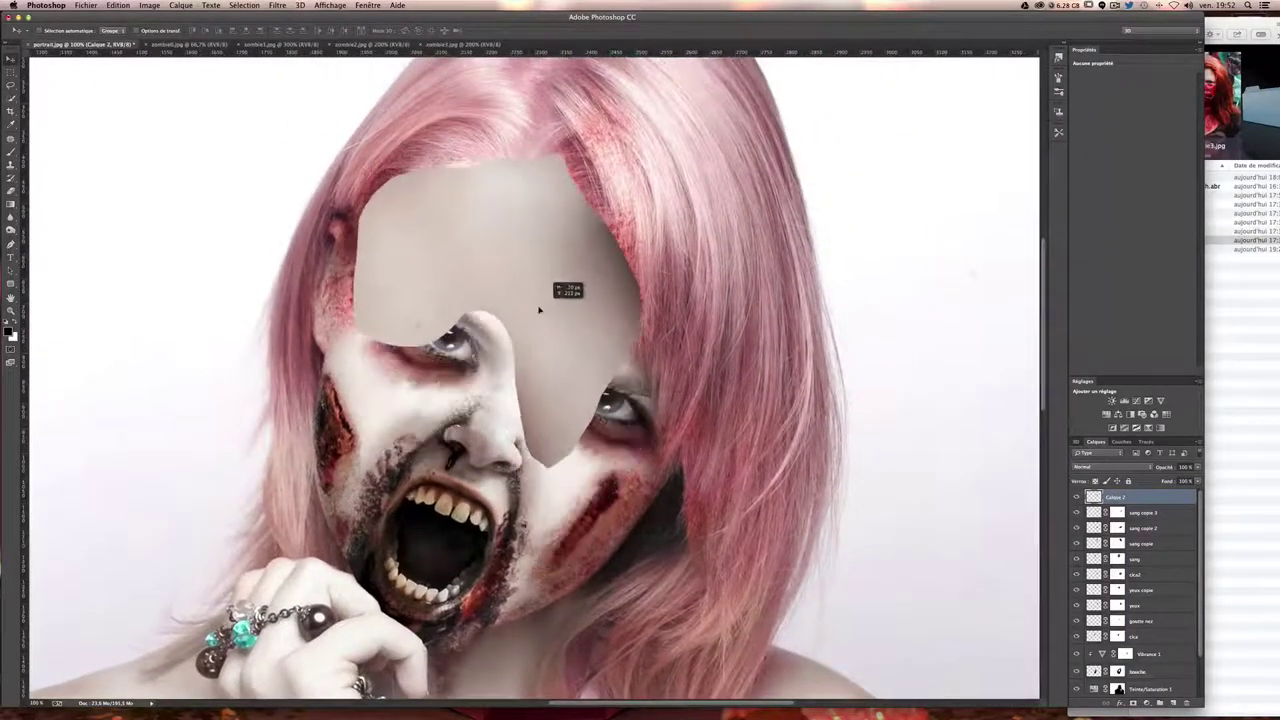
drag(539, 310, 537, 313)
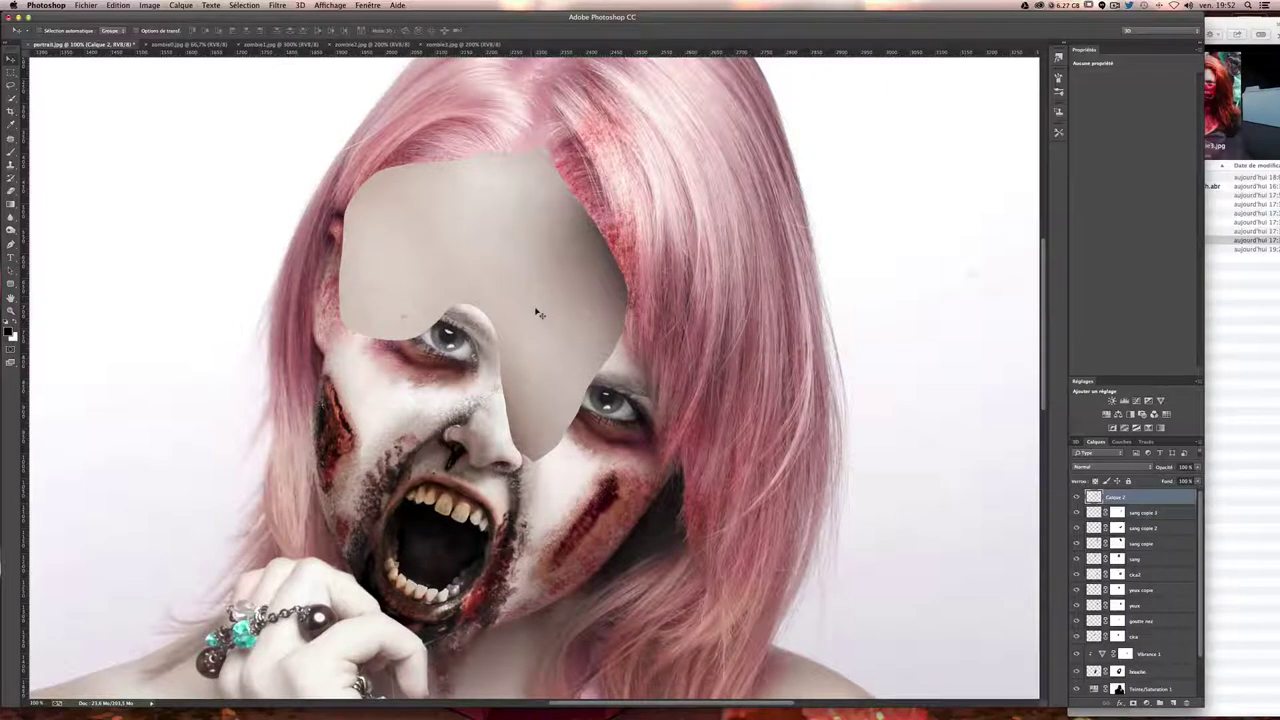
- Warp the skin patch to follow the forehead and hairline, then commit it
key(ctrl+t)
right_click(535, 306)
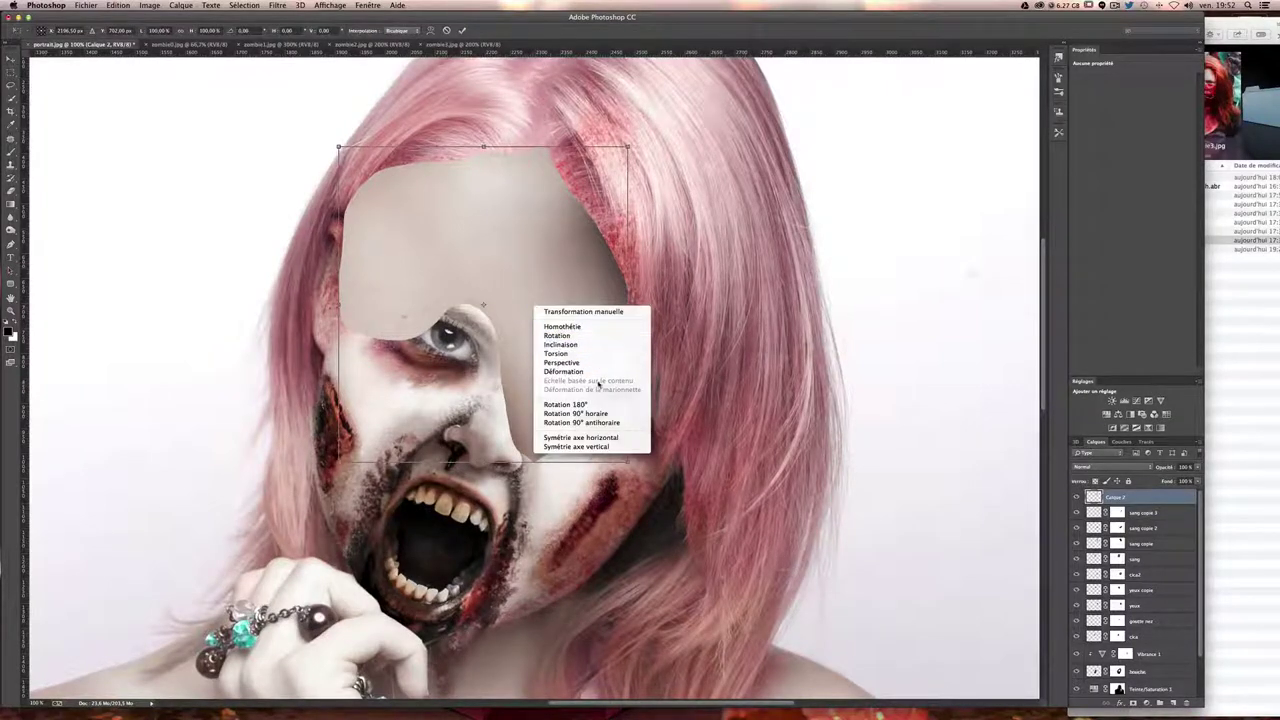
click(563, 371)
drag(380, 391, 437, 320)
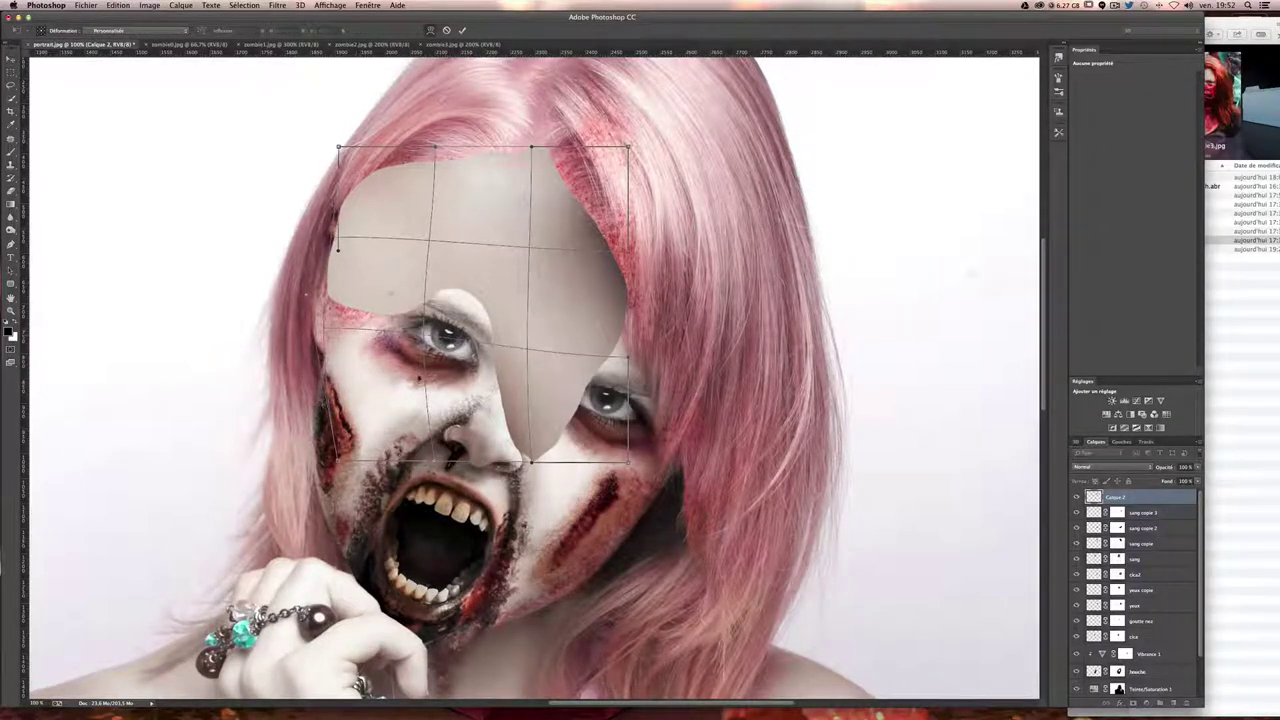
drag(419, 378, 451, 310)
drag(534, 430, 572, 376)
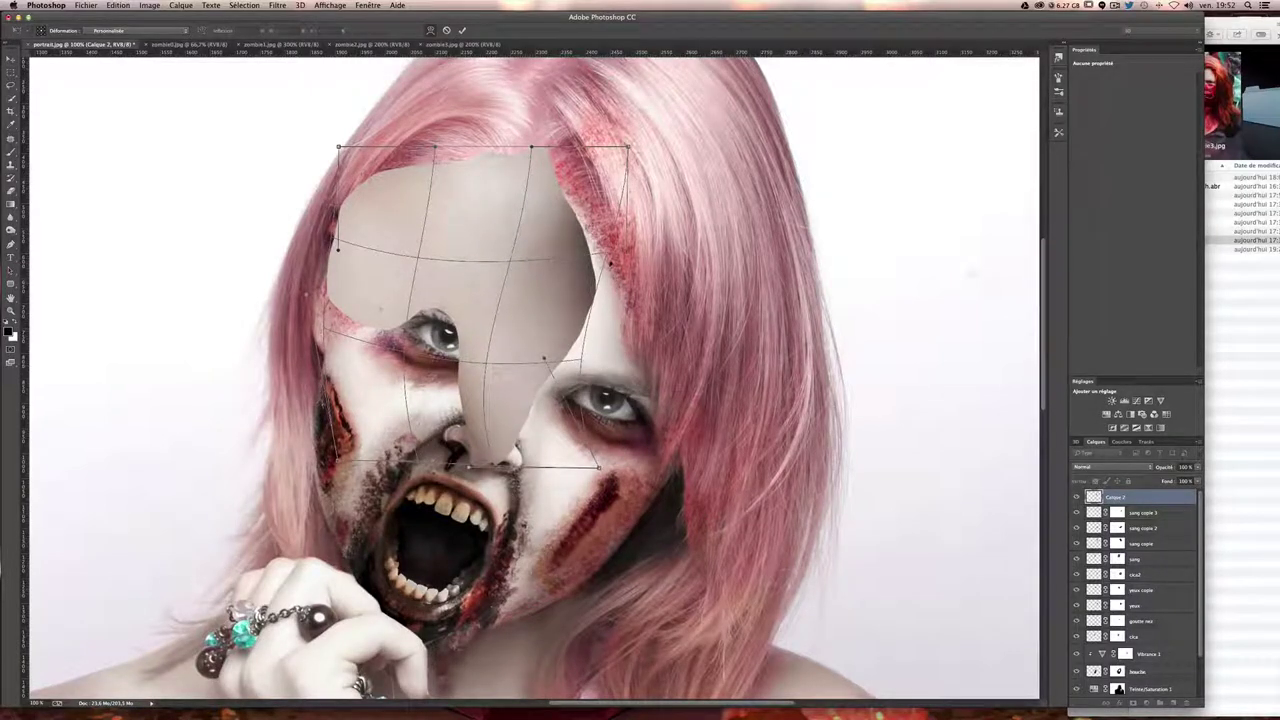
drag(608, 256, 651, 226)
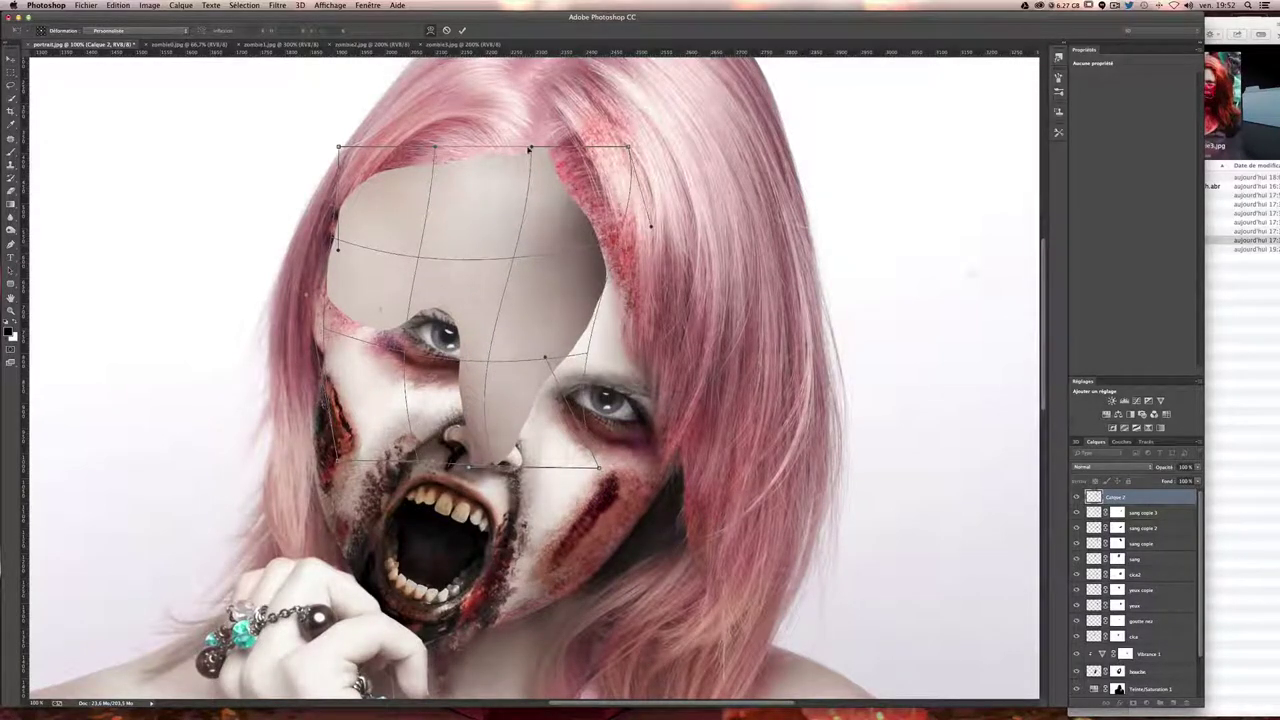
drag(529, 148, 536, 200)
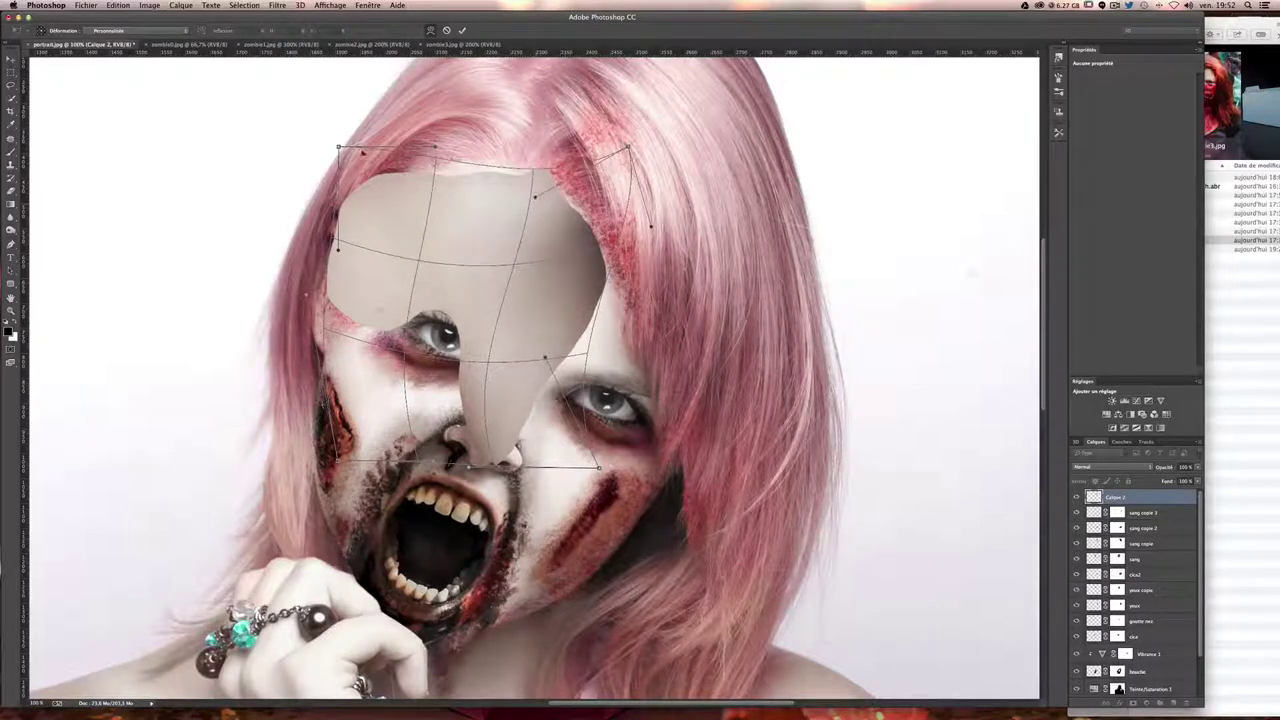
mouse_move(339, 148)
mouse_down()
mouse_move(353, 253)
mouse_move(423, 333)
mouse_move(406, 319)
mouse_up()
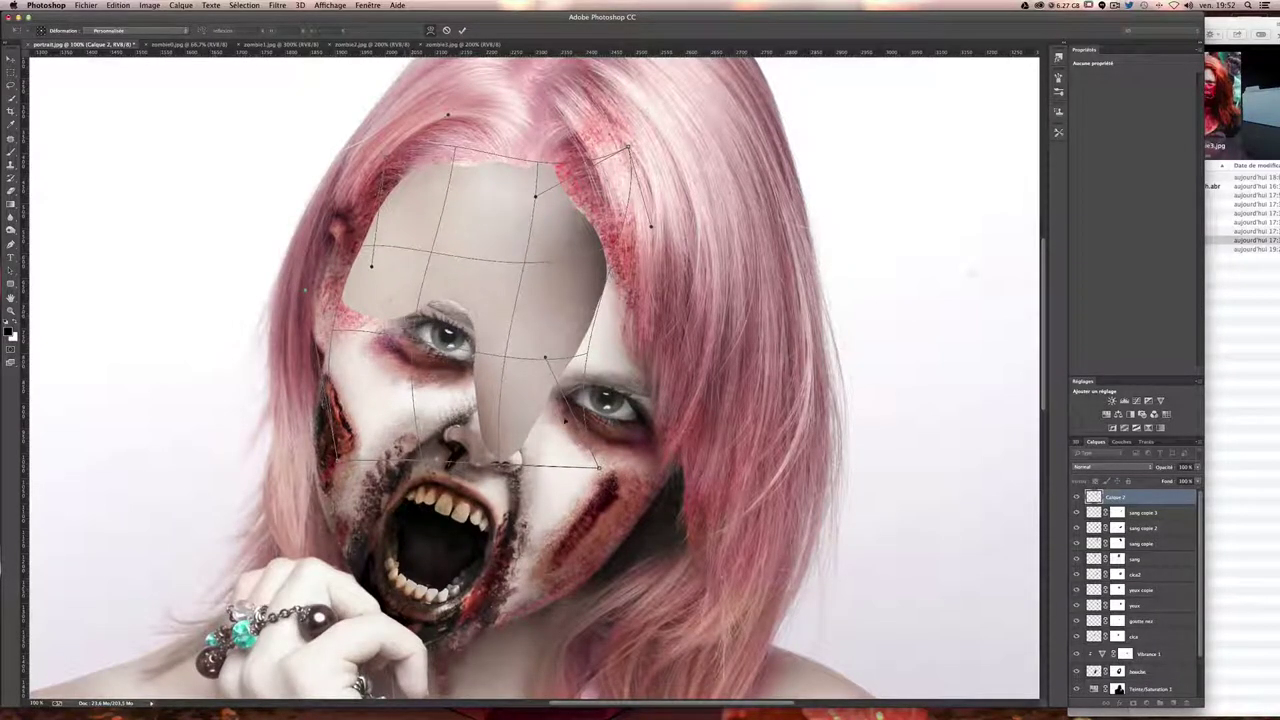
key(Return)
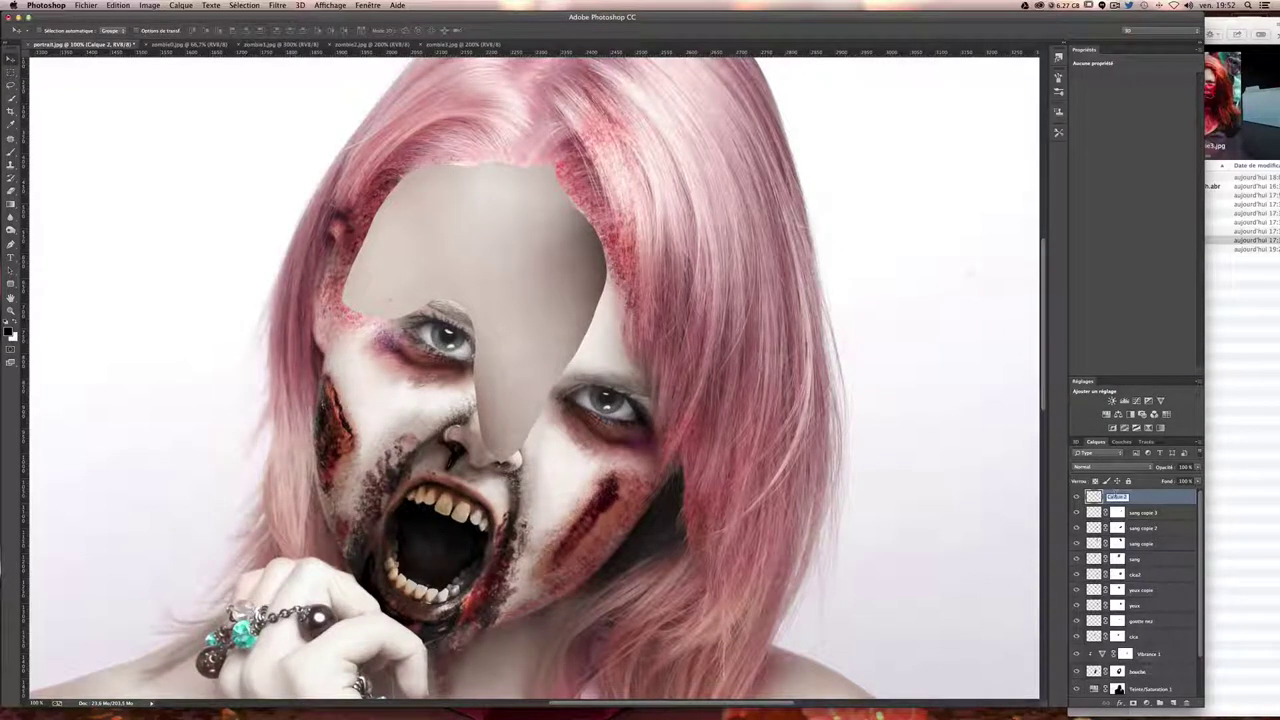
- Rename the skin patch layer 'peau' and add a layer mask to it
text(peau)
key(Return)
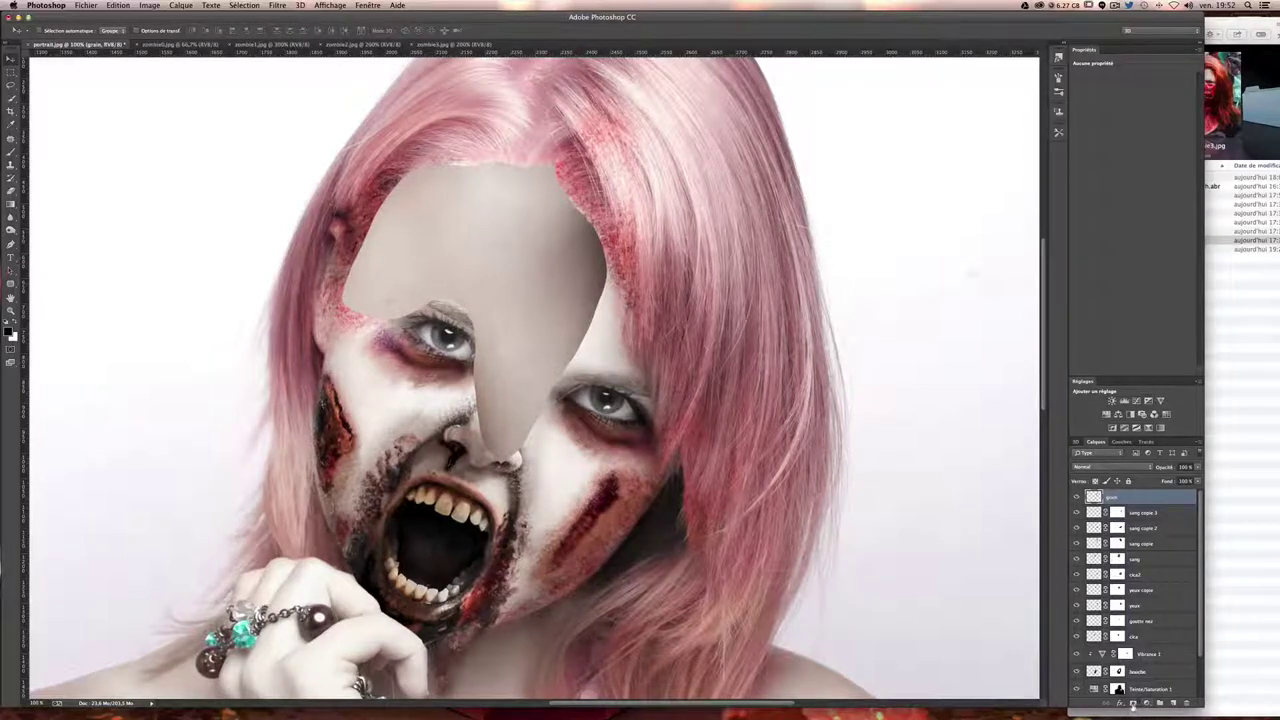
click(1133, 704)
- Brush on the mask to roughen and blend the patch edges around the forehead, nose and brow
key(b)
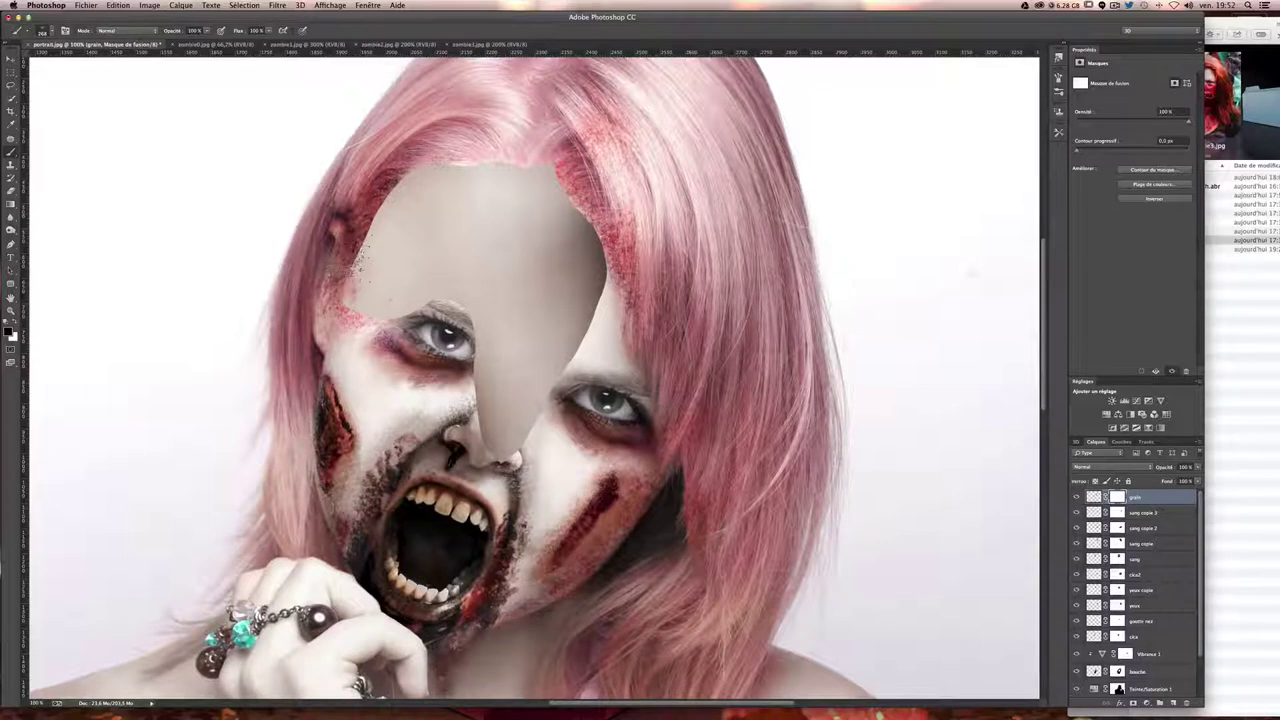
drag(368, 195, 378, 305)
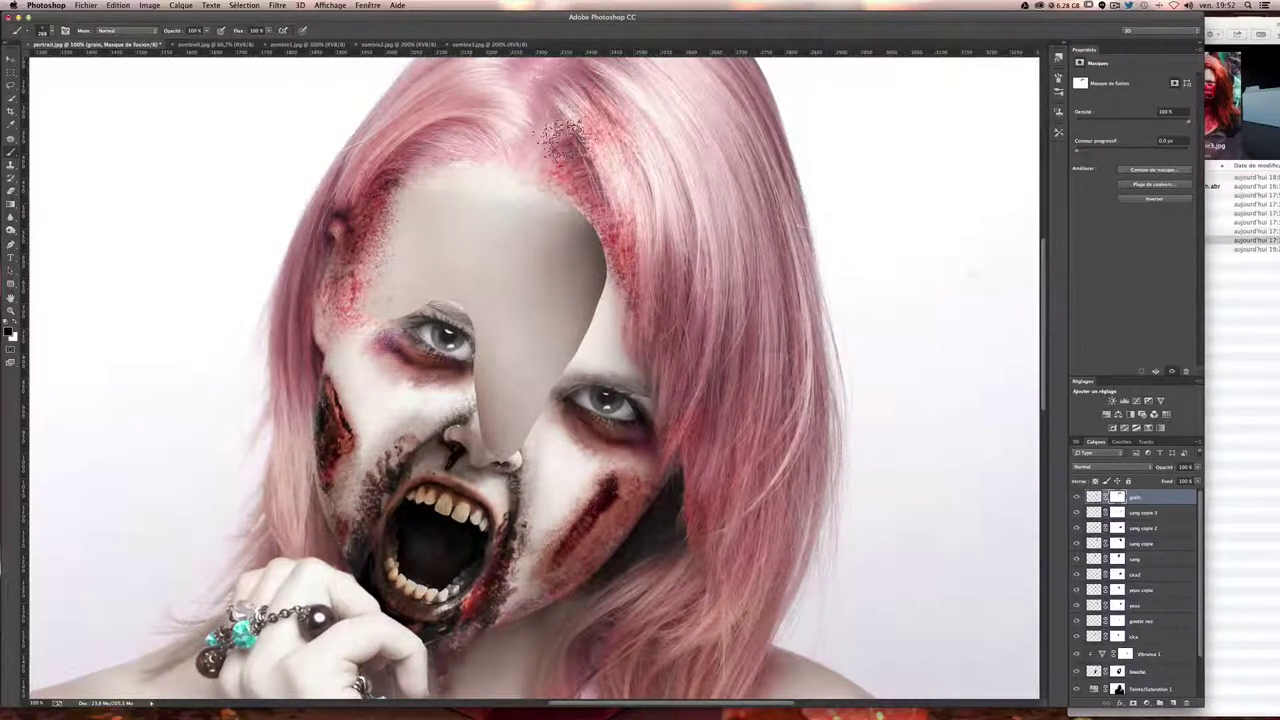
drag(512, 455, 485, 385)
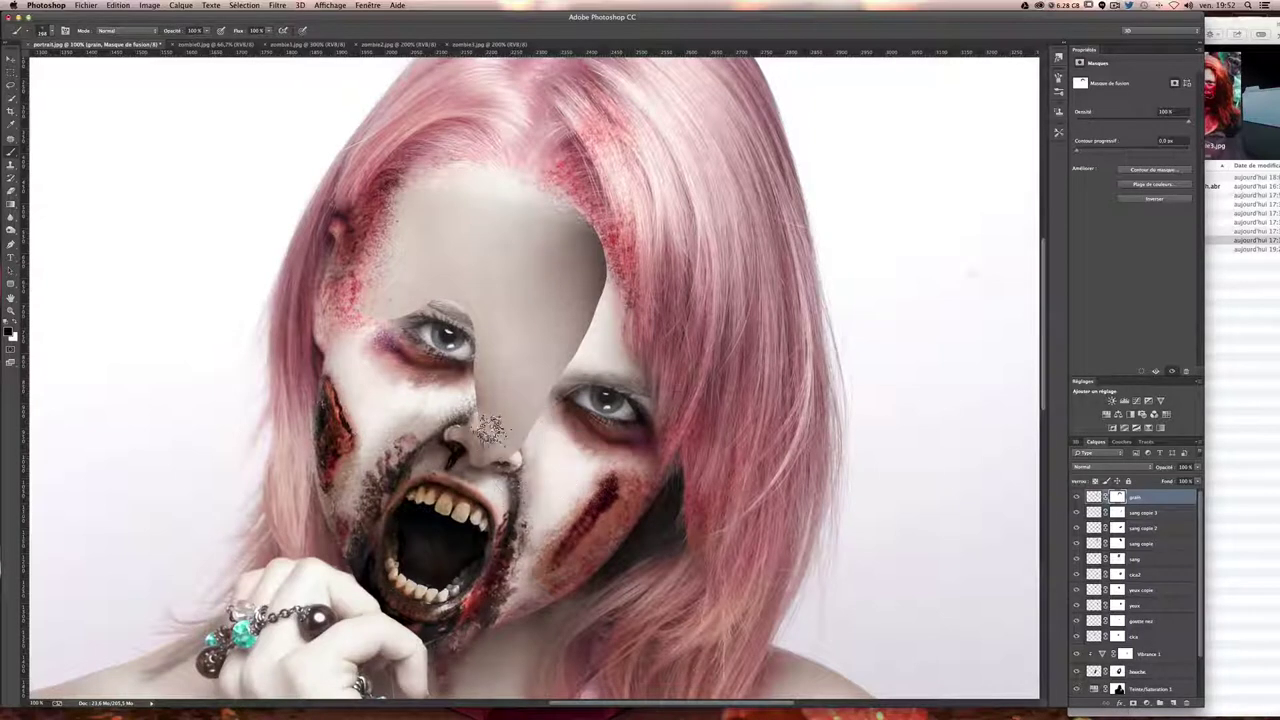
drag(452, 318, 432, 252)
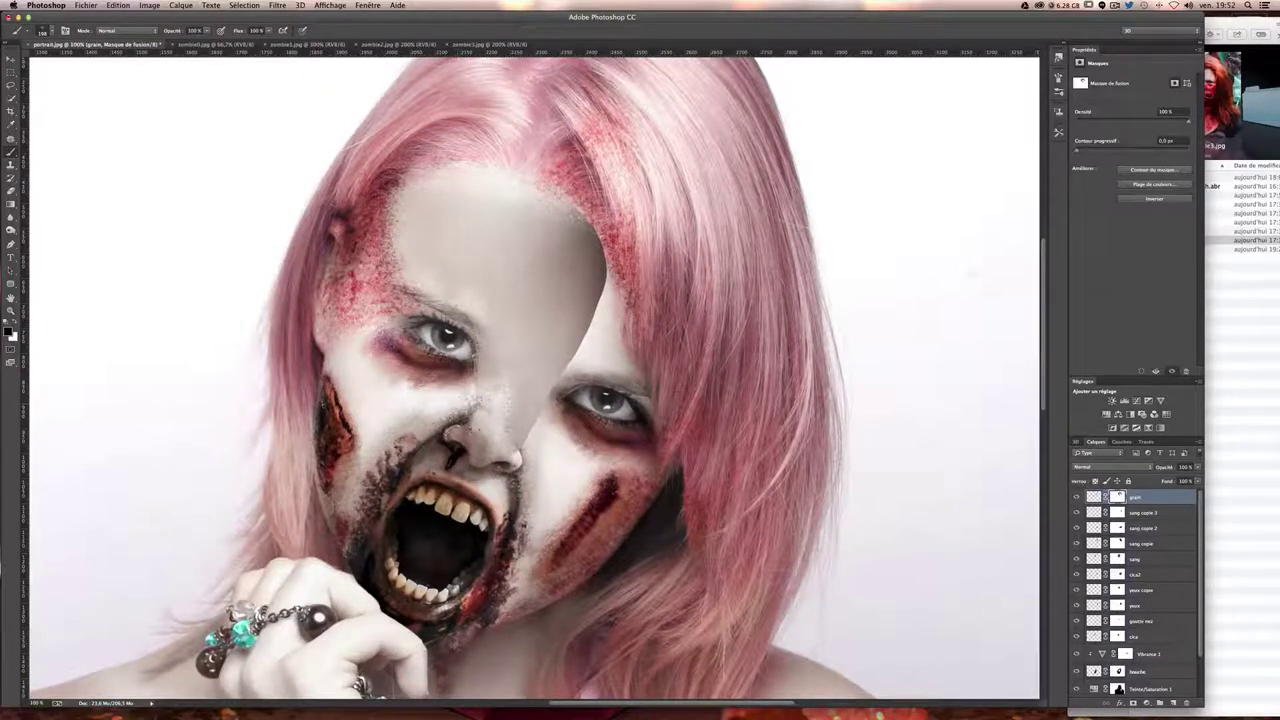
drag(600, 300, 595, 230)
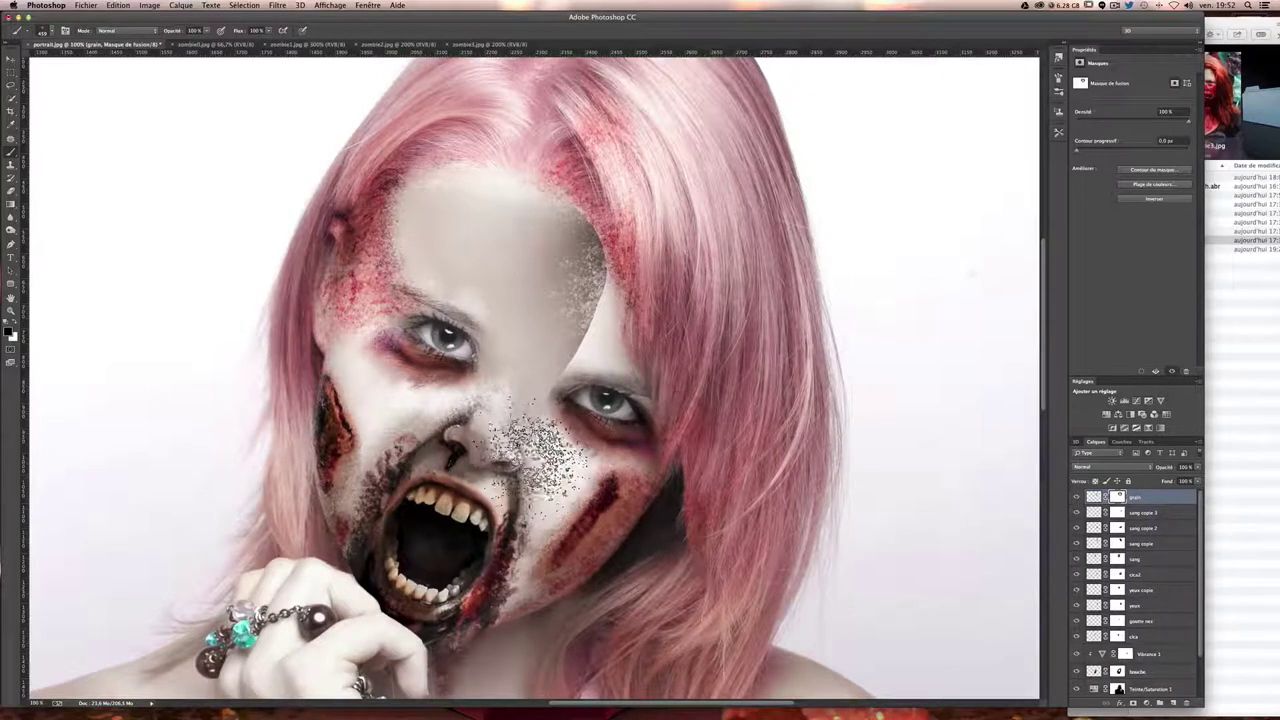
- Choose the 1194 px grainy brush tip
click(42, 31)
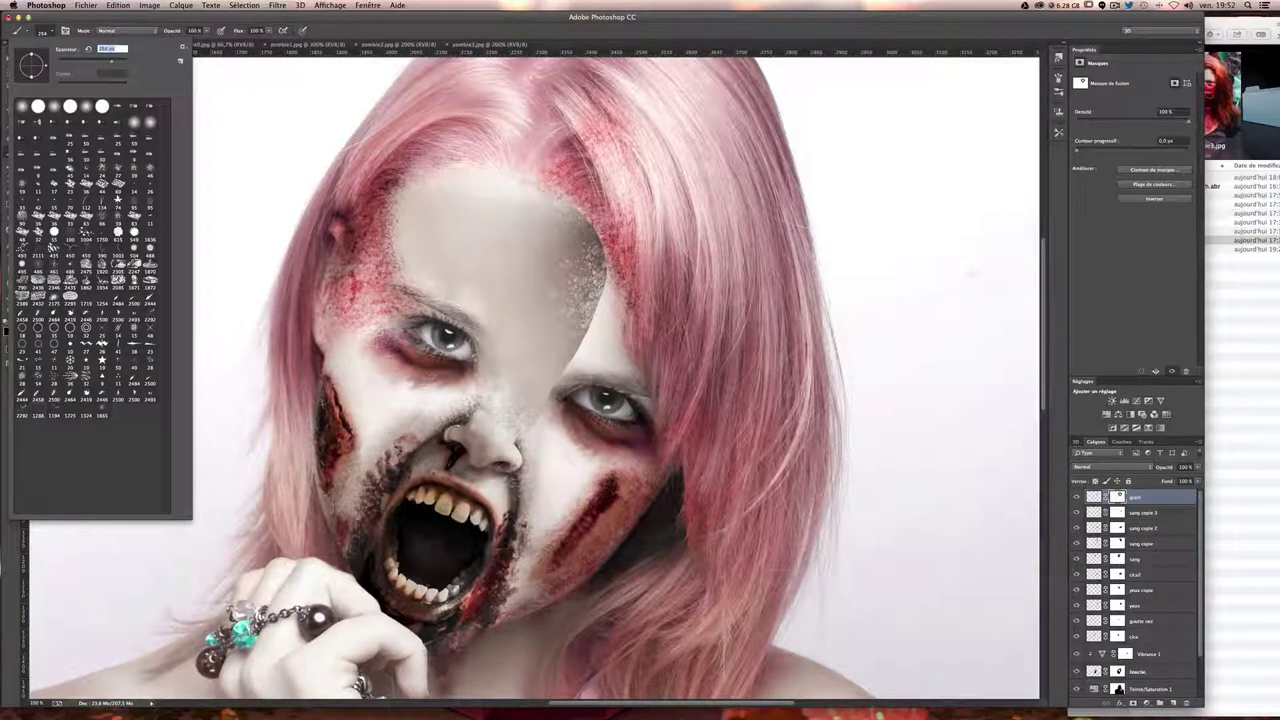
key(Return)
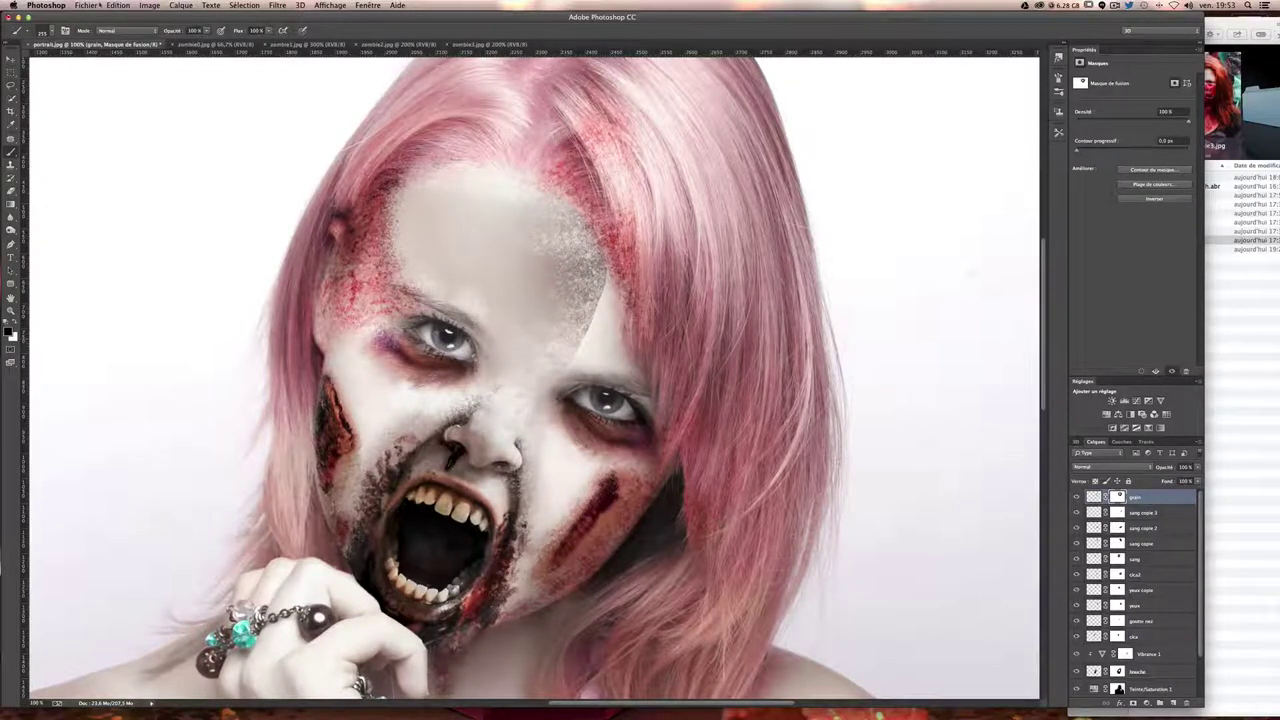
click(48, 33)
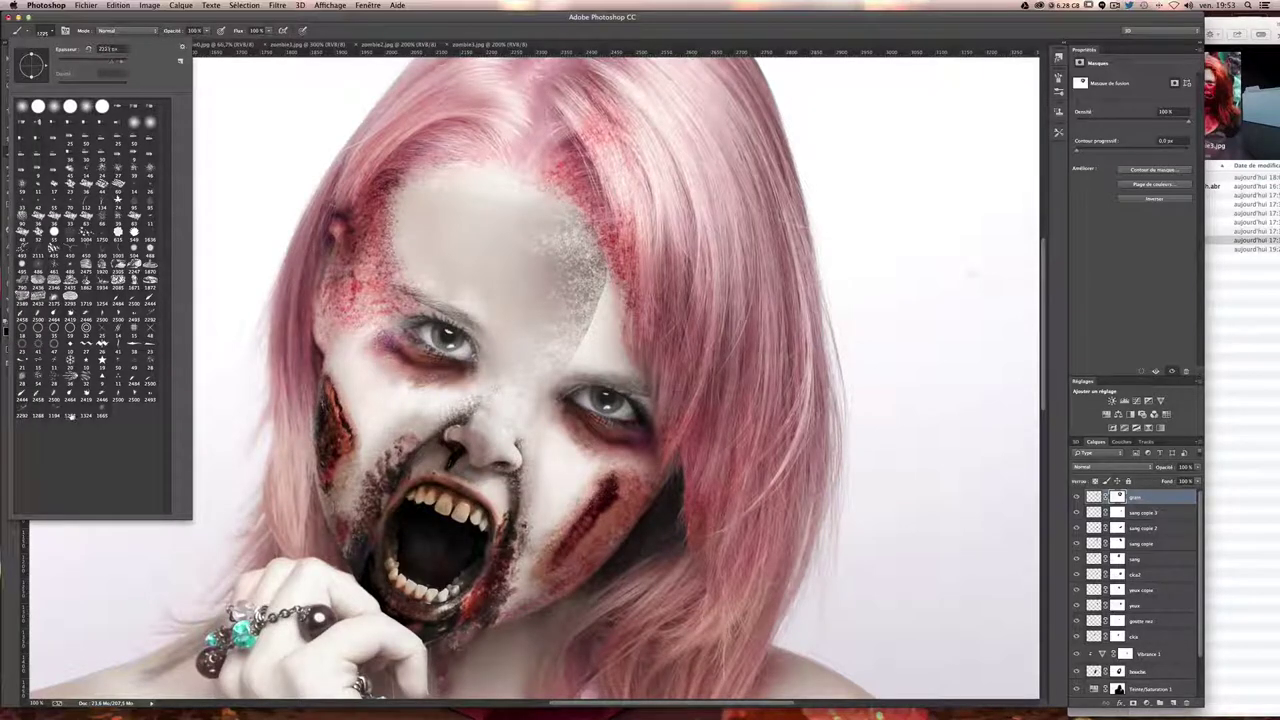
click(58, 415)
click(592, 320)
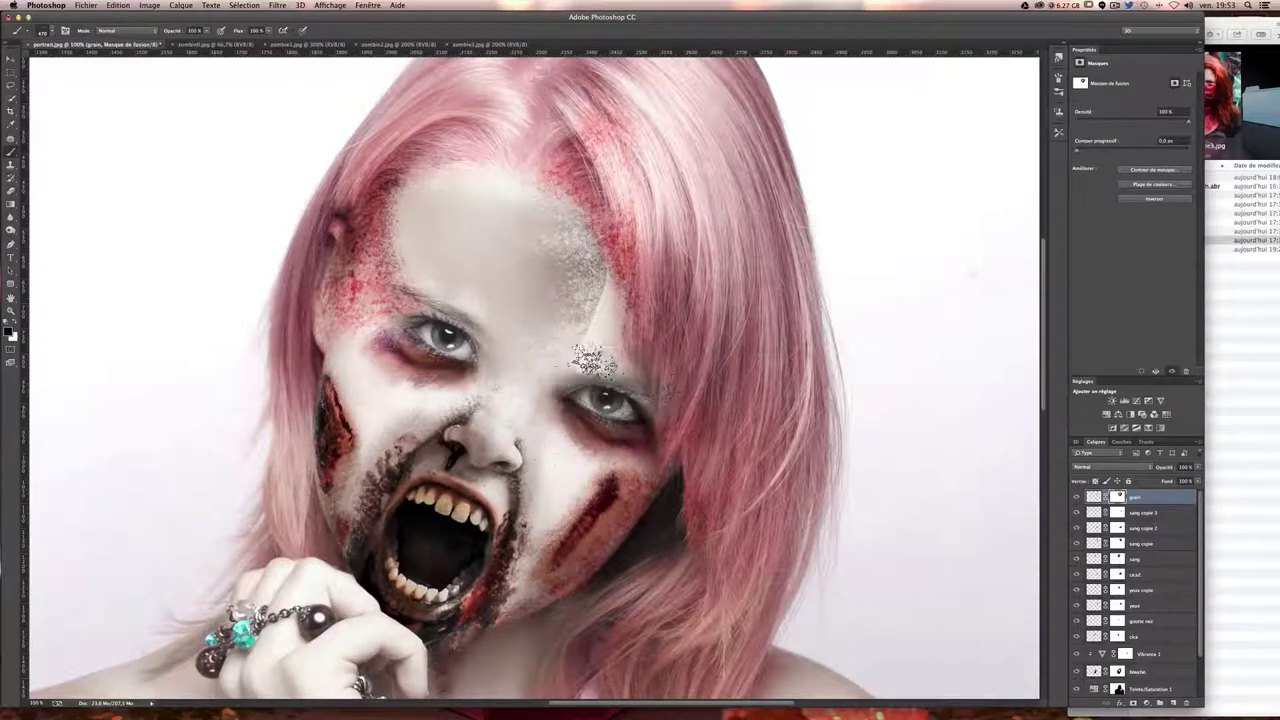
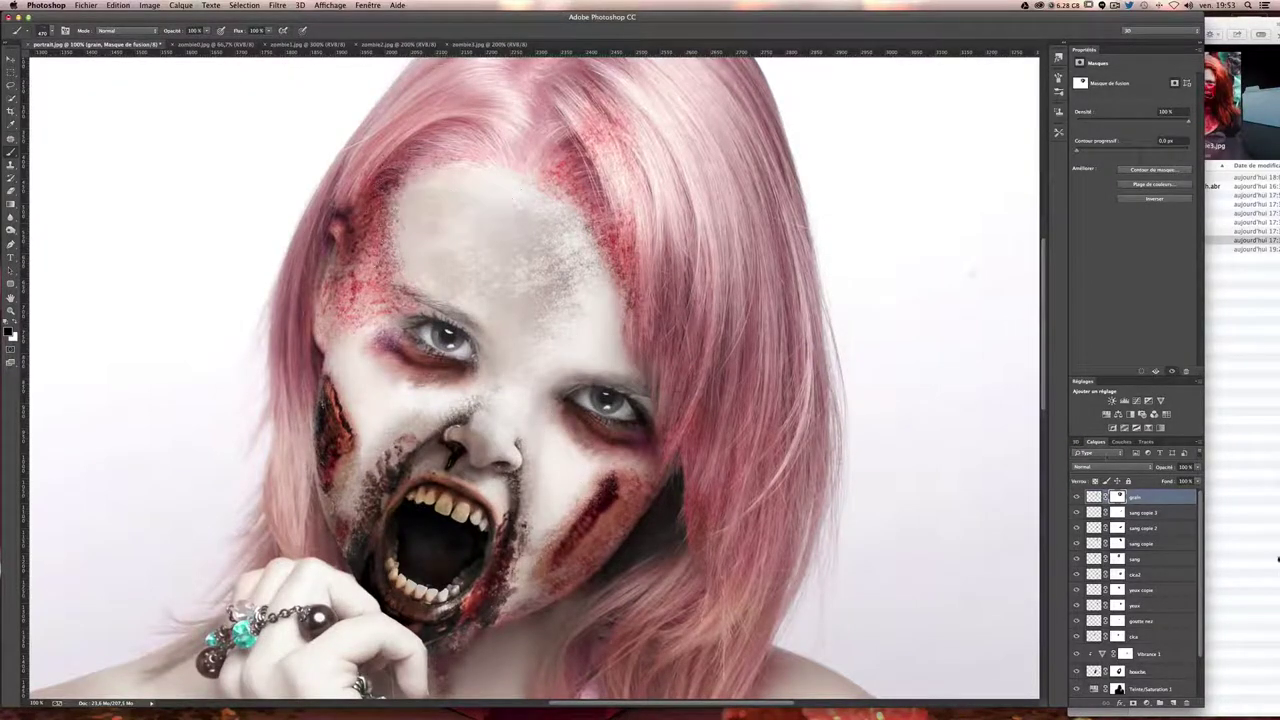
- Set the grain layer to Multiply blending and move it over the forehead
click(1093, 497)
click(1100, 466)
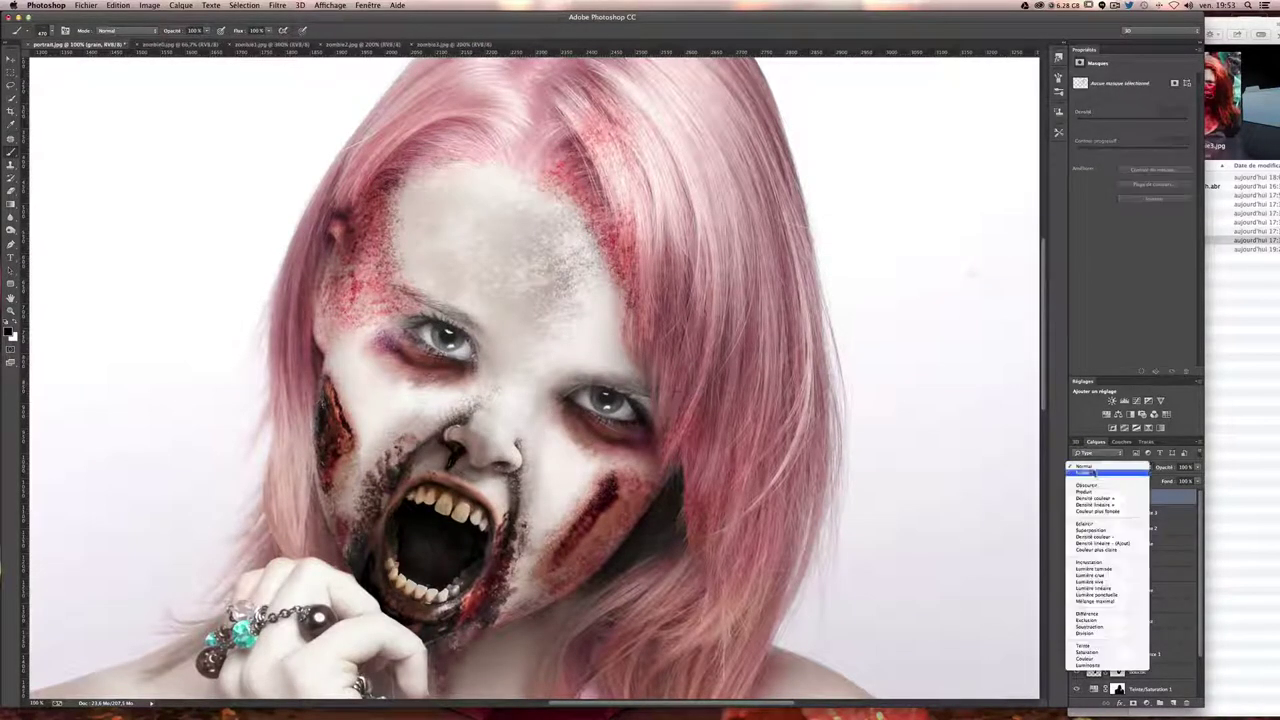
click(1098, 490)
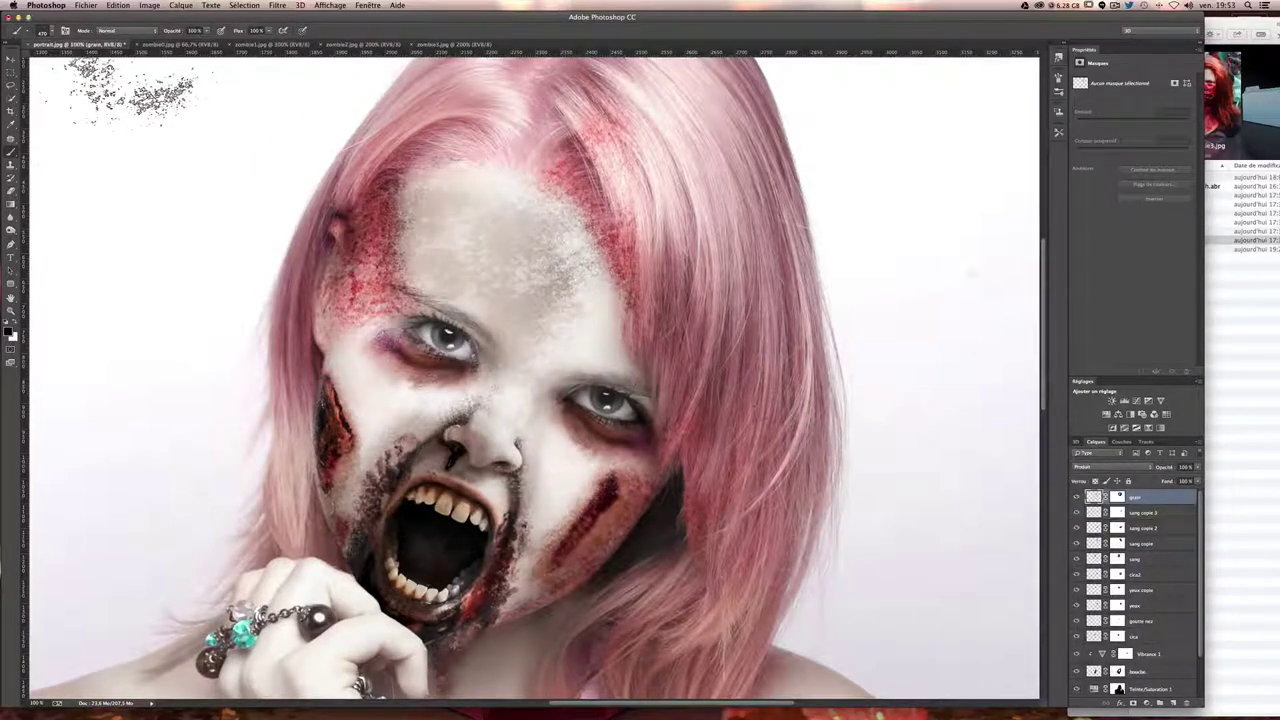
click(11, 59)
mouse_move(555, 274)
mouse_down()
mouse_move(552, 248)
mouse_move(516, 251)
mouse_up()
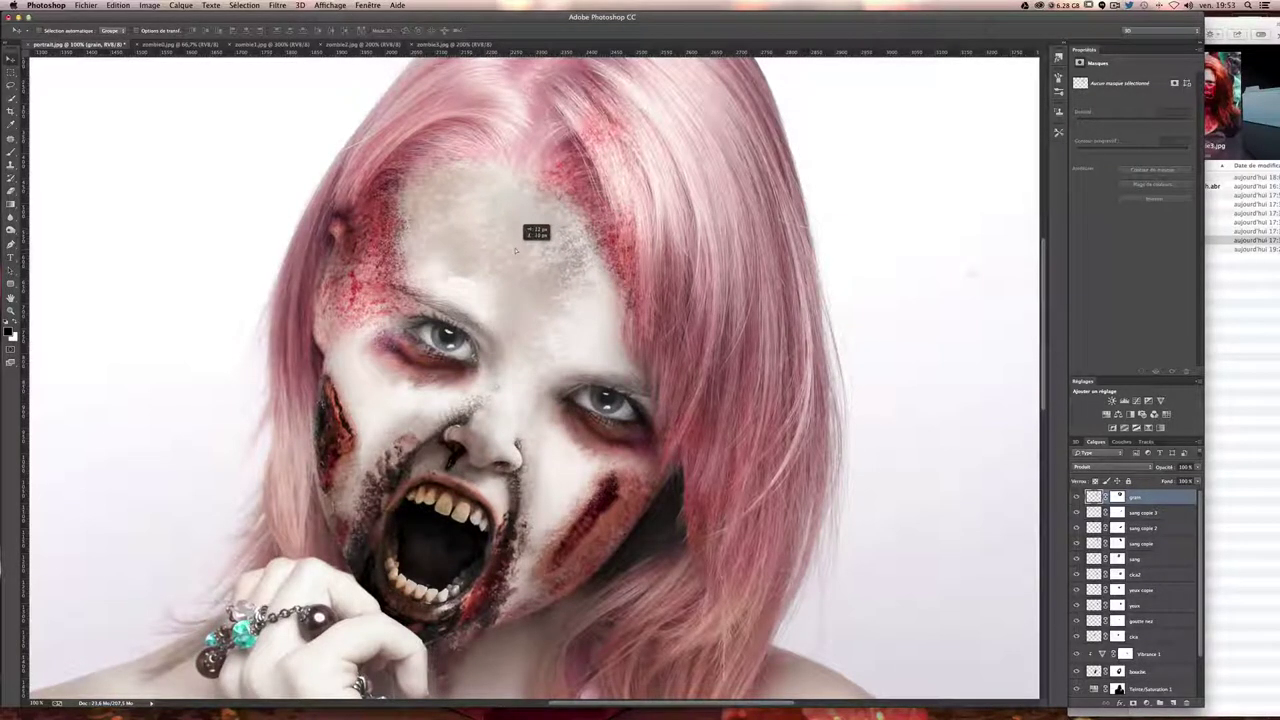
- Warp the grain texture to follow the forehead's curve
key(ctrl+t)
right_click(490, 302)
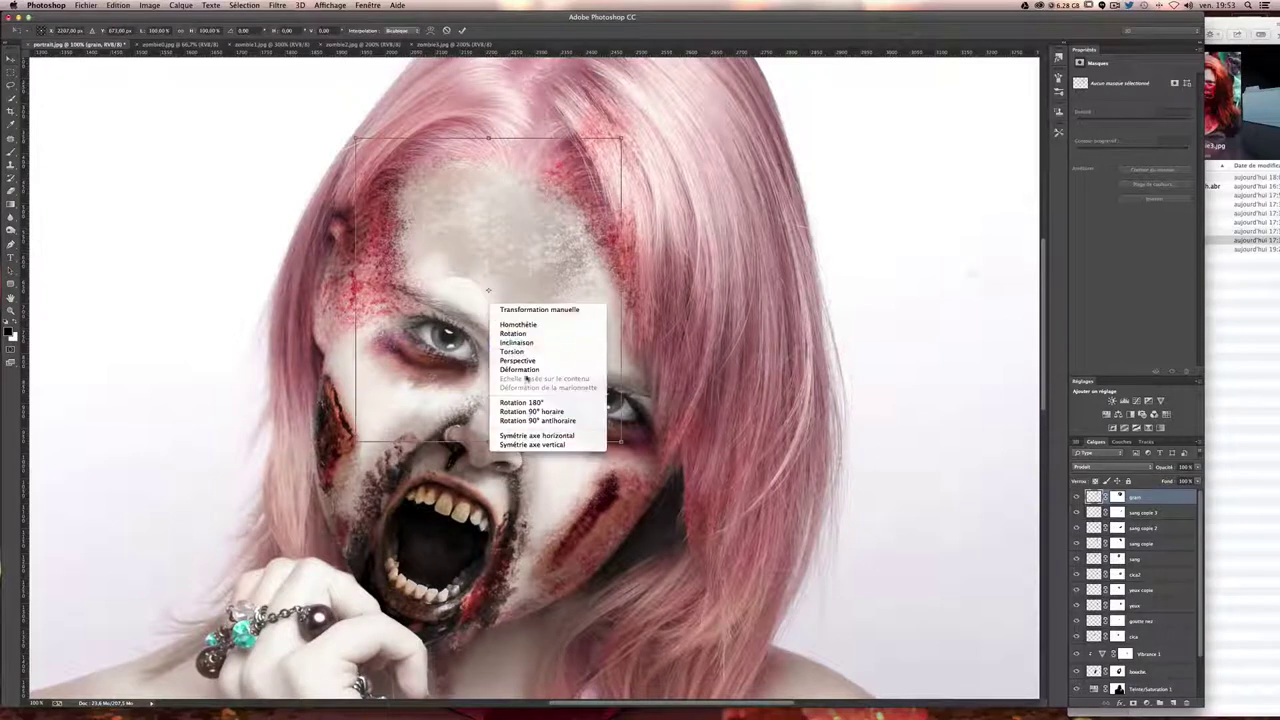
click(519, 370)
mouse_move(486, 286)
mouse_down()
mouse_move(458, 313)
mouse_move(443, 296)
mouse_up()
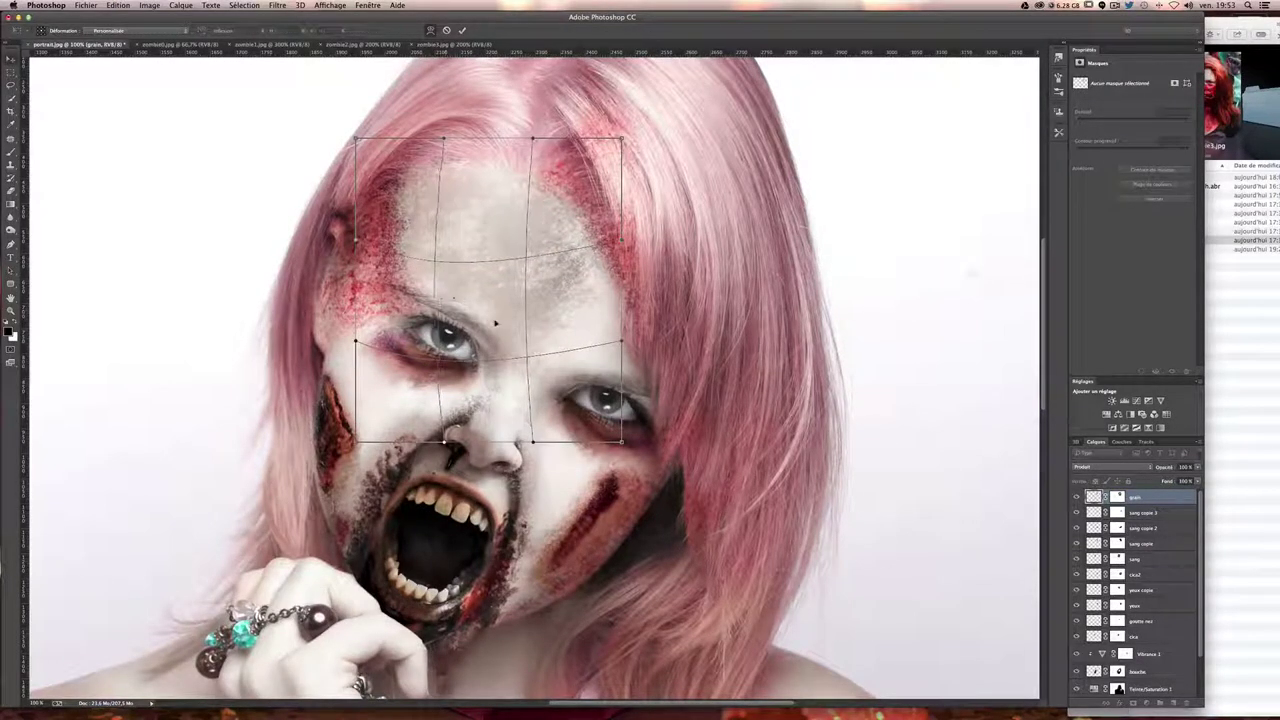
key(Return)
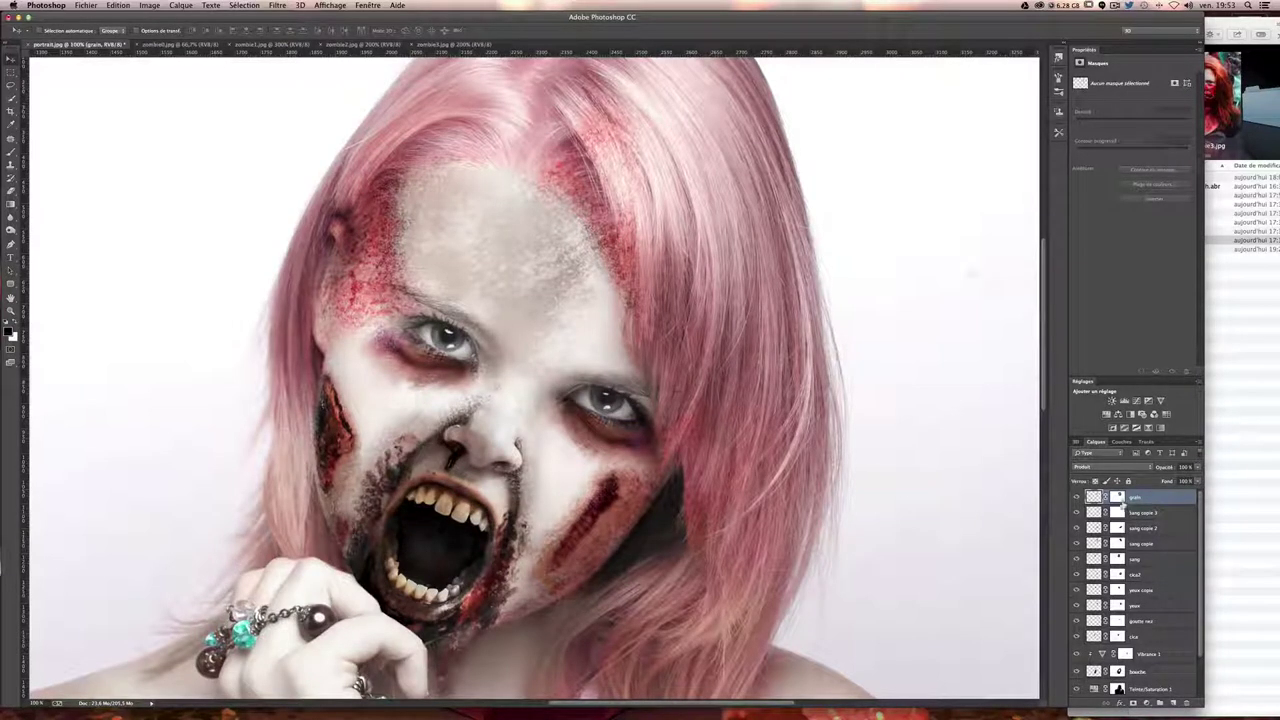
click(1117, 497)
key(b)
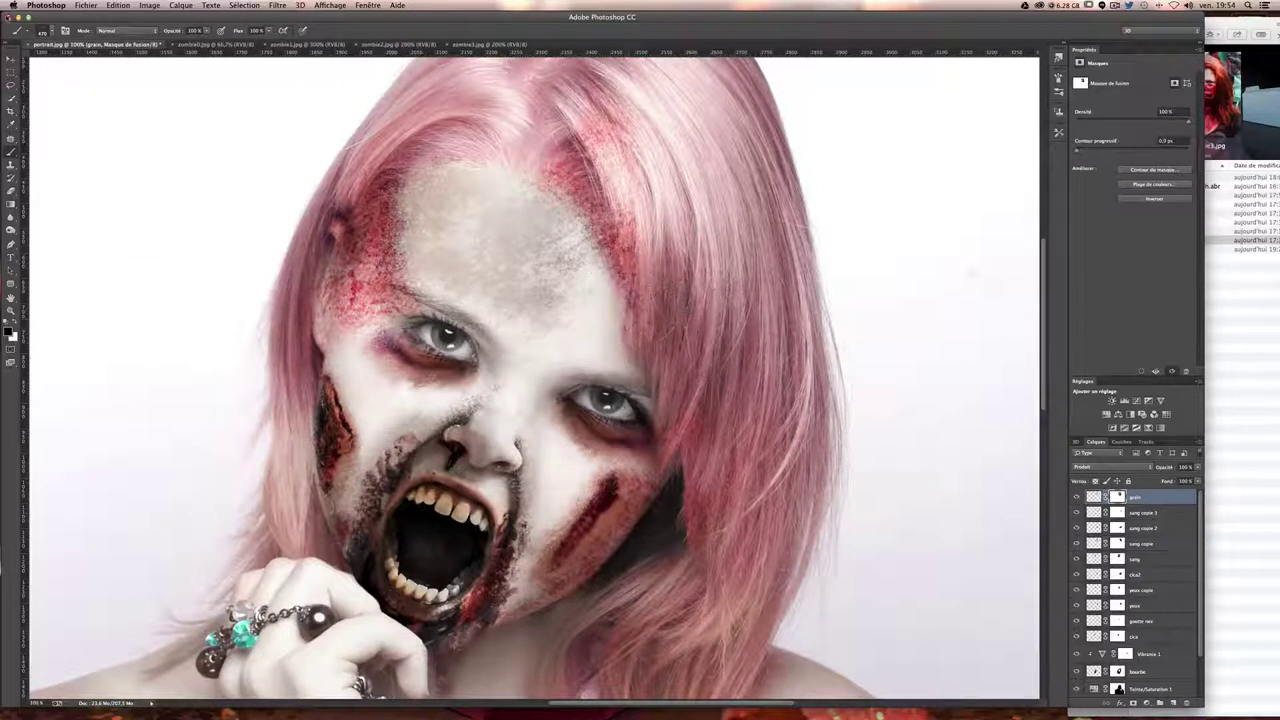
- Set the brush to 240 px at 95% opacity for the grain mask
click(45, 32)
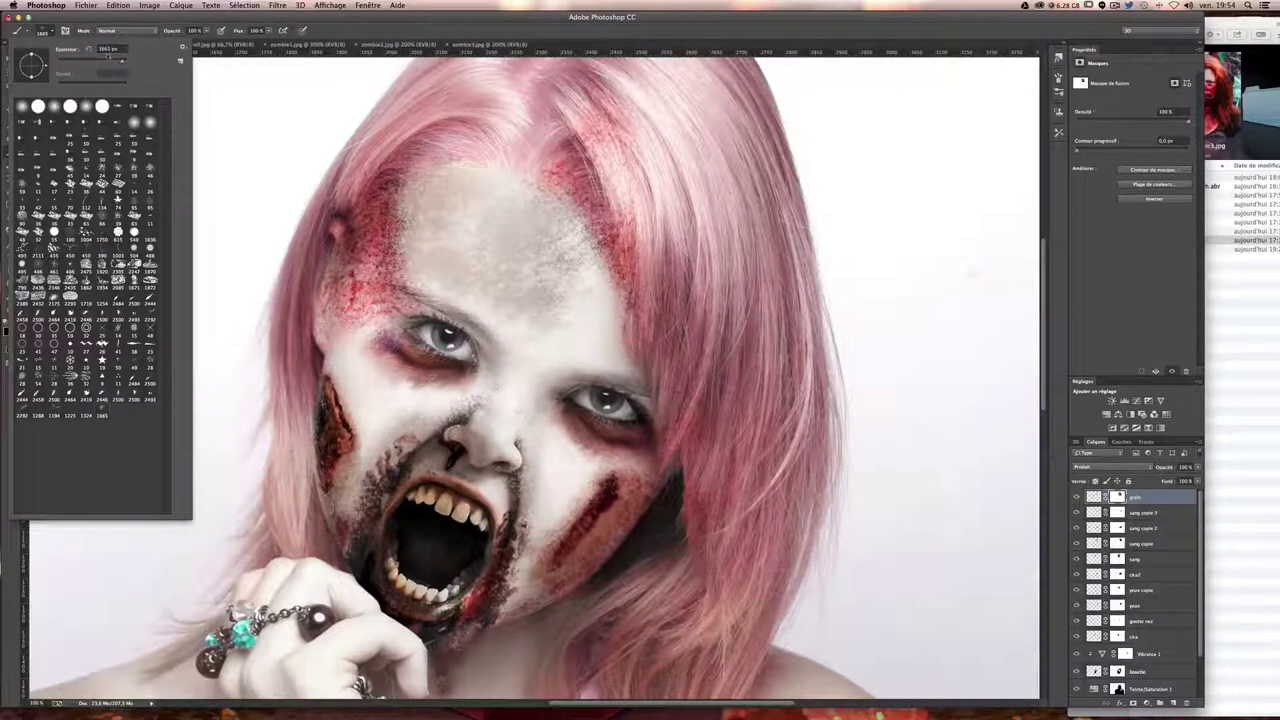
drag(118, 62, 100, 62)
click(463, 258)
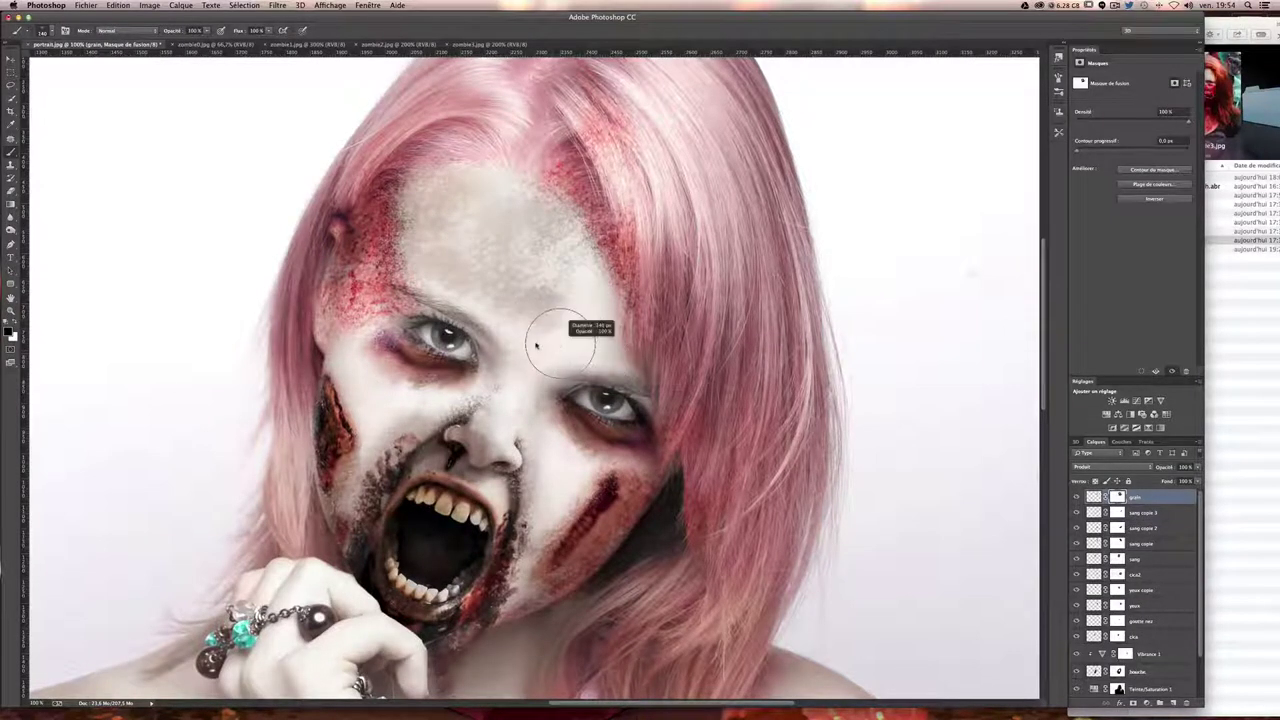
key(9)
key(5)
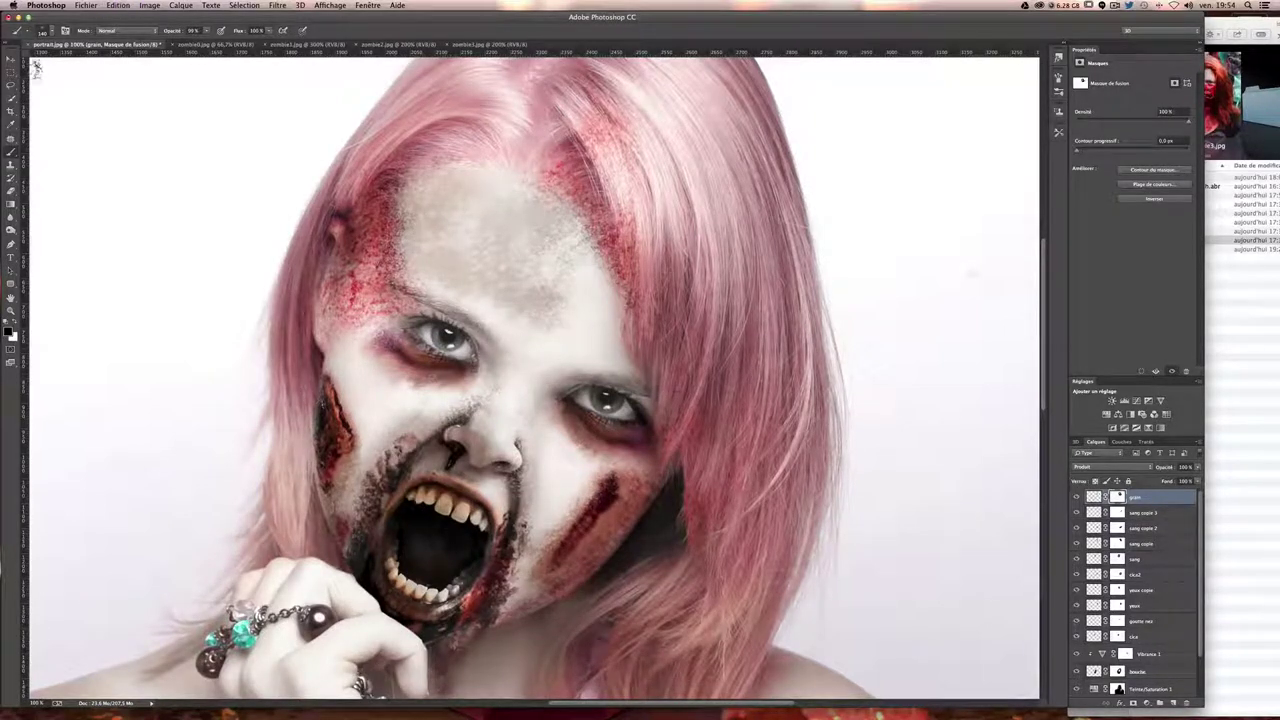
- Nudge the forehead grain into place and lower the grain layer's opacity
key(v)
drag(539, 263, 548, 281)
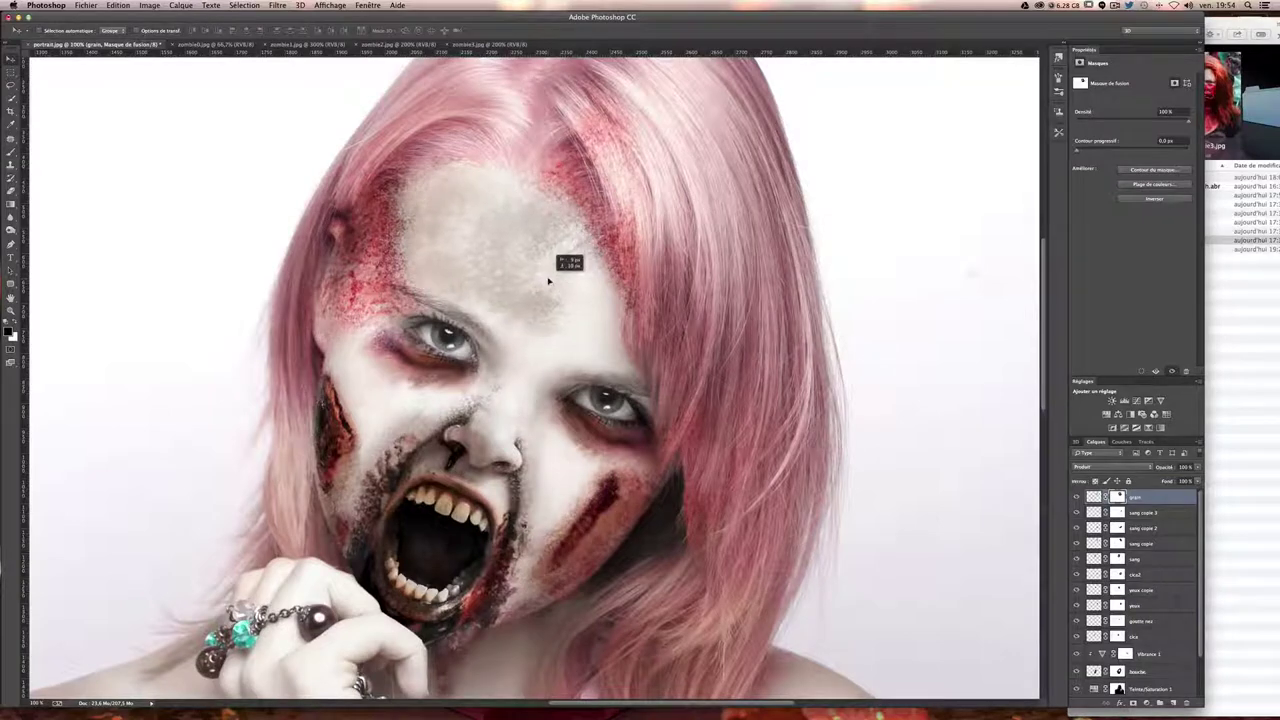
key(ctrl+minus)
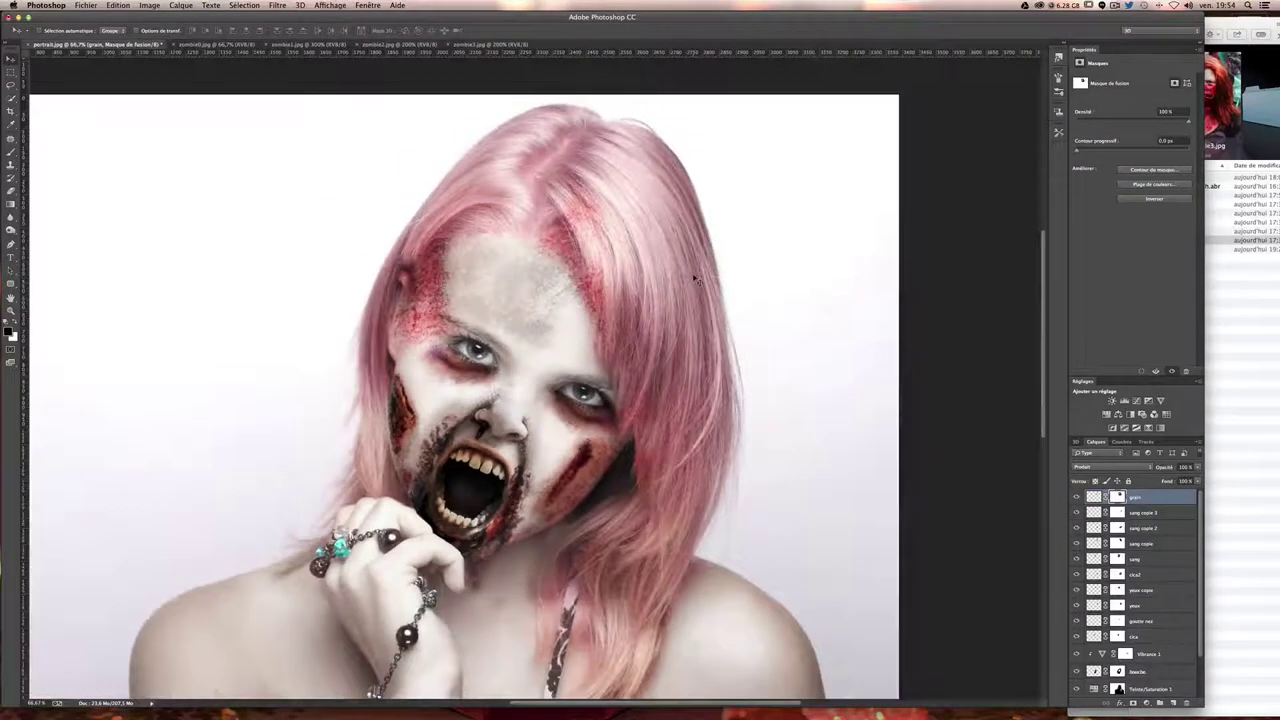
key(ctrl+plus)
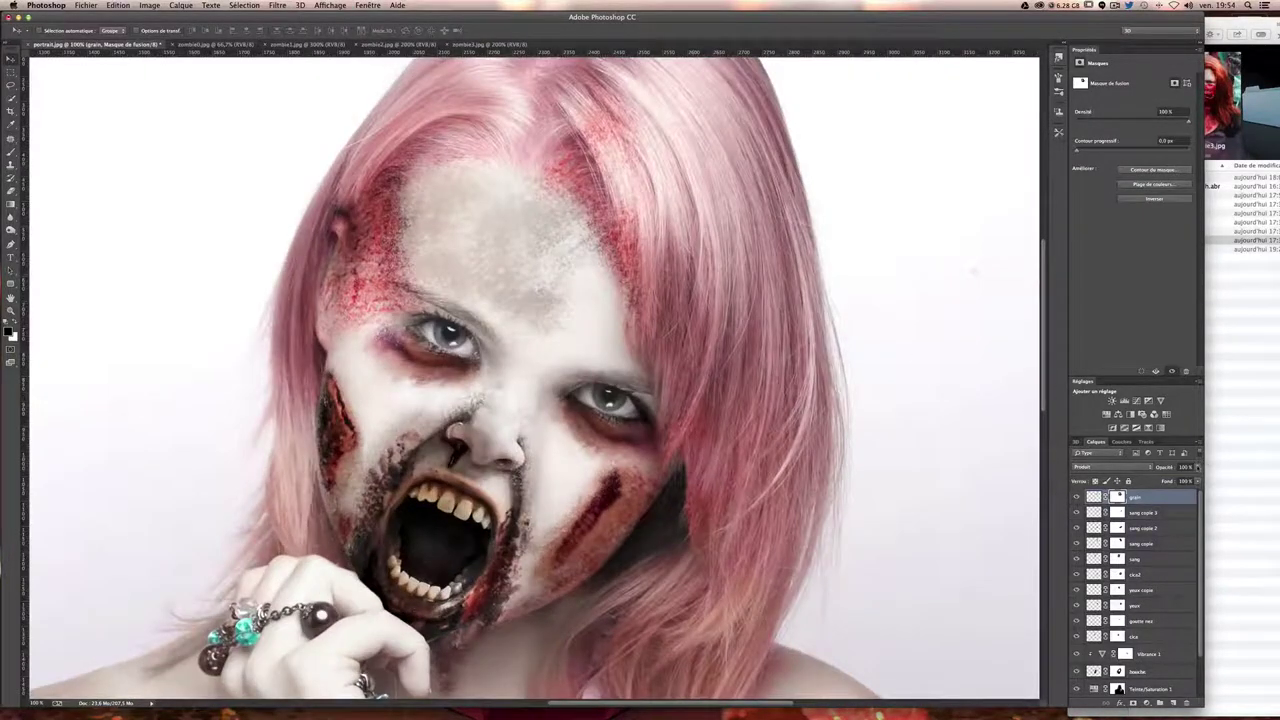
drag(1193, 478, 1189, 478)
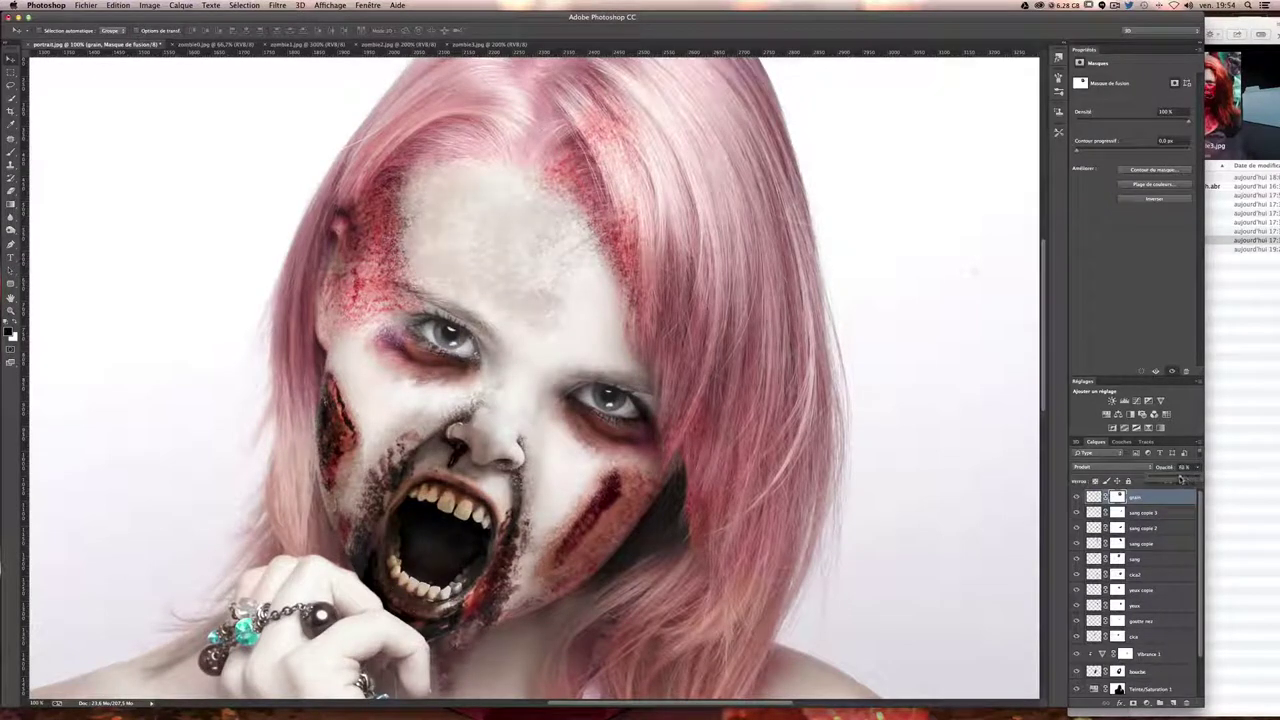
drag(1198, 476, 1198, 474)
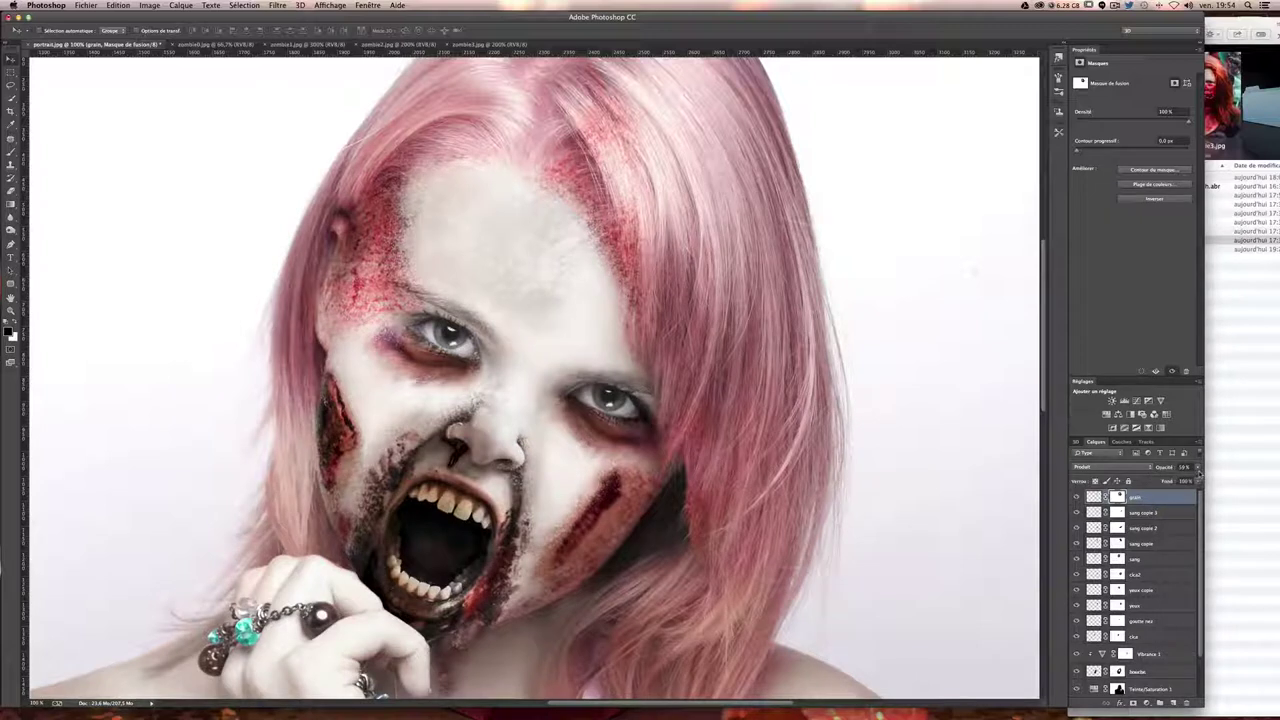
drag(481, 270, 524, 302)
key(ctrl+z)
- Duplicate the grain layer, then shrink, move and rotate the copy toward the right eye
key(ctrl+j)
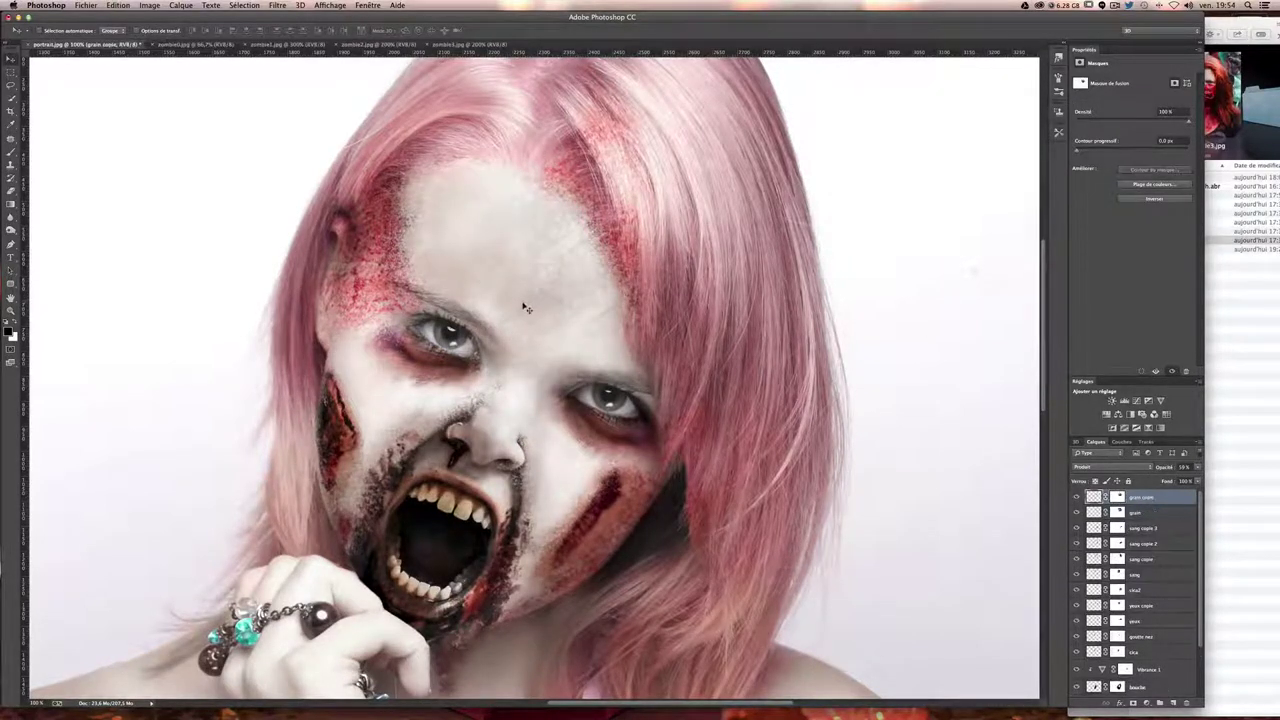
key(ctrl+t)
drag(645, 512, 590, 370)
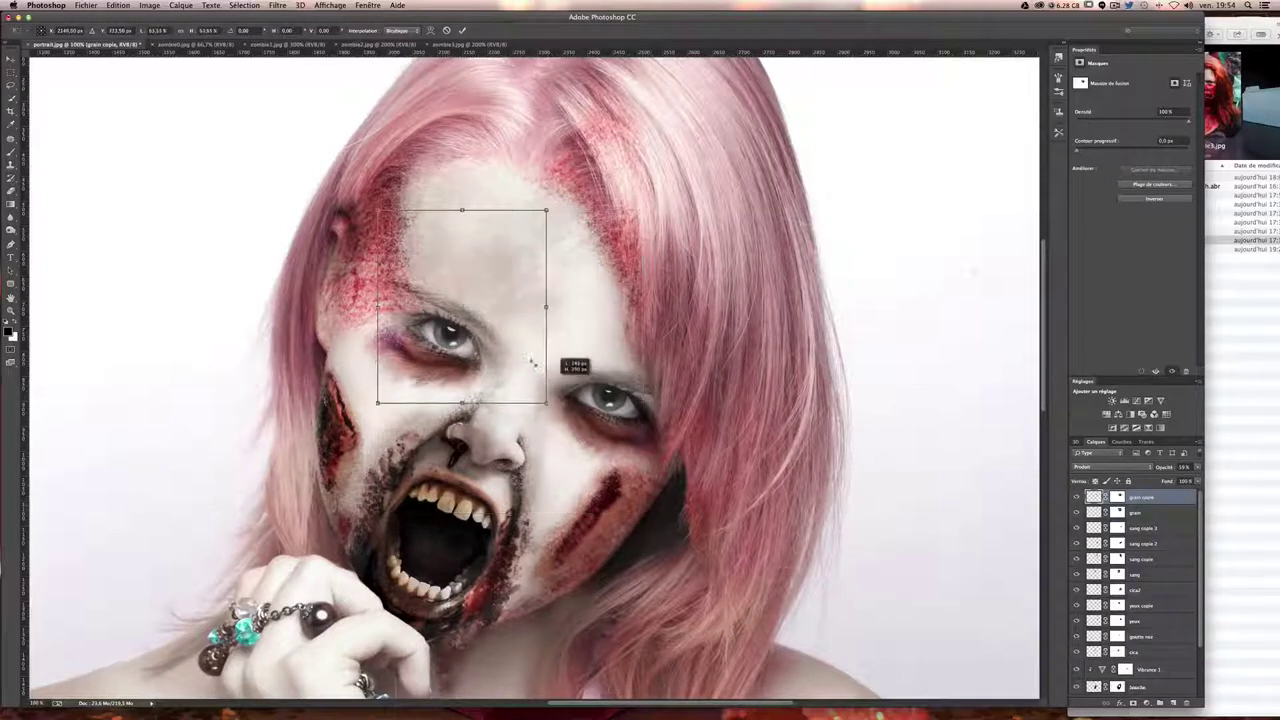
drag(490, 280, 632, 338)
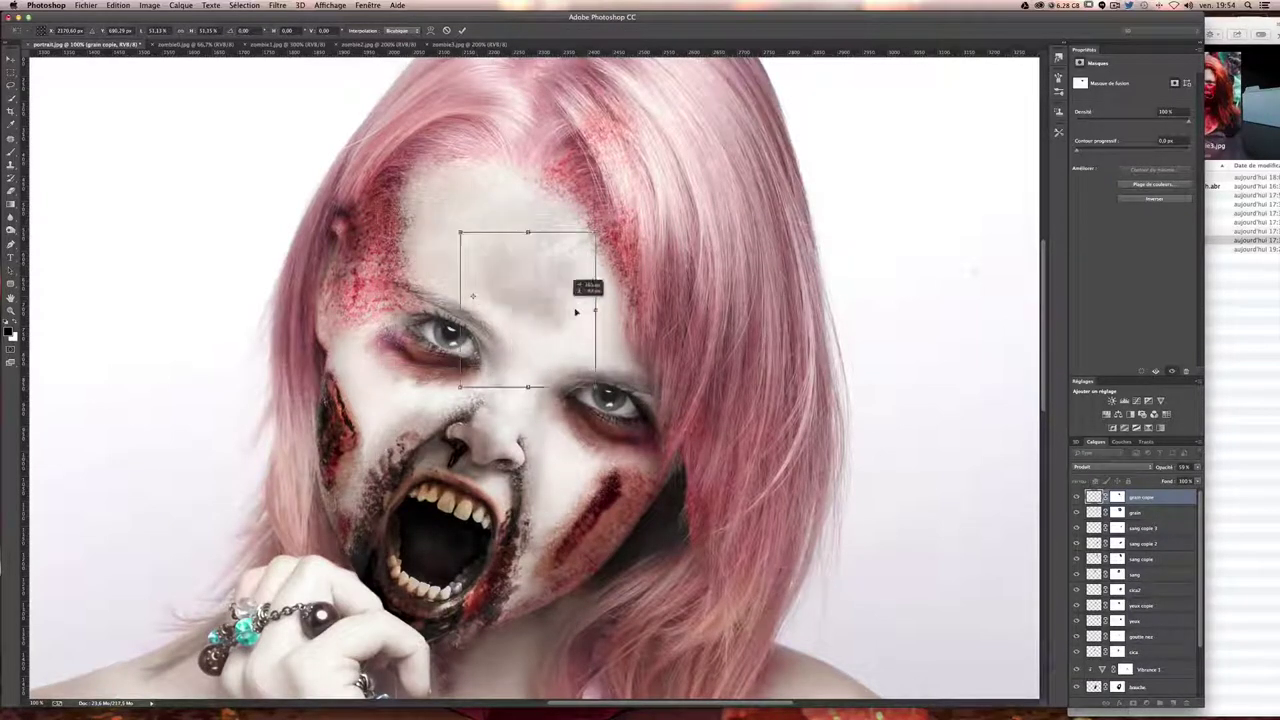
drag(670, 430, 762, 407)
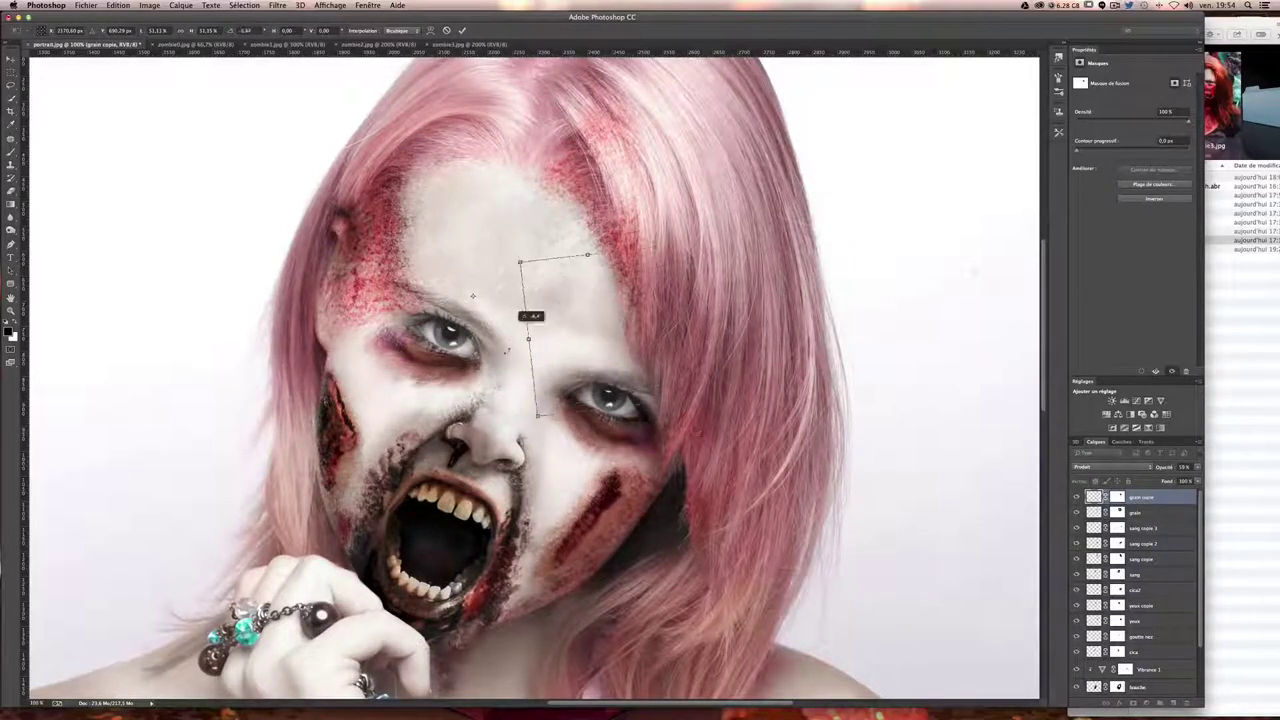
drag(604, 353, 592, 368)
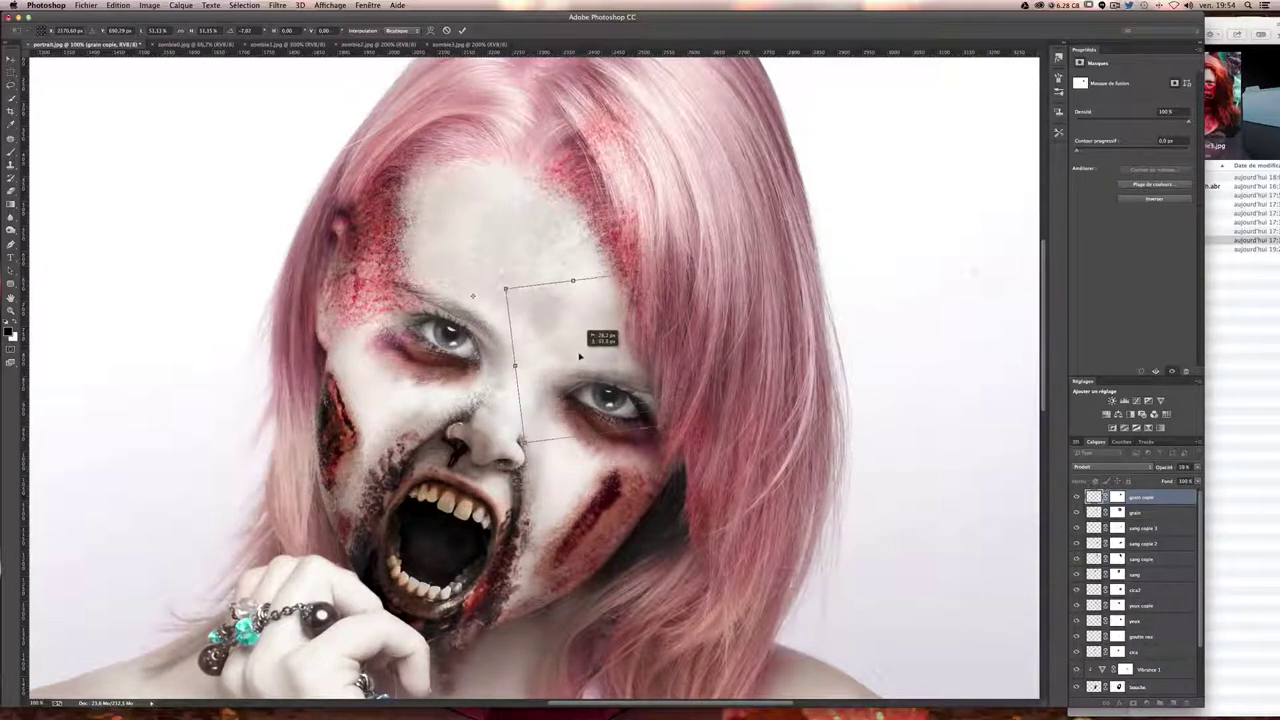
drag(765, 410, 770, 385)
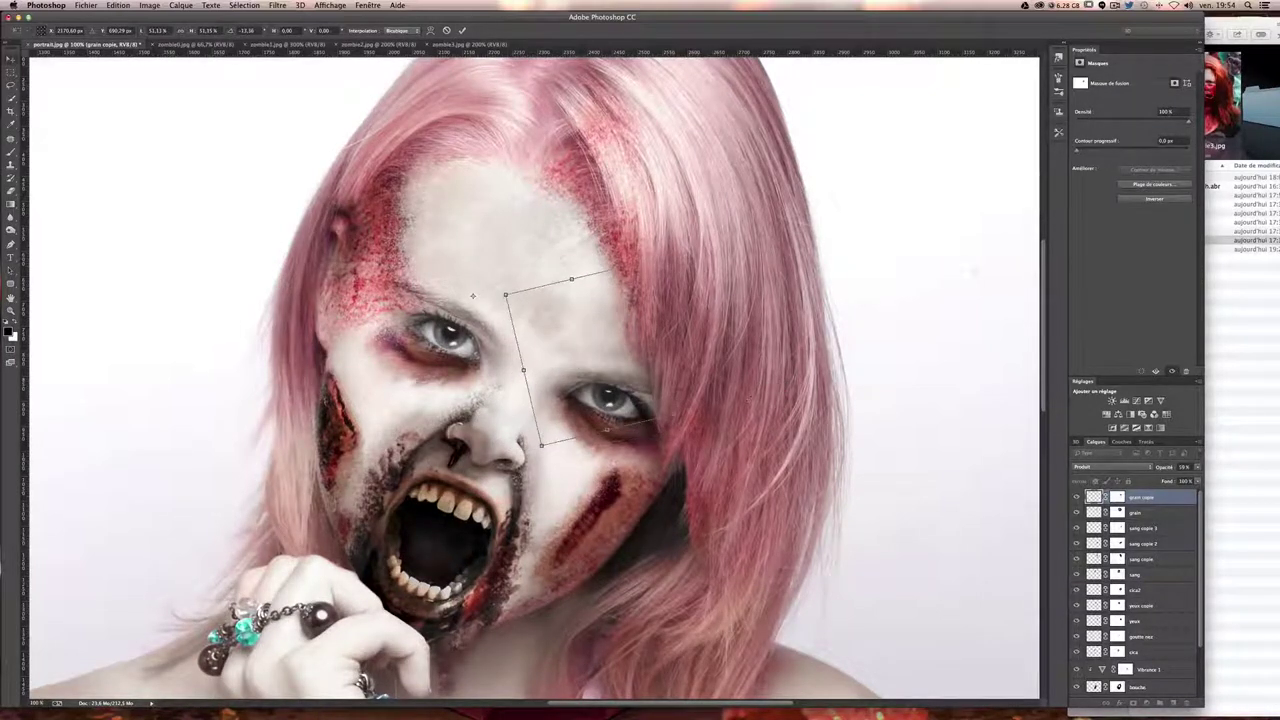
key(Return)
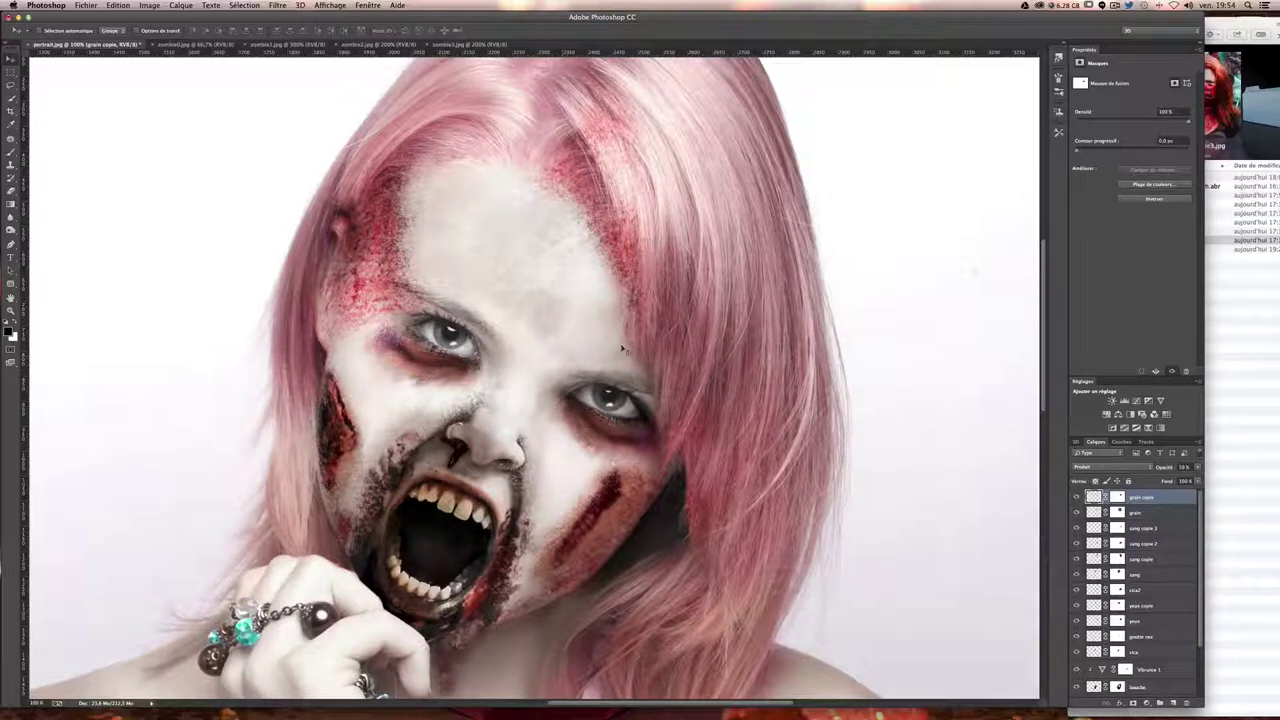
- Warp the 'grain copie' patch to follow the face beside the right eye
key(ctrl+t)
right_click(595, 345)
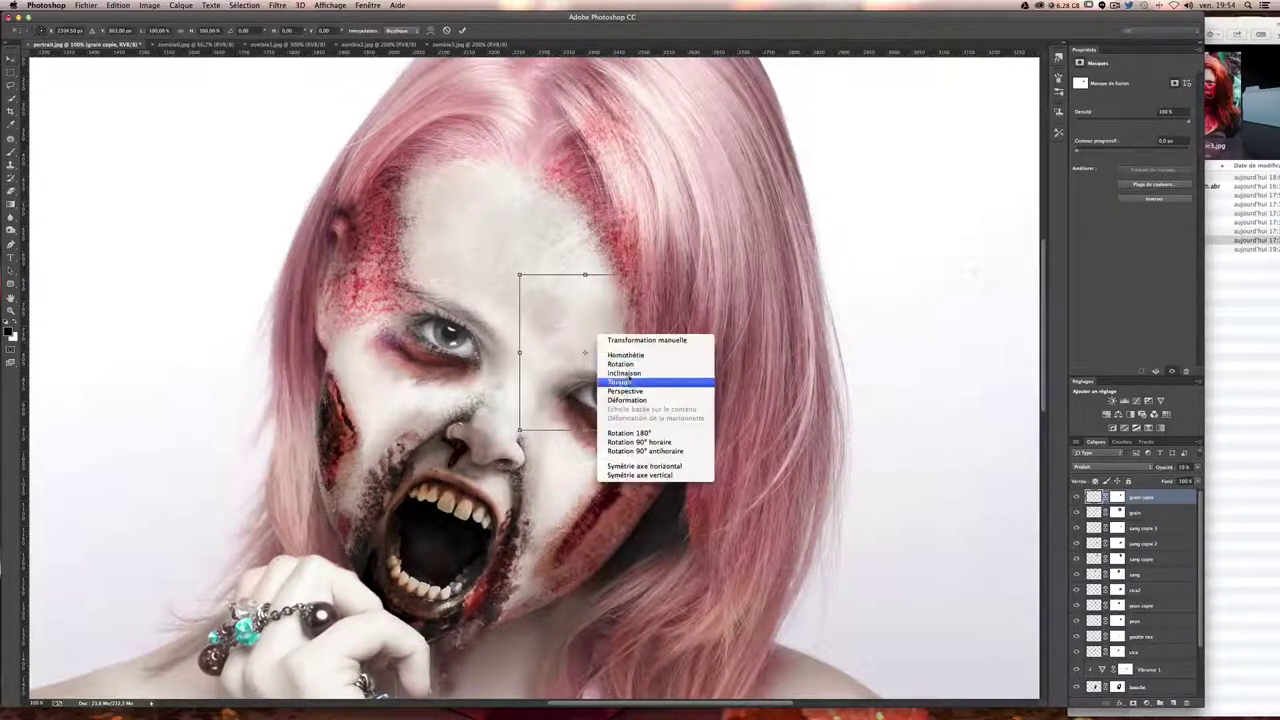
click(630, 399)
mouse_move(565, 320)
mouse_down()
mouse_move(562, 355)
mouse_move(647, 282)
mouse_move(643, 365)
mouse_up()
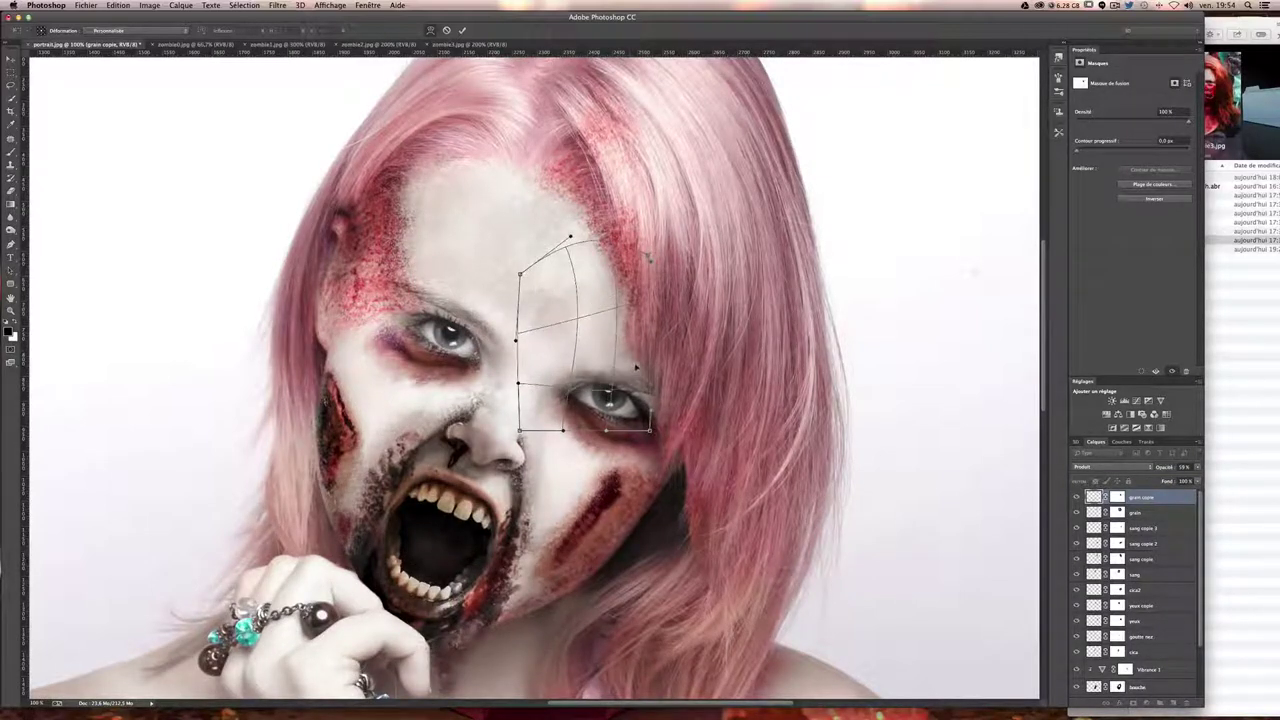
key(Return)
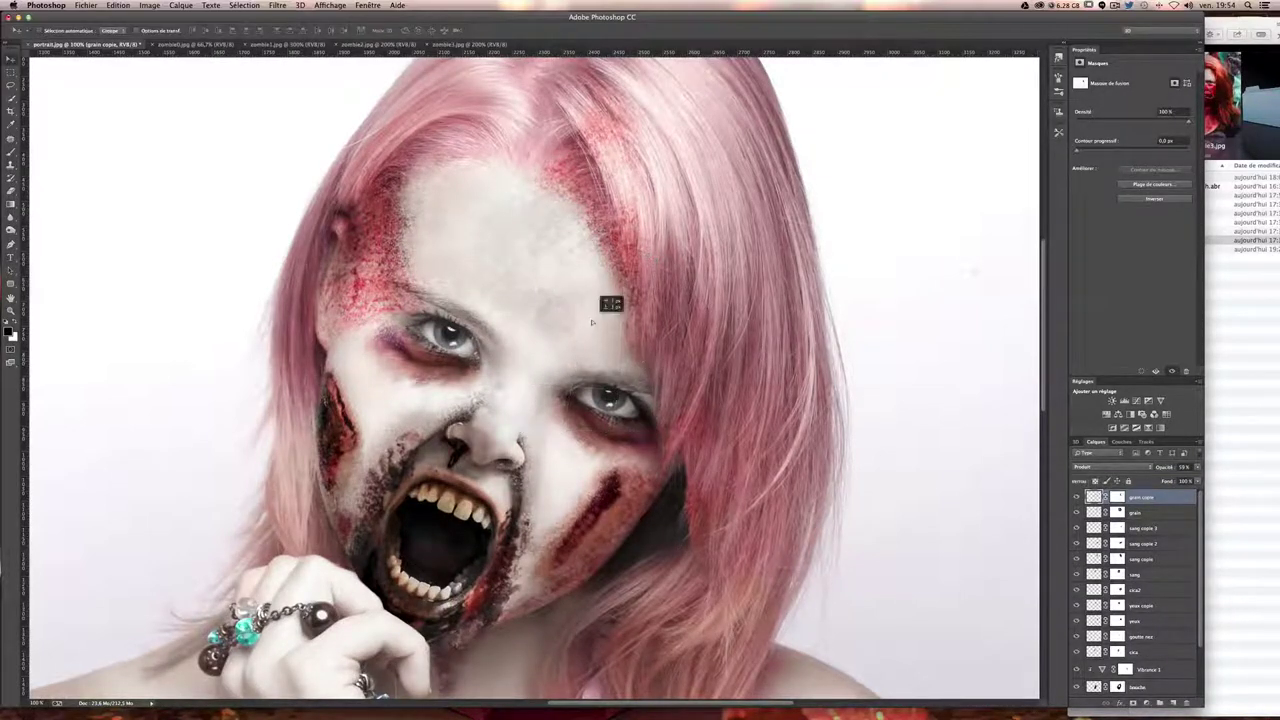
key(ctrl+minus)
key(ctrl+minus)
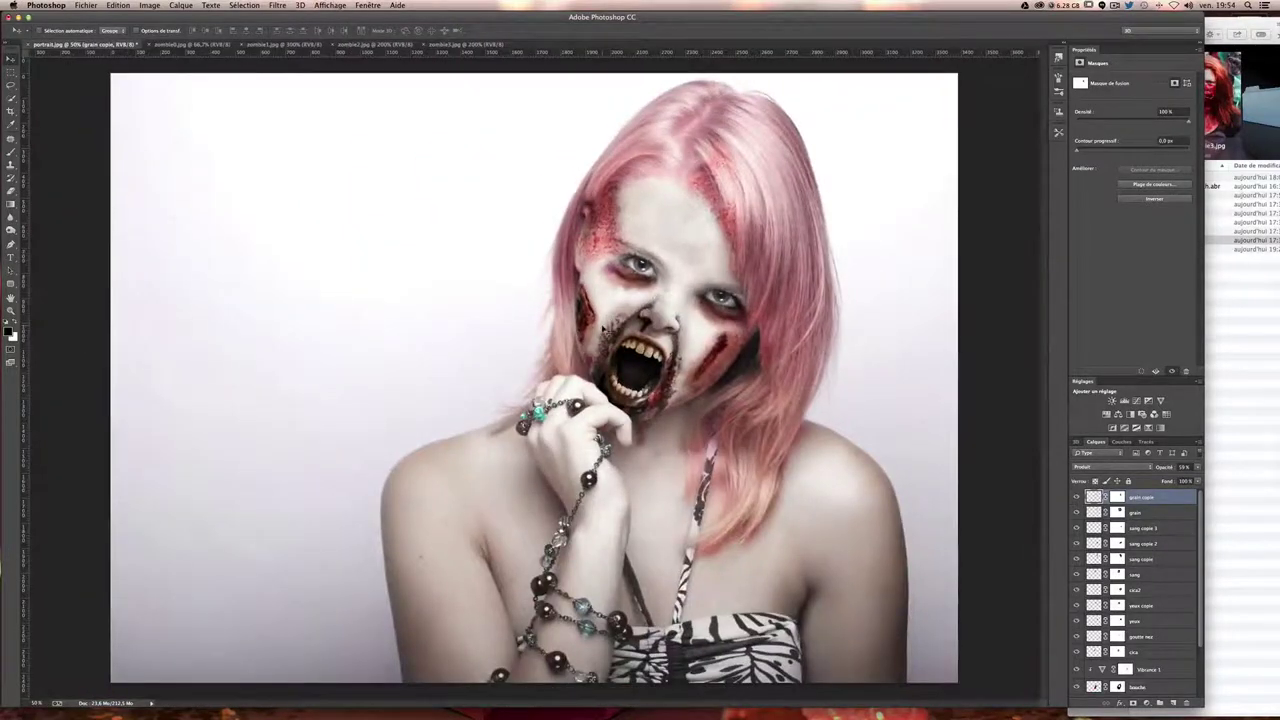
- Select the sang blood layer and Alt-drag a copy onto the forehead centre
key(ctrl+plus)
scroll(600, 380, right, 3)
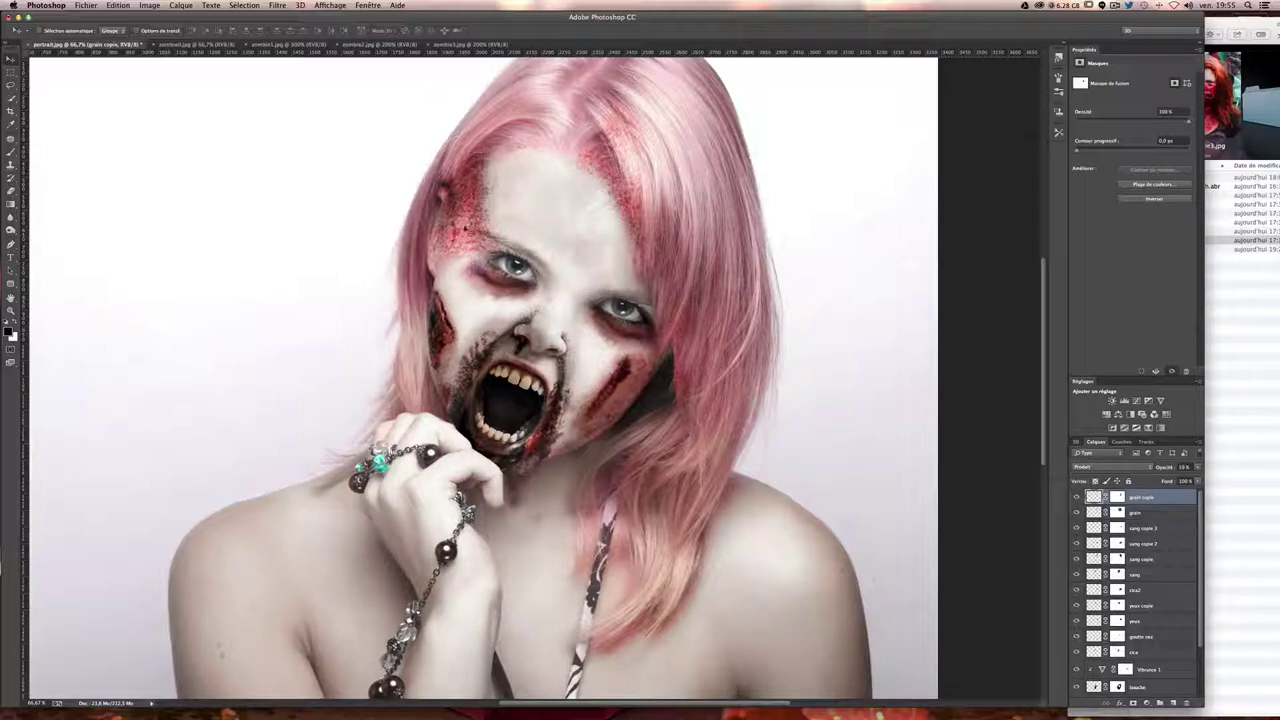
click(468, 231)
right_click(467, 233)
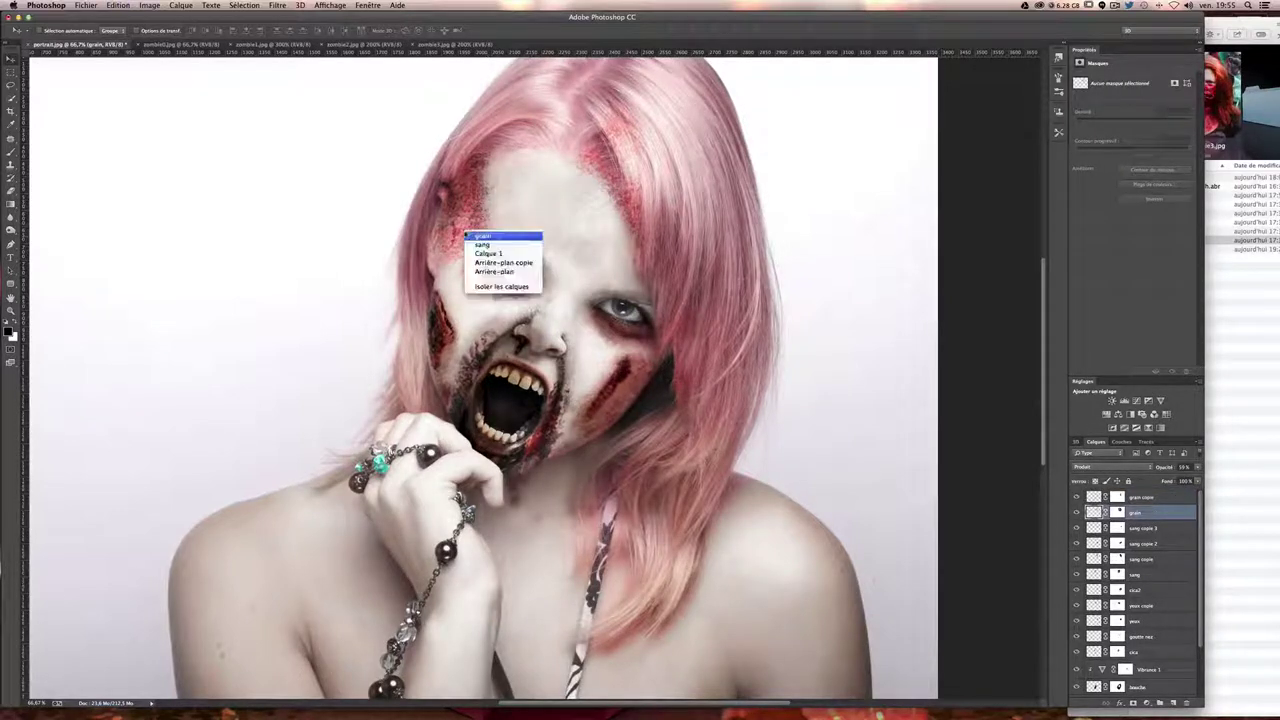
click(482, 244)
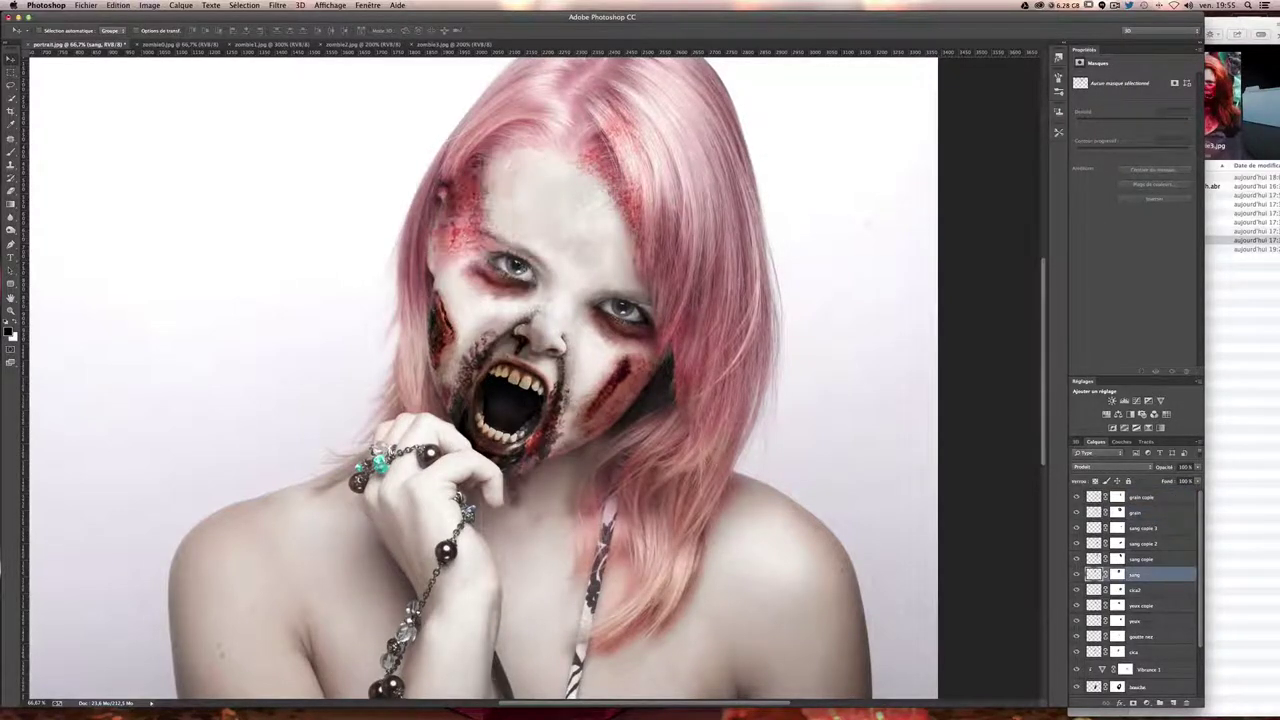
drag(494, 209, 600, 214)
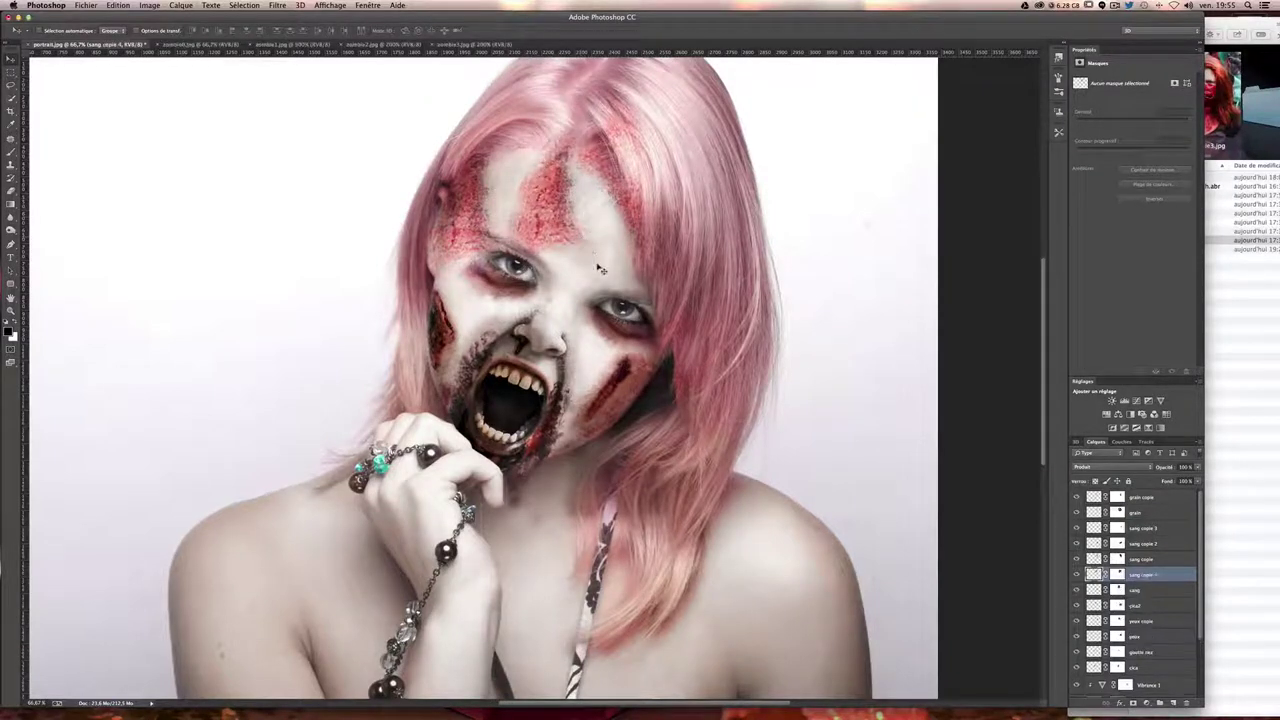
- Rotate the forehead blood copy and shift it upward
key(ctrl+t)
drag(737, 379, 478, 257)
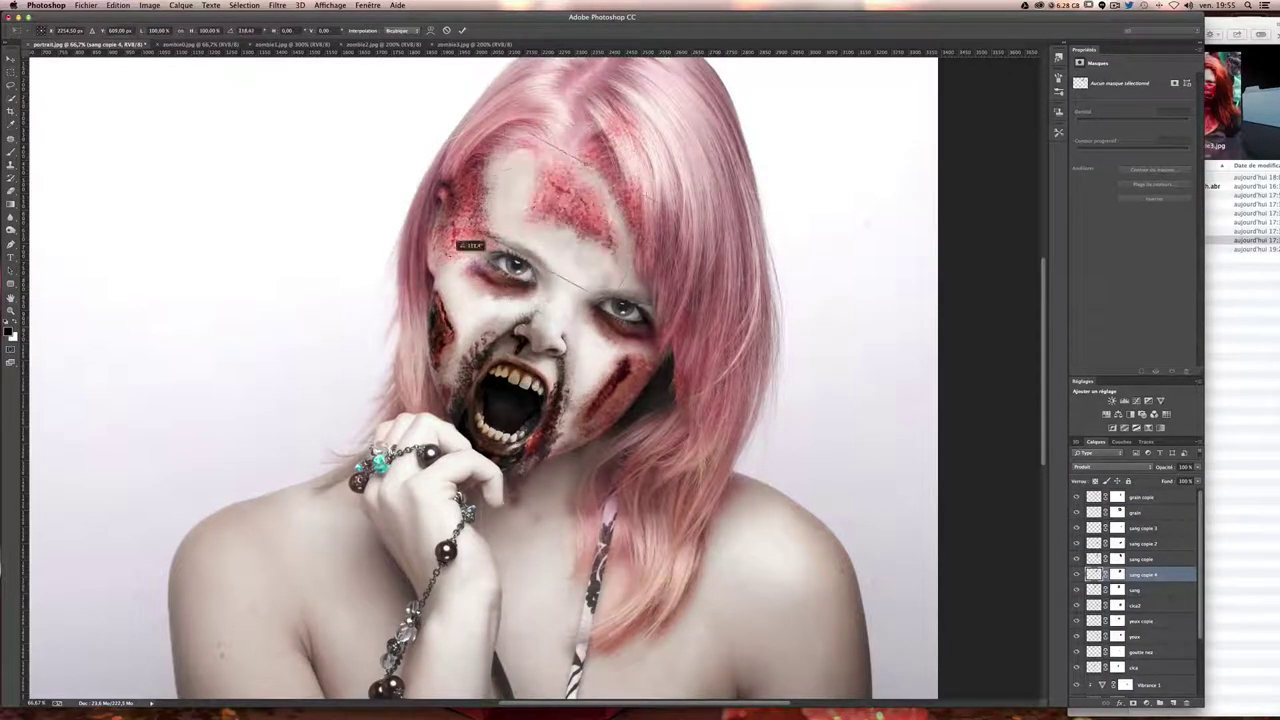
drag(552, 197, 557, 163)
key(Return)
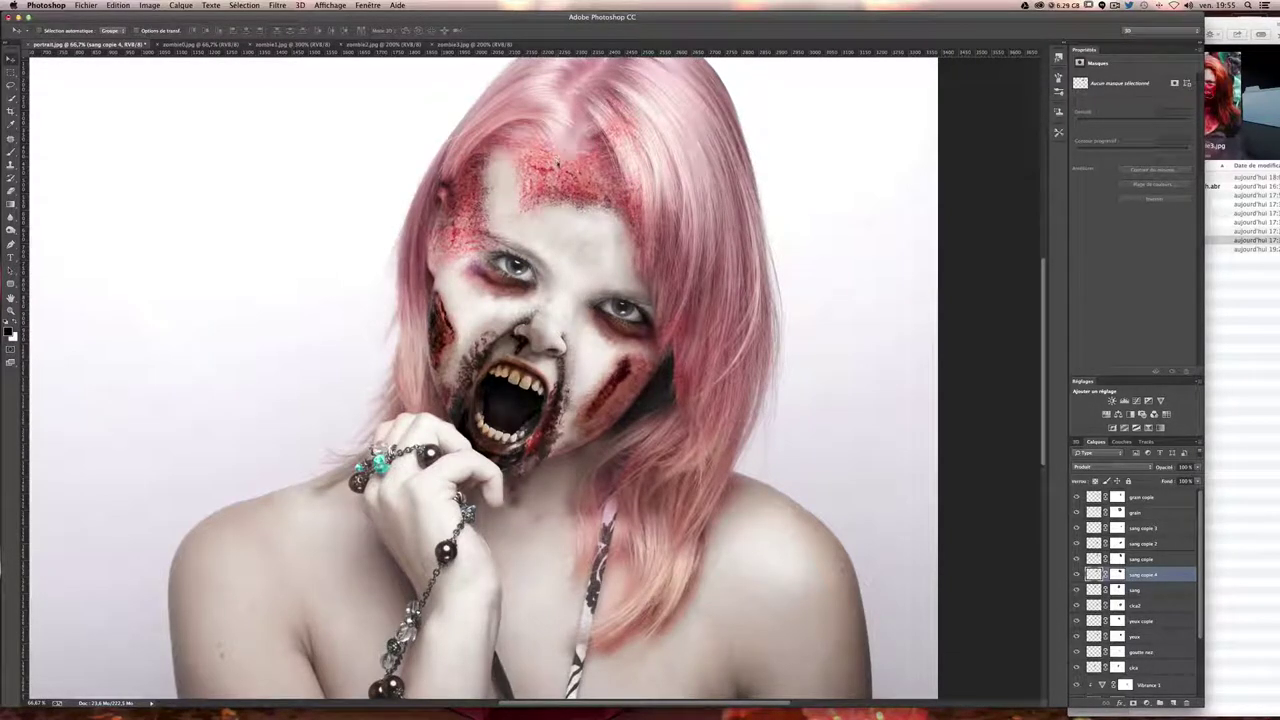
- Target the blood copy's mask, set a ~295 px brush, and move the blood onto the brow
key(ctrl+backslash)
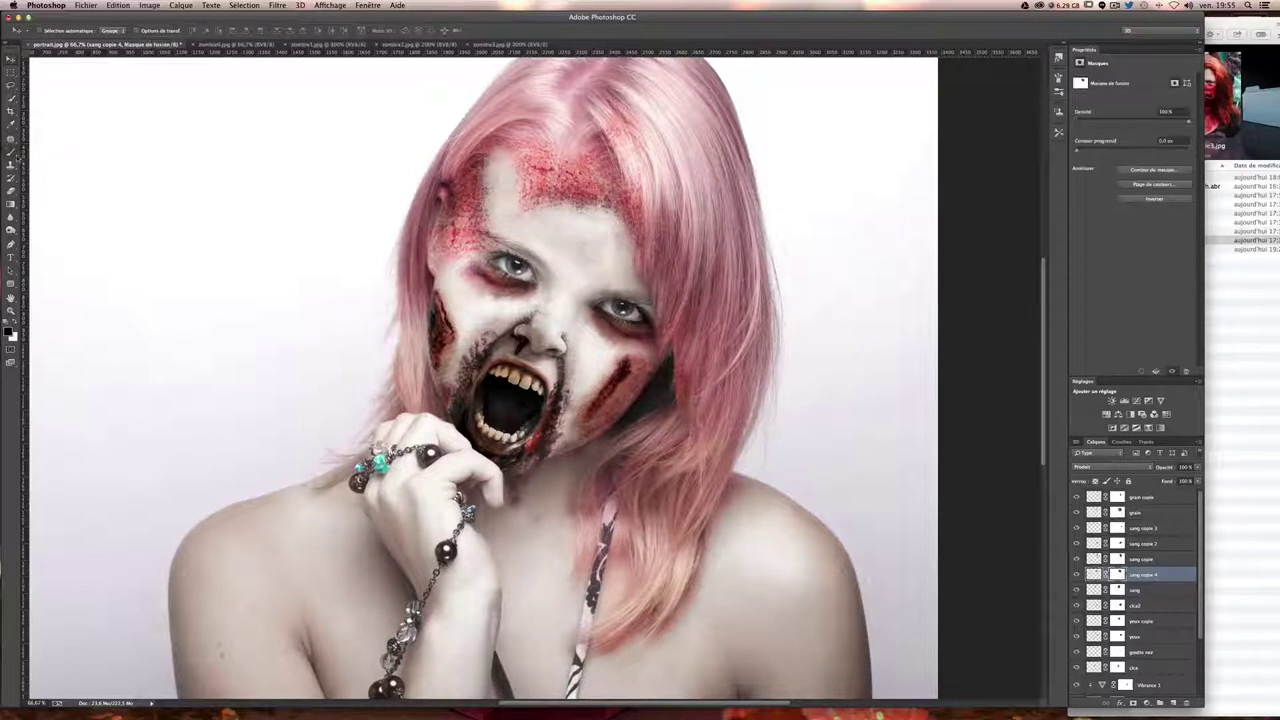
click(15, 153)
drag(573, 286, 605, 280)
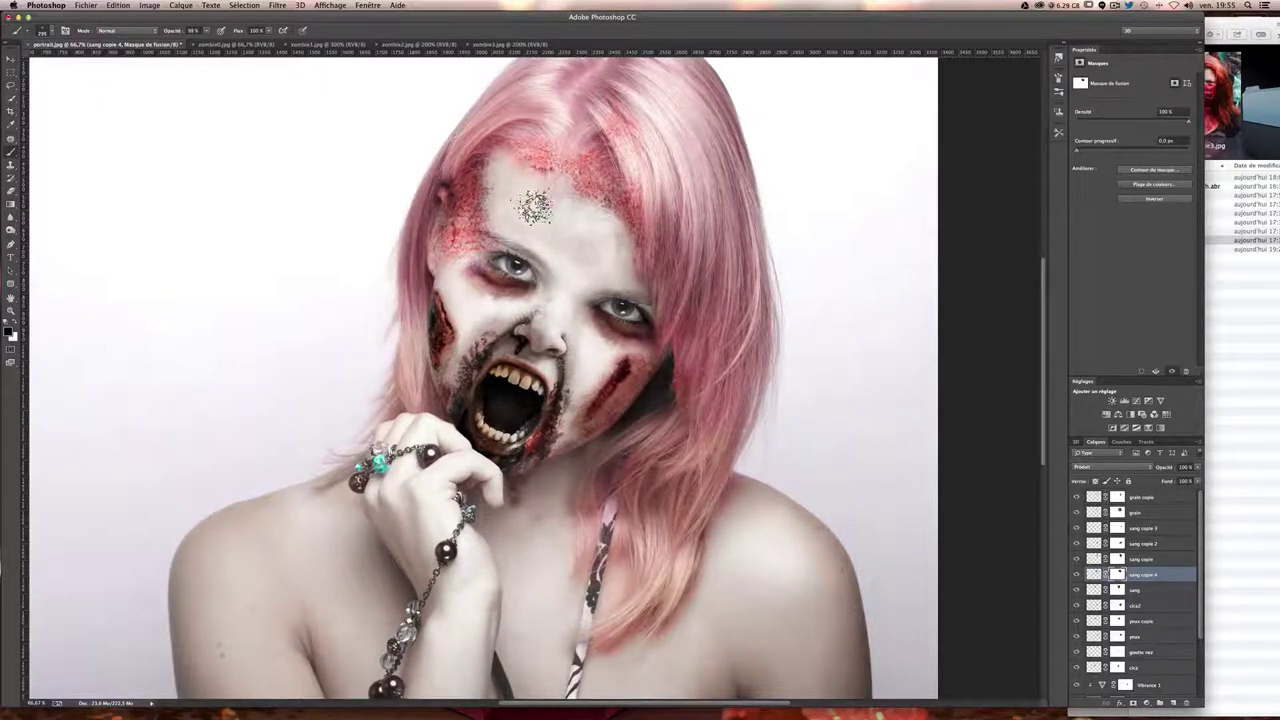
click(11, 59)
drag(579, 258, 572, 313)
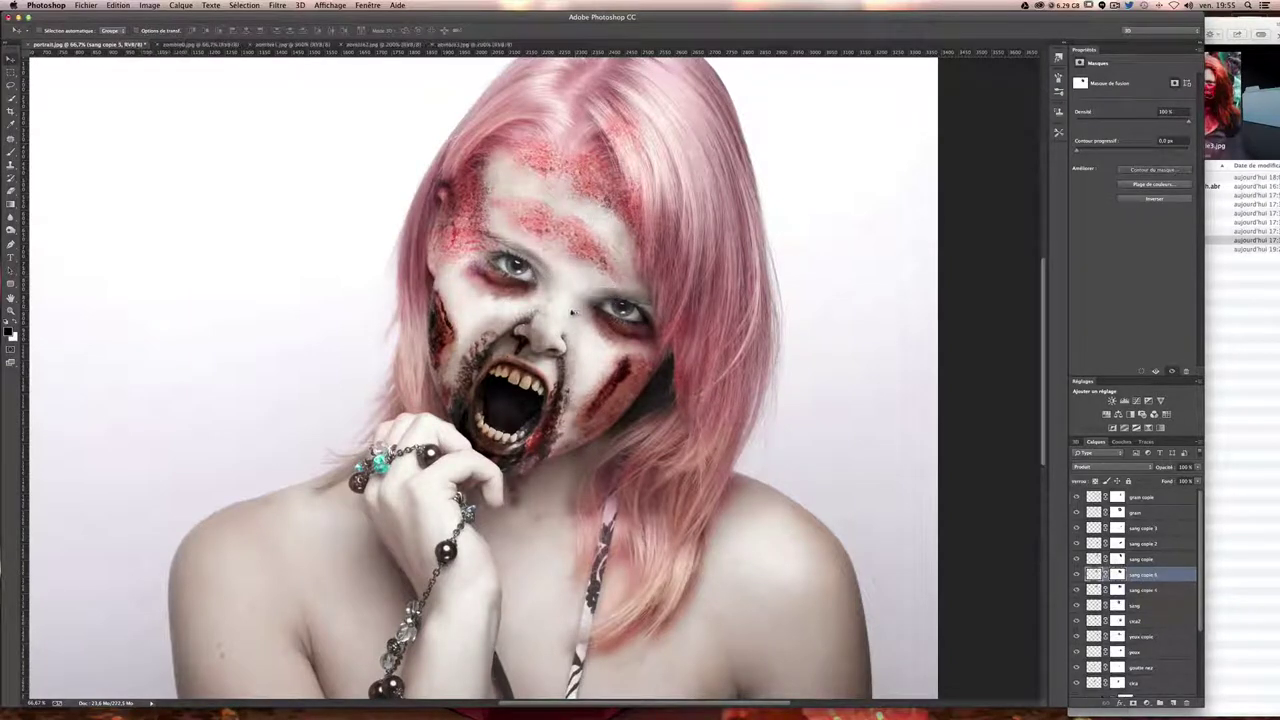
- Paint out some of the brow blood on the sang copie 5 mask
click(11, 152)
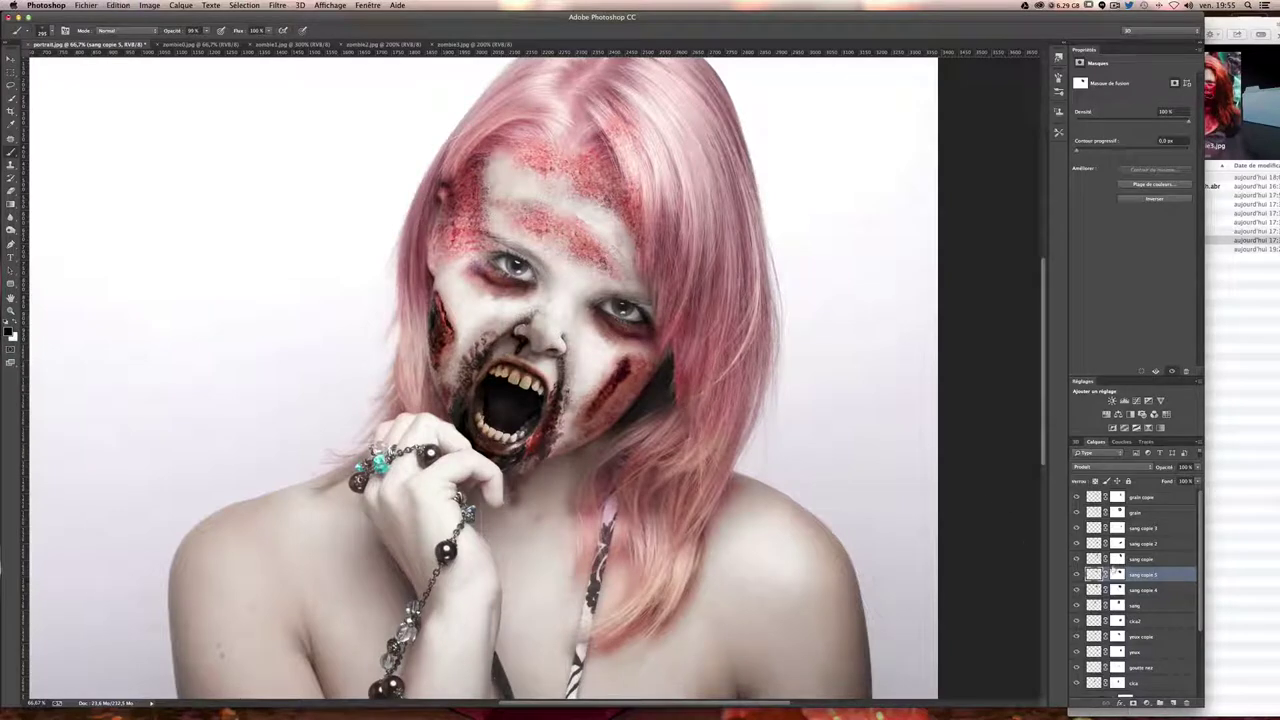
click(1117, 574)
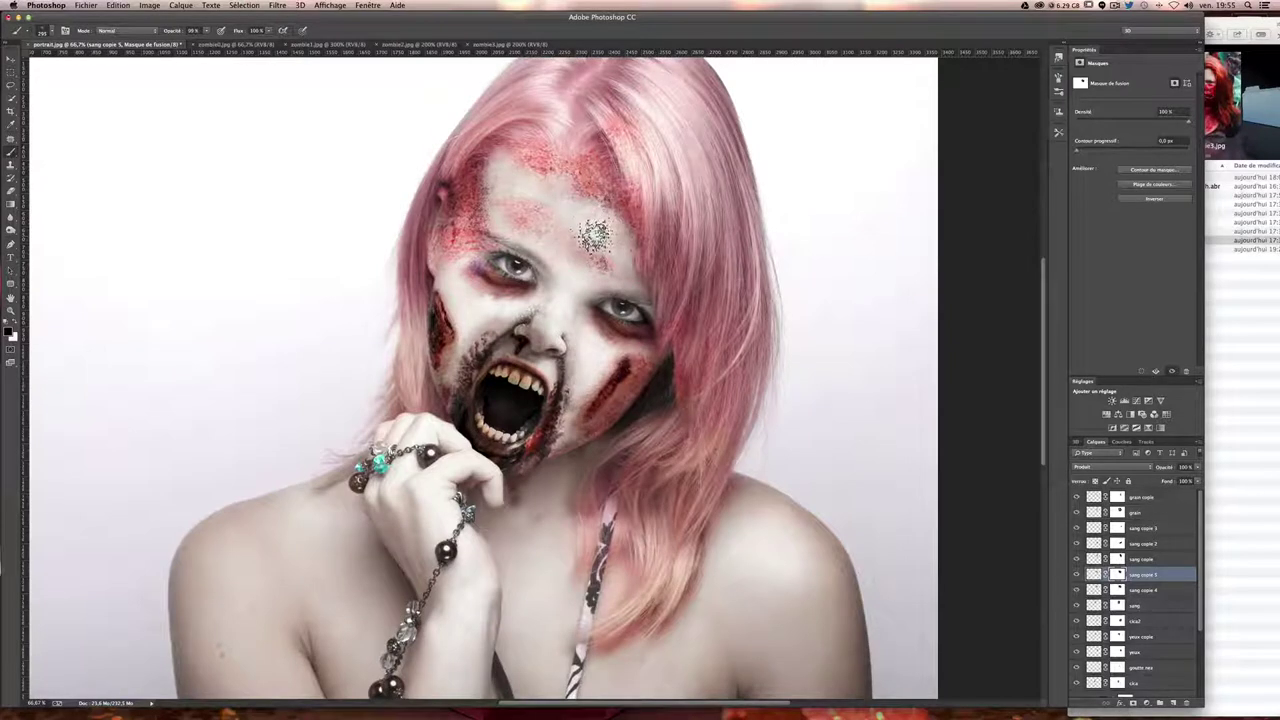
drag(500, 190, 510, 222)
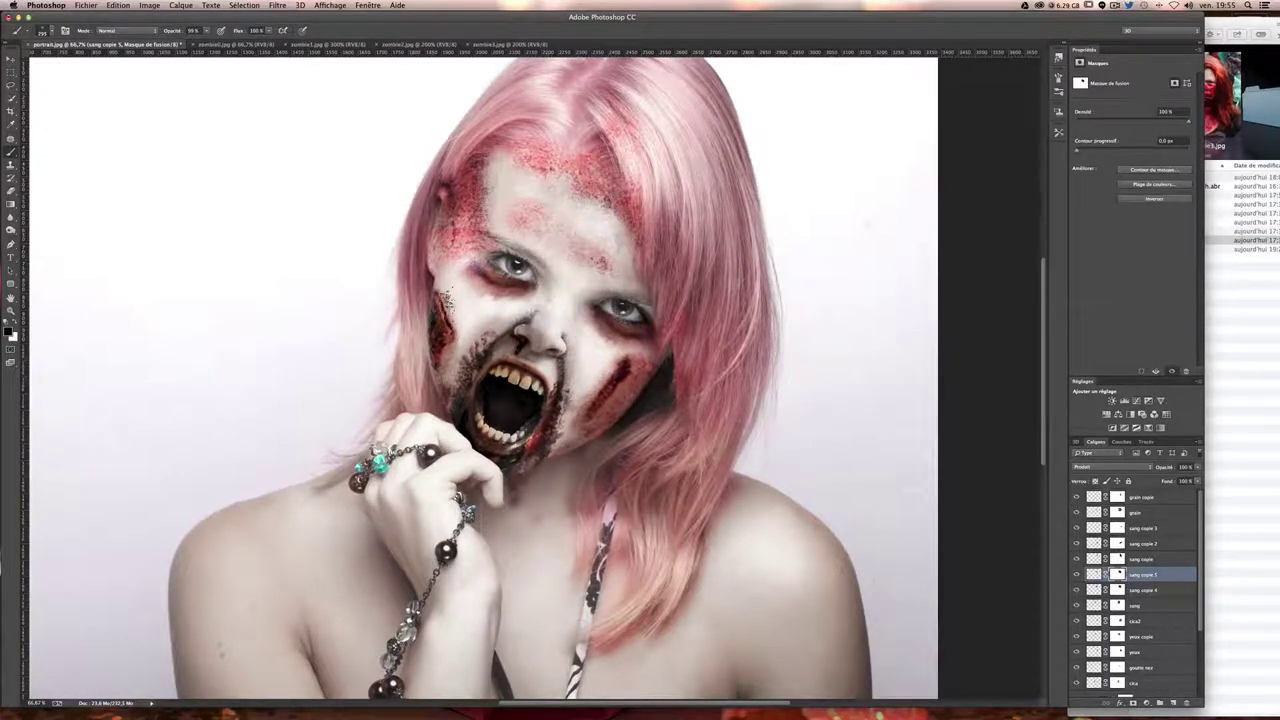
- Alt-drag another blood copy and place it higher on the forehead
click(11, 58)
drag(512, 270, 563, 316)
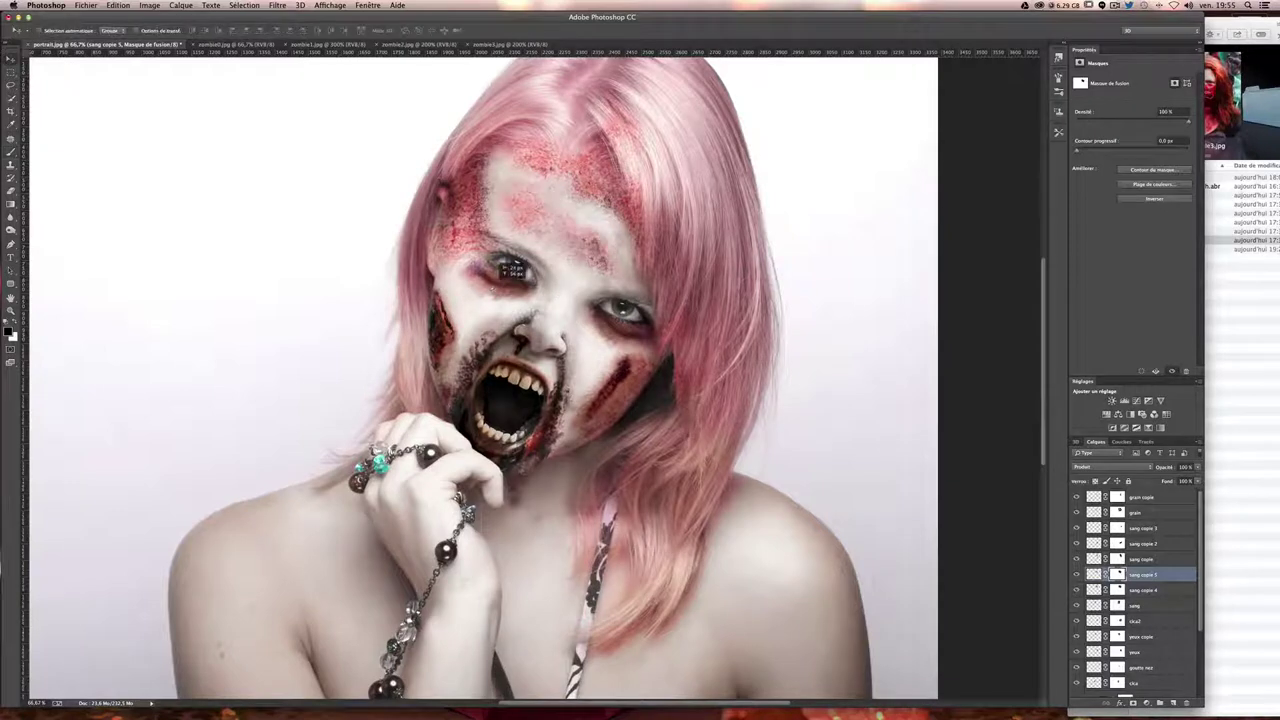
key(ctrl+t)
mouse_move(540, 250)
mouse_down()
mouse_move(567, 219)
mouse_move(549, 186)
mouse_up()
key(Return)
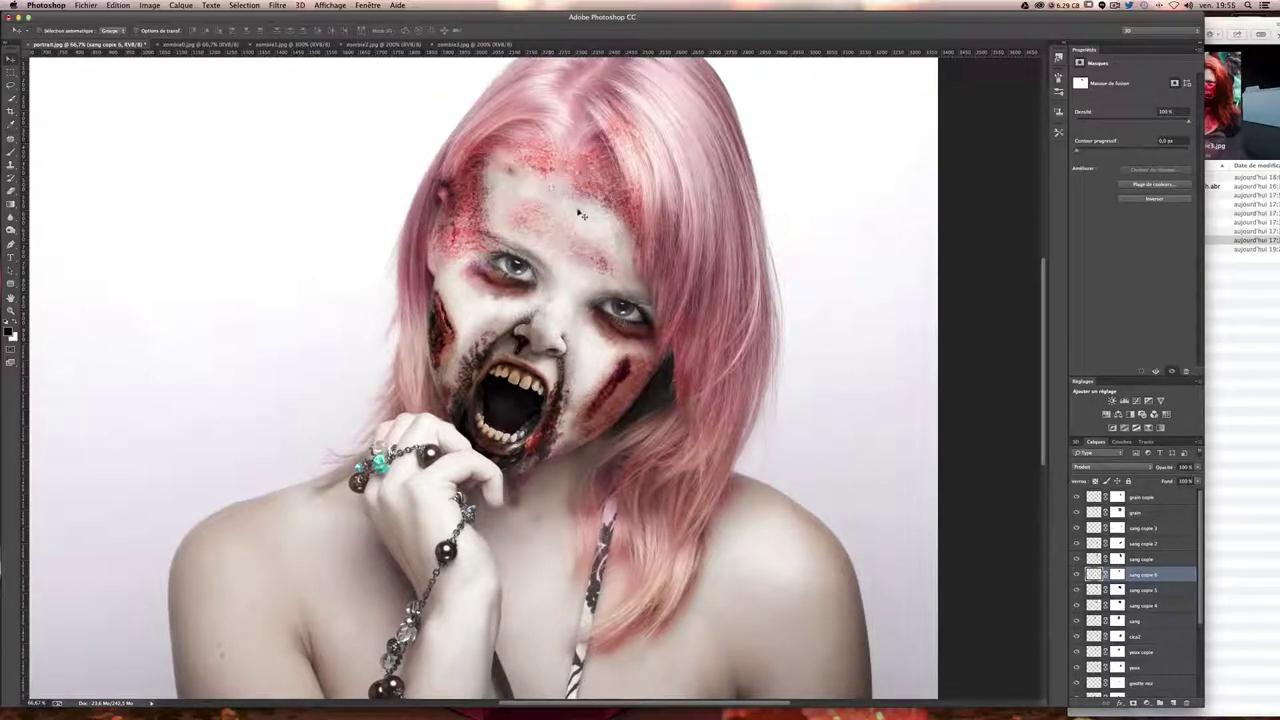
- Resize the forehead blood texture with Free Transform
key(ctrl+t)
mouse_move(486, 234)
mouse_down()
mouse_move(525, 148)
mouse_move(634, 422)
mouse_move(532, 320)
mouse_move(592, 350)
mouse_move(346, 372)
mouse_up()
key(Return)
- Rotate the cheek blood copy below the left eye and review the whole portrait
key(ctrl+t)
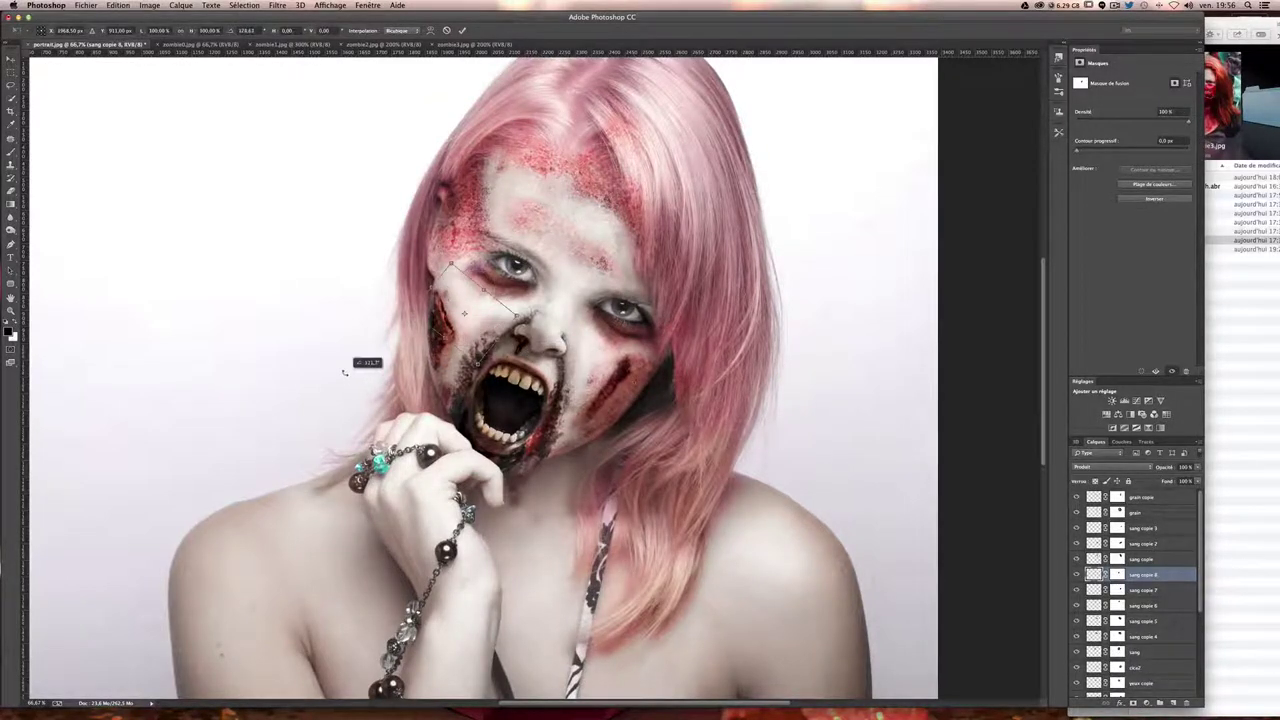
key(Return)
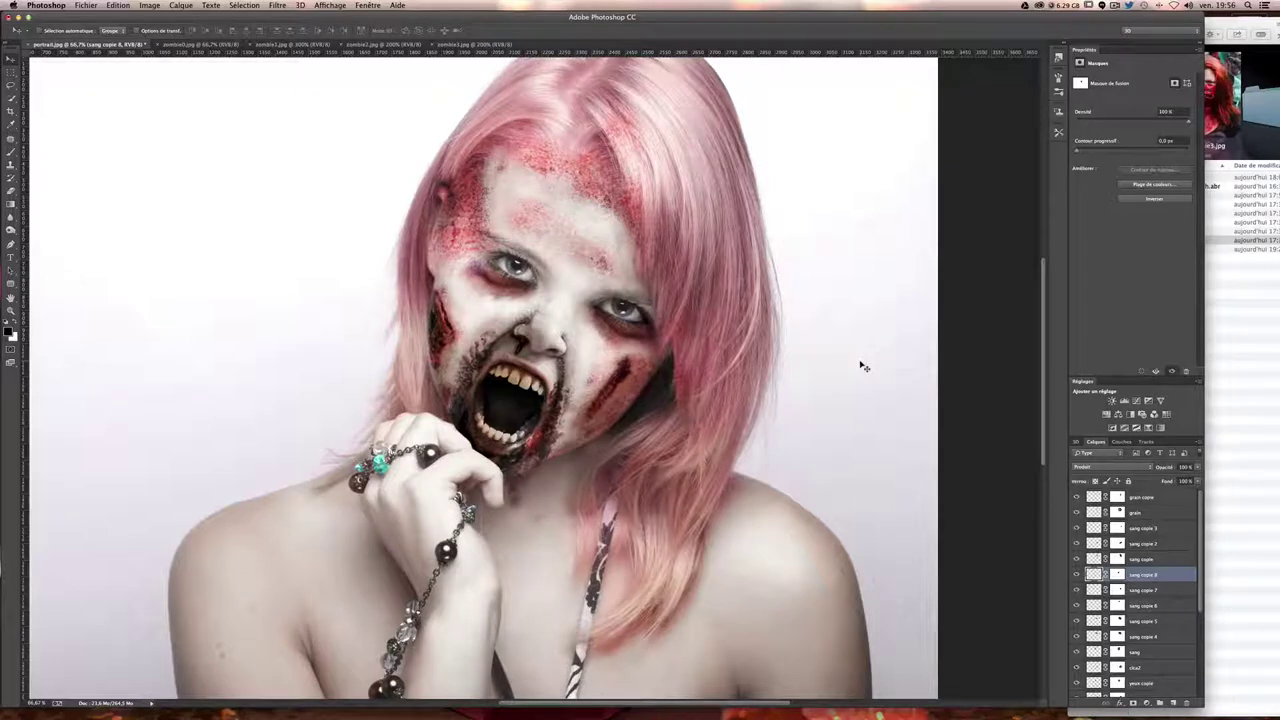
key(ctrl+minus)
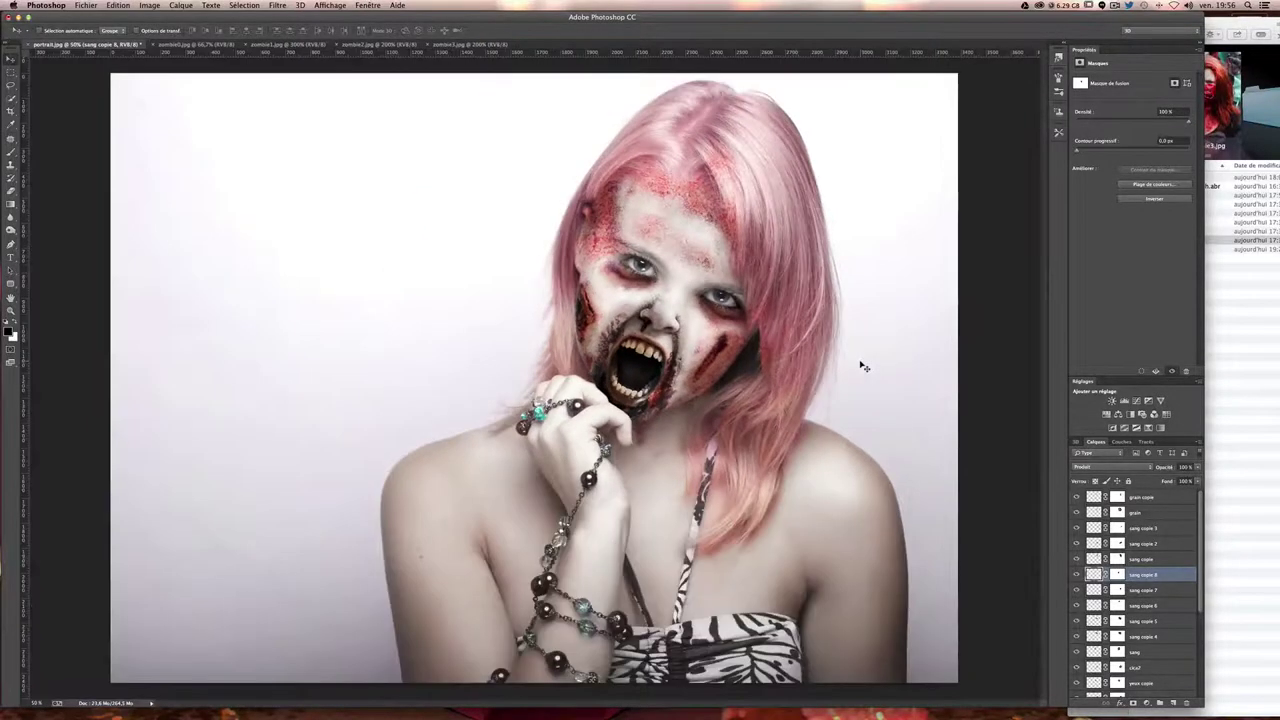
key(ctrl+minus)
key(ctrl+plus)
click(665, 325)
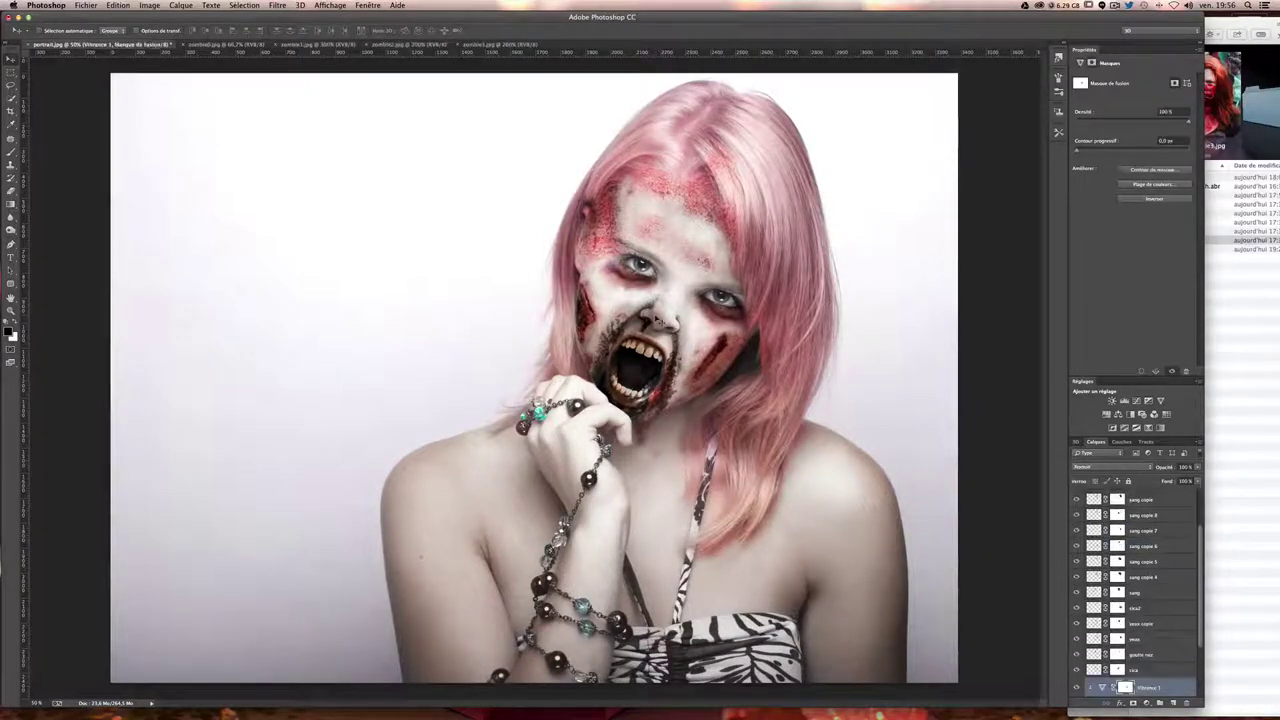
key(ctrl+t)
- Toggle the mouth layer's visibility to compare, and select it with Vibrance 1
key(Return)
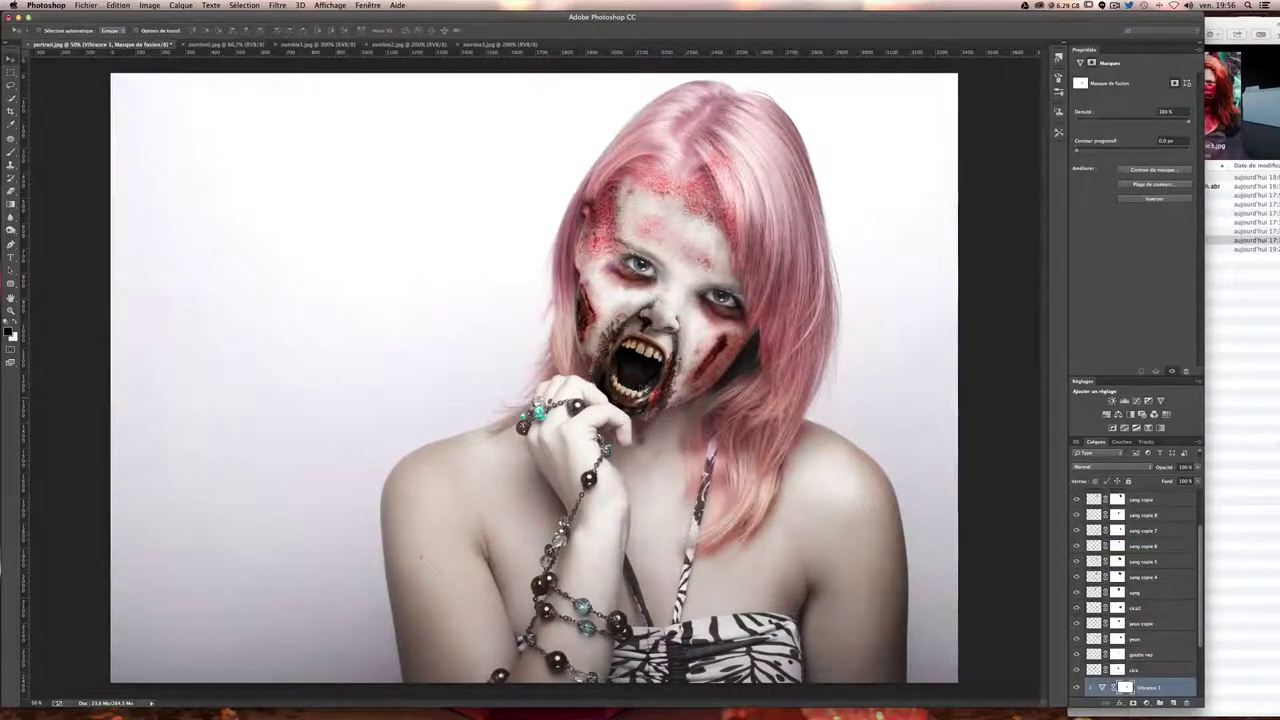
key(ctrl+z)
scroll(1112, 688, down, 2)
click(1076, 650)
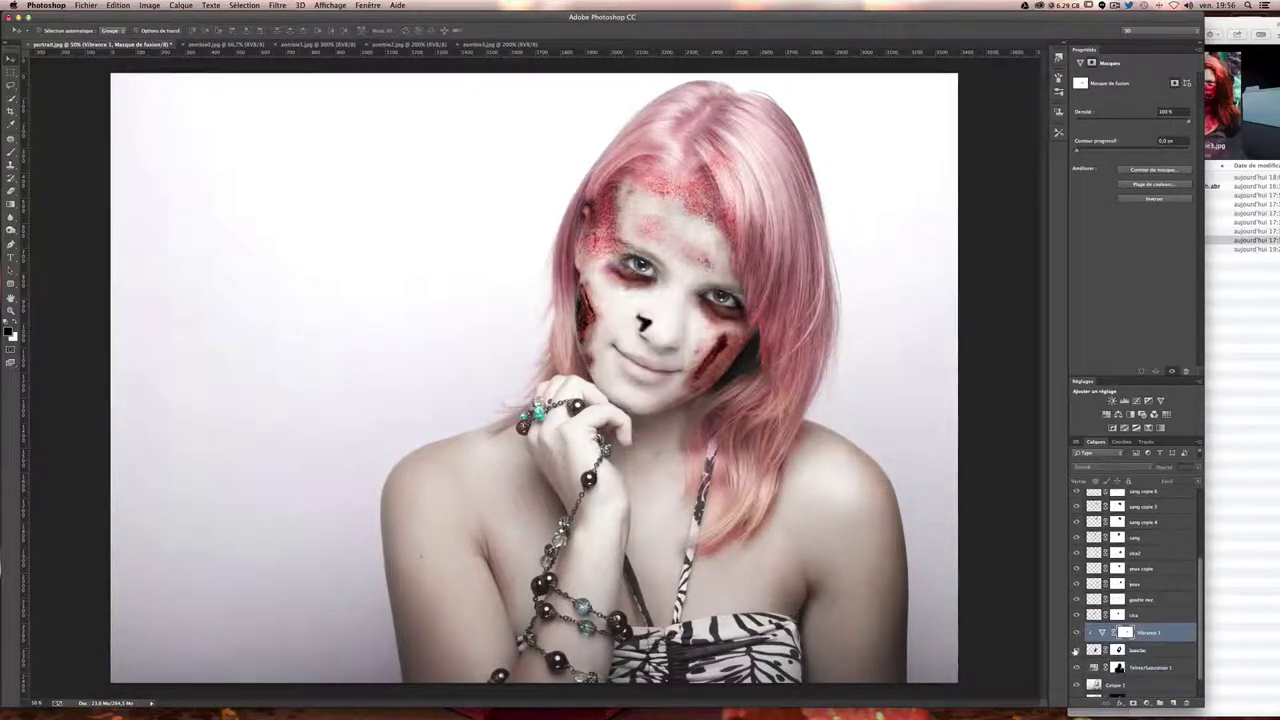
click(1076, 650)
shift+click(1138, 650)
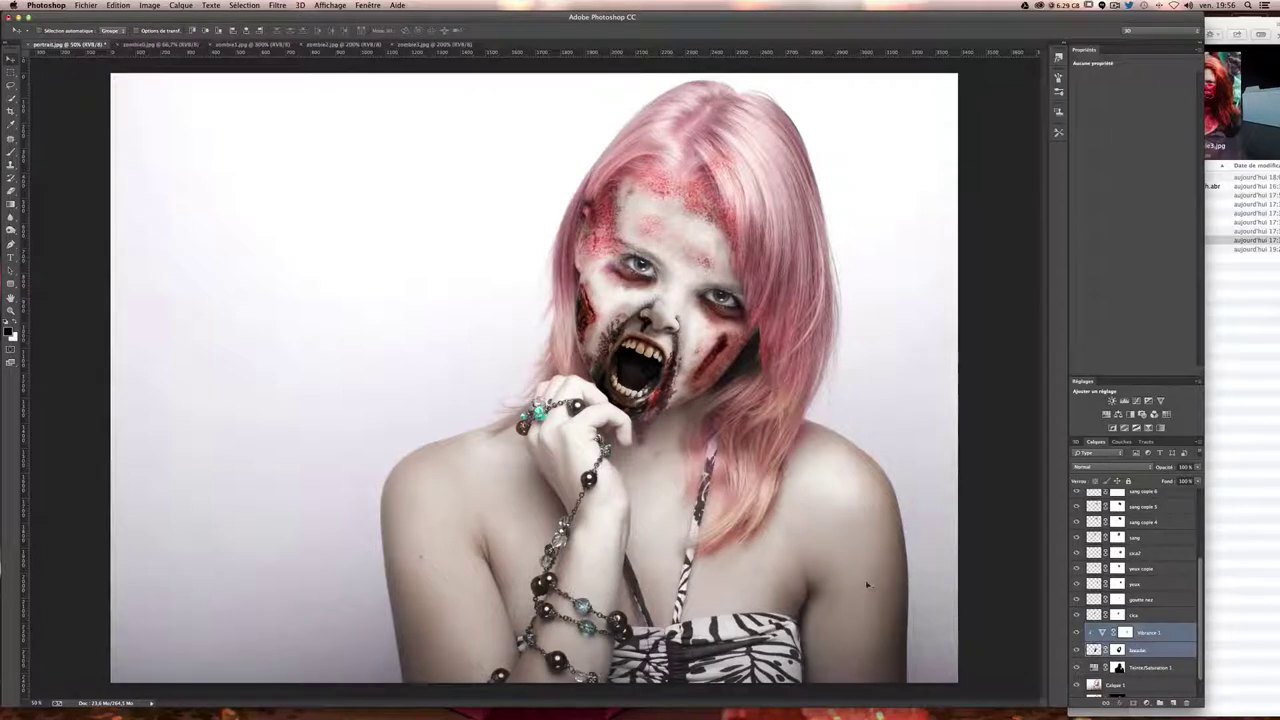
- Rotate the fanged mouth layers slightly so they sit naturally on the face
key(ctrl+t)
drag(850, 518, 846, 518)
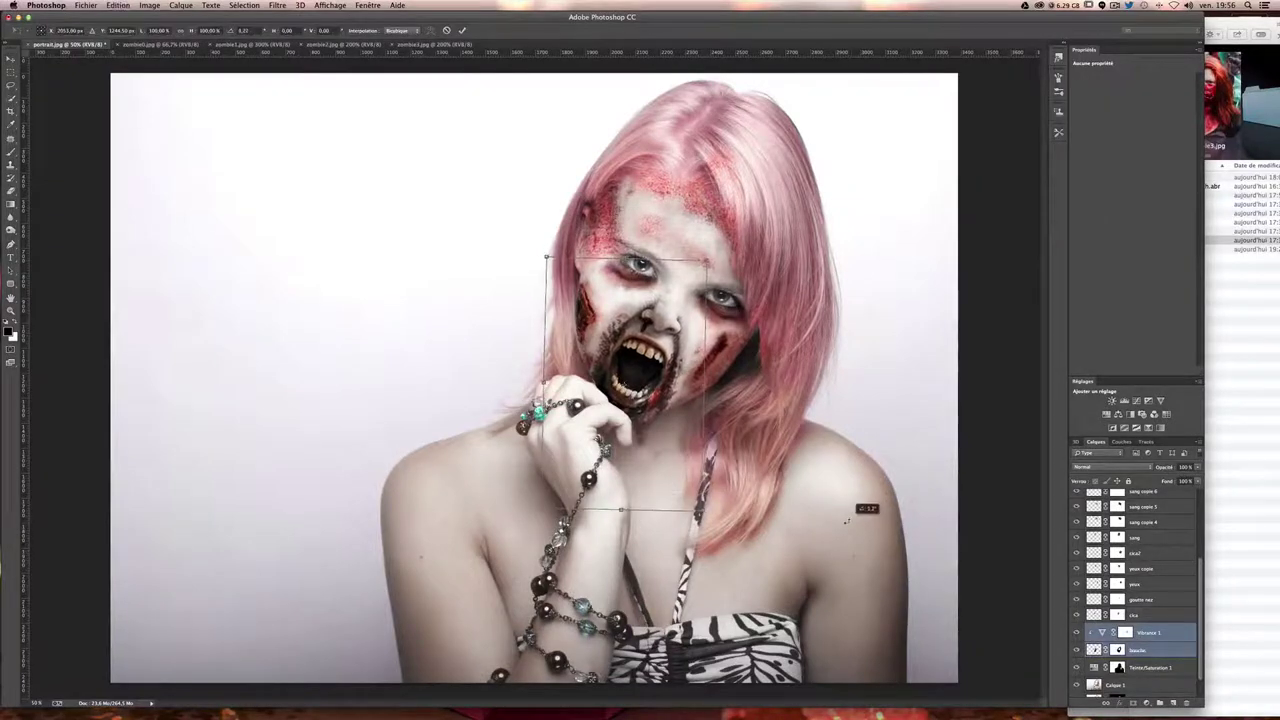
key(Return)
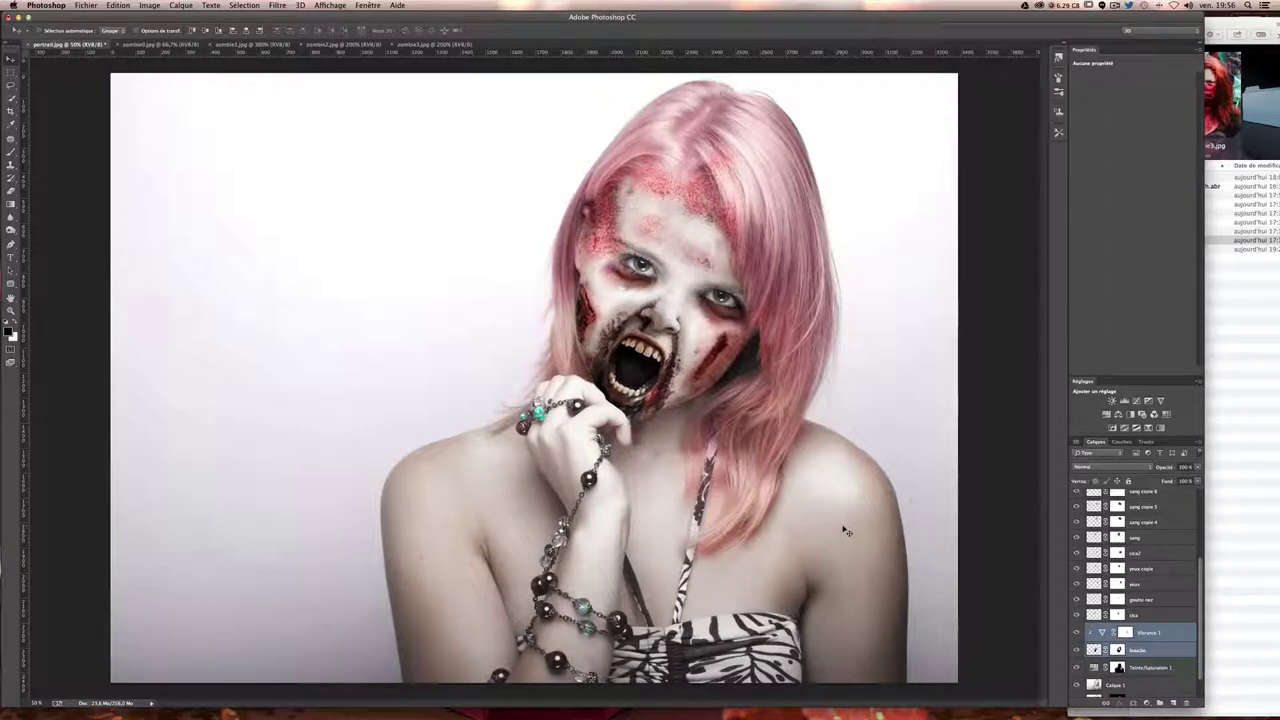
scroll(648, 466, up, 5)
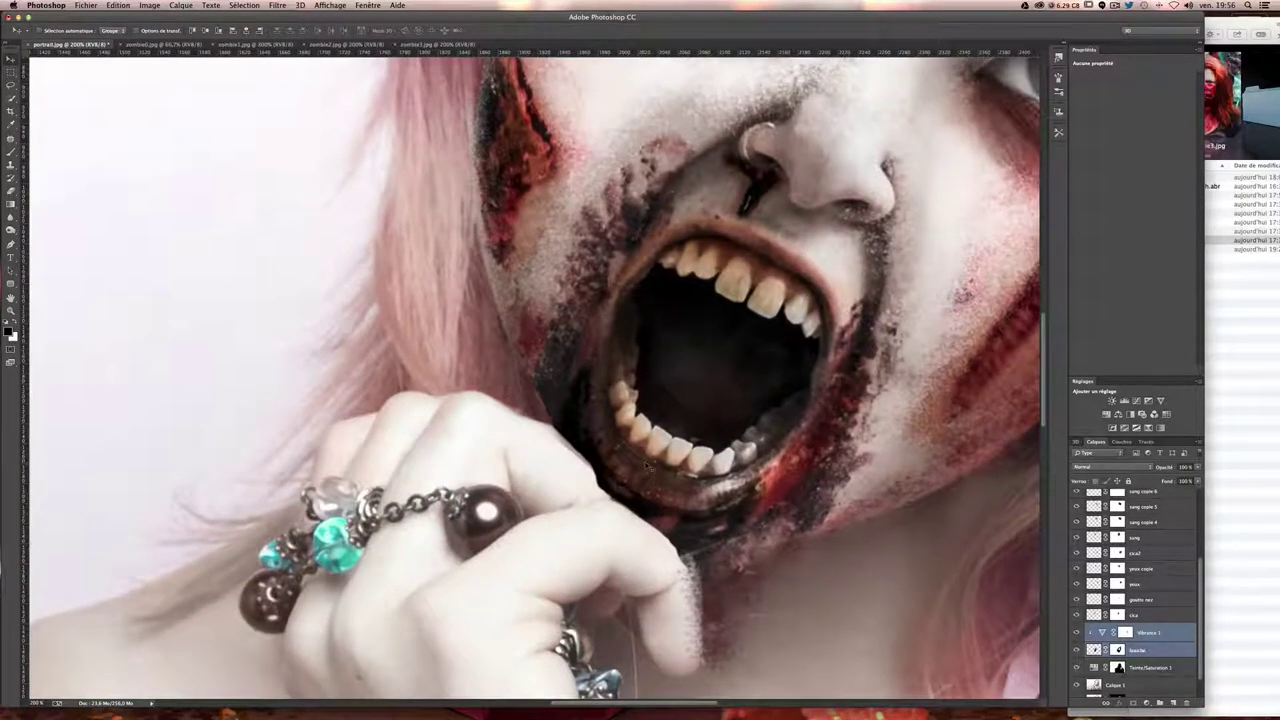
key(super+minus)
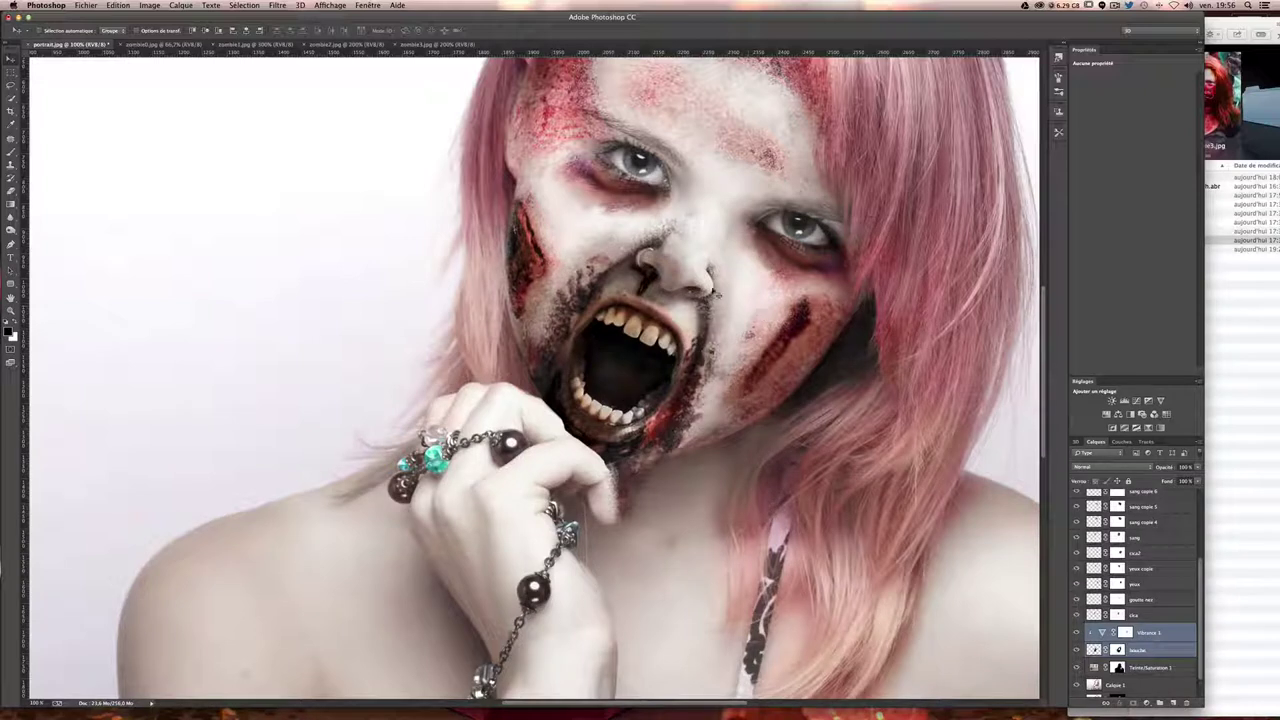
click(1117, 600)
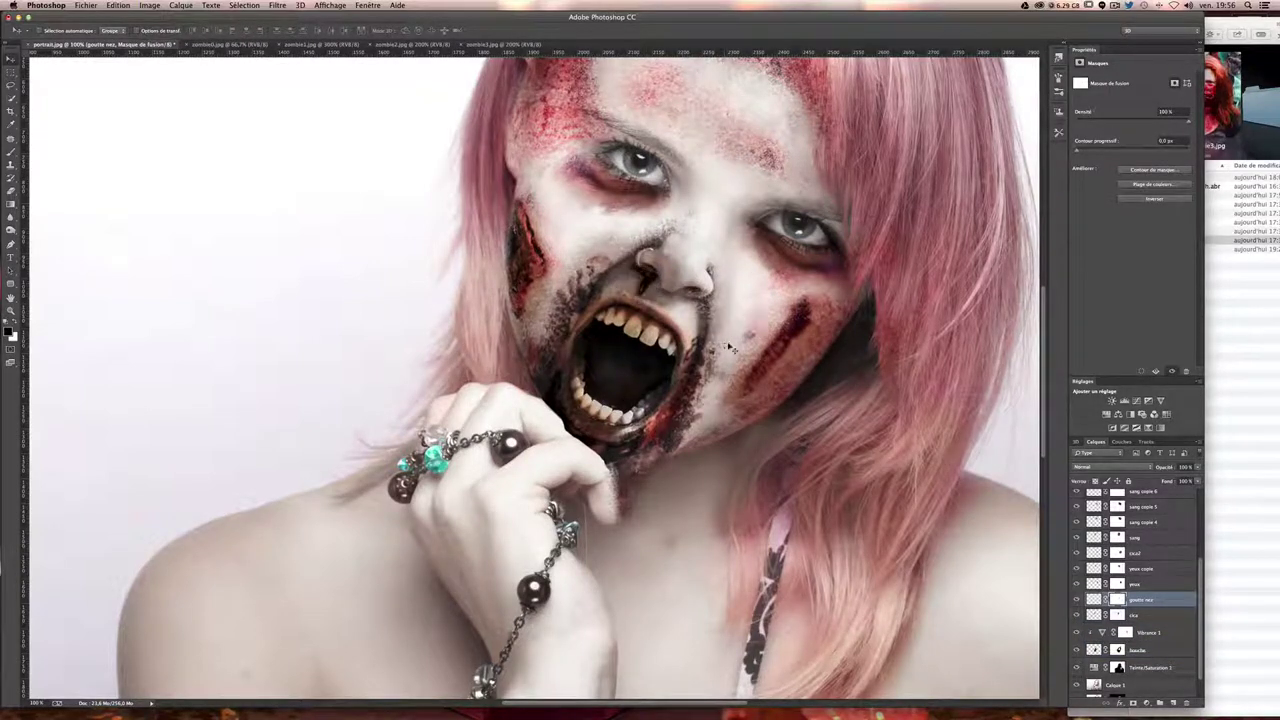
- Shorten the goutte nez blood drip to about 96.8% height from its top edge
key(ctrl+t)
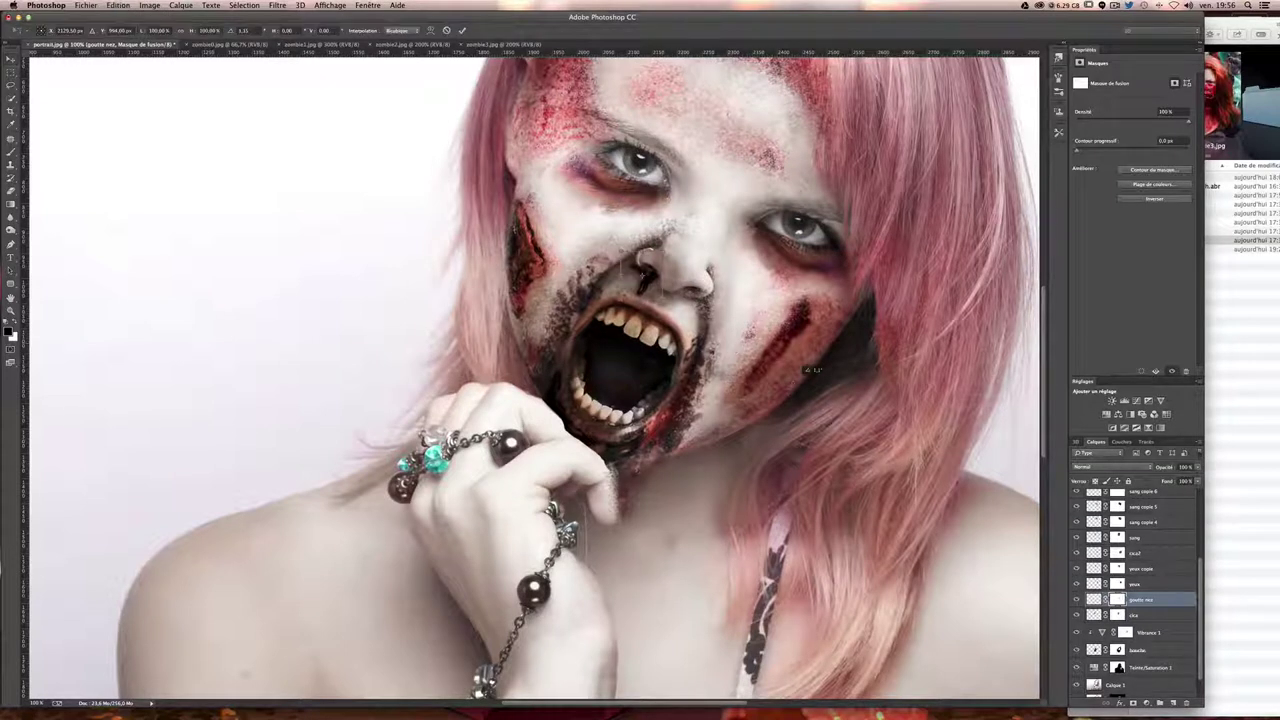
key(Return)
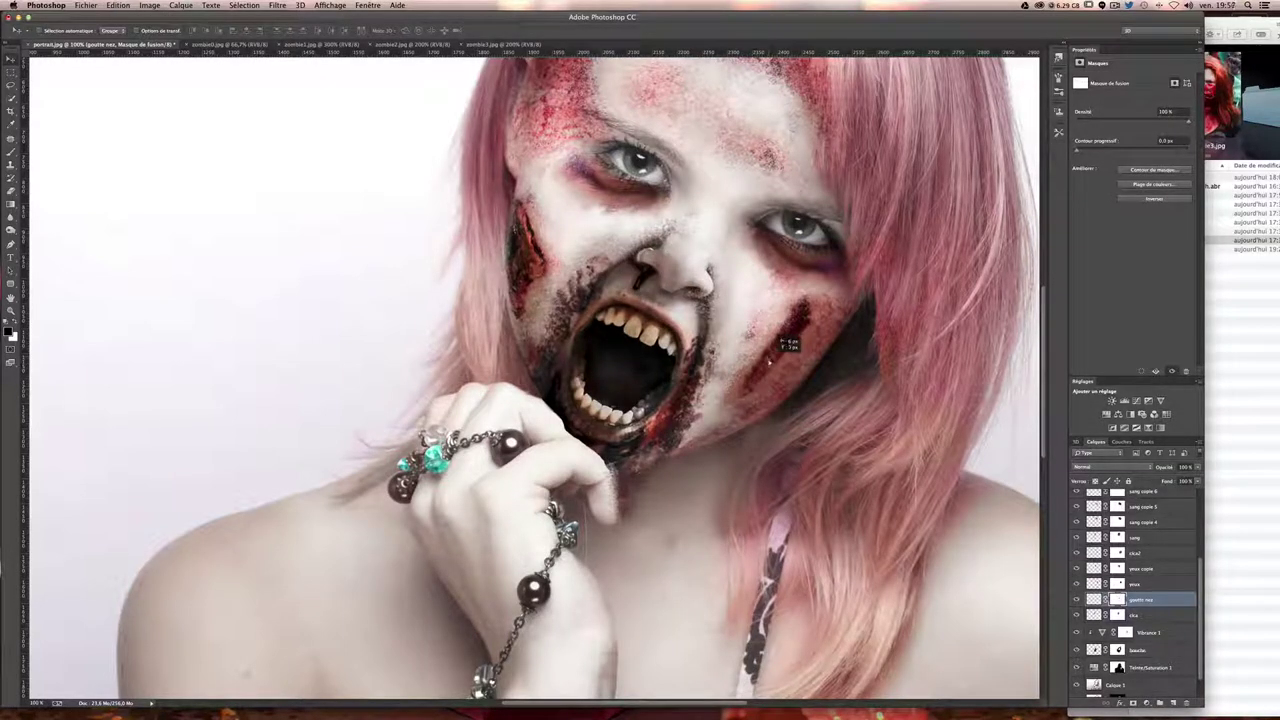
key(ctrl+t)
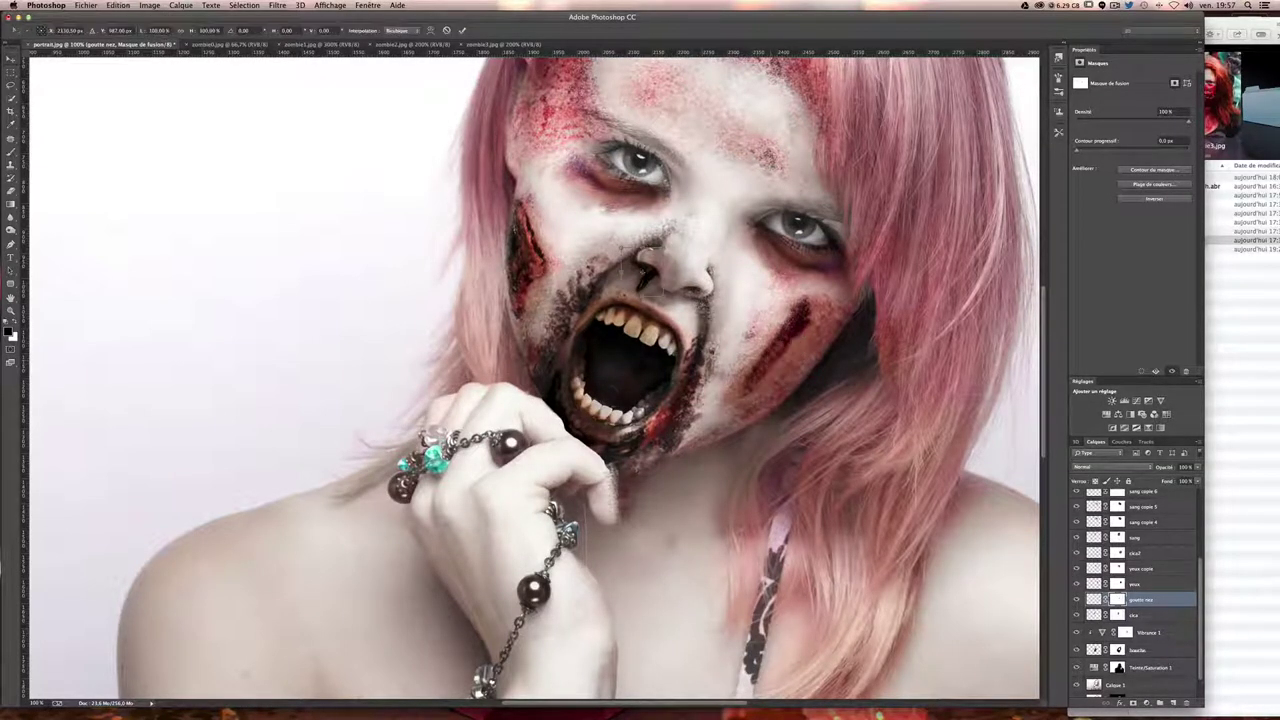
scroll(605, 340, up, 3)
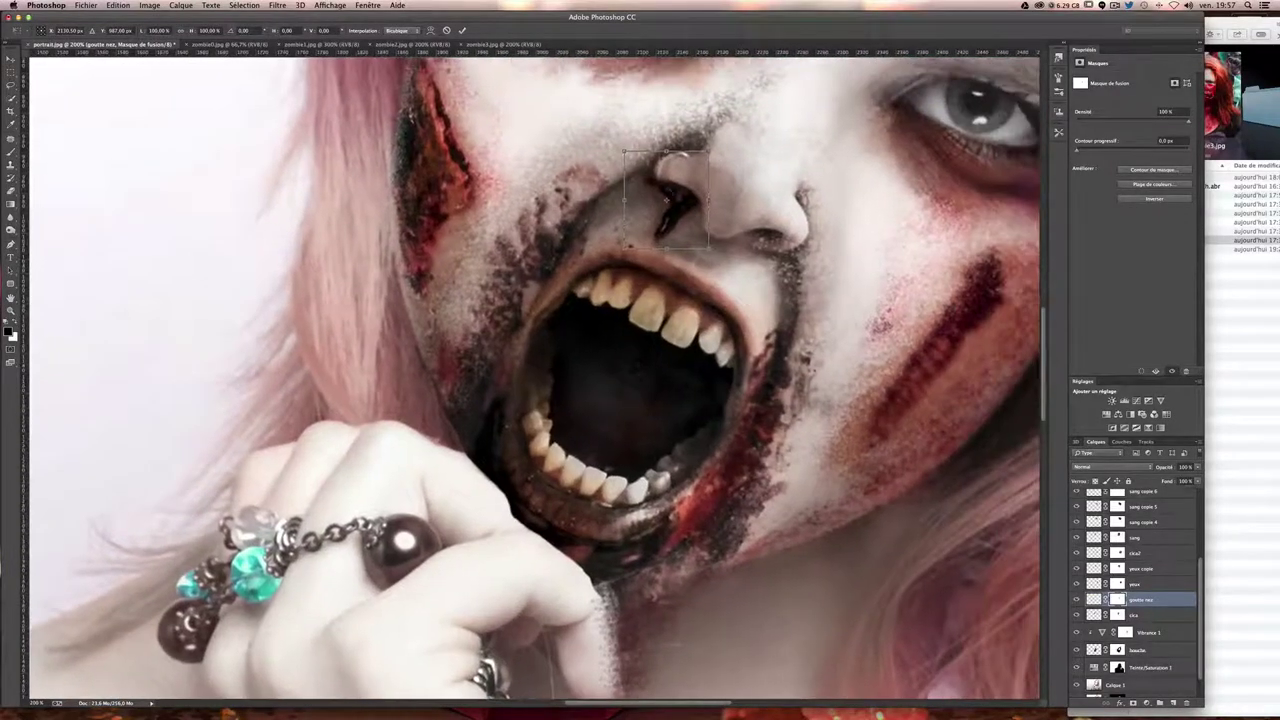
drag(670, 154, 664, 157)
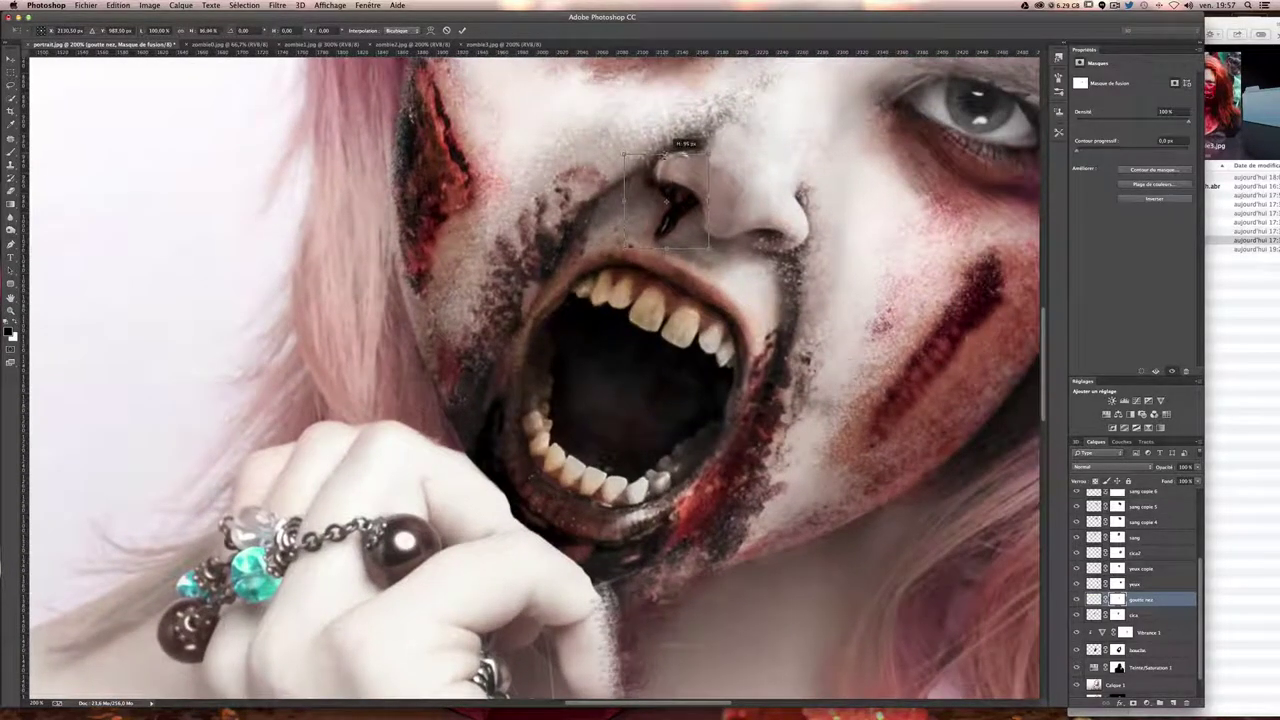
key(Return)
click(1150, 632)
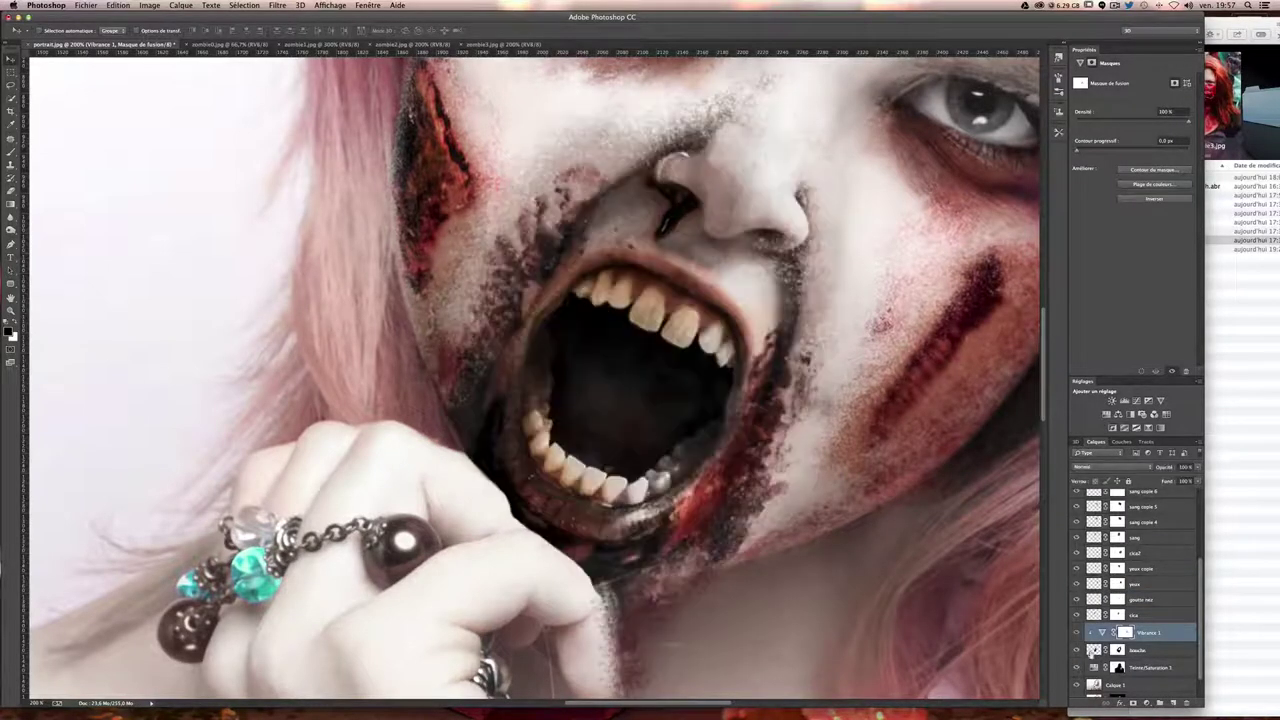
click(1116, 650)
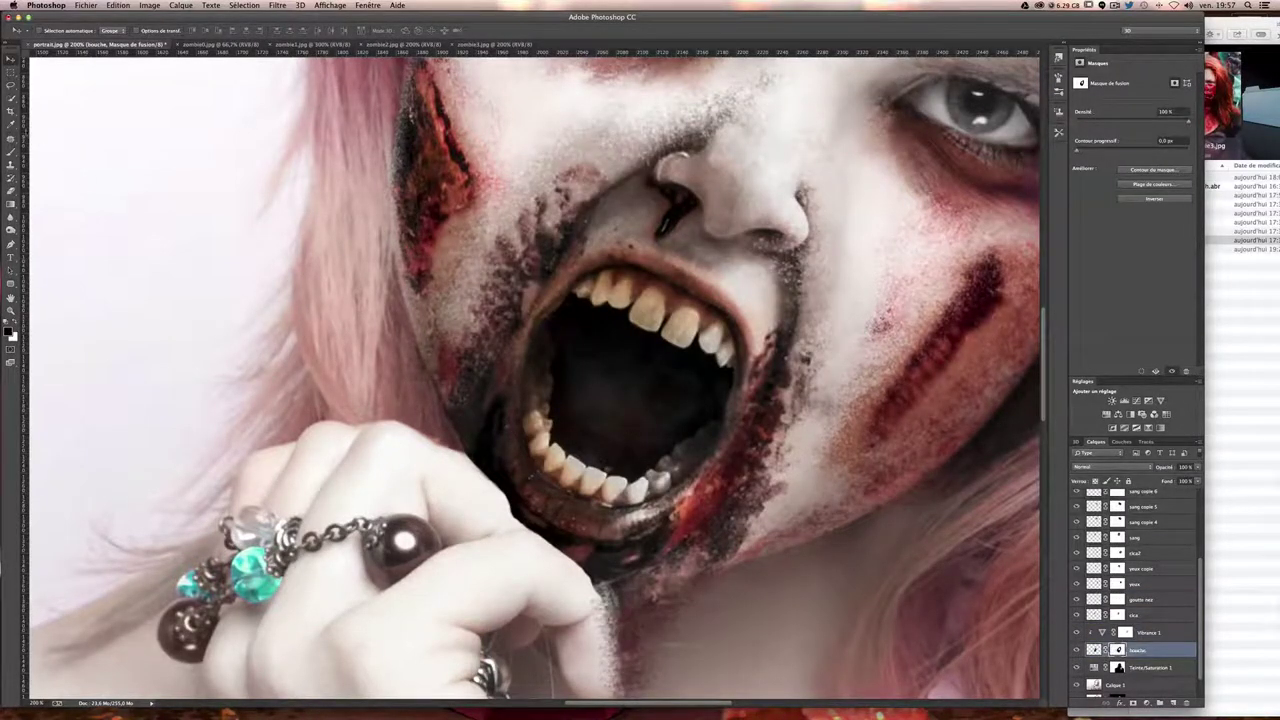
- Paint the bouche mask along the finger edge with an 80 px brush
key(b)
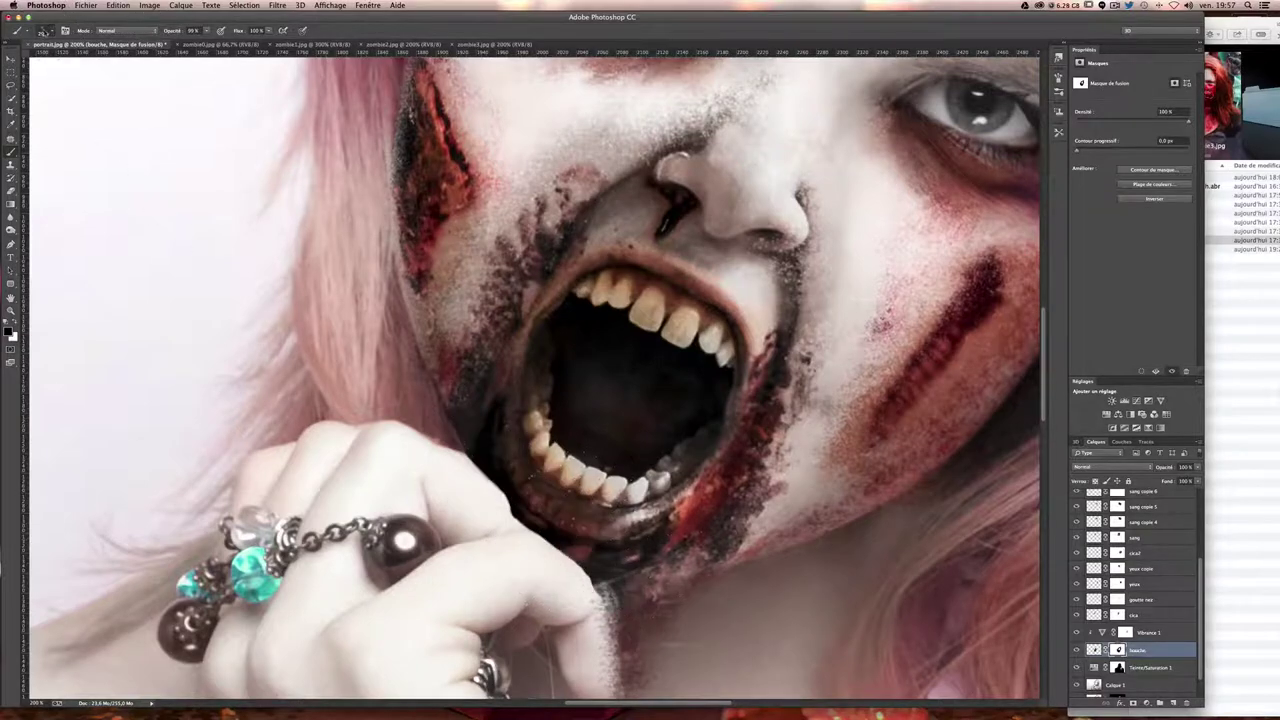
click(42, 30)
drag(96, 62, 86, 62)
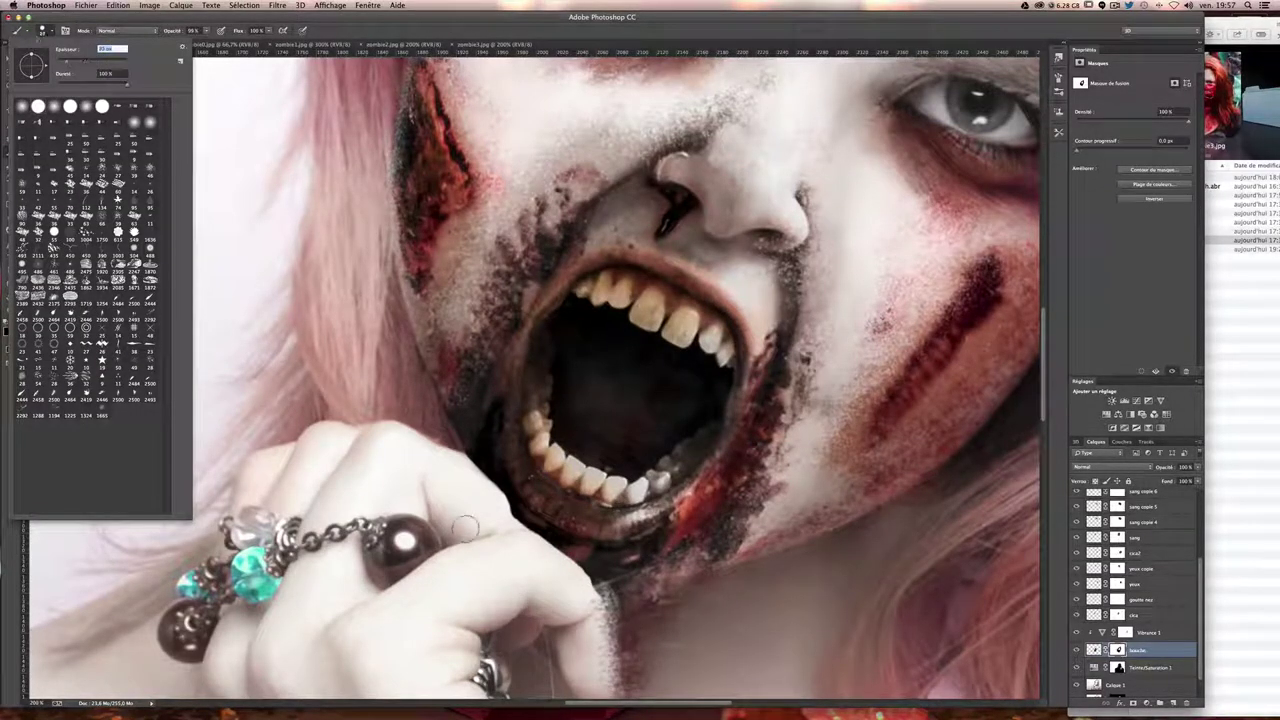
key(Return)
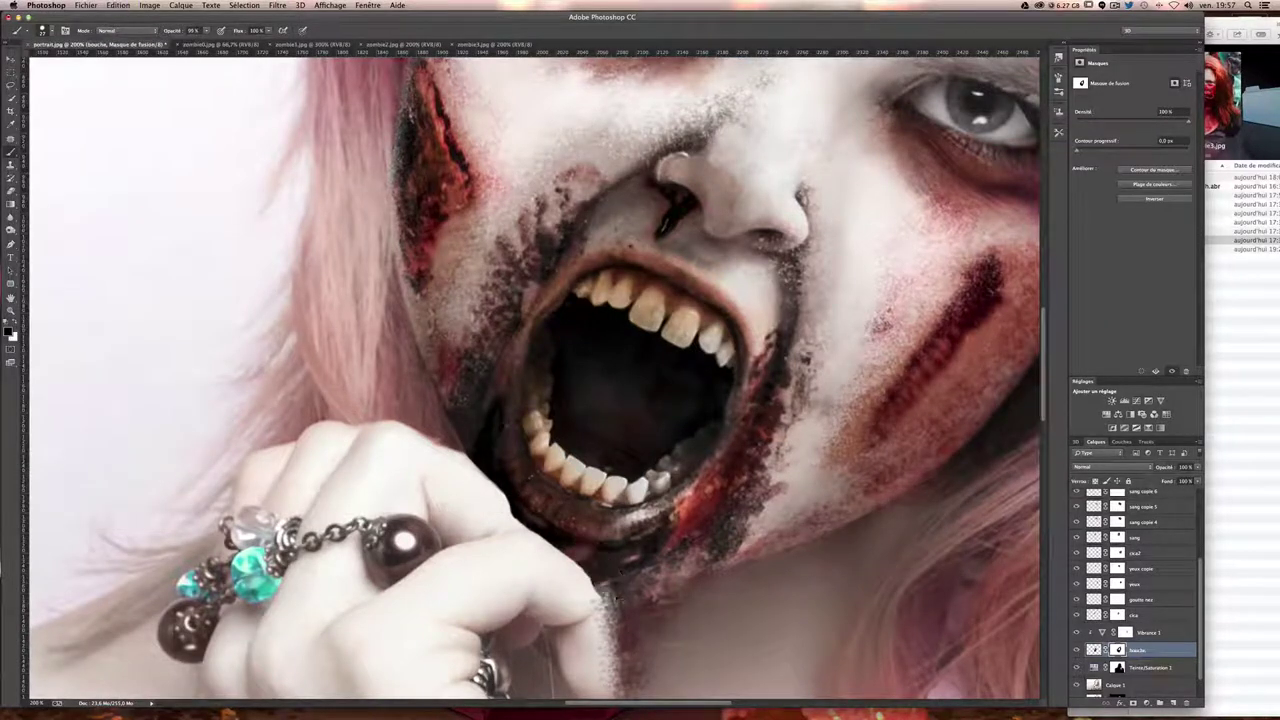
drag(619, 589, 555, 543)
key(ctrl+z)
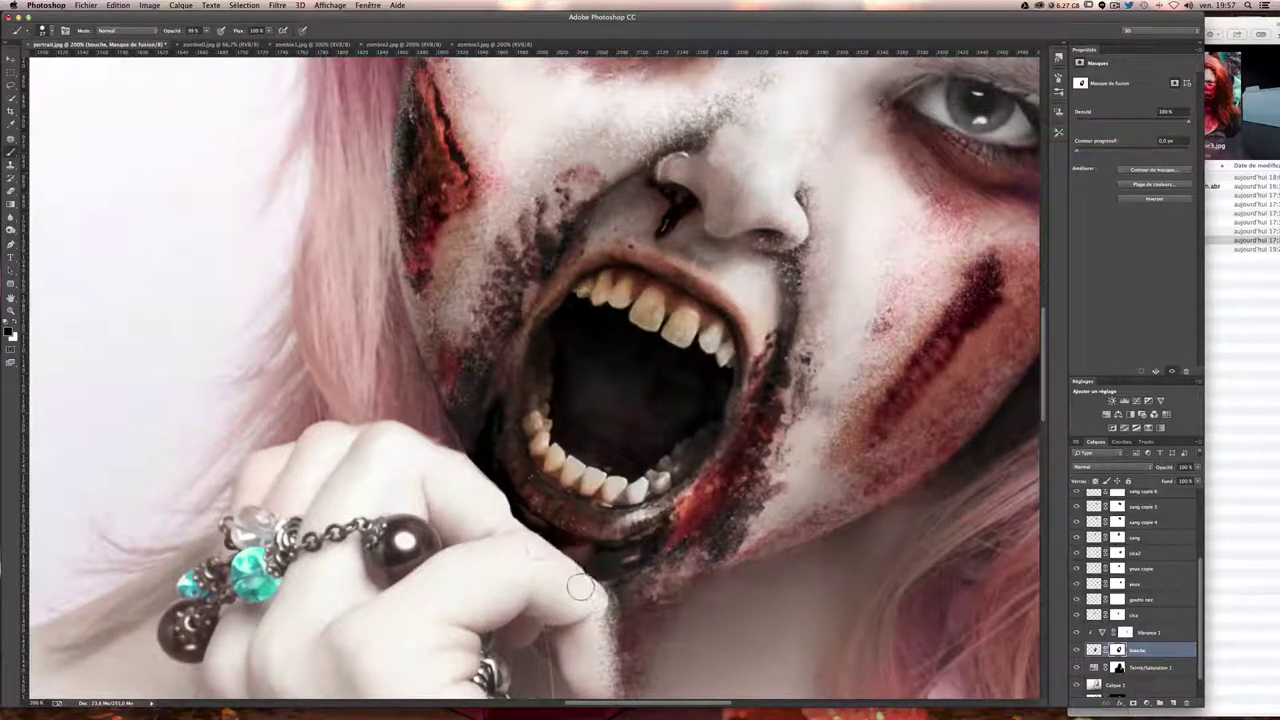
mouse_move(581, 588)
mouse_down()
mouse_move(599, 675)
mouse_move(521, 534)
mouse_move(348, 437)
mouse_up()
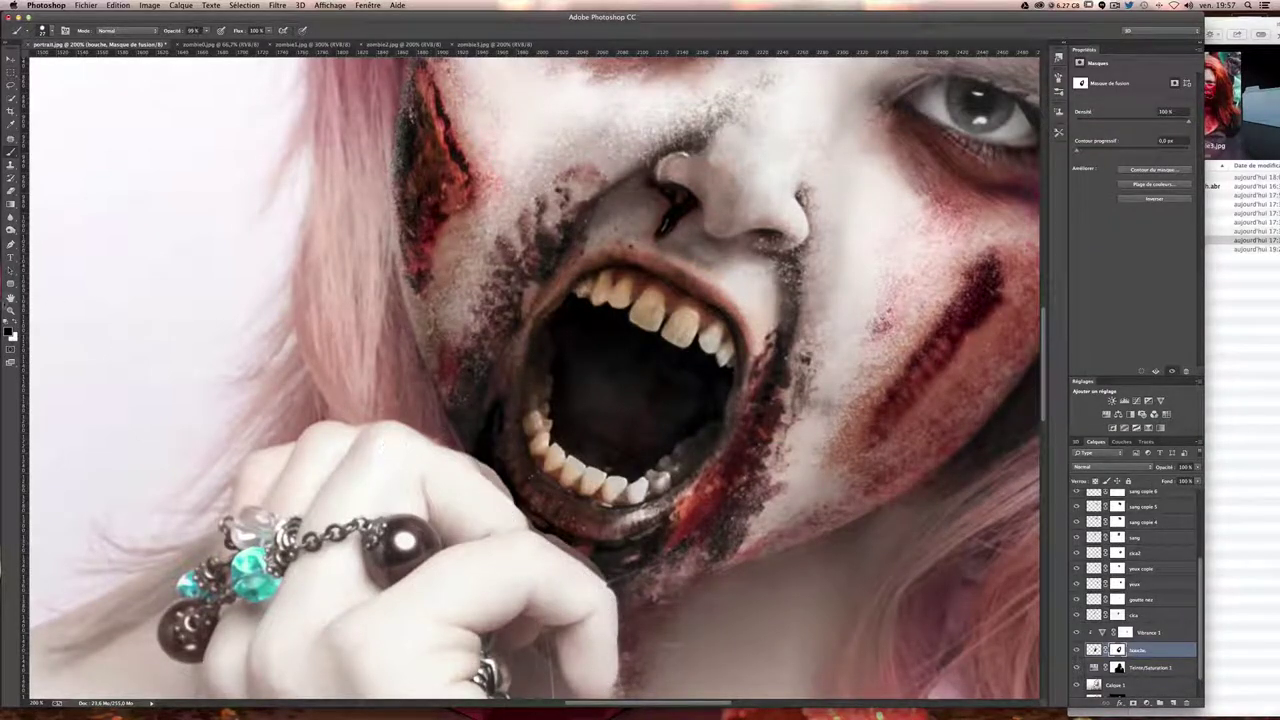
- Darken the lip shadow beside the finger with a 7 px brush, then check the portrait
key(x)
drag(415, 508, 410, 518)
drag(474, 448, 540, 526)
scroll(487, 462, down, 3)
scroll(487, 462, right, 4)
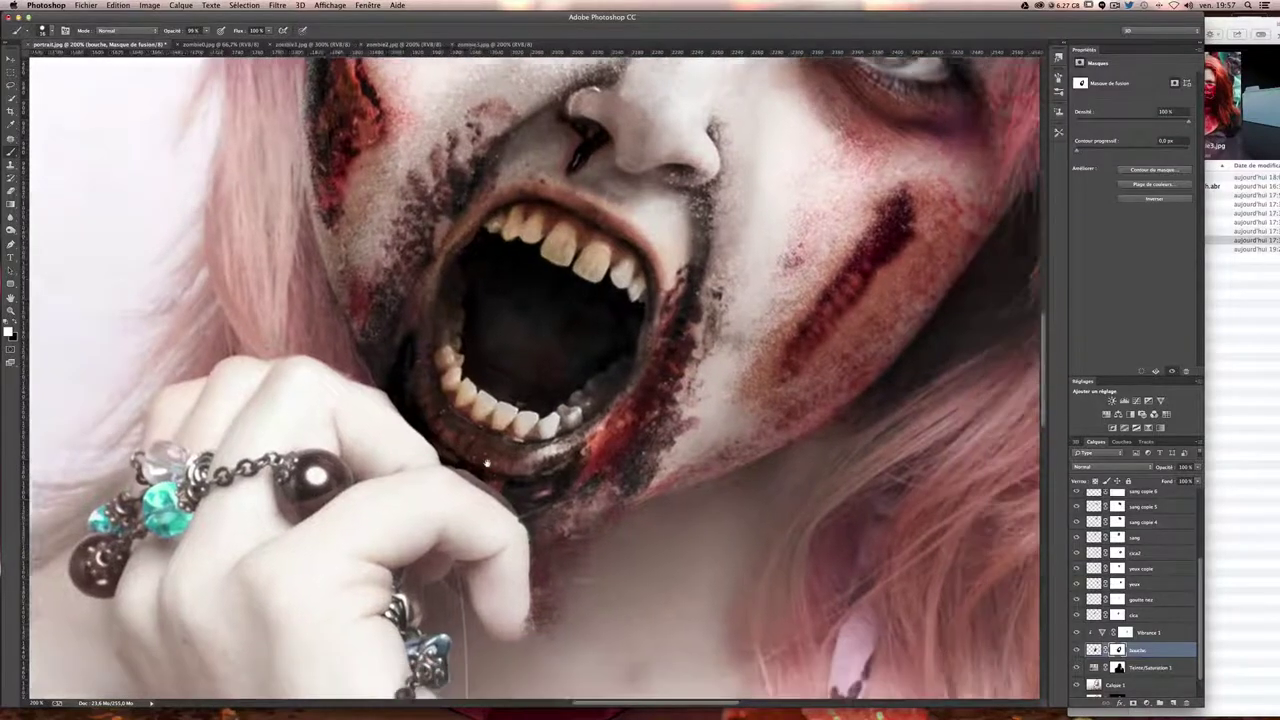
scroll(487, 462, down, 1)
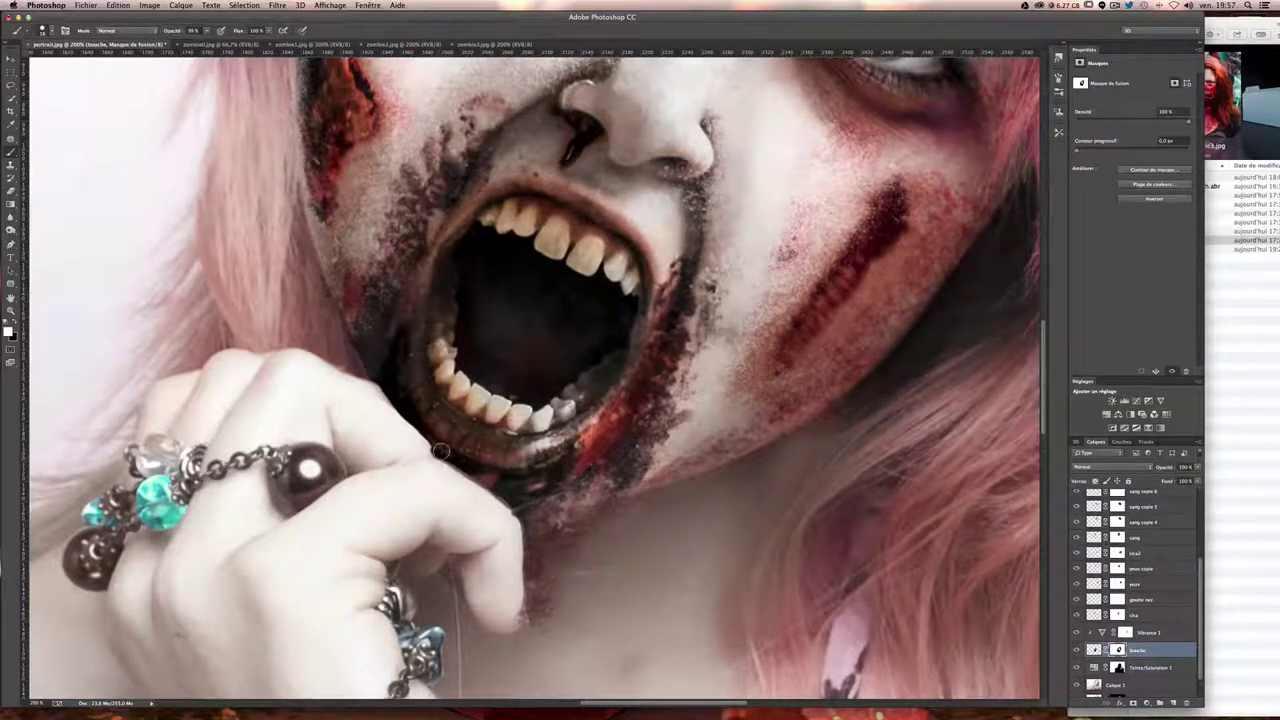
drag(441, 452, 508, 492)
key(ctrl+0)
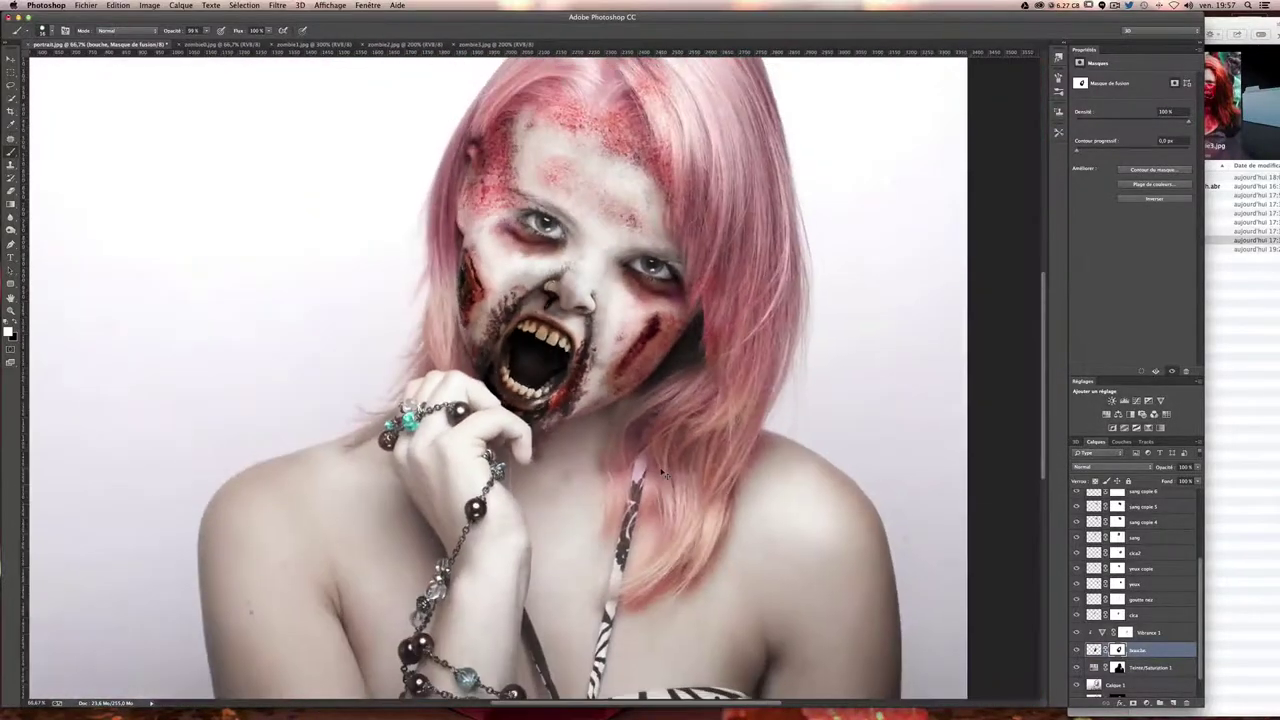
key(ctrl+minus)
key(ctrl+plus)
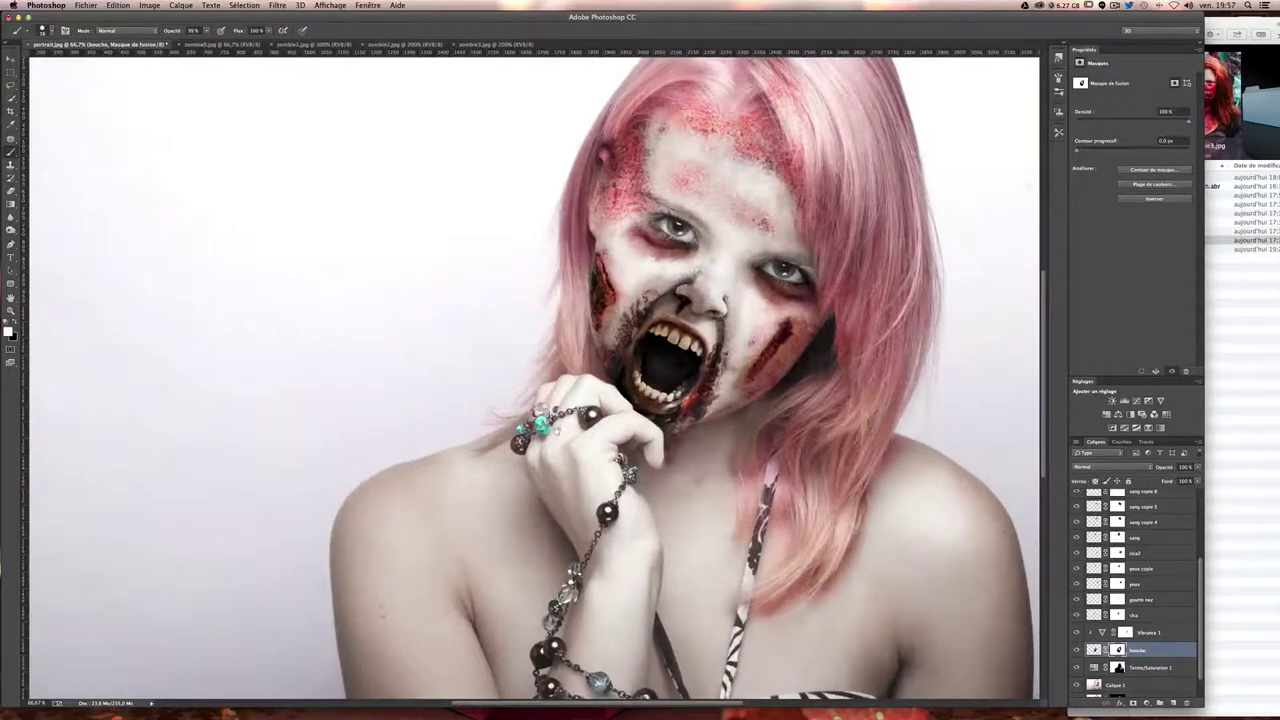
key(ctrl+minus)
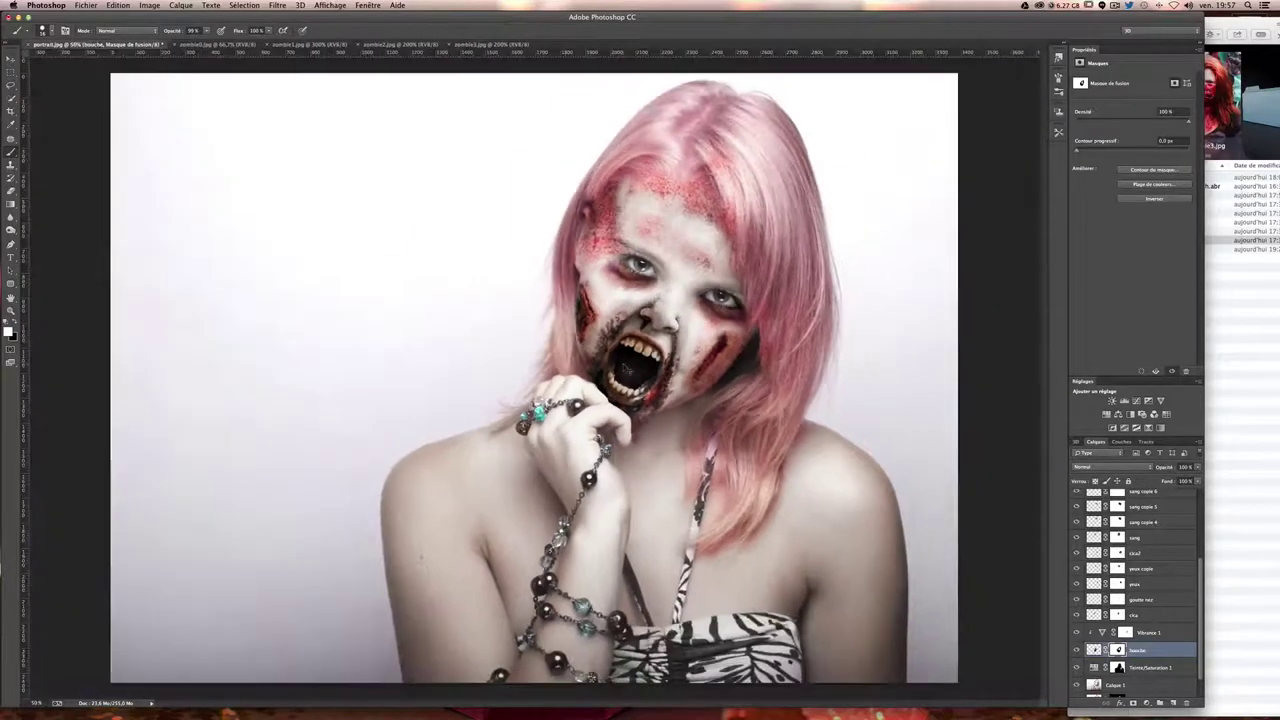
key(ctrl+plus)
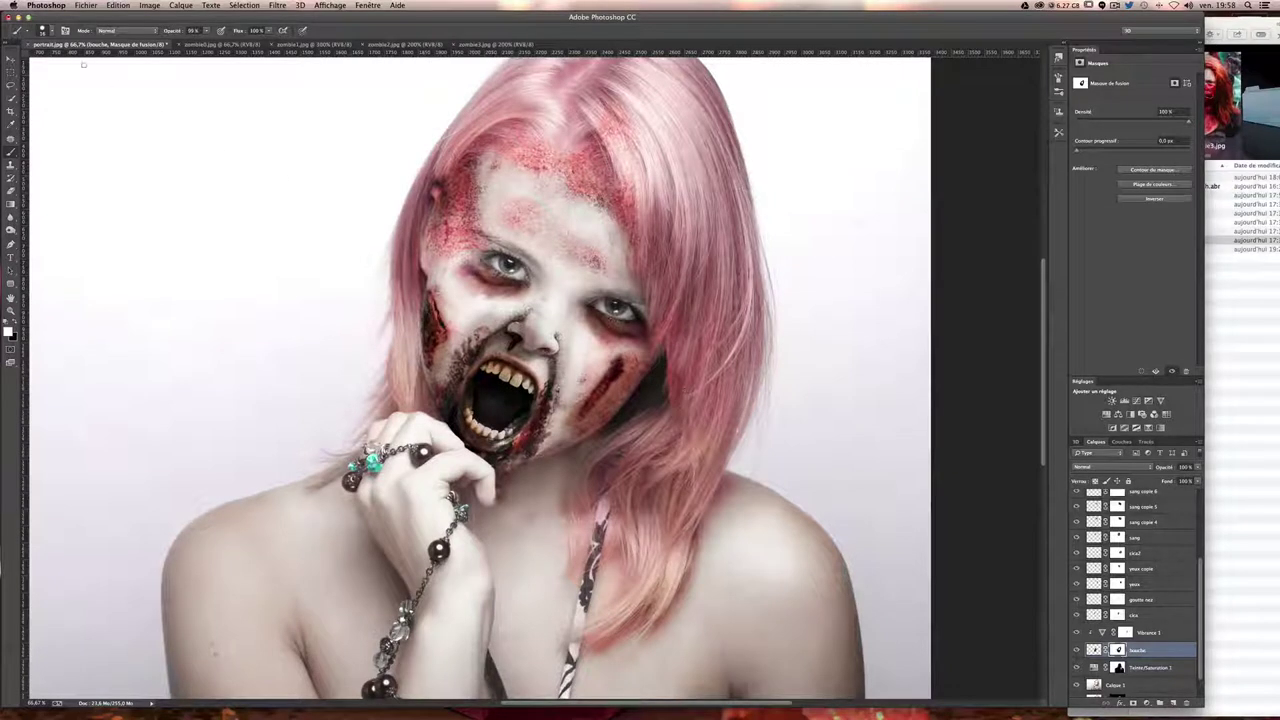
- Alt-drag a copy of the grain texture down onto the neck and chest and adjust it
key(v)
scroll(1145, 566, up, 4)
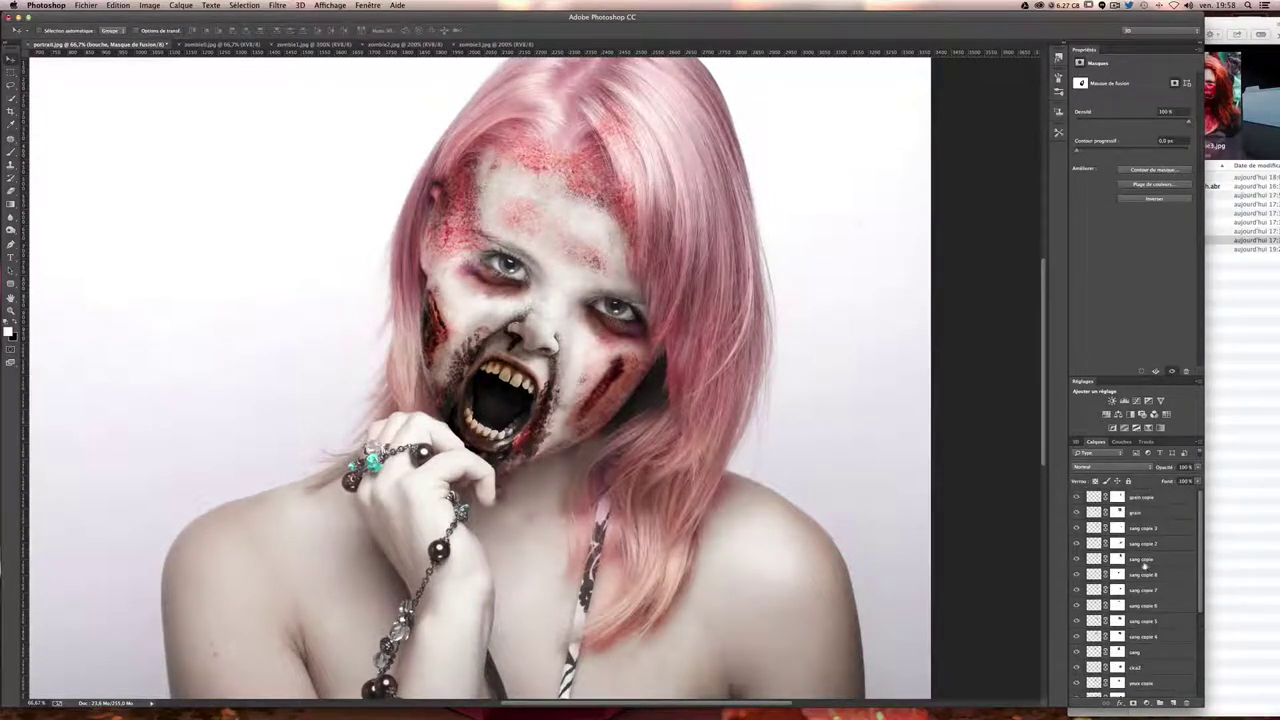
click(1157, 499)
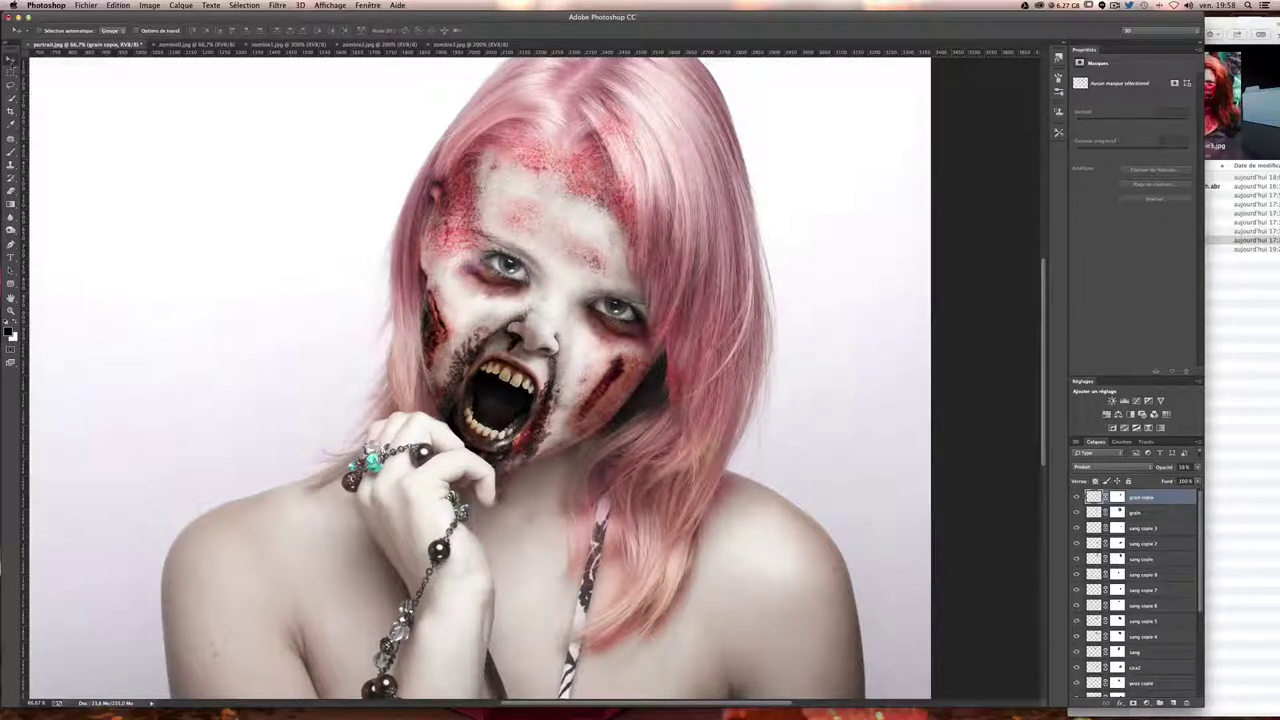
click(466, 225)
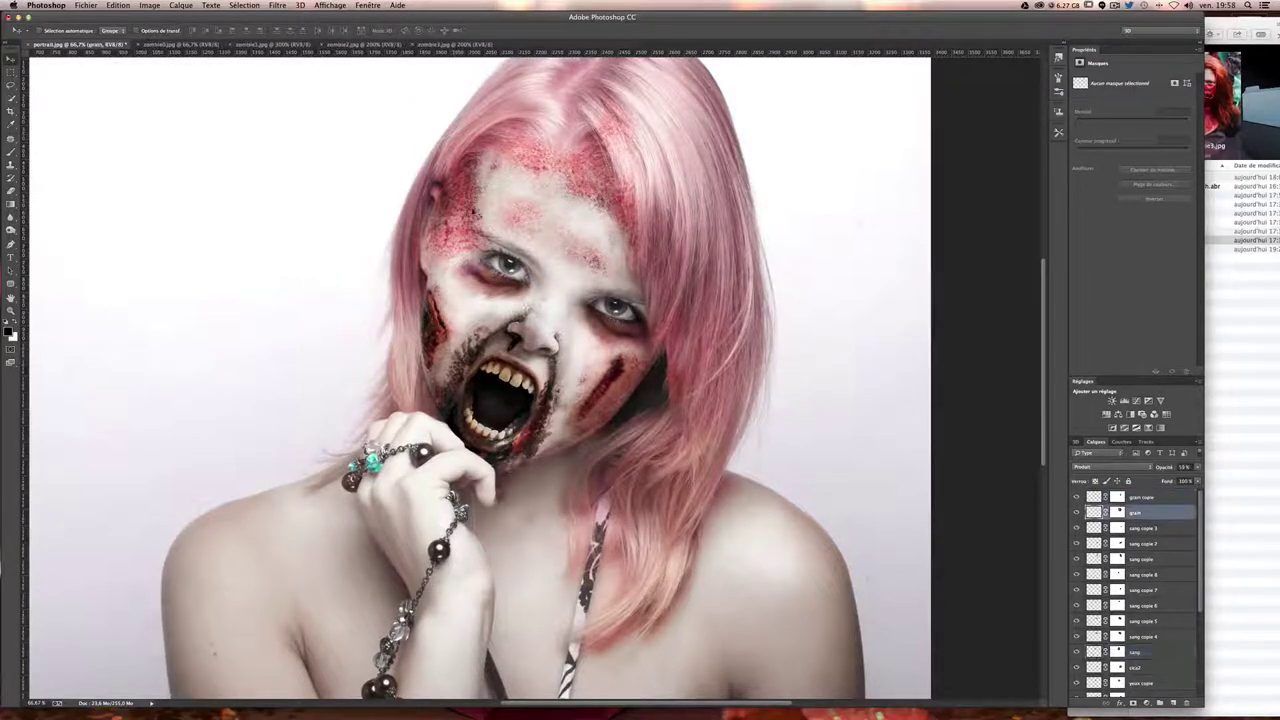
drag(470, 212, 518, 237)
drag(588, 282, 576, 530)
key(ctrl+z)
mouse_move(538, 230)
mouse_down()
mouse_move(556, 528)
mouse_move(531, 668)
mouse_move(545, 698)
mouse_up()
key(ctrl+t)
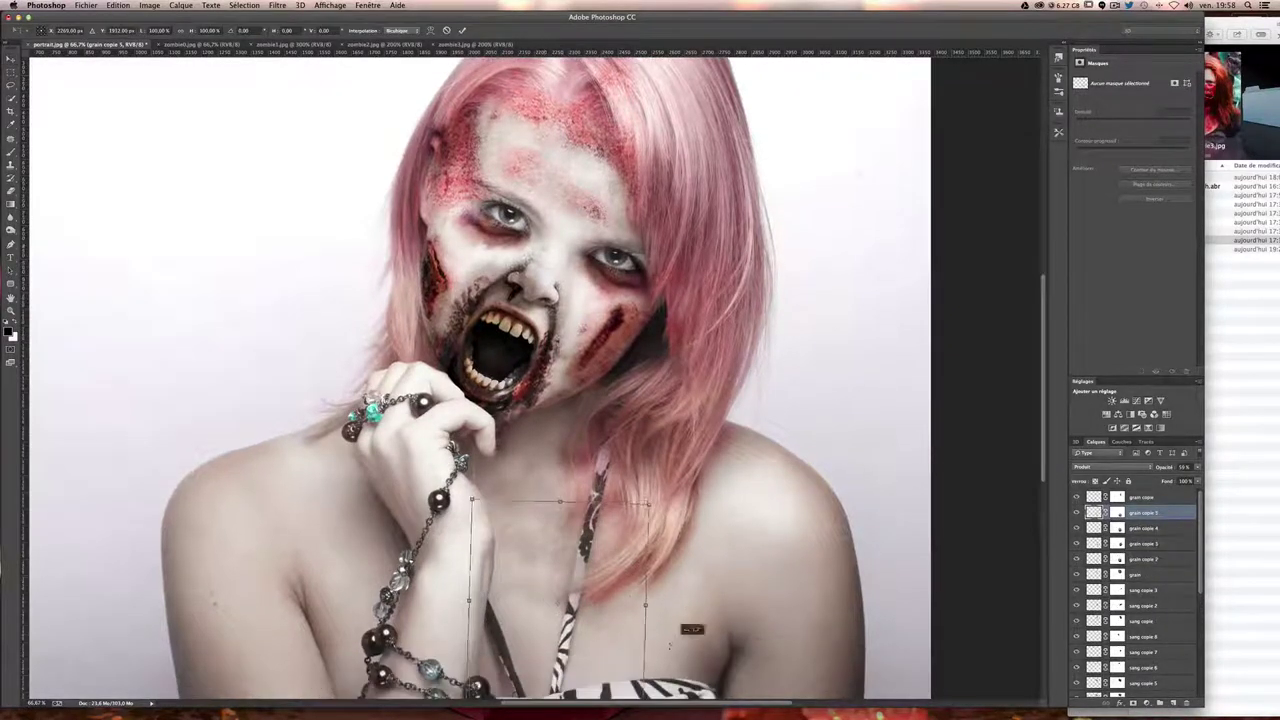
key(Return)
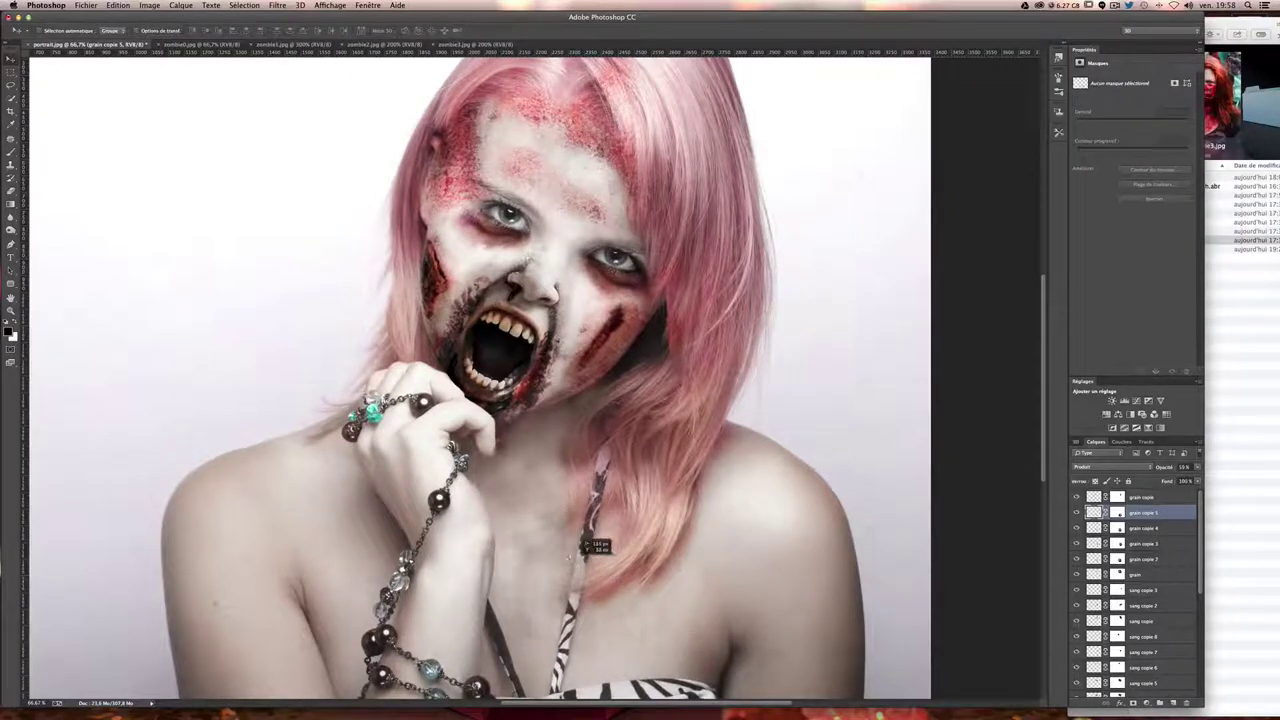
scroll(587, 530, up, 5)
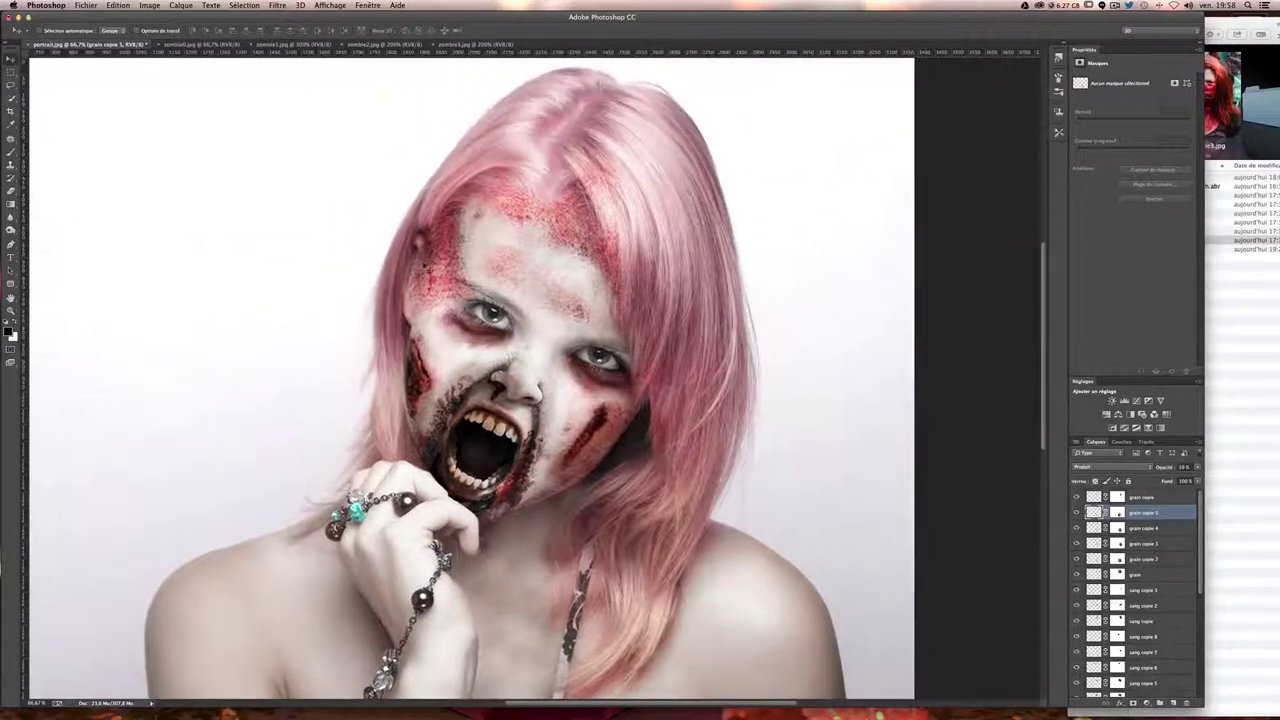
mouse_move(427, 266)
mouse_down()
mouse_move(540, 436)
mouse_move(543, 577)
mouse_up()
- Duplicate the blood texture as 'sang copie 9' and warp it up onto the neck
key(ctrl+j)
key(ctrl+t)
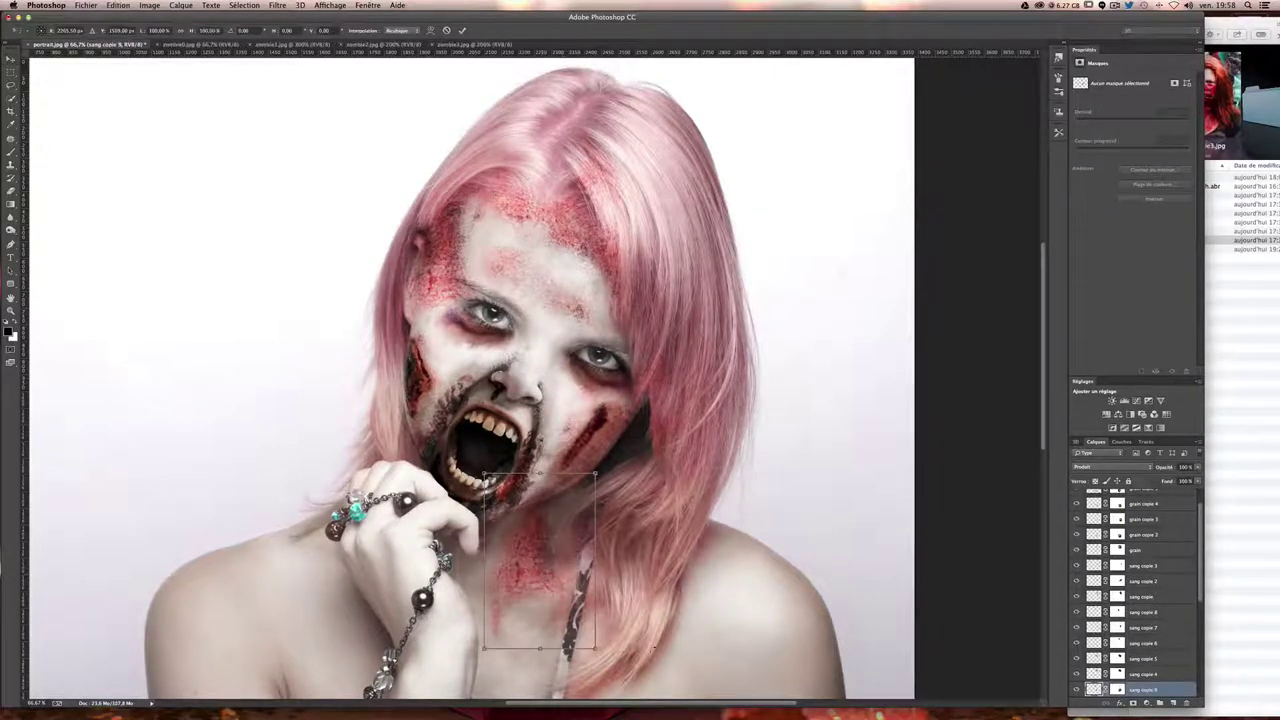
mouse_move(610, 660)
mouse_down()
mouse_move(502, 657)
mouse_move(520, 545)
mouse_up()
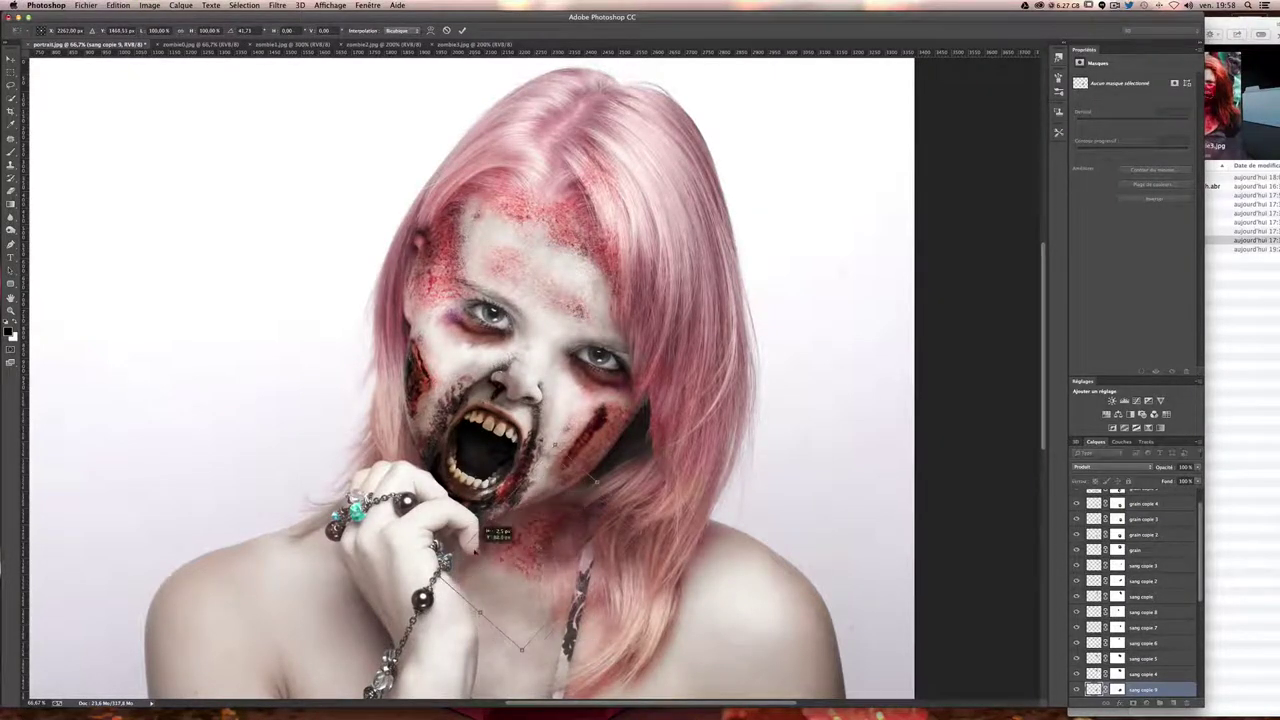
right_click(529, 549)
click(557, 615)
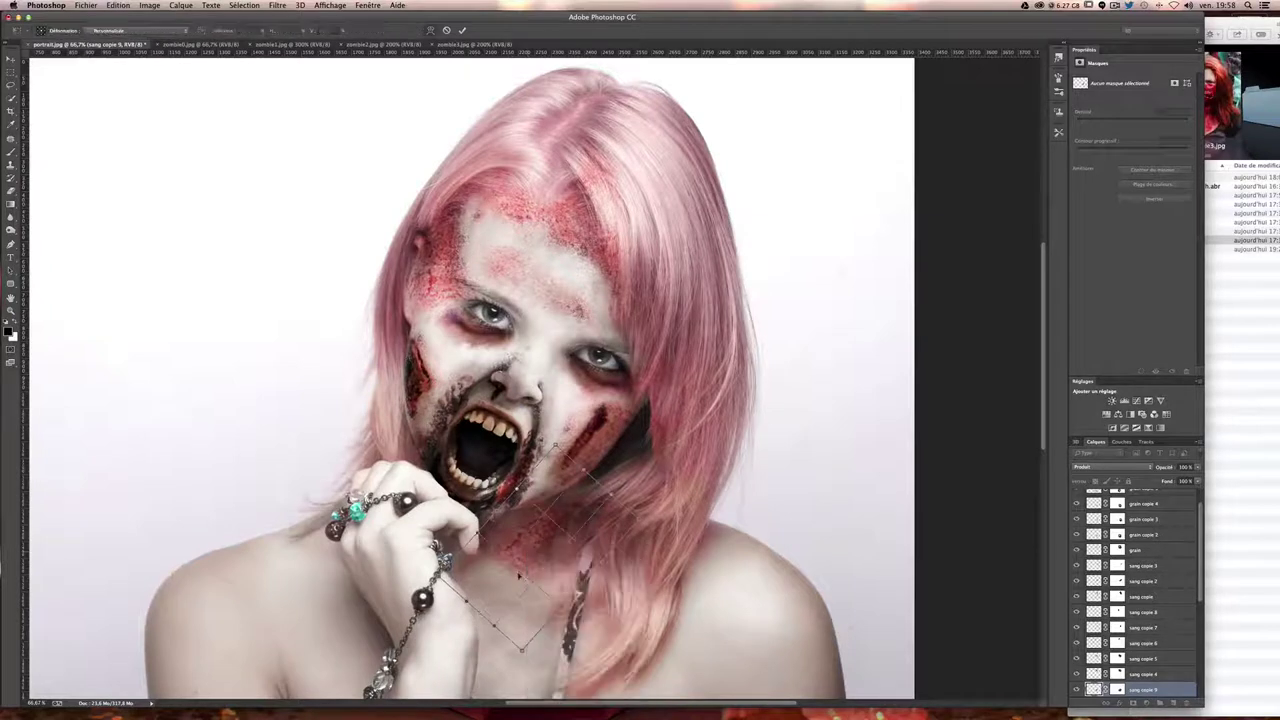
drag(497, 595, 599, 465)
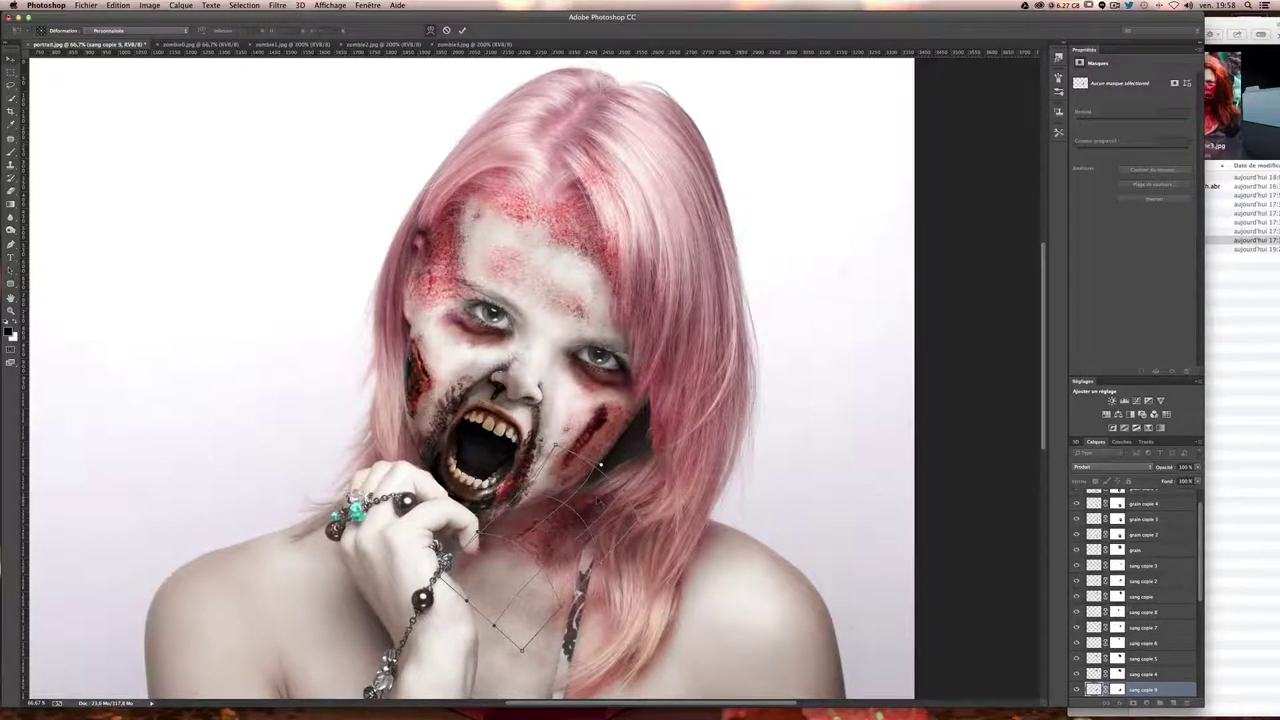
key(Return)
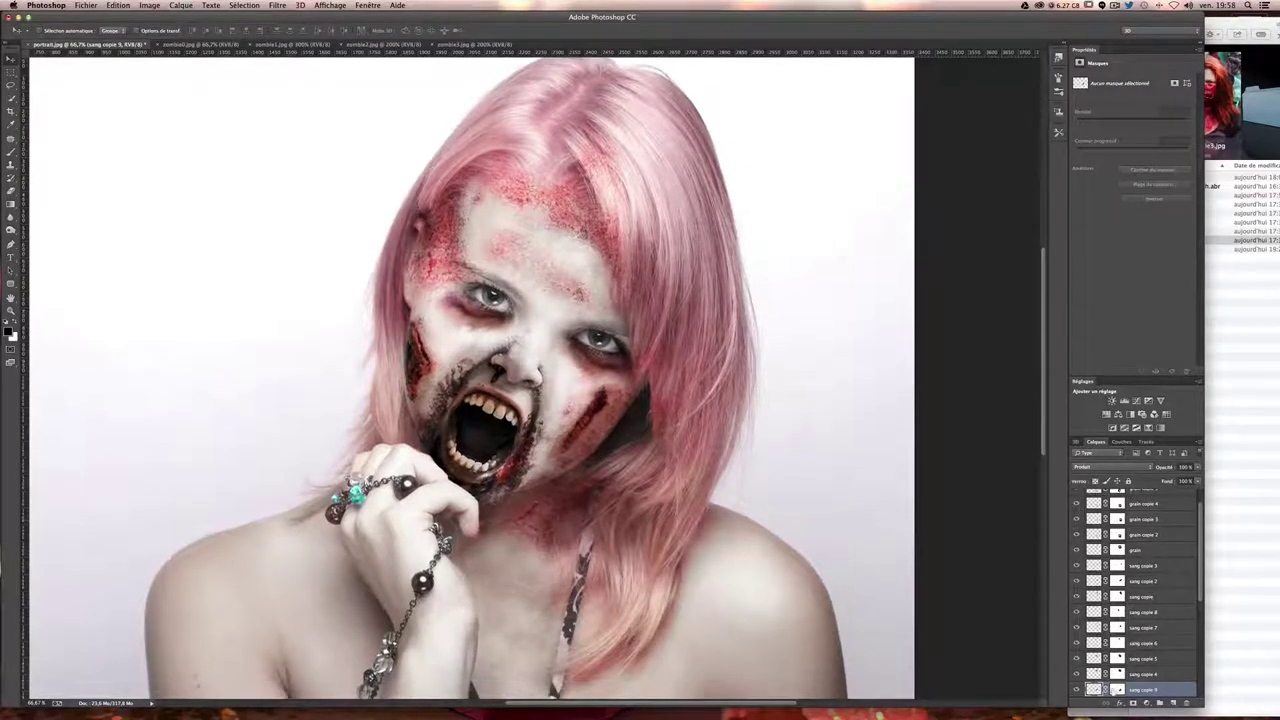
scroll(742, 560, down, 1)
scroll(715, 520, down, 1)
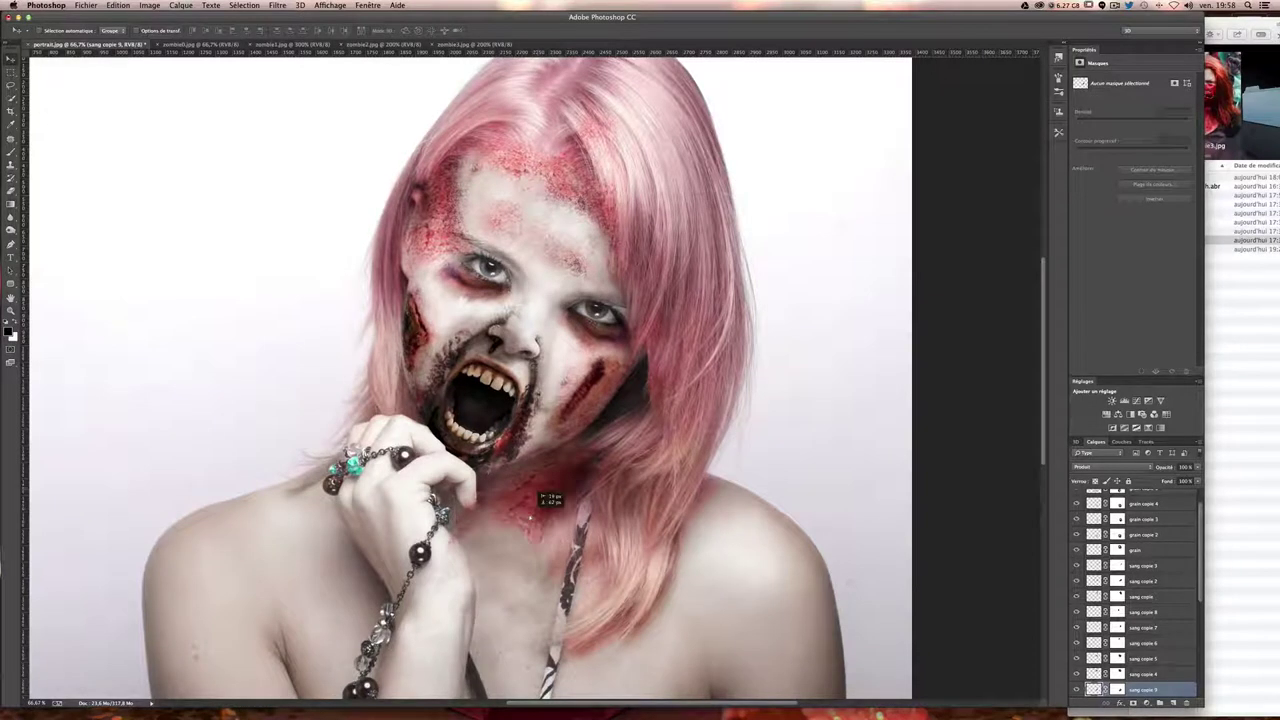
- Add a smaller warped copy, 'sang copie 10', stretched across the neck below the chin
key(ctrl+j)
key(ctrl+t)
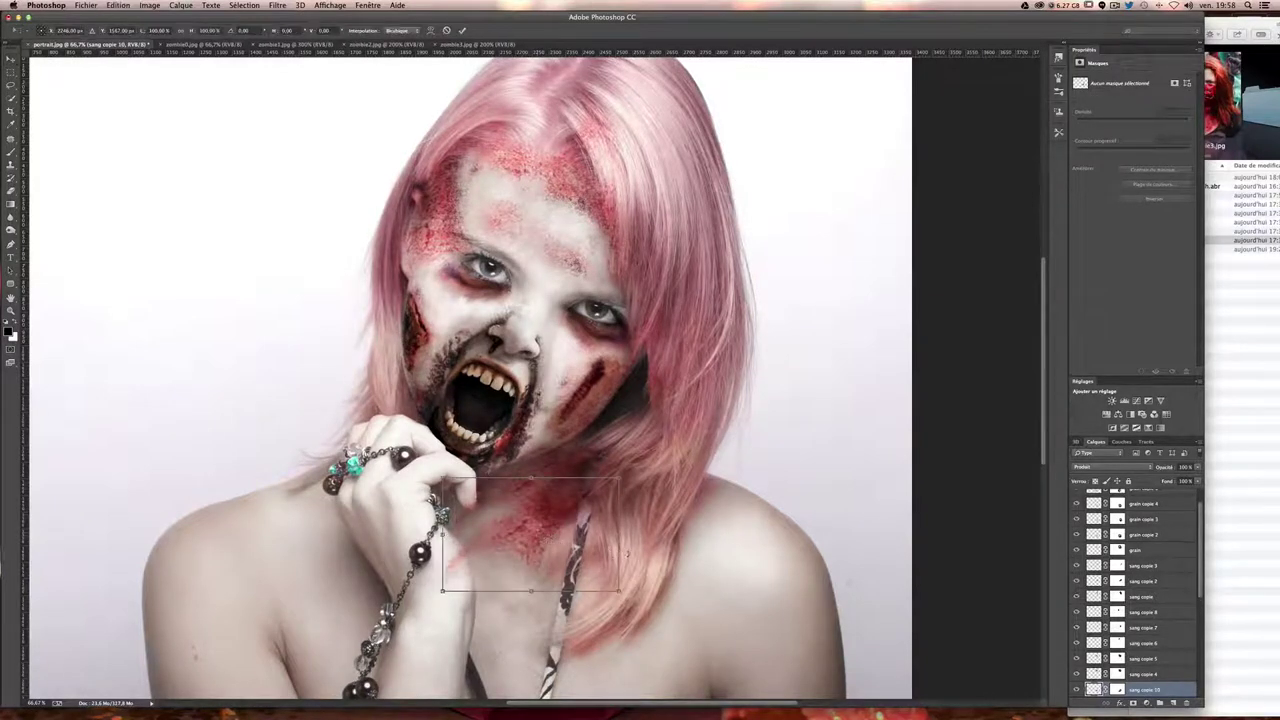
drag(617, 537, 584, 535)
drag(530, 588, 527, 558)
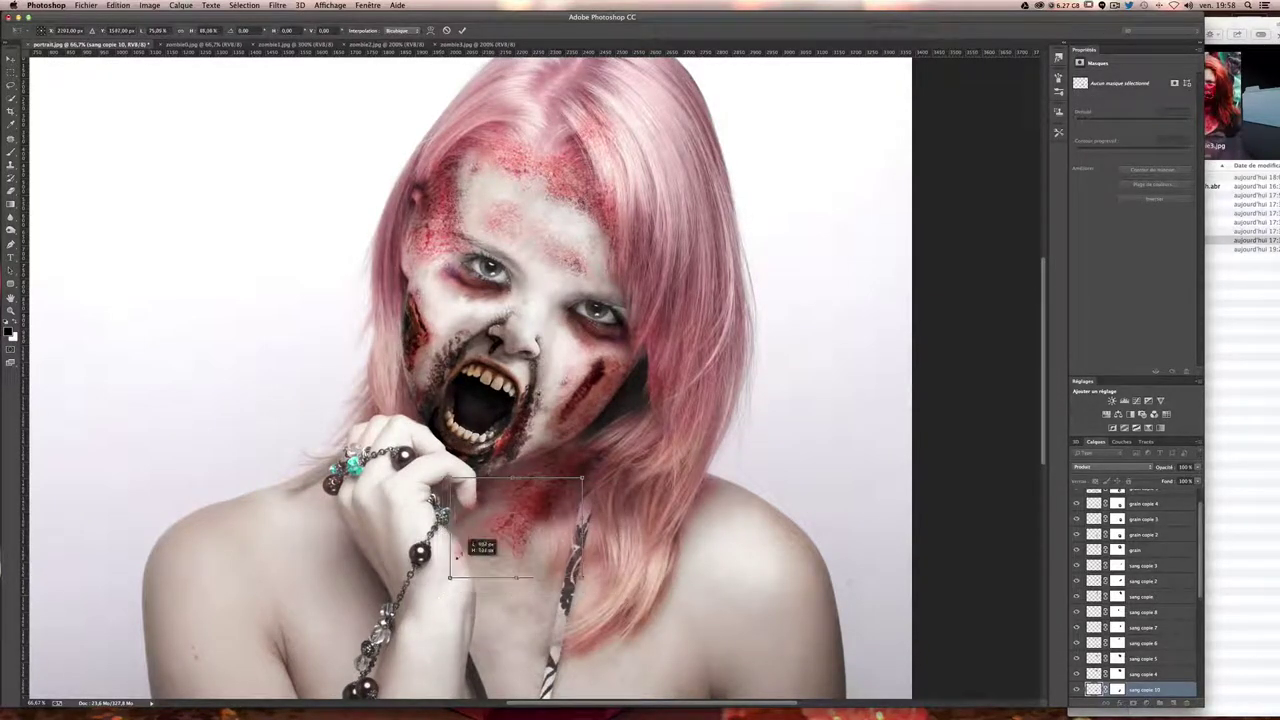
right_click(505, 540)
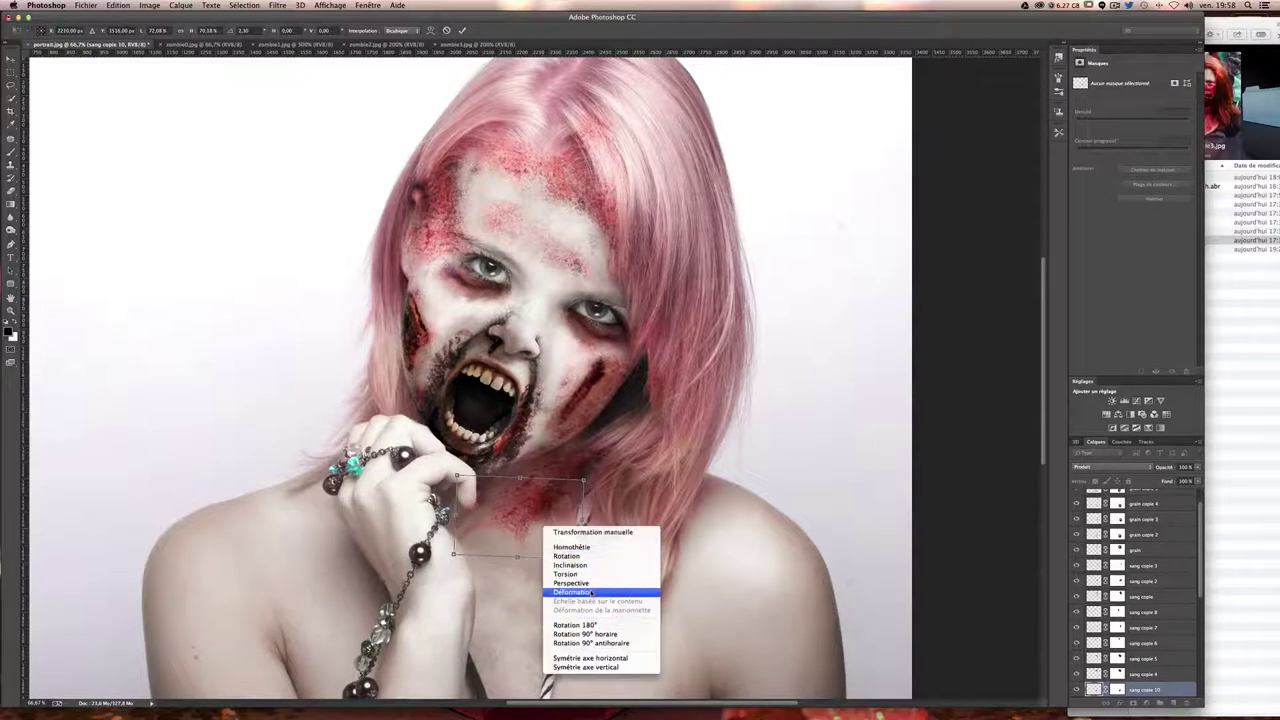
key(Return)
drag(490, 539, 499, 574)
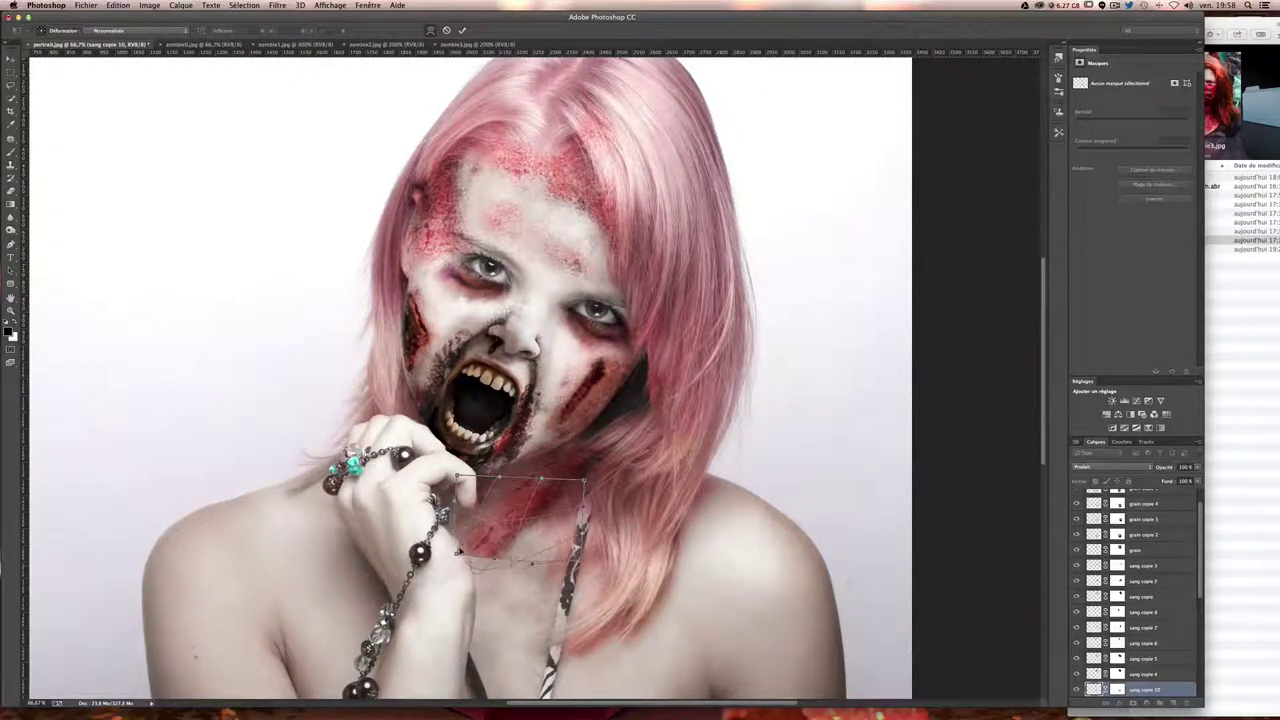
drag(459, 550, 502, 601)
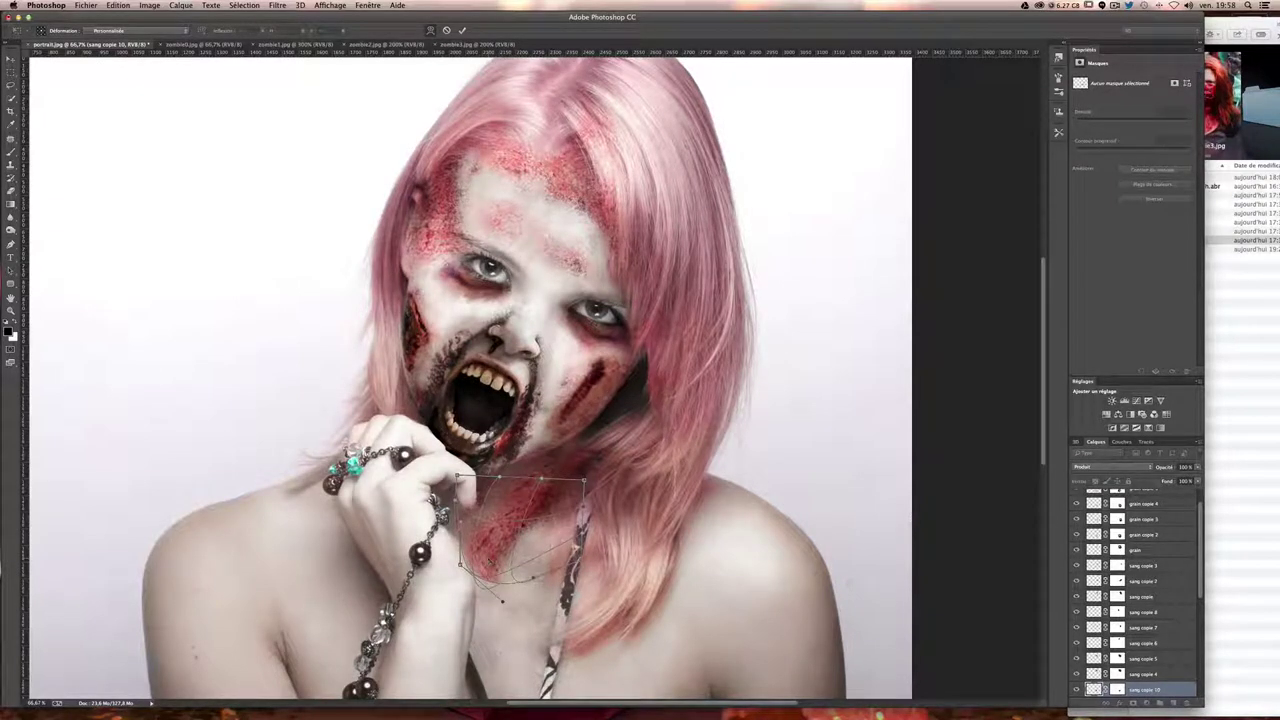
key(Return)
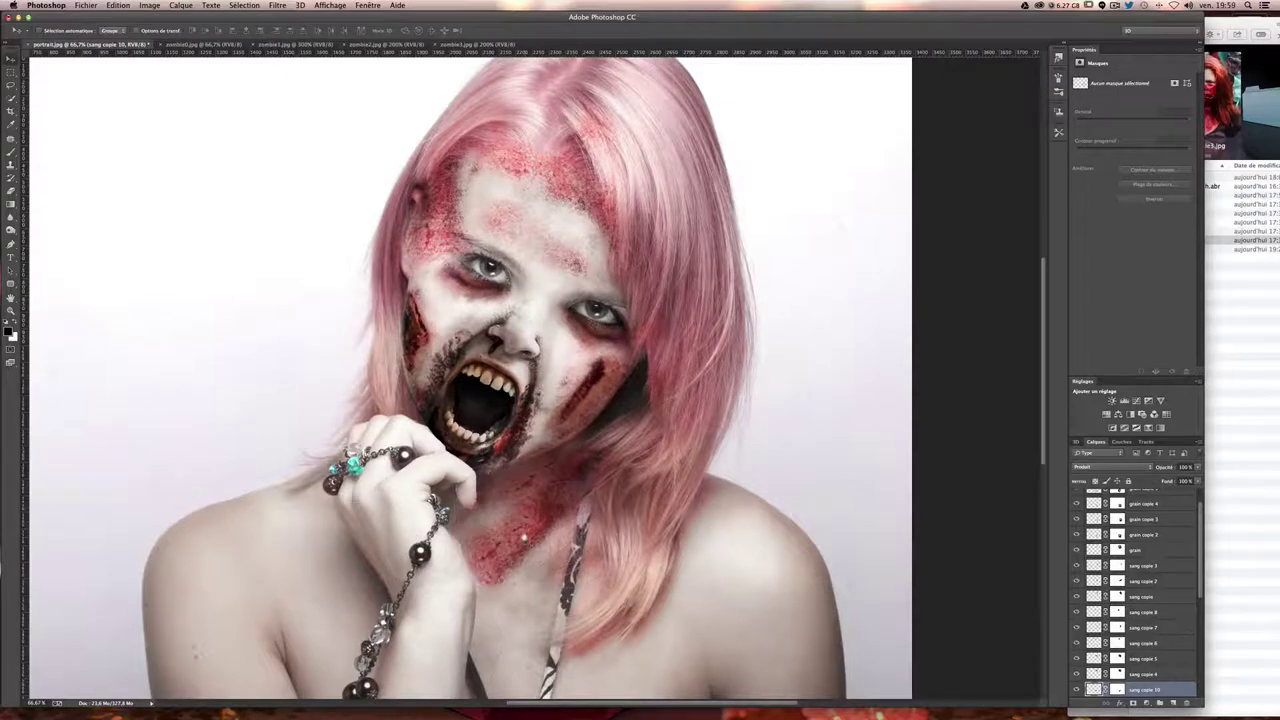
scroll(524, 538, down, 3)
click(11, 152)
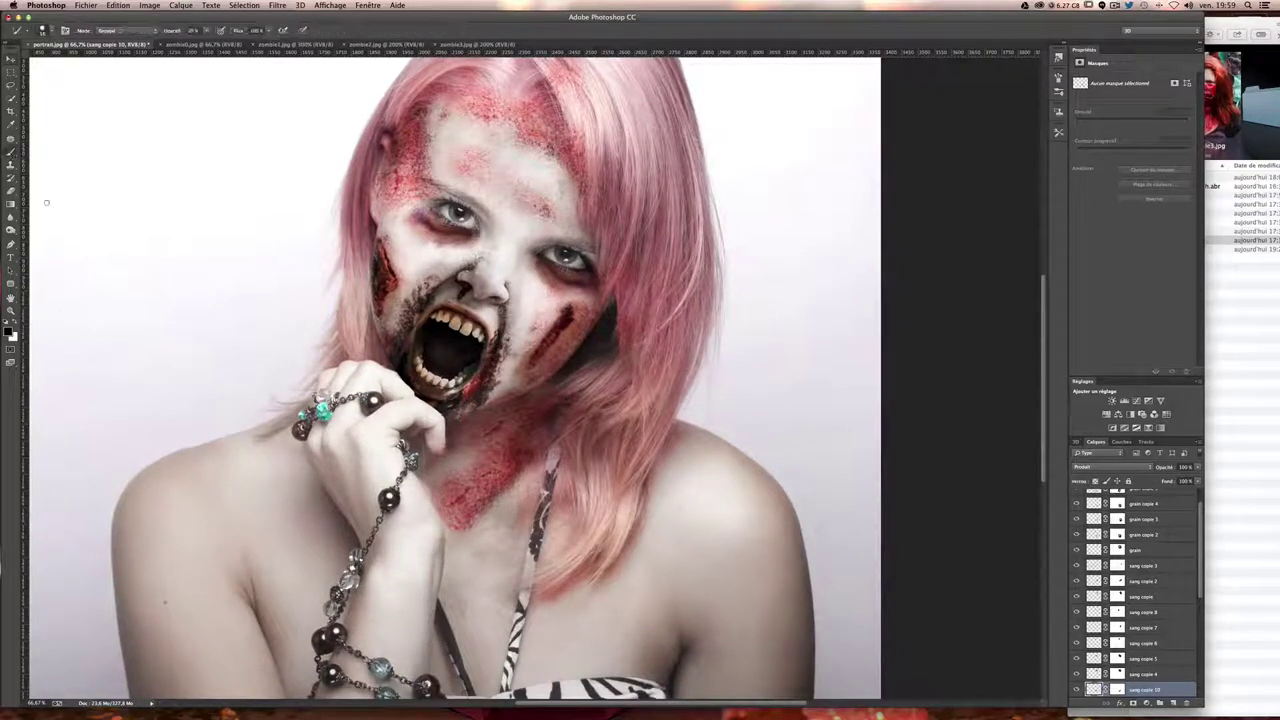
click(46, 30)
- Undo a trial spatter stroke and add a layer mask to 'sang copie 10'
click(103, 415)
drag(460, 560, 631, 607)
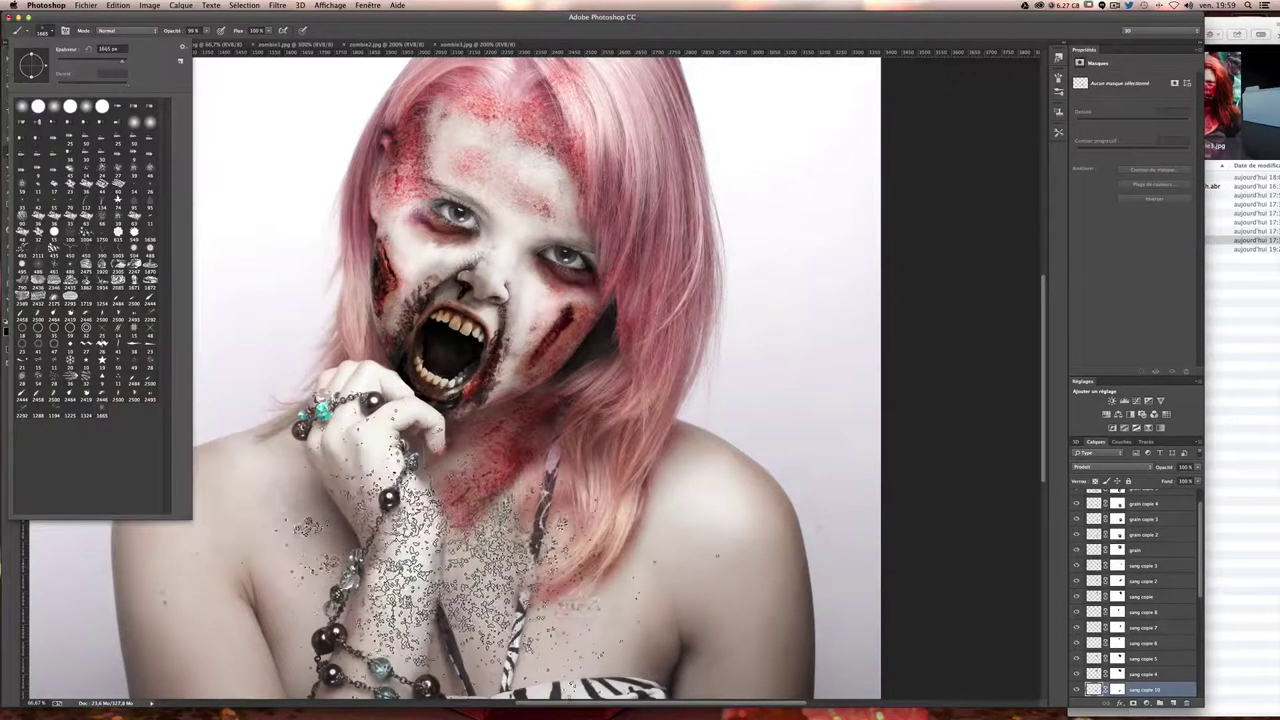
key(ctrl+z)
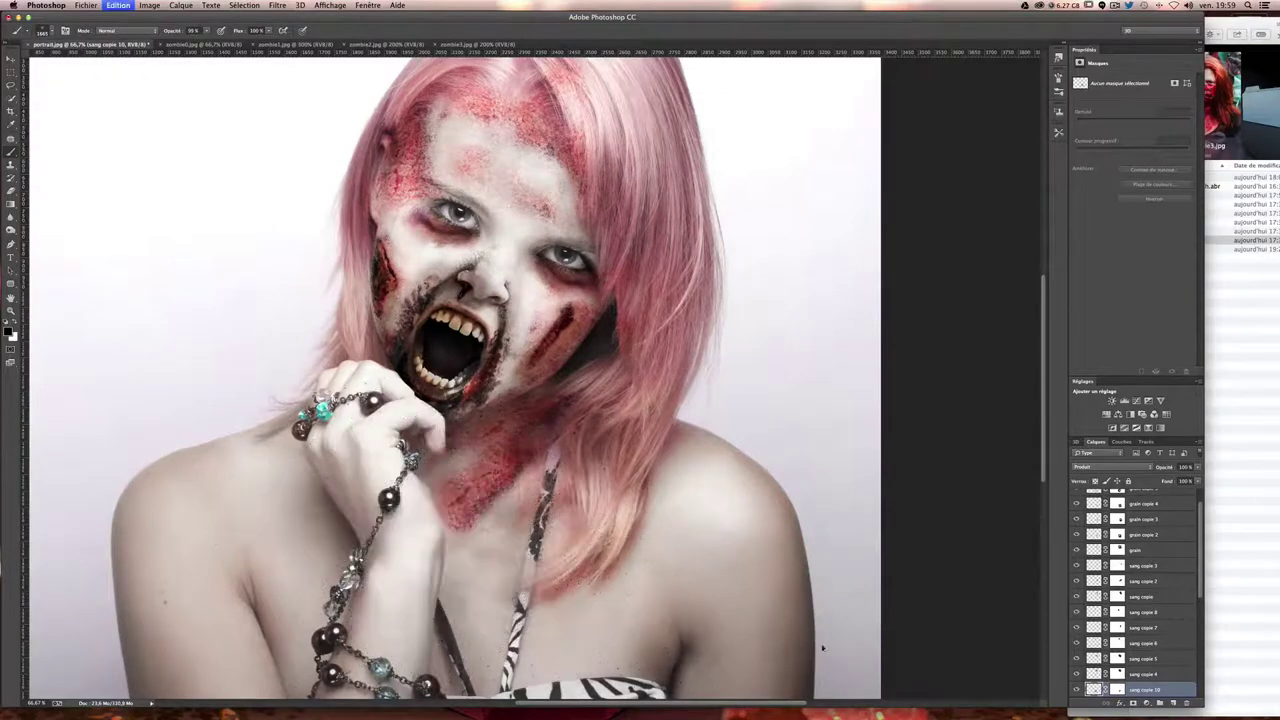
scroll(1166, 673, down, 1)
click(1133, 703)
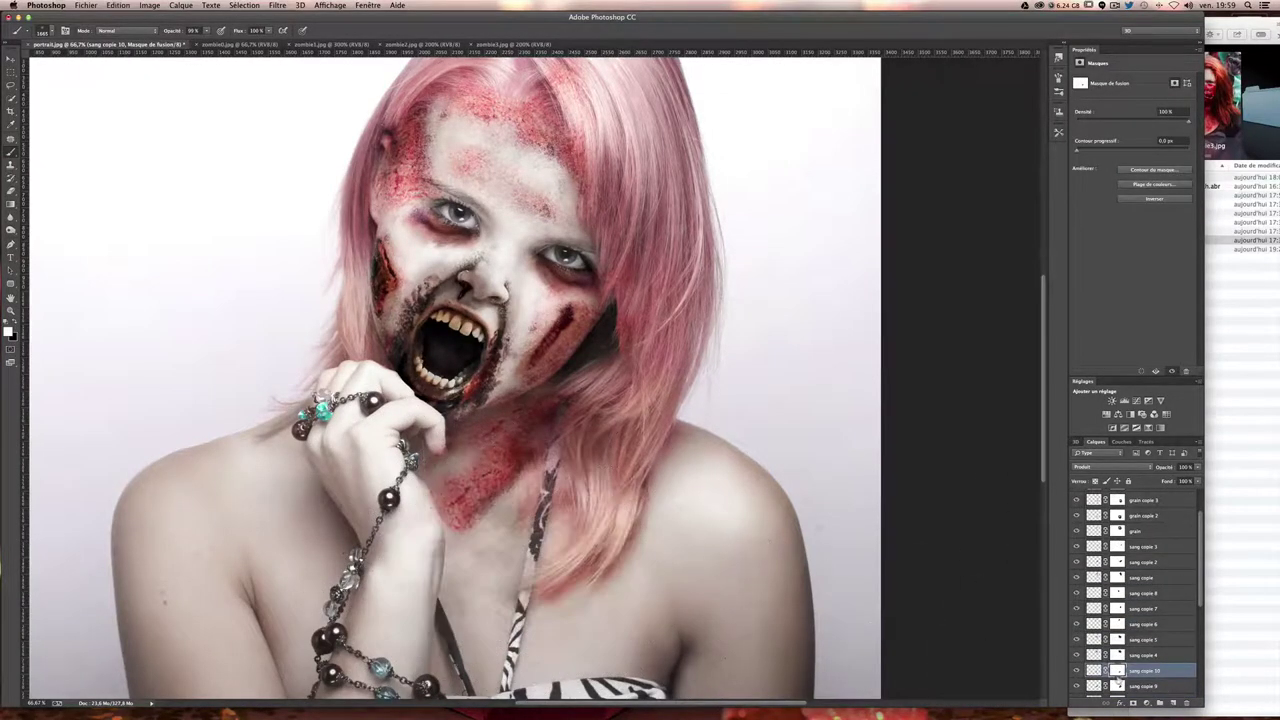
click(1076, 670)
click(1076, 670)
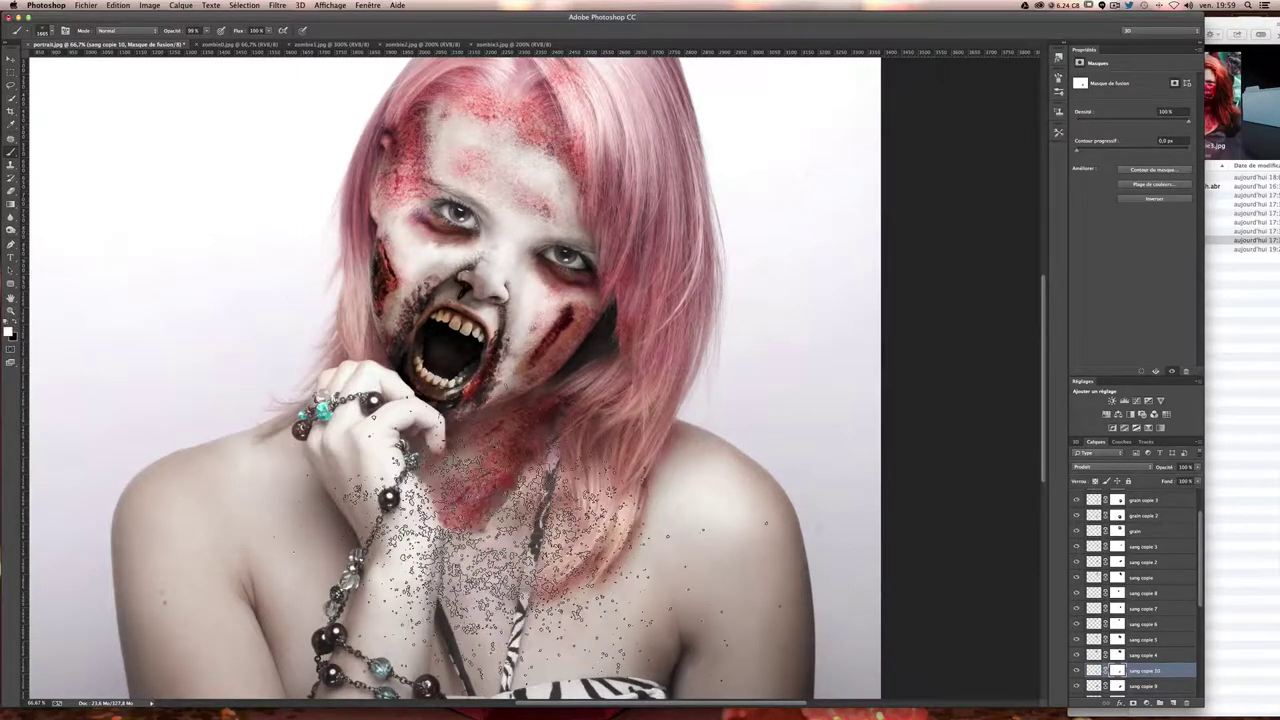
- Paint black with a 153 px soft brush on the mask to fade the lower blood
click(42, 32)
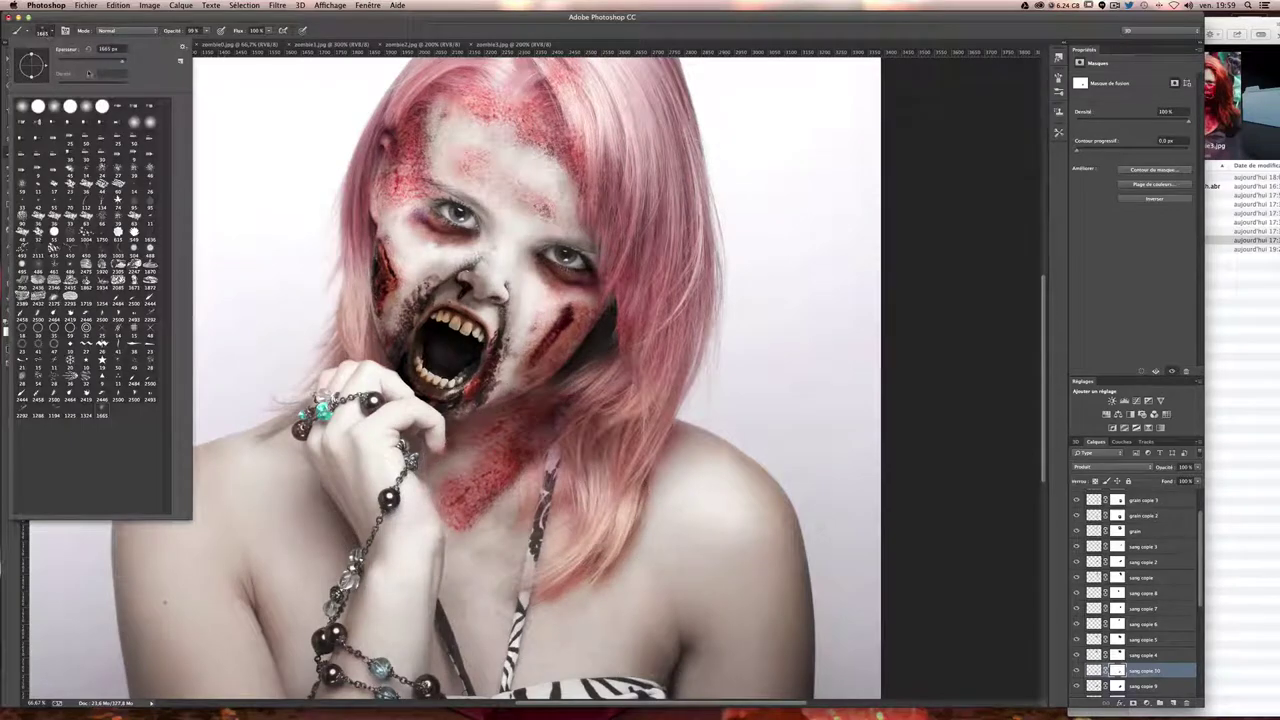
drag(114, 62, 104, 62)
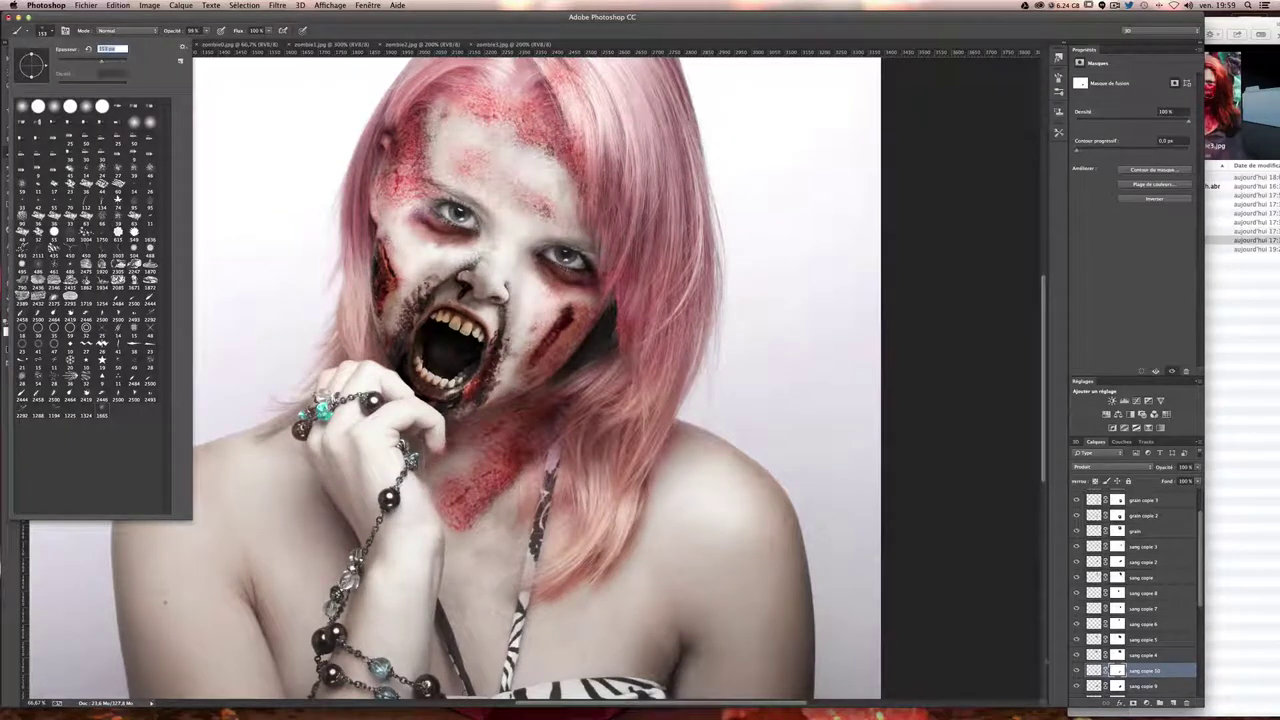
click(535, 491)
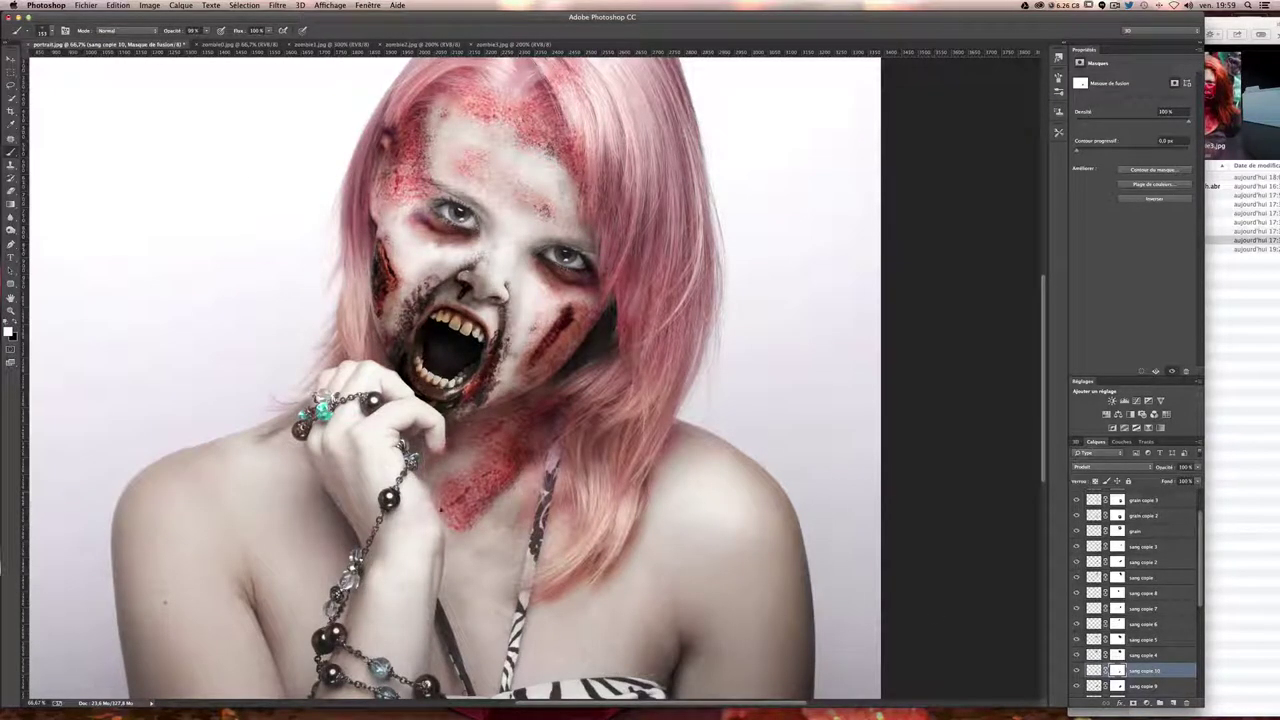
key(x)
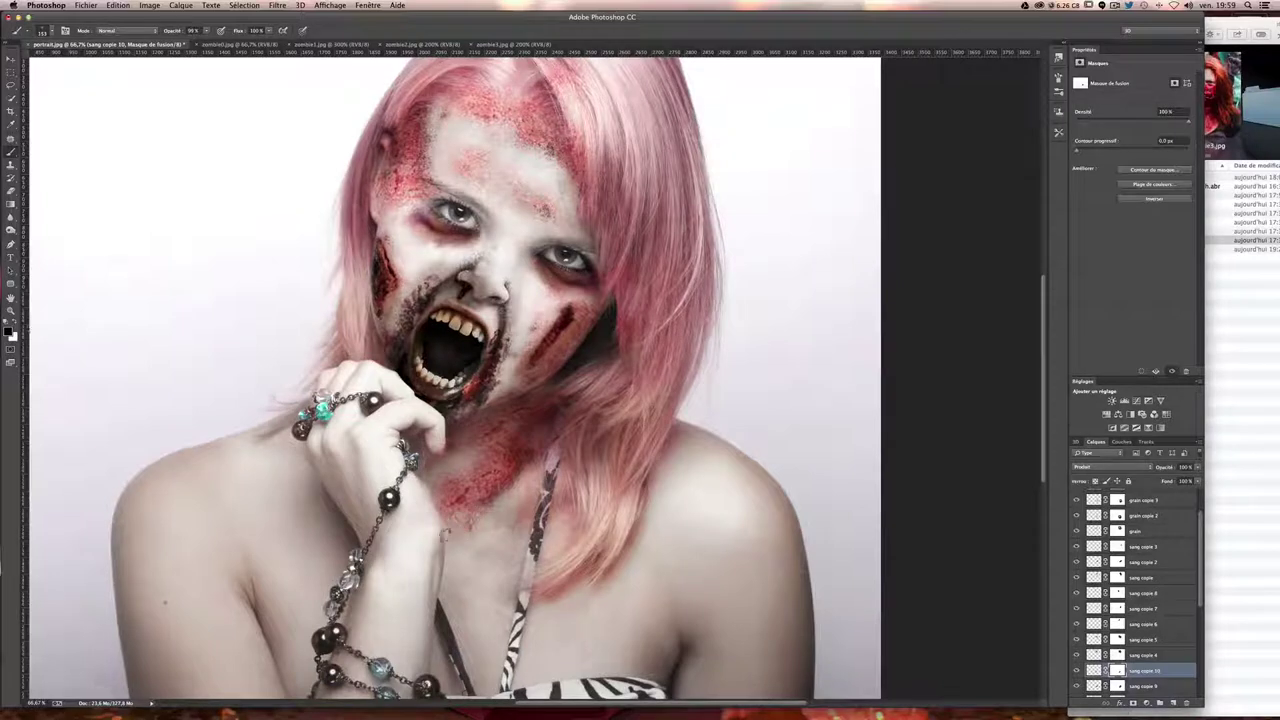
mouse_move(494, 515)
mouse_down()
mouse_move(490, 492)
mouse_move(514, 478)
mouse_up()
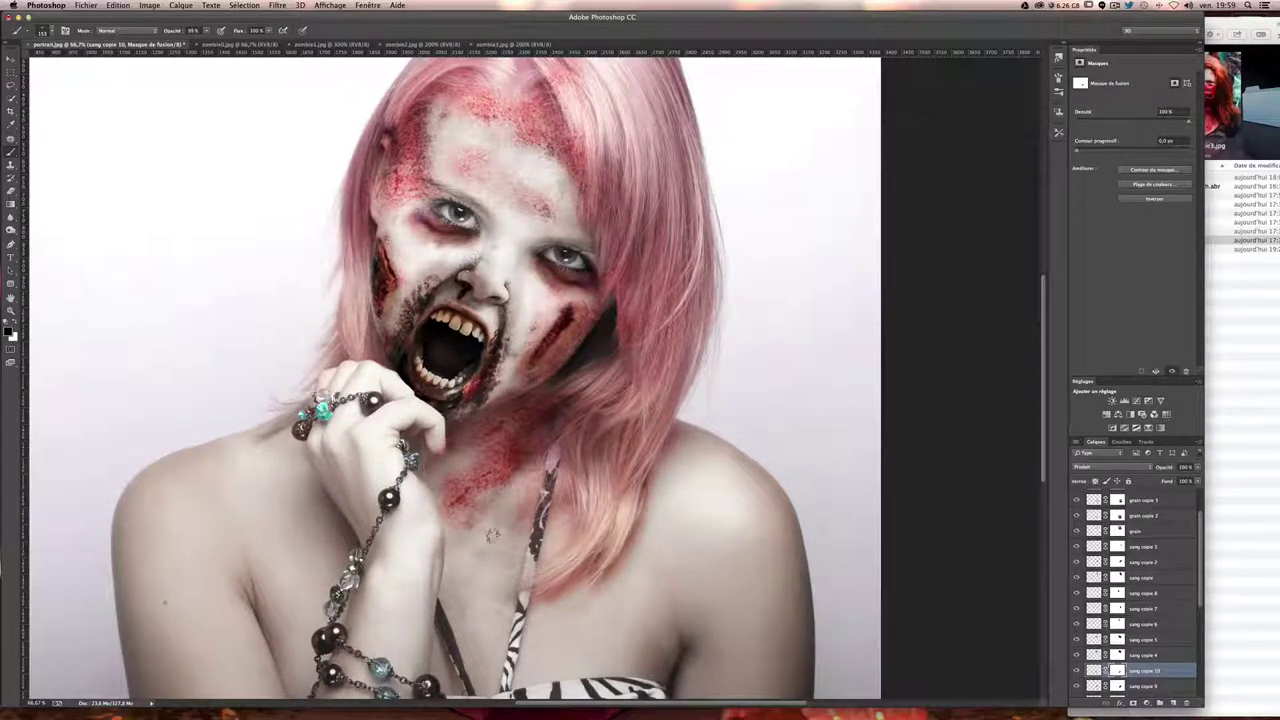
click(11, 61)
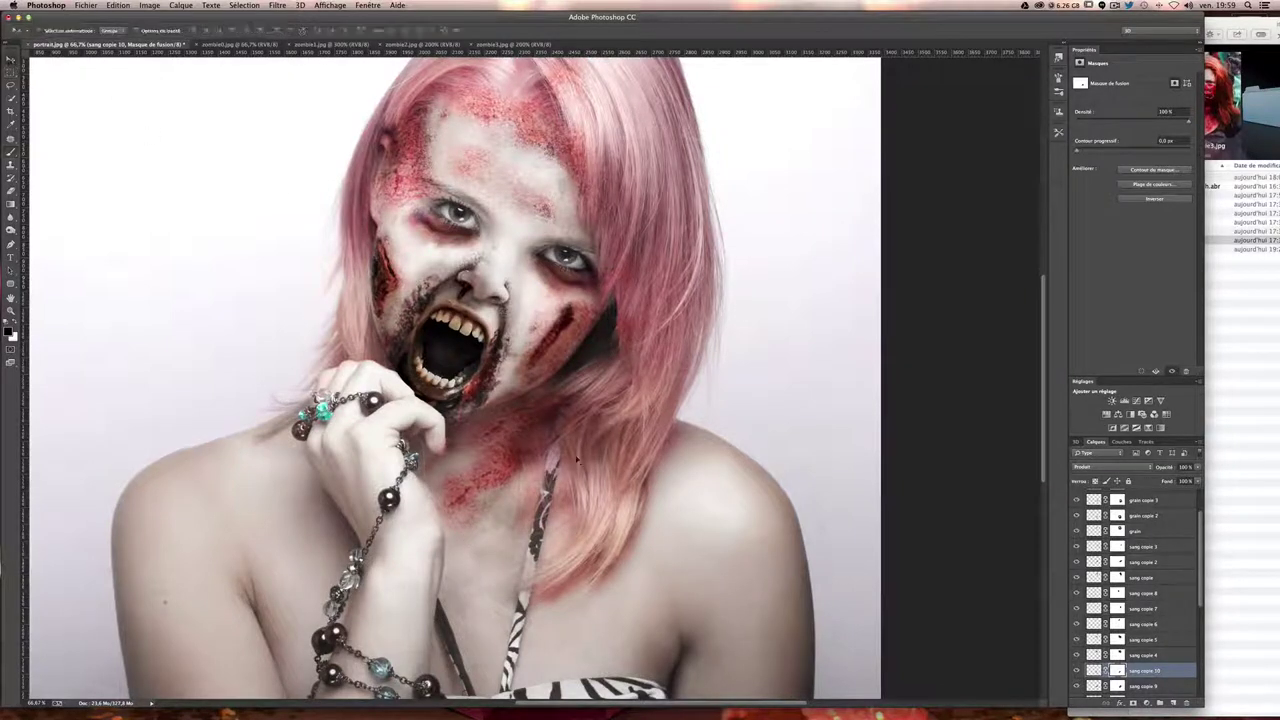
- Duplicate the blood lower on the neck as 'sang copie 11', warp its edge, and target its mask
mouse_move(487, 480)
mouse_down()
mouse_move(490, 497)
mouse_move(418, 522)
mouse_move(470, 490)
mouse_up()
key(ctrl+t)
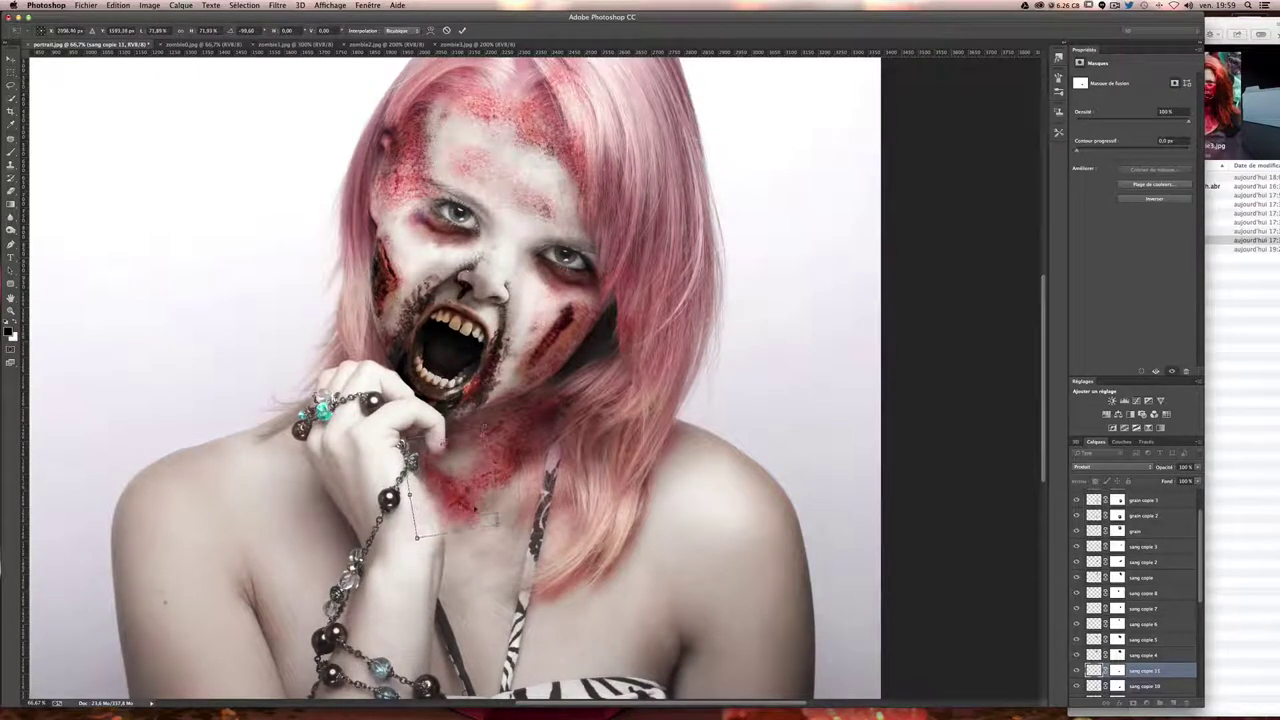
right_click(493, 515)
right_click(468, 502)
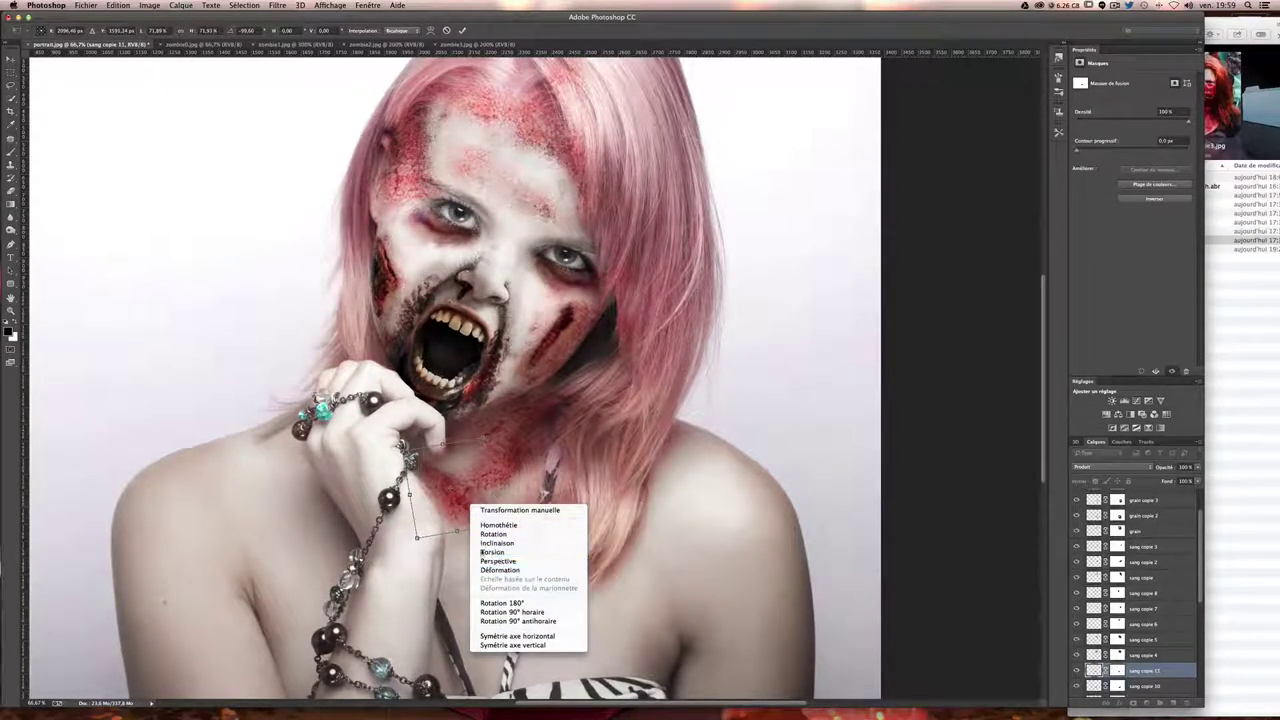
click(500, 568)
mouse_move(417, 491)
mouse_down()
mouse_move(452, 490)
mouse_move(464, 460)
mouse_move(496, 463)
mouse_move(476, 450)
mouse_move(444, 472)
mouse_move(453, 508)
mouse_up()
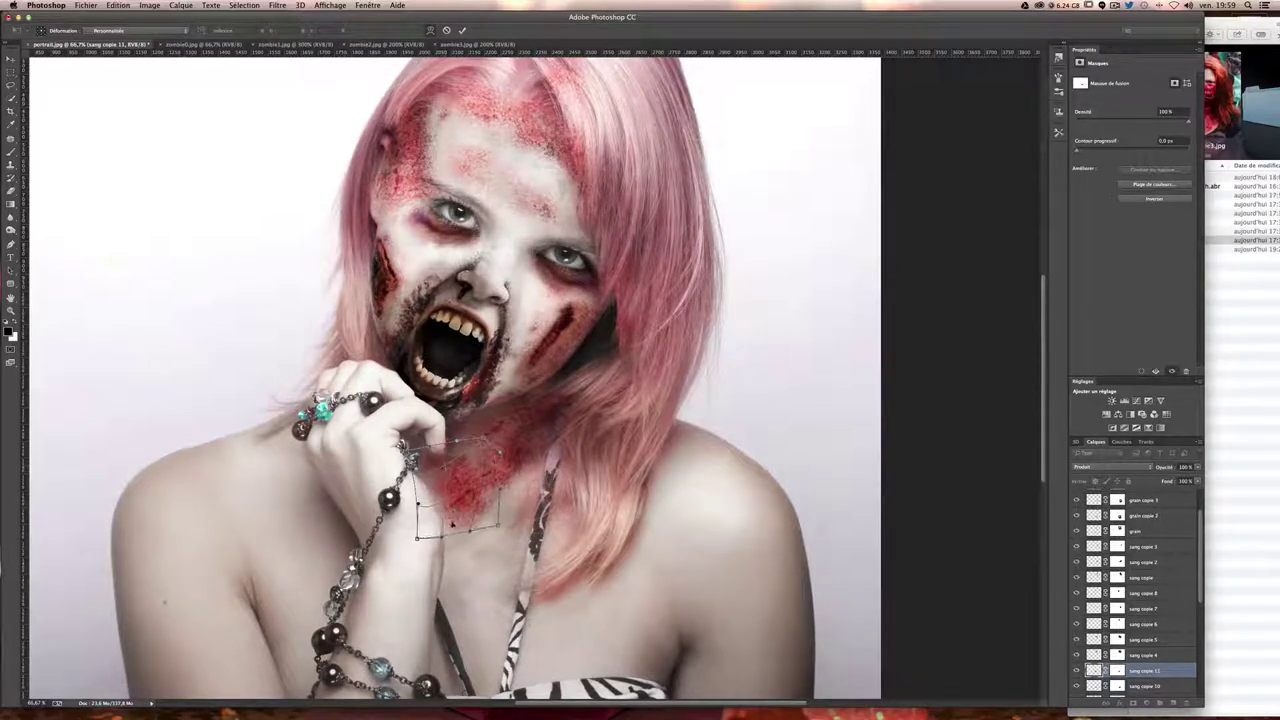
key(Return)
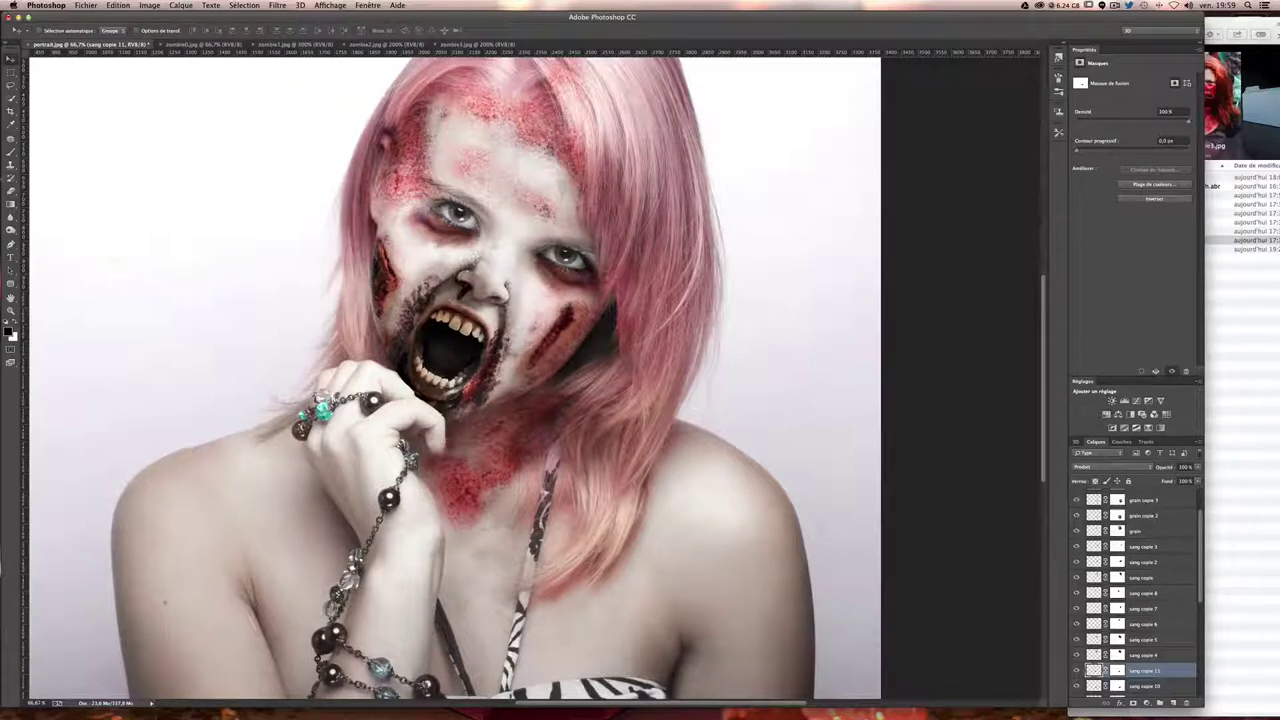
click(14, 153)
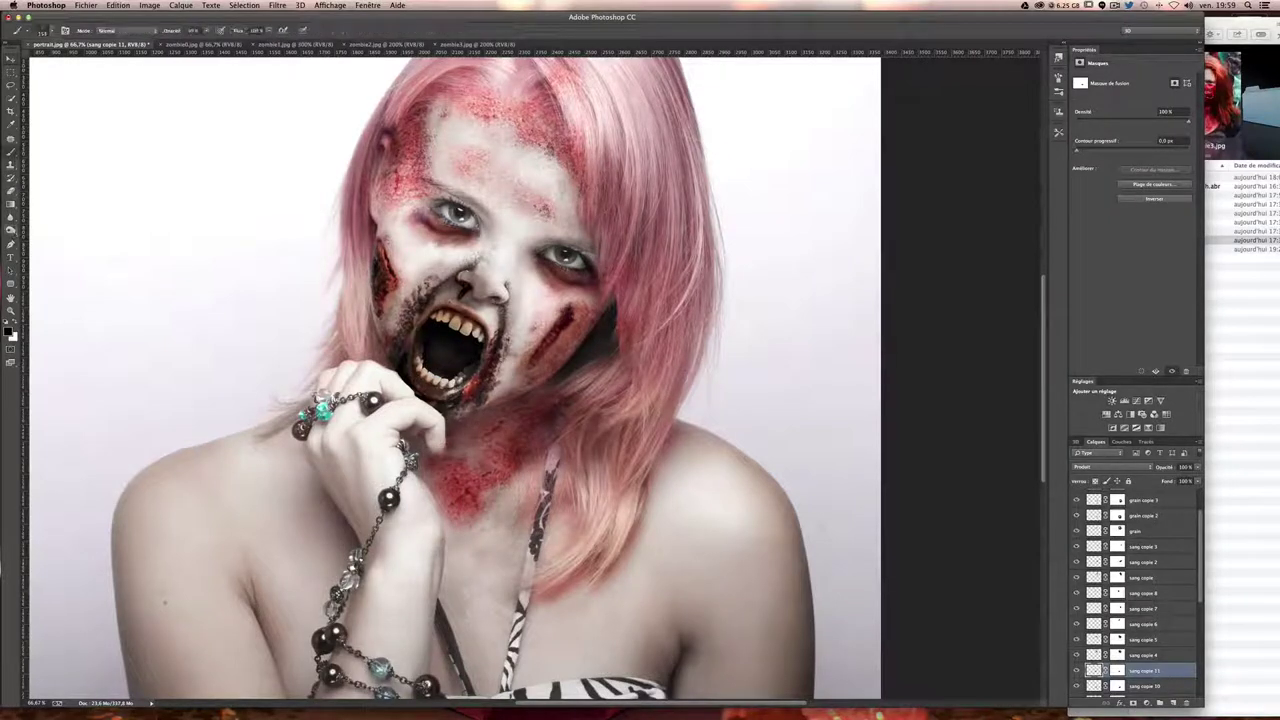
click(1117, 670)
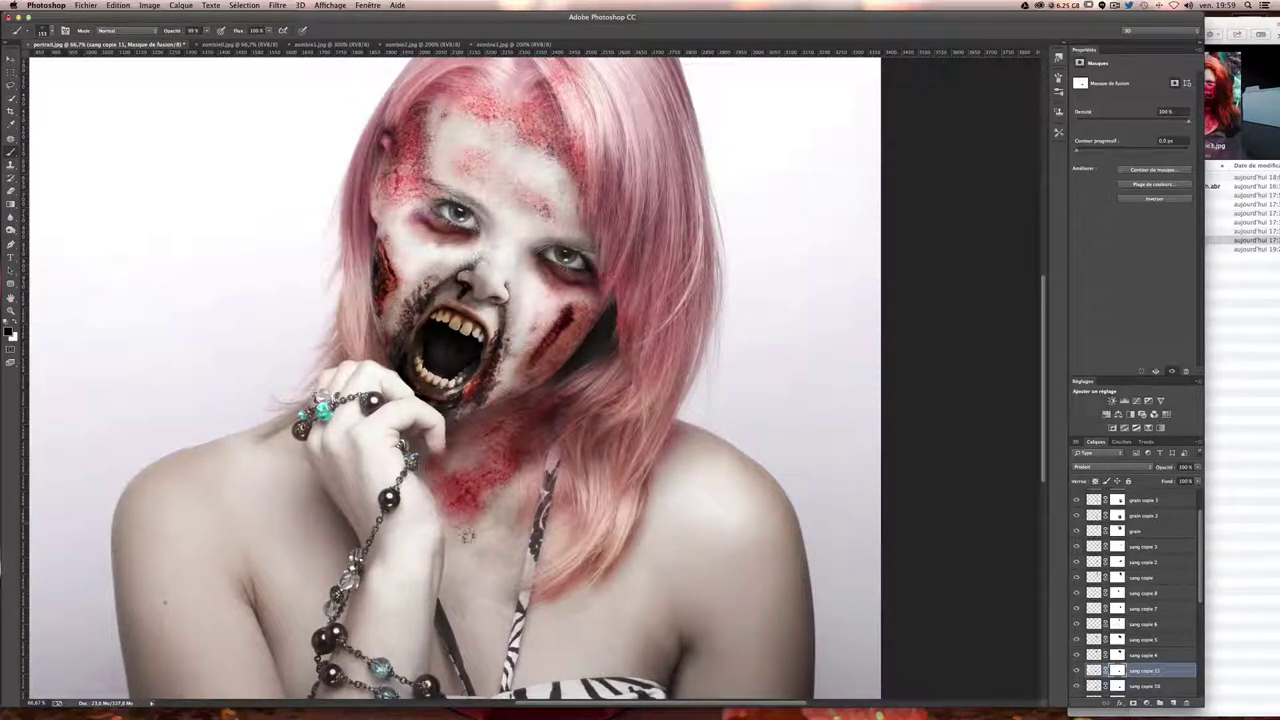
key(ctrl+minus)
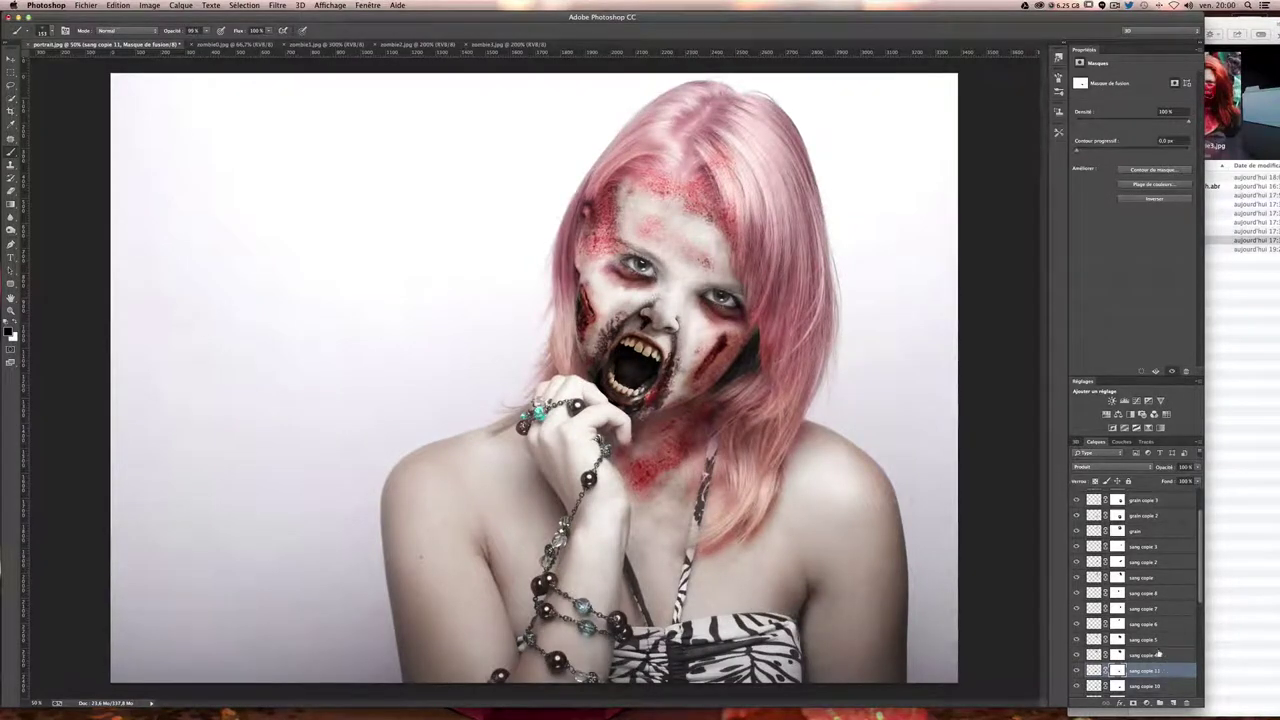
- Stamp all visible layers above the top grain copie layer into a merged 'Calque 2'
key(v)
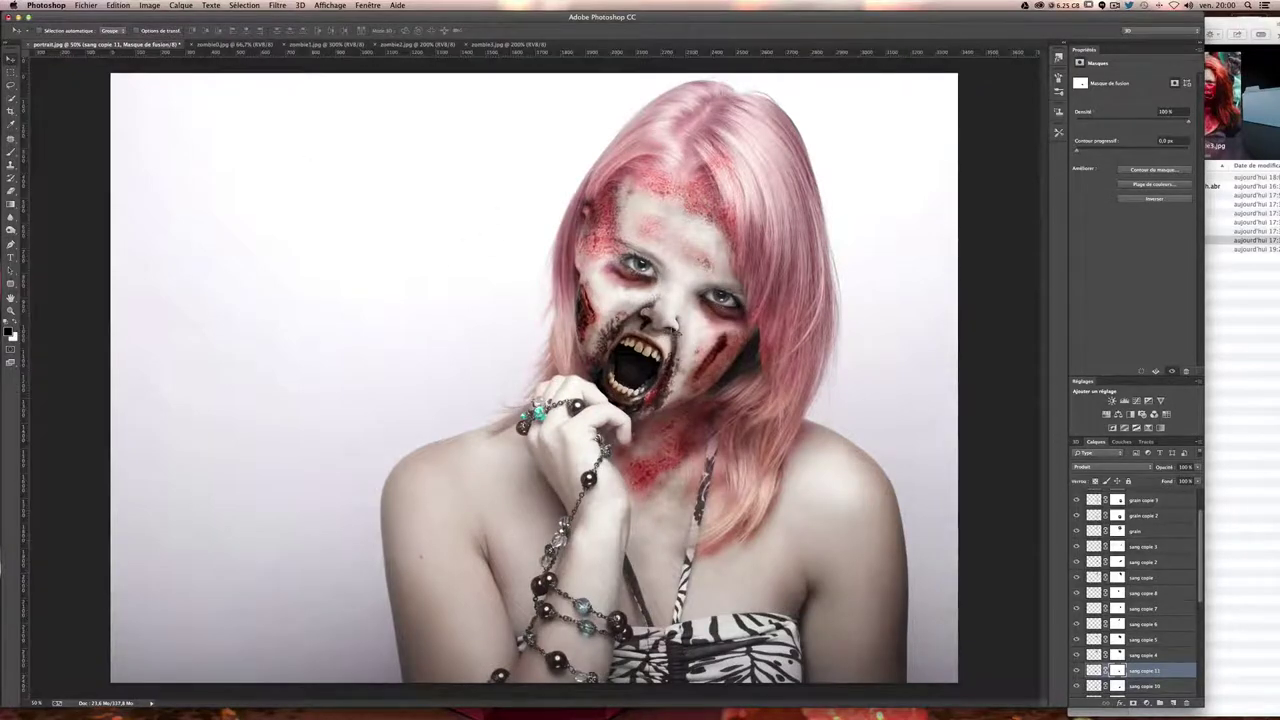
key(super+plus)
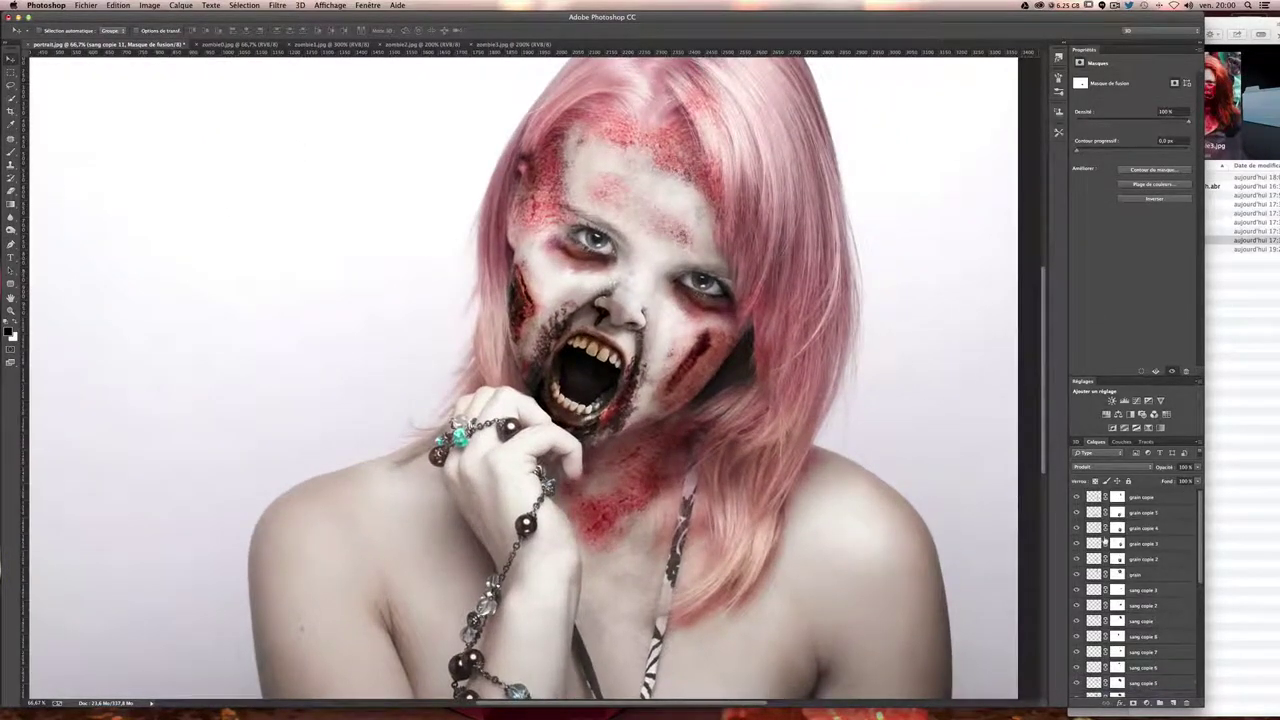
click(1133, 500)
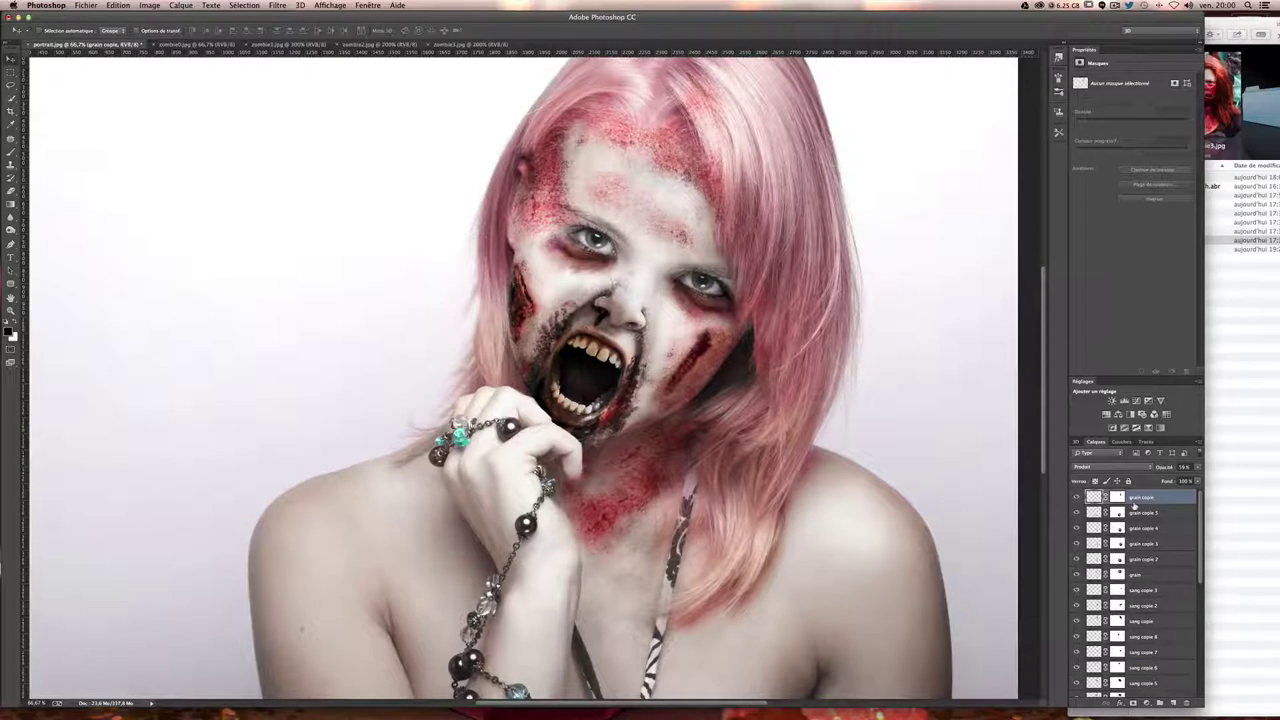
key(super+alt+shift+e)
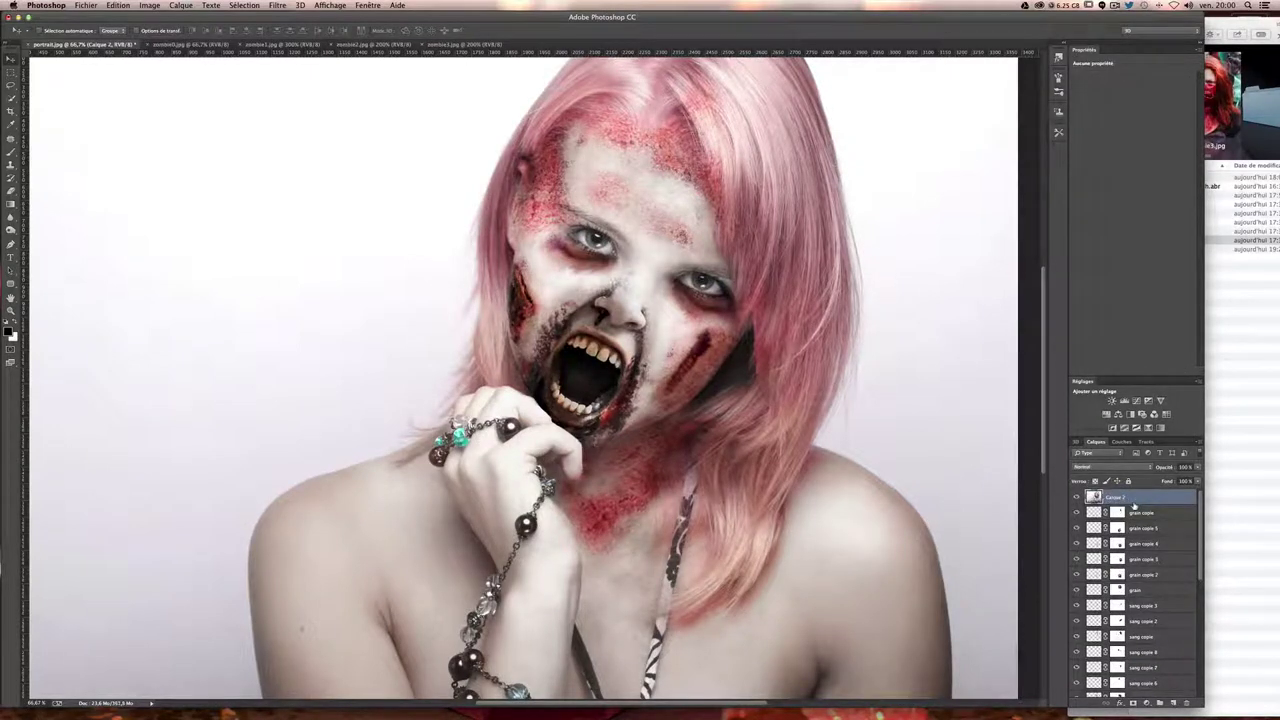
scroll(614, 380, up, 5)
scroll(614, 380, right, 5)
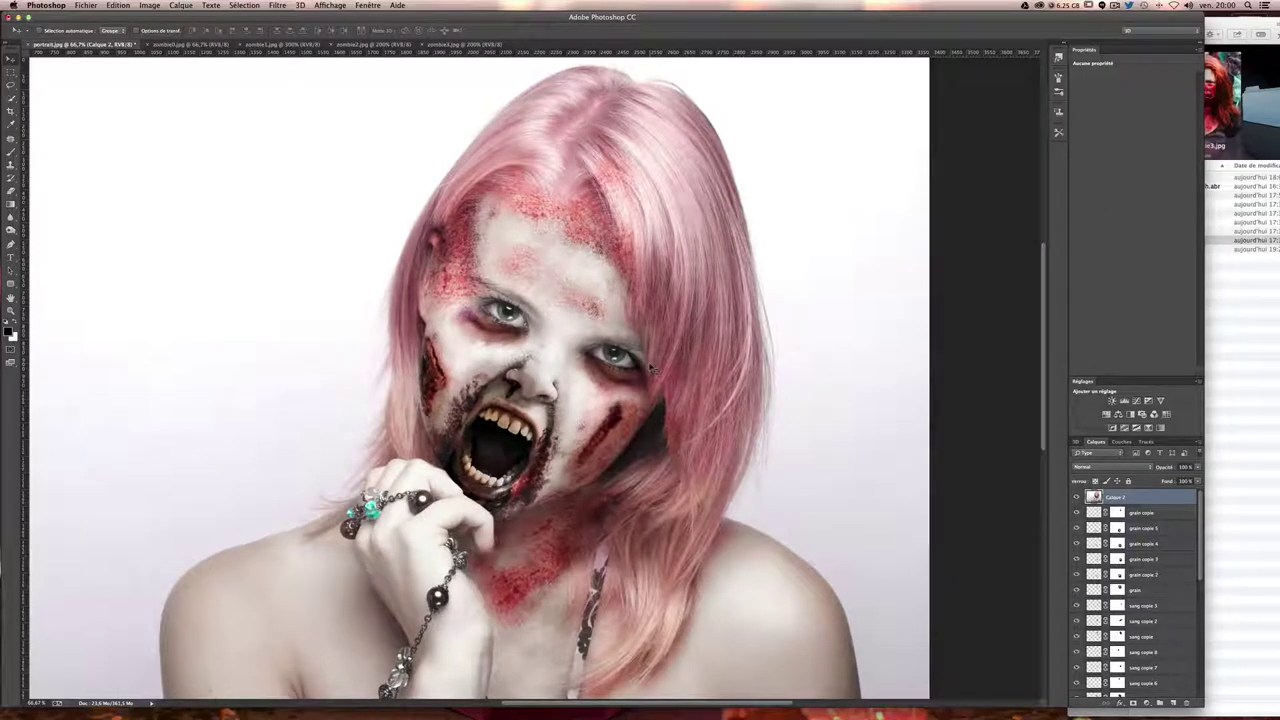
key(super+minus)
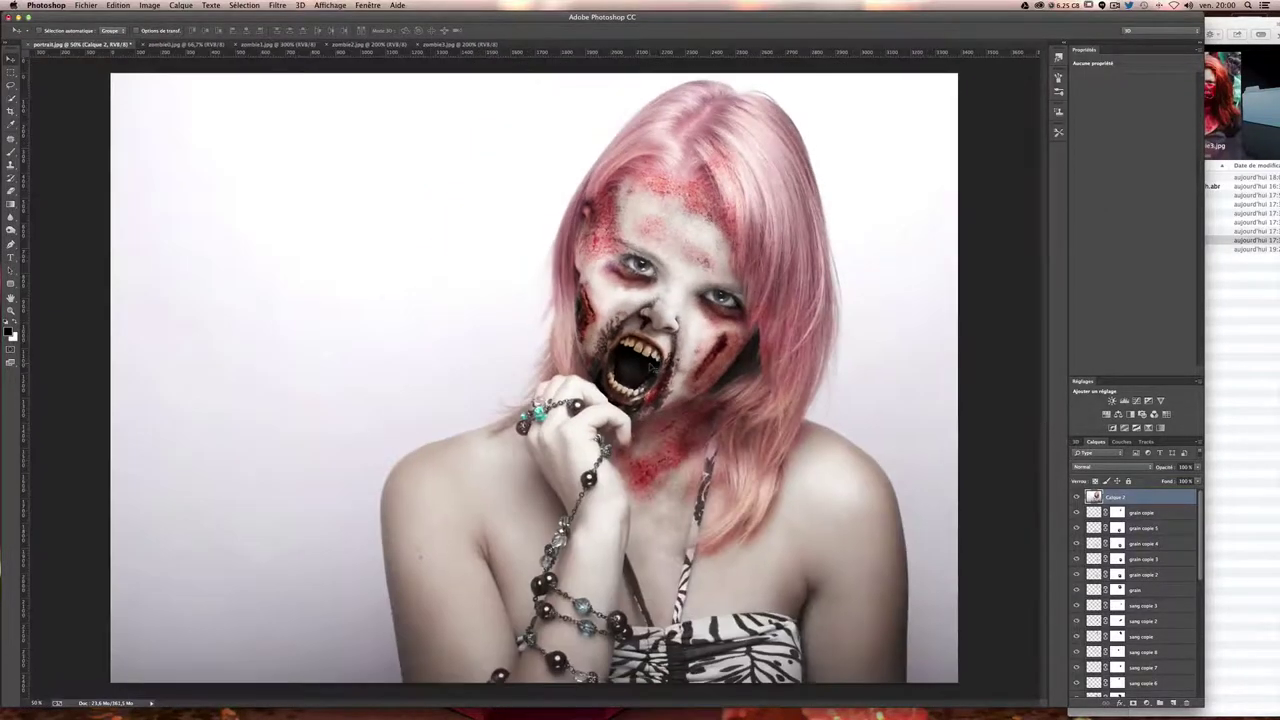
key(super+plus)
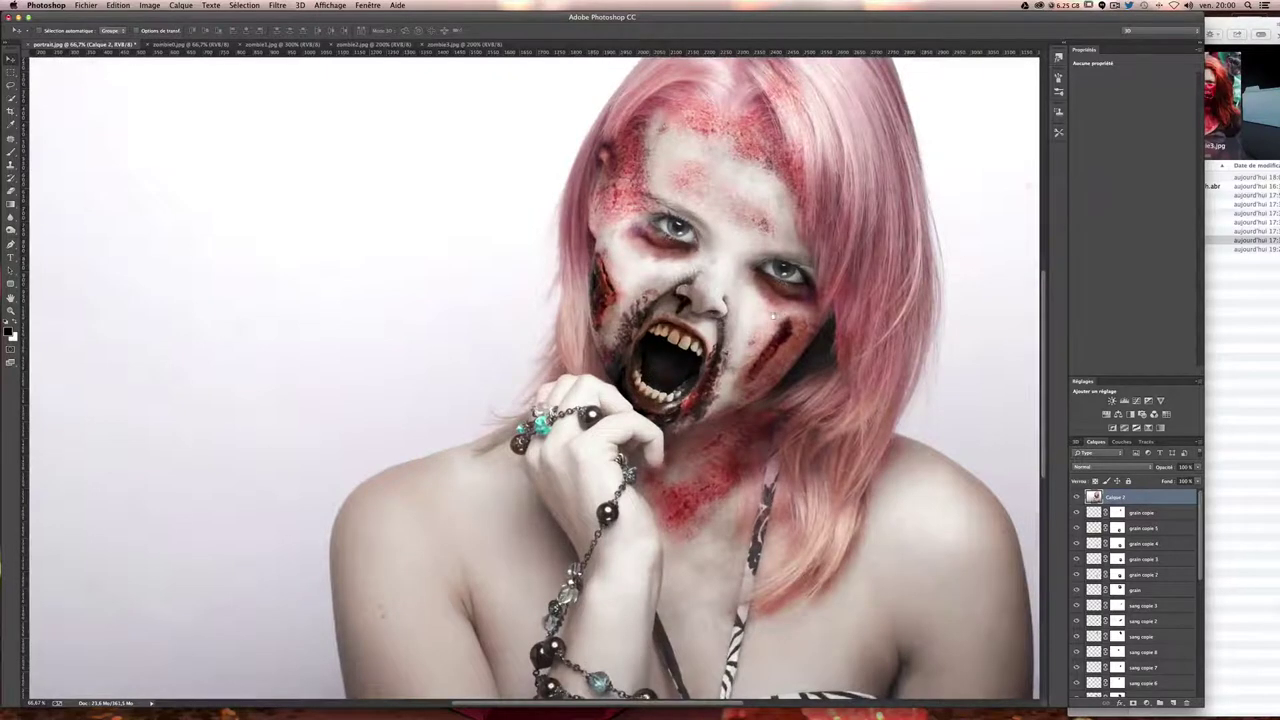
drag(773, 316, 604, 373)
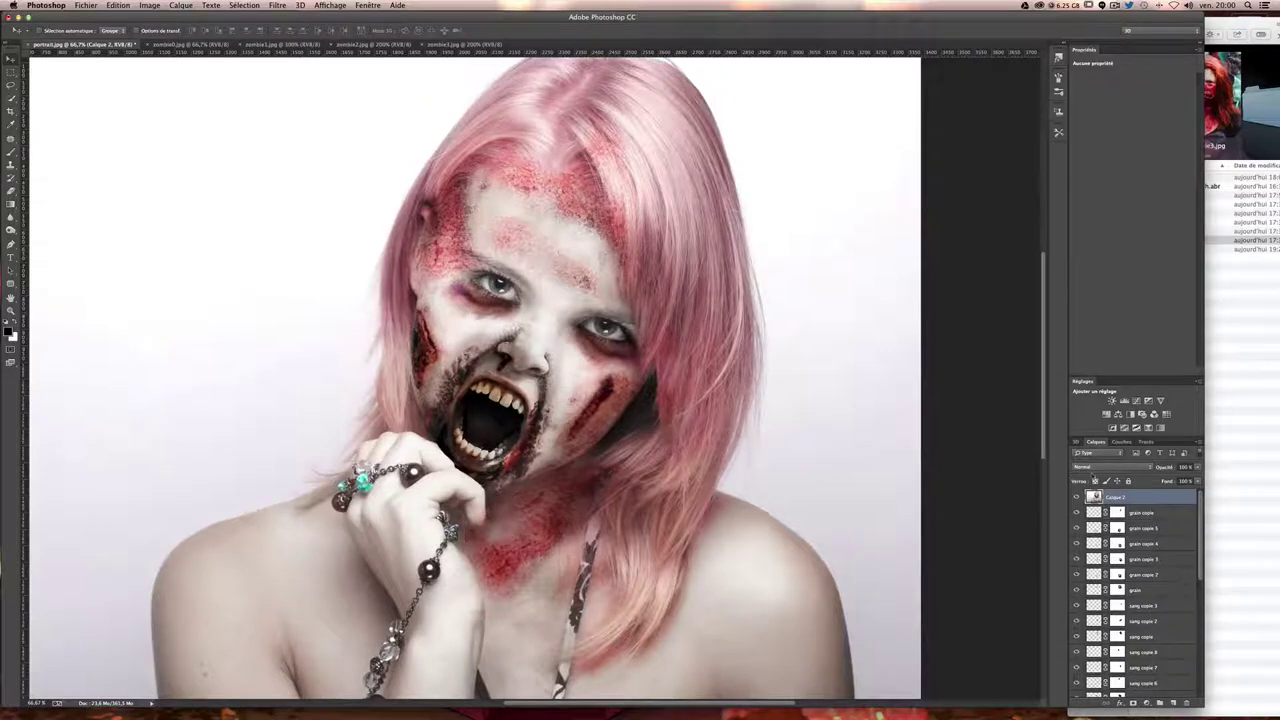
- Create 'Calque 3' as a new Lumière tamisée layer filled with neutral 50% grey
click(1198, 442)
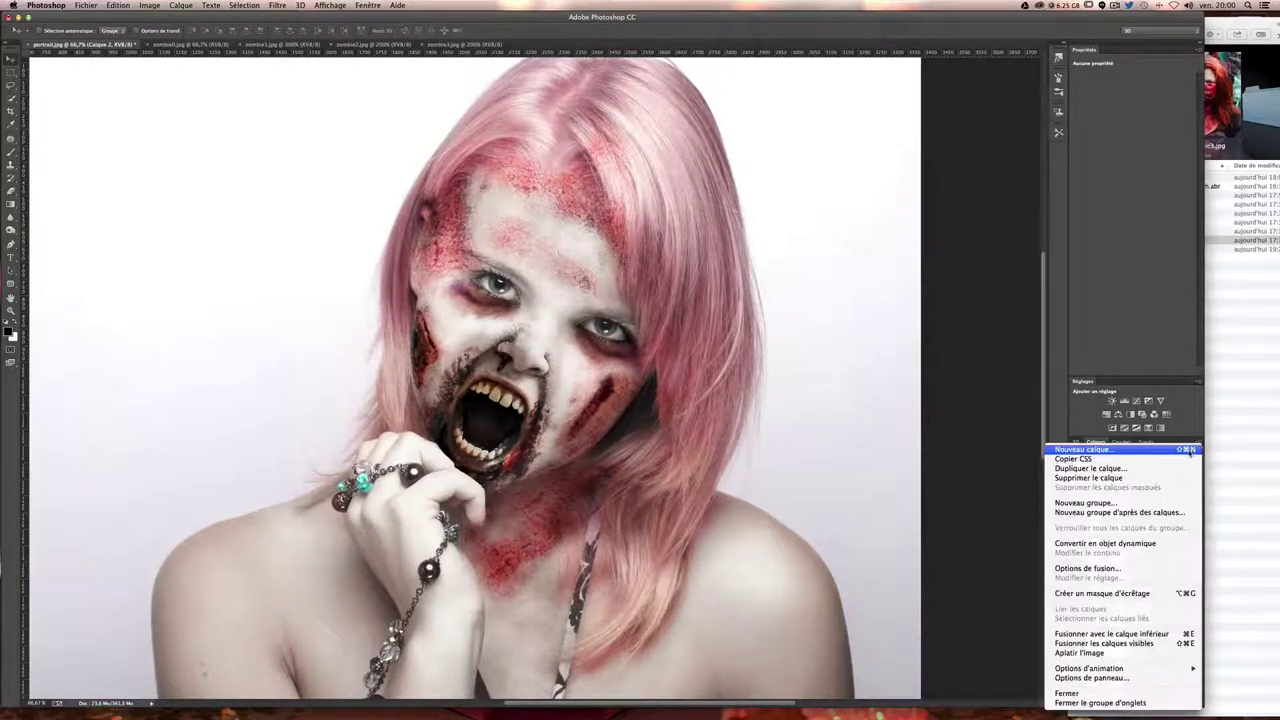
click(1190, 450)
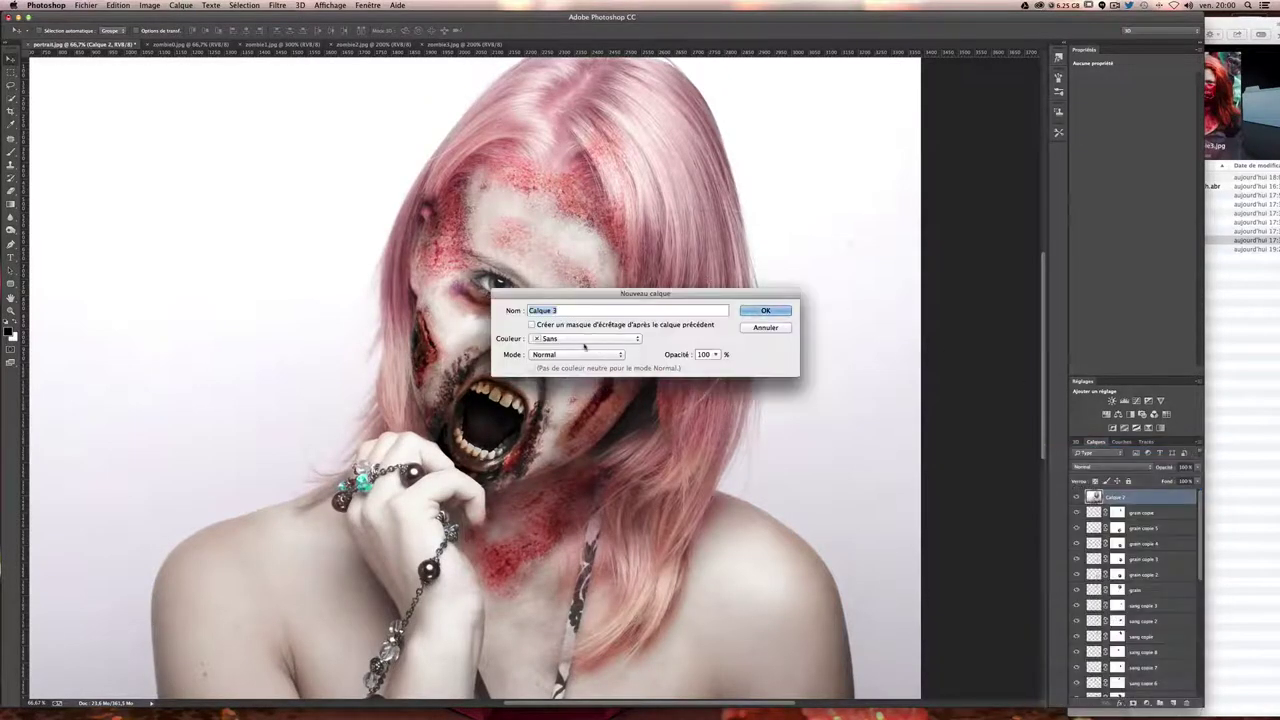
click(567, 356)
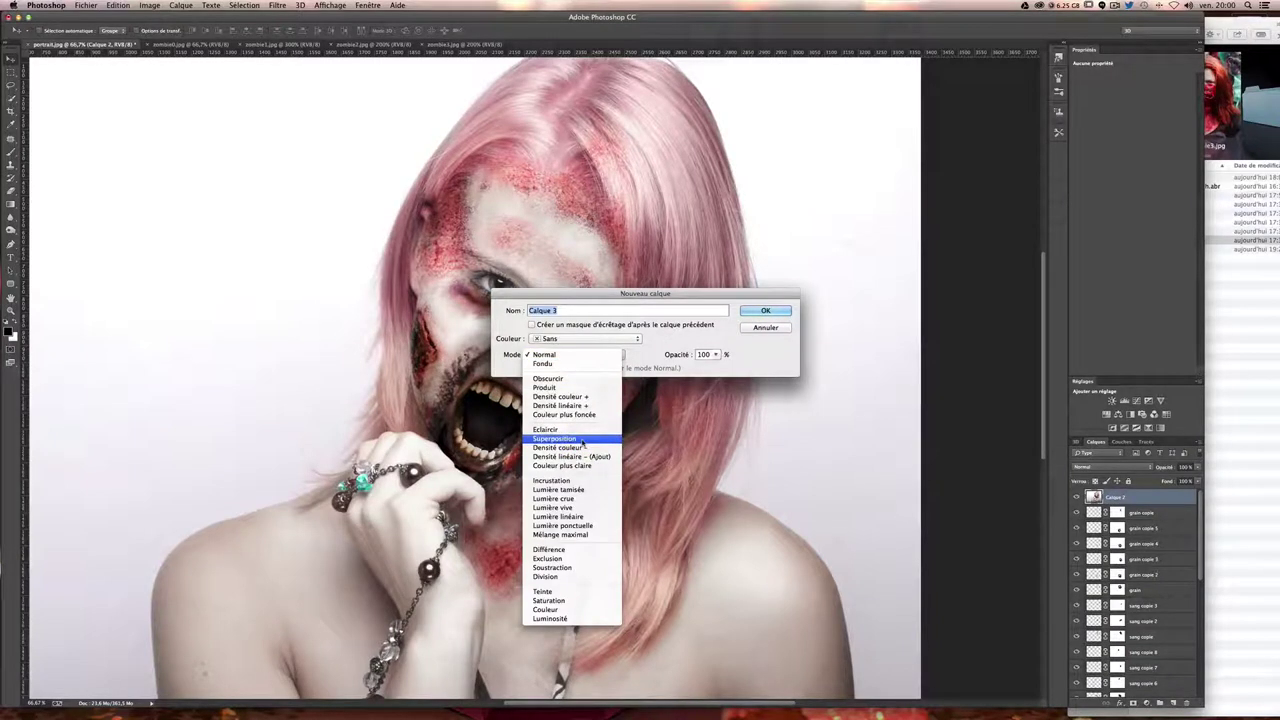
click(560, 489)
click(553, 368)
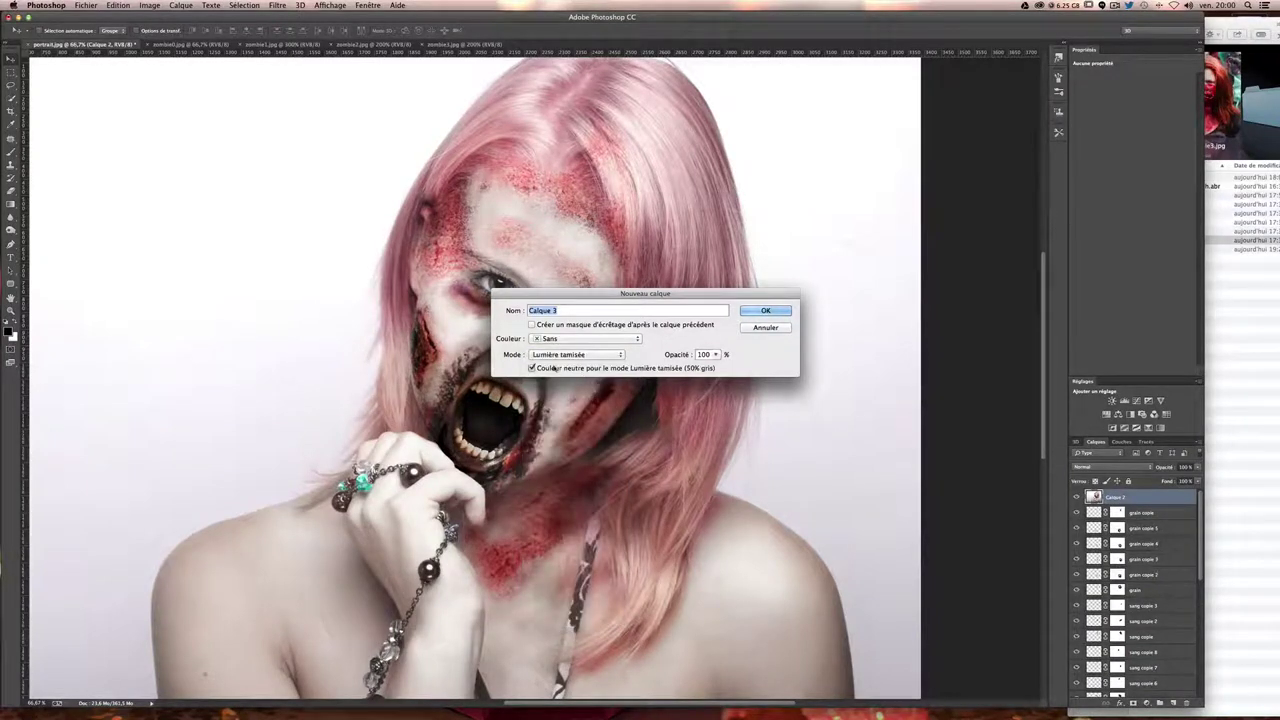
click(766, 312)
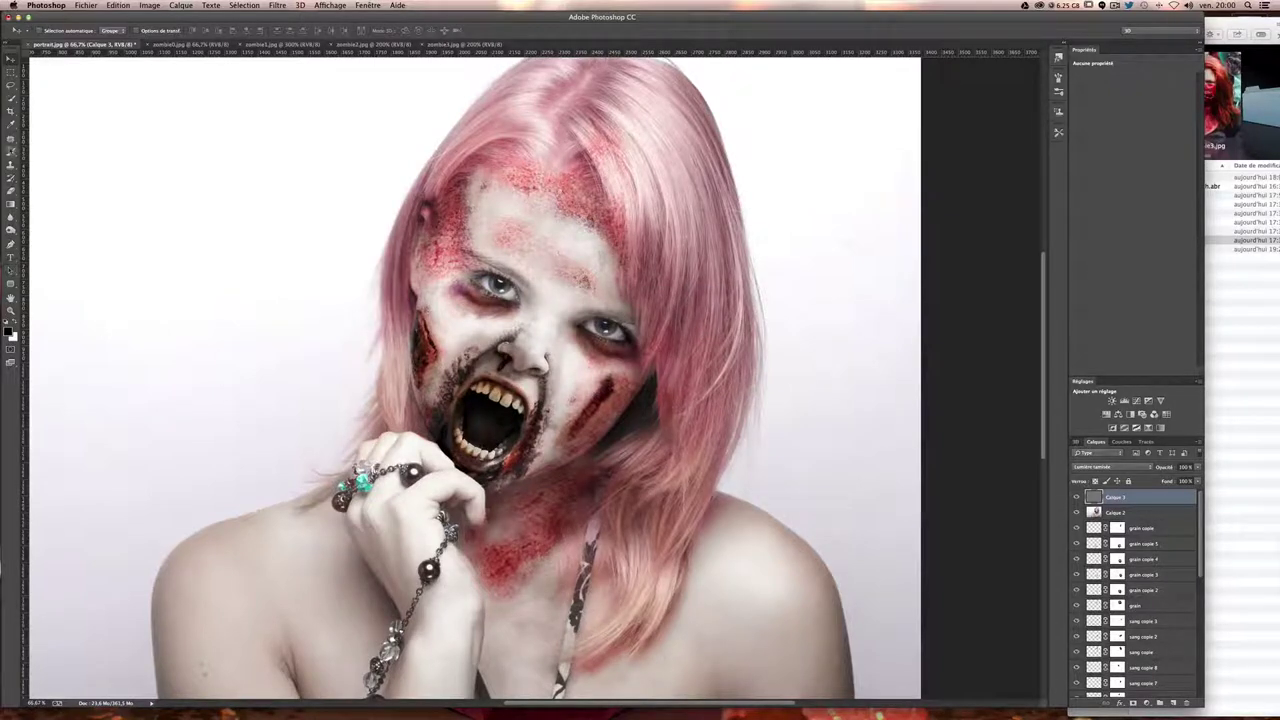
- Set a soft 0%-hardness brush at 27% opacity and paint dark red across the forehead
click(11, 151)
click(52, 32)
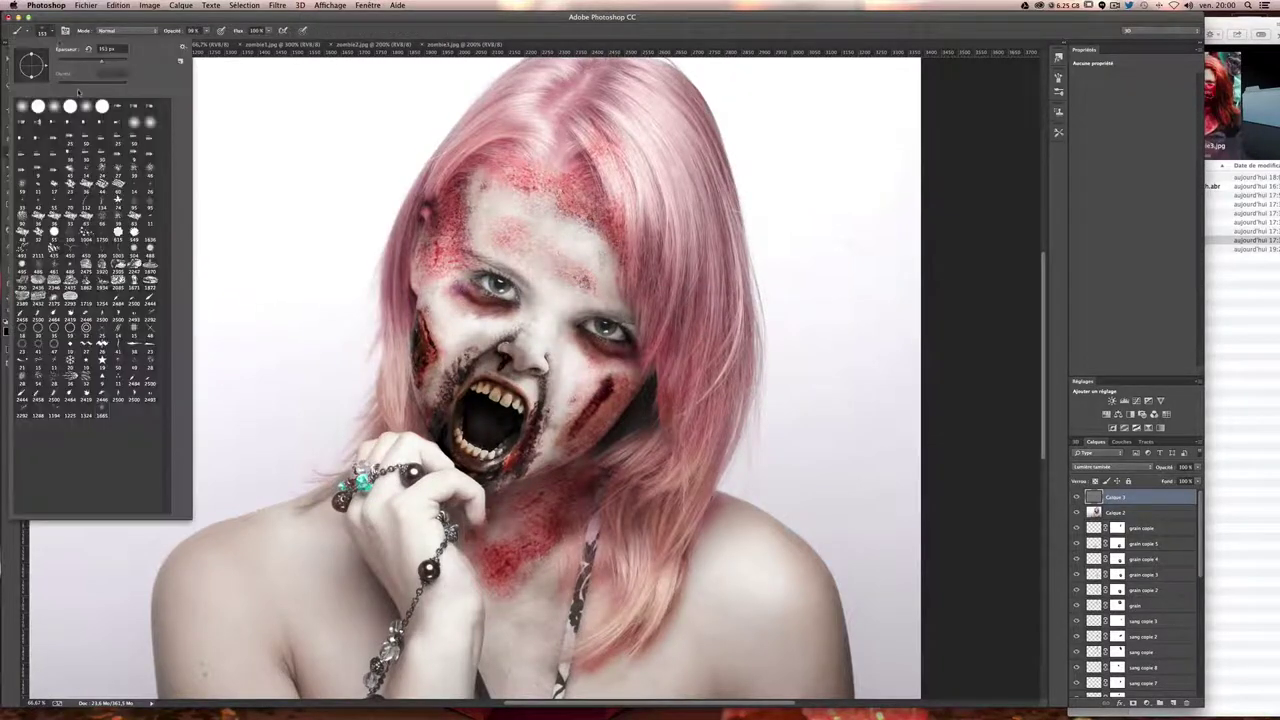
click(22, 108)
drag(357, 212, 359, 216)
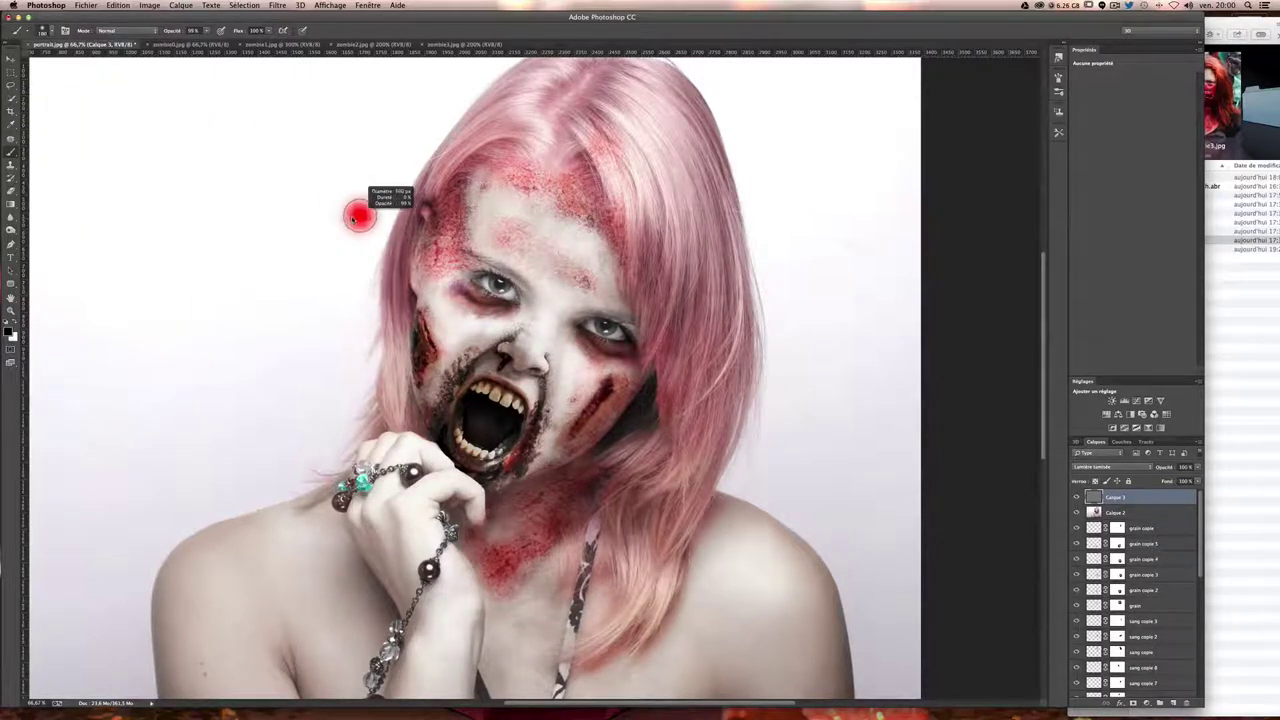
click(207, 31)
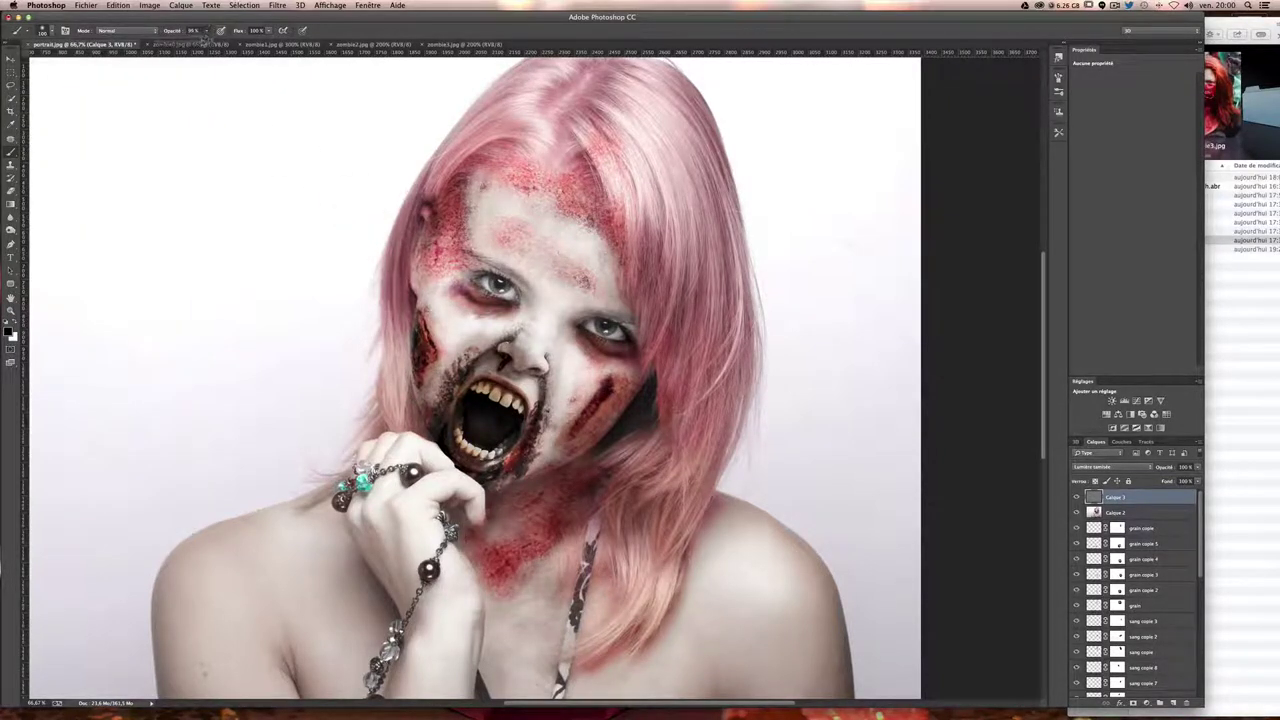
drag(204, 42, 175, 38)
mouse_move(460, 185)
mouse_down()
mouse_move(530, 130)
mouse_move(620, 220)
mouse_move(600, 185)
mouse_up()
- Darken the right temple, both cheeks and the jaw with dark red shading
drag(608, 236, 655, 345)
drag(598, 150, 570, 185)
drag(628, 312, 640, 380)
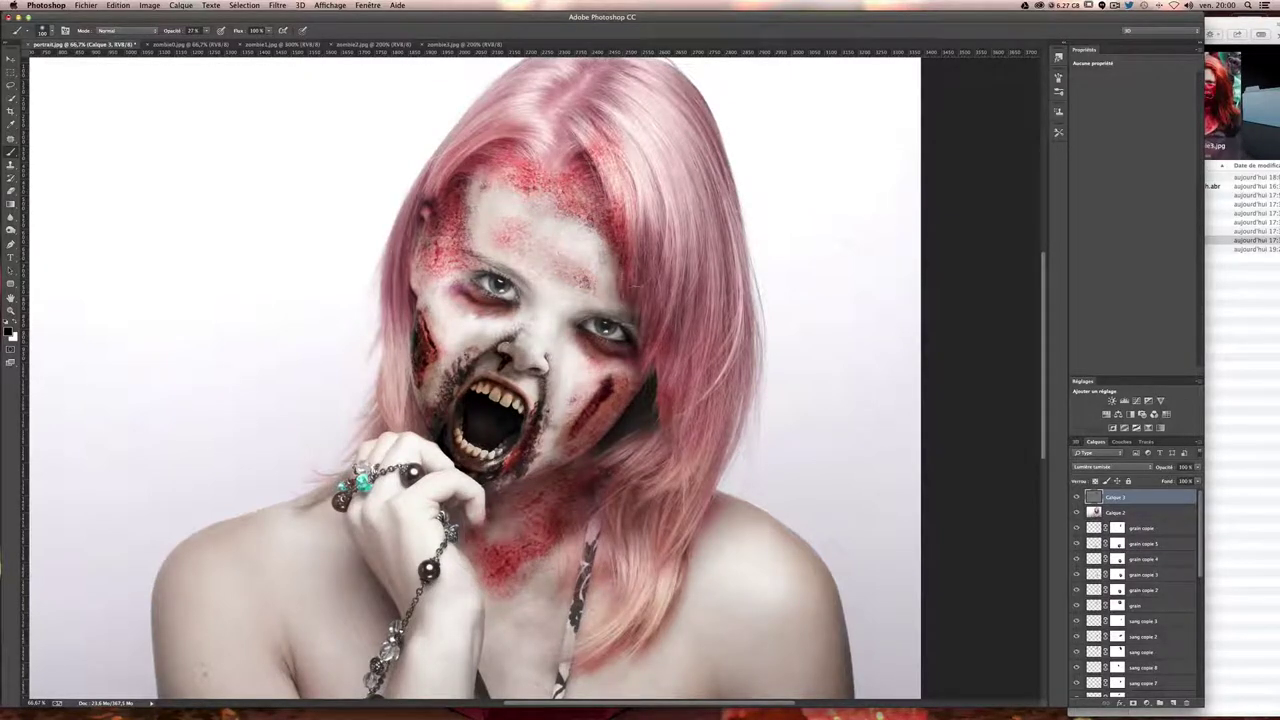
mouse_move(600, 430)
mouse_down()
mouse_move(570, 470)
mouse_move(533, 486)
mouse_move(555, 490)
mouse_move(450, 515)
mouse_up()
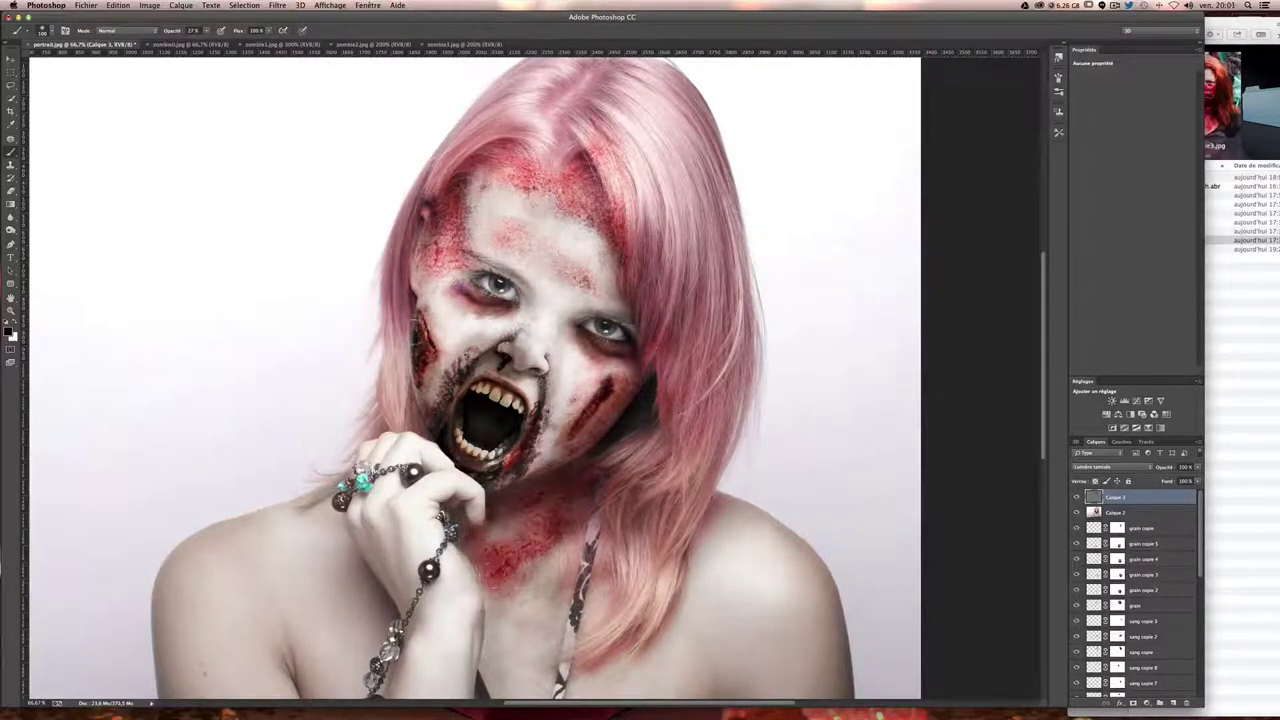
mouse_move(414, 402)
mouse_down()
mouse_move(405, 225)
mouse_move(408, 250)
mouse_move(446, 230)
mouse_up()
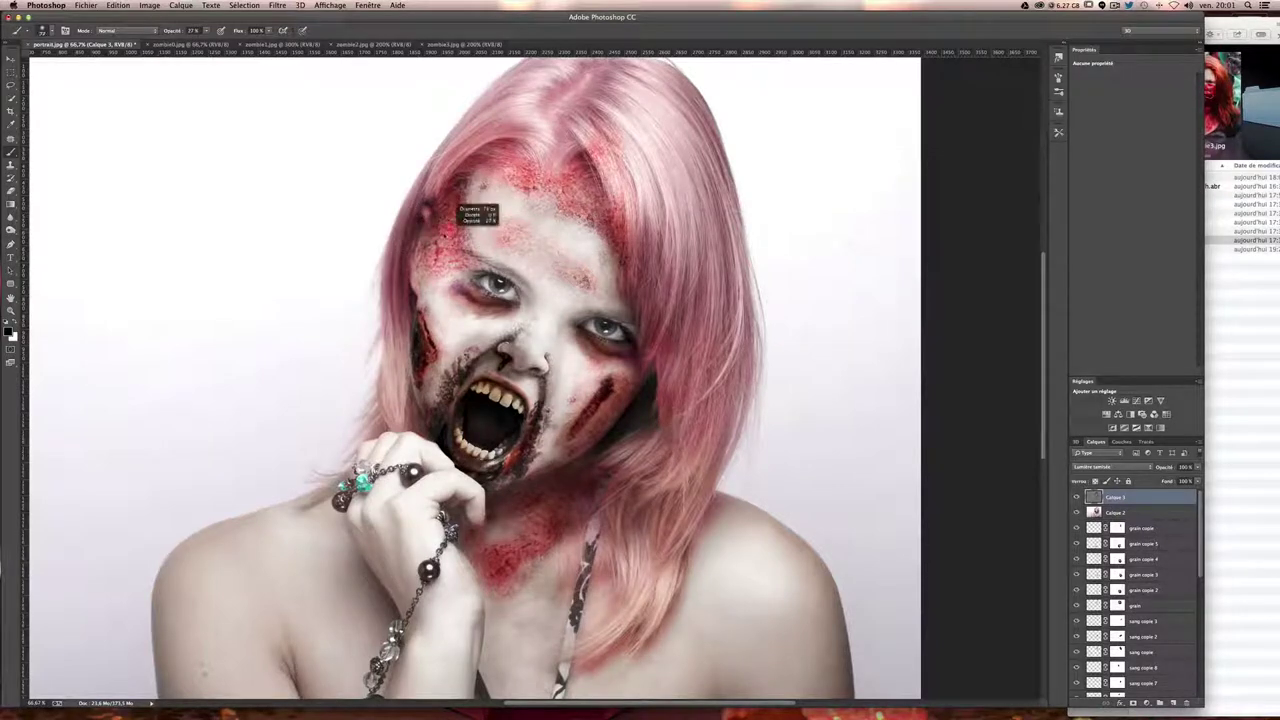
- At 100% zoom, shade the left eye socket, paint a nose ring and darken the lower teeth
key(ctrl+1)
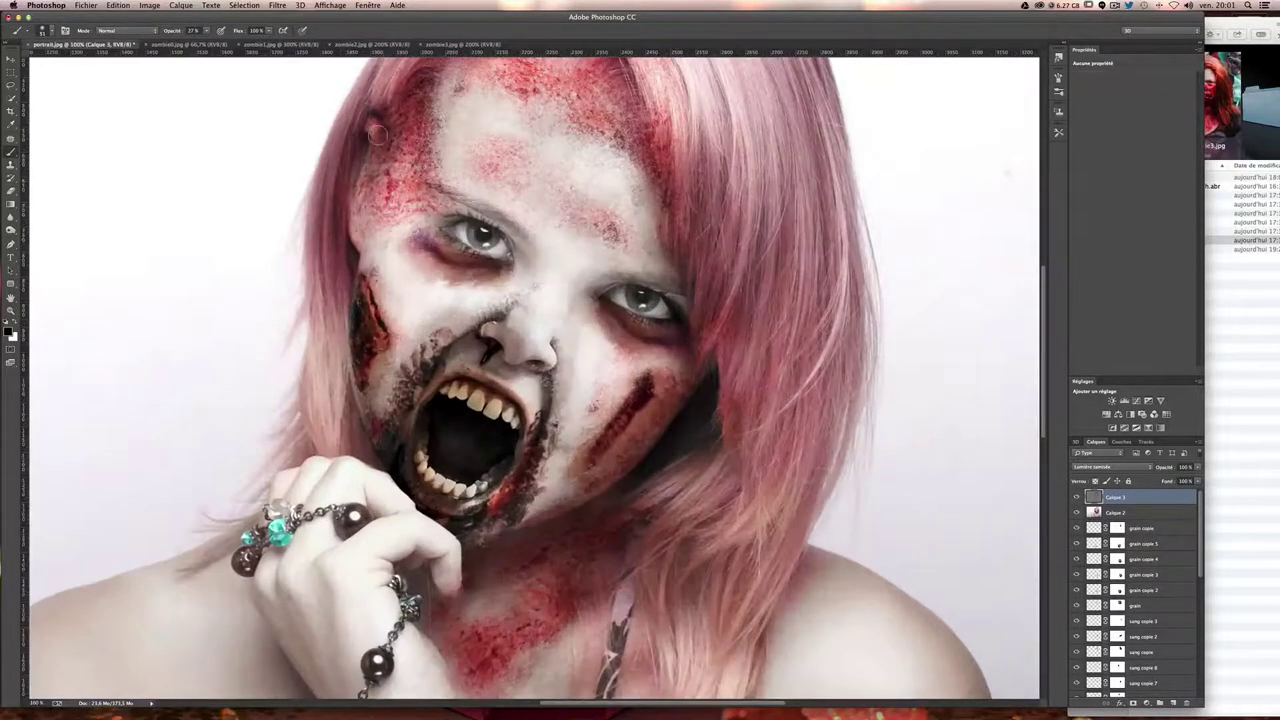
mouse_move(436, 208)
mouse_down()
mouse_move(530, 240)
mouse_move(455, 252)
mouse_move(416, 228)
mouse_up()
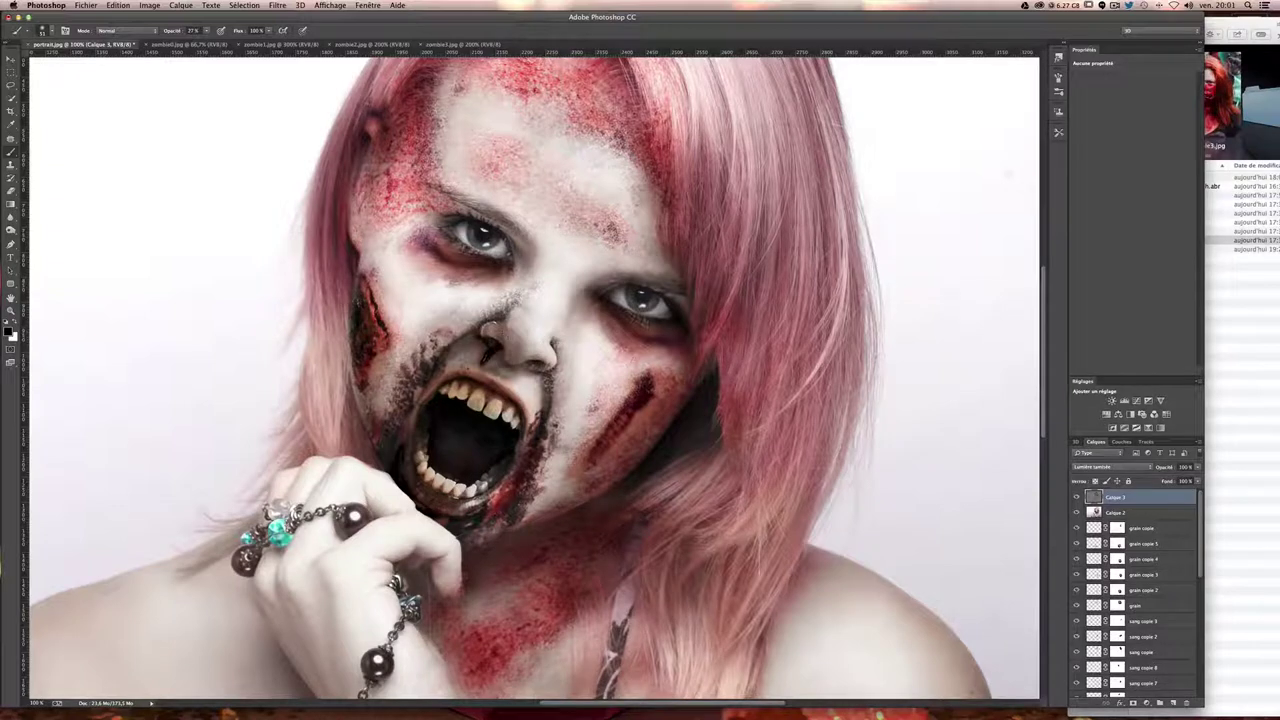
drag(496, 346, 518, 366)
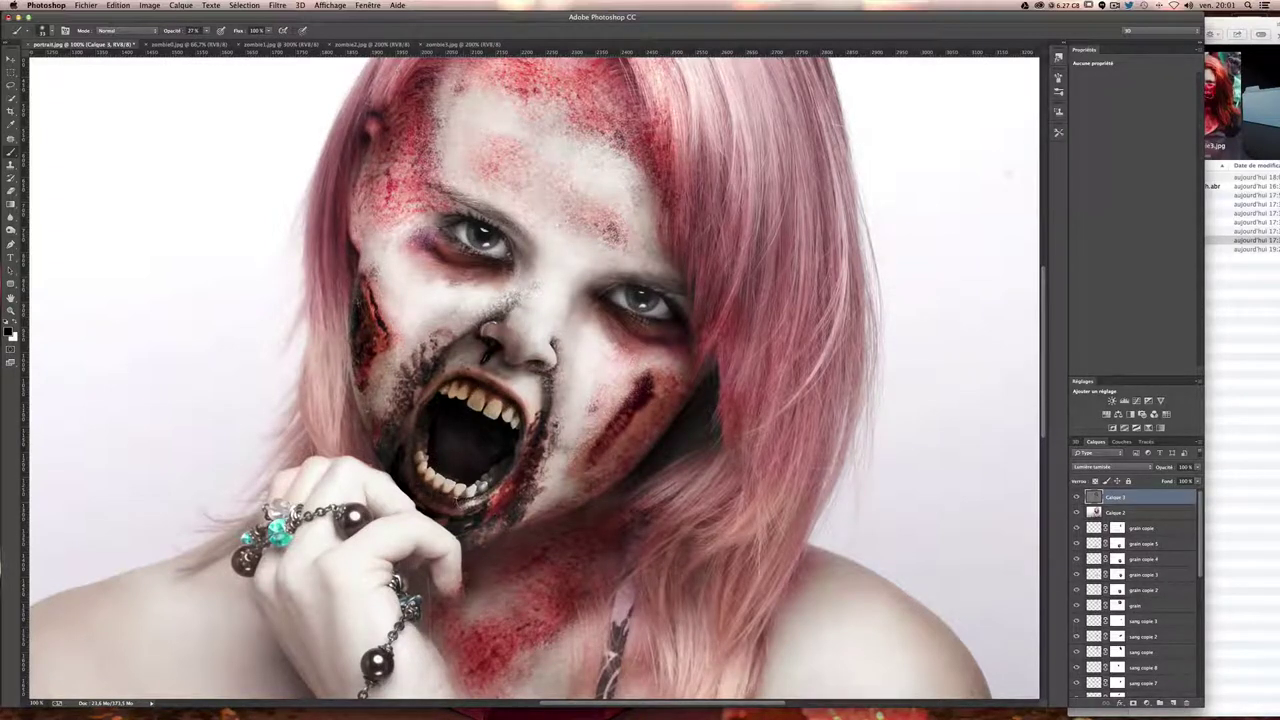
drag(494, 479, 477, 492)
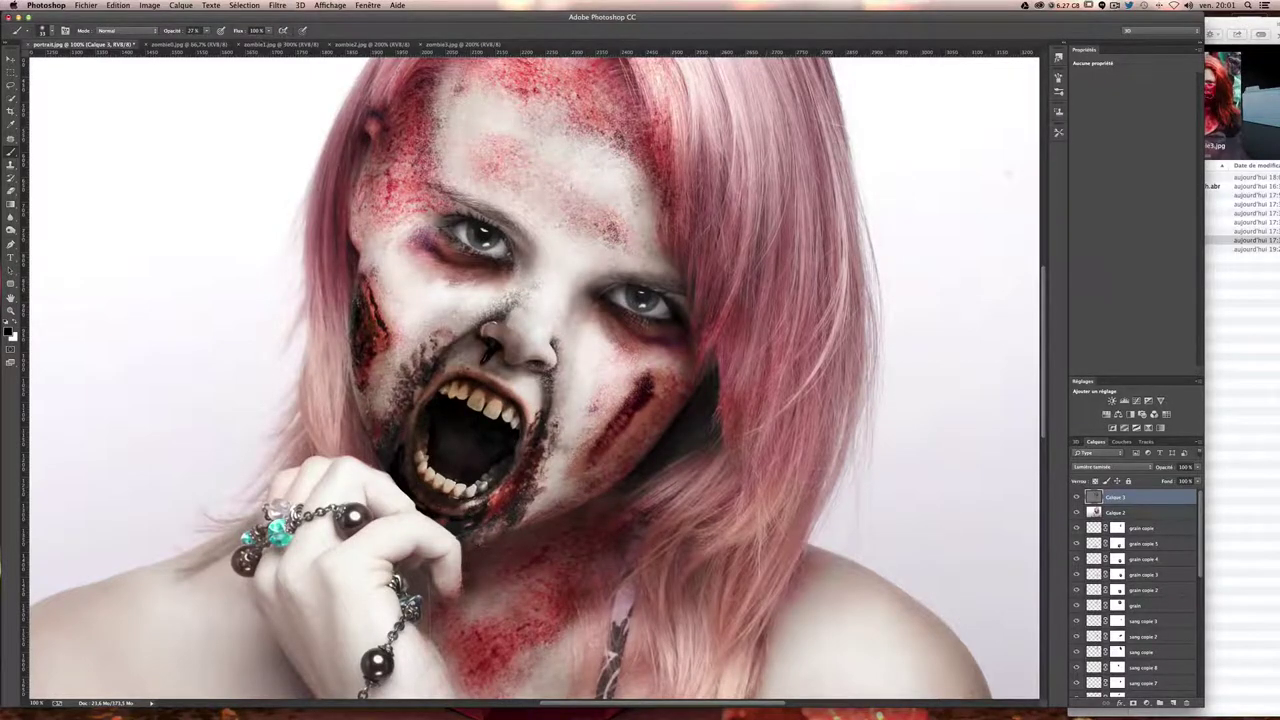
key(ctrl+minus)
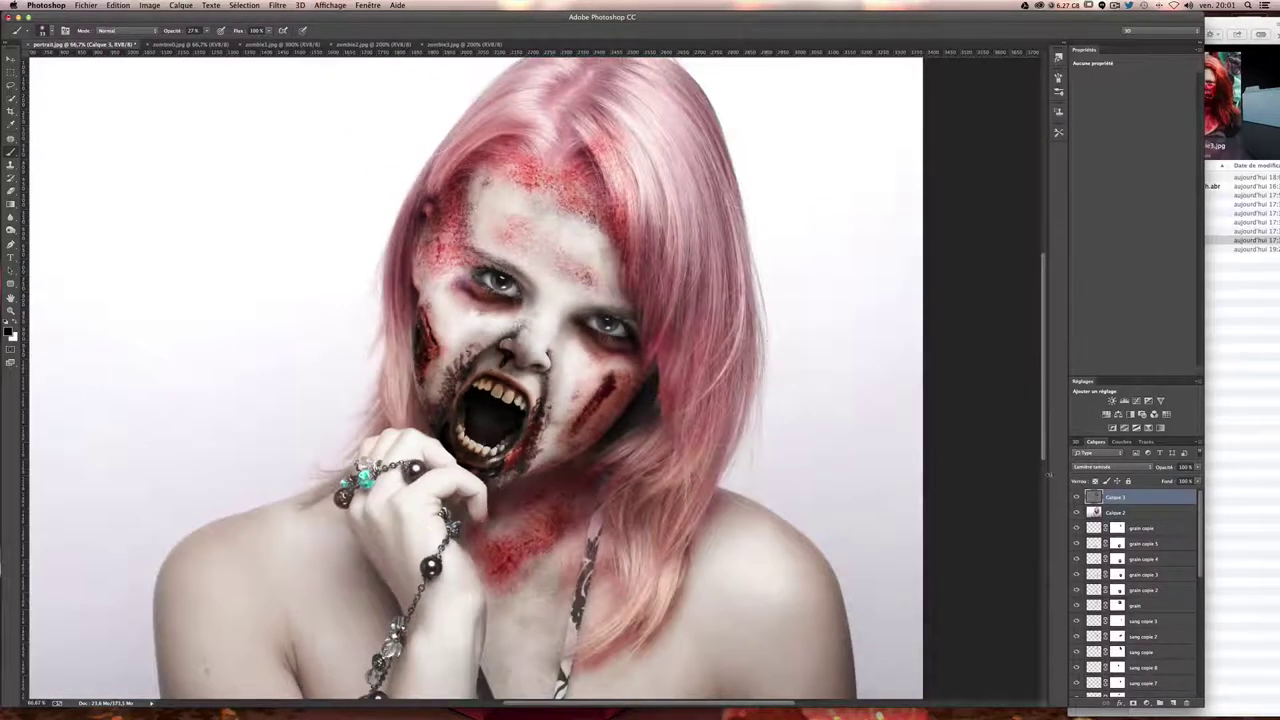
- Toggle the Calque 3 shading on and off and zoom in and out to compare
click(1077, 497)
click(1077, 497)
click(1077, 497)
click(1077, 497)
click(1077, 497)
click(1077, 497)
click(1077, 497)
click(1077, 497)
click(1077, 497)
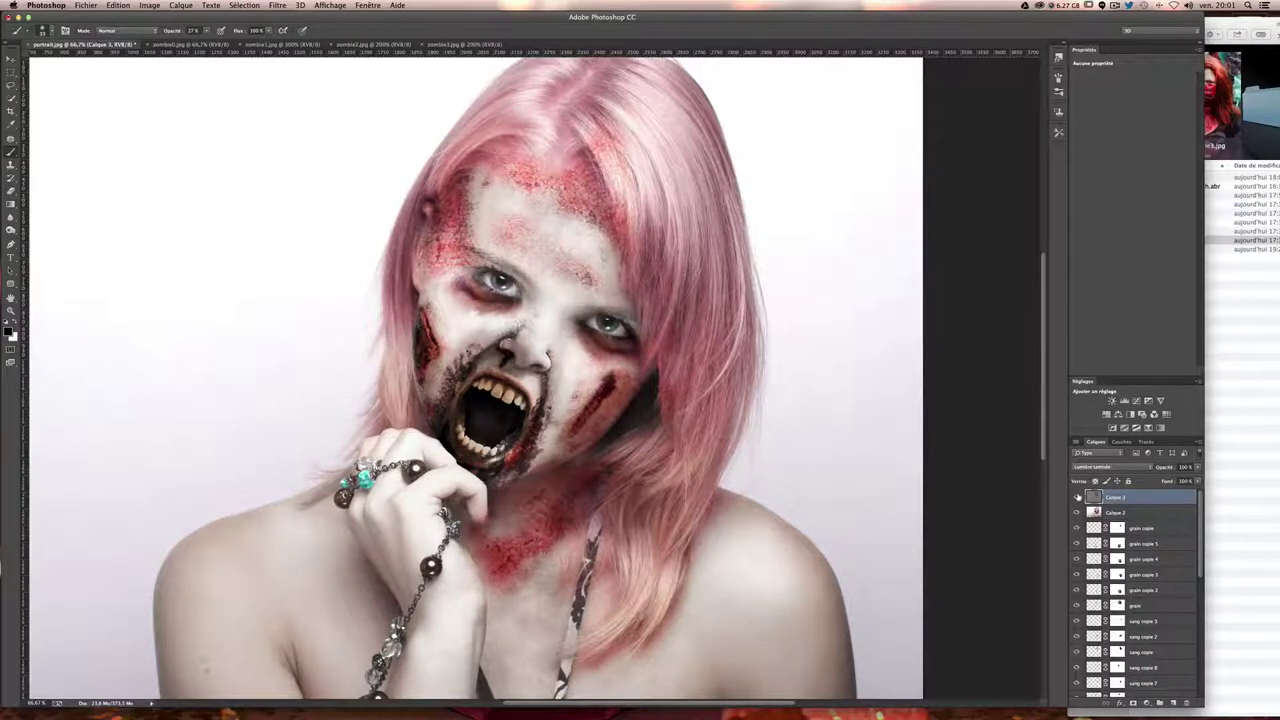
click(1077, 497)
click(1077, 497)
click(1077, 497)
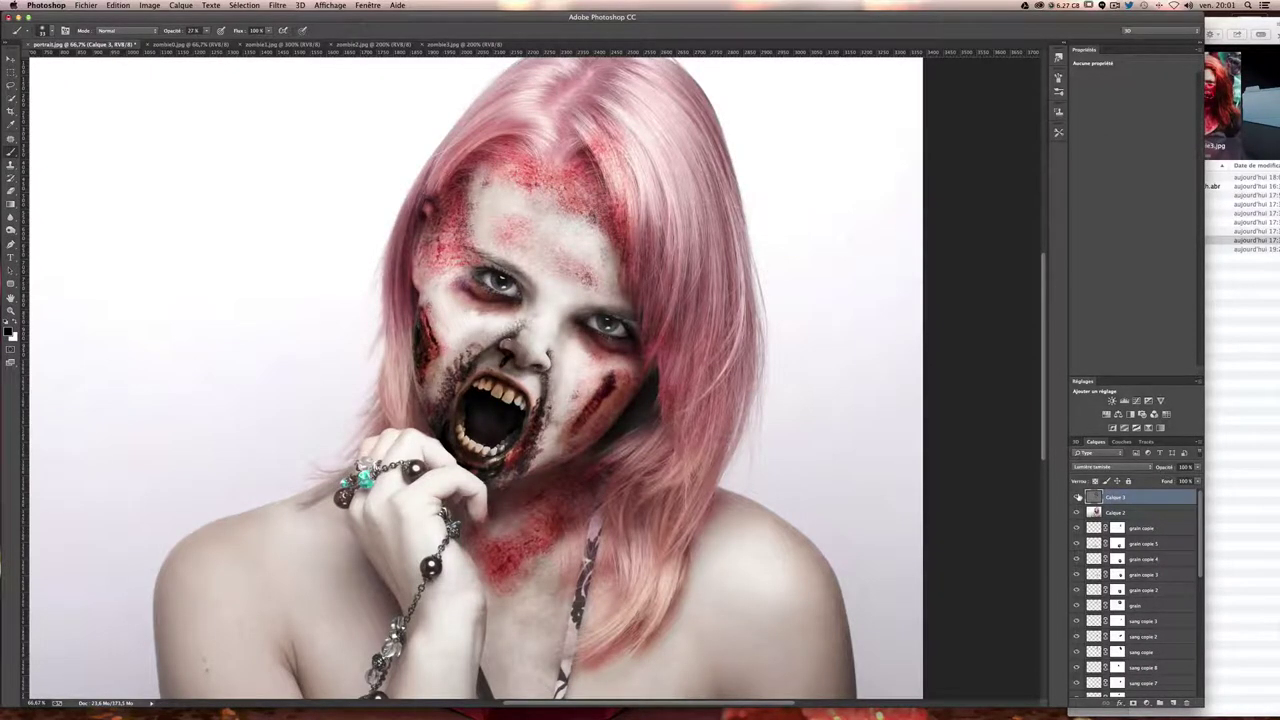
key(ctrl+plus)
key(ctrl+minus)
key(ctrl+plus)
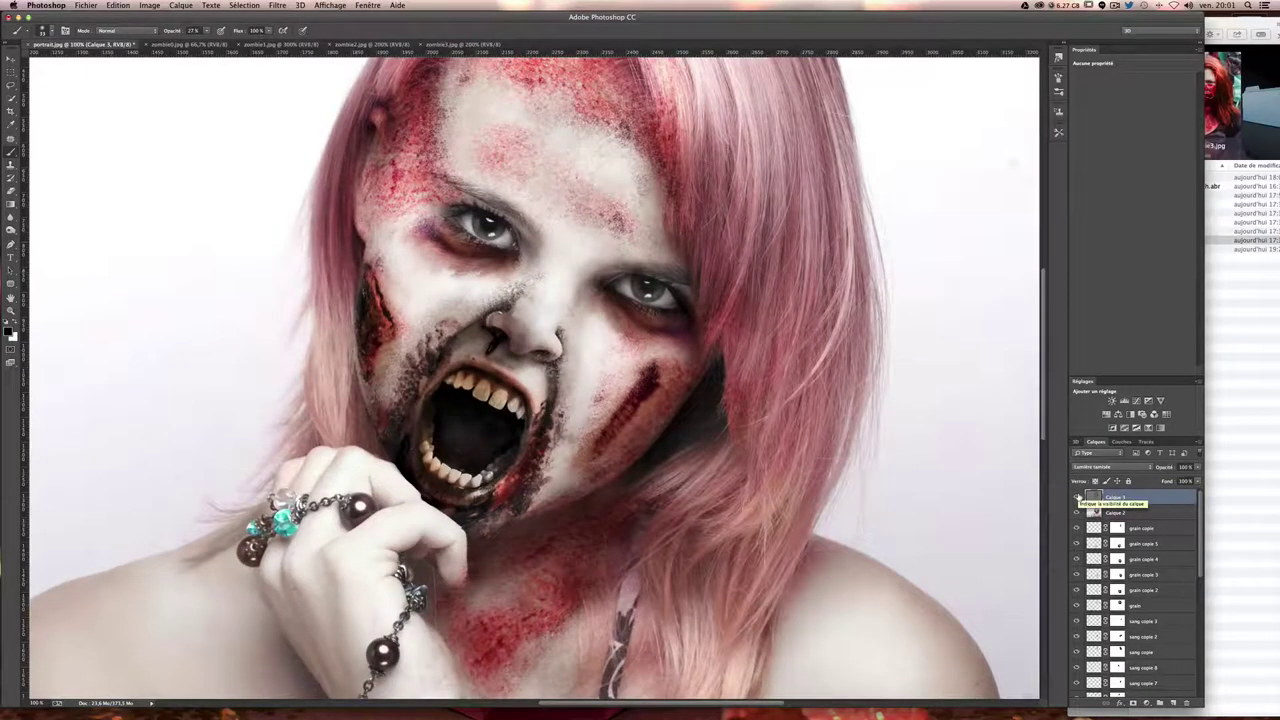
key(ctrl+minus)
key(ctrl+minus)
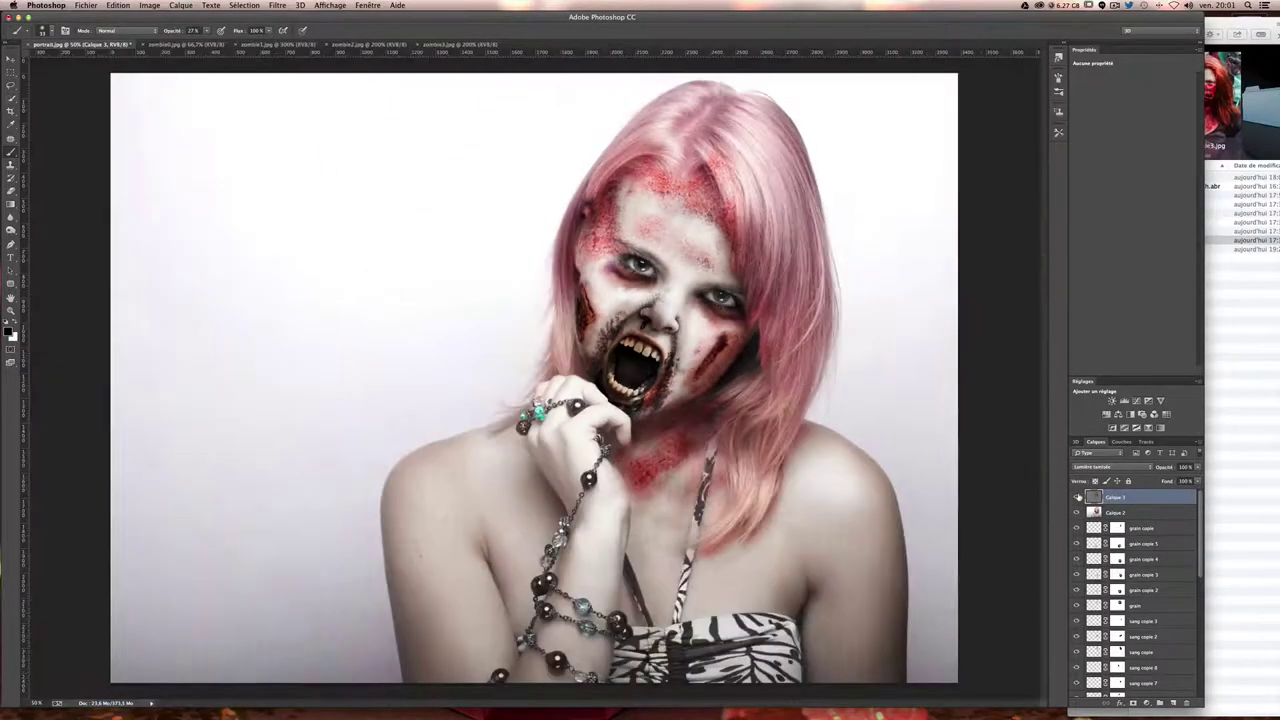
key(ctrl+plus)
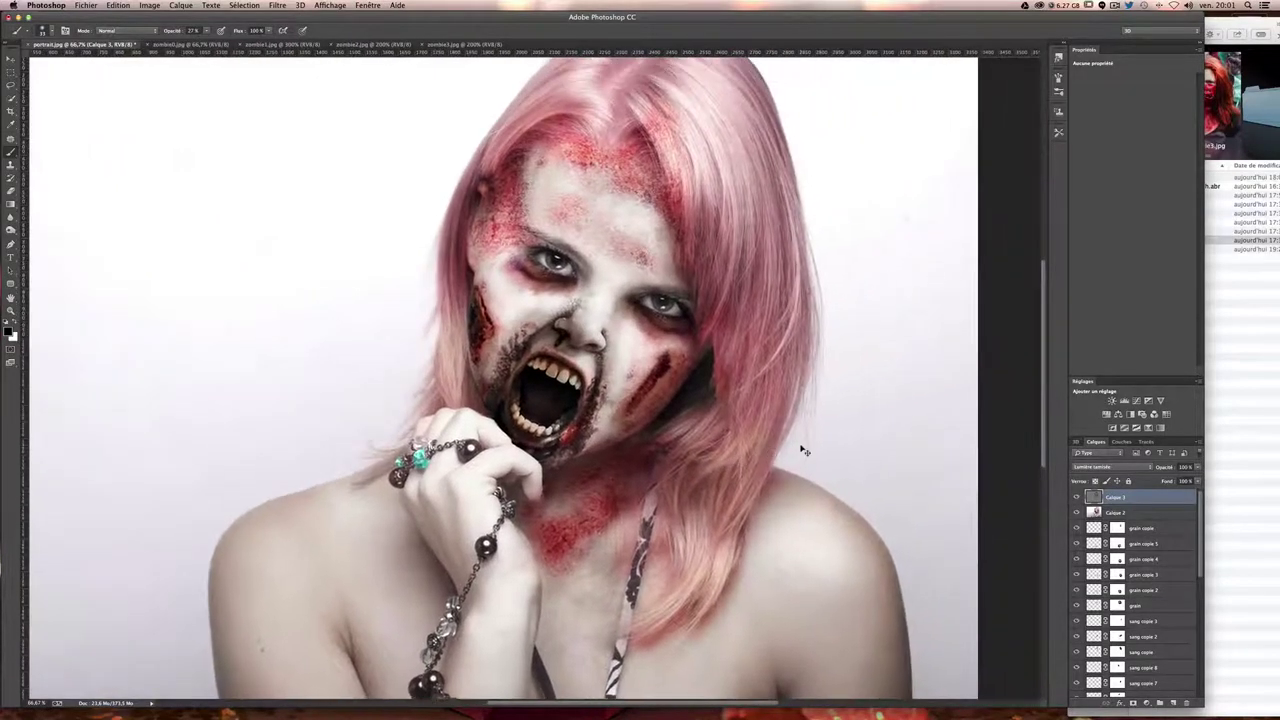
key(ctrl+plus)
drag(831, 340, 716, 440)
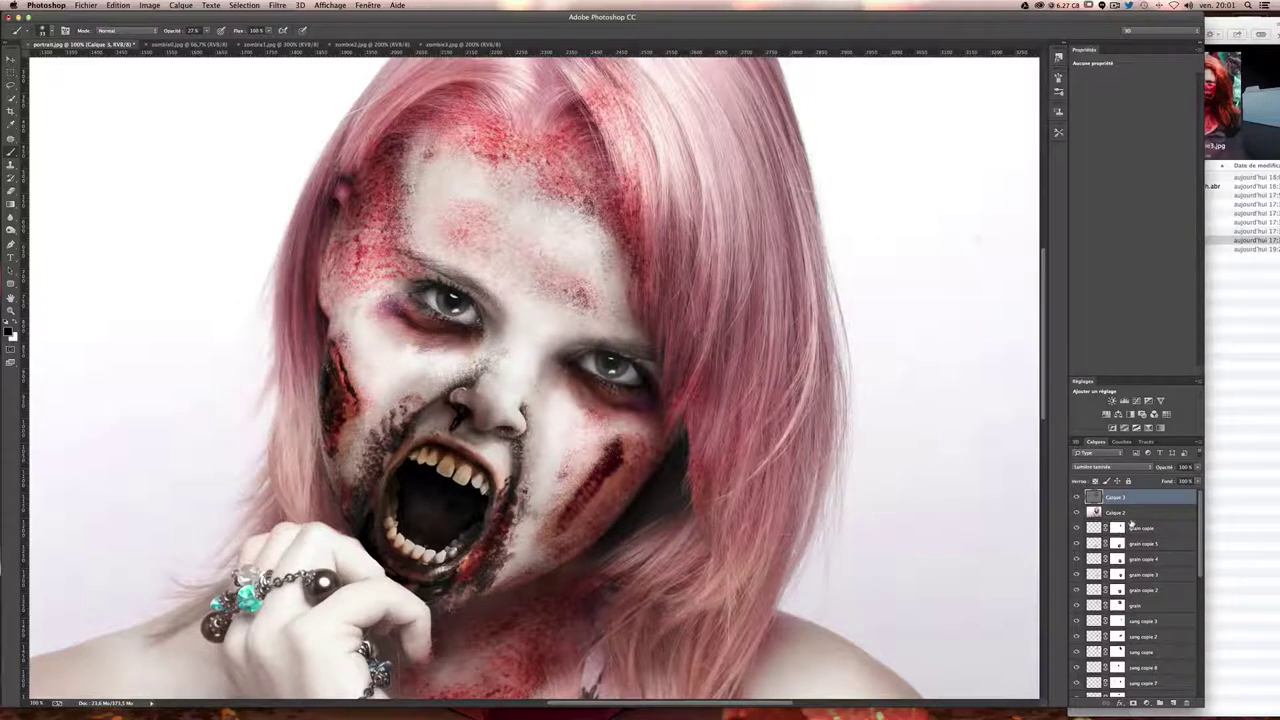
- Select Calque 2 and launch the Camera Raw filter
click(1122, 513)
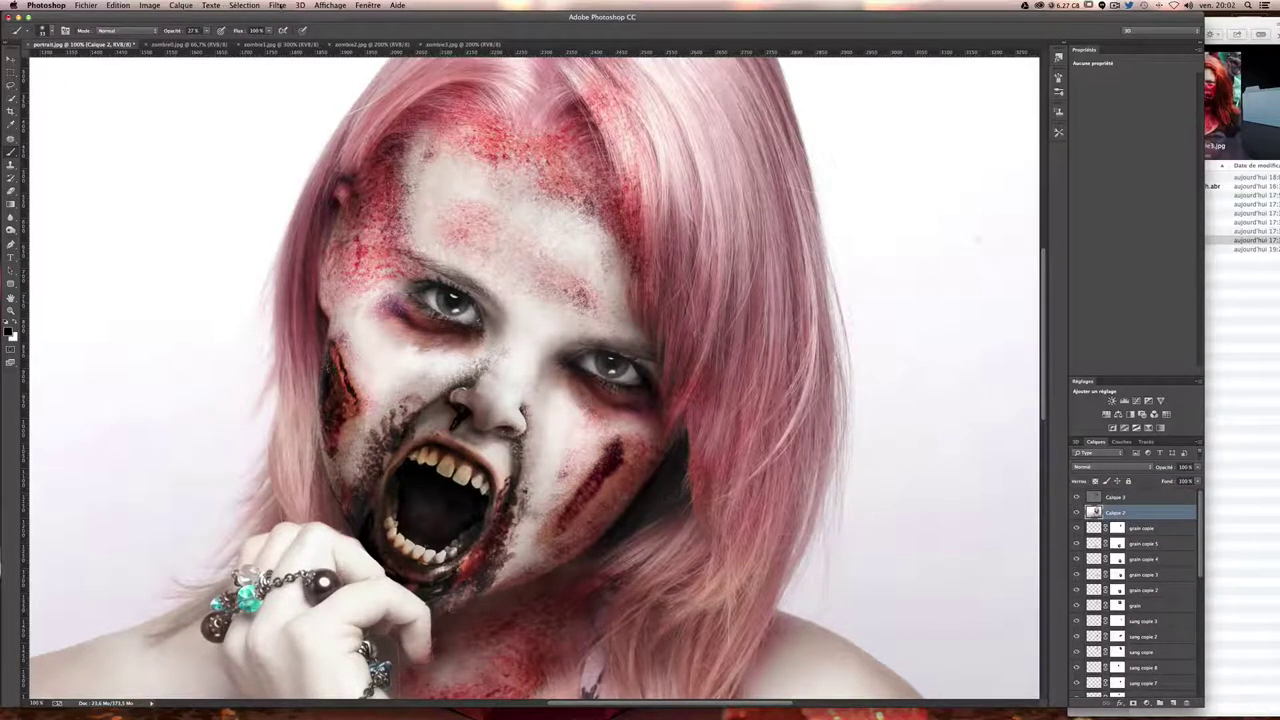
click(277, 5)
click(309, 69)
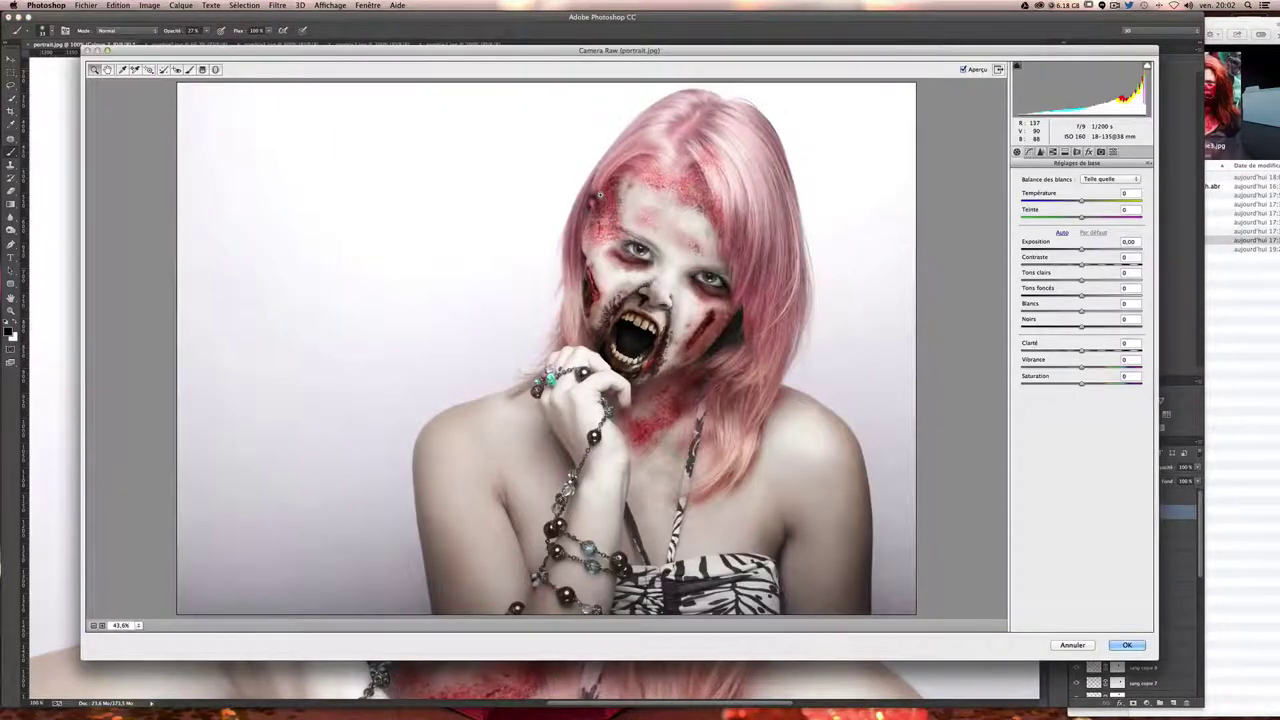
- Set Exposure −0.15, Contrast +19, Highlights +11, Shadows +12, Whites −3, Blacks −12 and raise Clarity
mouse_move(1081, 248)
mouse_down()
mouse_move(1093, 265)
mouse_move(1055, 282)
mouse_move(1093, 282)
mouse_move(1082, 312)
mouse_up()
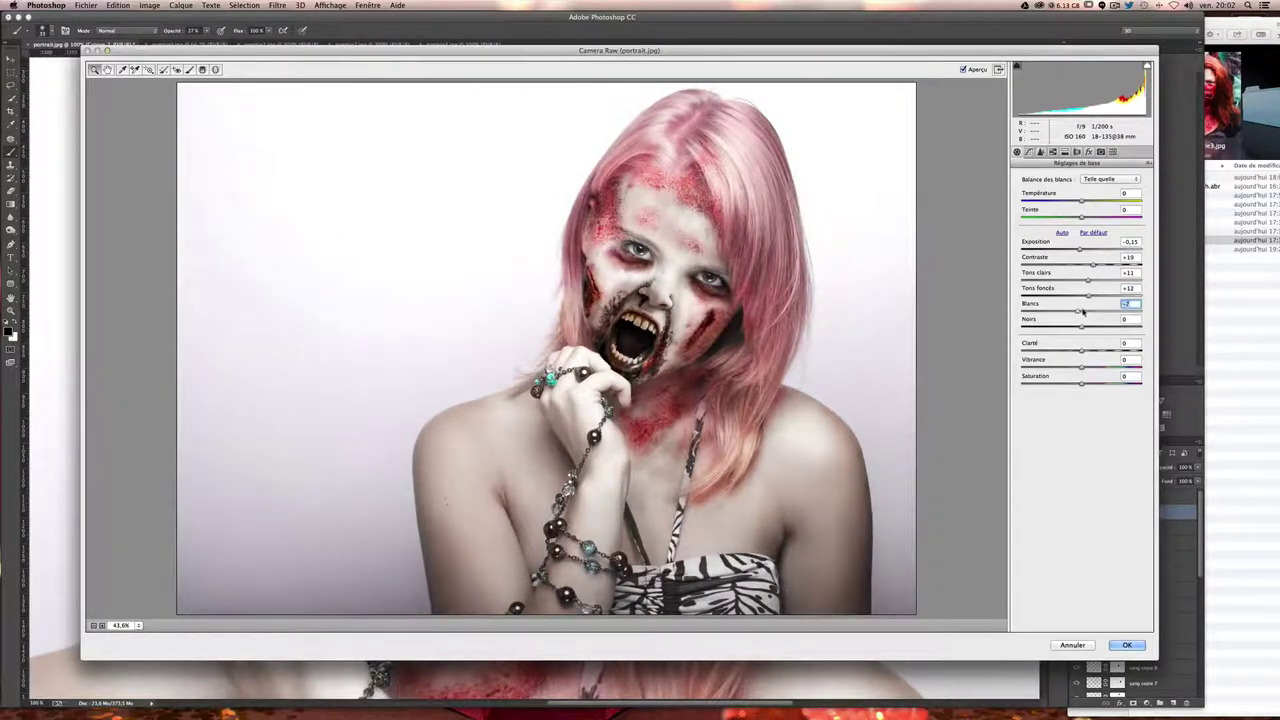
drag(1081, 326, 1083, 327)
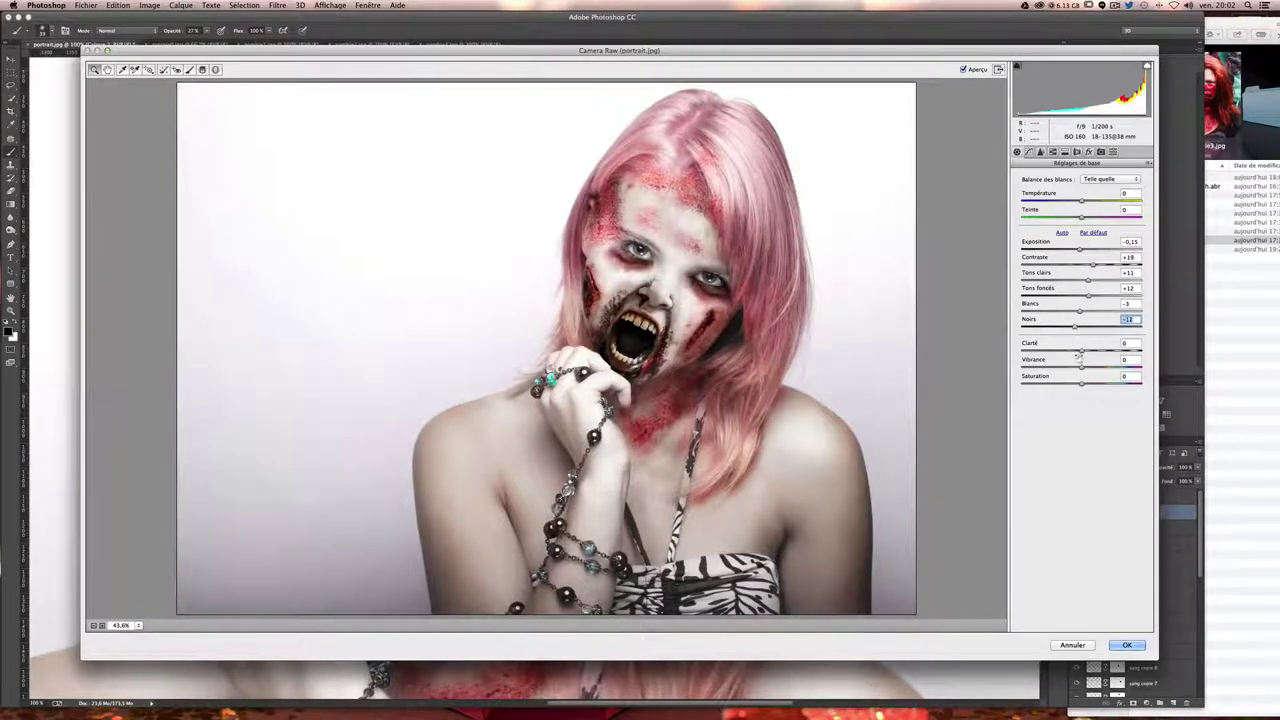
key(ctrl+plus)
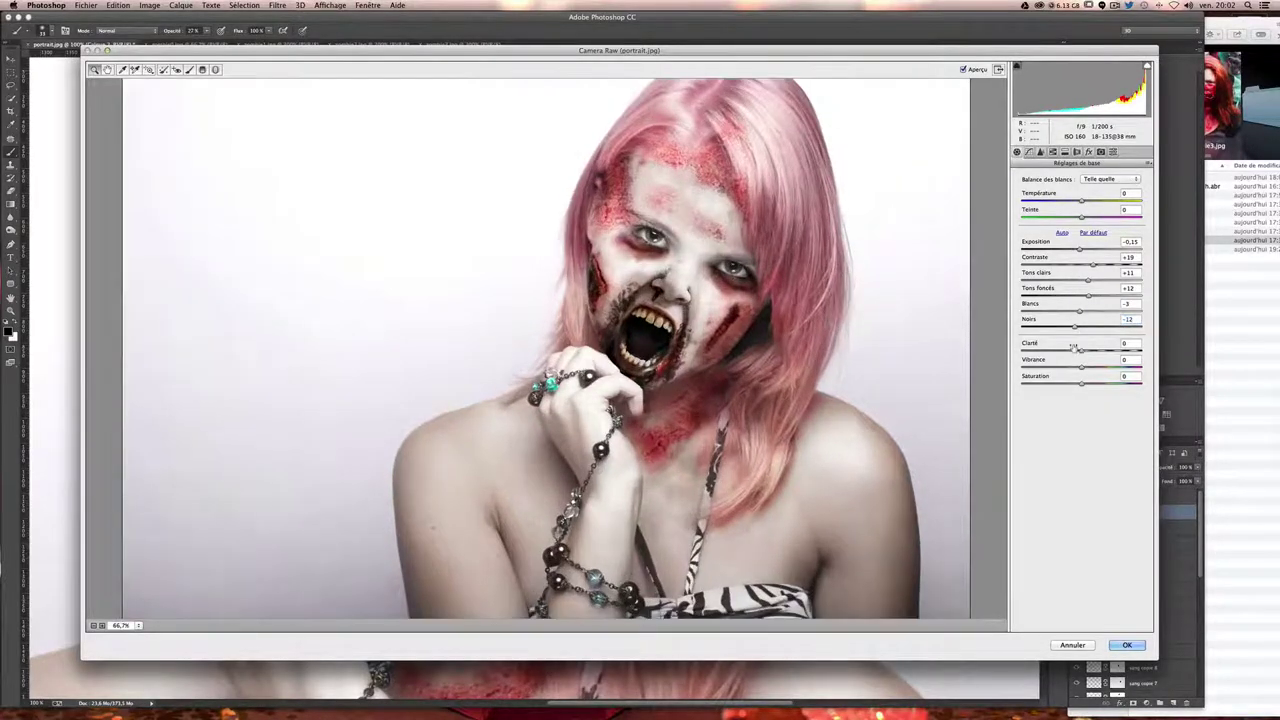
key(ctrl+plus)
key(ctrl+plus)
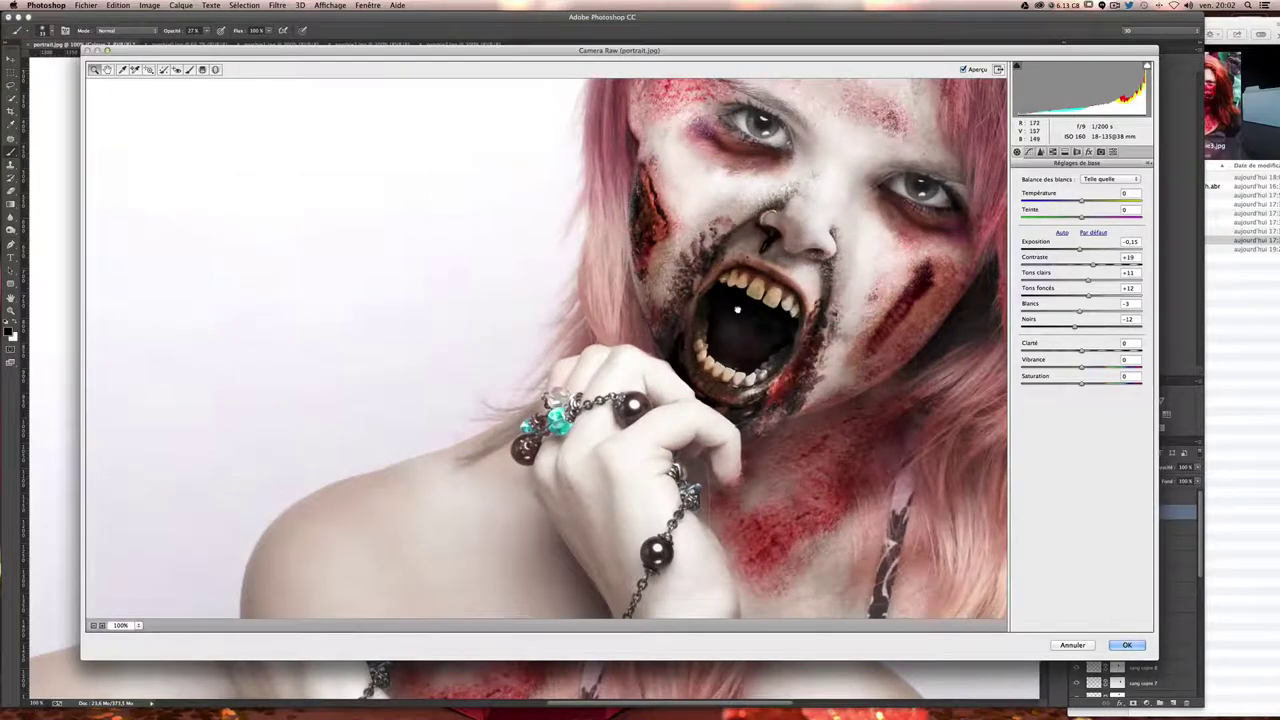
mouse_move(737, 310)
mouse_down()
mouse_move(628, 431)
mouse_move(592, 443)
mouse_up()
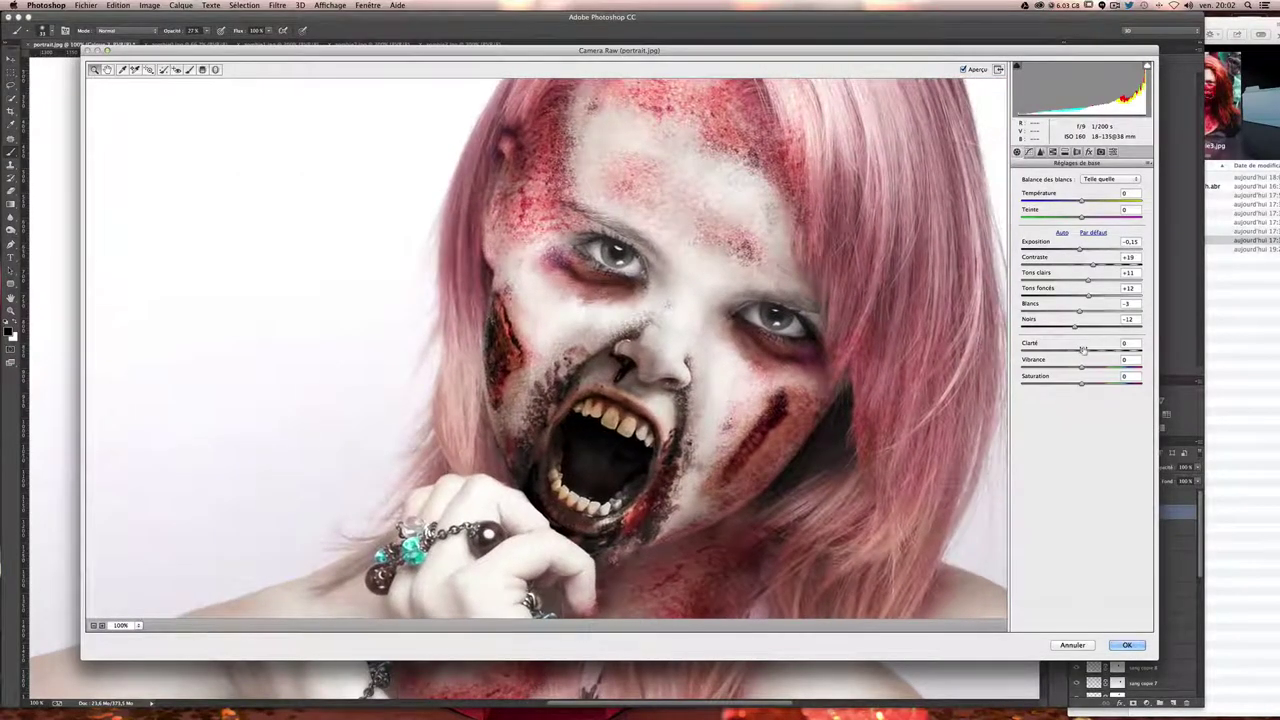
drag(1082, 349, 1087, 351)
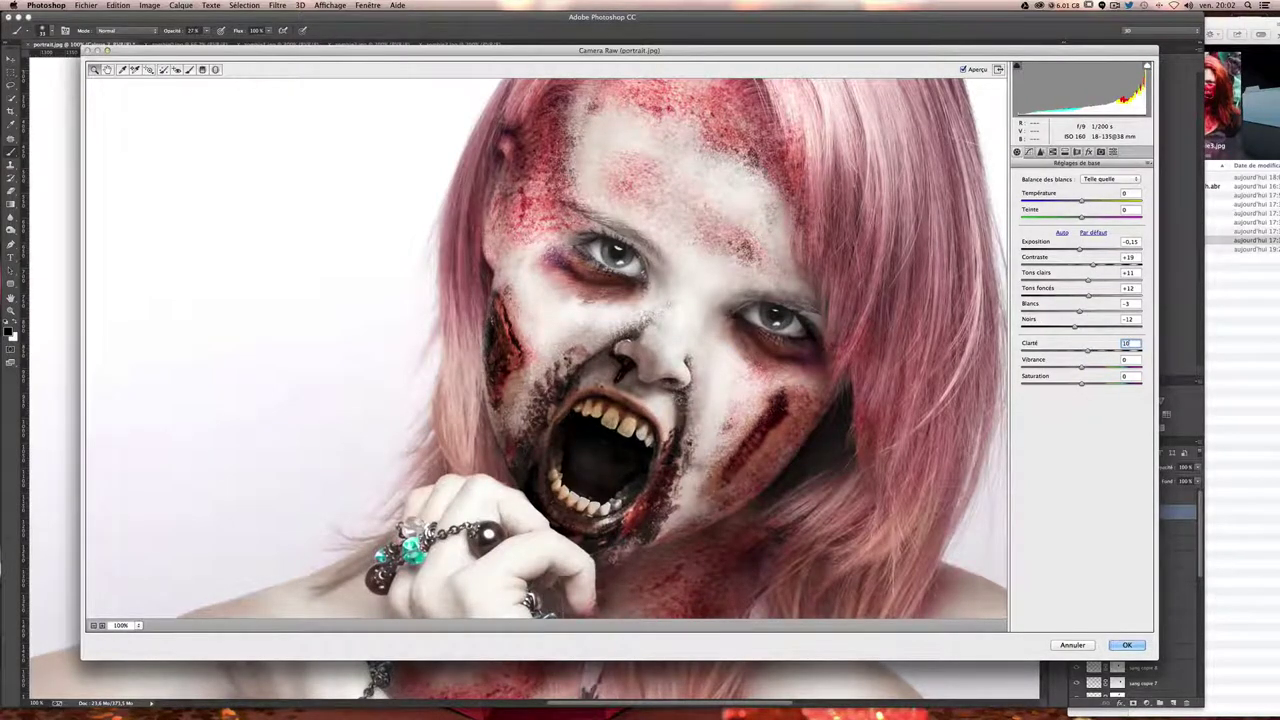
click(189, 69)
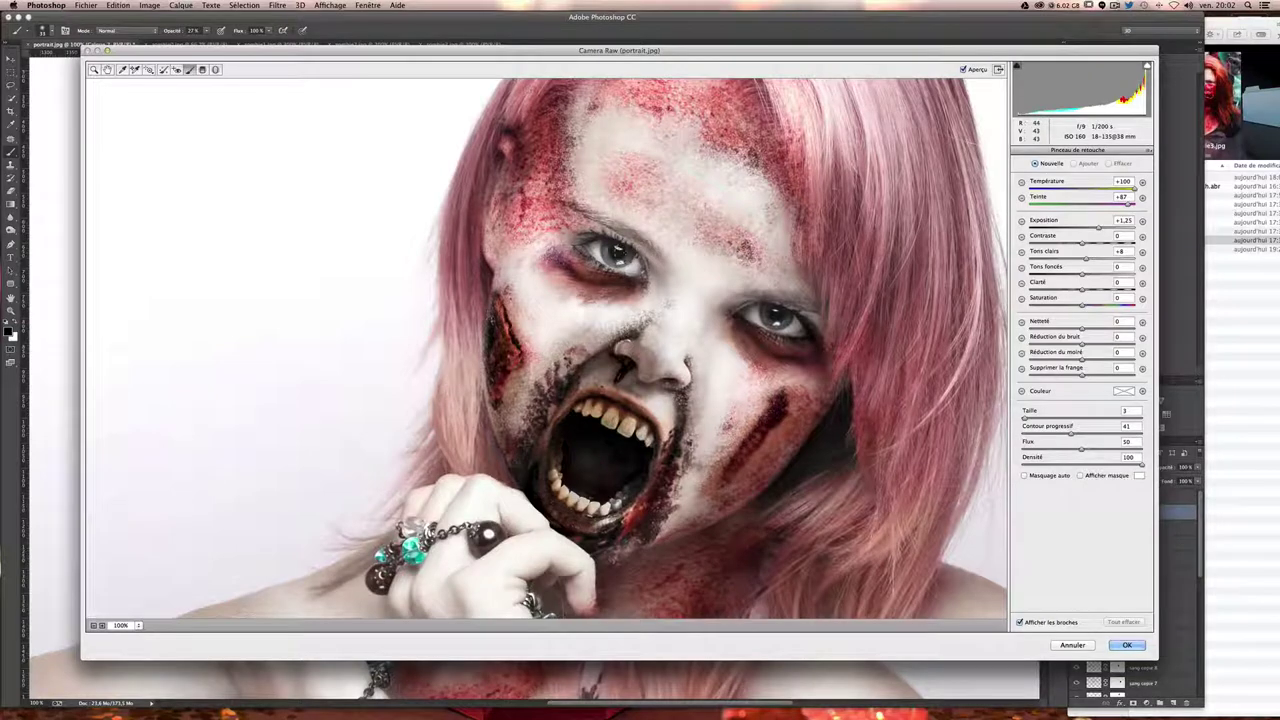
- Paint both irises glowing orange with Teinte +100, then set feather 36 and pin the left eye
click(1126, 182)
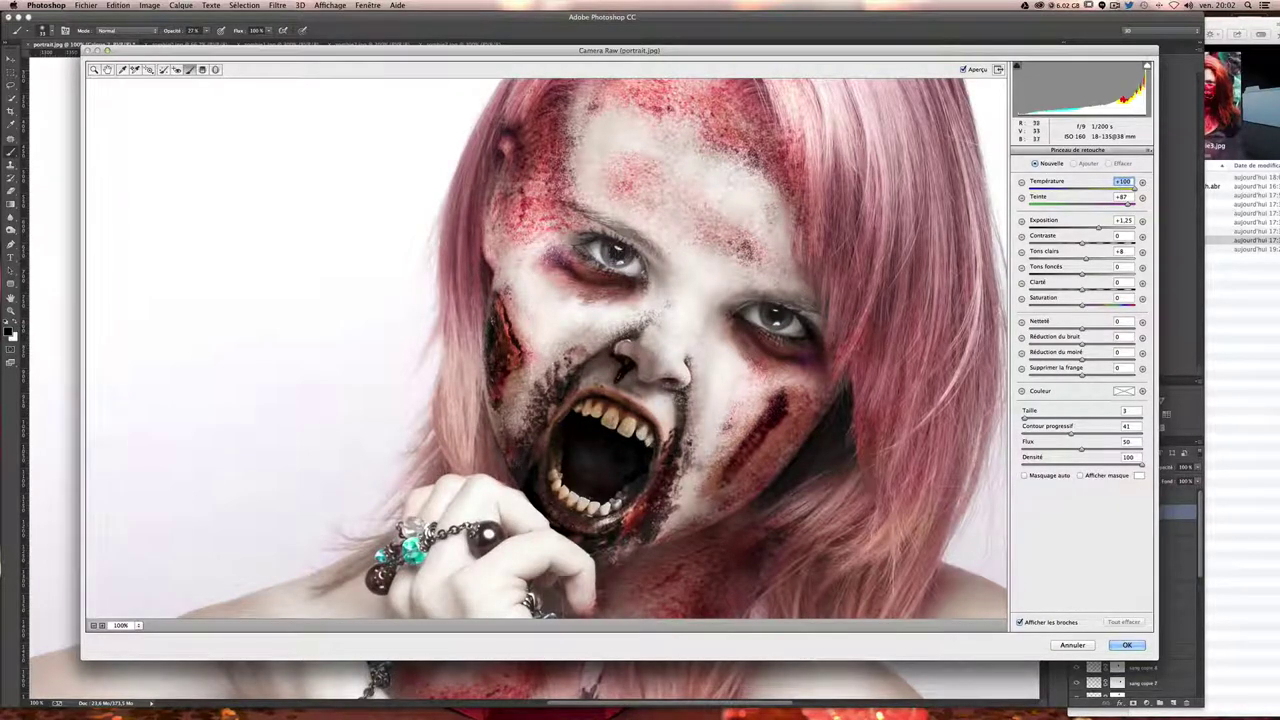
key(super+plus)
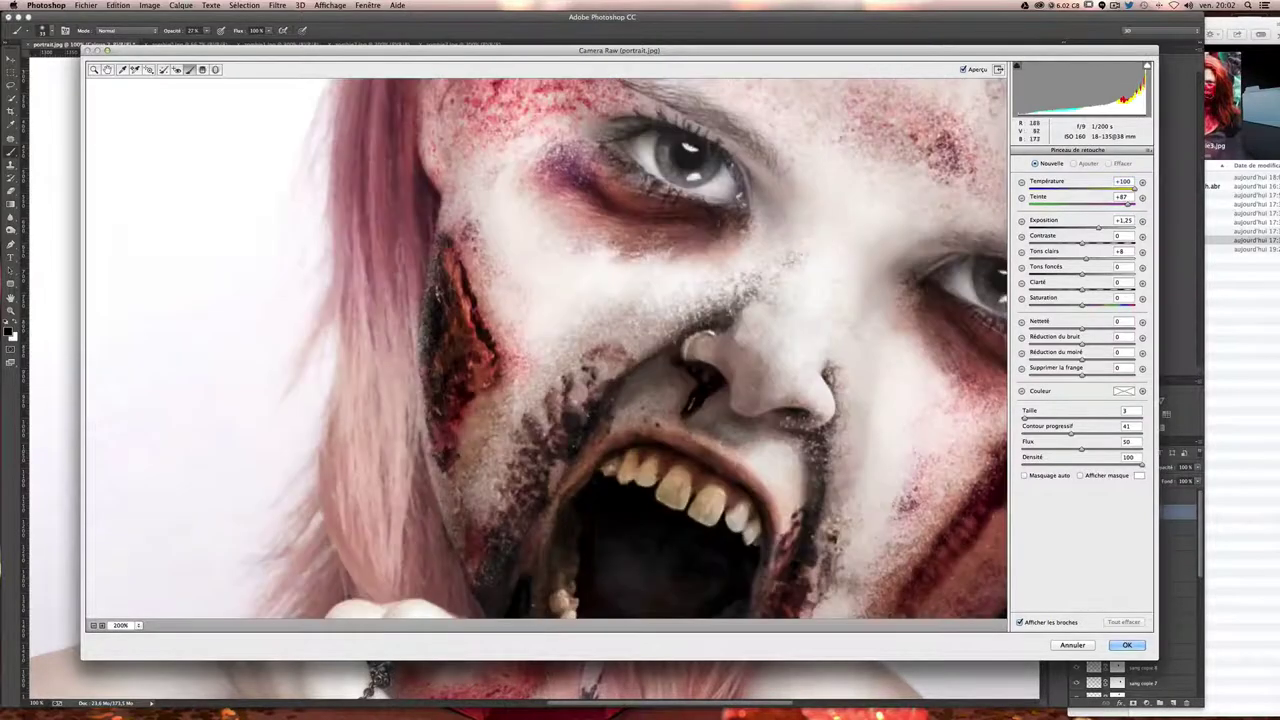
mouse_move(736, 169)
mouse_down()
mouse_move(716, 218)
mouse_move(570, 318)
mouse_up()
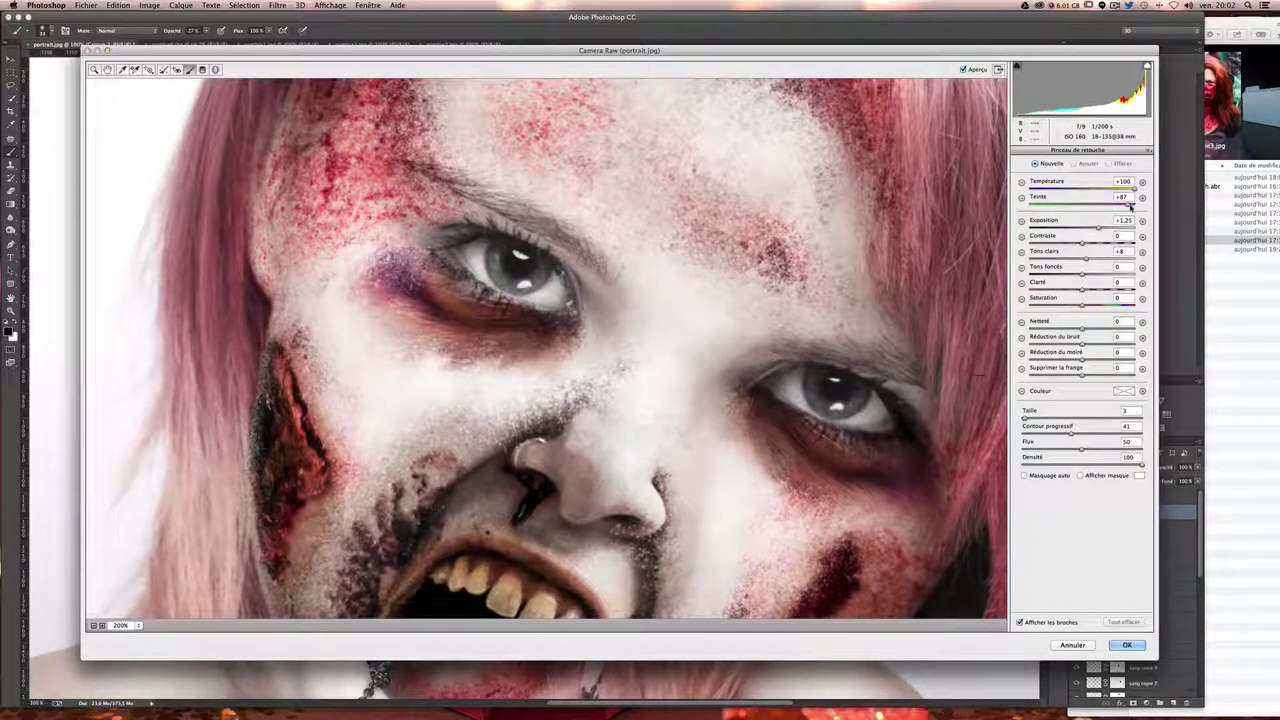
drag(1130, 203, 1138, 203)
click(503, 260)
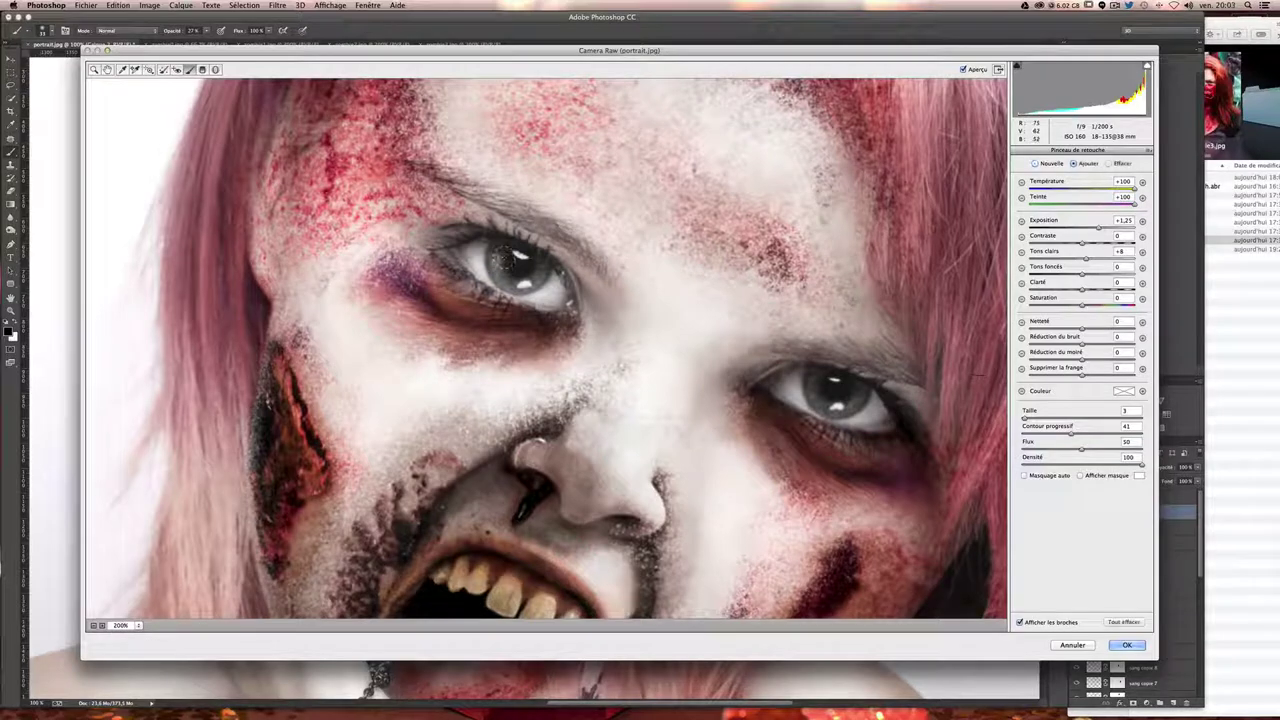
mouse_move(500, 262)
mouse_down()
mouse_move(528, 284)
mouse_move(525, 258)
mouse_move(523, 278)
mouse_up()
mouse_move(827, 390)
mouse_down()
mouse_move(822, 404)
mouse_move(816, 374)
mouse_move(853, 390)
mouse_move(830, 408)
mouse_move(820, 380)
mouse_move(840, 404)
mouse_move(860, 396)
mouse_up()
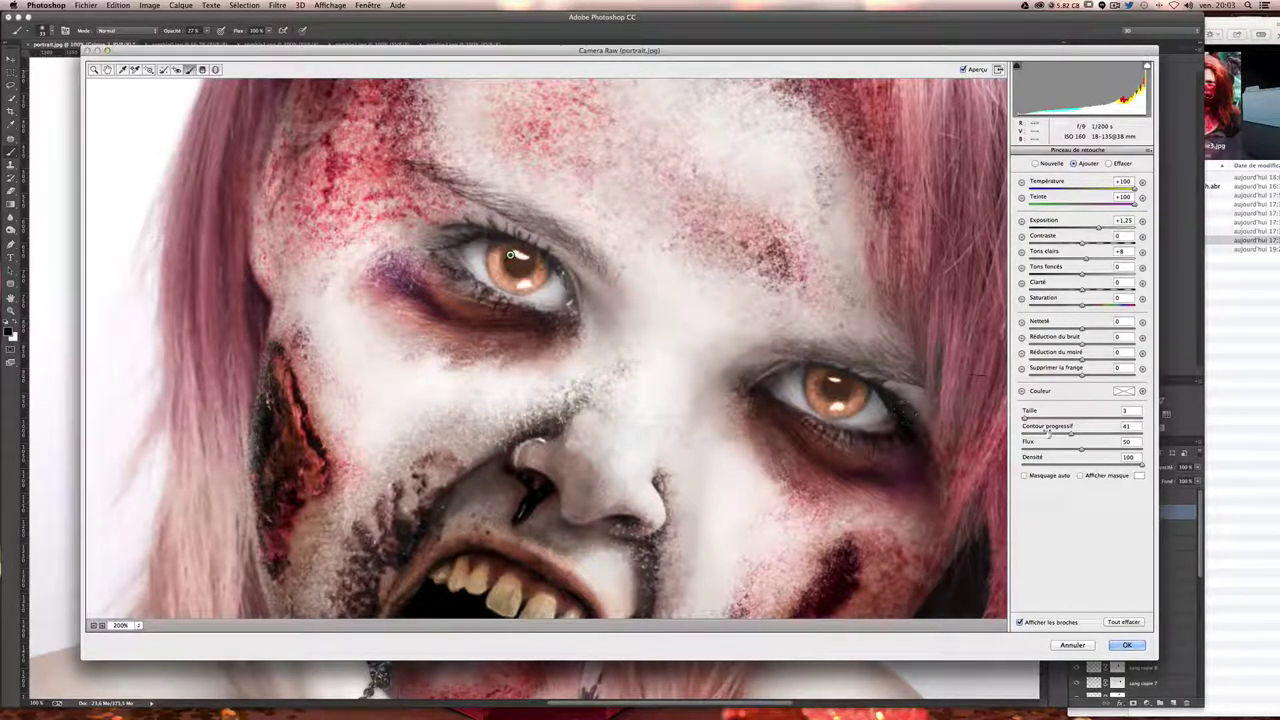
drag(1070, 434, 1061, 434)
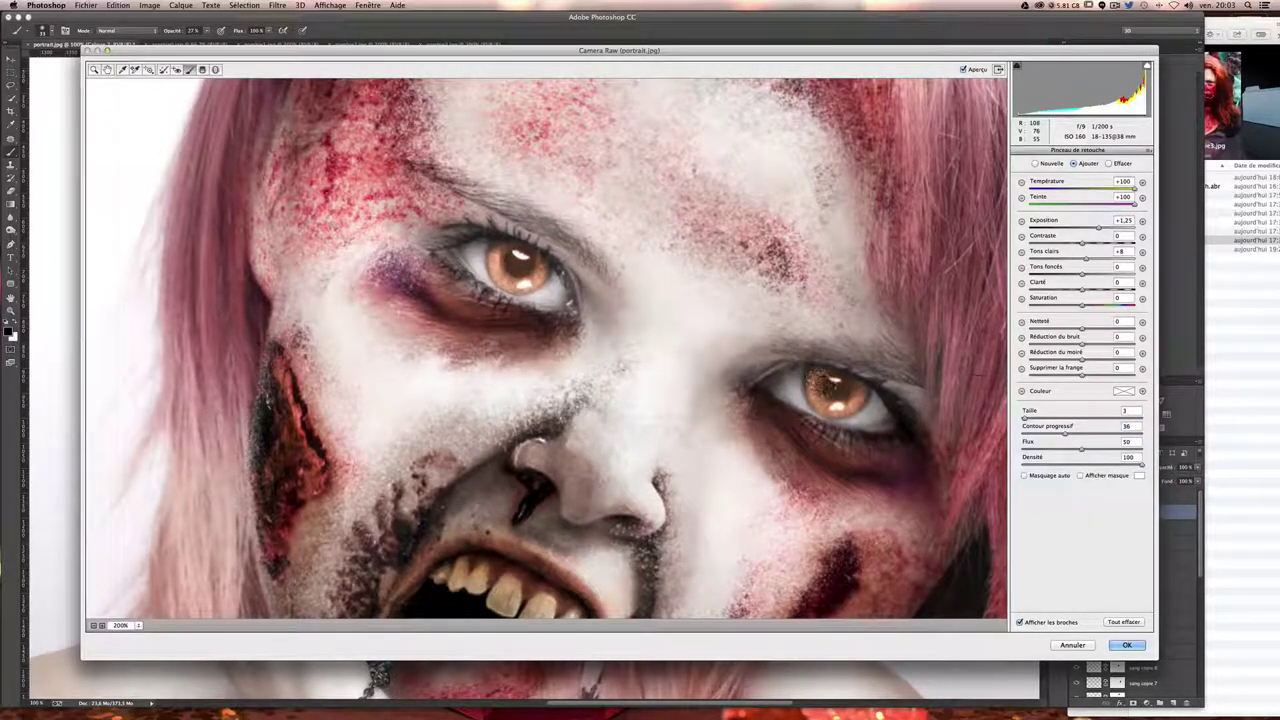
click(510, 255)
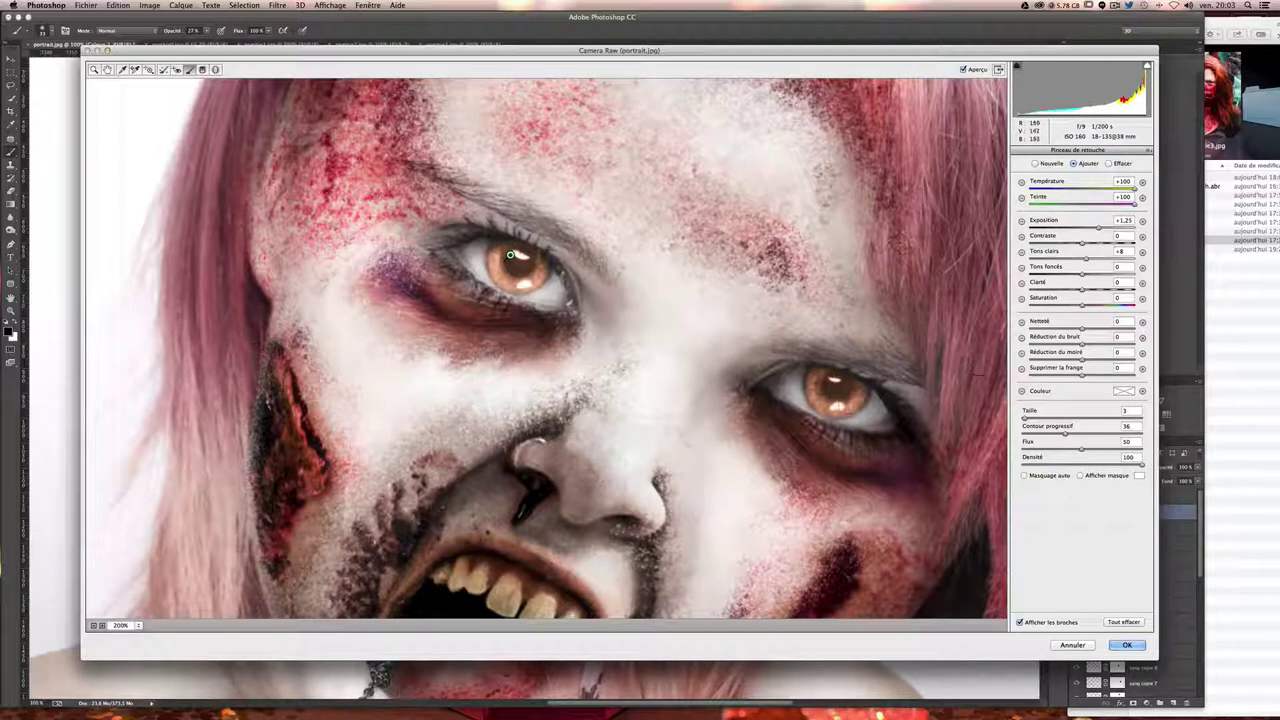
- Warm the eye adjustment with Température +41 and Teinte +58
click(1122, 181)
text(-100)
key(Return)
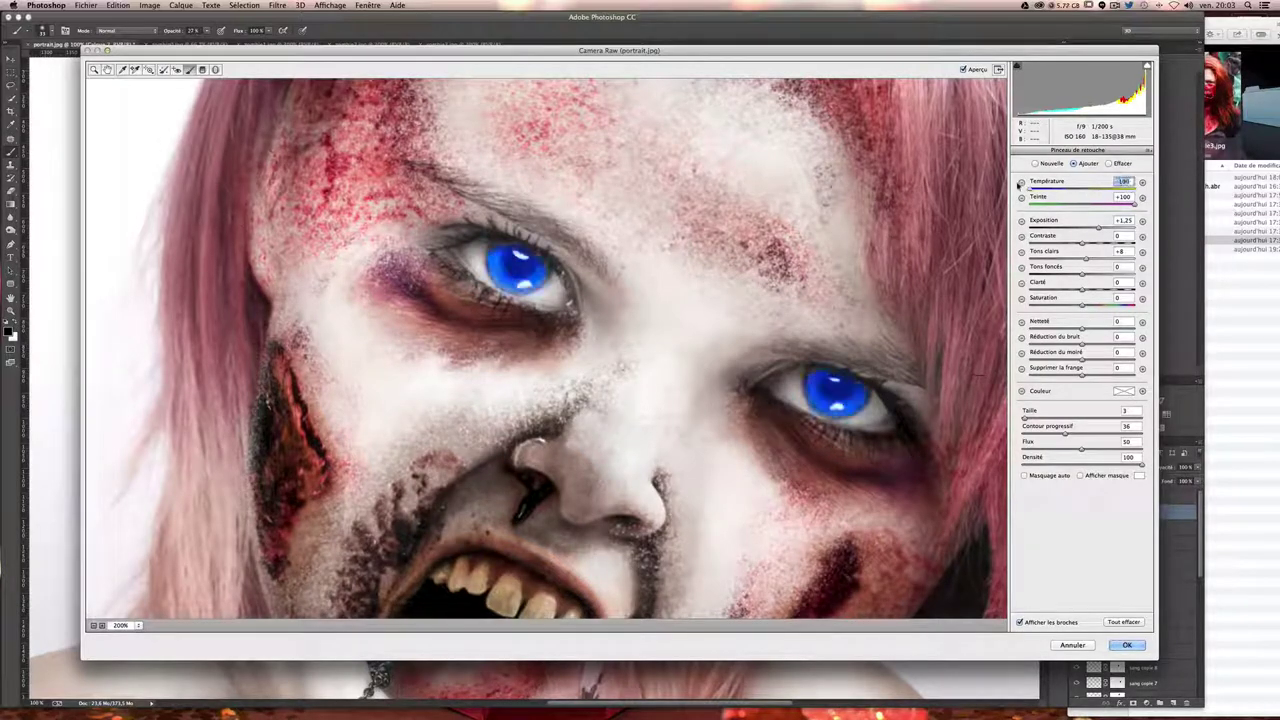
drag(1137, 189, 1108, 193)
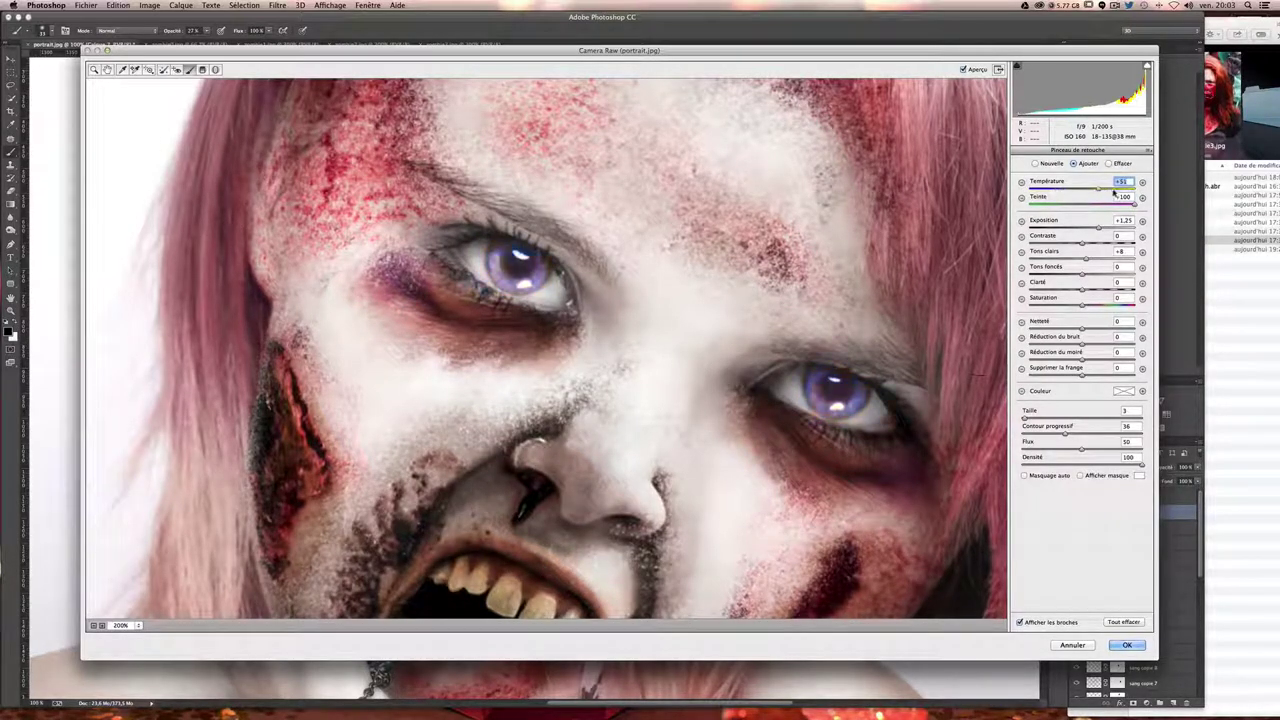
key(Down)
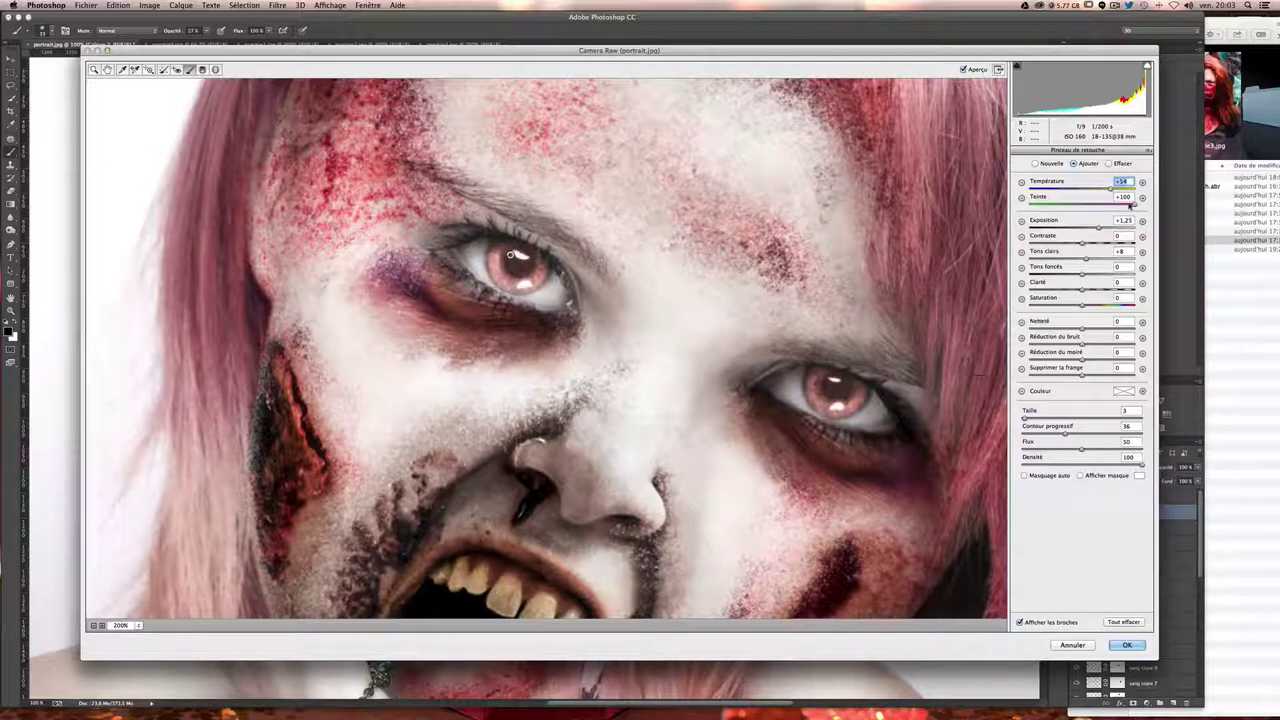
mouse_move(1133, 204)
mouse_down()
mouse_move(1069, 204)
mouse_move(1115, 203)
mouse_move(1088, 189)
mouse_move(1103, 191)
mouse_move(1115, 232)
mouse_move(1082, 230)
mouse_move(1118, 243)
mouse_move(1105, 258)
mouse_up()
- Adjust the eyes' highlights and shadows, set Saturation +21, and apply the Camera Raw grade
drag(1058, 263, 1077, 275)
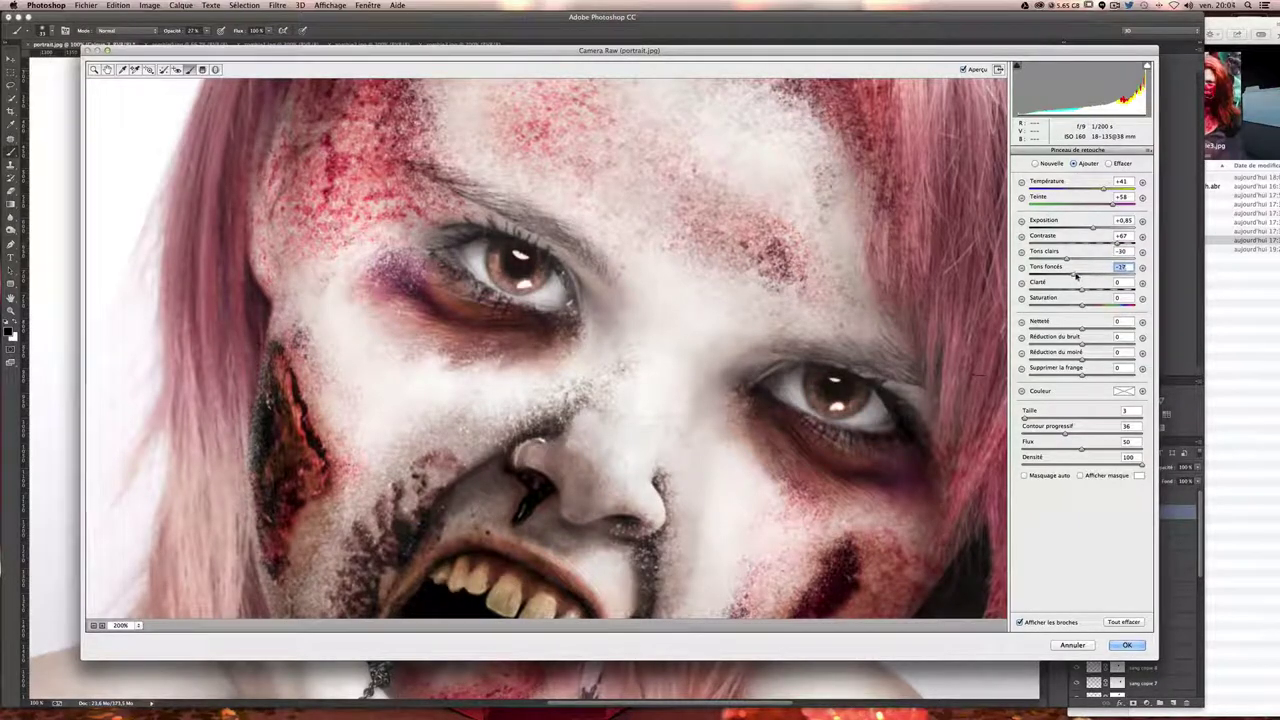
drag(1080, 289, 1095, 290)
double_click(1095, 290)
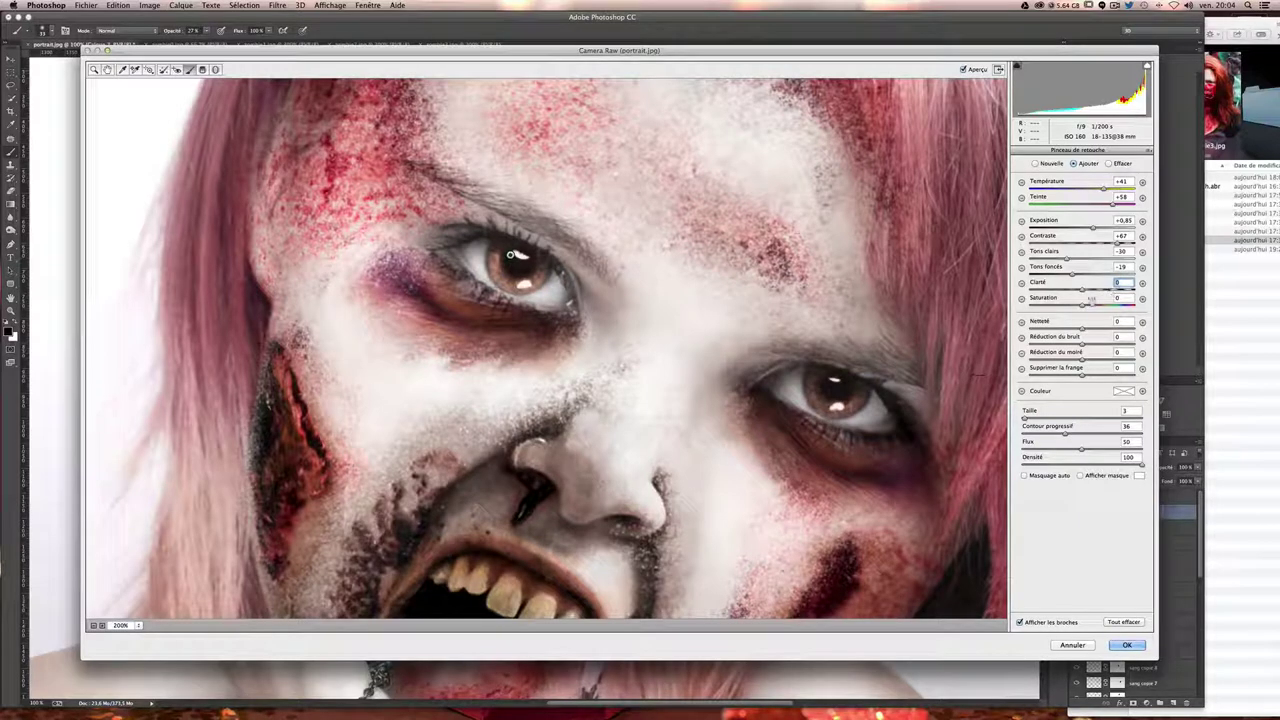
mouse_move(1086, 305)
mouse_down()
mouse_move(1023, 308)
mouse_move(1090, 308)
mouse_up()
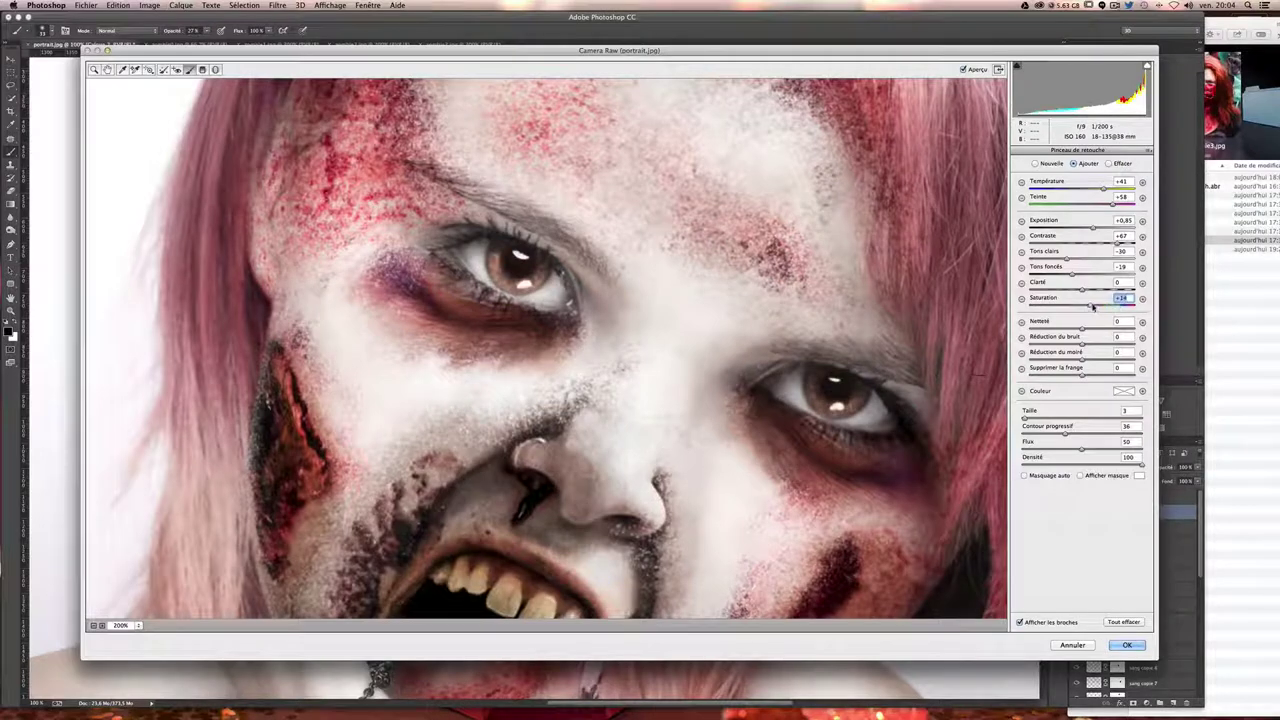
mouse_move(1090, 308)
mouse_down()
mouse_move(1102, 308)
mouse_move(1090, 327)
mouse_up()
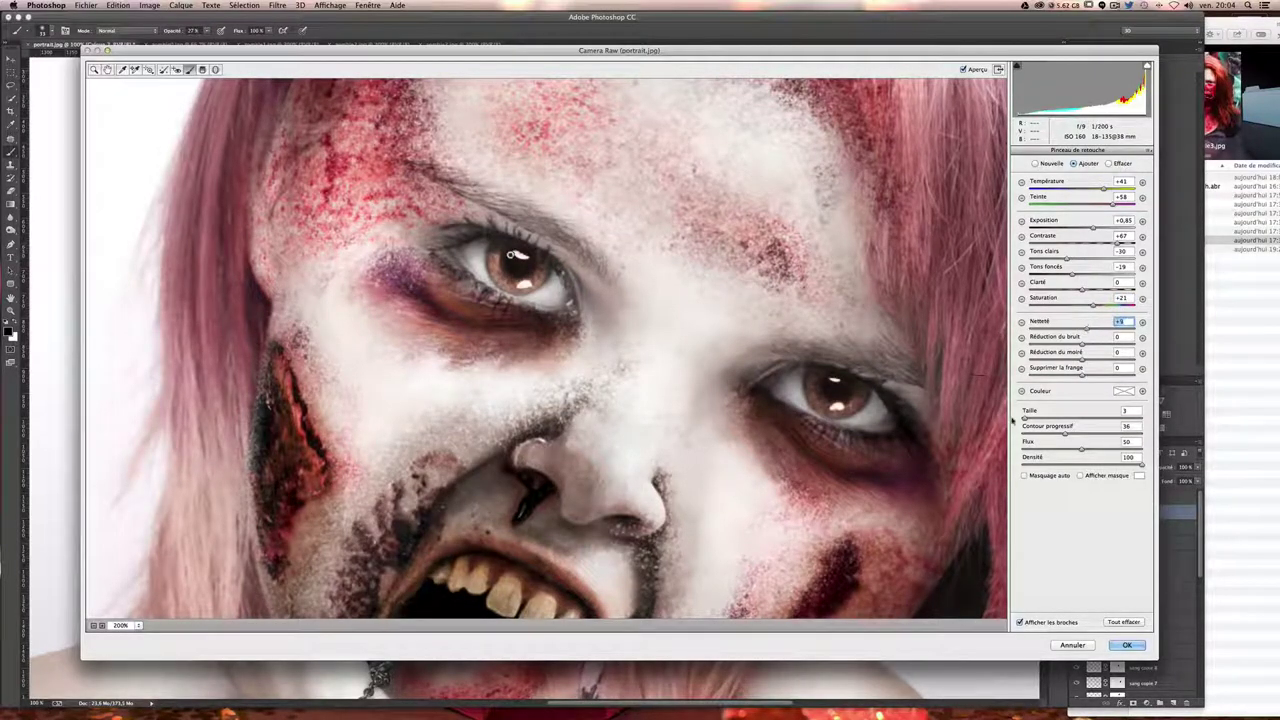
click(1127, 645)
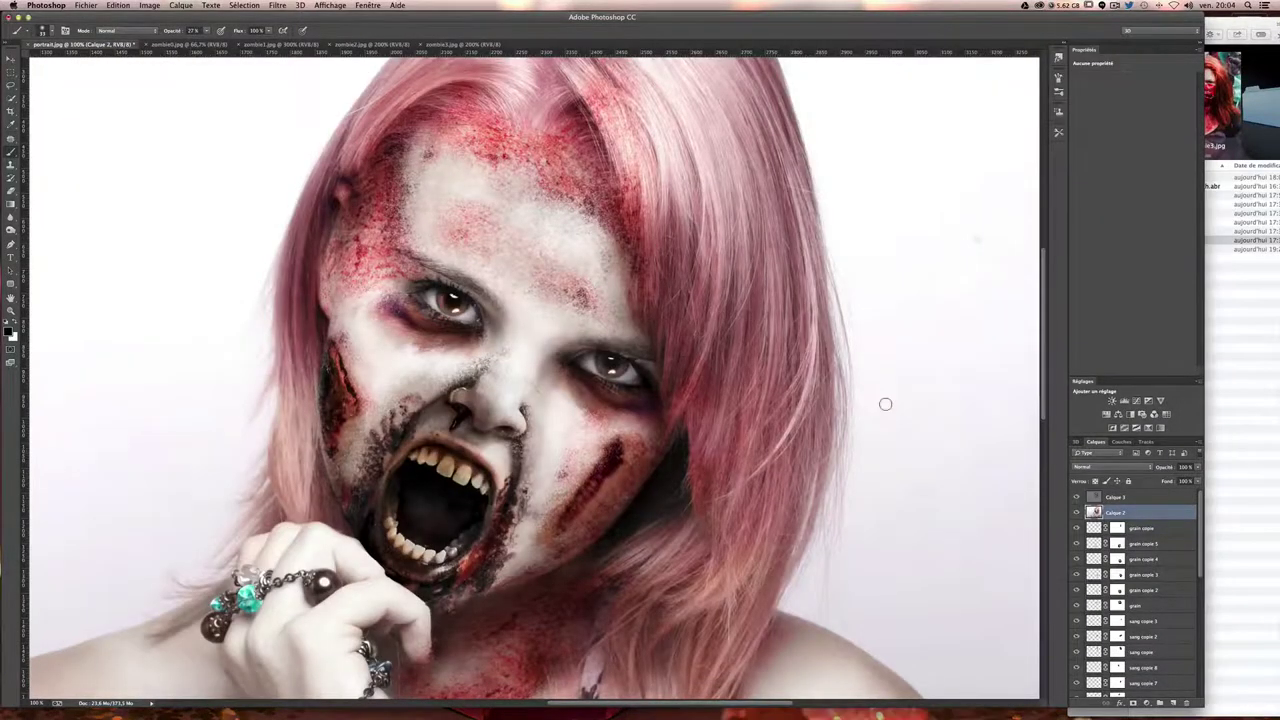
- Toggle the Camera Raw grade off and on and zoom to compare before and after
key(ctrl+minus)
key(ctrl+plus)
key(ctrl+z)
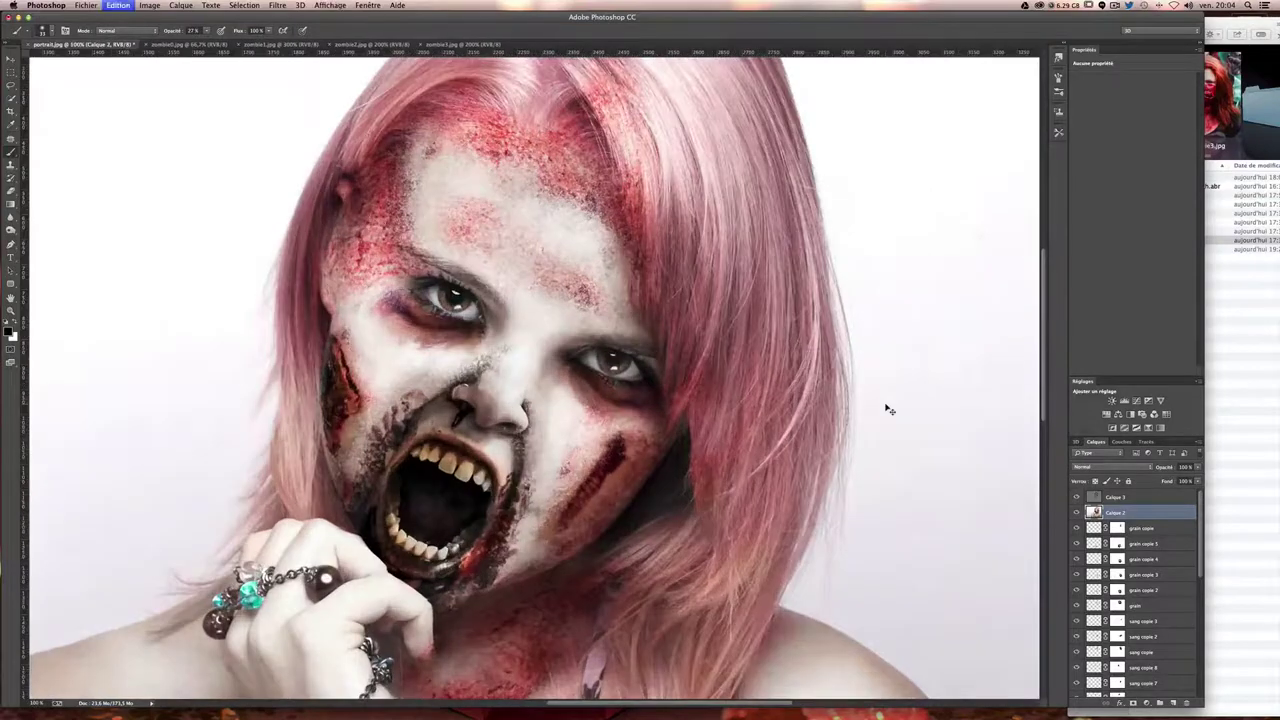
key(ctrl+z)
key(ctrl+z)
key(ctrl+z)
key(ctrl+z)
key(ctrl+z)
key(ctrl+z)
key(ctrl+minus)
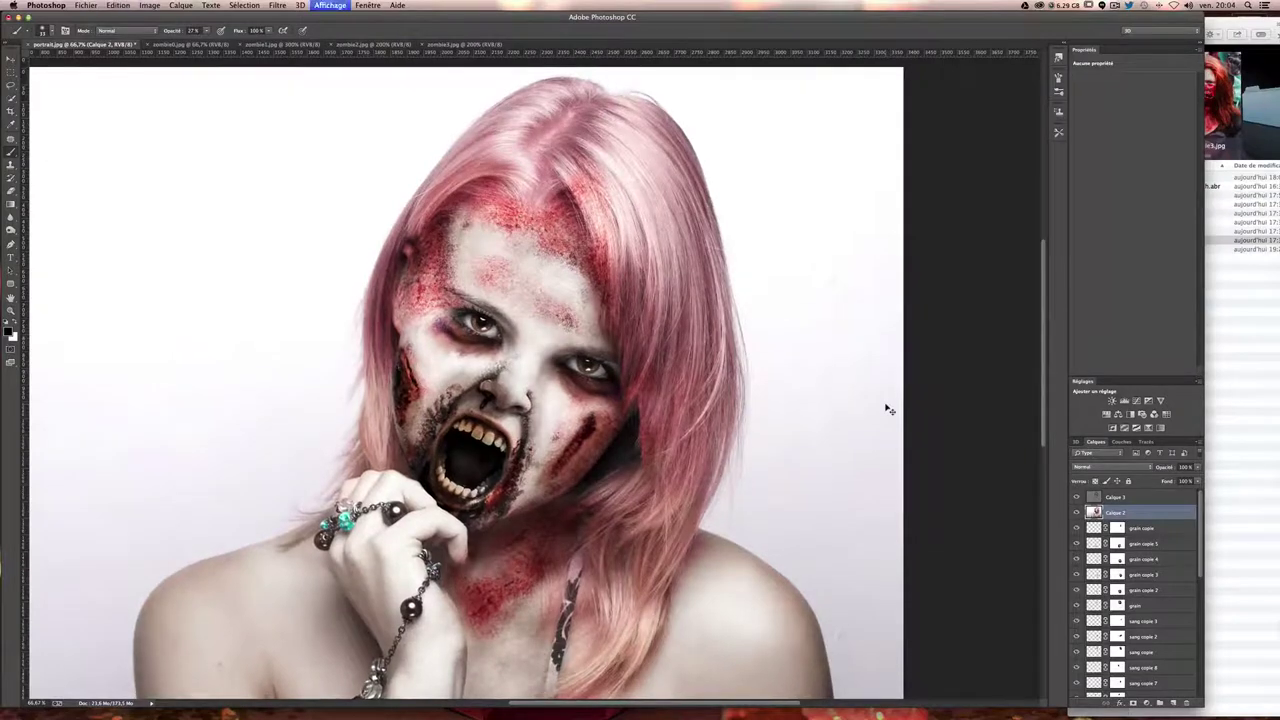
key(ctrl+plus)
key(ctrl+plus)
scroll(707, 243, up, 3)
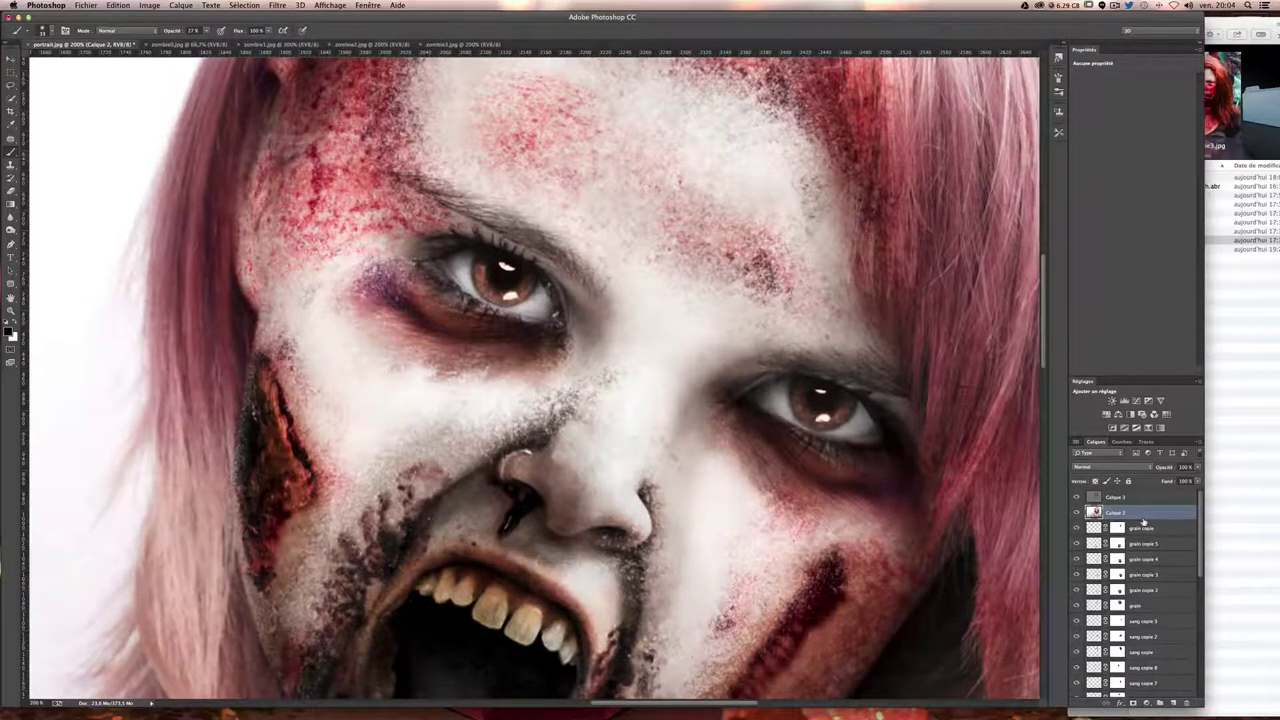
- Duplicate Calque 2 above Calque 3, copy it again in Densité linéaire (Ajout), and hide it with a black mask
drag(1143, 521, 1139, 497)
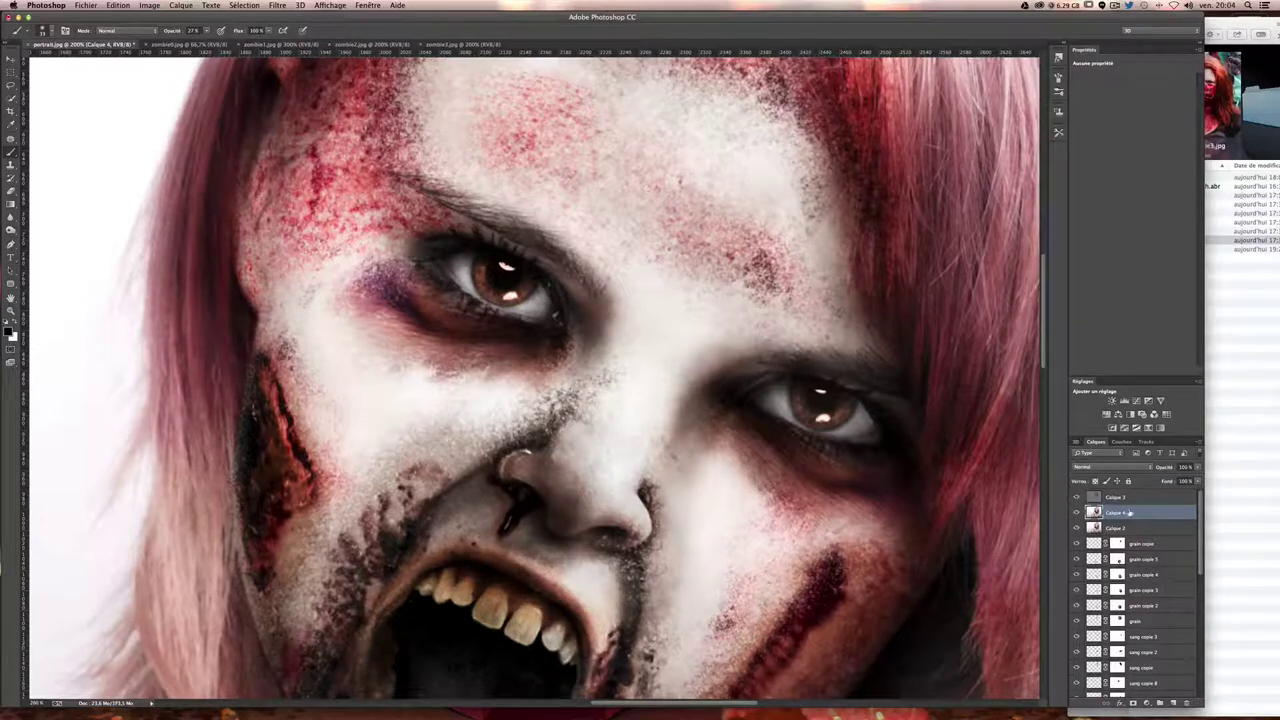
drag(1139, 497, 1128, 490)
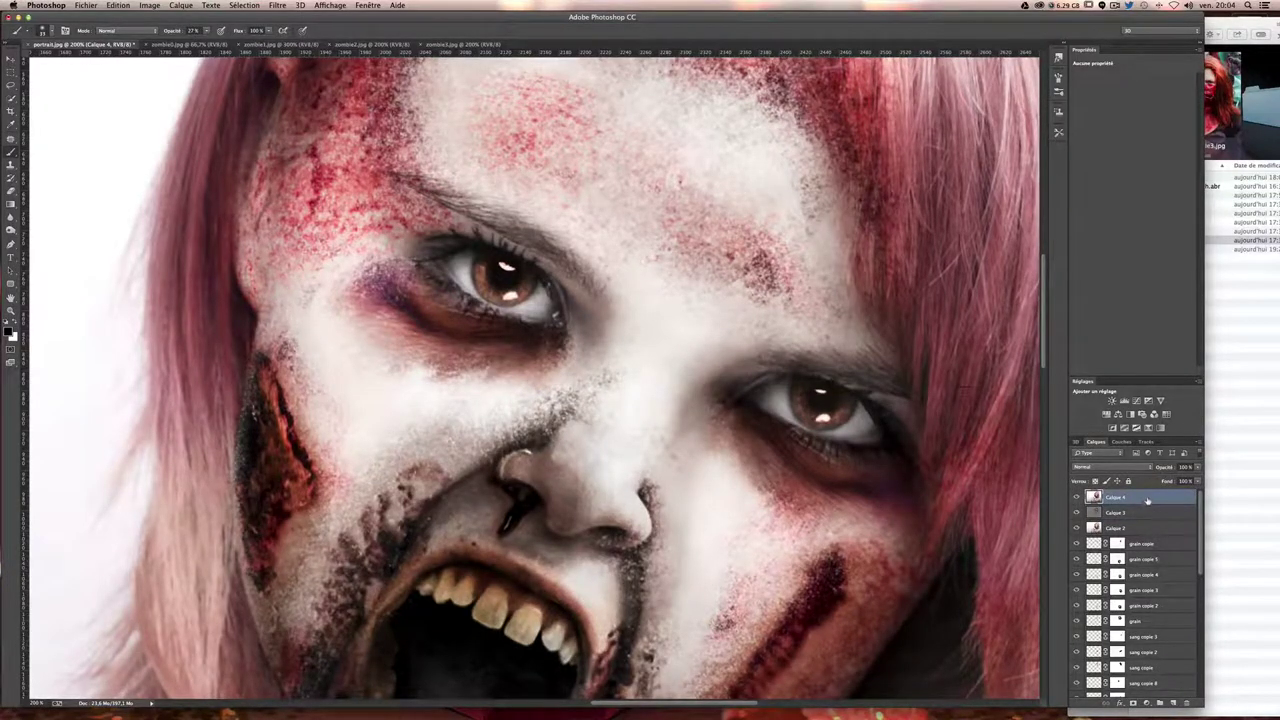
drag(1147, 500, 1172, 703)
click(1110, 467)
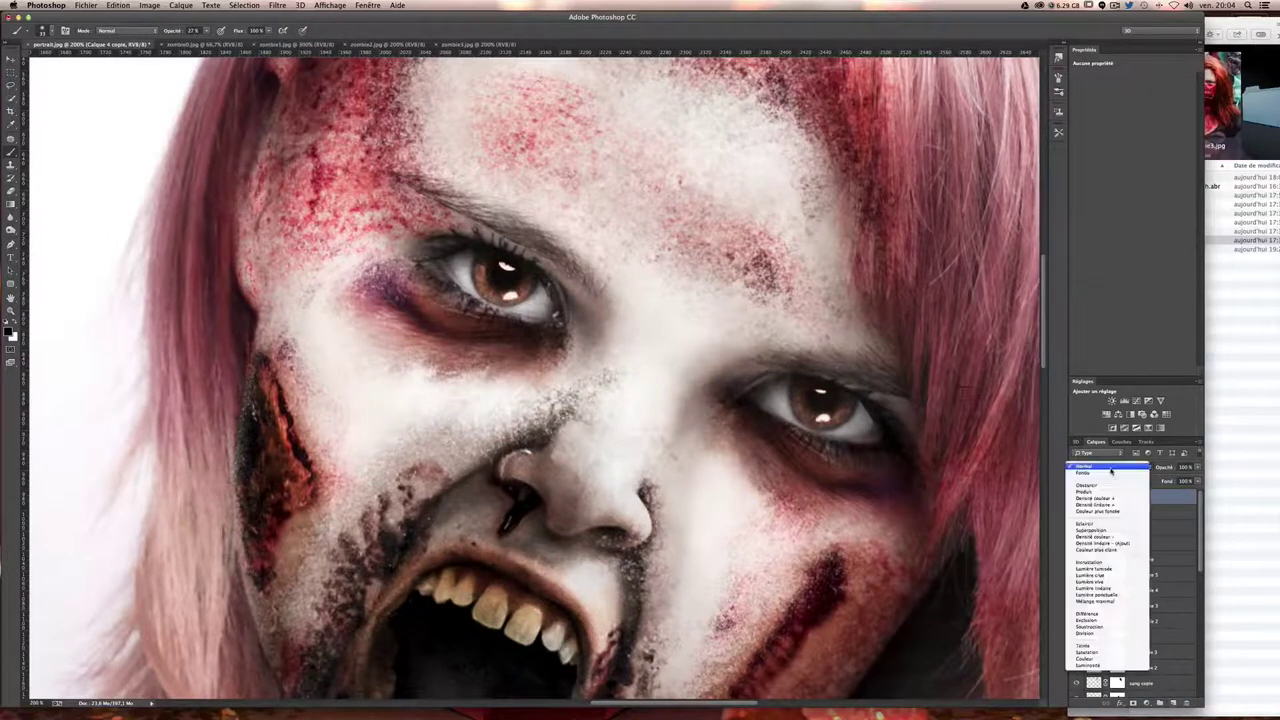
click(1110, 544)
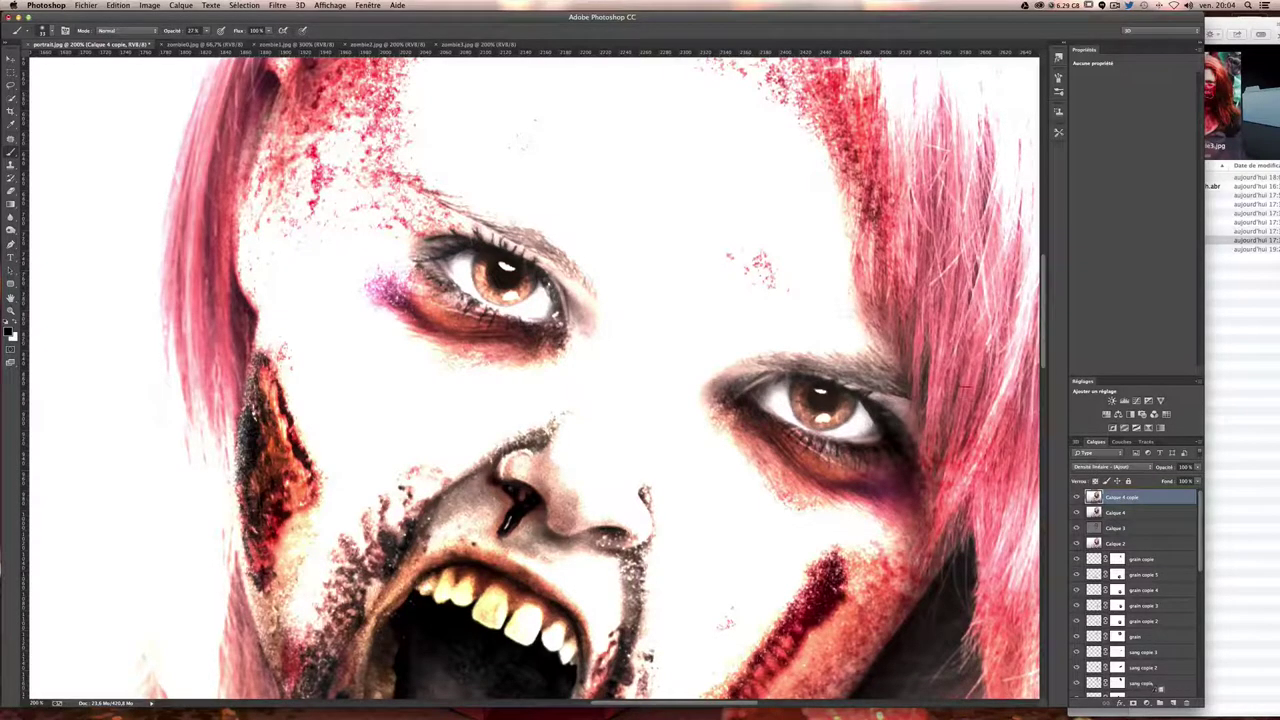
alt+click(1133, 703)
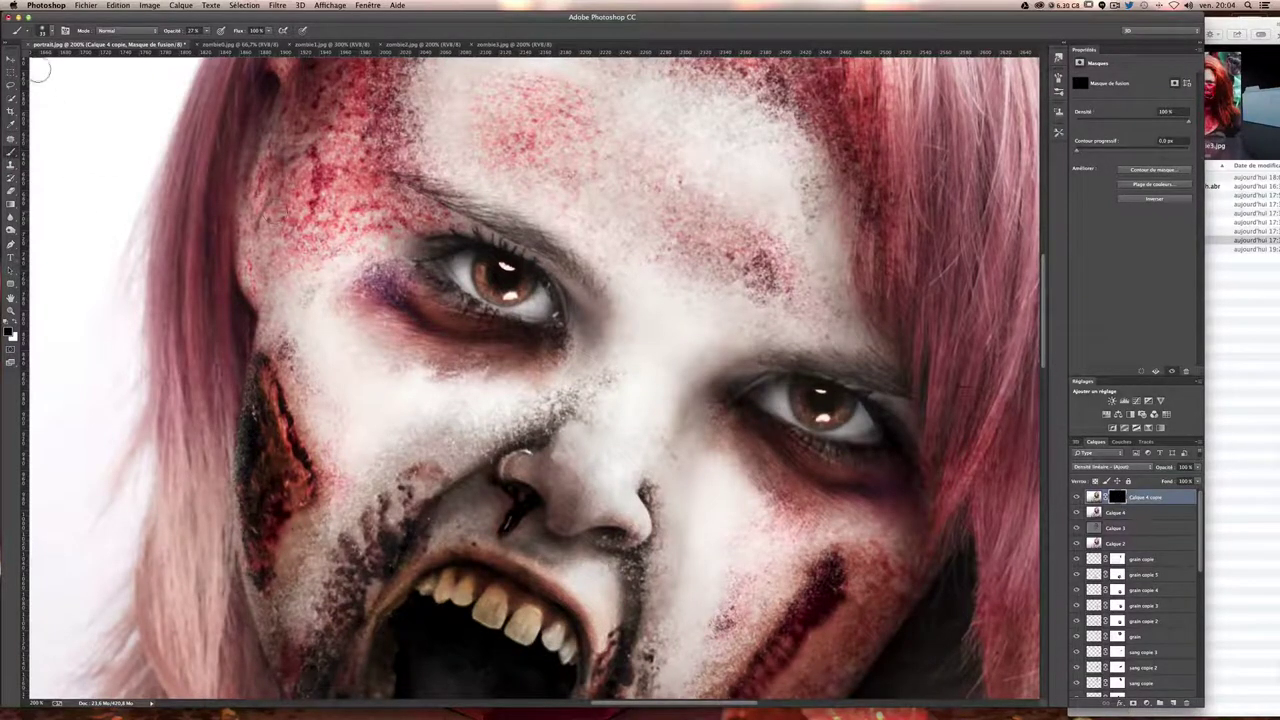
- Make white the foreground colour and shrink the brush to fit the left iris
key(x)
ctrl+alt+click(456, 258)
mouse_move(457, 259)
mouse_down()
mouse_move(540, 308)
mouse_move(532, 298)
mouse_up()
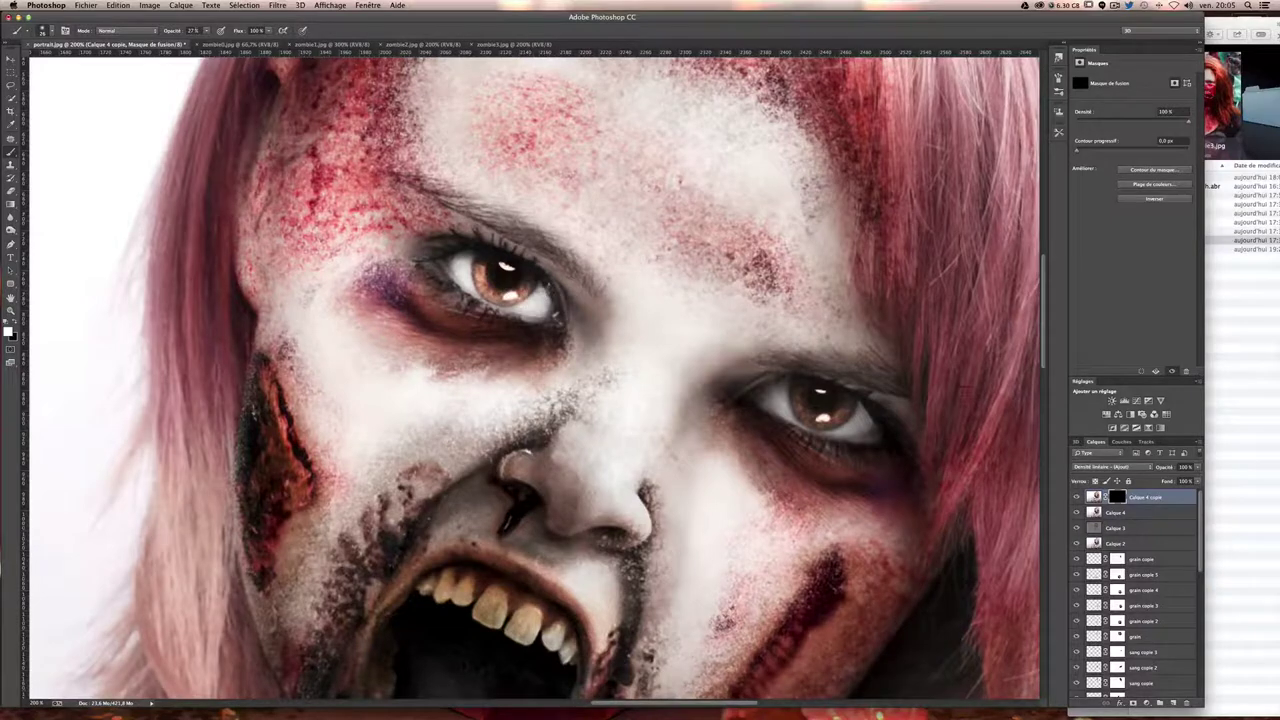
- Paint white into the Calque 4 copie mask over both irises so they glow amber
key(ctrl+plus)
scroll(533, 377, up, 2)
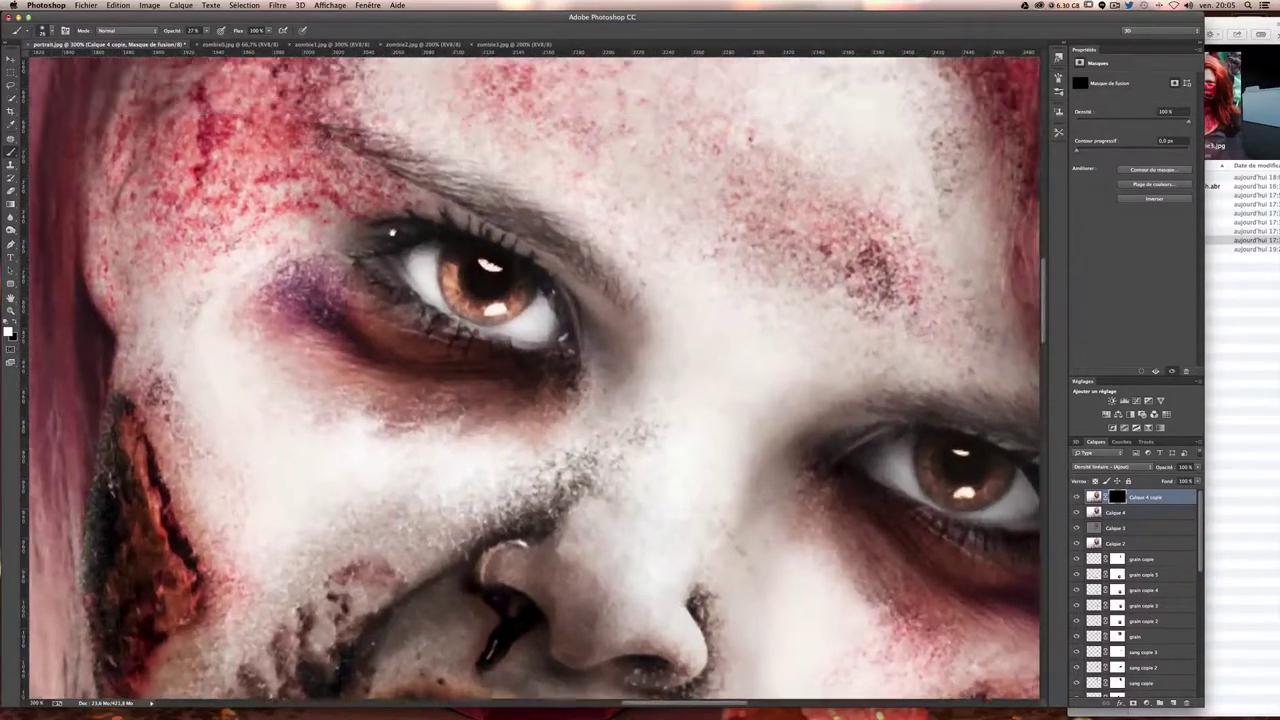
scroll(533, 377, up, 4)
drag(522, 328, 518, 358)
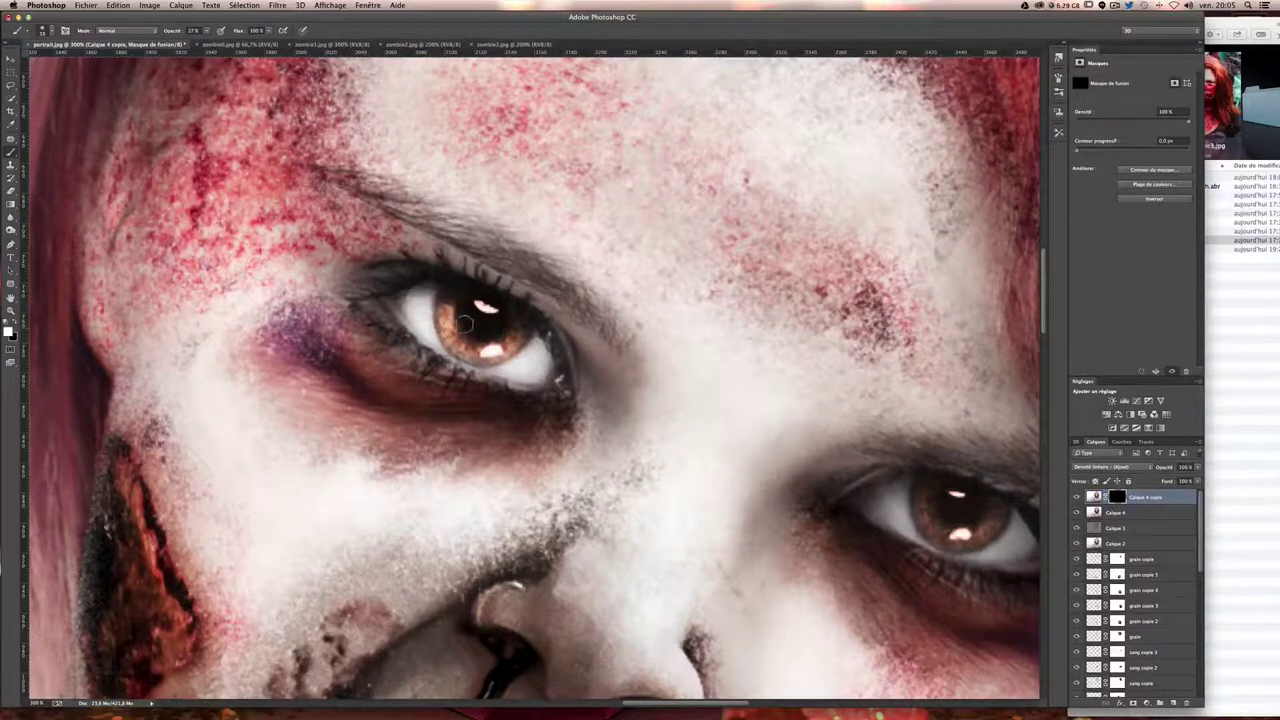
key(bracketright)
key(bracketright)
key(bracketright)
scroll(741, 401, right, 5)
scroll(741, 401, down, 1)
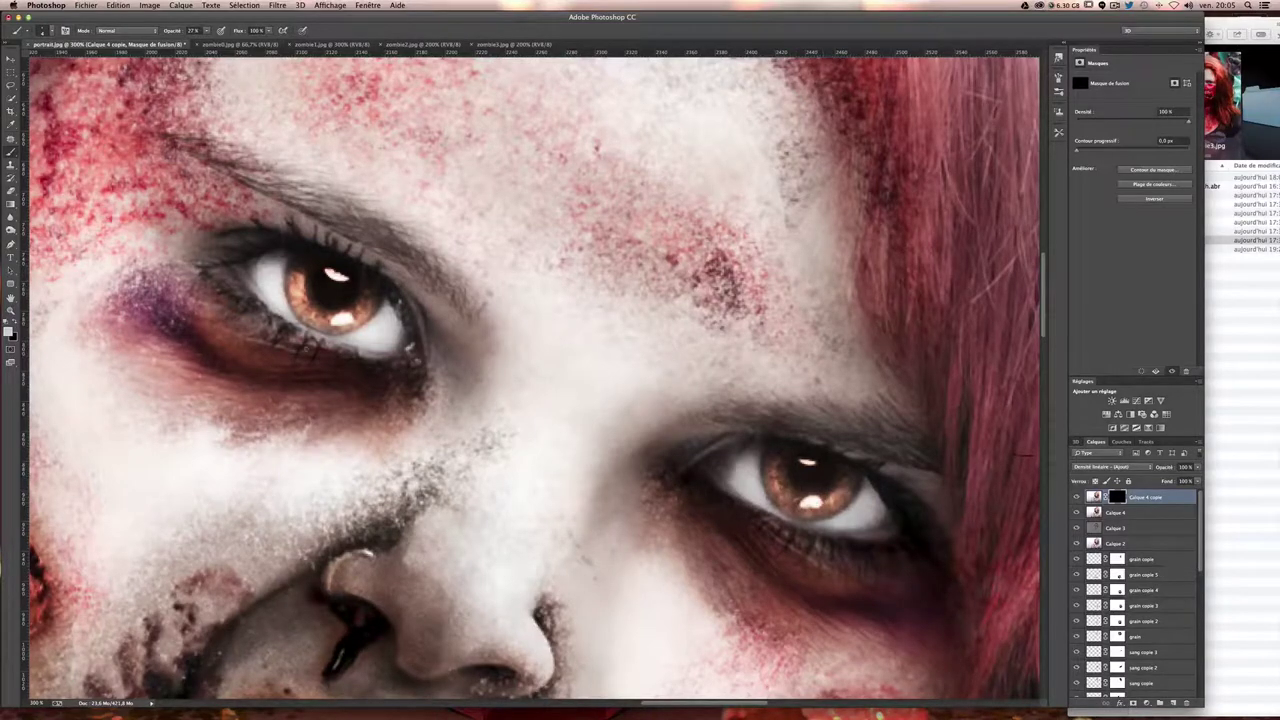
key(ctrl+minus)
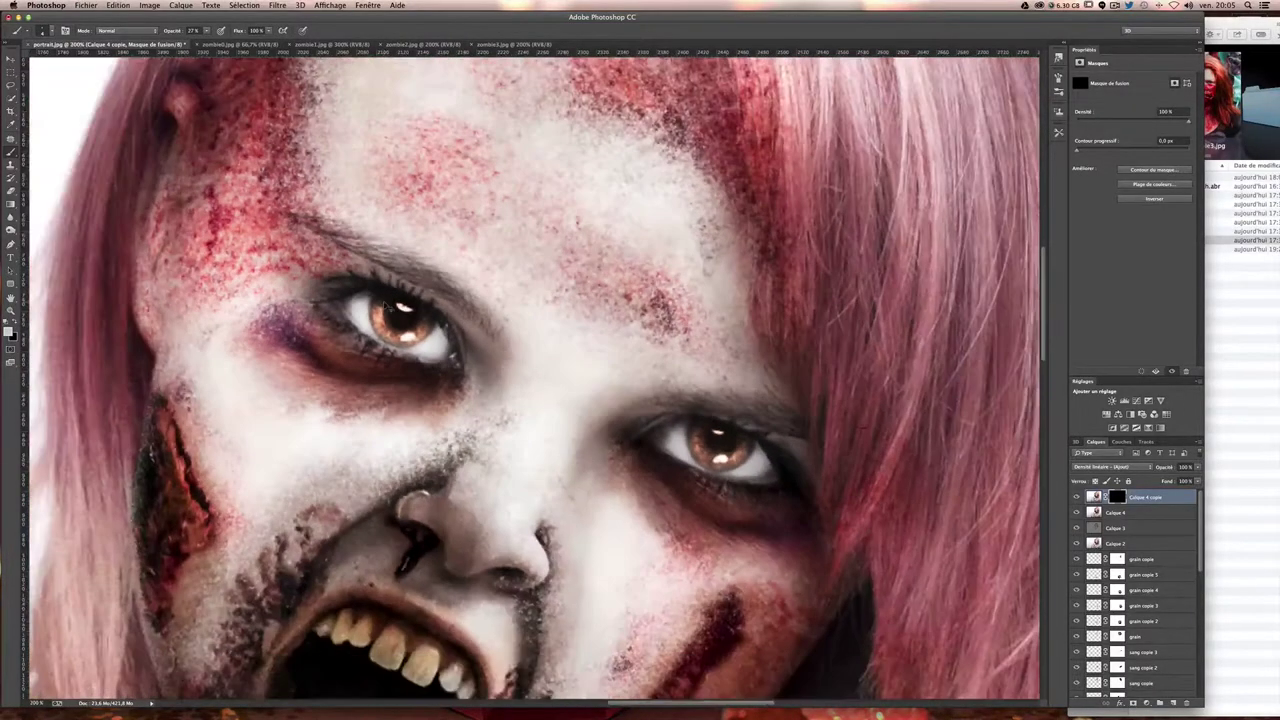
key(ctrl+minus)
key(ctrl+minus)
key(ctrl+minus)
- Lower the Calque 4 copie layer's opacity to 50% and refit the portrait in view
scroll(386, 306, up, 3)
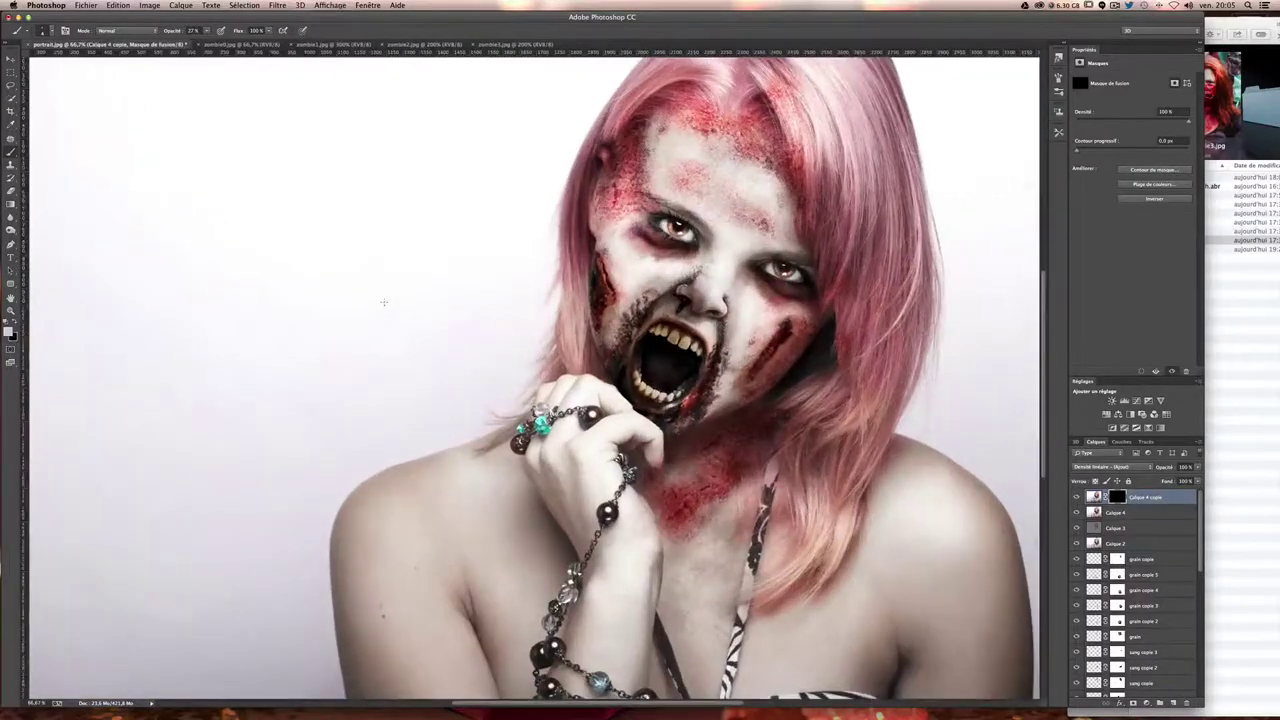
key(ctrl+r)
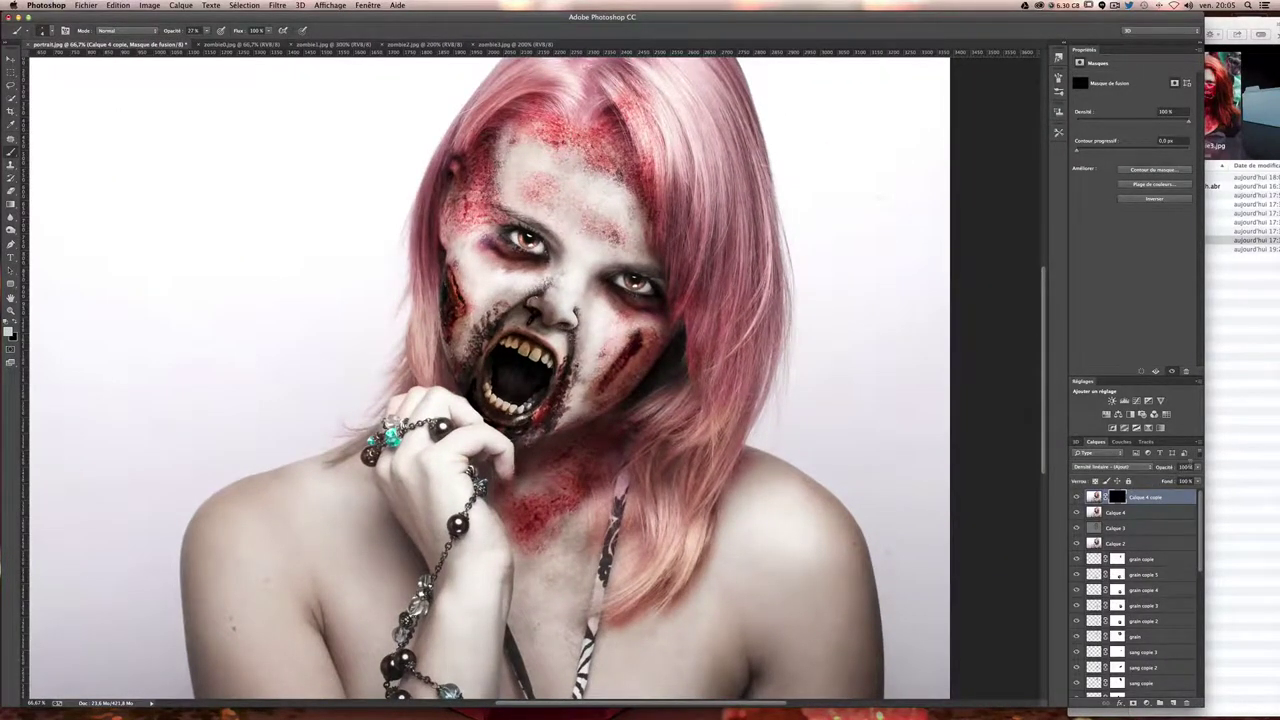
drag(1165, 467, 1118, 467)
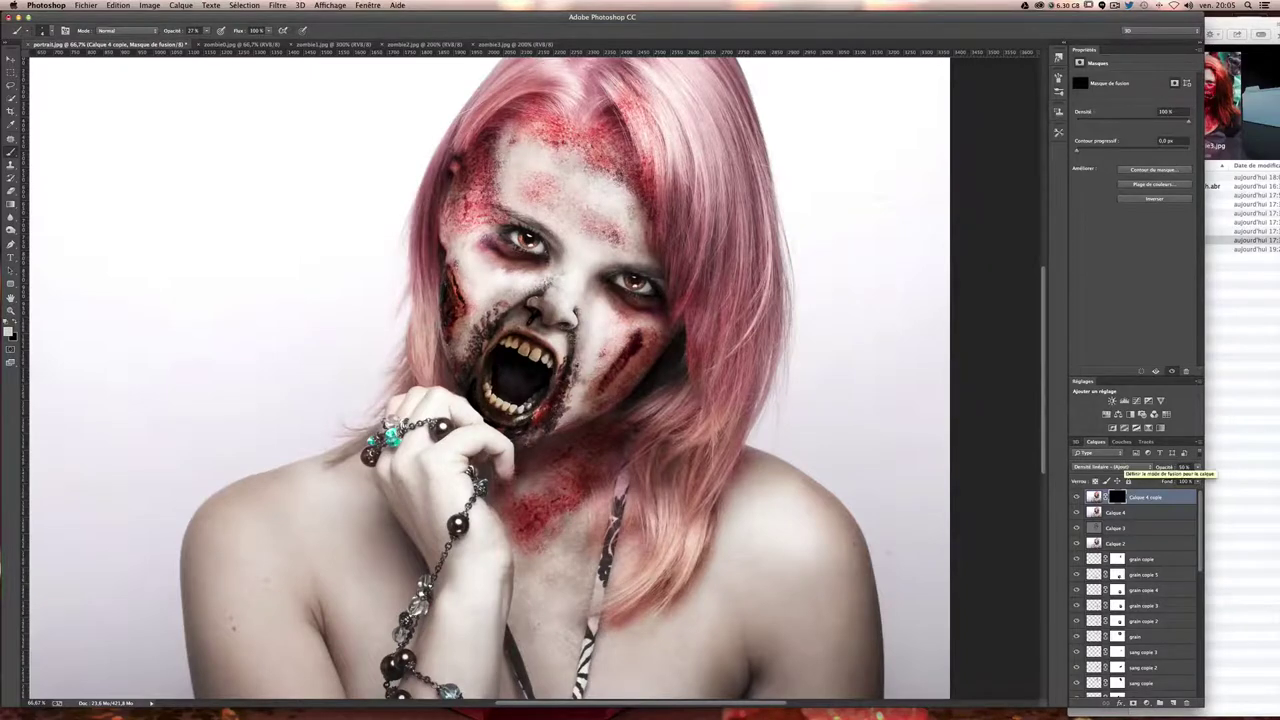
key(ctrl+0)
key(ctrl+plus)
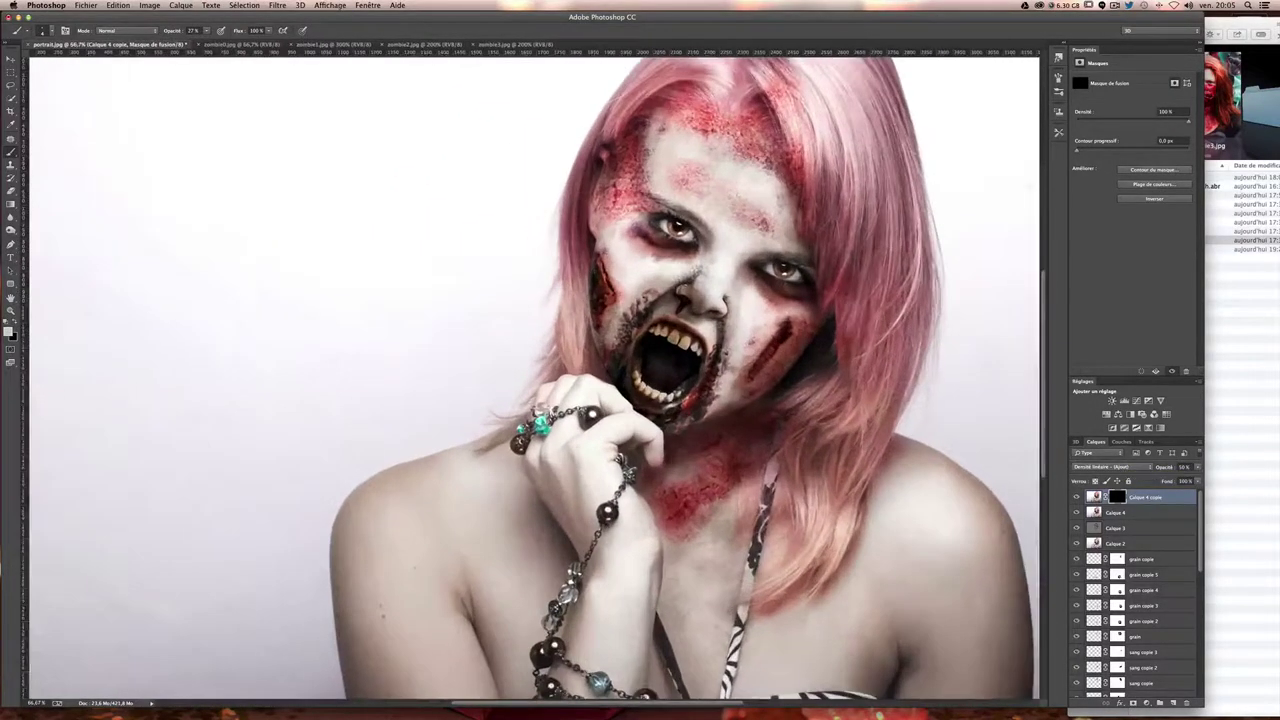
scroll(534, 375, up, 3)
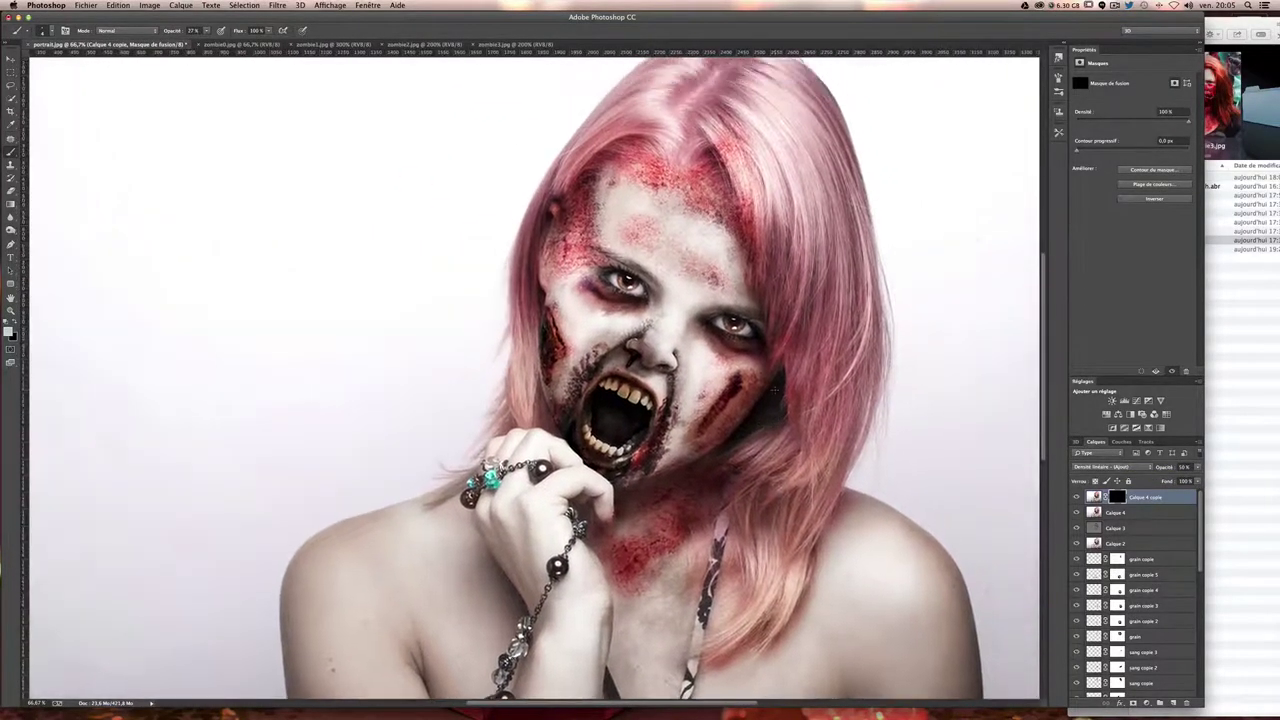